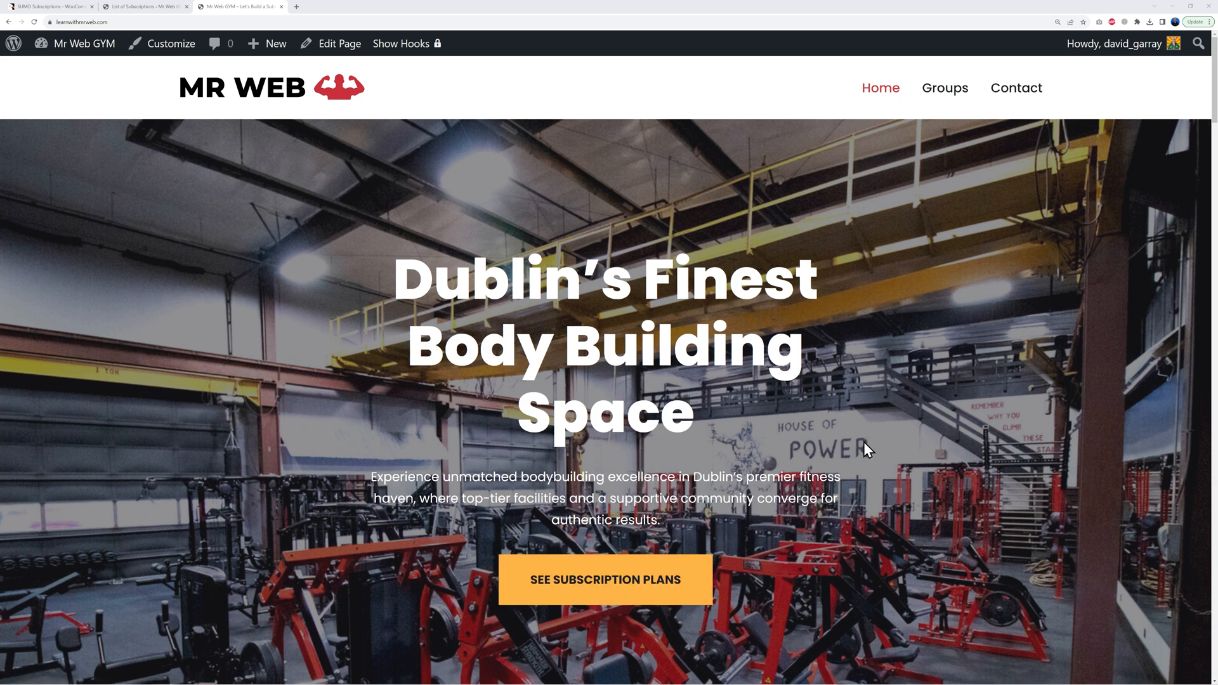
Step: Scroll through the gym homepage down to the subscription plans section
{"action": "scroll", "coordinate": [895, 433], "scroll_direction": "down", "scroll_amount": 8}
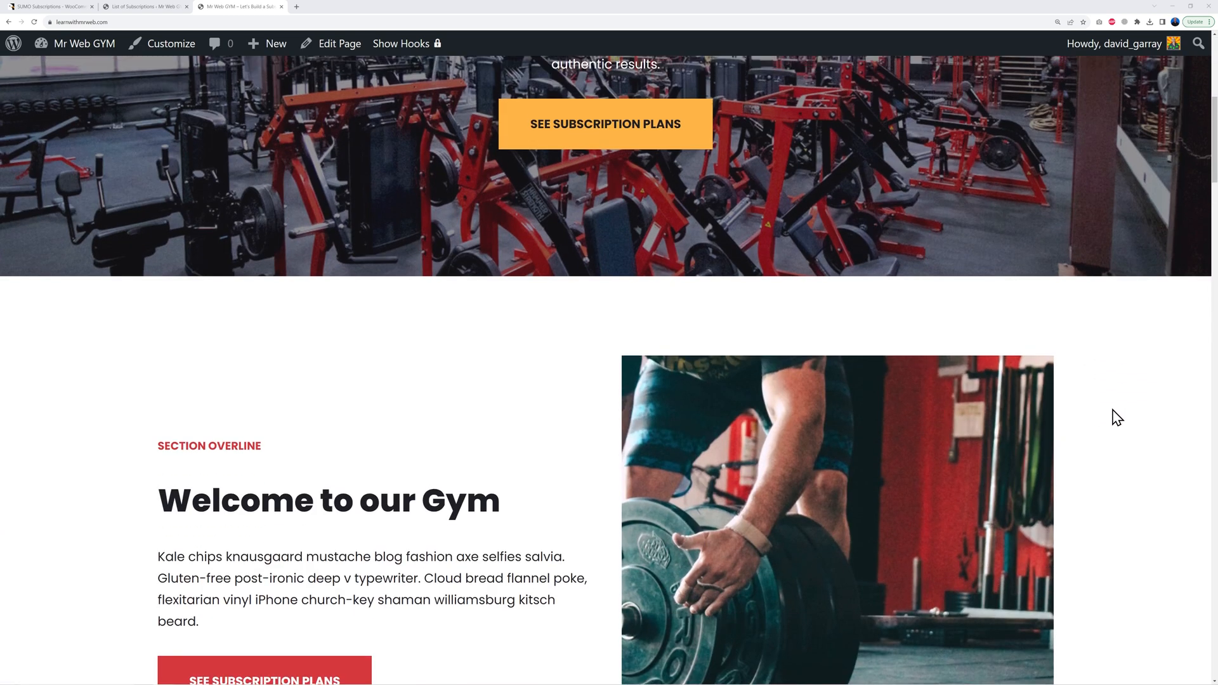
{"action": "scroll", "coordinate": [1117, 418], "scroll_direction": "down", "scroll_amount": 2}
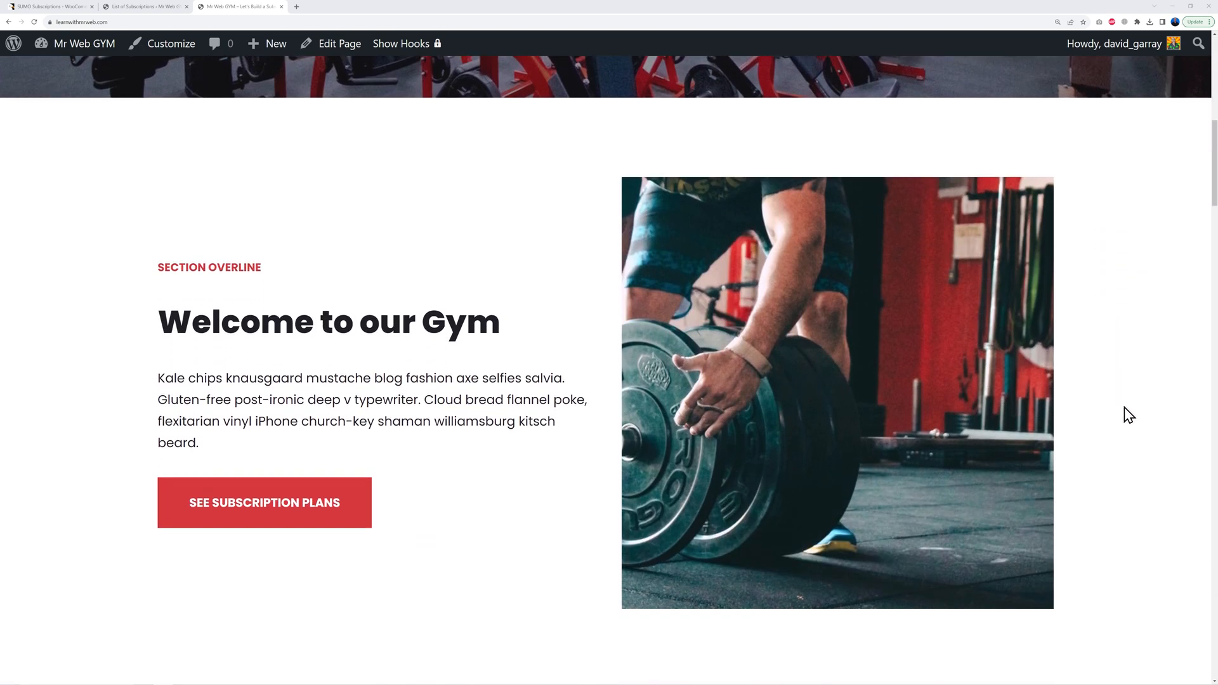
{"action": "scroll", "coordinate": [1103, 416], "scroll_direction": "down", "scroll_amount": 1}
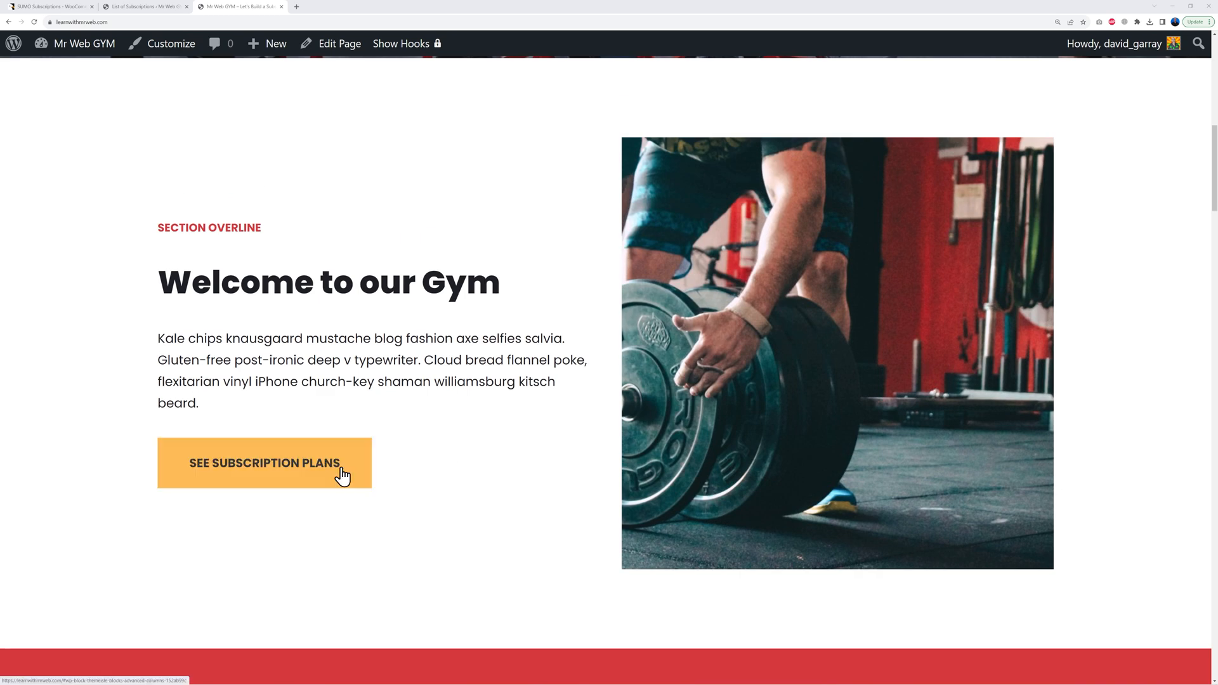
{"action": "scroll", "coordinate": [1163, 430], "scroll_direction": "down", "scroll_amount": 5}
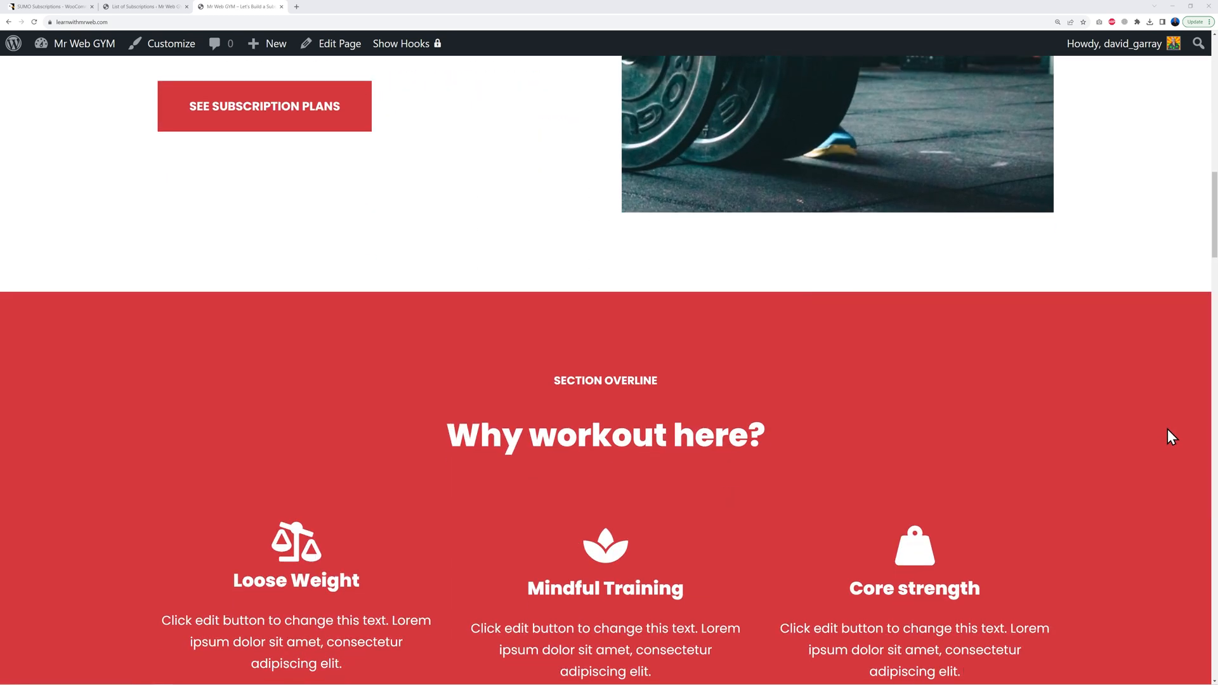
{"action": "scroll", "coordinate": [1167, 430], "scroll_direction": "down", "scroll_amount": 3}
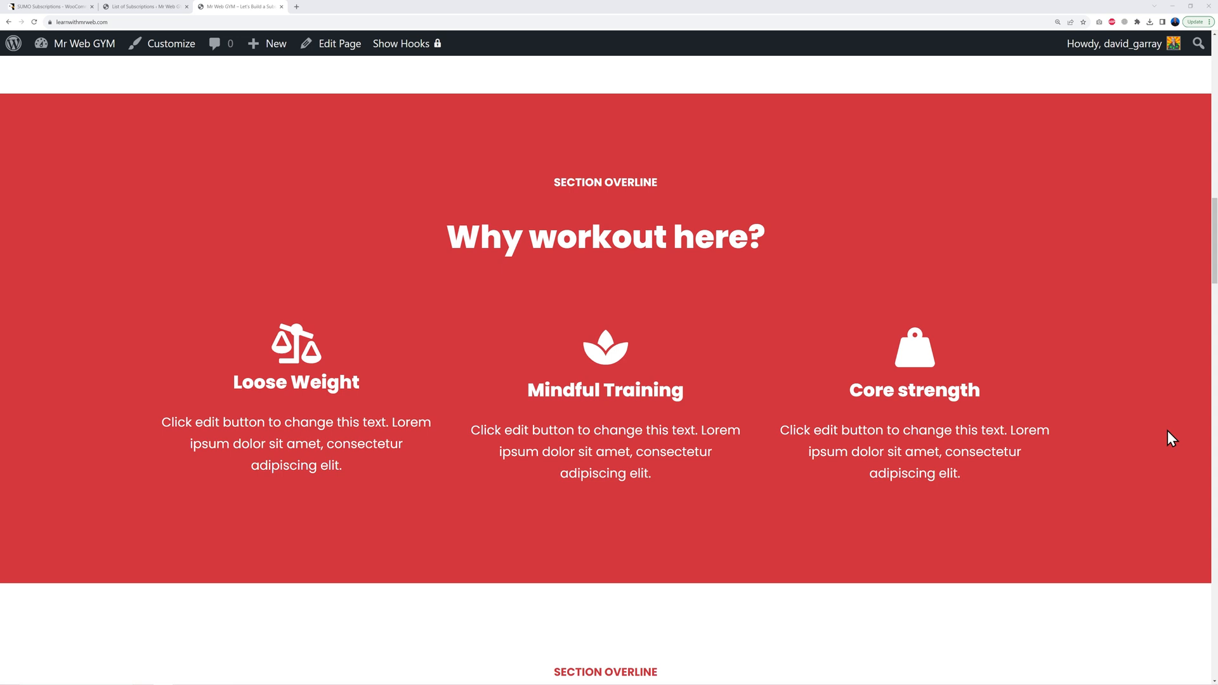
{"action": "scroll", "coordinate": [1167, 430], "scroll_direction": "down", "scroll_amount": 7}
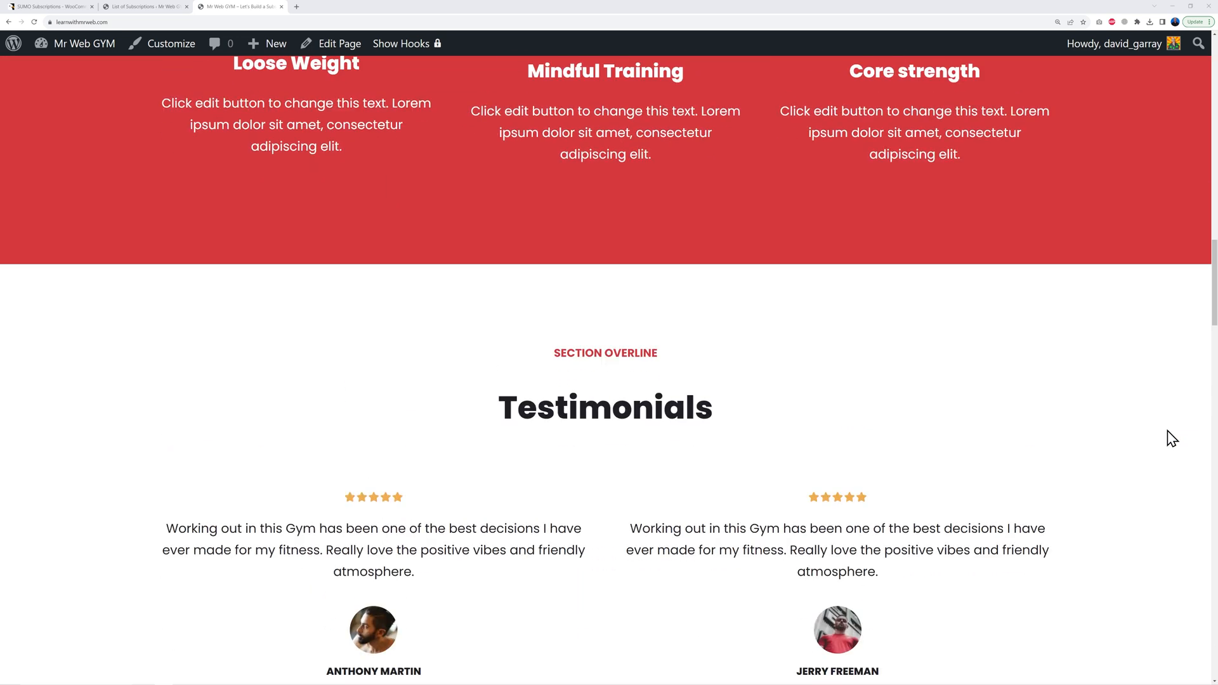
{"action": "scroll", "coordinate": [1172, 438], "scroll_direction": "down", "scroll_amount": 1}
{"action": "scroll", "coordinate": [1170, 438], "scroll_direction": "down", "scroll_amount": 8}
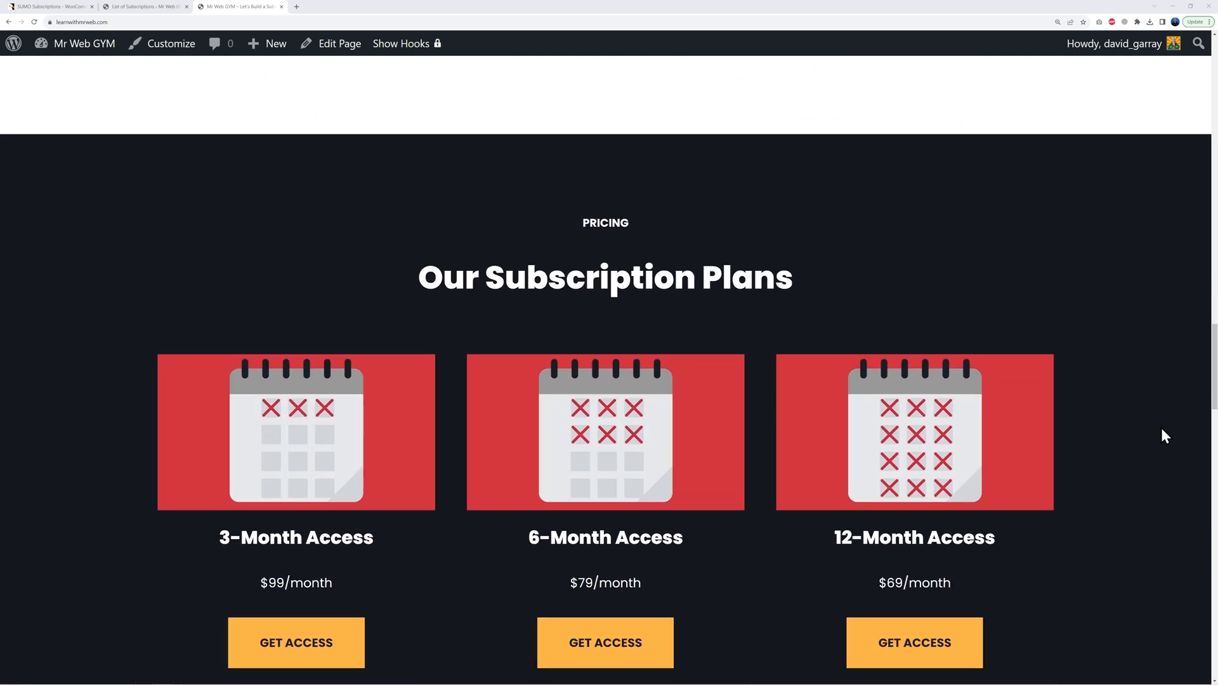
{"action": "scroll", "coordinate": [1164, 434], "scroll_direction": "down", "scroll_amount": 2}
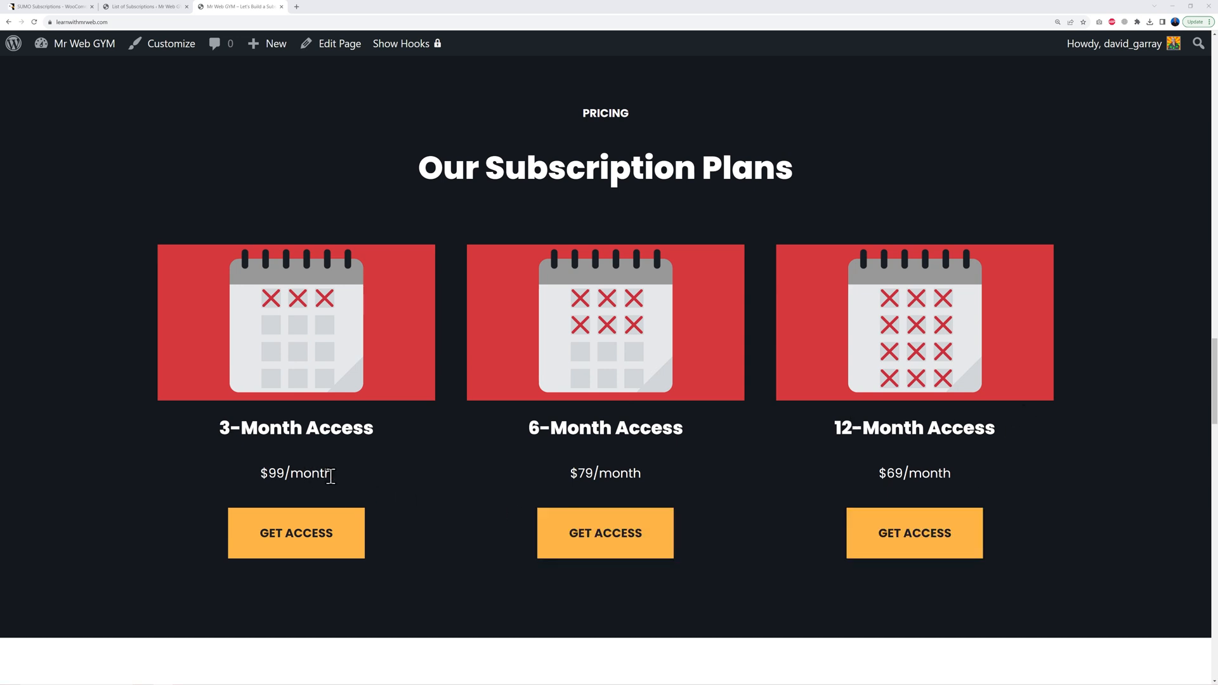
{"action": "scroll", "coordinate": [1097, 425], "scroll_direction": "down", "scroll_amount": 8}
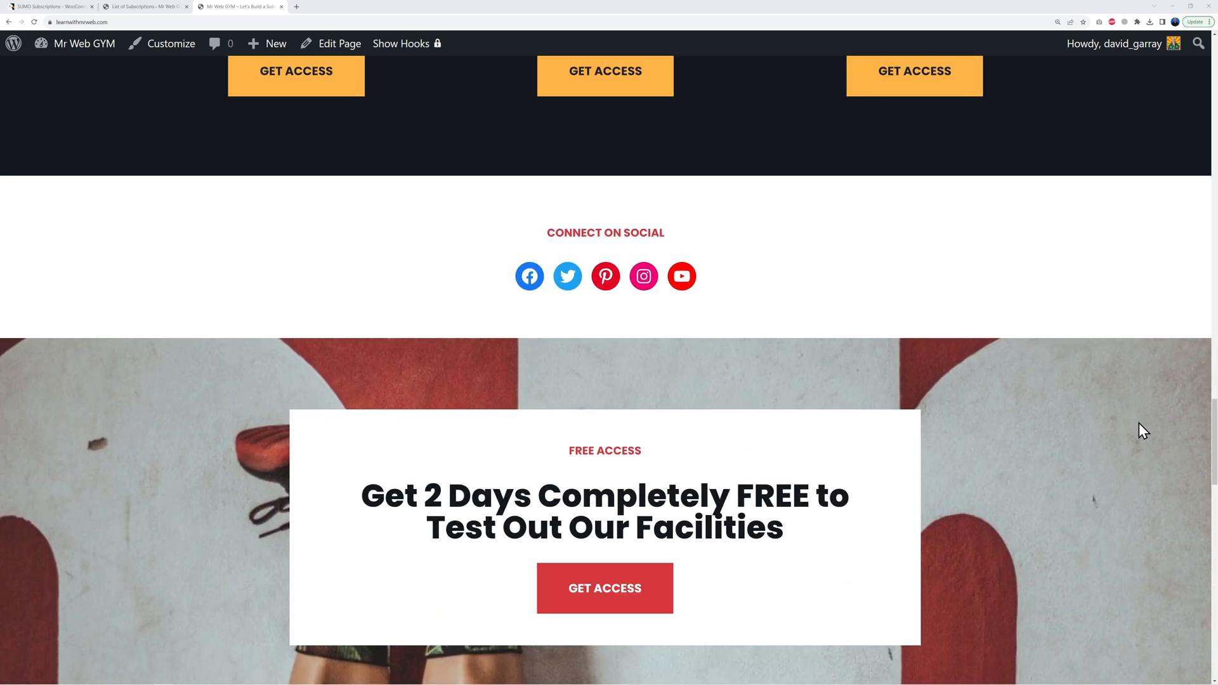
{"action": "scroll", "coordinate": [1015, 349], "scroll_direction": "down", "scroll_amount": 1}
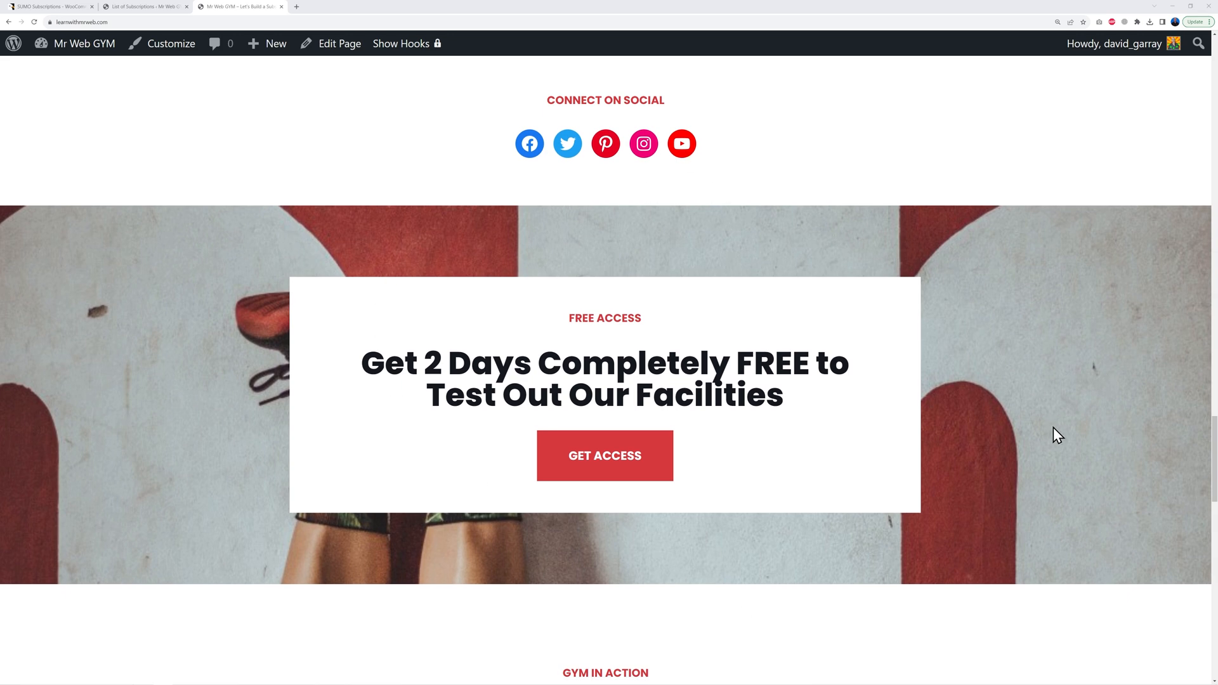
{"action": "scroll", "coordinate": [1066, 437], "scroll_direction": "down", "scroll_amount": 9}
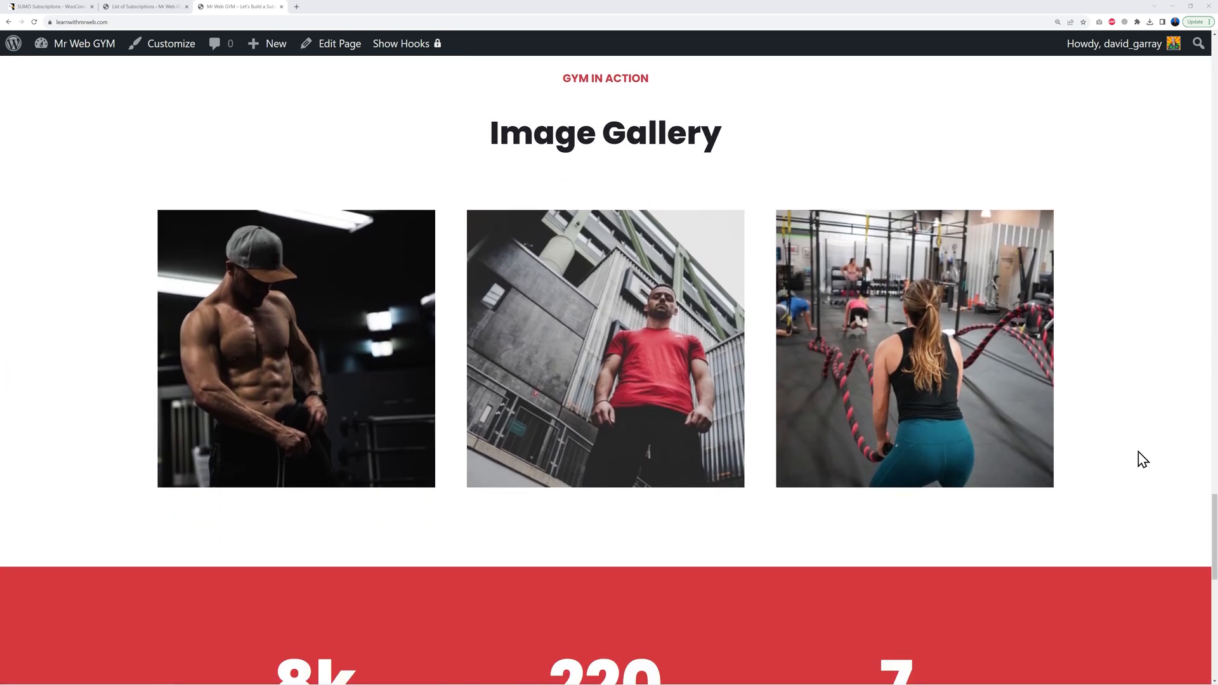
{"action": "scroll", "coordinate": [1142, 459], "scroll_direction": "down", "scroll_amount": 3}
{"action": "scroll", "coordinate": [1142, 459], "scroll_direction": "down", "scroll_amount": 6}
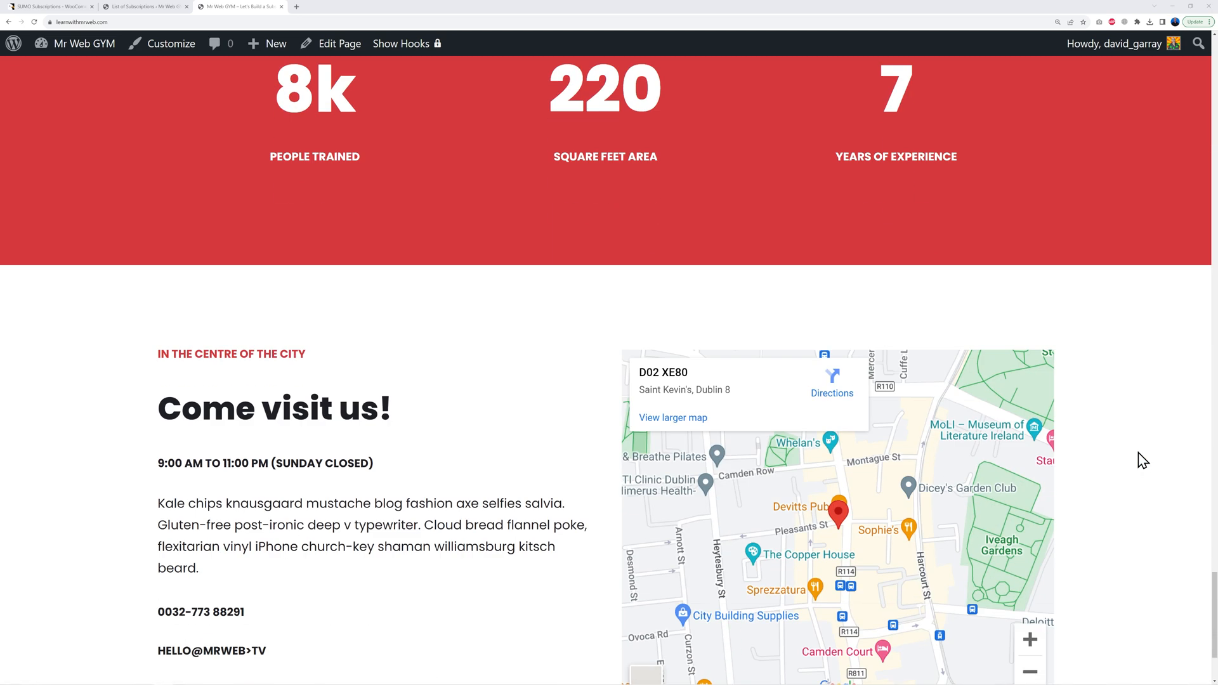
{"action": "scroll", "coordinate": [1142, 459], "scroll_direction": "down", "scroll_amount": 3}
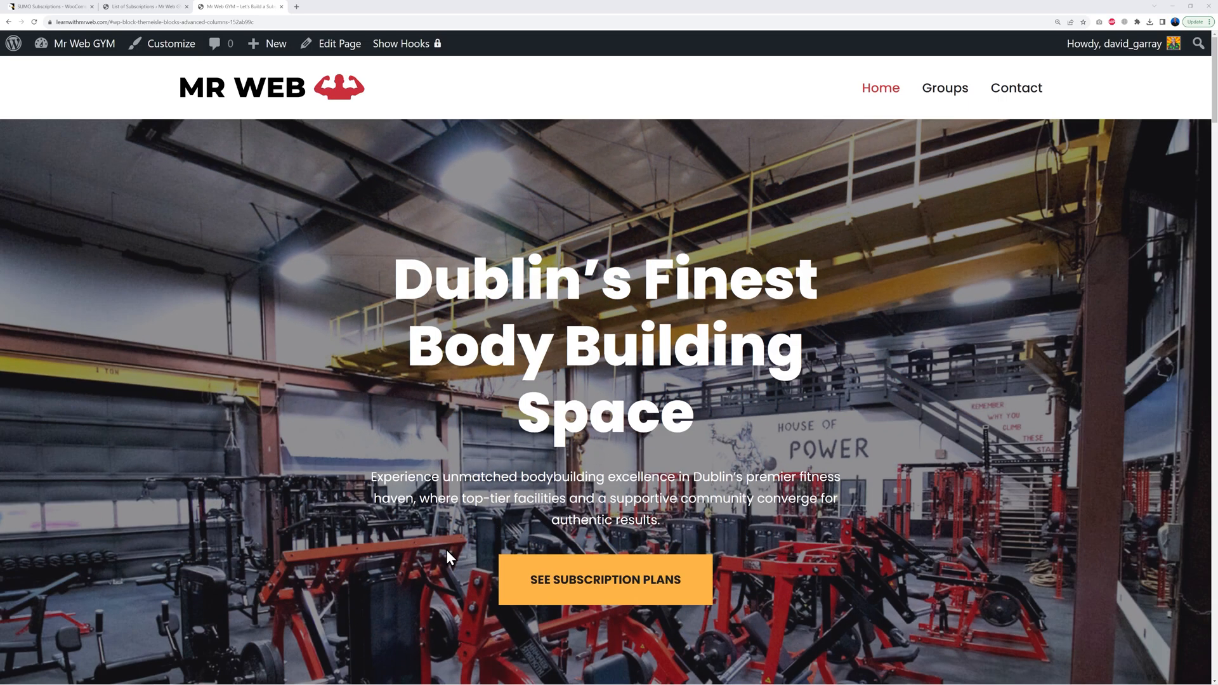
{"action": "left_click", "coordinate": [697, 590]}
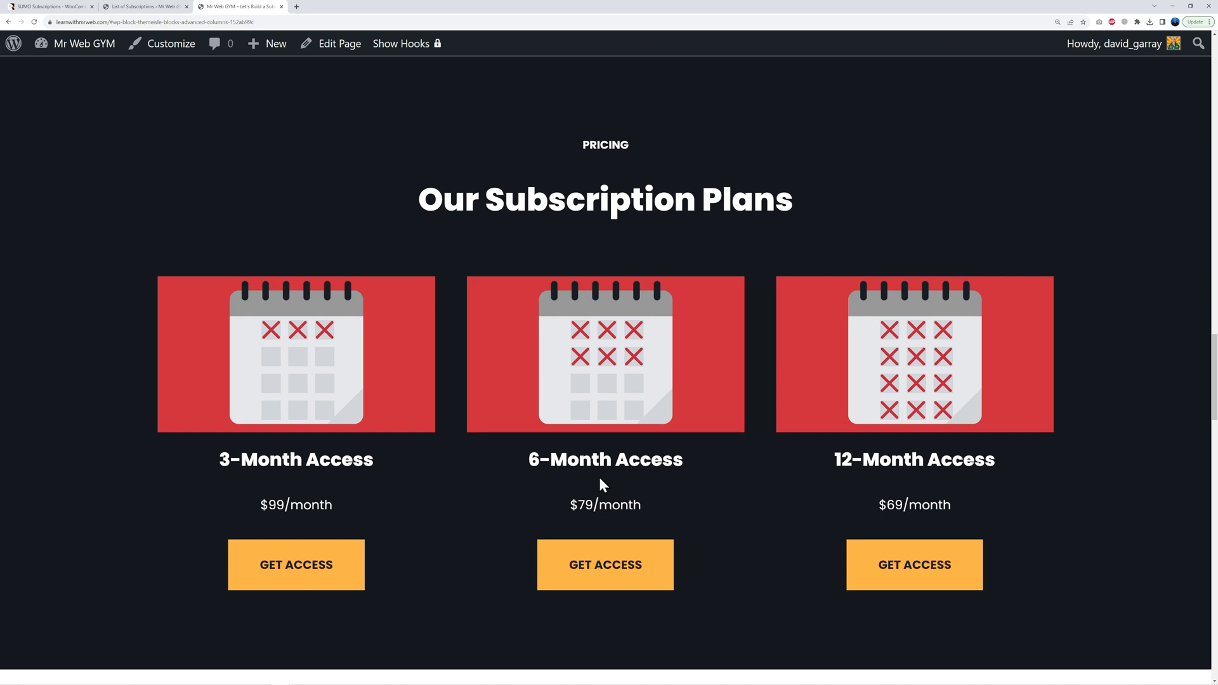
Step: Open the 12 Months Subscription product and sign up for it
{"action": "left_click", "coordinate": [916, 566]}
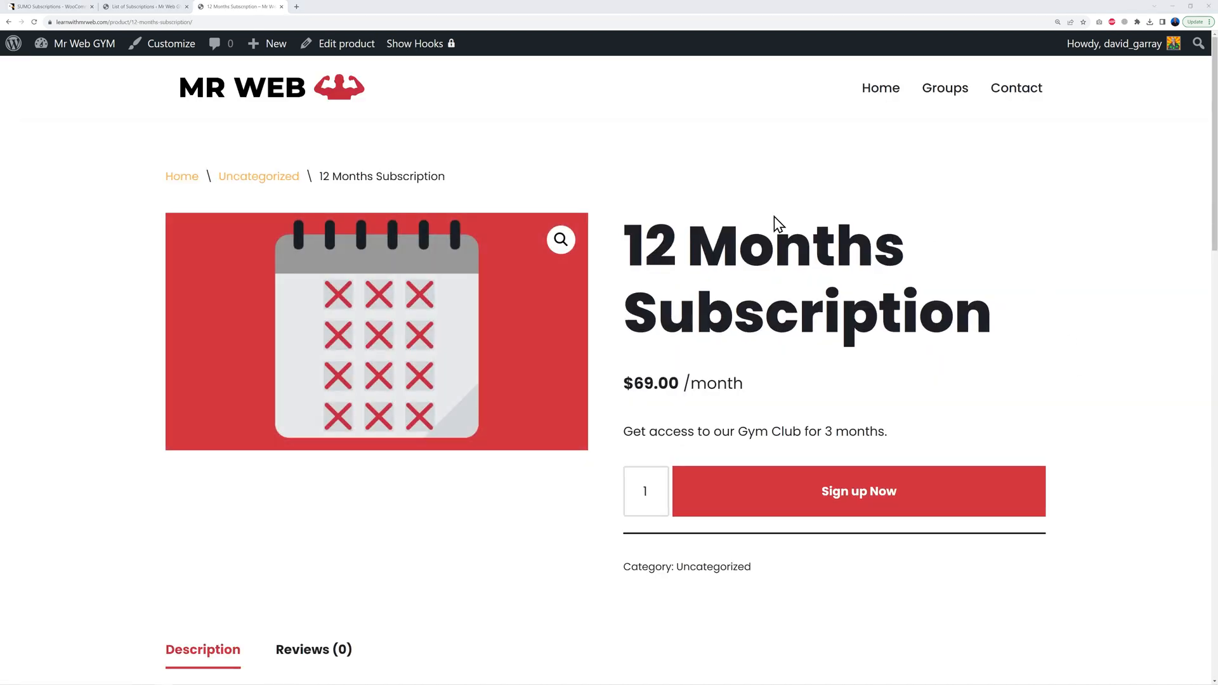
{"action": "scroll", "coordinate": [1098, 348], "scroll_direction": "down", "scroll_amount": 10}
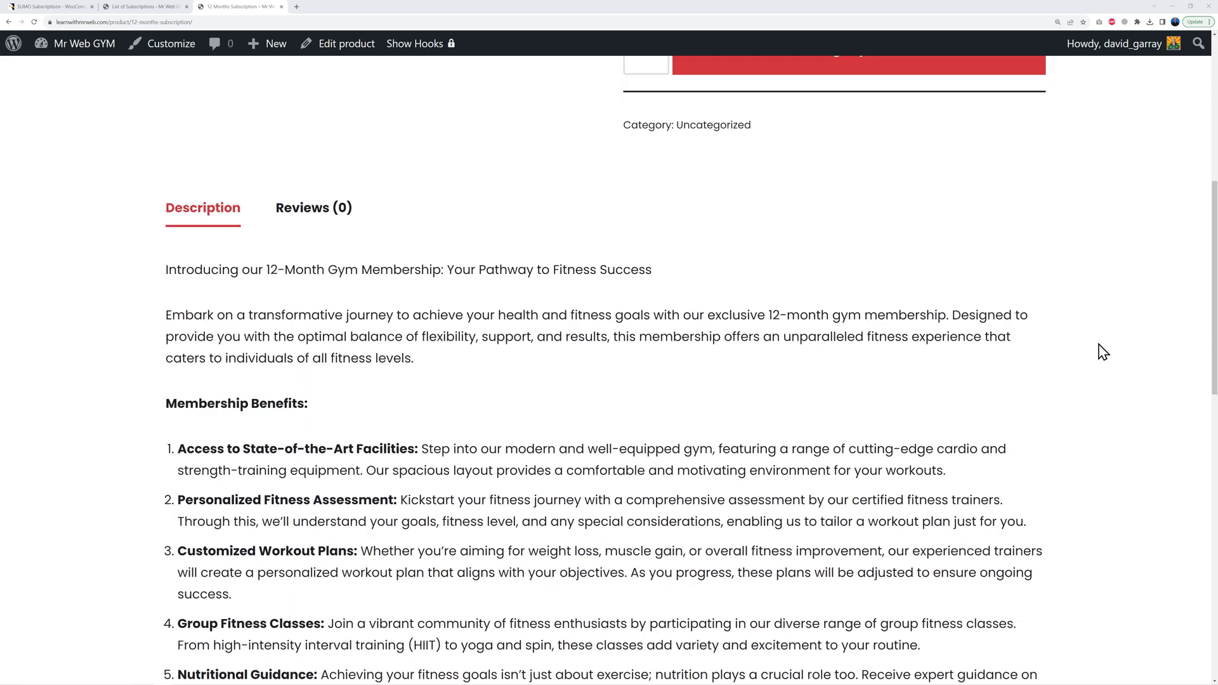
{"action": "scroll", "coordinate": [1102, 351], "scroll_direction": "down", "scroll_amount": 9}
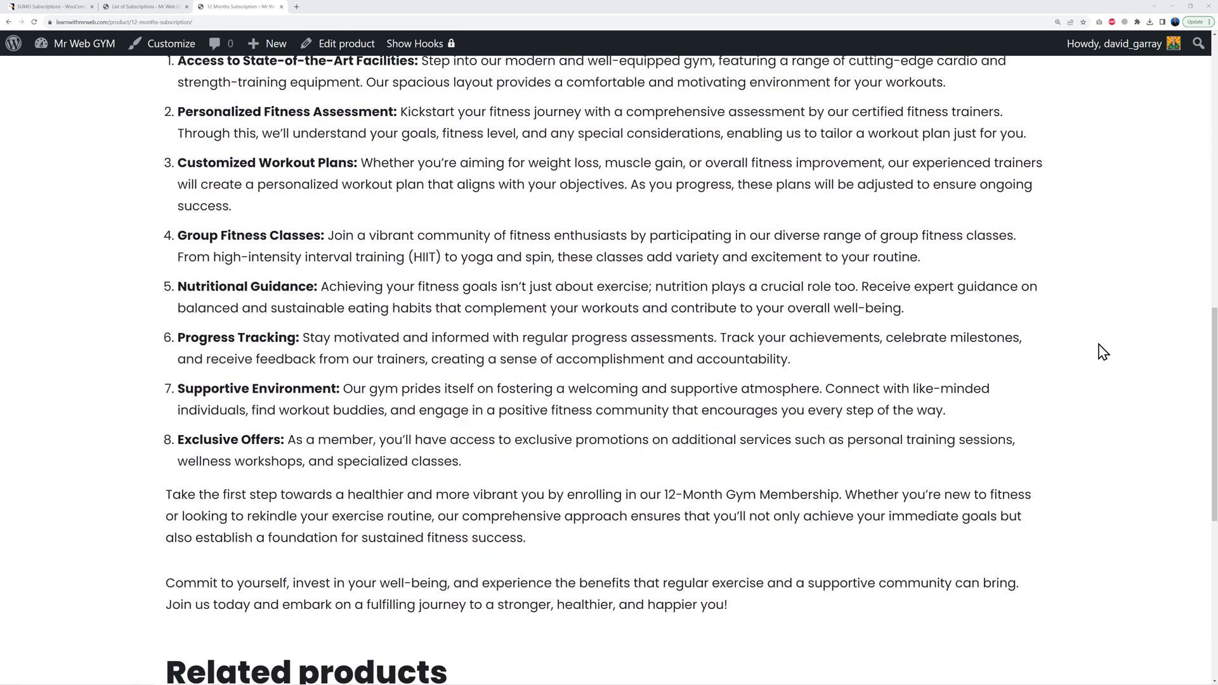
{"action": "scroll", "coordinate": [1098, 351], "scroll_direction": "up", "scroll_amount": 19}
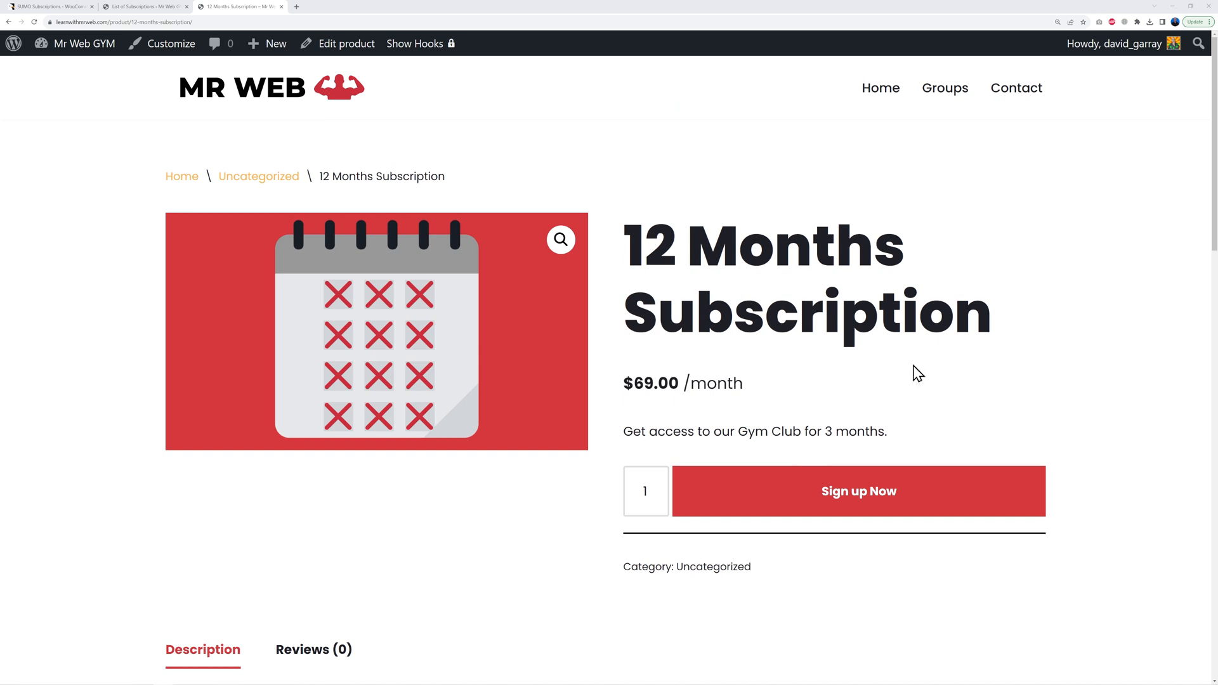
{"action": "left_click", "coordinate": [870, 510]}
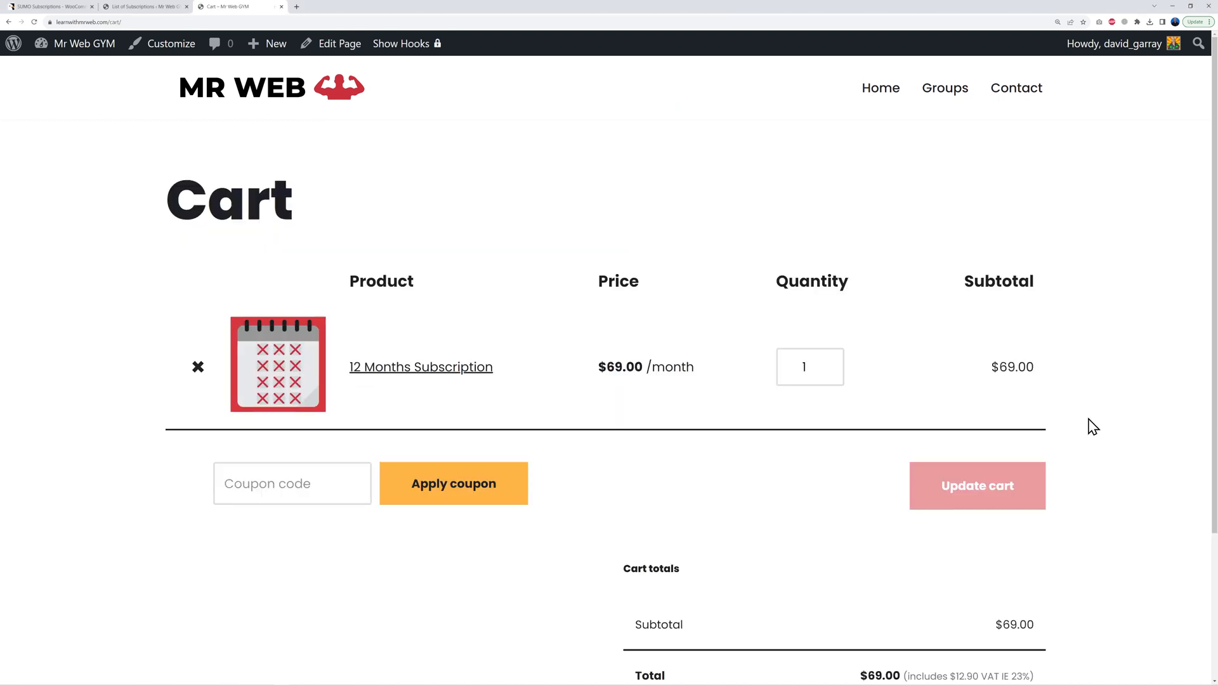
Step: Check out and place the $69.00 12 Months Subscription order
{"action": "scroll", "coordinate": [1090, 420], "scroll_direction": "down", "scroll_amount": 3}
{"action": "scroll", "coordinate": [1091, 444], "scroll_direction": "down", "scroll_amount": 1}
{"action": "left_click", "coordinate": [984, 560]}
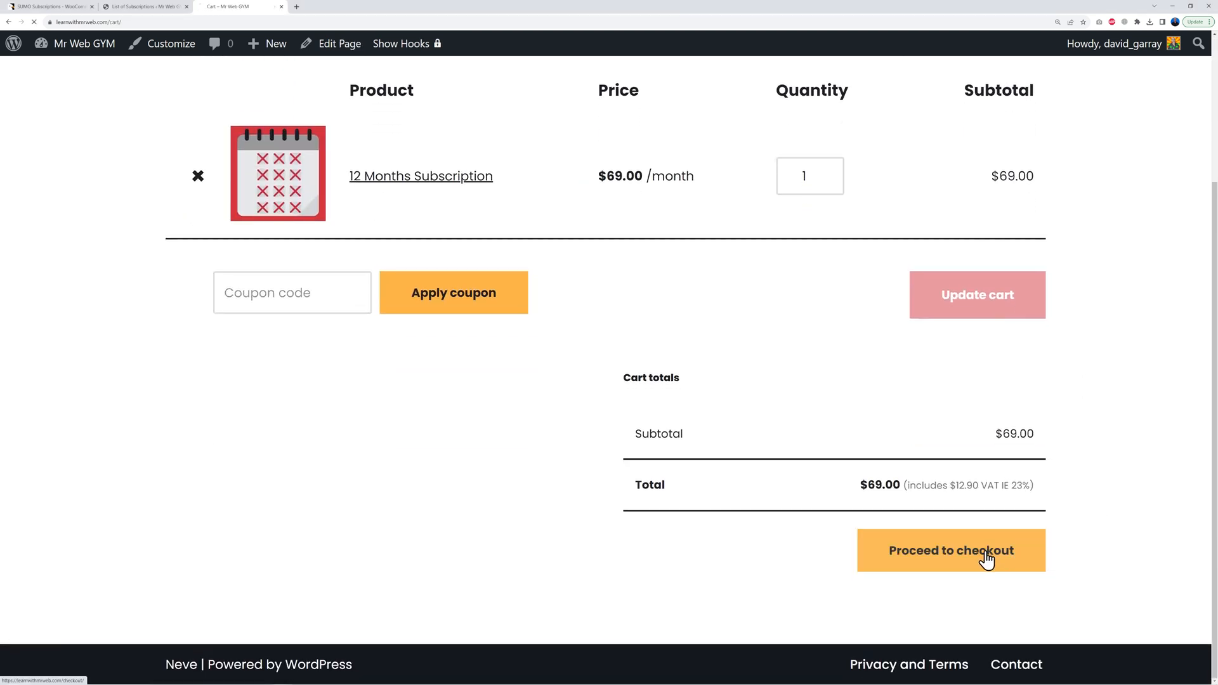
{"action": "scroll", "coordinate": [1087, 437], "scroll_direction": "down", "scroll_amount": 4}
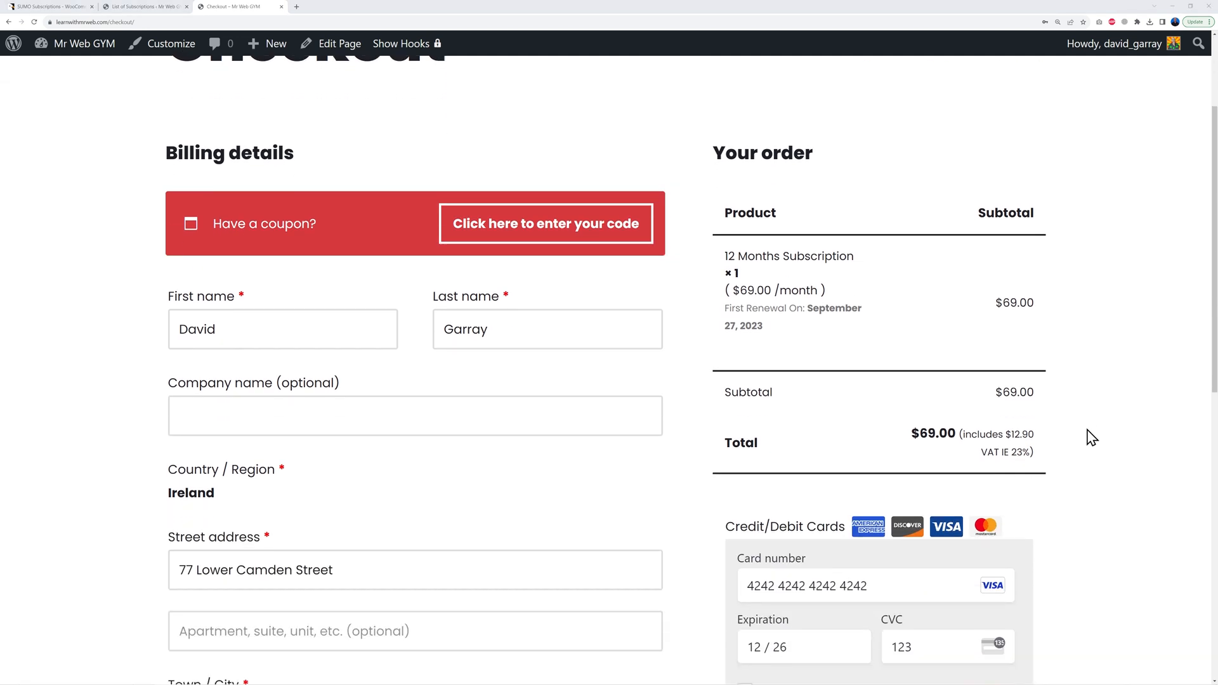
{"action": "scroll", "coordinate": [864, 385], "scroll_direction": "down", "scroll_amount": 5}
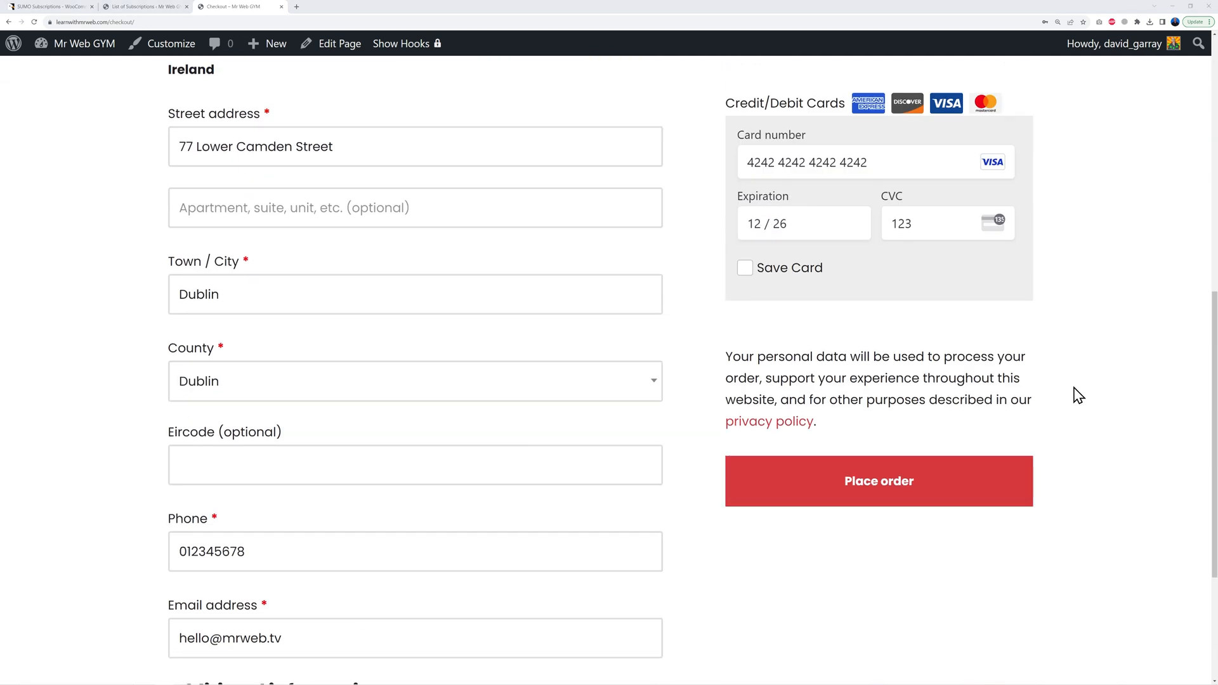
{"action": "left_click", "coordinate": [938, 479]}
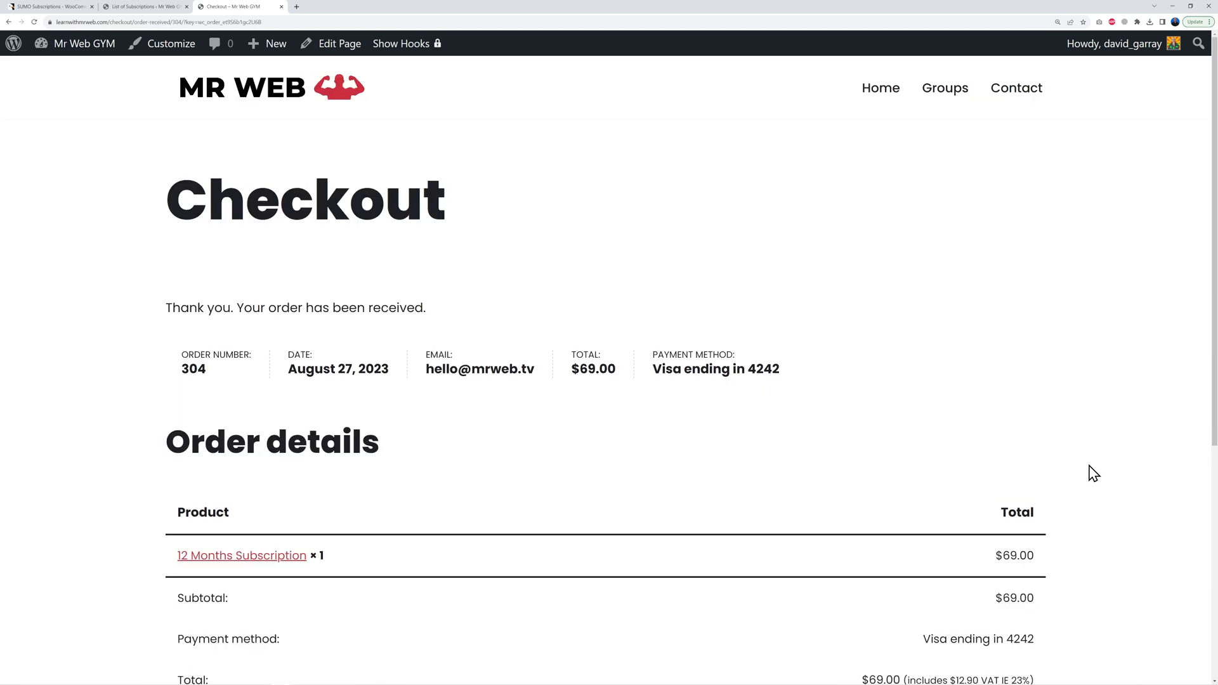
{"action": "scroll", "coordinate": [1073, 428], "scroll_direction": "down", "scroll_amount": 2}
{"action": "scroll", "coordinate": [1073, 428], "scroll_direction": "down", "scroll_amount": 2}
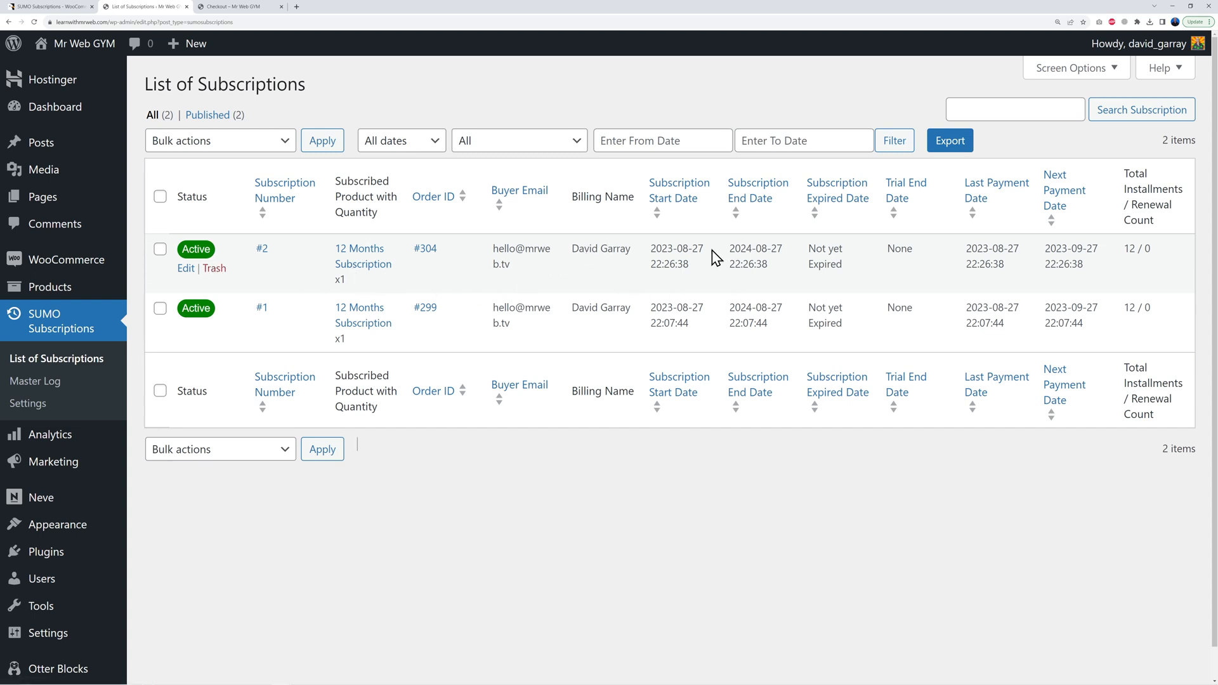
Step: Search the subscriptions for a buyer's surname, then begin replacing the term with another name
{"action": "left_click_drag", "start_coordinate": [708, 257], "coordinate": [650, 253]}
{"action": "left_click", "coordinate": [702, 533]}
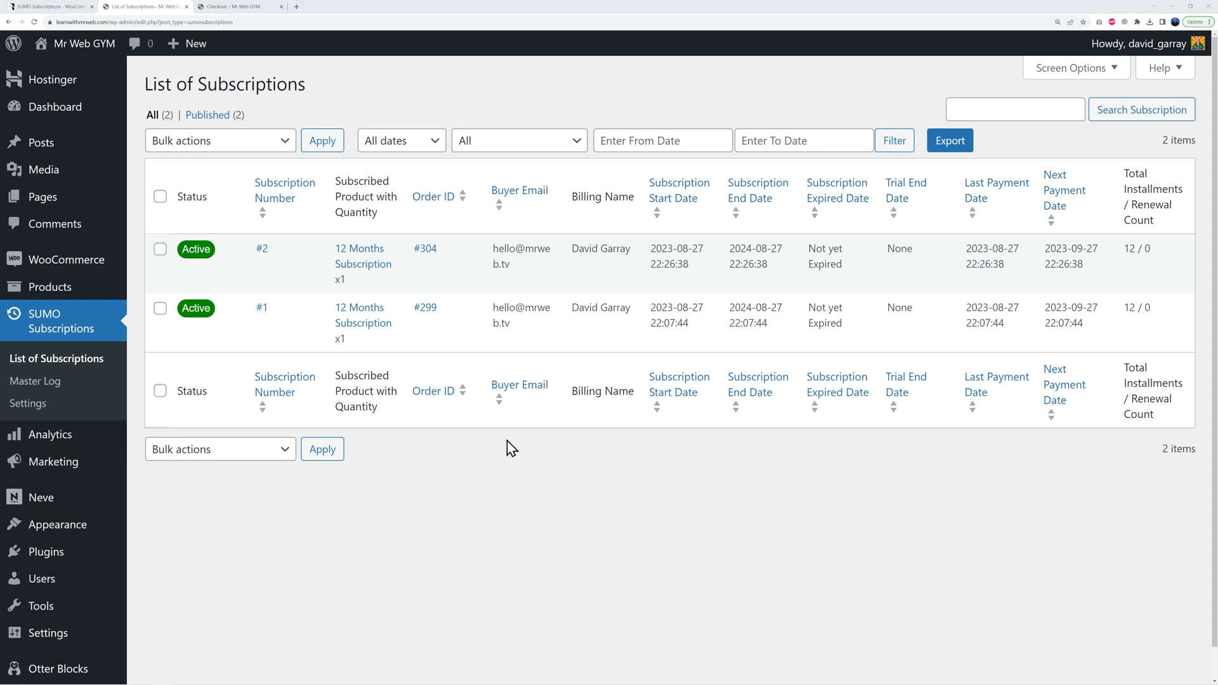
{"action": "left_click", "coordinate": [1015, 105]}
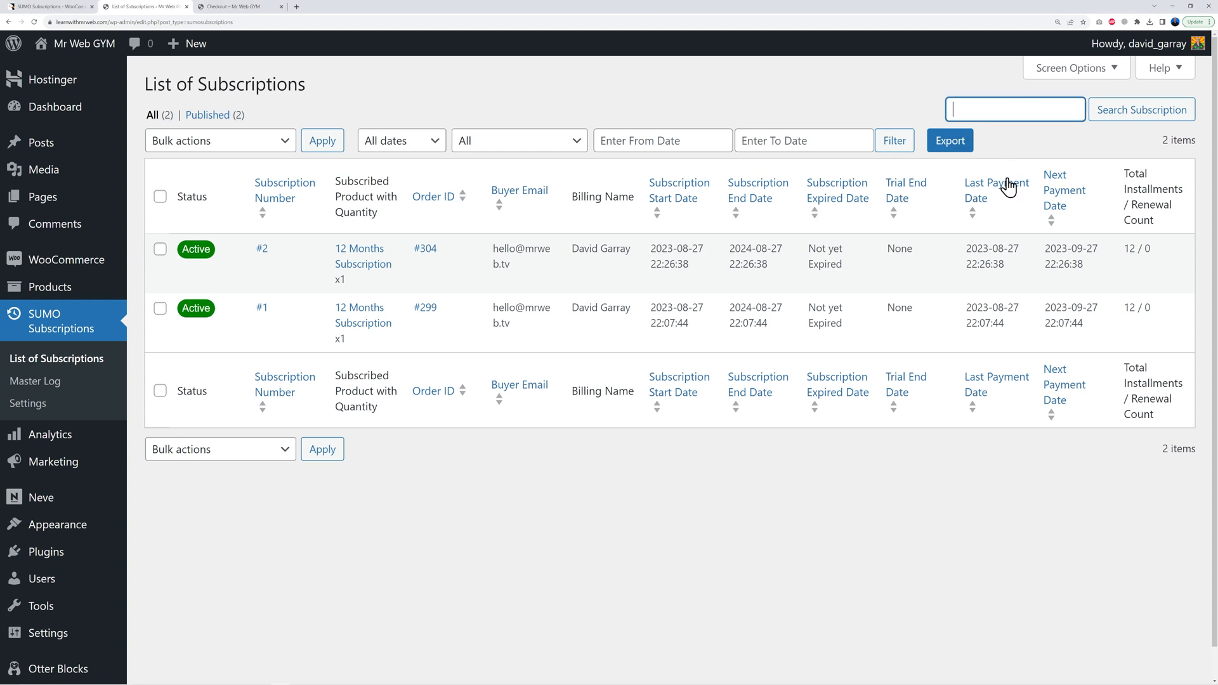
{"action": "type", "text": "smith"}
{"action": "key", "text": "Return"}
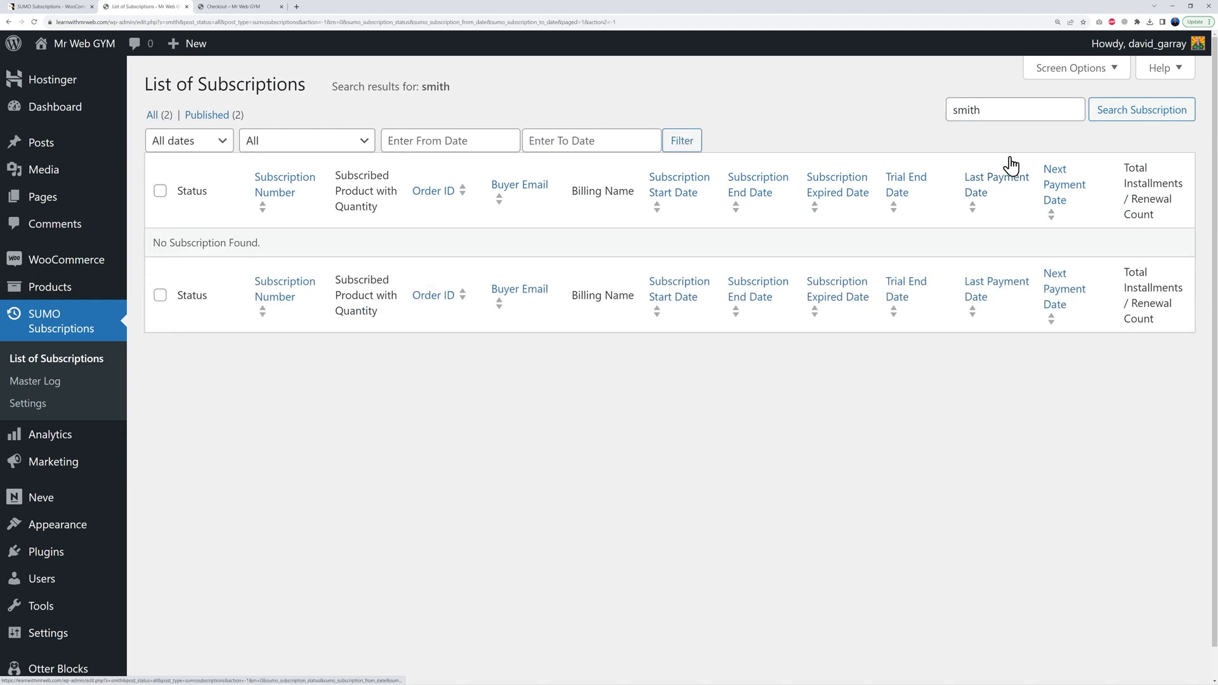
{"action": "double_click", "coordinate": [997, 112]}
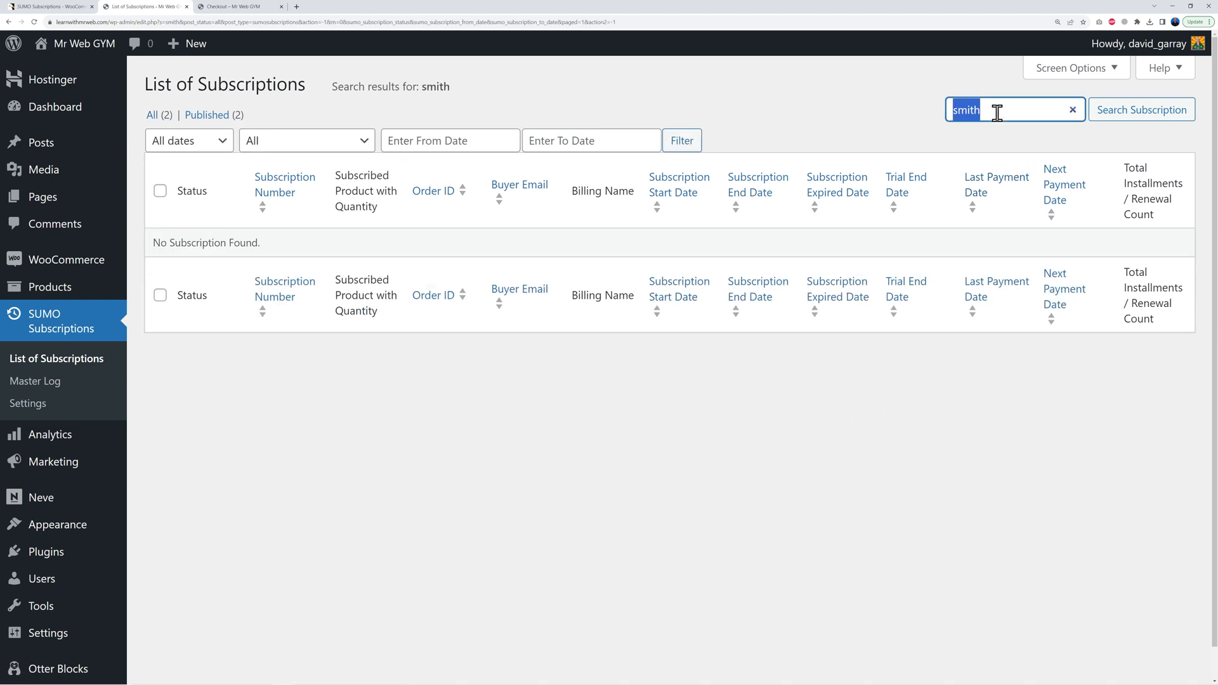
{"action": "type", "text": "garr"}
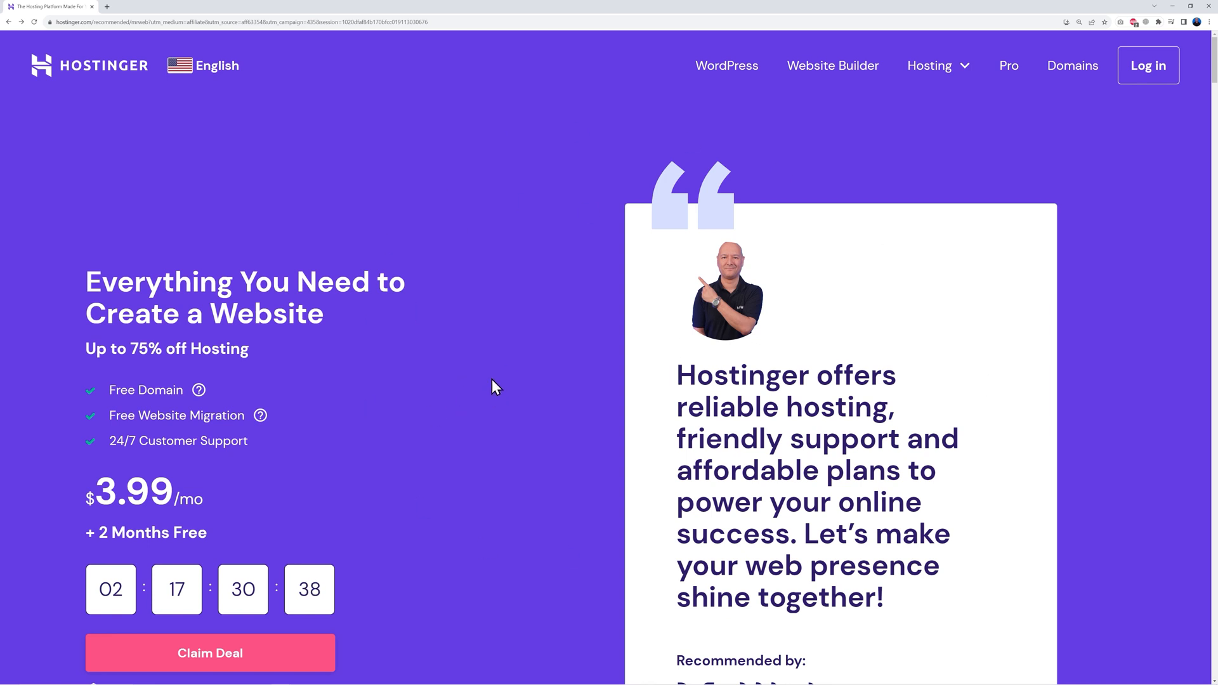
Step: Review the Premium, Business and Cloud Startup plan cards, then add Premium to the cart
{"action": "scroll", "coordinate": [523, 377], "scroll_direction": "down", "scroll_amount": 6}
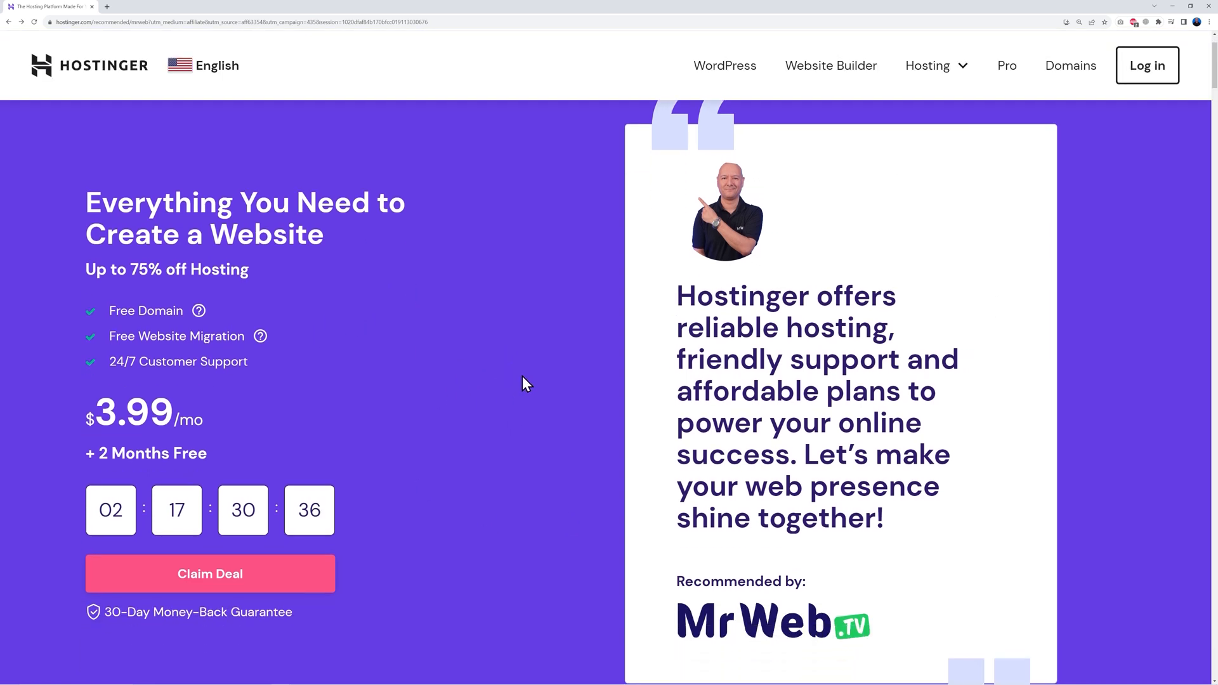
{"action": "scroll", "coordinate": [523, 377], "scroll_direction": "down", "scroll_amount": 8}
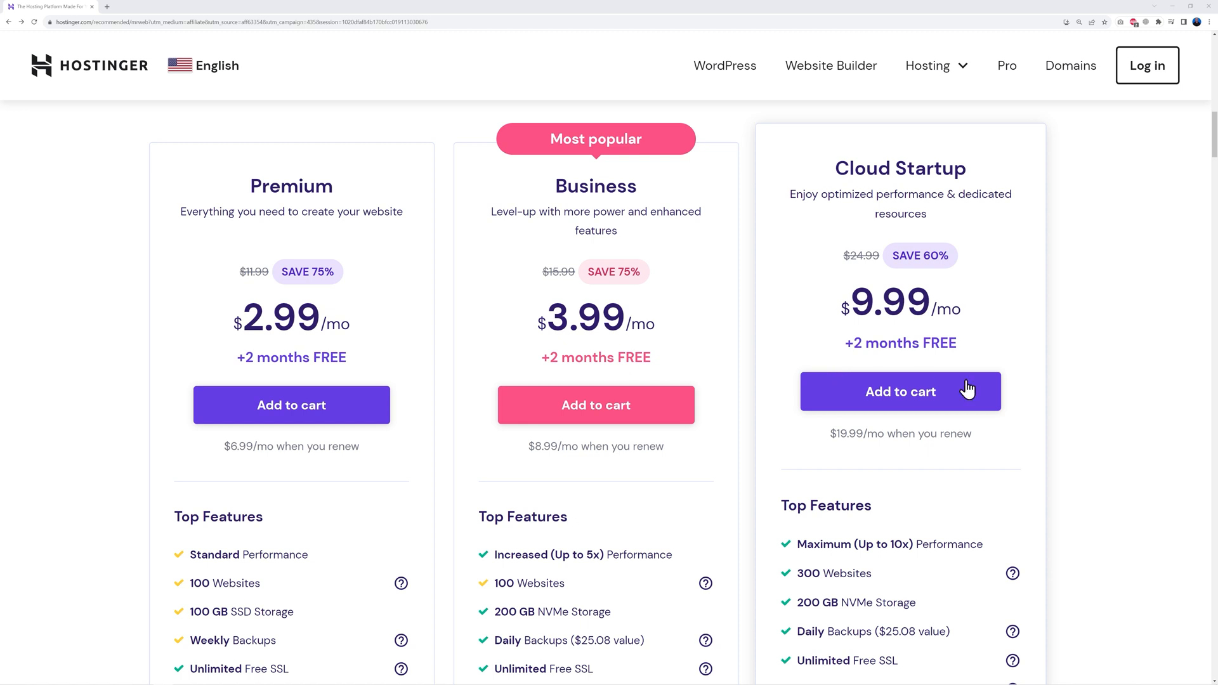
{"action": "scroll", "coordinate": [1082, 448], "scroll_direction": "down", "scroll_amount": 5}
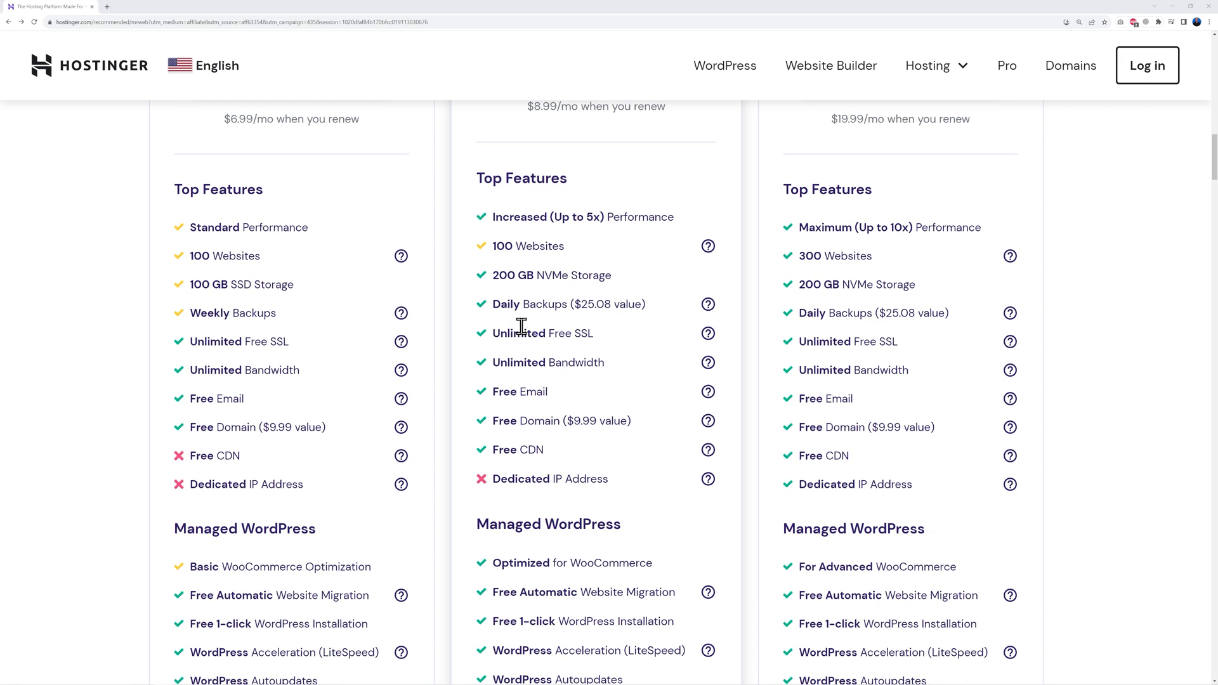
{"action": "scroll", "coordinate": [627, 401], "scroll_direction": "up", "scroll_amount": 5}
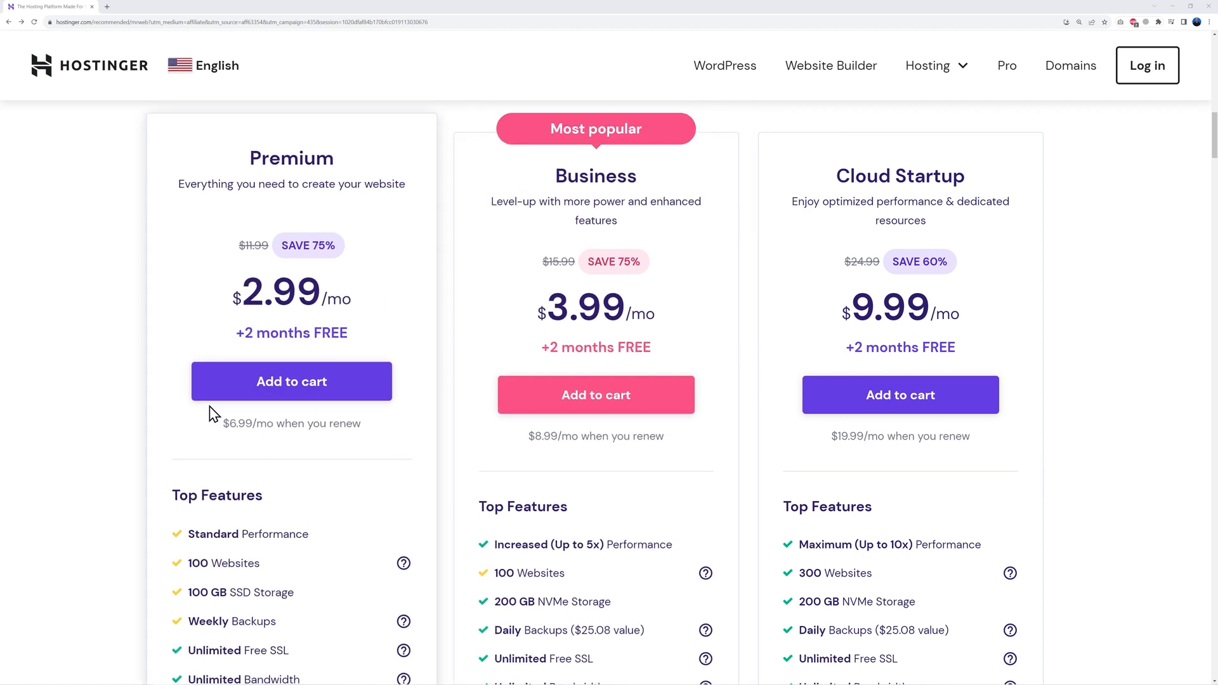
{"action": "left_click", "coordinate": [294, 384]}
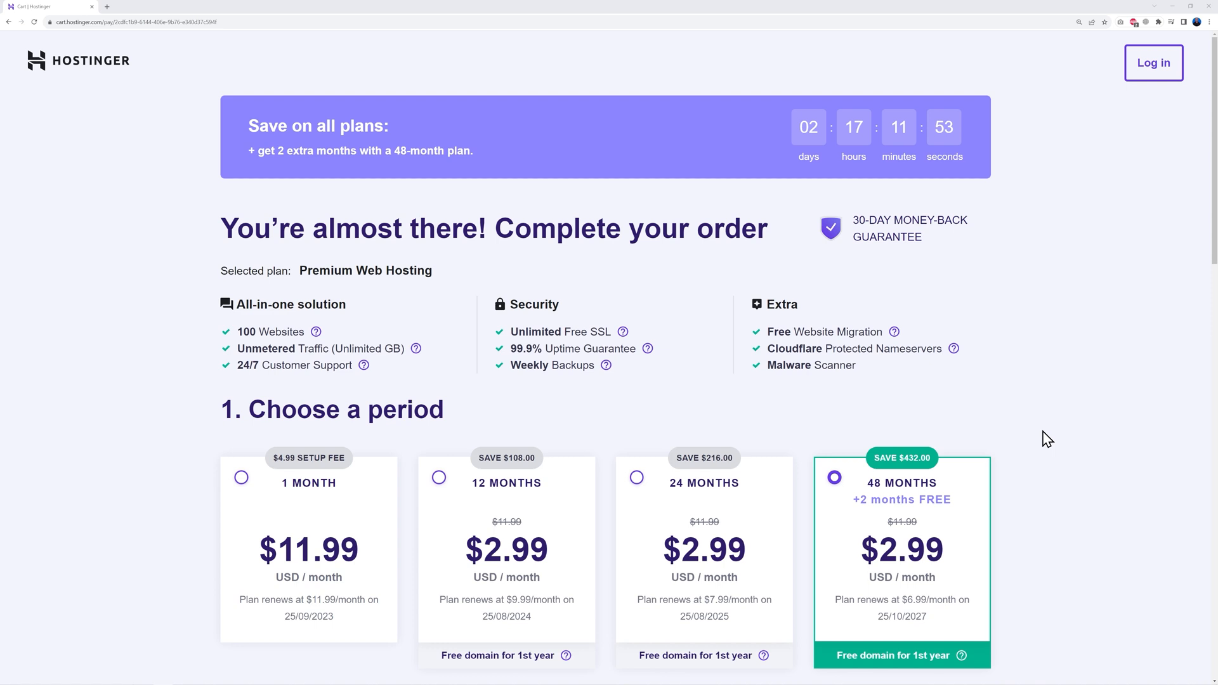
Step: Scroll through the checkout to the $176.53 total for the 48-month Premium plan
{"action": "scroll", "coordinate": [1047, 439], "scroll_direction": "down", "scroll_amount": 4}
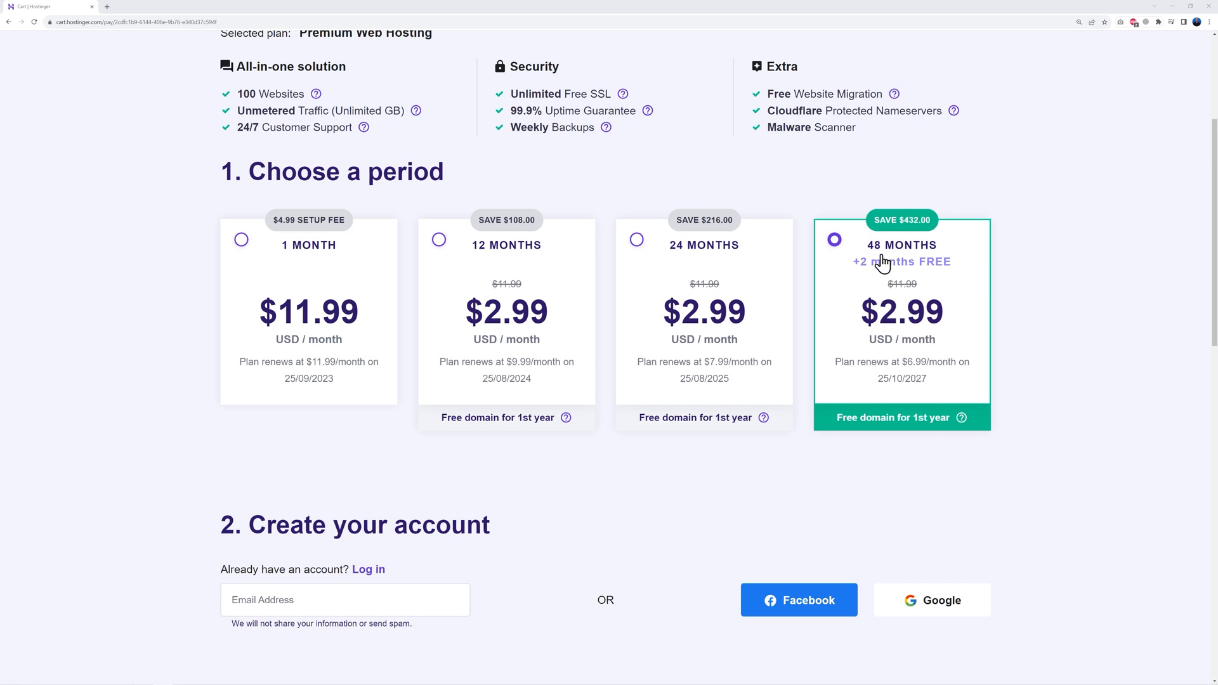
{"action": "scroll", "coordinate": [1037, 331], "scroll_direction": "down", "scroll_amount": 1}
{"action": "scroll", "coordinate": [1042, 331], "scroll_direction": "down", "scroll_amount": 5}
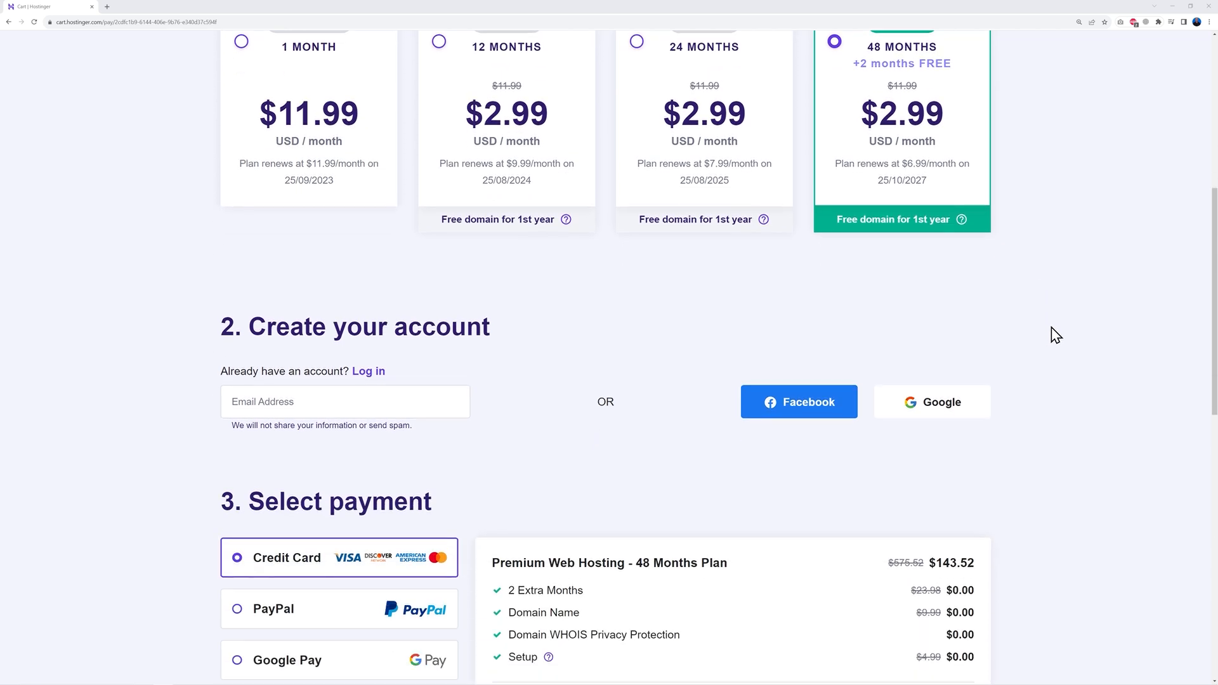
{"action": "scroll", "coordinate": [712, 212], "scroll_direction": "down", "scroll_amount": 1}
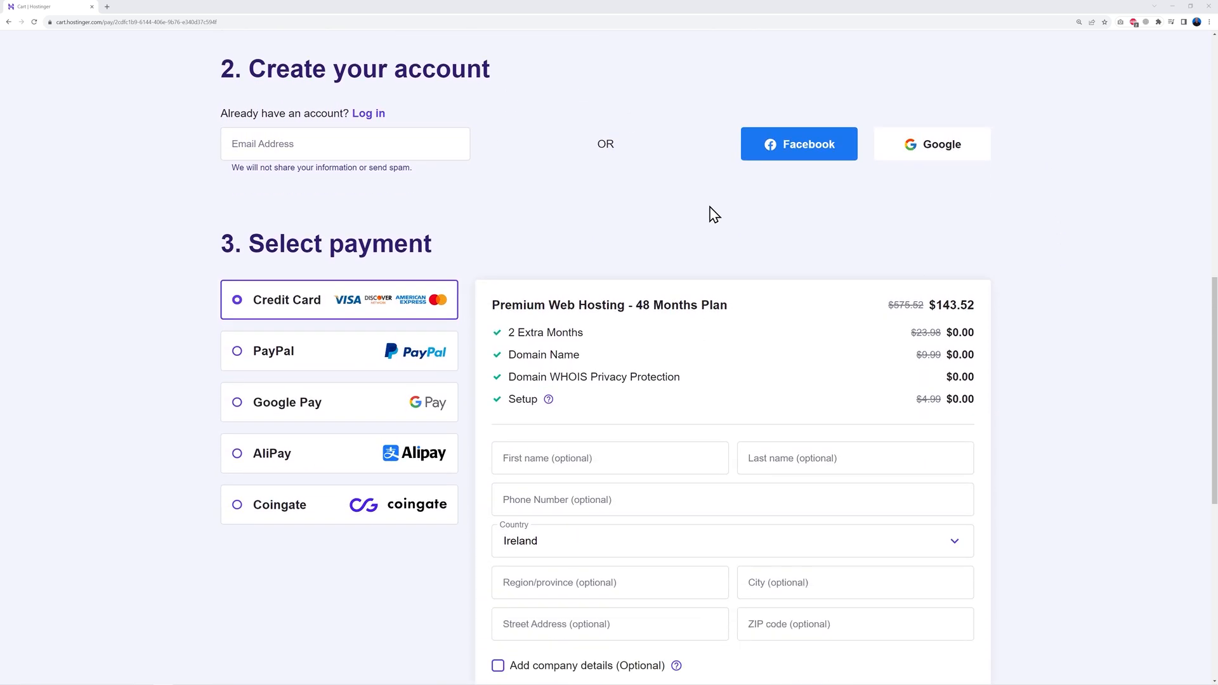
{"action": "scroll", "coordinate": [1003, 497], "scroll_direction": "down", "scroll_amount": 3}
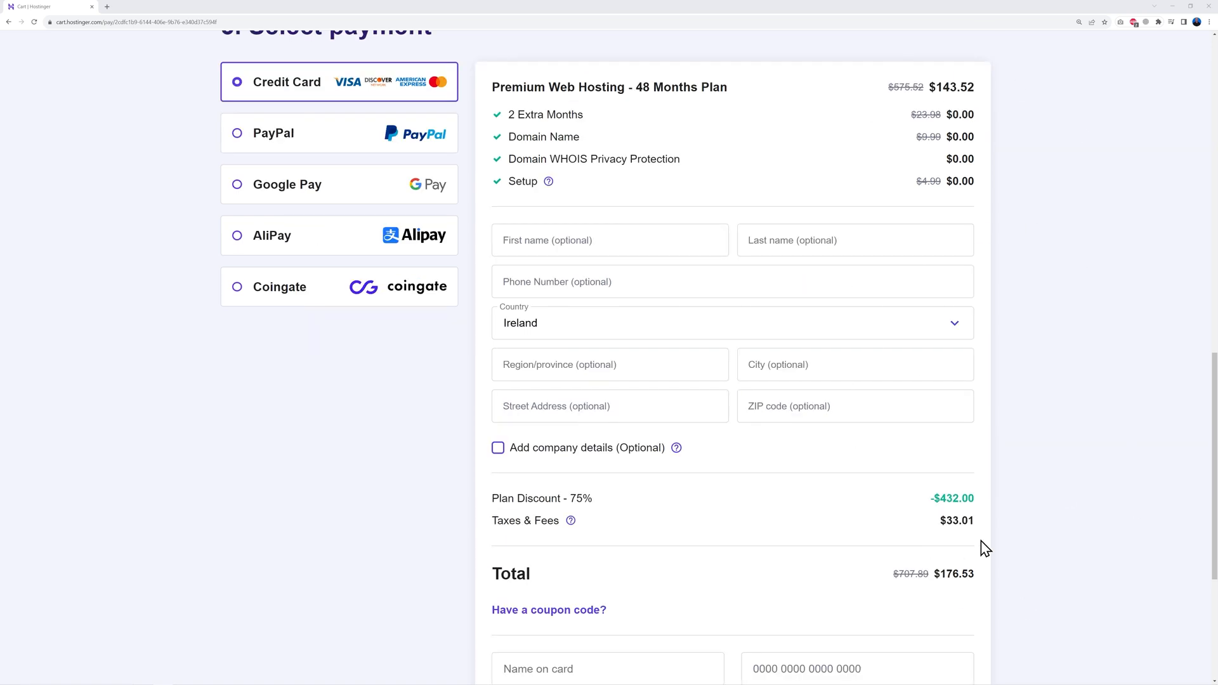
{"action": "scroll", "coordinate": [1021, 487], "scroll_direction": "down", "scroll_amount": 3}
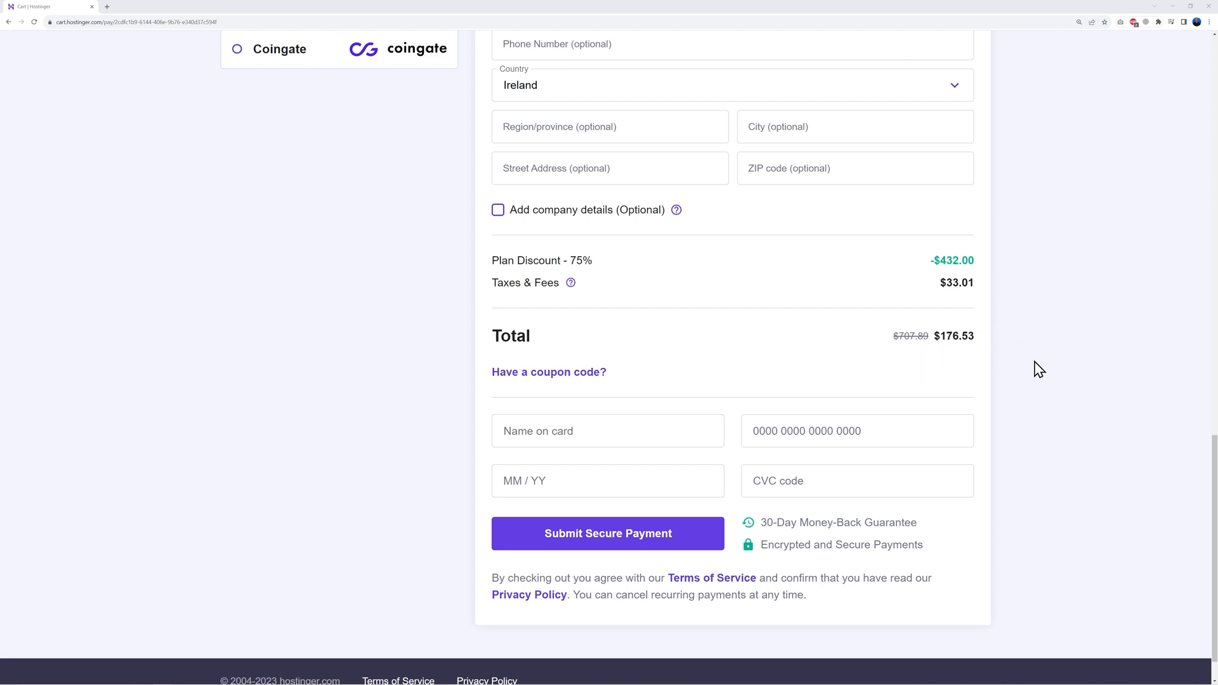
Step: Apply the MRWEB coupon code to the Premium hosting order
{"action": "left_click", "coordinate": [589, 374]}
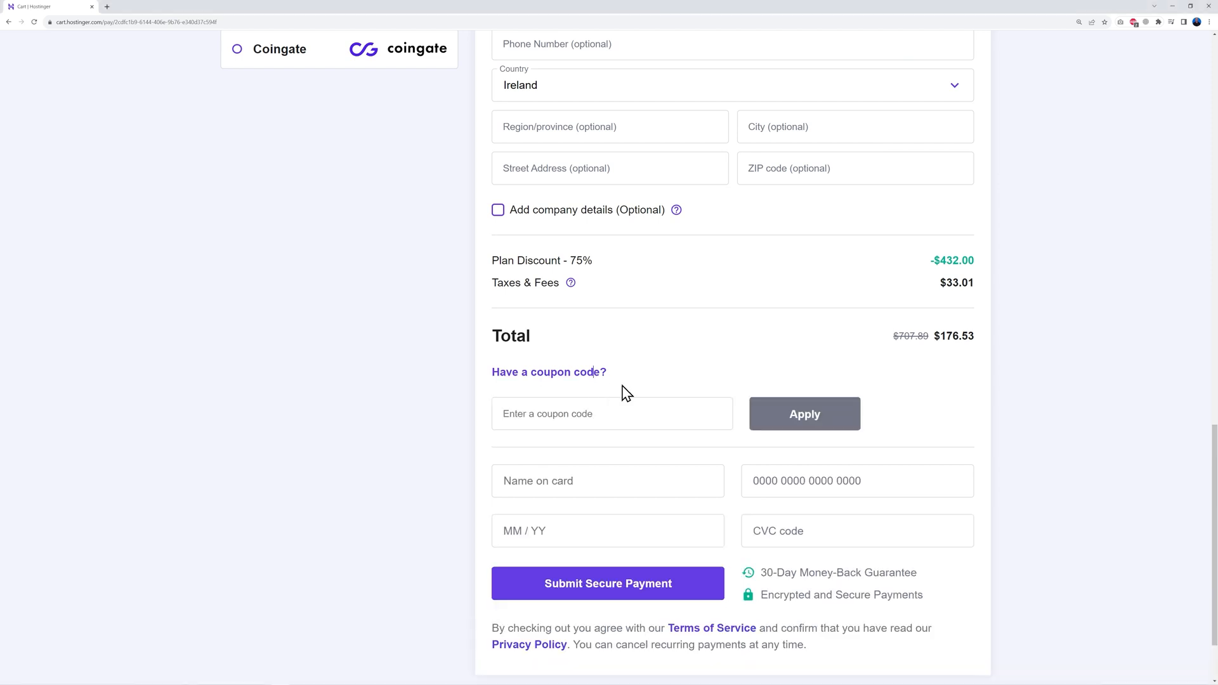
{"action": "left_click", "coordinate": [633, 414]}
{"action": "type", "text": "MRWEB"}
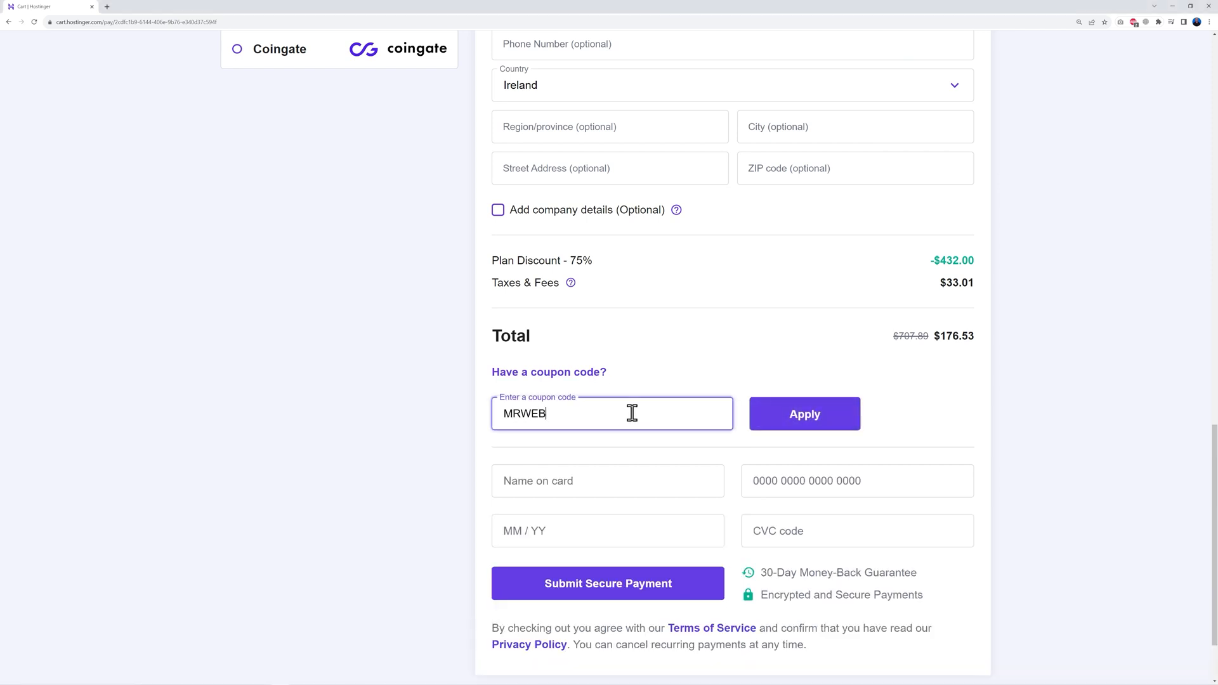
{"action": "left_click", "coordinate": [991, 354]}
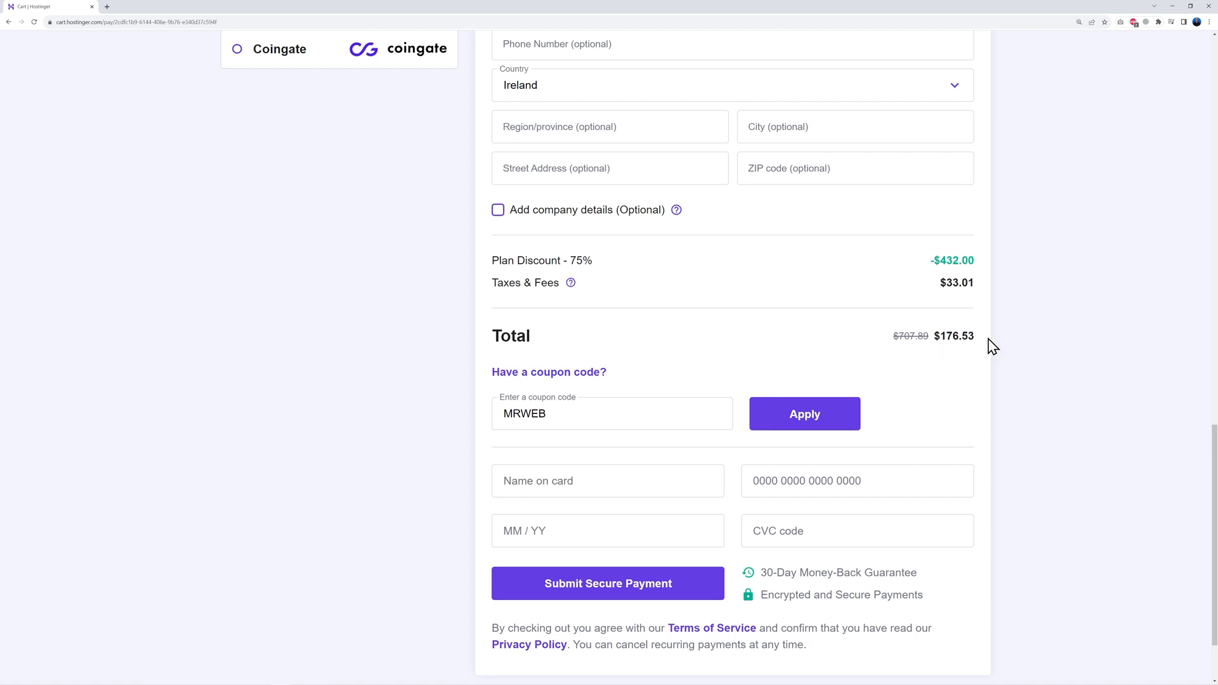
{"action": "left_click", "coordinate": [802, 425]}
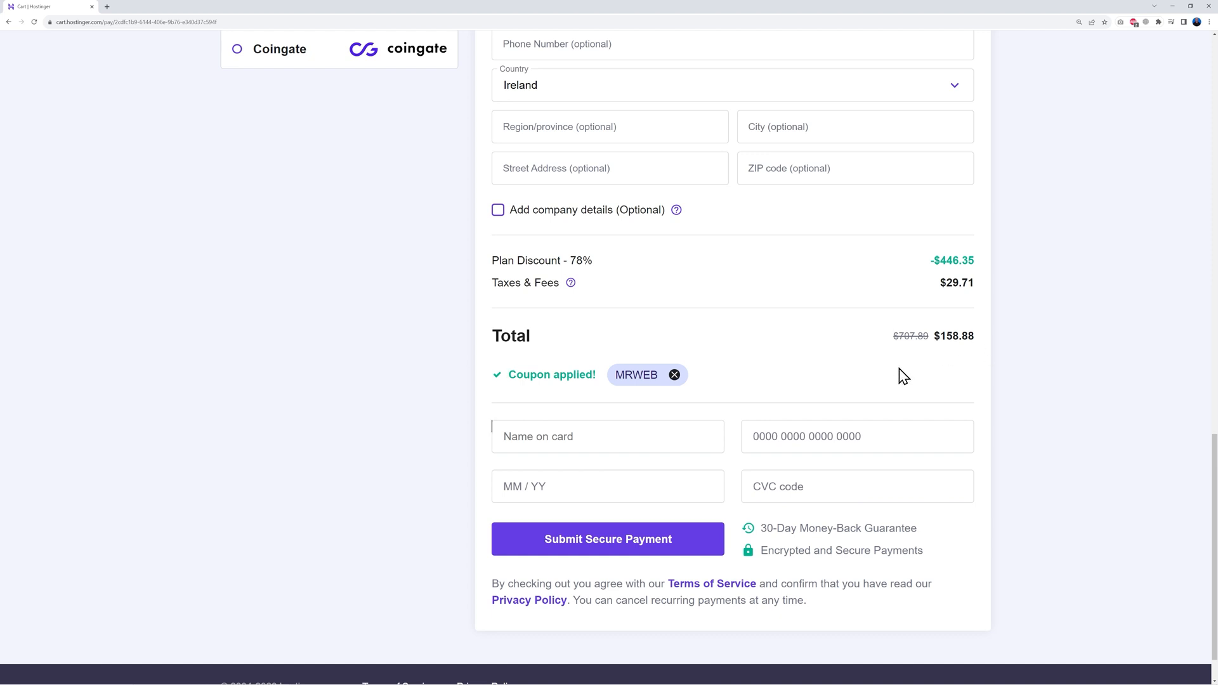
Step: Check the new 78% discount and go to the Hostinger account login
{"action": "left_click_drag", "start_coordinate": [570, 260], "coordinate": [602, 263]}
{"action": "left_click", "coordinate": [655, 283]}
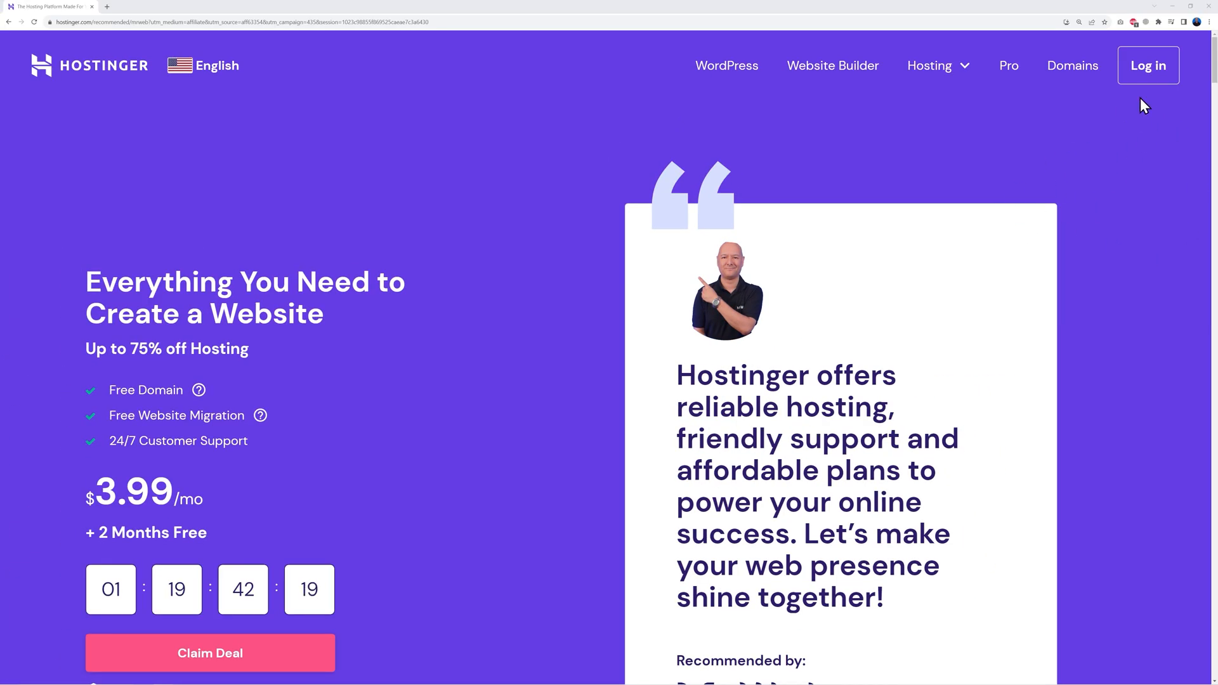
{"action": "left_click", "coordinate": [1133, 76]}
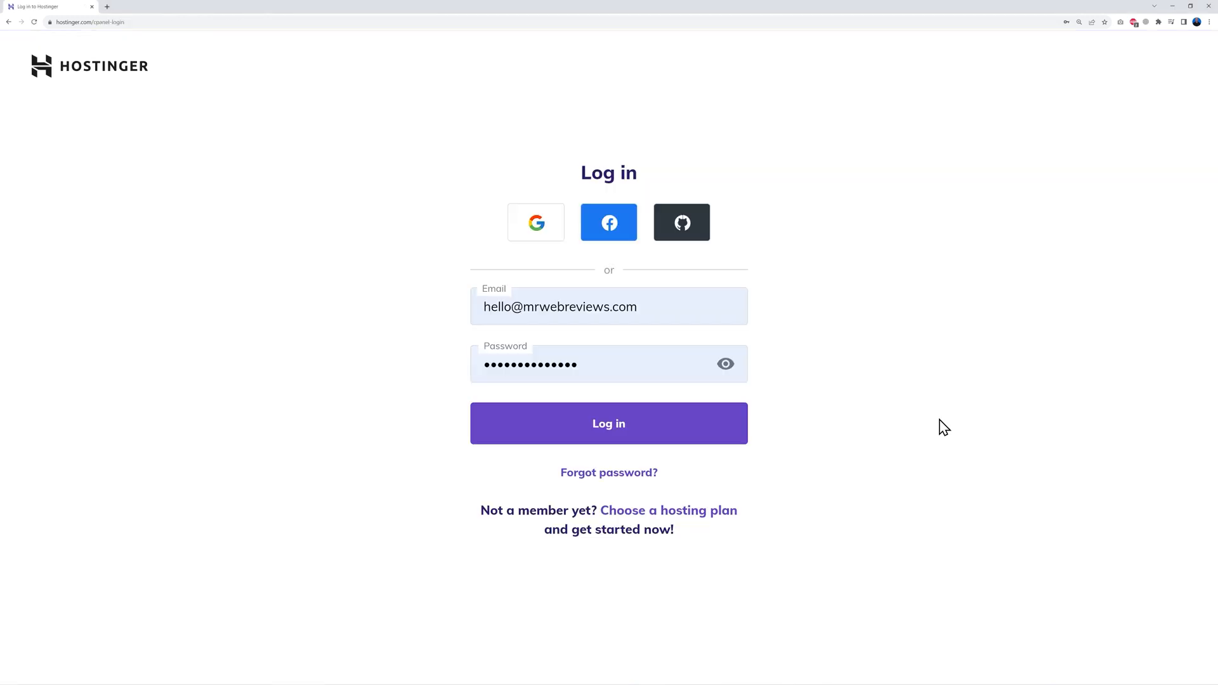
Step: Log in to Hostinger and start claiming the free domain with the .com extension
{"action": "left_click", "coordinate": [621, 436]}
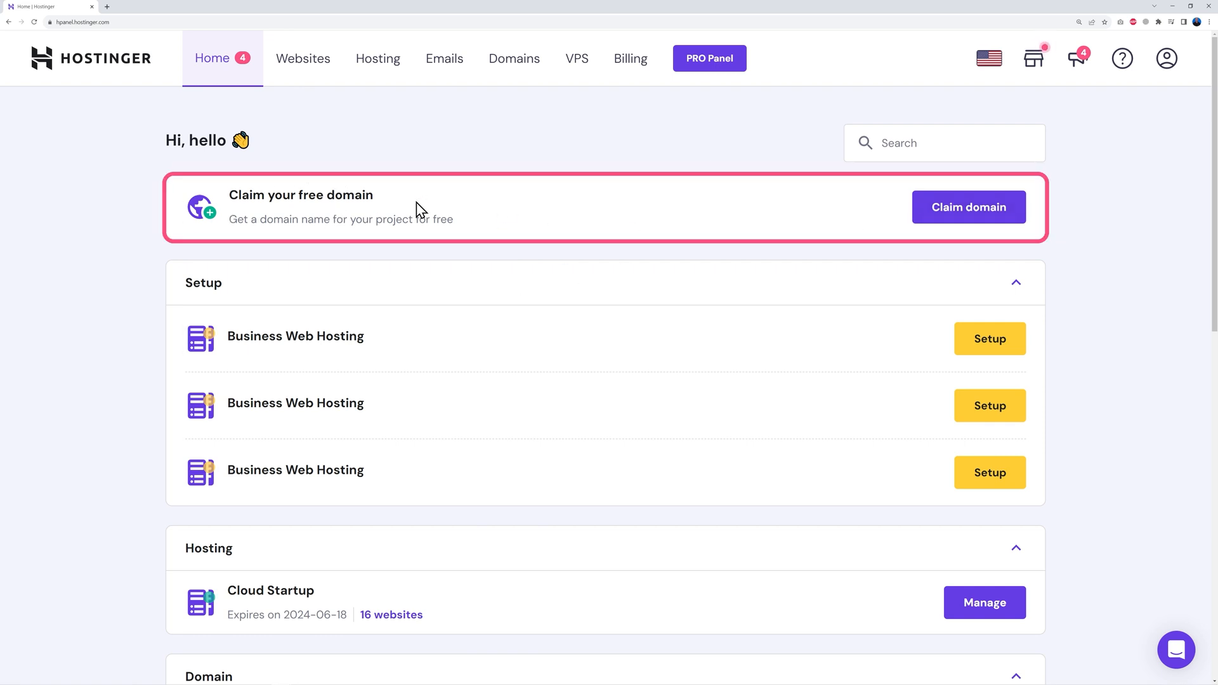
{"action": "left_click", "coordinate": [966, 219]}
{"action": "left_click", "coordinate": [511, 359]}
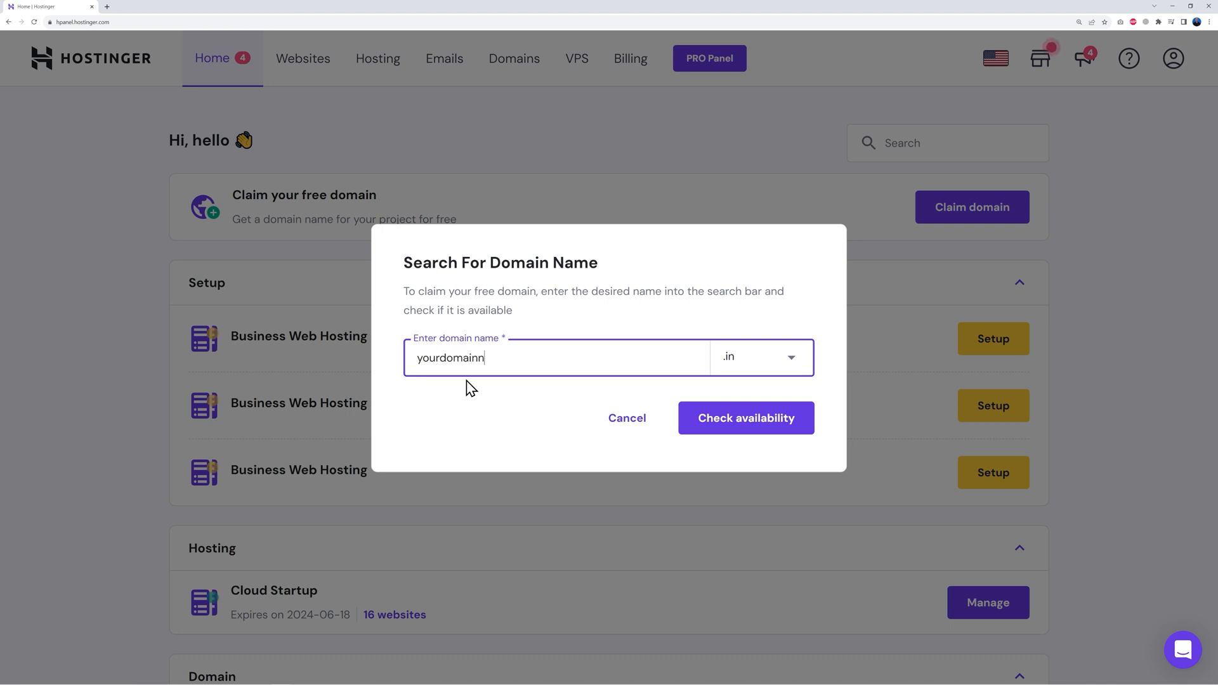
{"action": "left_click", "coordinate": [747, 364]}
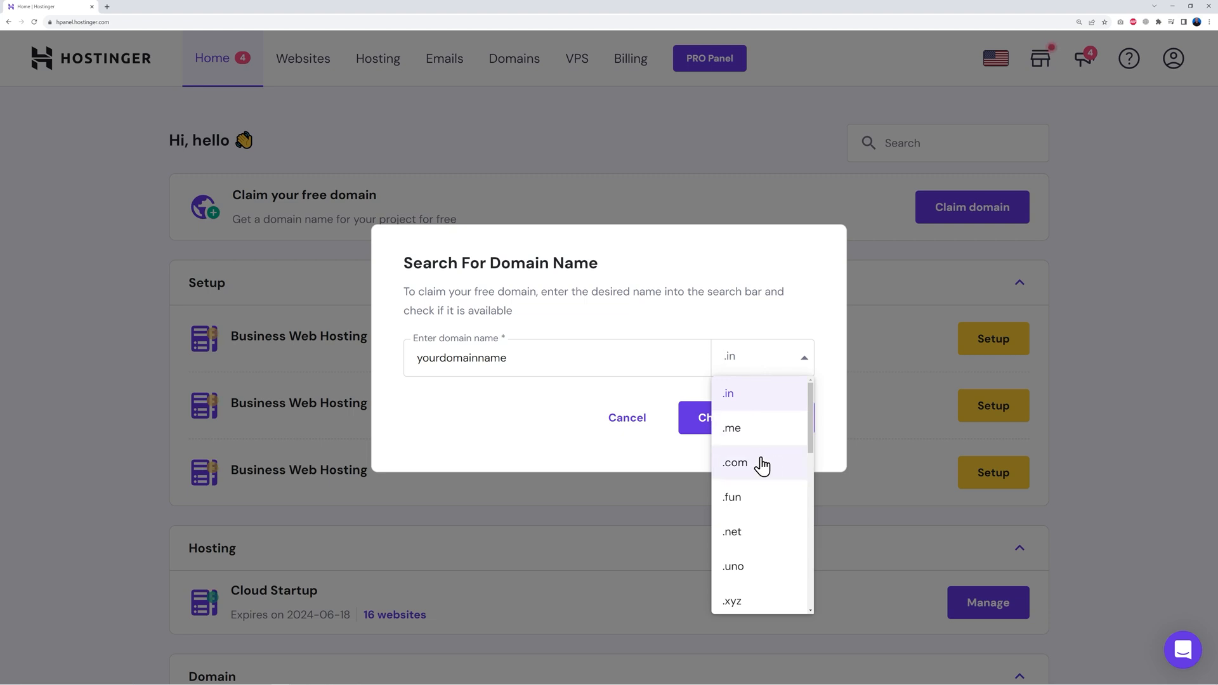
{"action": "scroll", "coordinate": [771, 524], "scroll_direction": "down", "scroll_amount": 1}
{"action": "scroll", "coordinate": [767, 520], "scroll_direction": "down", "scroll_amount": 4}
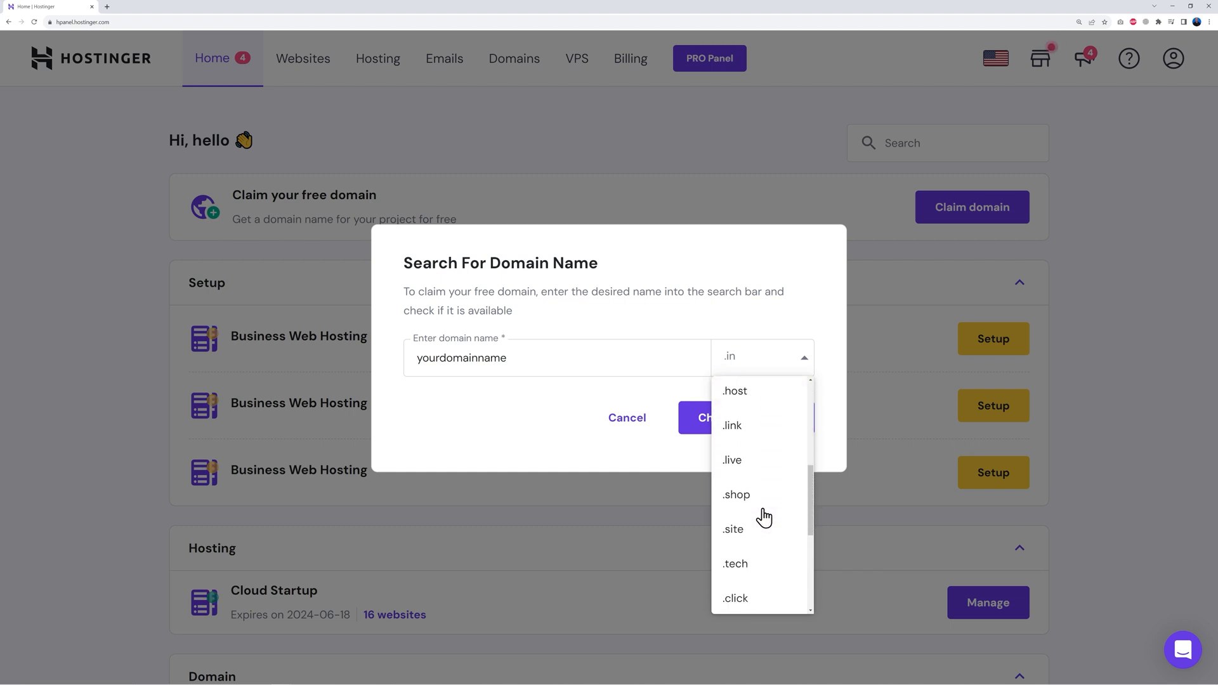
{"action": "scroll", "coordinate": [766, 526], "scroll_direction": "down", "scroll_amount": 1}
{"action": "scroll", "coordinate": [769, 549], "scroll_direction": "down", "scroll_amount": 1}
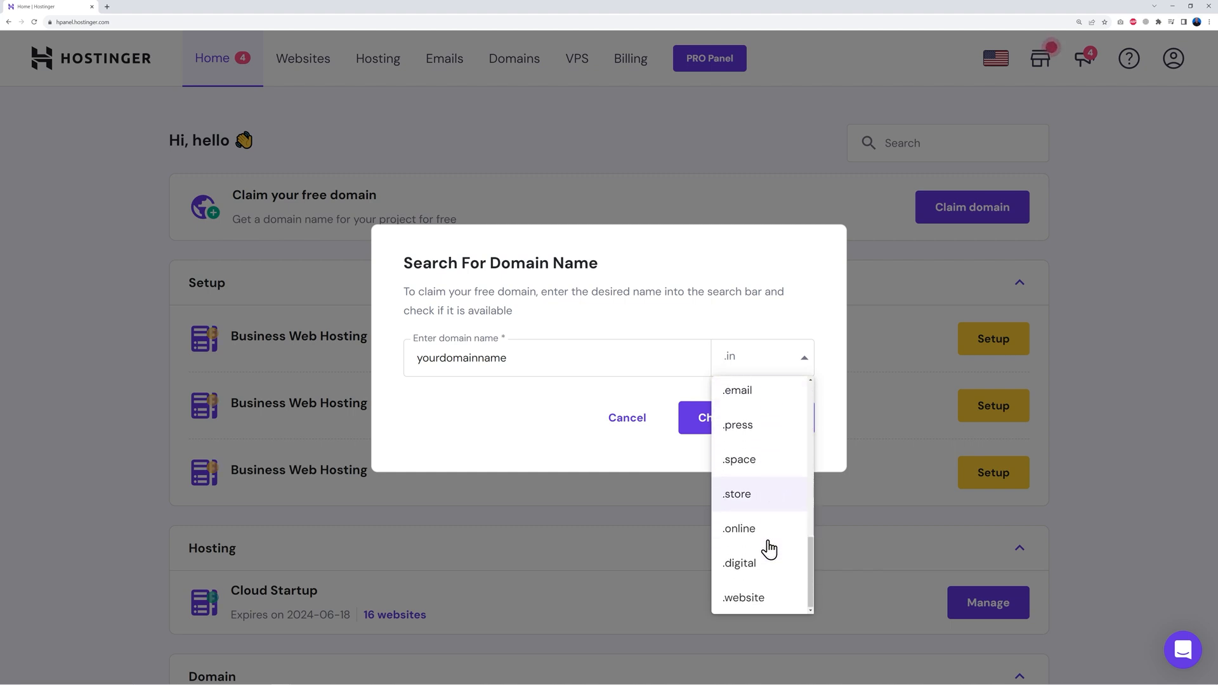
{"action": "scroll", "coordinate": [769, 549], "scroll_direction": "up", "scroll_amount": 7}
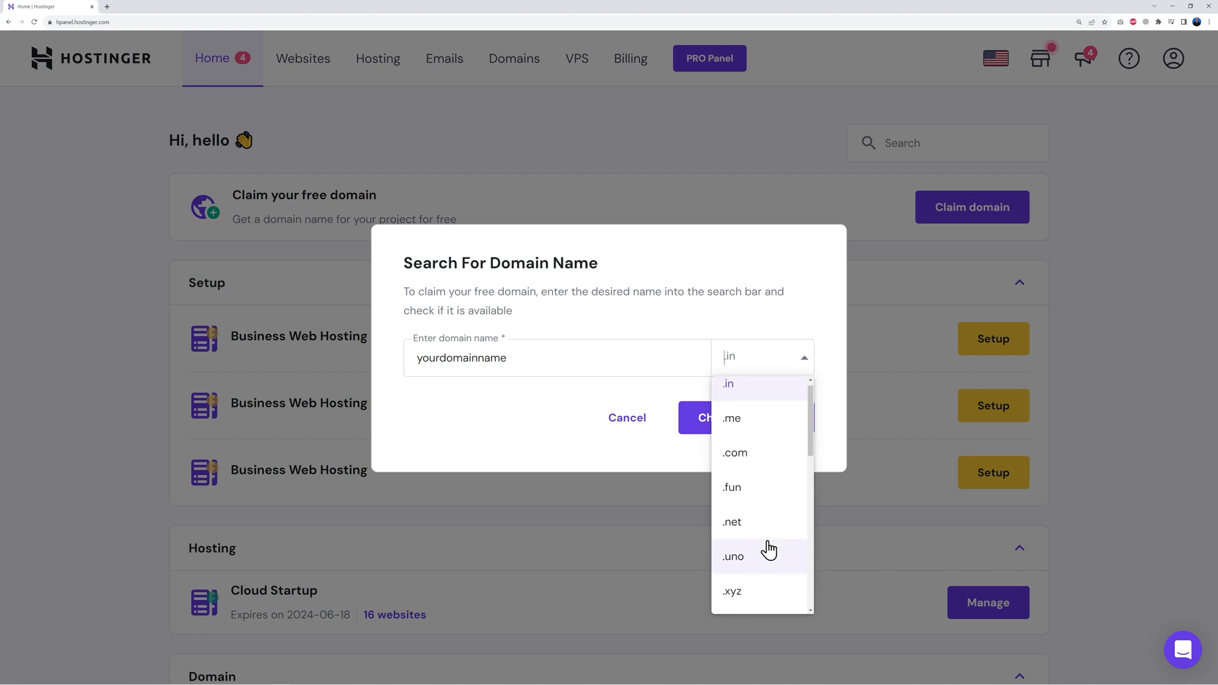
{"action": "left_click", "coordinate": [761, 470]}
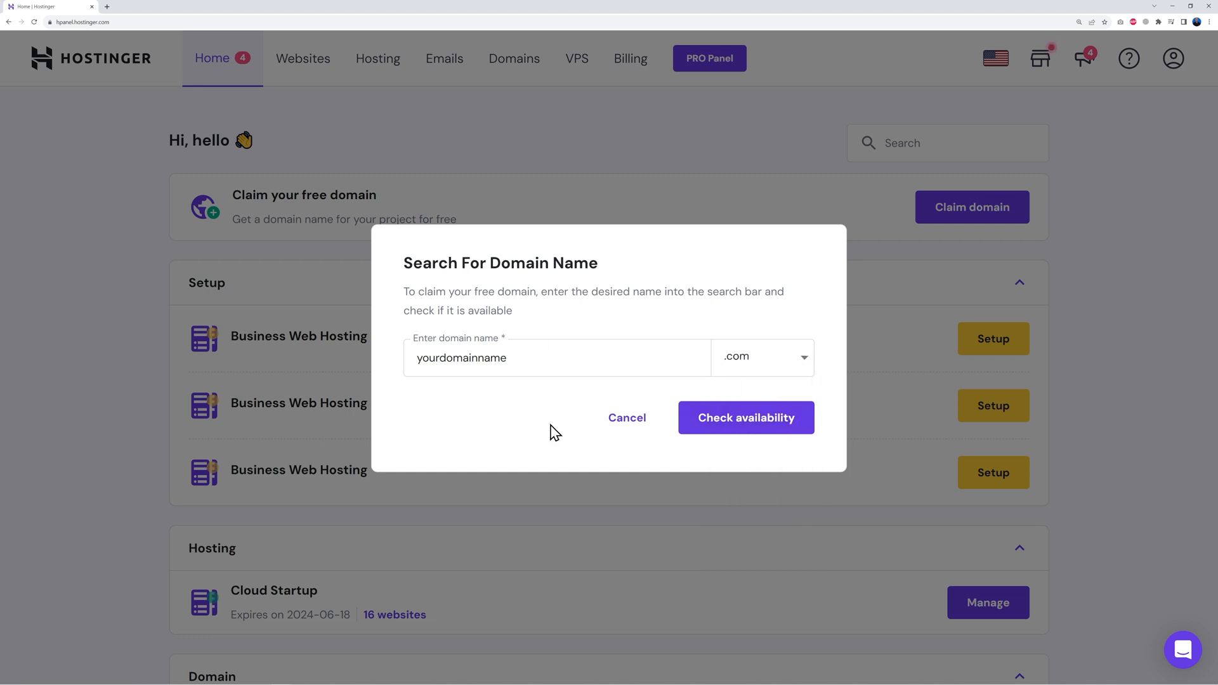
Step: Replace the taken yourdomainname.com with learnwithmrweb and confirm learnwithmrweb.com is available
{"action": "left_click", "coordinate": [748, 430]}
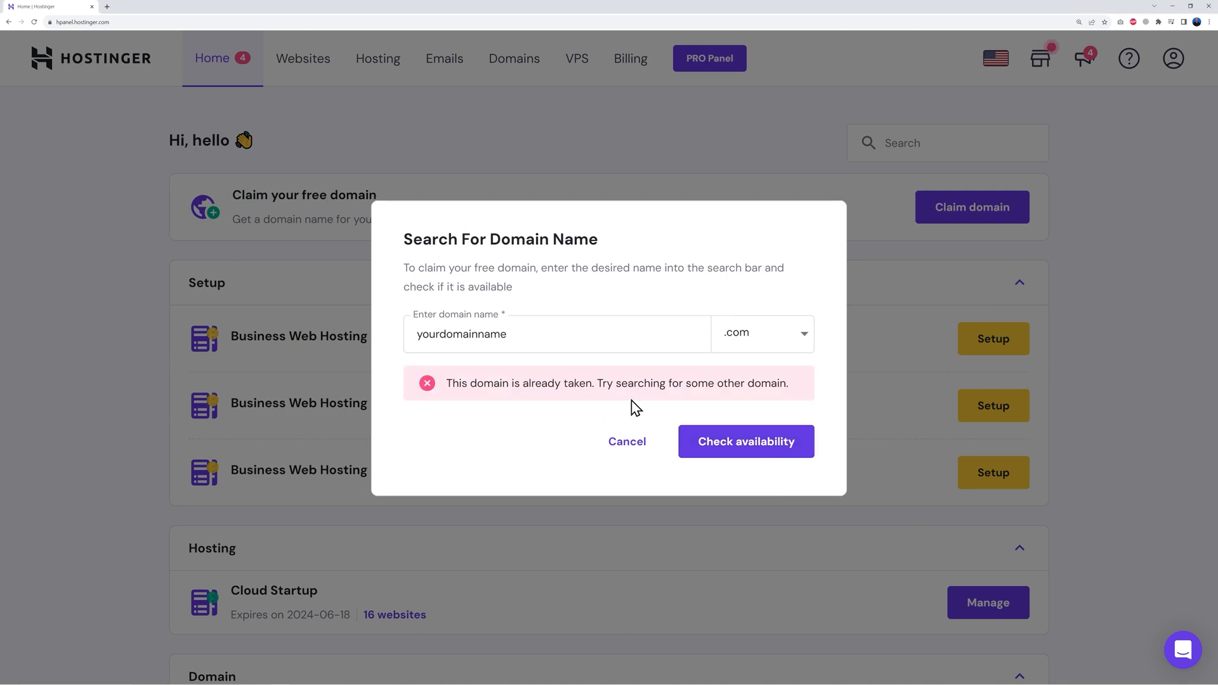
{"action": "left_click_drag", "start_coordinate": [414, 335], "coordinate": [560, 334]}
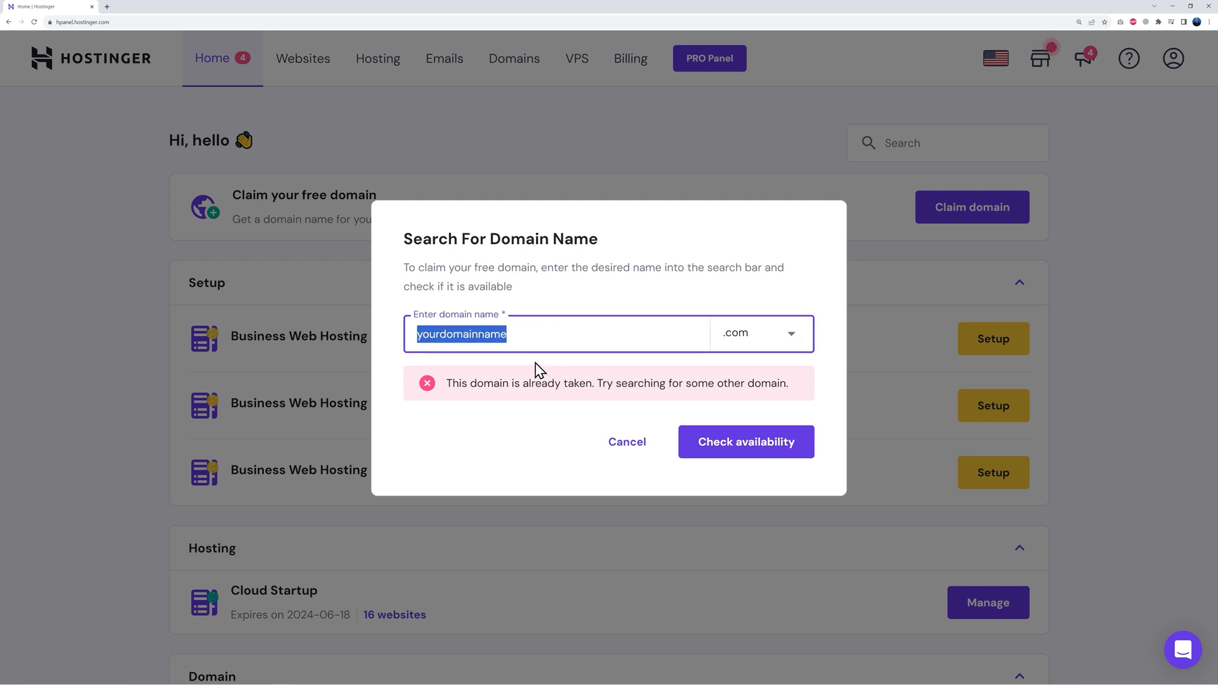
{"action": "type", "text": "learnwithmrweb"}
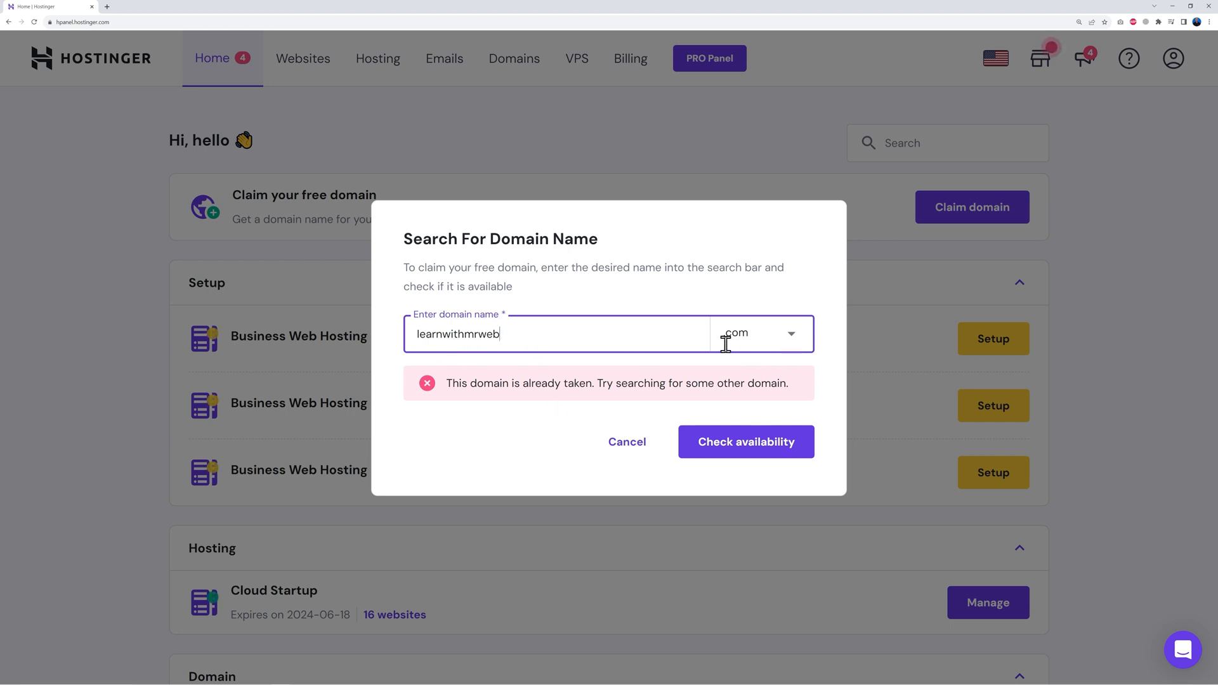
{"action": "left_click", "coordinate": [743, 443]}
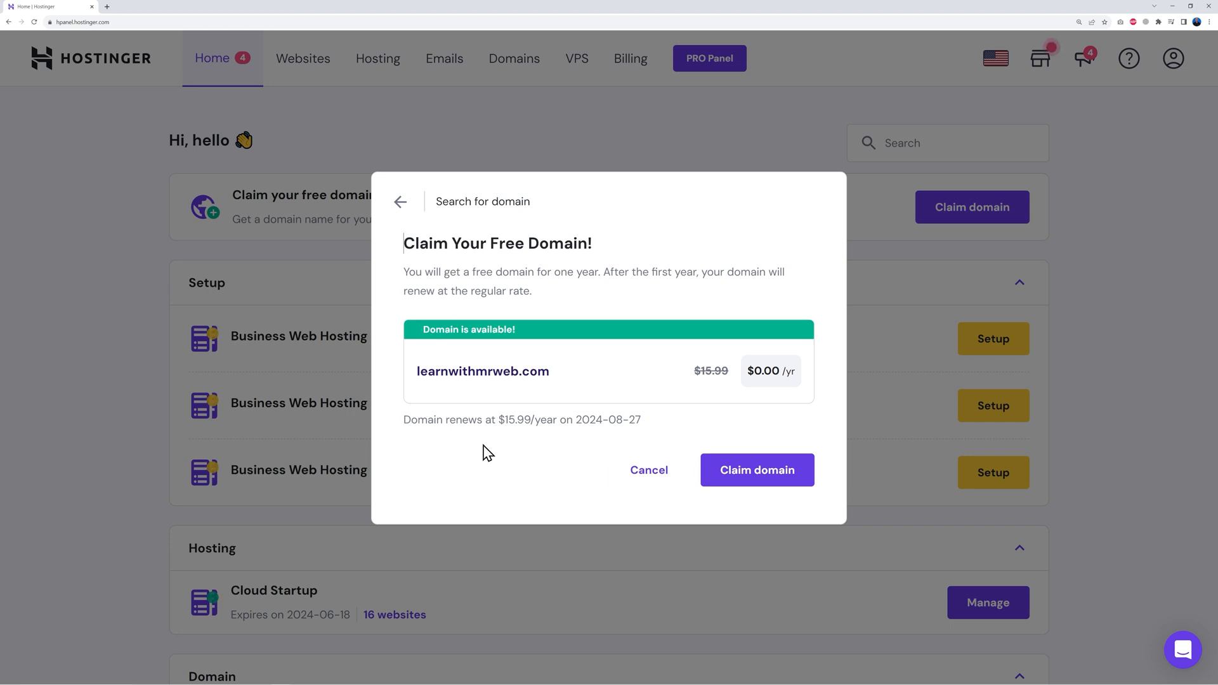
Step: Register learnwithmrweb.com as the free domain, confirm its email verification, and return Home
{"action": "left_click", "coordinate": [756, 482]}
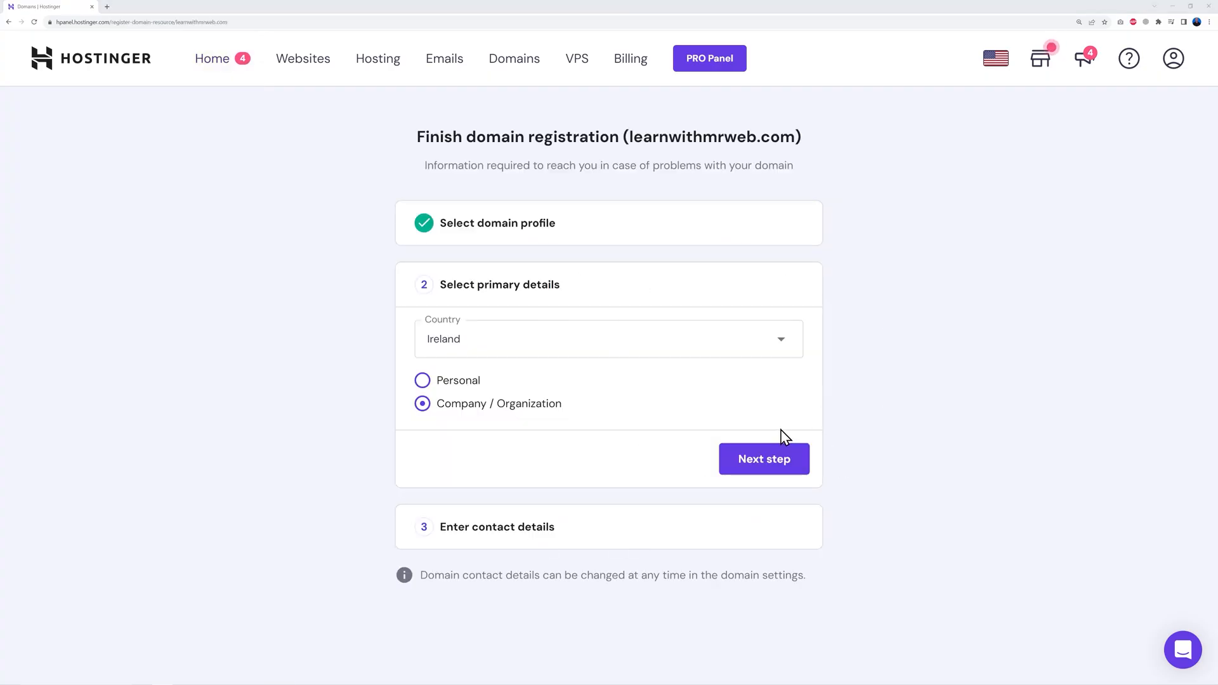
{"action": "left_click", "coordinate": [781, 468]}
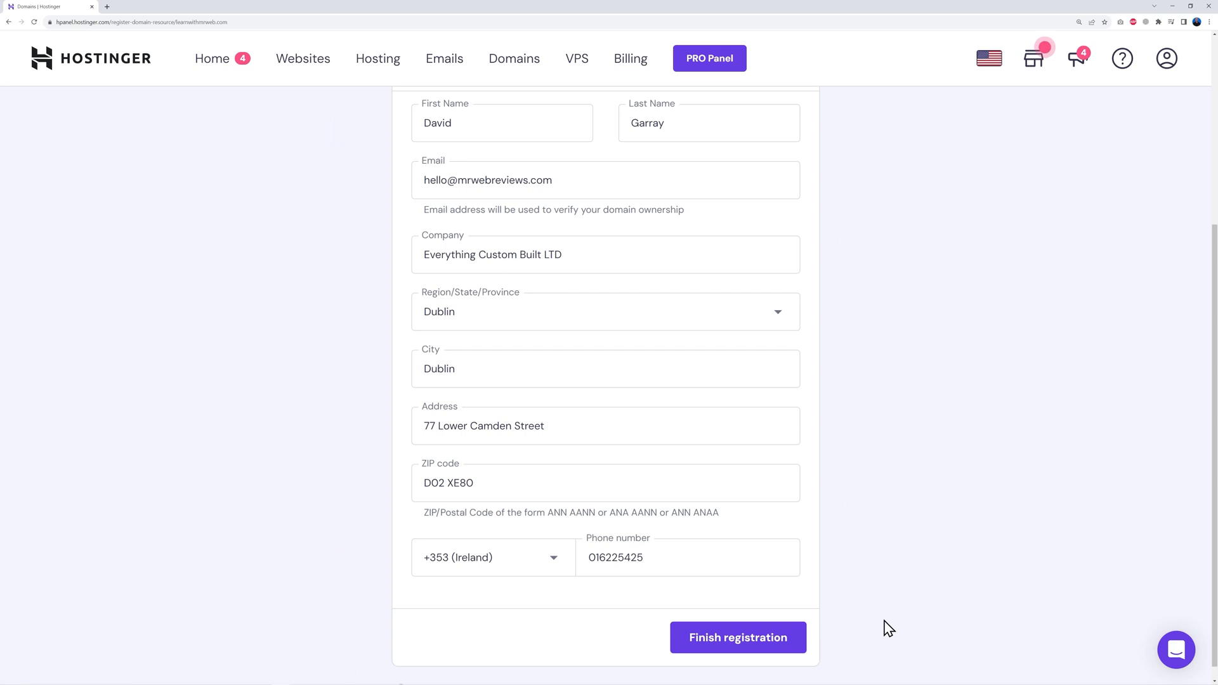
{"action": "left_click", "coordinate": [736, 647]}
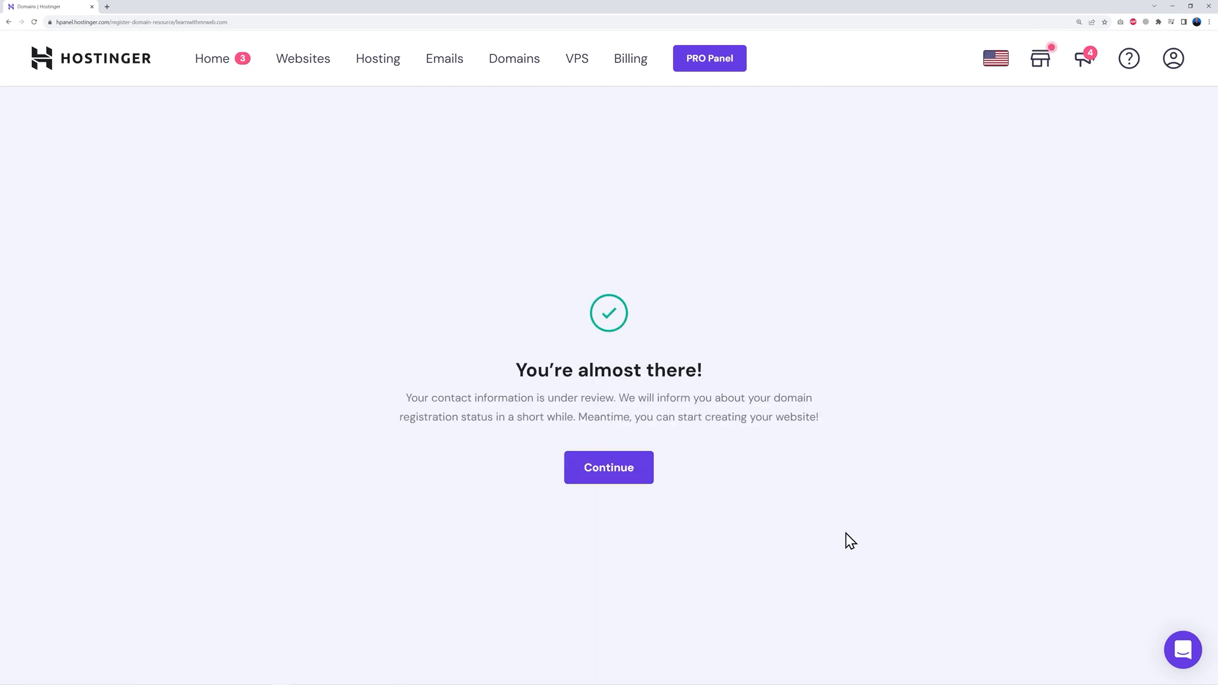
{"action": "left_click", "coordinate": [608, 470]}
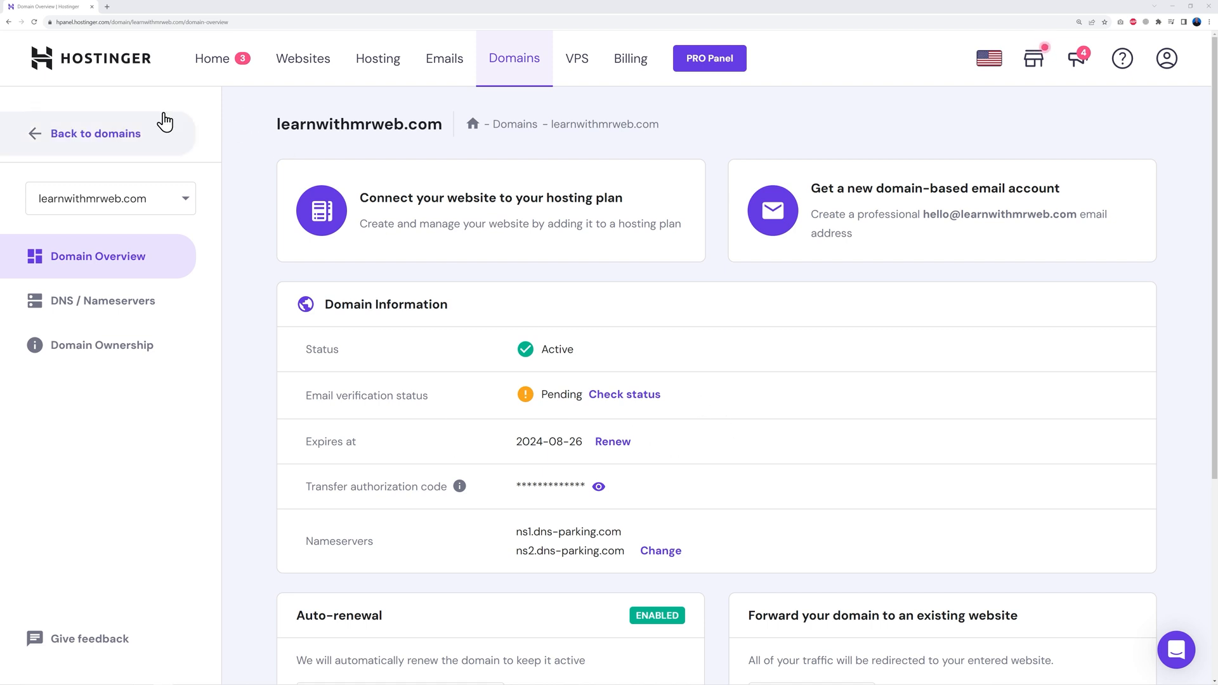
{"action": "left_click", "coordinate": [35, 23]}
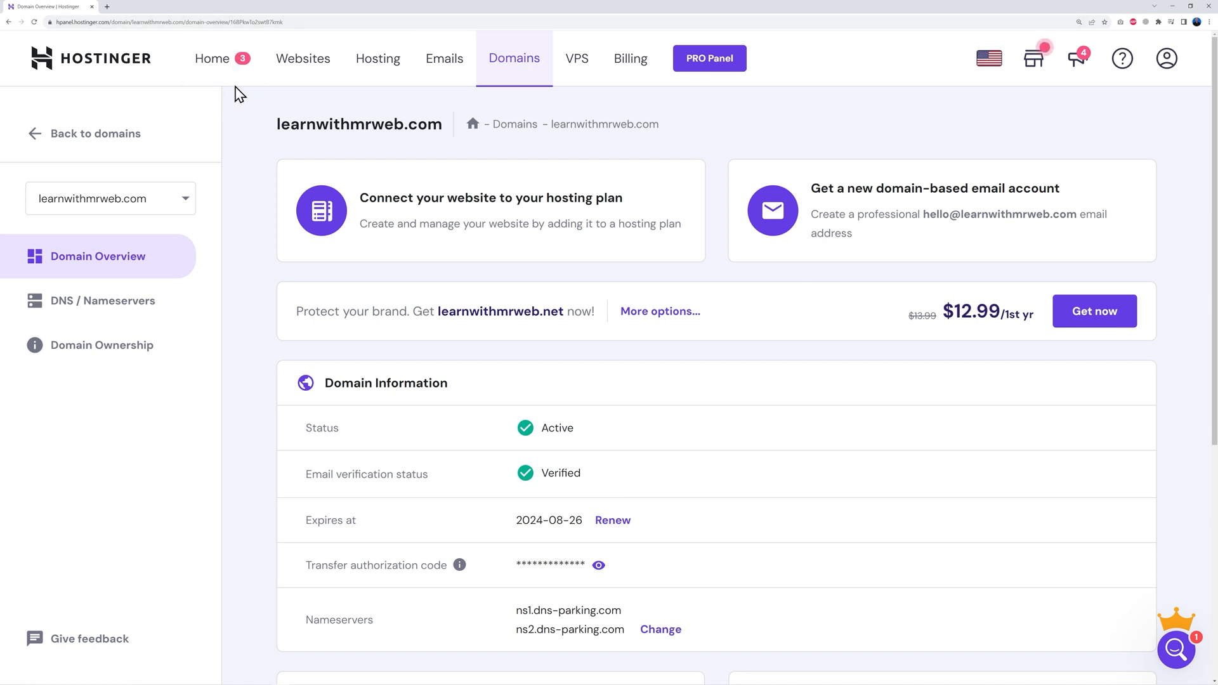
{"action": "left_click", "coordinate": [223, 71]}
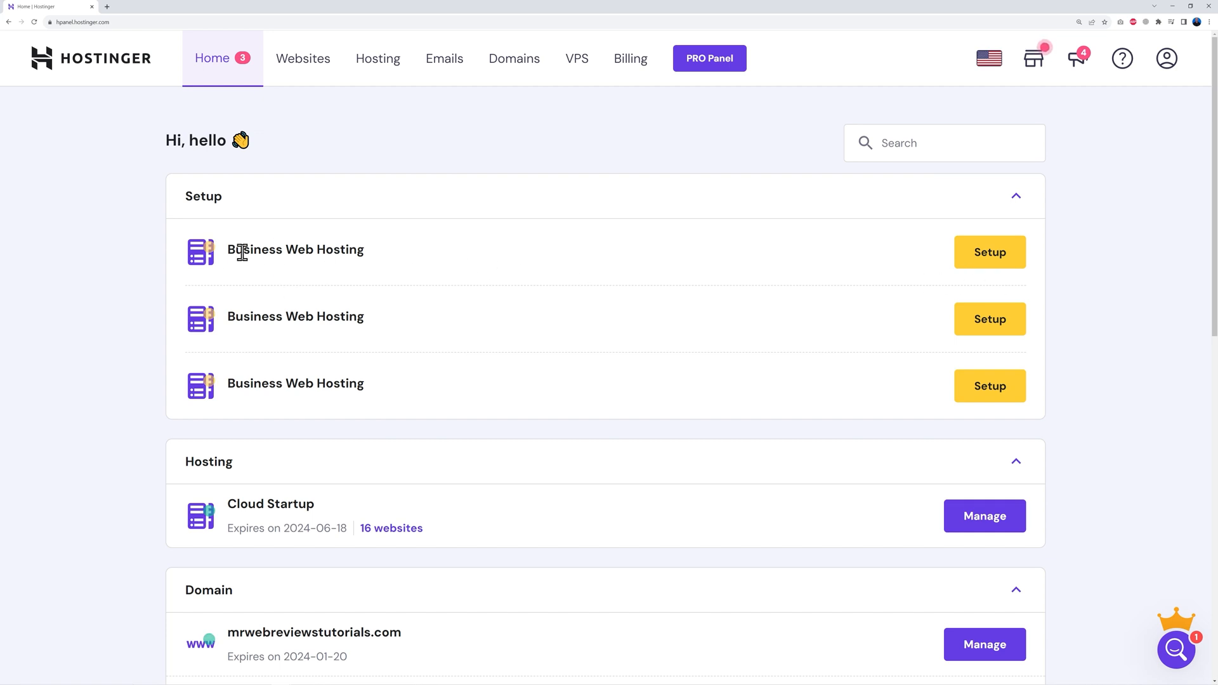
Step: Set up the first Business Web Hosting plan as a new from-scratch site on learnwithmrweb.com
{"action": "left_click", "coordinate": [986, 255]}
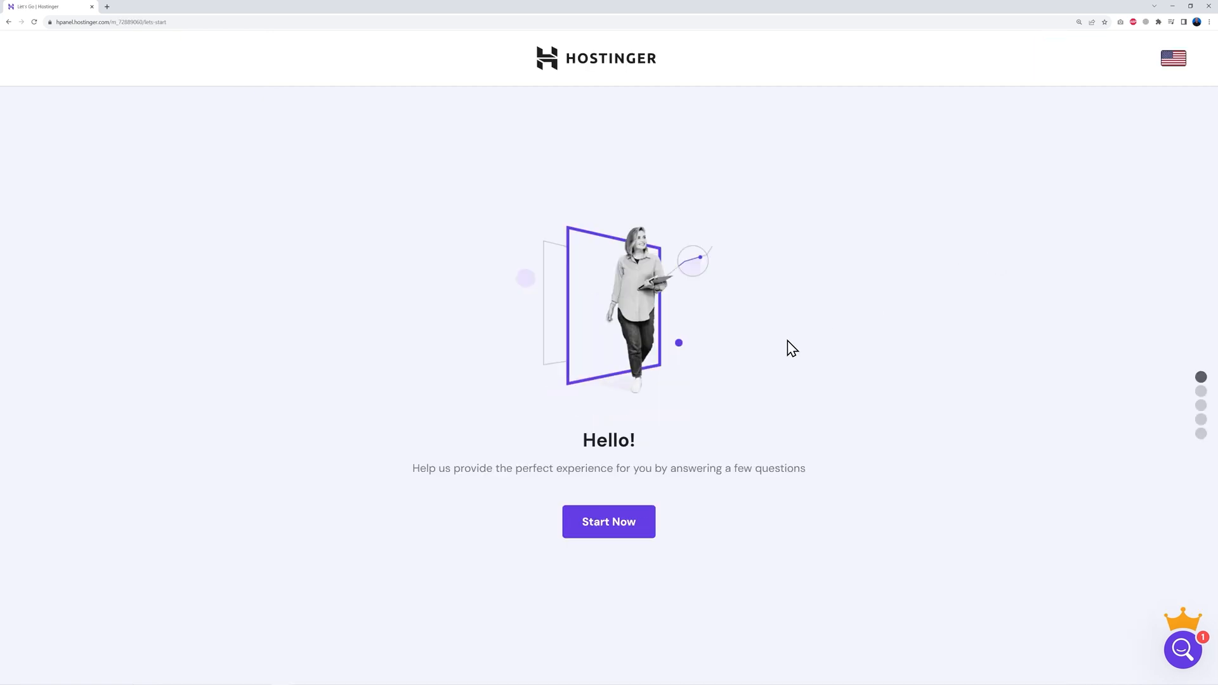
{"action": "left_click", "coordinate": [630, 532]}
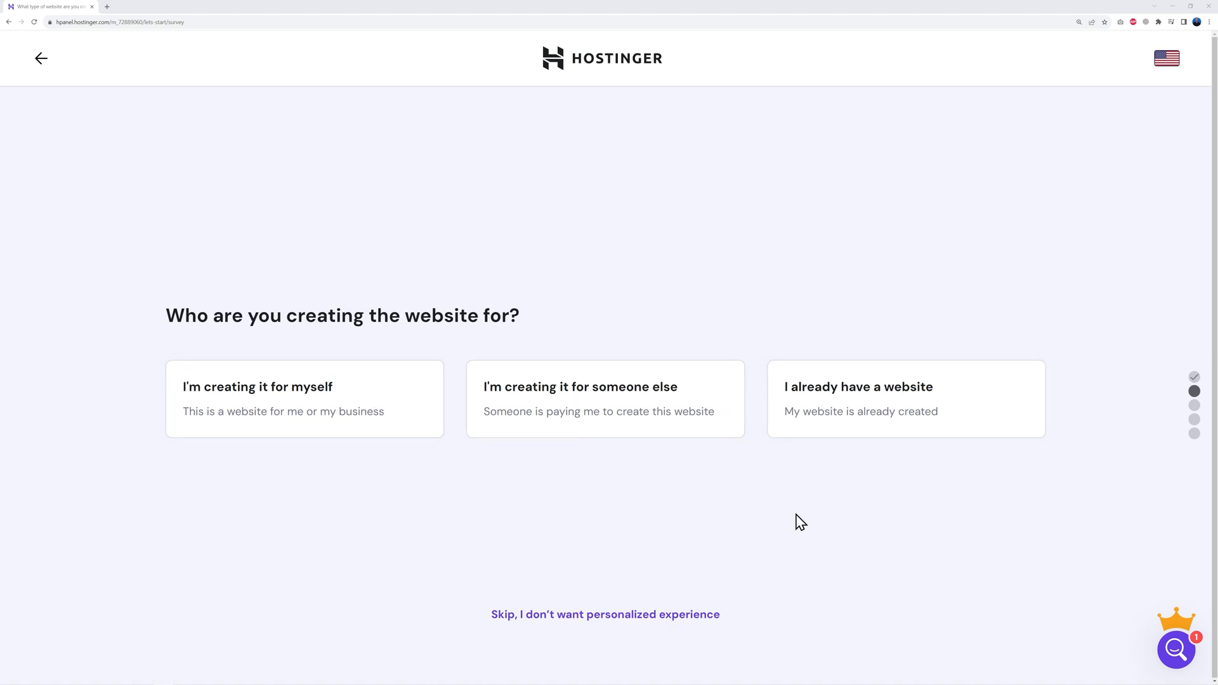
{"action": "left_click", "coordinate": [589, 618]}
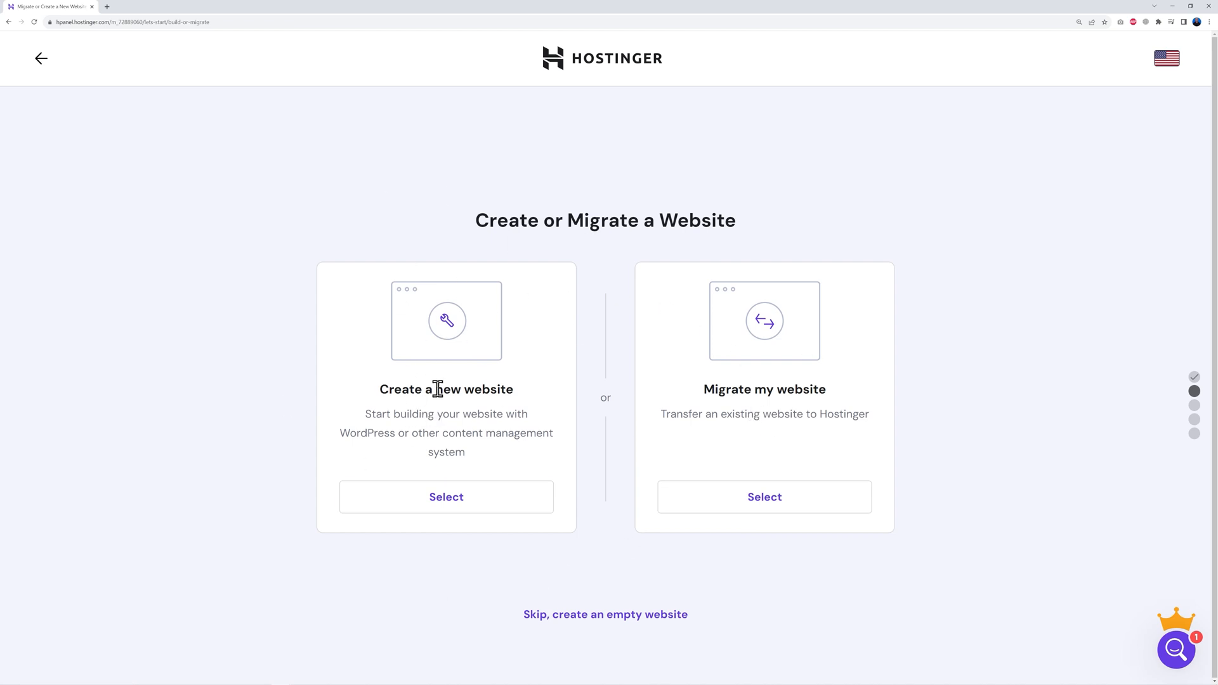
{"action": "left_click", "coordinate": [451, 502]}
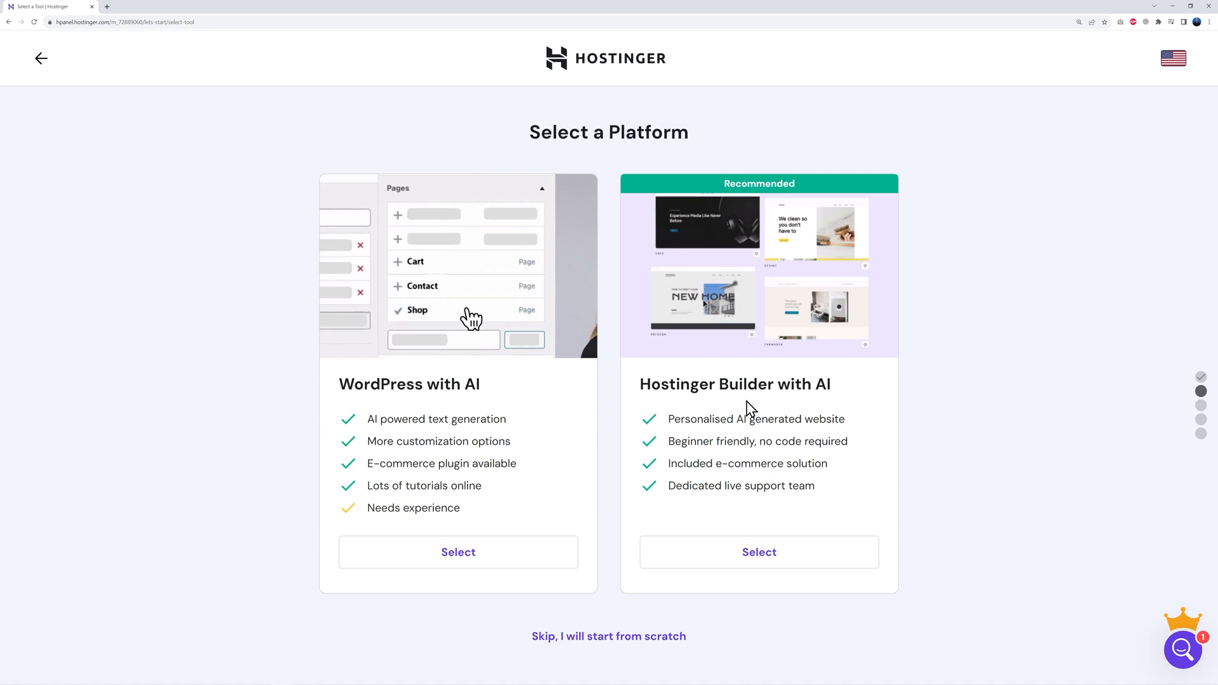
{"action": "left_click", "coordinate": [606, 637]}
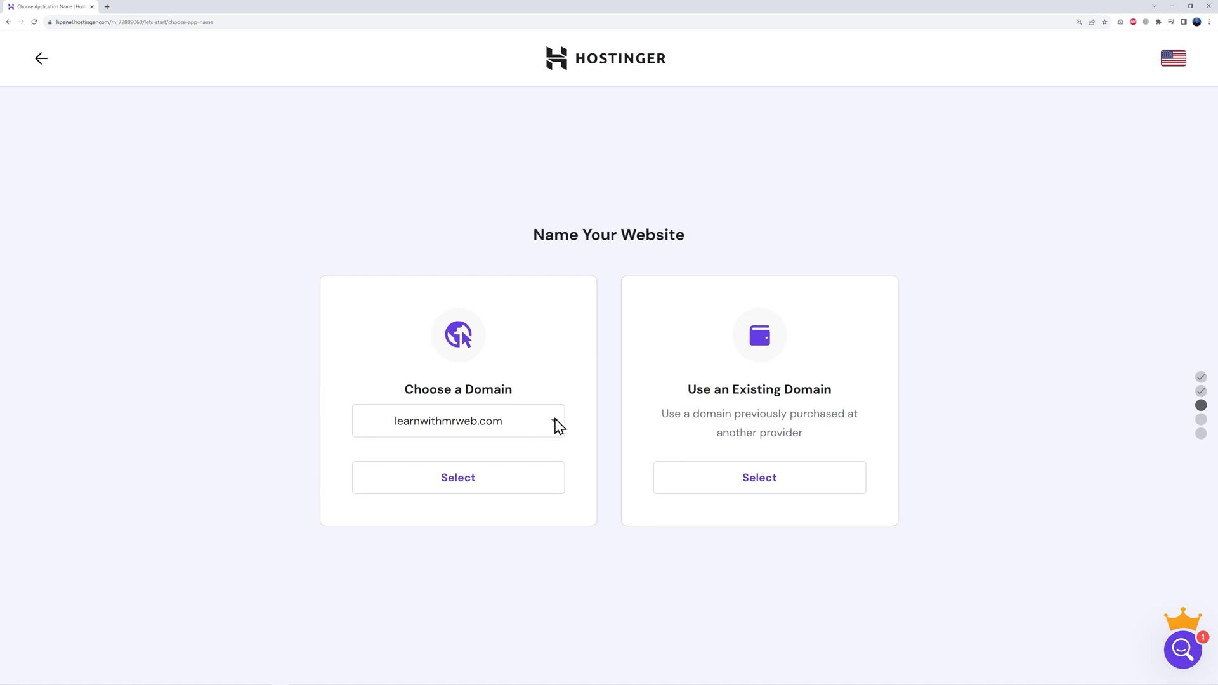
{"action": "left_click", "coordinate": [524, 428]}
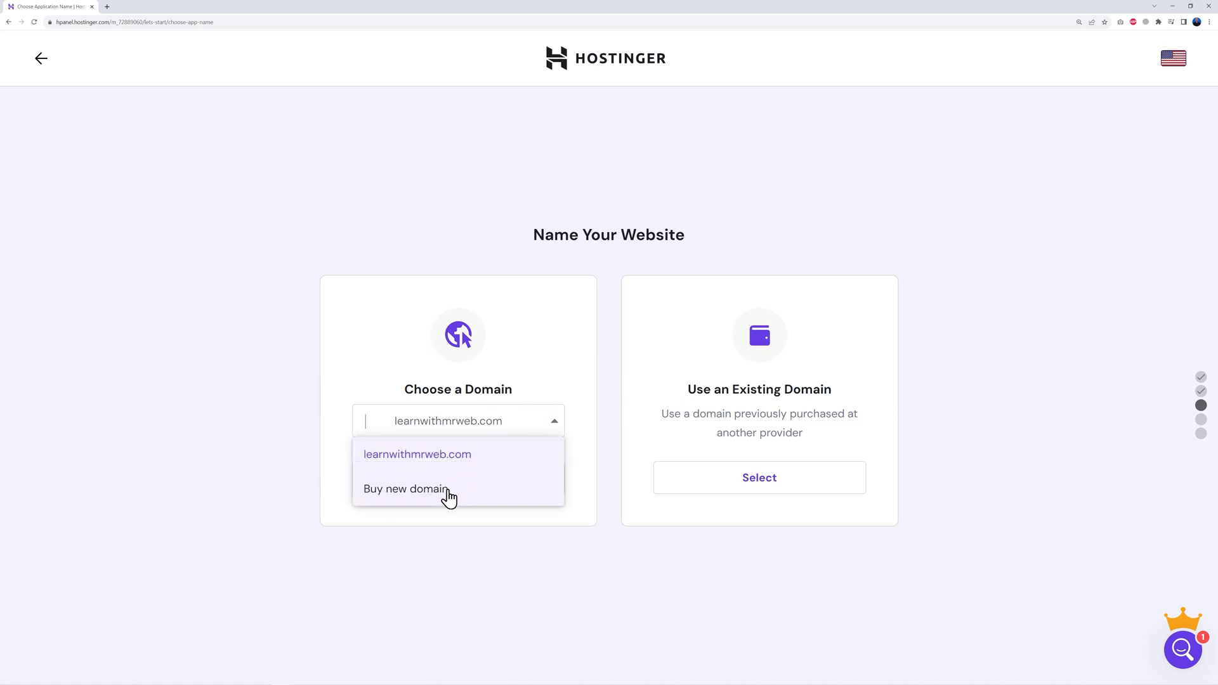
{"action": "left_click", "coordinate": [467, 462]}
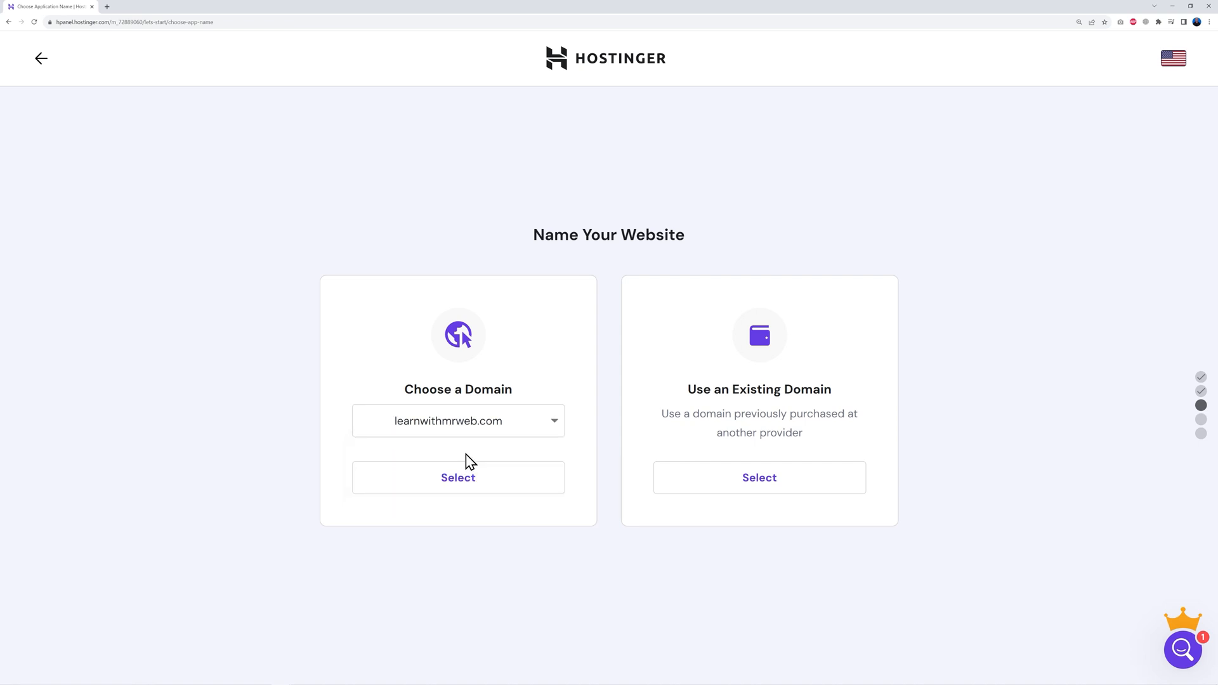
{"action": "left_click", "coordinate": [462, 491]}
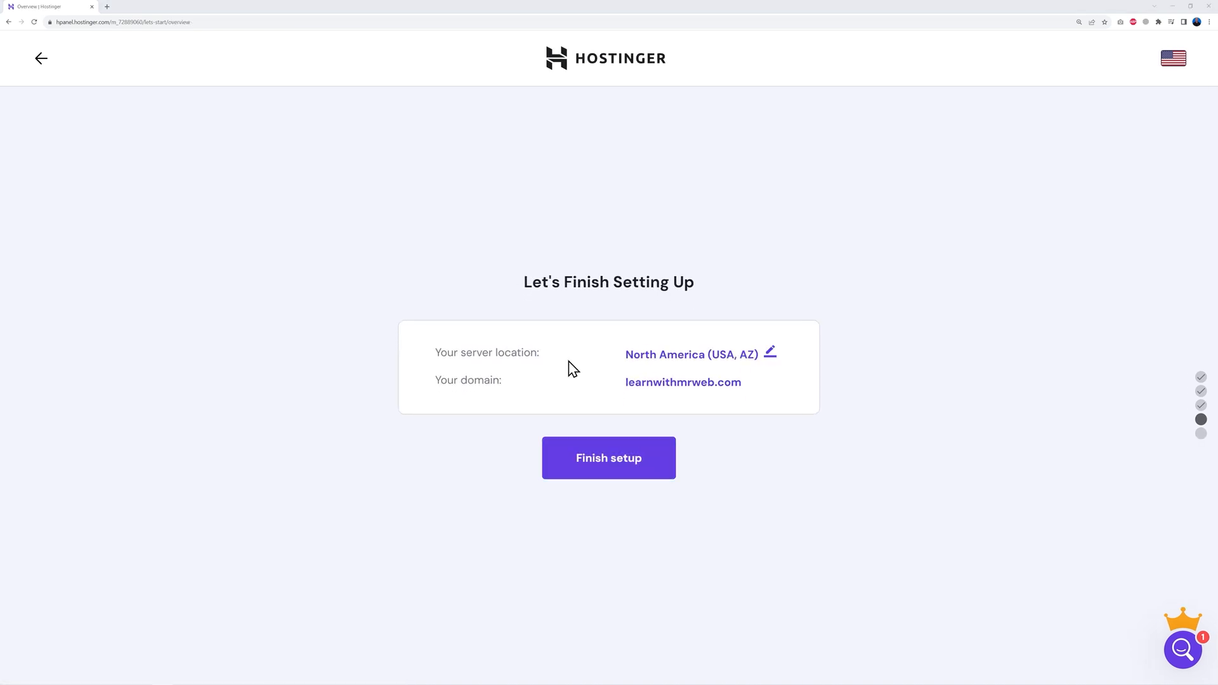
Step: Change the server location to Europe (United Kingdom) and finish the website setup
{"action": "left_click", "coordinate": [771, 354]}
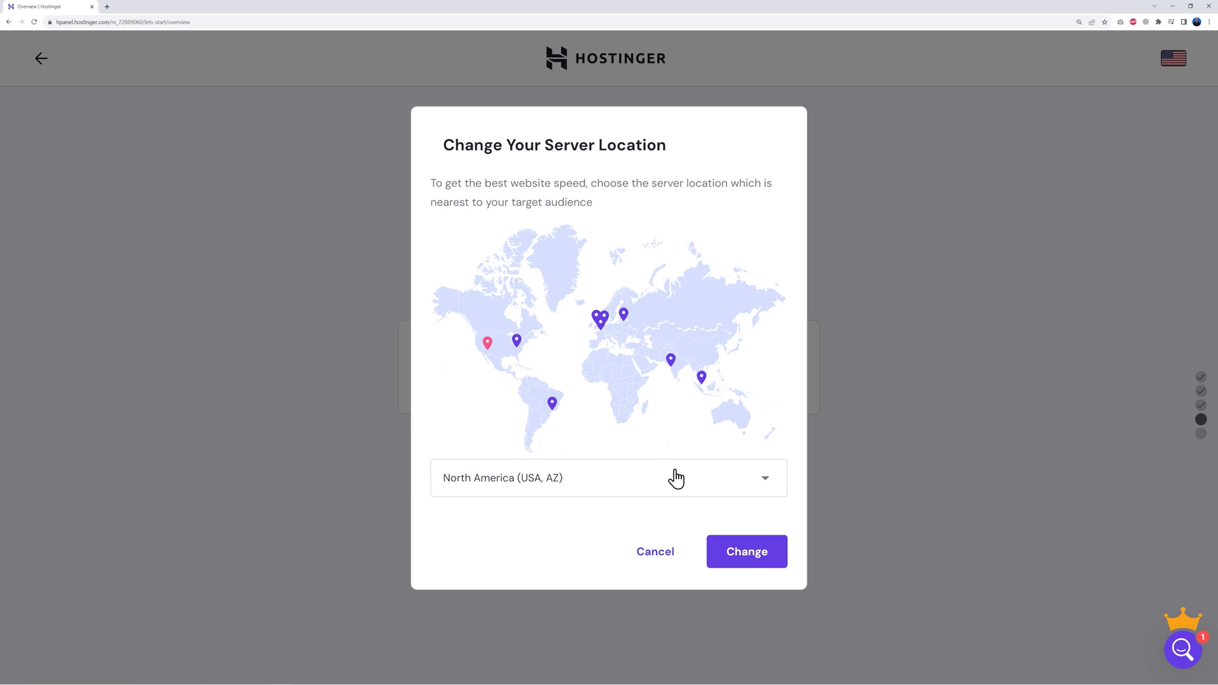
{"action": "left_click", "coordinate": [764, 483]}
{"action": "scroll", "coordinate": [687, 588], "scroll_direction": "down", "scroll_amount": 1}
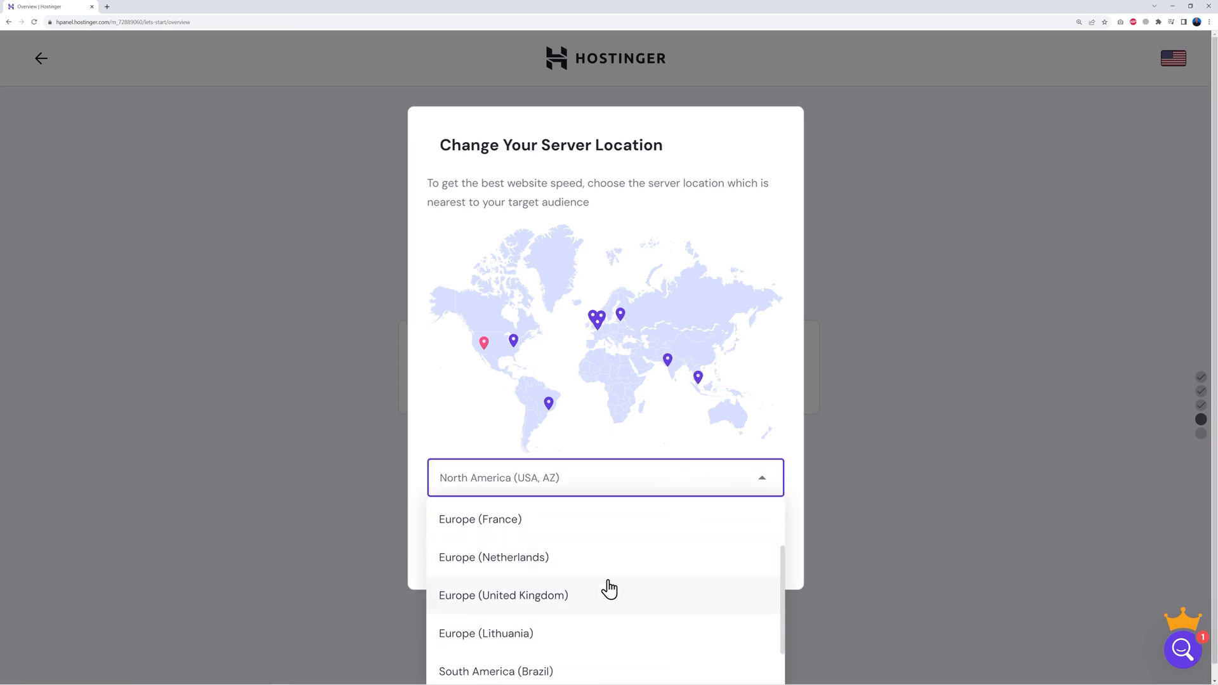
{"action": "left_click", "coordinate": [536, 597]}
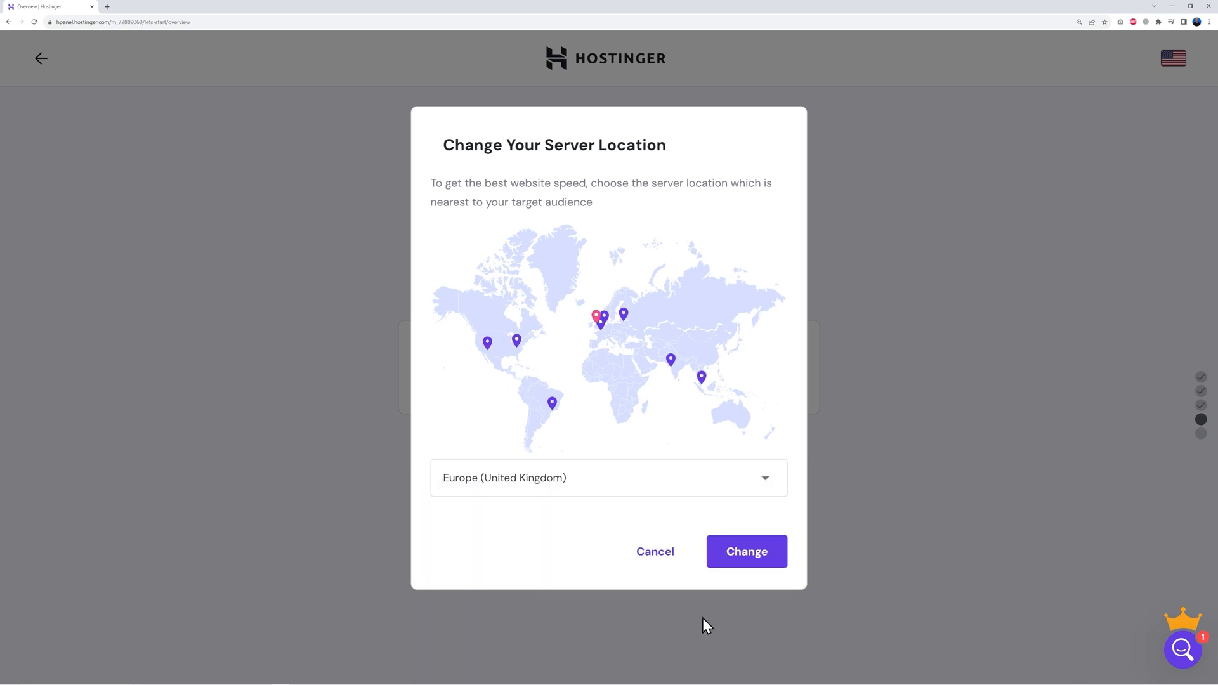
{"action": "left_click", "coordinate": [746, 565]}
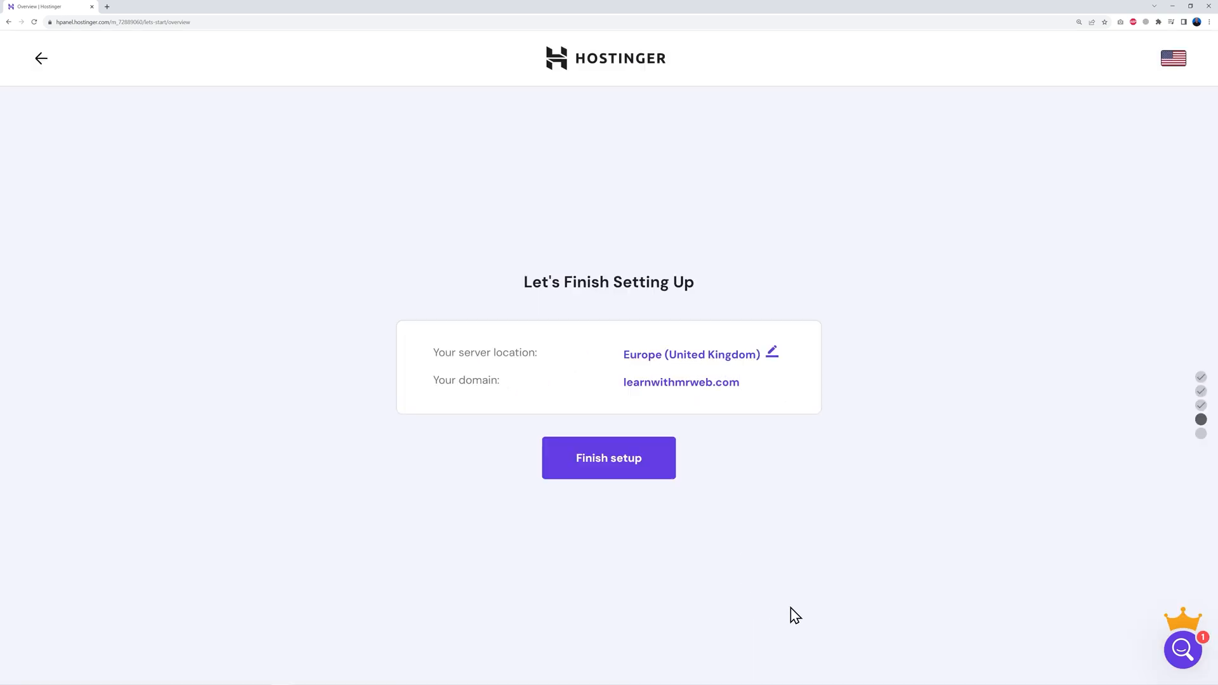
{"action": "left_click", "coordinate": [614, 468]}
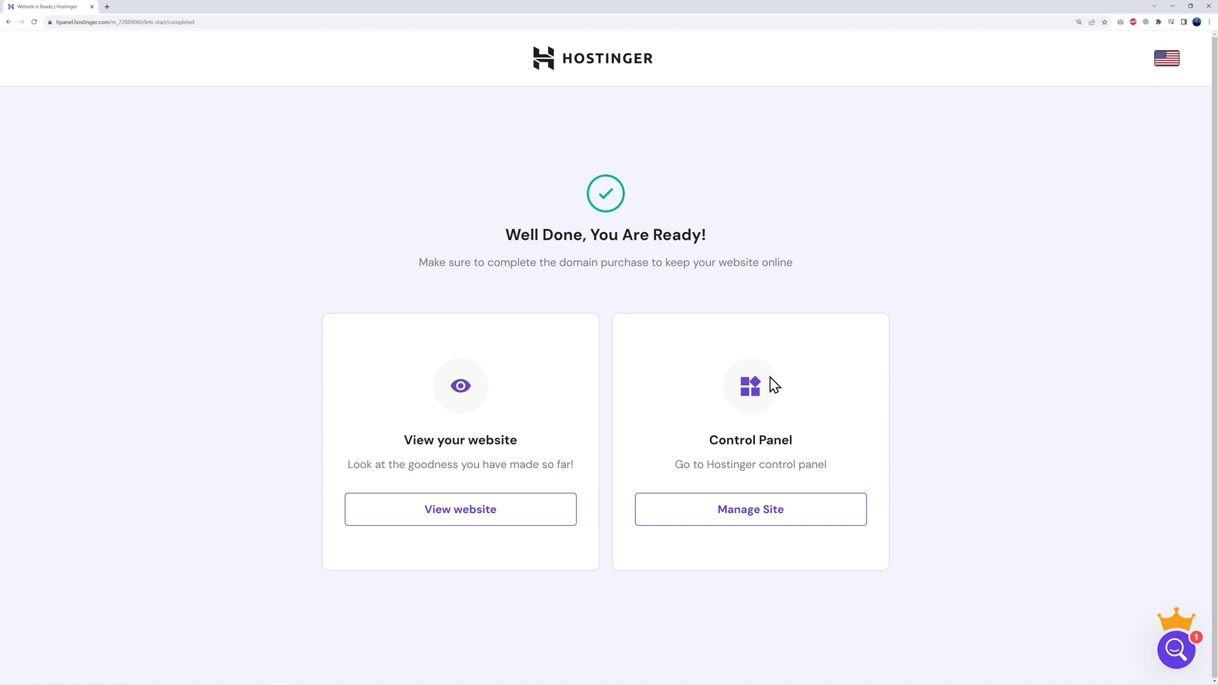
Step: Open the site's hosting panel and choose the Titan Free Email plan at $0.00/mo
{"action": "left_click", "coordinate": [760, 522]}
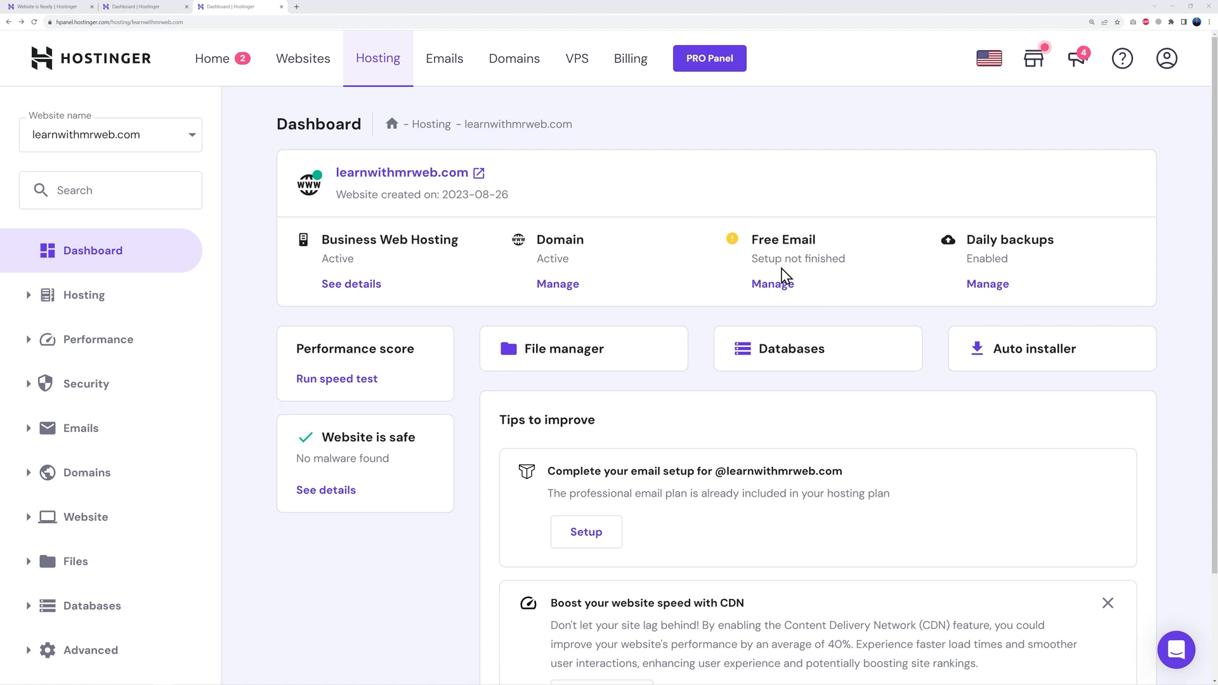
{"action": "left_click", "coordinate": [776, 289]}
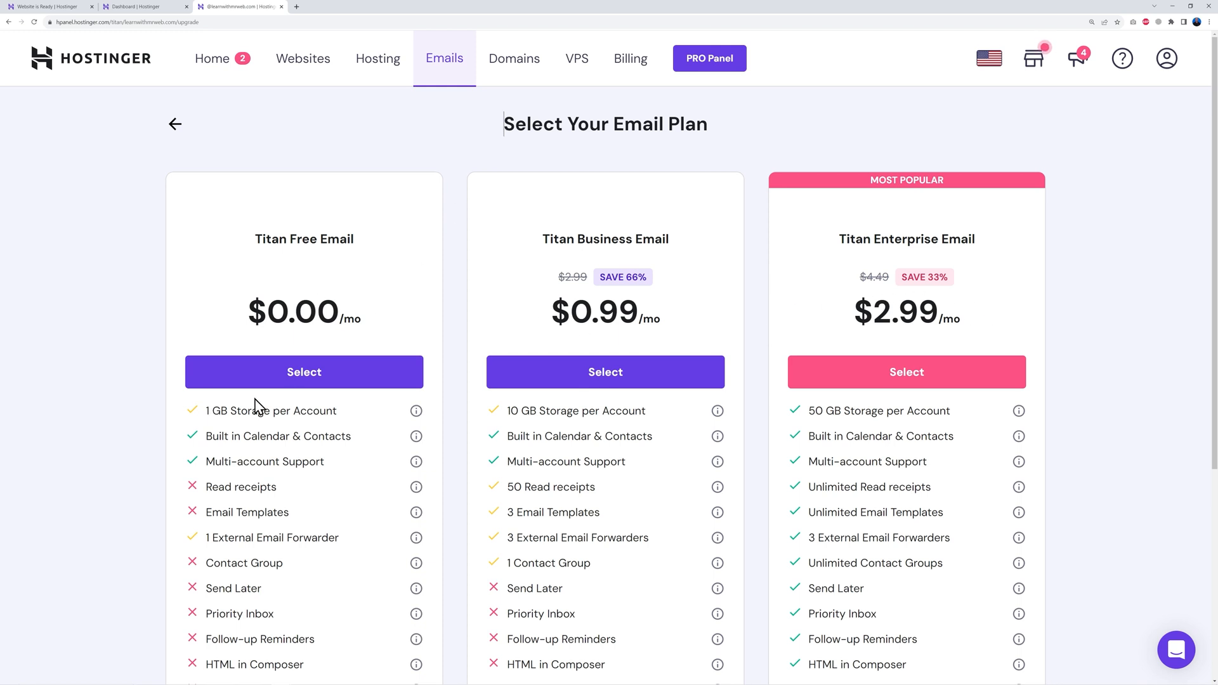
{"action": "left_click", "coordinate": [304, 380]}
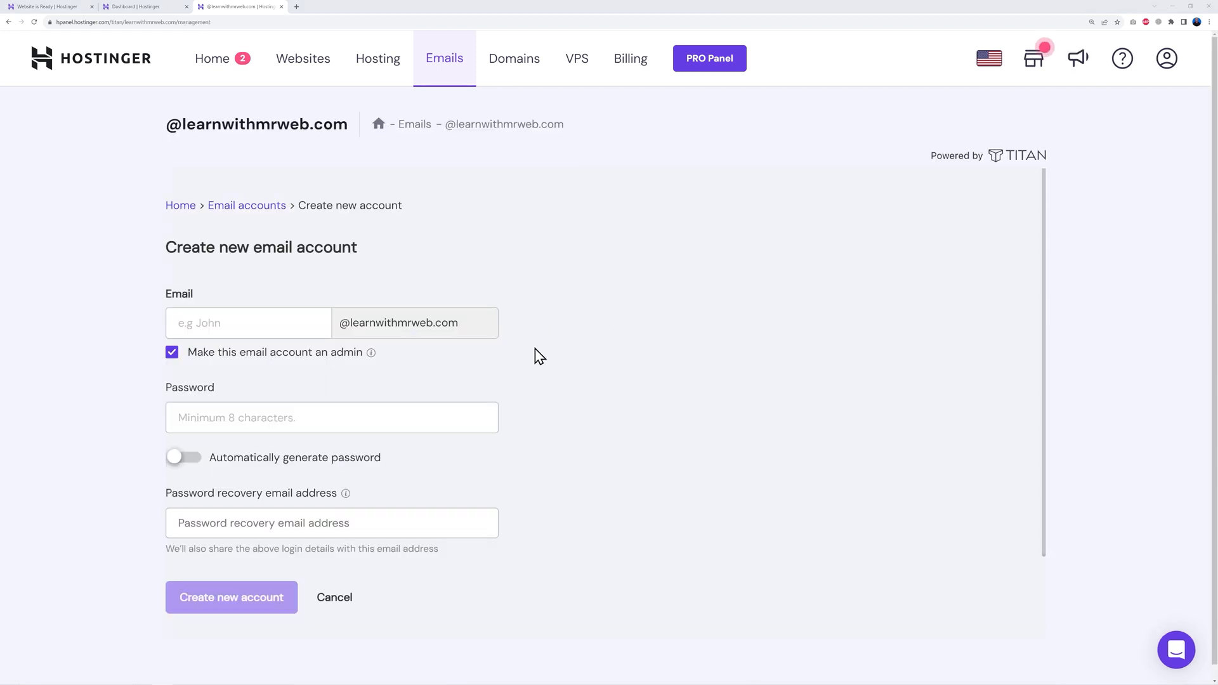
Step: Create the new admin mailbox with the saved password and a recovery e-mail, then open its webmail
{"action": "left_click", "coordinate": [246, 316]}
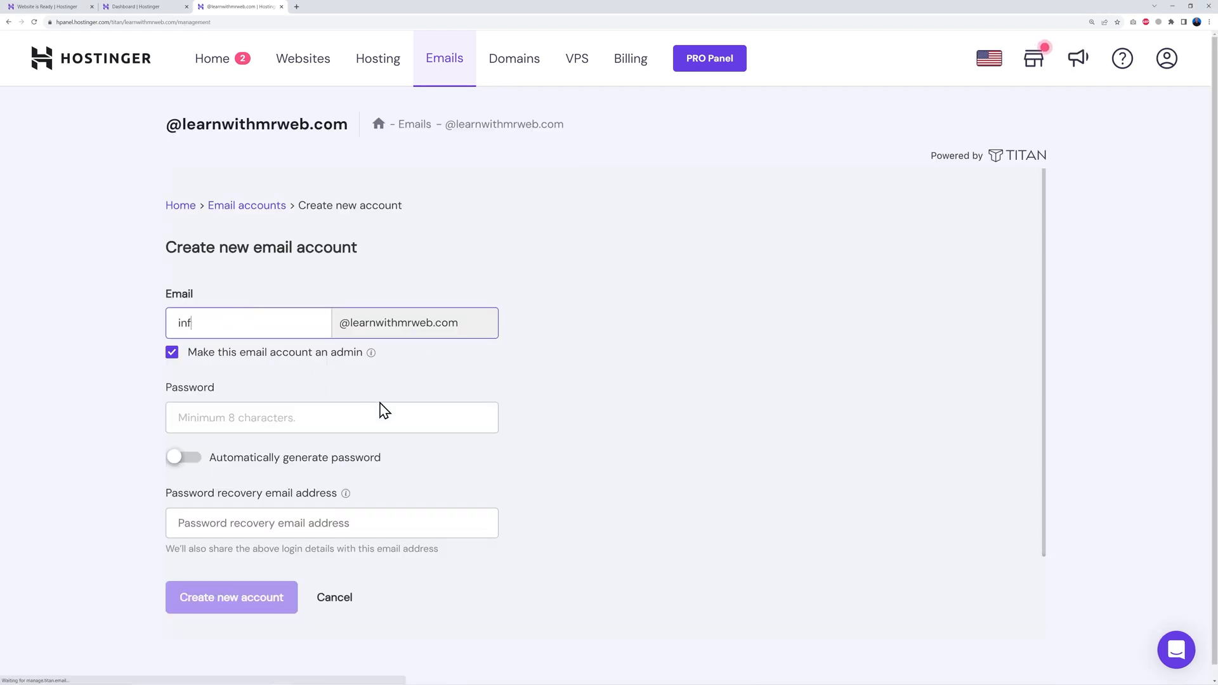
{"action": "left_click", "coordinate": [361, 422]}
{"action": "key", "text": "ctrl+v"}
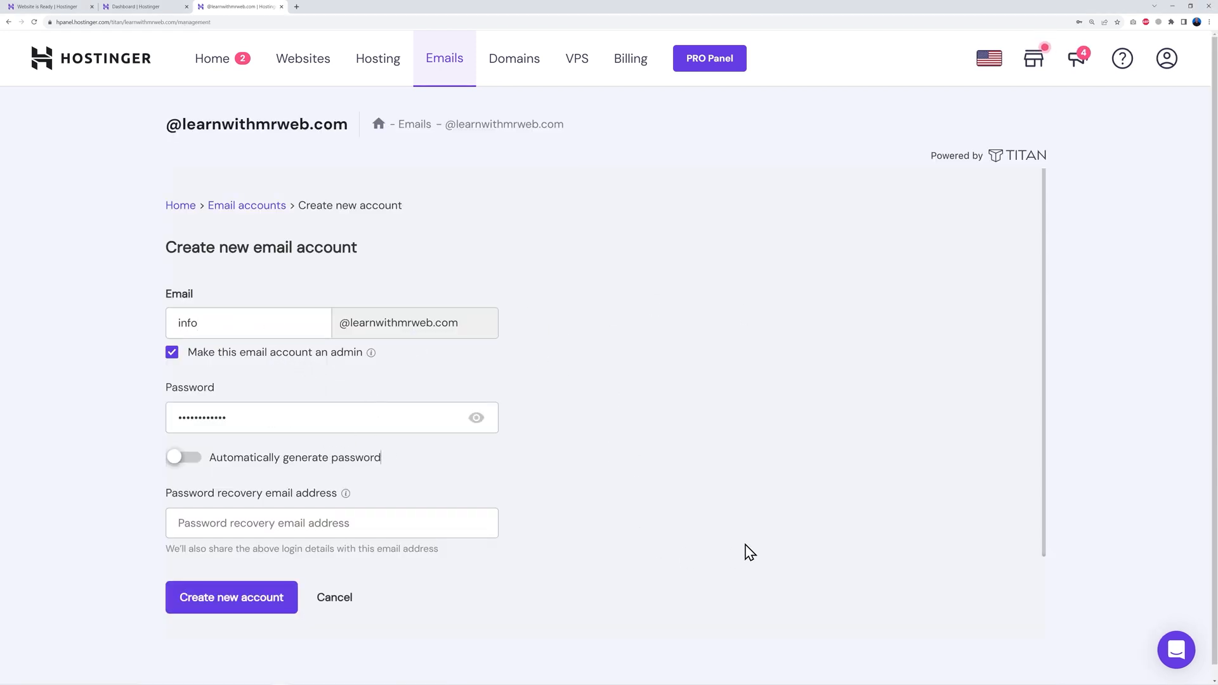
{"action": "left_click", "coordinate": [362, 525]}
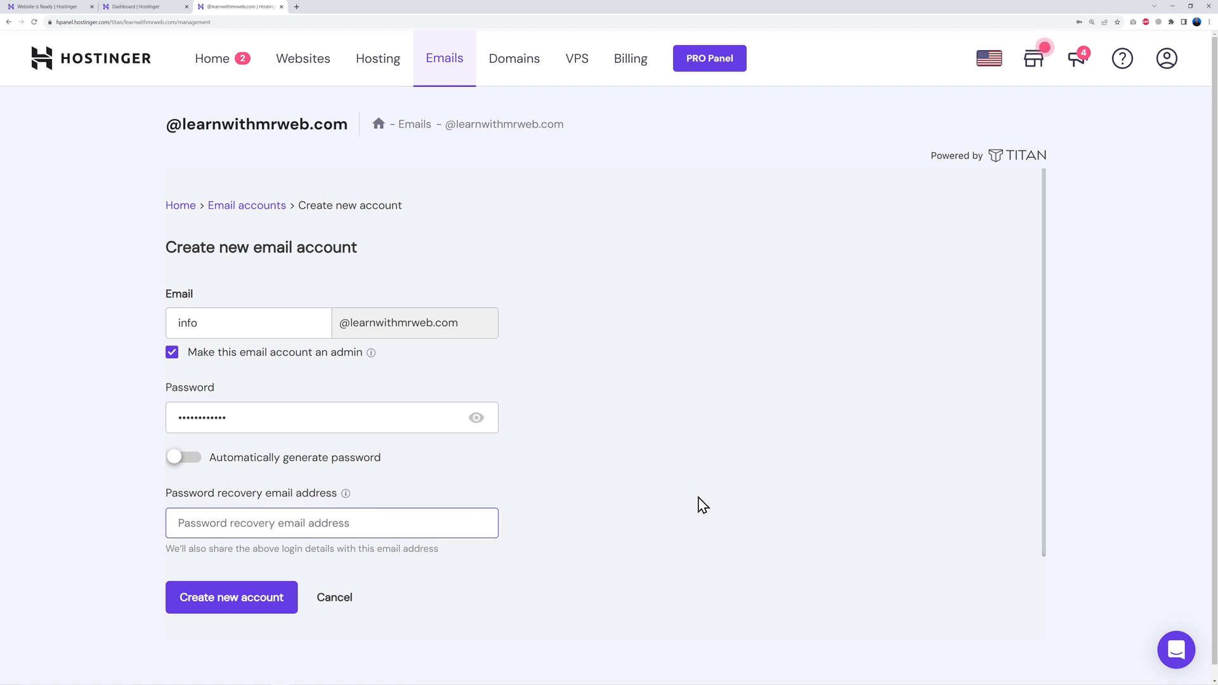
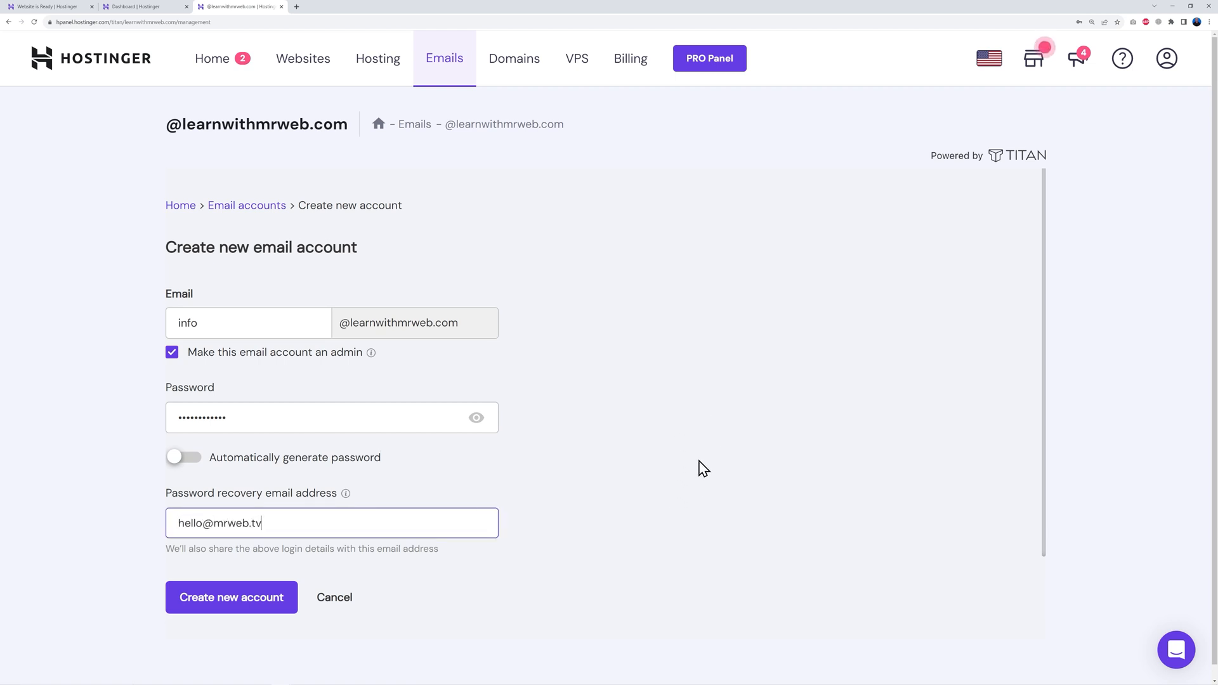
{"action": "left_click", "coordinate": [245, 607]}
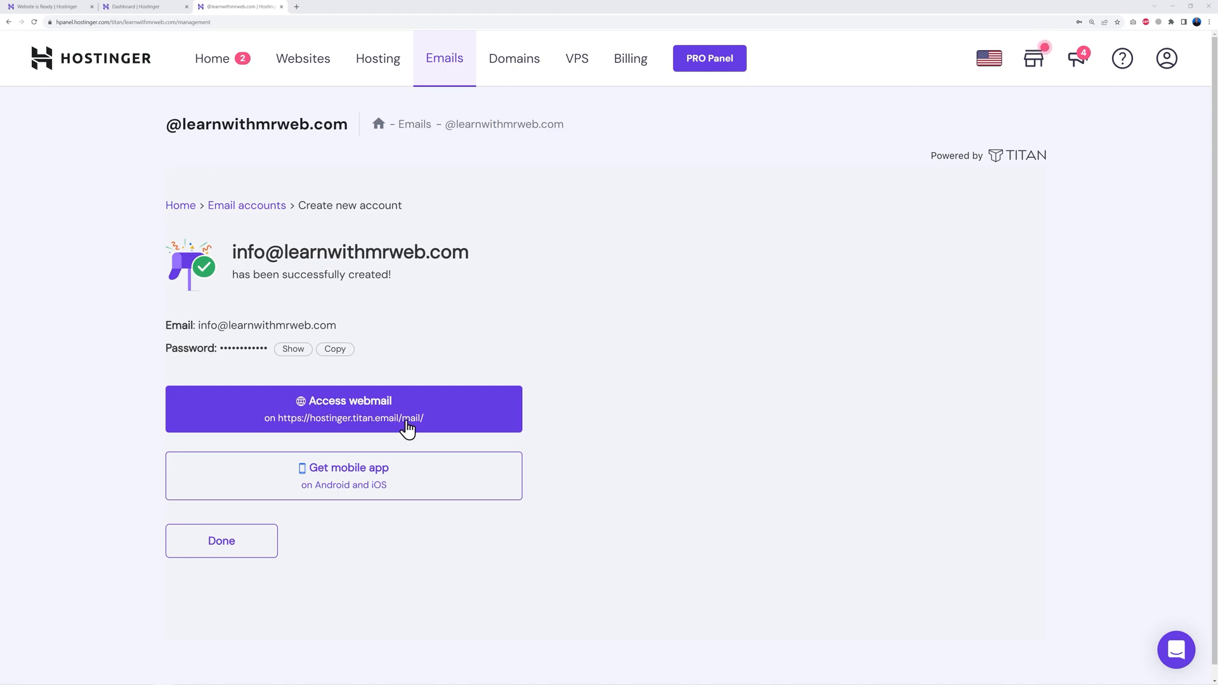
{"action": "left_click", "coordinate": [370, 413]}
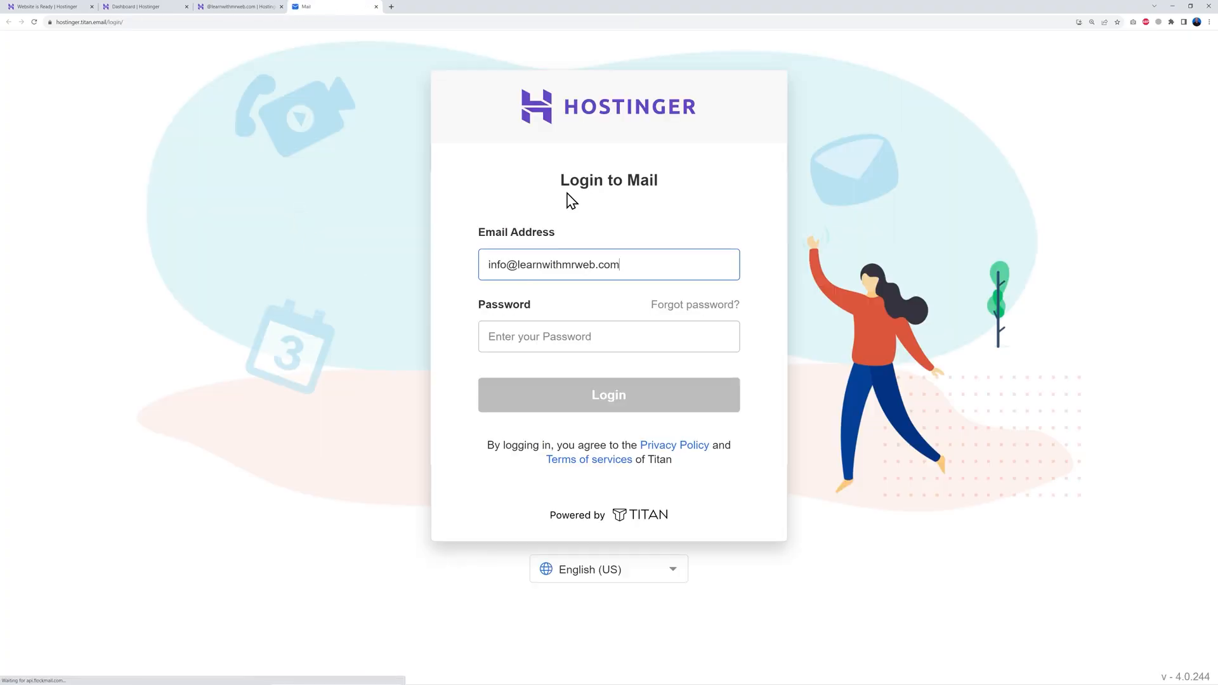
Step: Log in to Titan Mail with the saved mailbox password, then return to the hPanel dashboard tab
{"action": "left_click", "coordinate": [542, 329]}
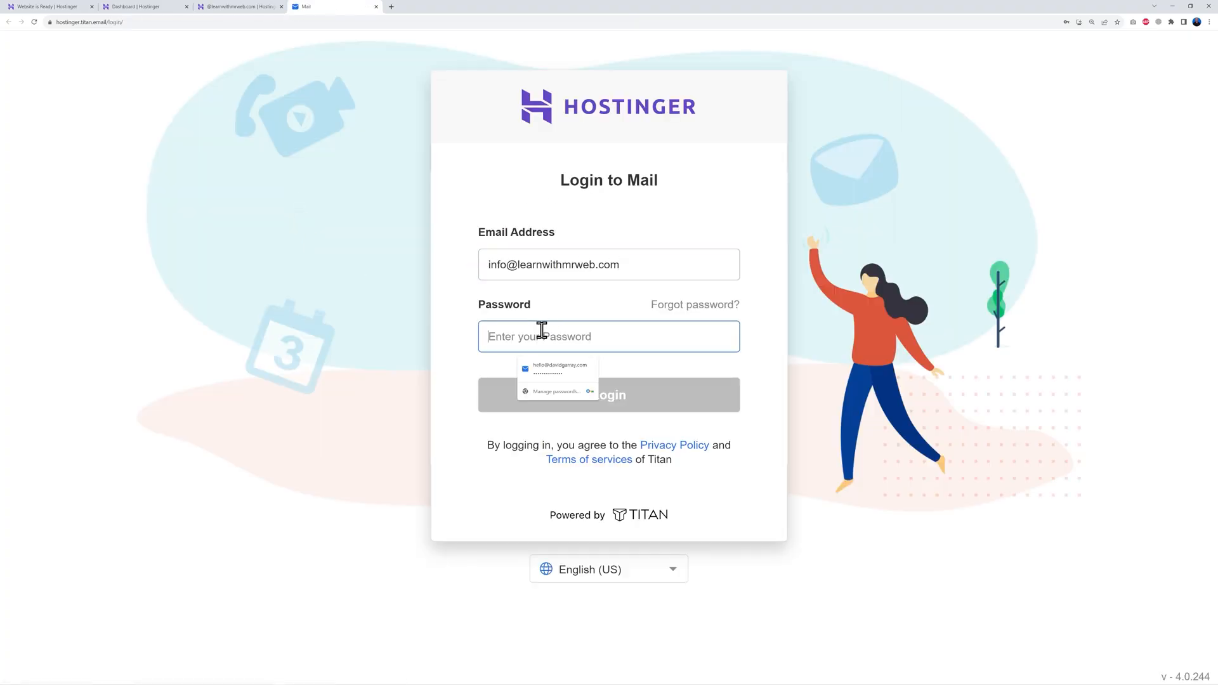
{"action": "key", "text": "ctrl+v"}
{"action": "left_click", "coordinate": [634, 397]}
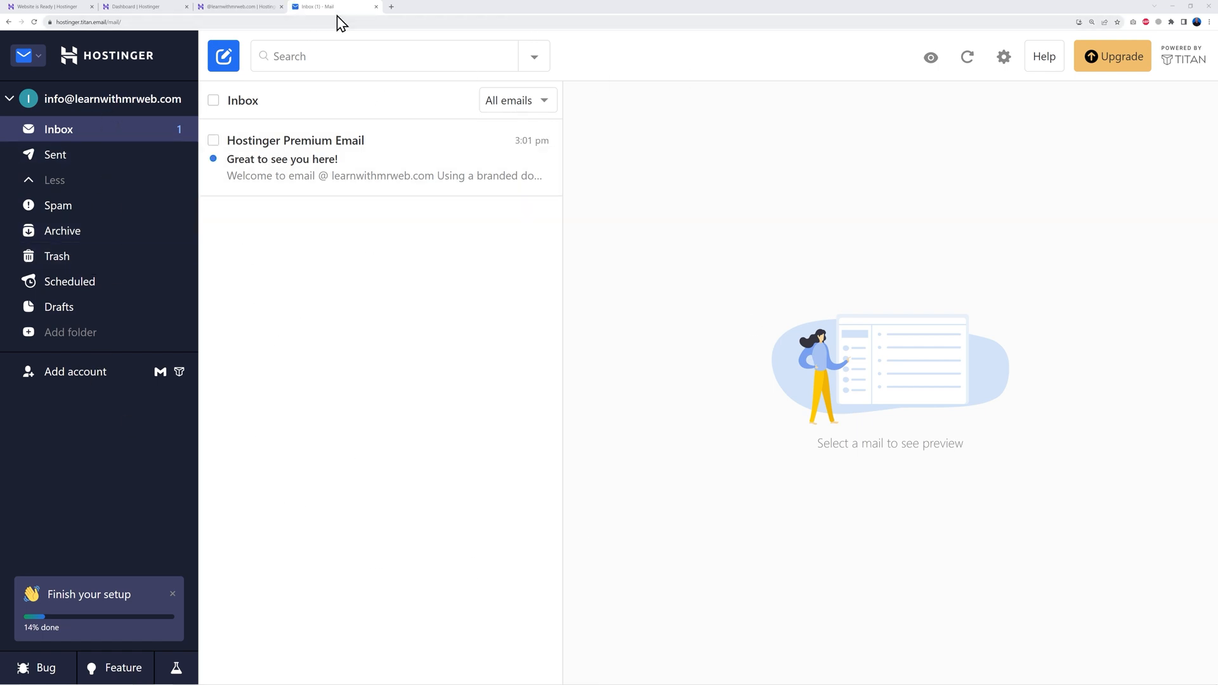
{"action": "left_click", "coordinate": [140, 7]}
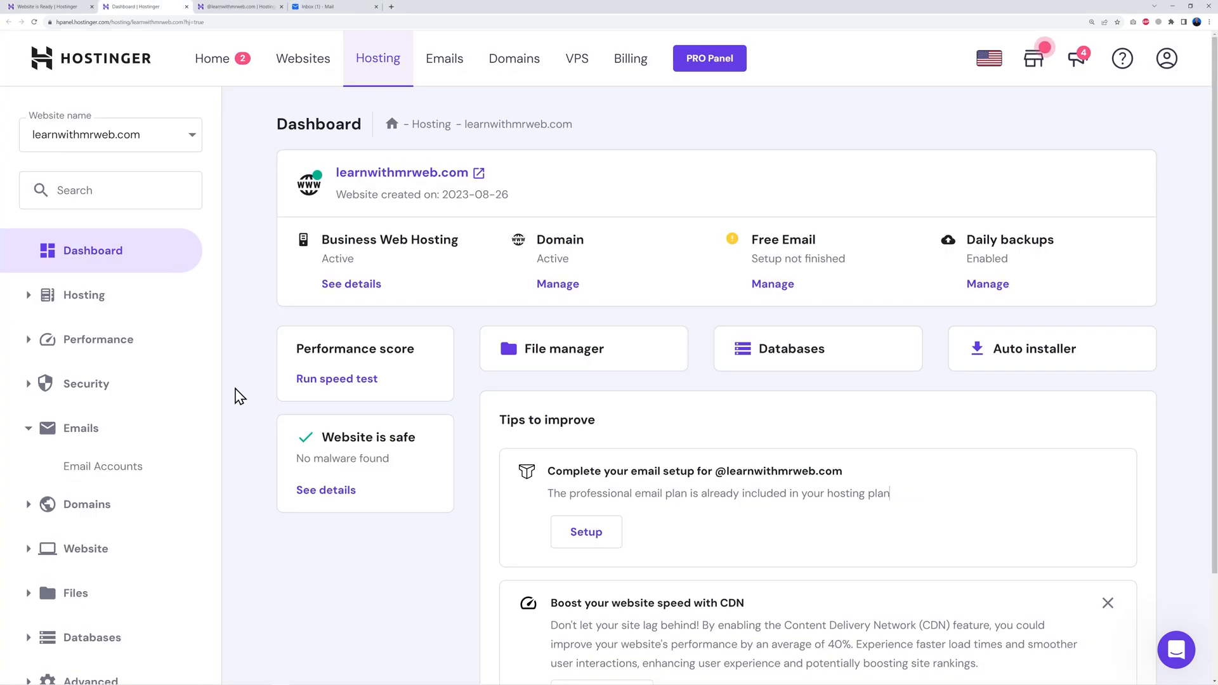
Step: Open the Auto Installer from the website tools section of hPanel
{"action": "scroll", "coordinate": [340, 550], "scroll_direction": "down", "scroll_amount": 2}
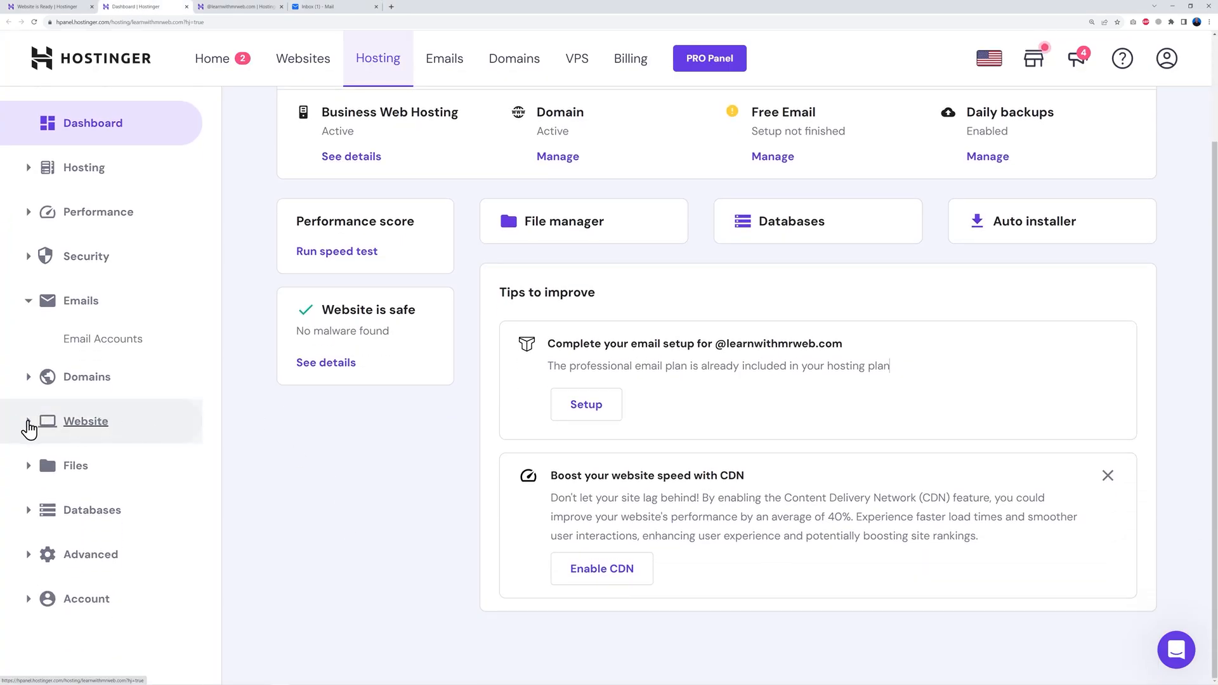
{"action": "left_click", "coordinate": [27, 424]}
{"action": "scroll", "coordinate": [298, 456], "scroll_direction": "down", "scroll_amount": 1}
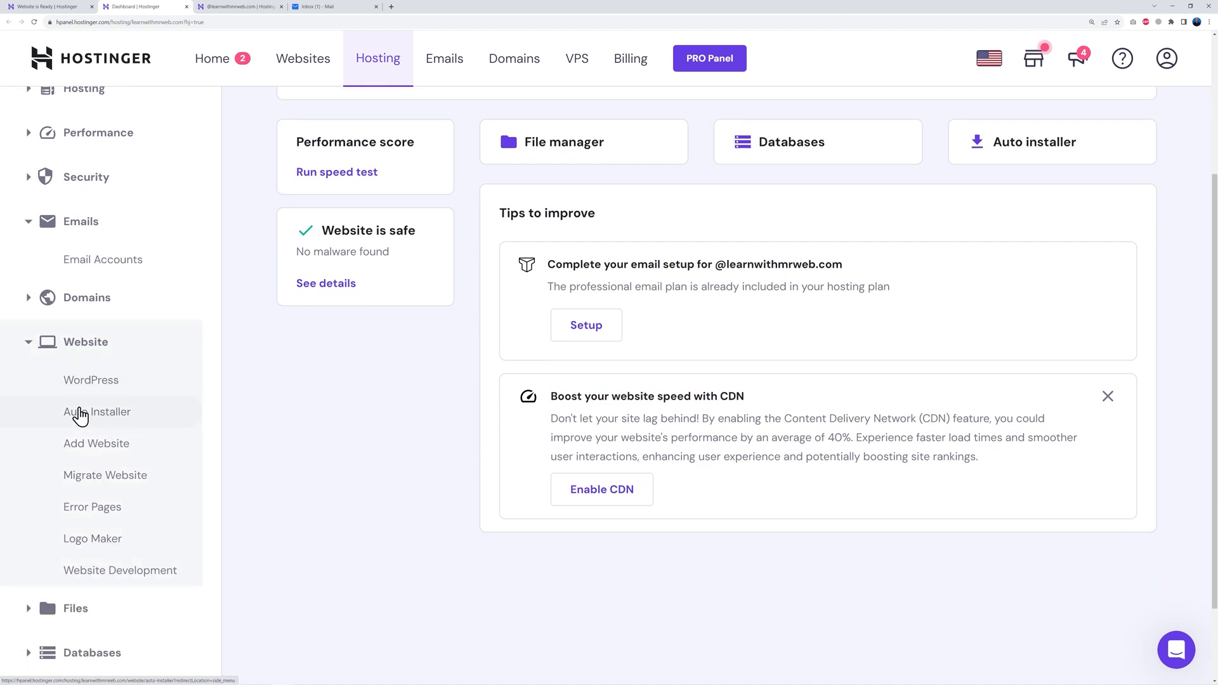
{"action": "left_click", "coordinate": [98, 413]}
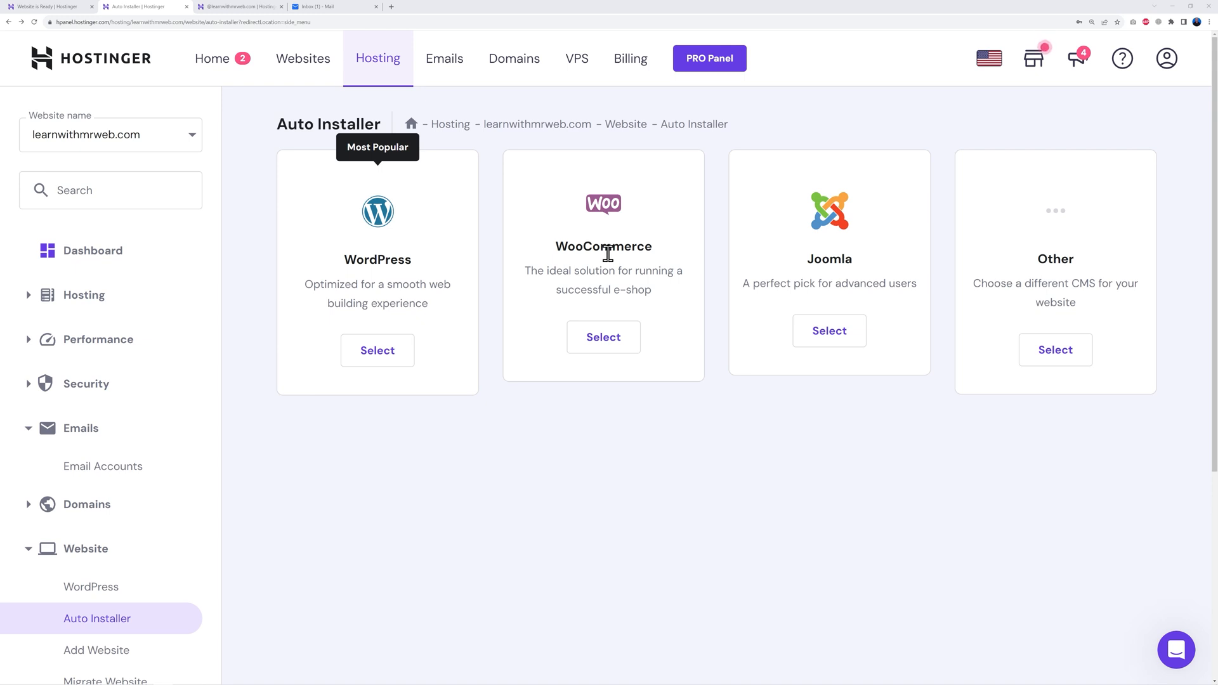
Step: Install WordPress with WooCommerce titled 'Learn with Mr Web', always updating to the latest version
{"action": "left_click", "coordinate": [605, 346]}
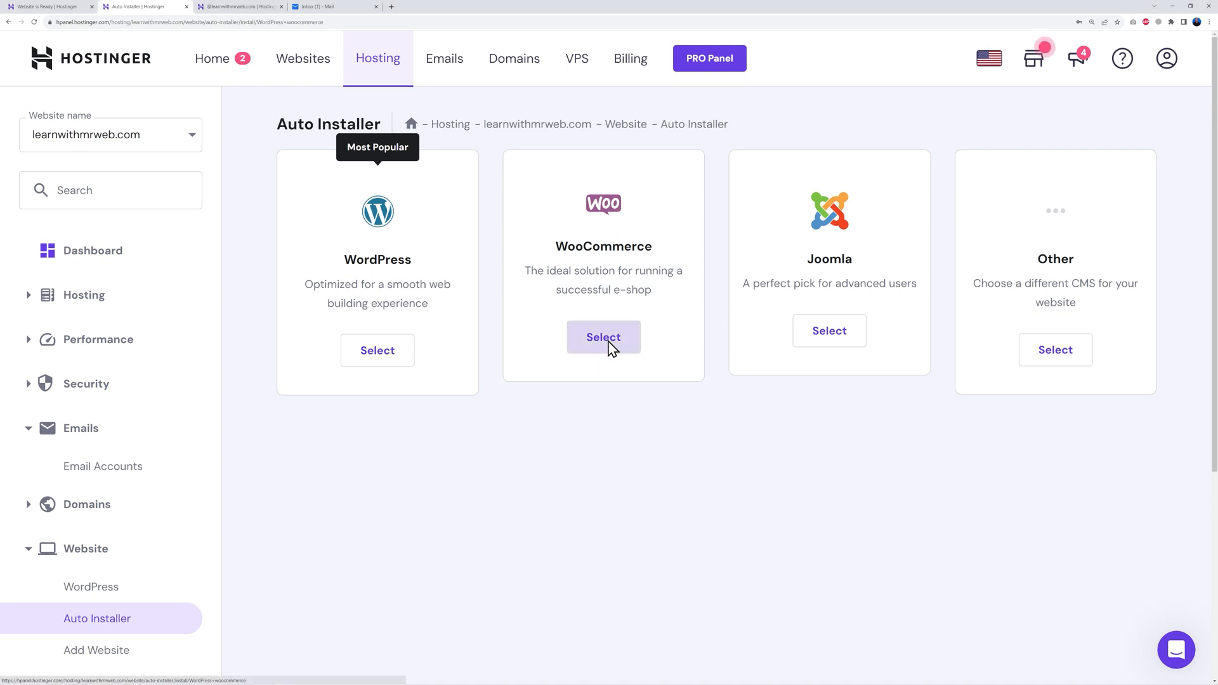
{"action": "left_click", "coordinate": [461, 319]}
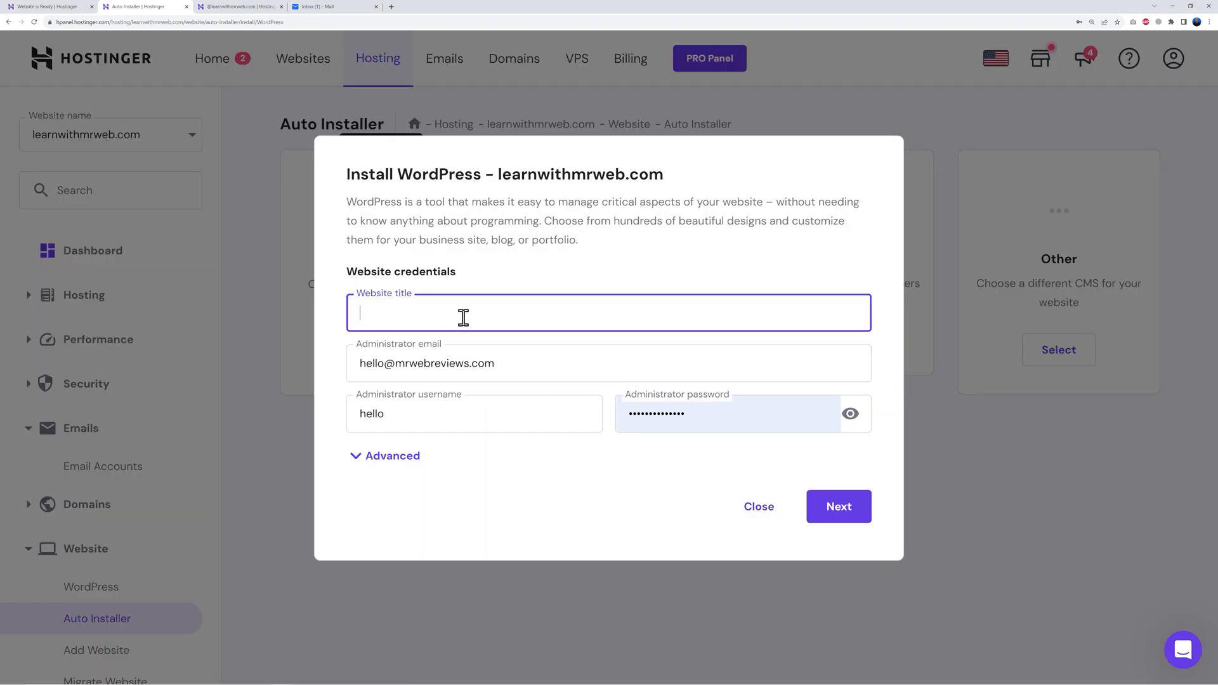
{"action": "type", "text": "Learn with Mr Web"}
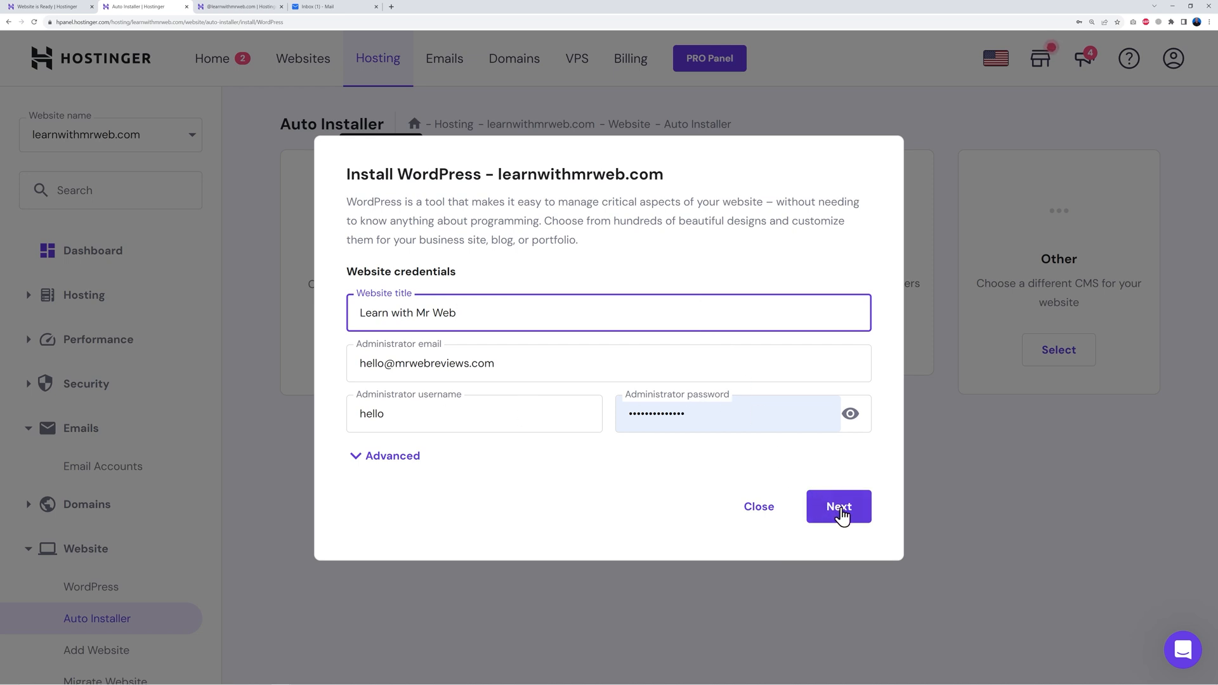
{"action": "left_click", "coordinate": [840, 510]}
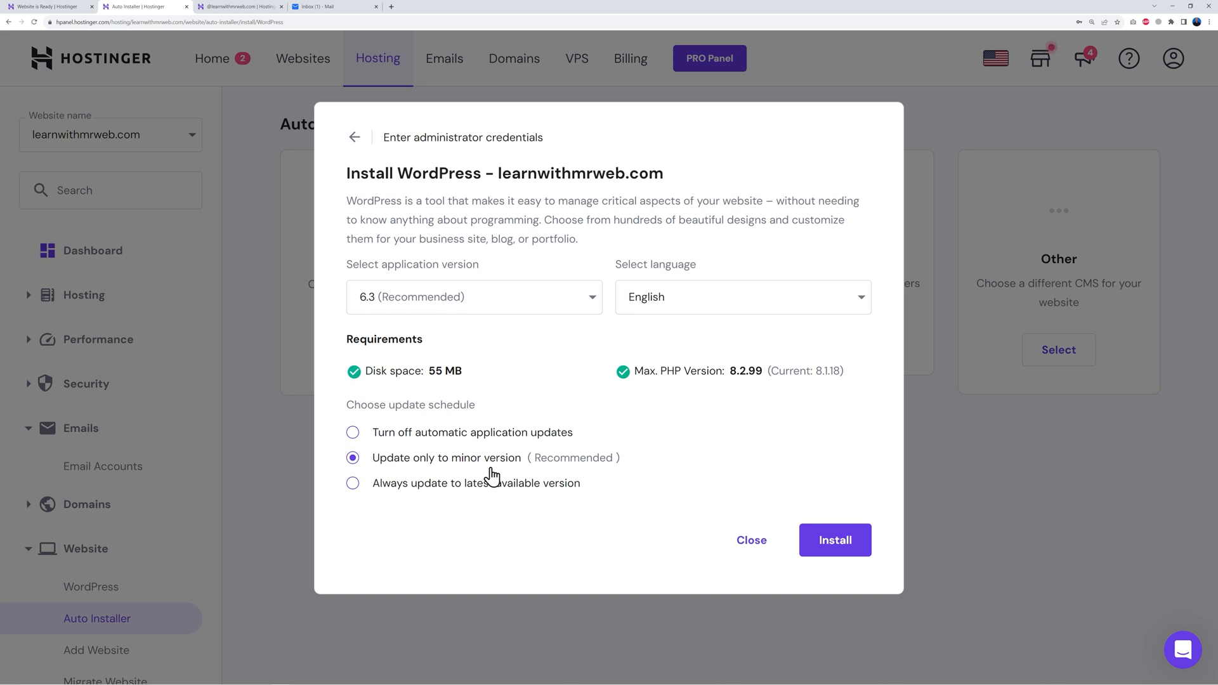
{"action": "left_click", "coordinate": [353, 484]}
{"action": "left_click", "coordinate": [850, 544]}
Step: Open the Learn with Mr Web WordPress admin from the hPanel Overview page
{"action": "scroll", "coordinate": [574, 390], "scroll_direction": "down", "scroll_amount": 3}
{"action": "scroll", "coordinate": [576, 394], "scroll_direction": "down", "scroll_amount": 2}
{"action": "scroll", "coordinate": [609, 408], "scroll_direction": "up", "scroll_amount": 2}
{"action": "scroll", "coordinate": [609, 407], "scroll_direction": "down", "scroll_amount": 4}
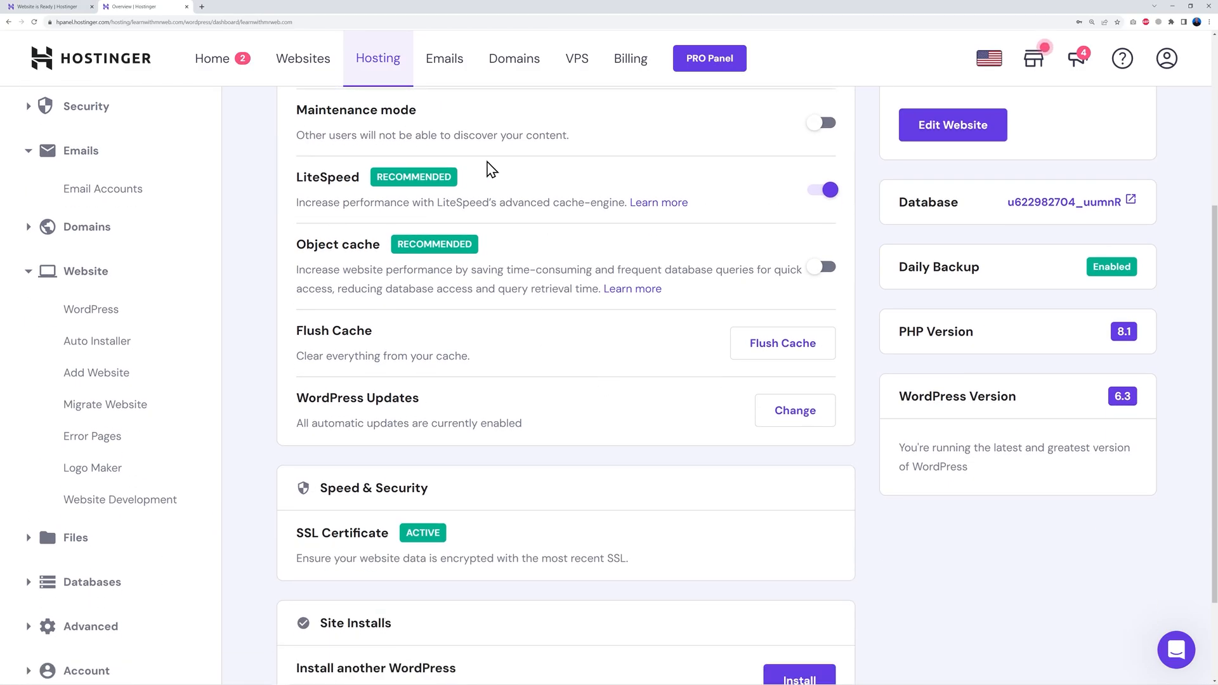
{"action": "scroll", "coordinate": [550, 198], "scroll_direction": "down", "scroll_amount": 1}
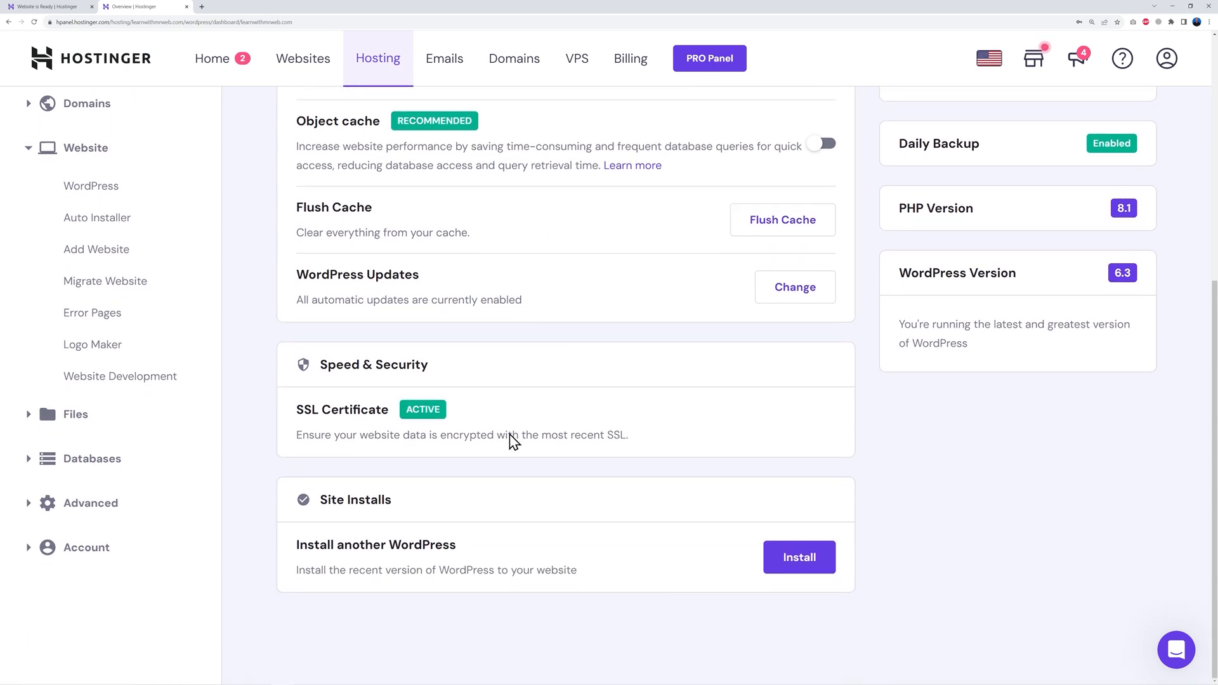
{"action": "scroll", "coordinate": [634, 492], "scroll_direction": "up", "scroll_amount": 6}
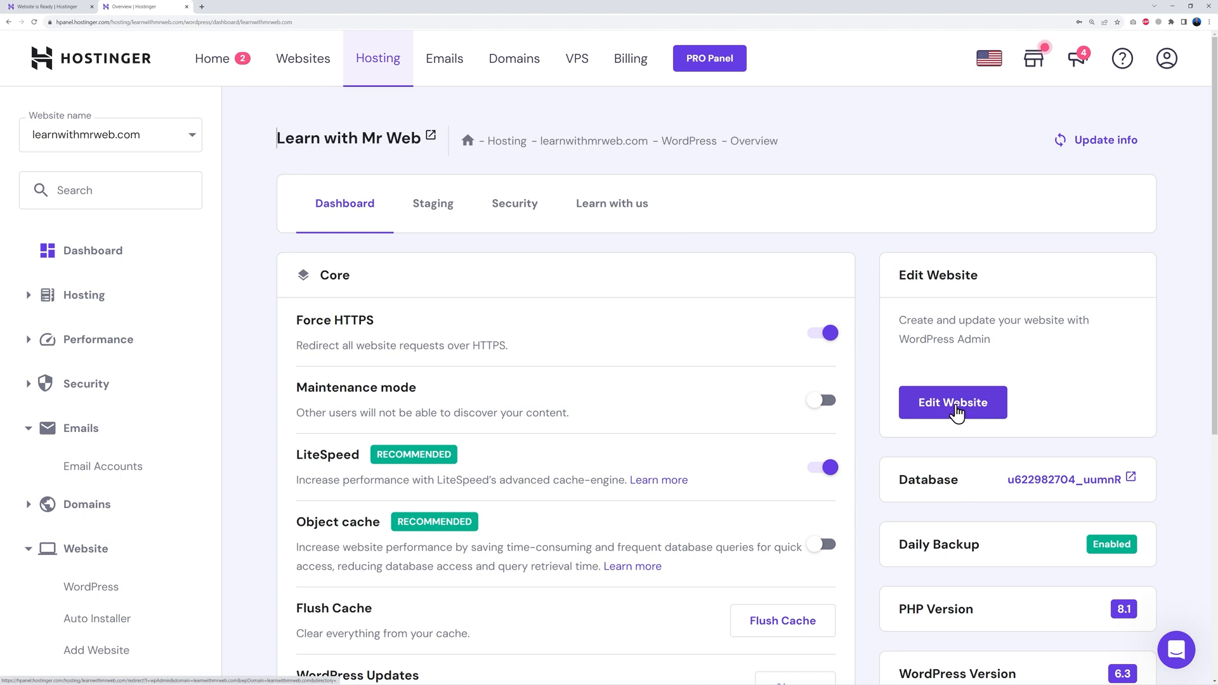
{"action": "left_click", "coordinate": [955, 409]}
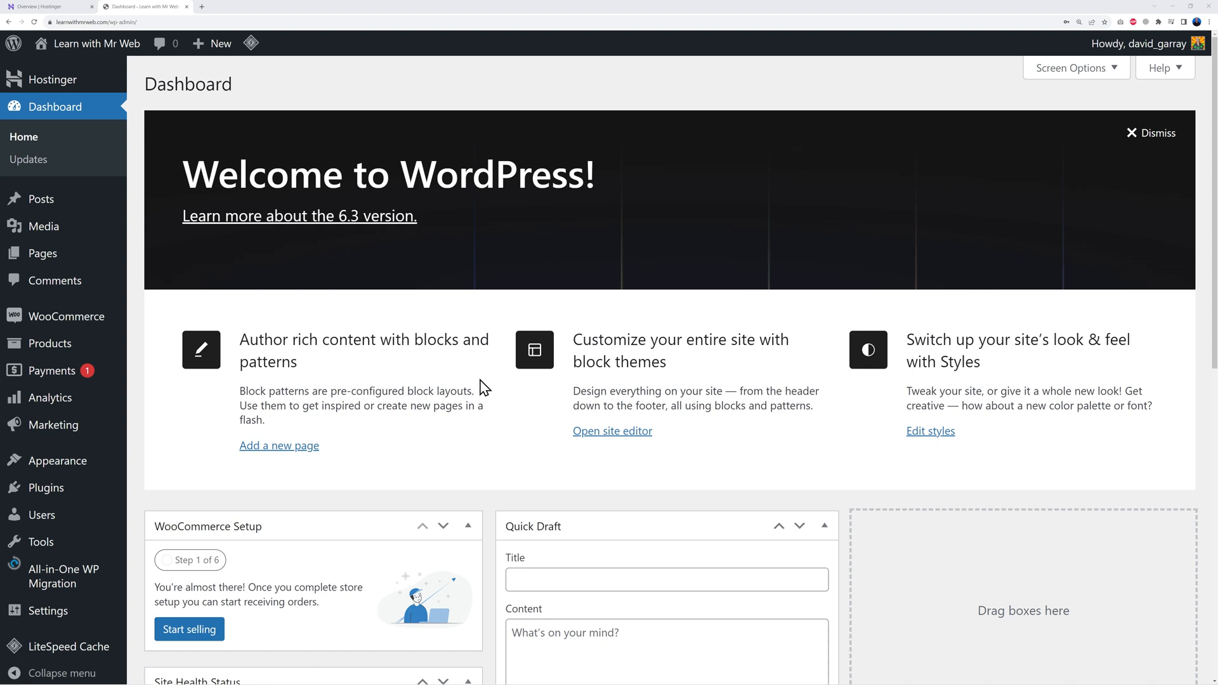
Step: Bulk-delete Akismet, All-in-One WP Migration and Hello Dolly, and deactivate LiteSpeed Cache
{"action": "left_click", "coordinate": [51, 498]}
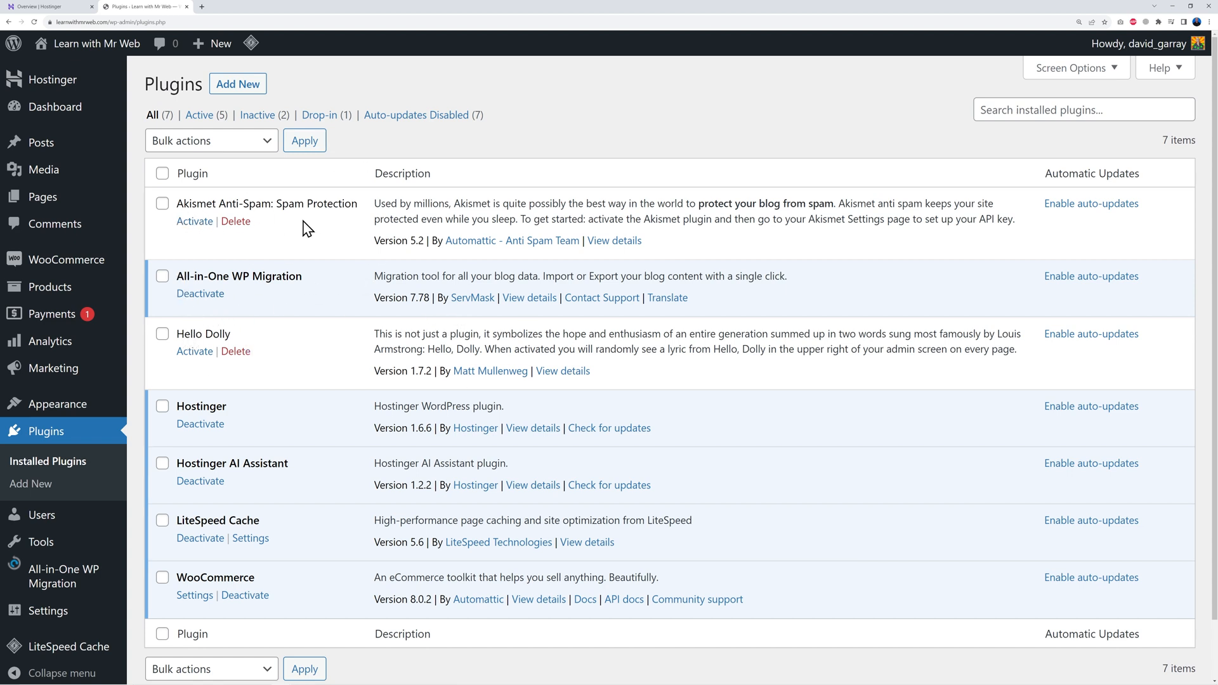
{"action": "left_click", "coordinate": [201, 294]}
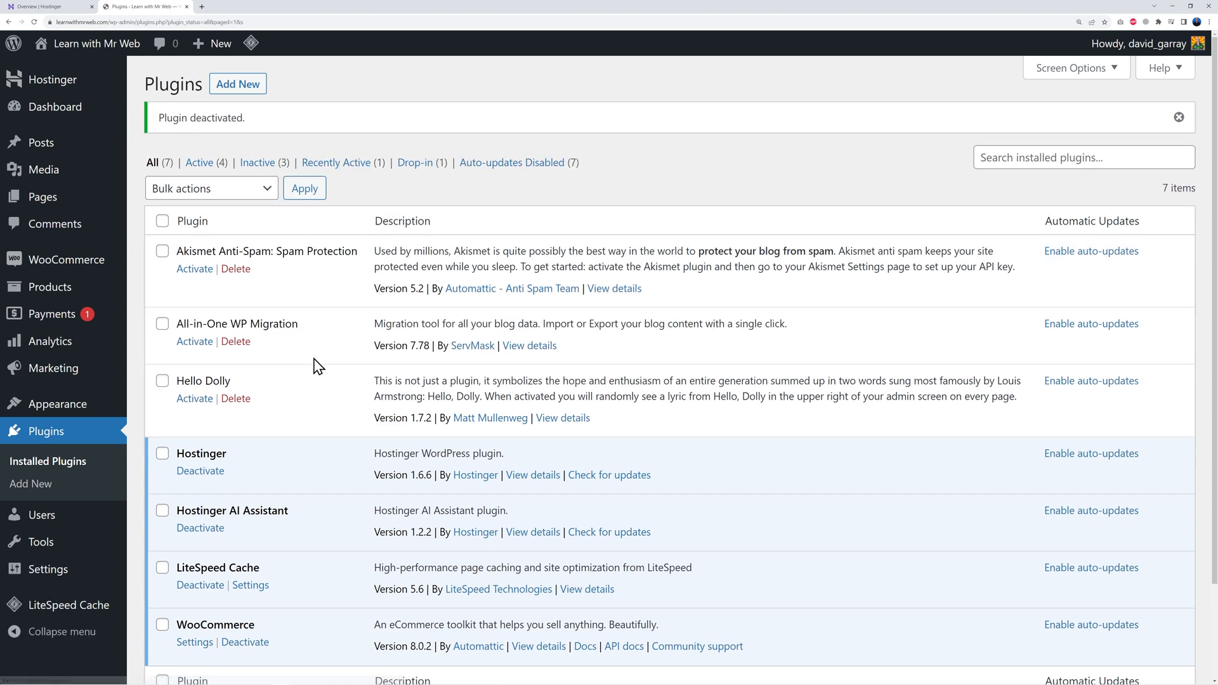
{"action": "left_click", "coordinate": [162, 251]}
{"action": "left_click", "coordinate": [162, 324]}
{"action": "left_click", "coordinate": [163, 381]}
{"action": "left_click", "coordinate": [252, 191]}
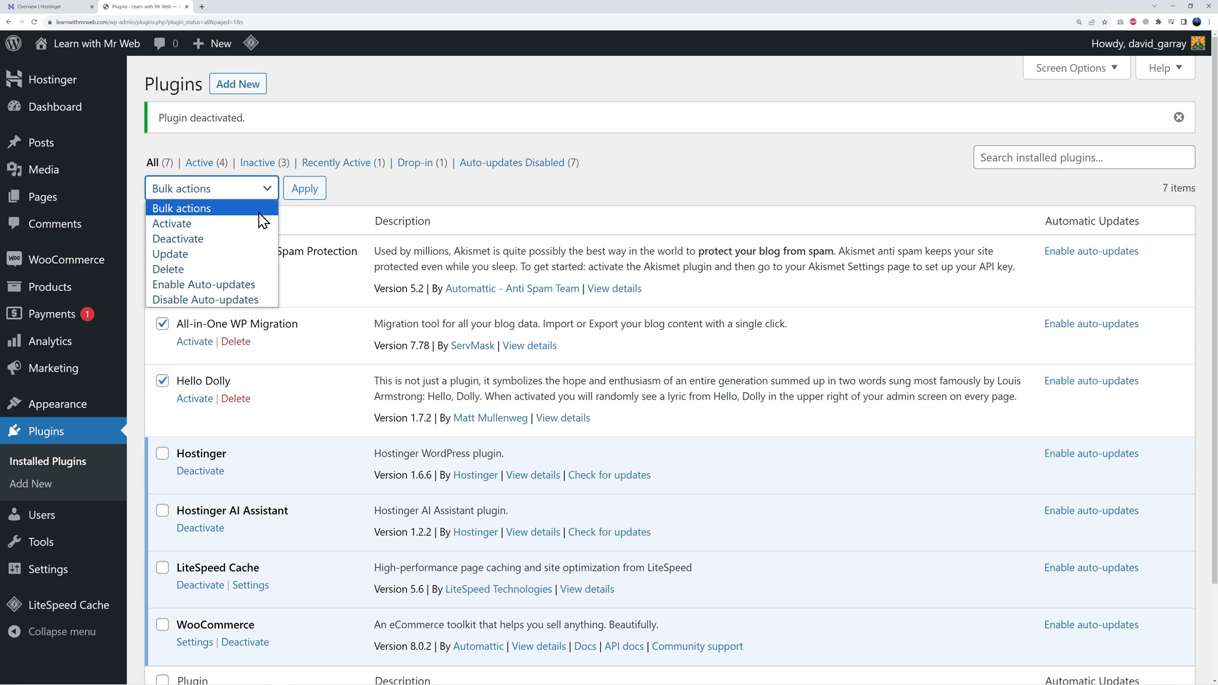
{"action": "left_click", "coordinate": [209, 269]}
{"action": "left_click", "coordinate": [303, 195]}
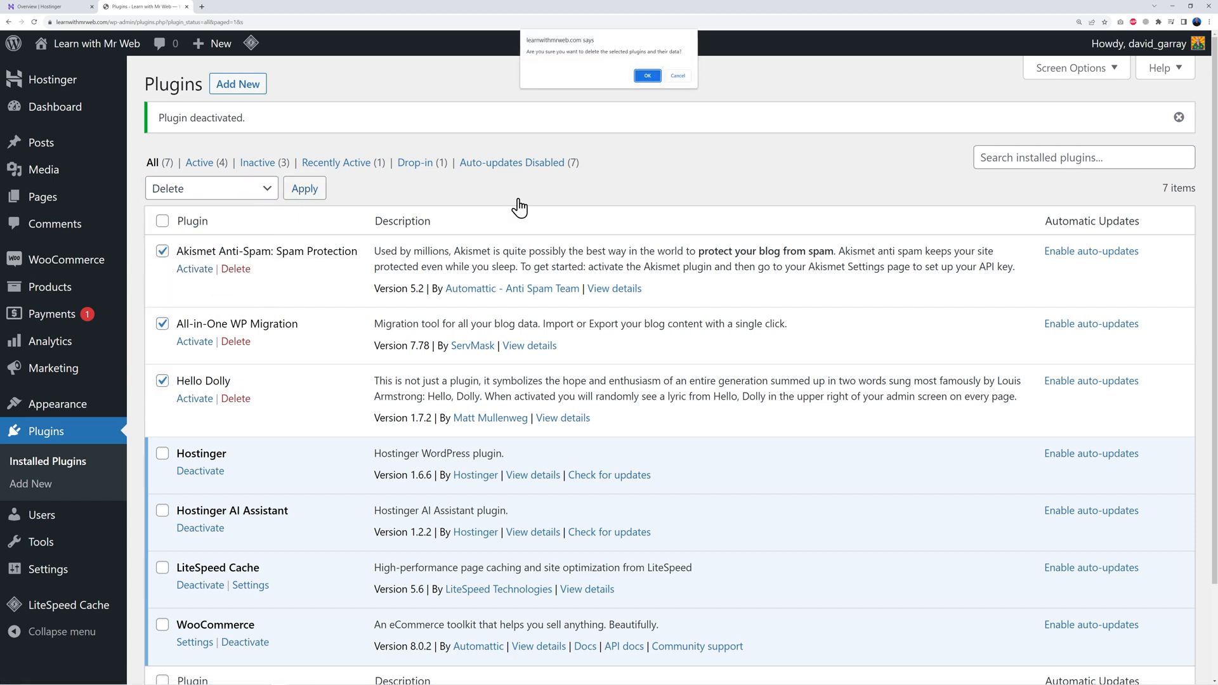
{"action": "key", "text": "Return"}
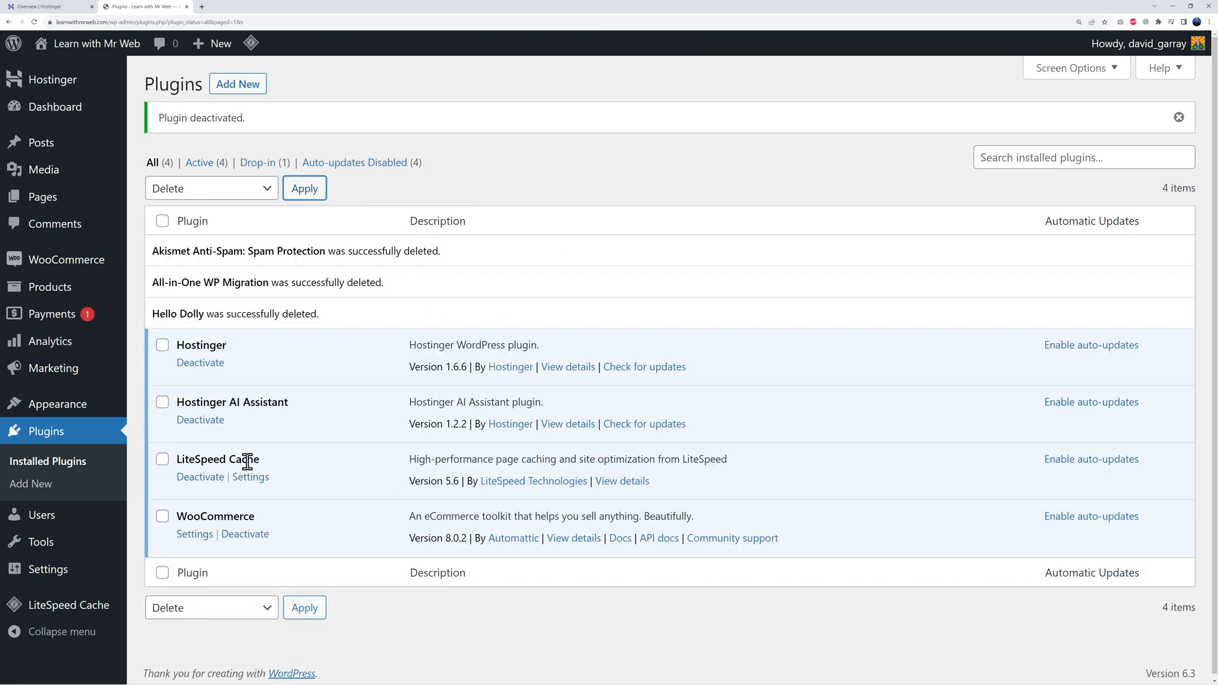
{"action": "left_click", "coordinate": [200, 478]}
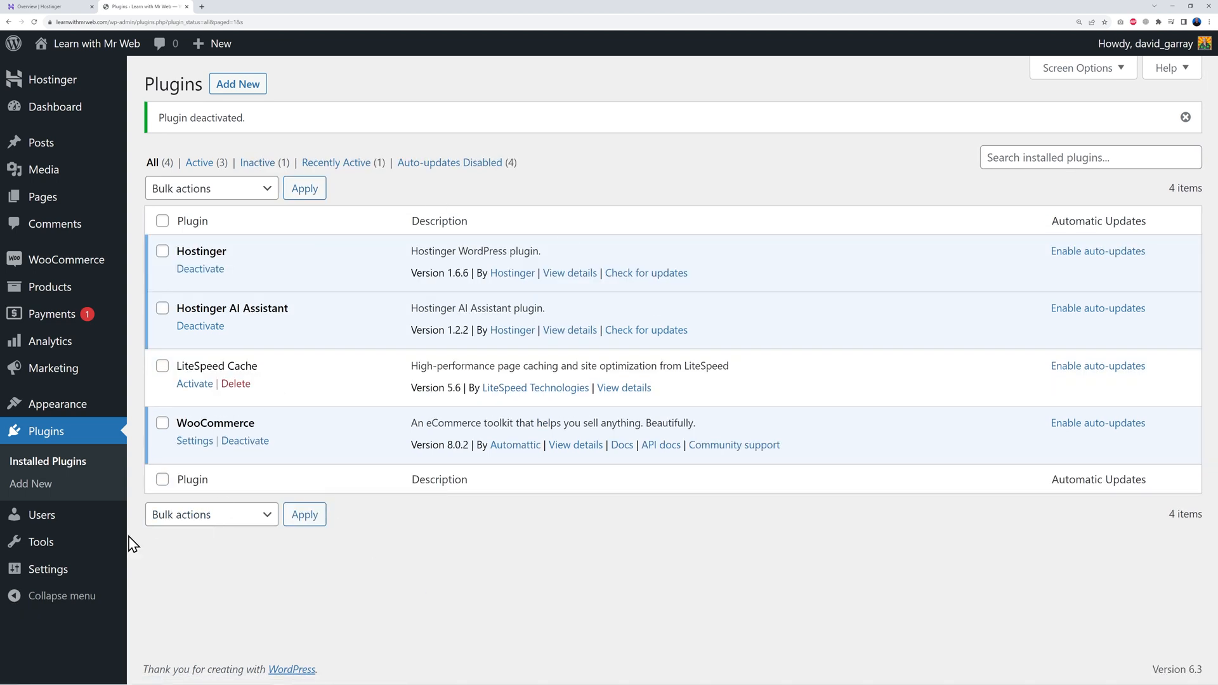
{"action": "mouse_move", "coordinate": [51, 571]}
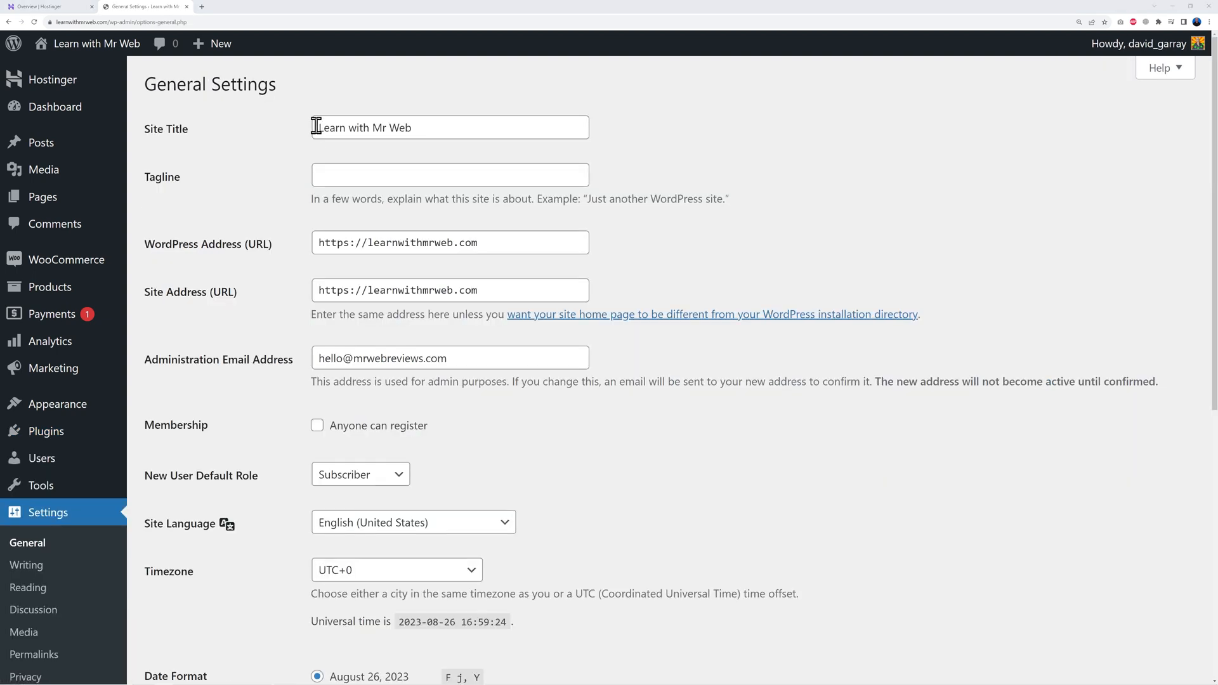
Step: Save General Settings with the tagline 'Let's Build a Subscription Website!'
{"action": "left_click_drag", "start_coordinate": [316, 125], "coordinate": [412, 127]}
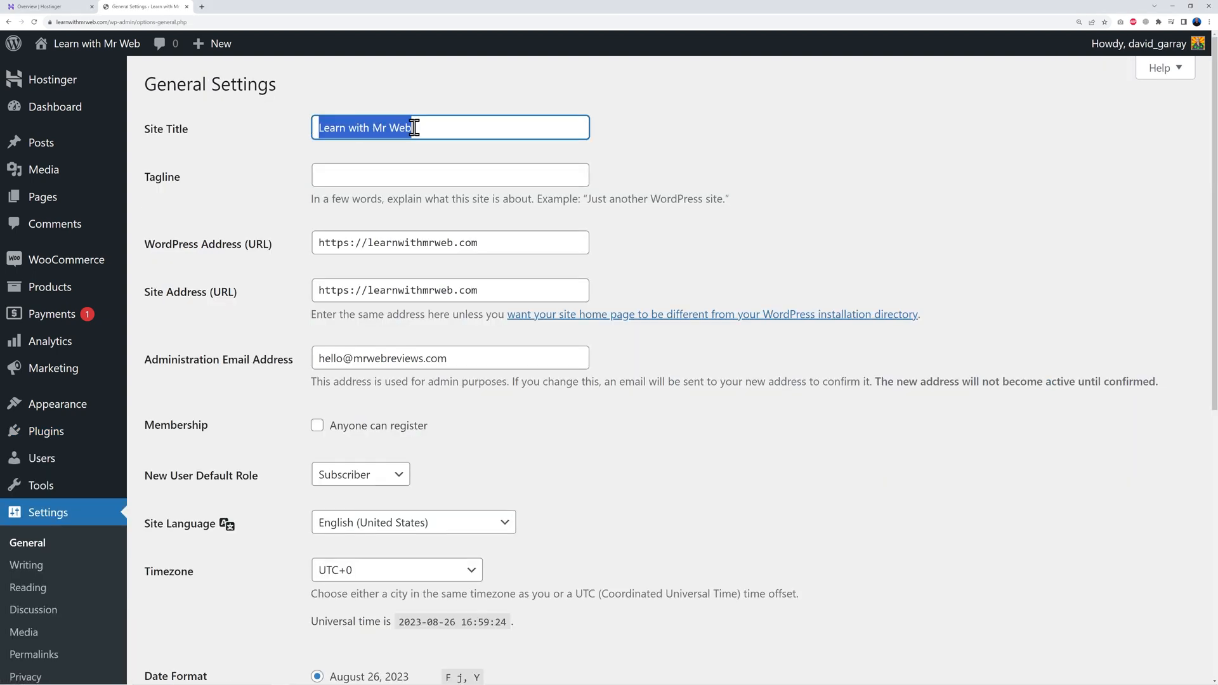
{"action": "left_click", "coordinate": [406, 178]}
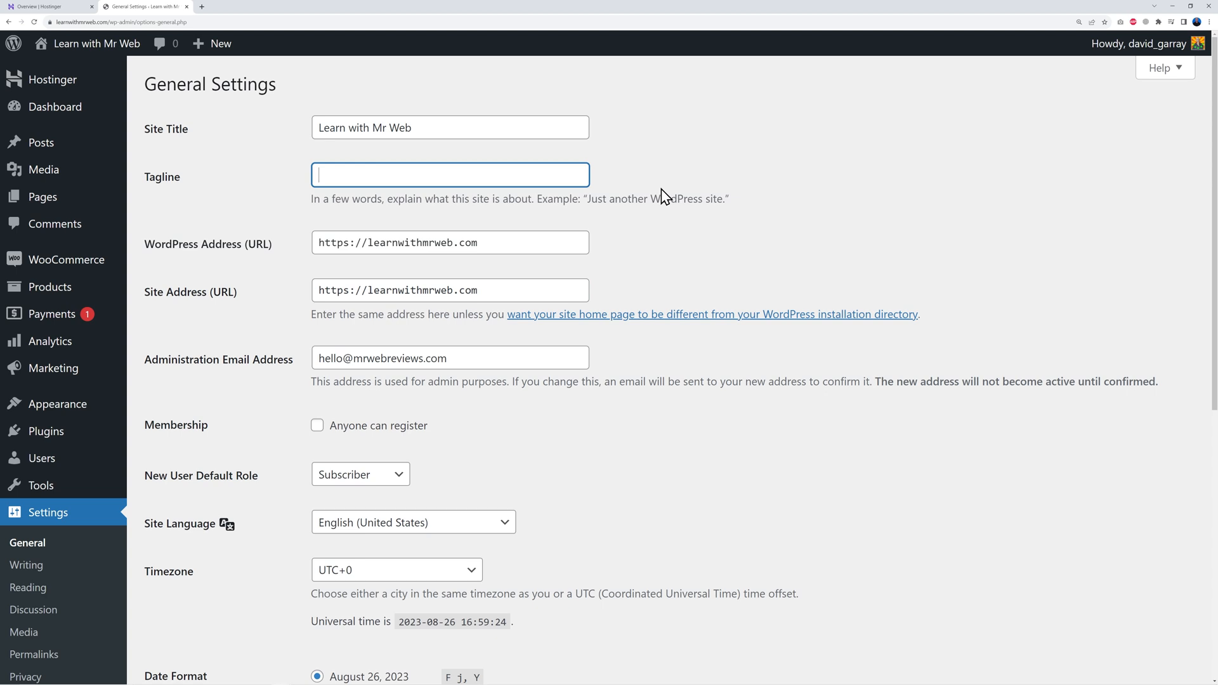
{"action": "type", "text": "Let's Build a Subscription Website!"}
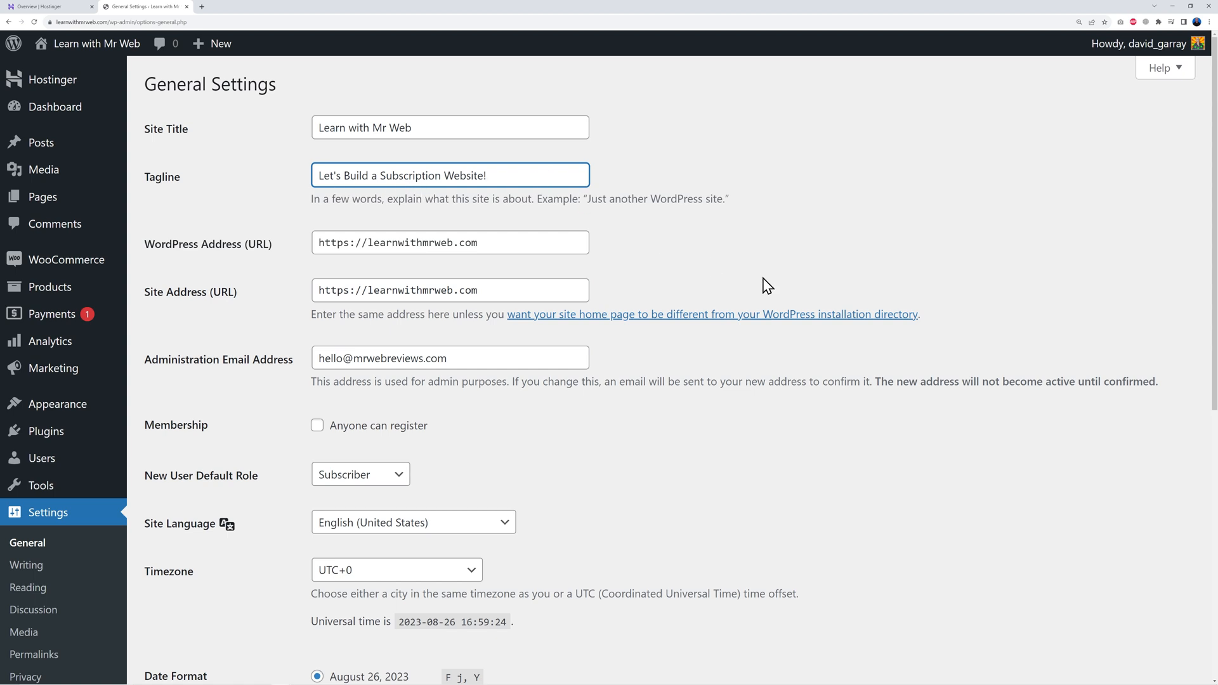
{"action": "scroll", "coordinate": [772, 406], "scroll_direction": "down", "scroll_amount": 2}
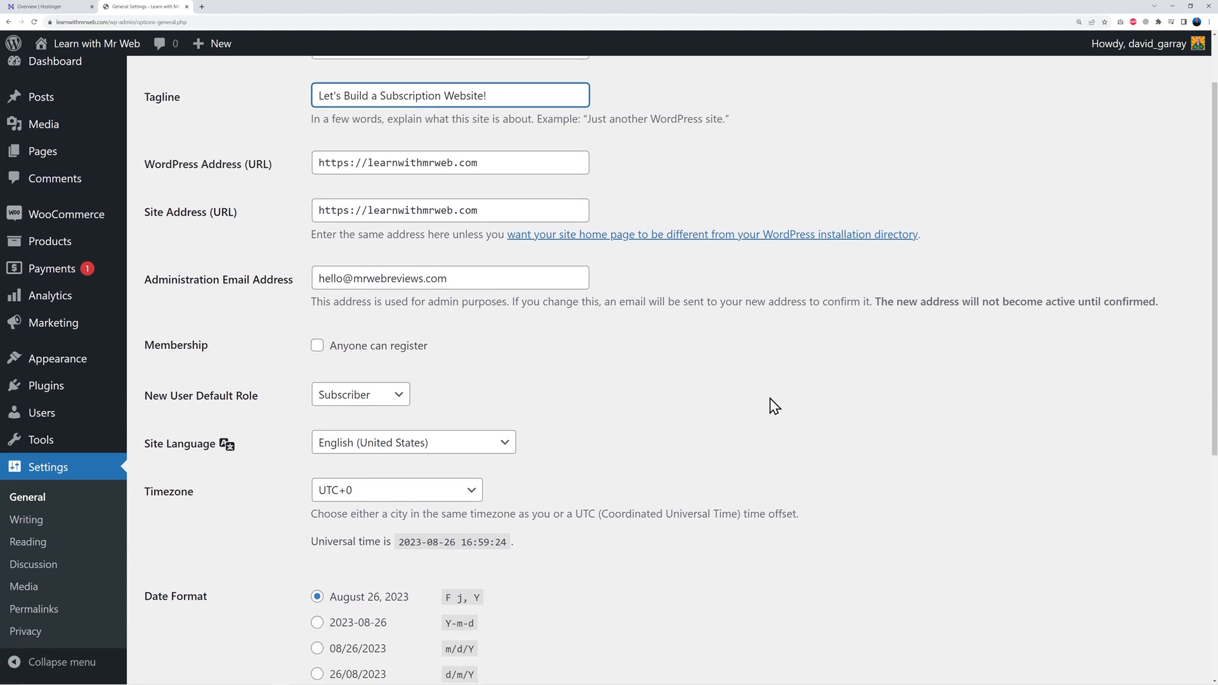
{"action": "scroll", "coordinate": [774, 406], "scroll_direction": "down", "scroll_amount": 1}
{"action": "left_click_drag", "start_coordinate": [319, 238], "coordinate": [500, 236]}
{"action": "left_click", "coordinate": [734, 367]}
{"action": "scroll", "coordinate": [739, 368], "scroll_direction": "down", "scroll_amount": 5}
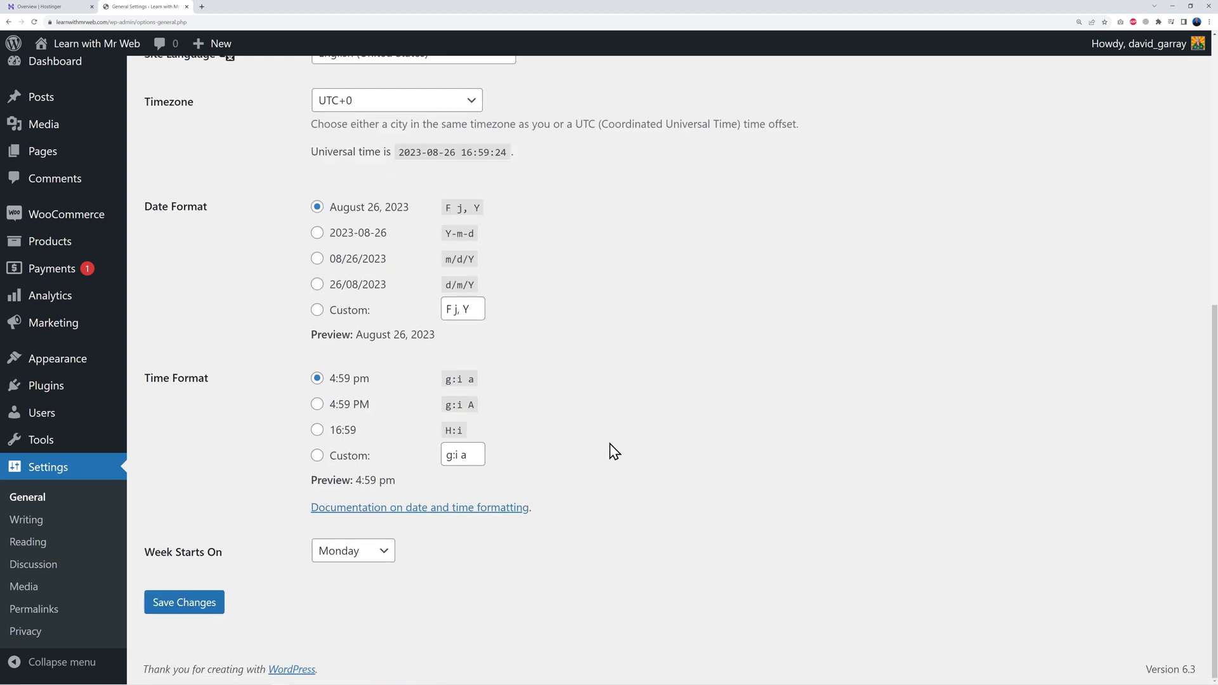
{"action": "left_click", "coordinate": [188, 604]}
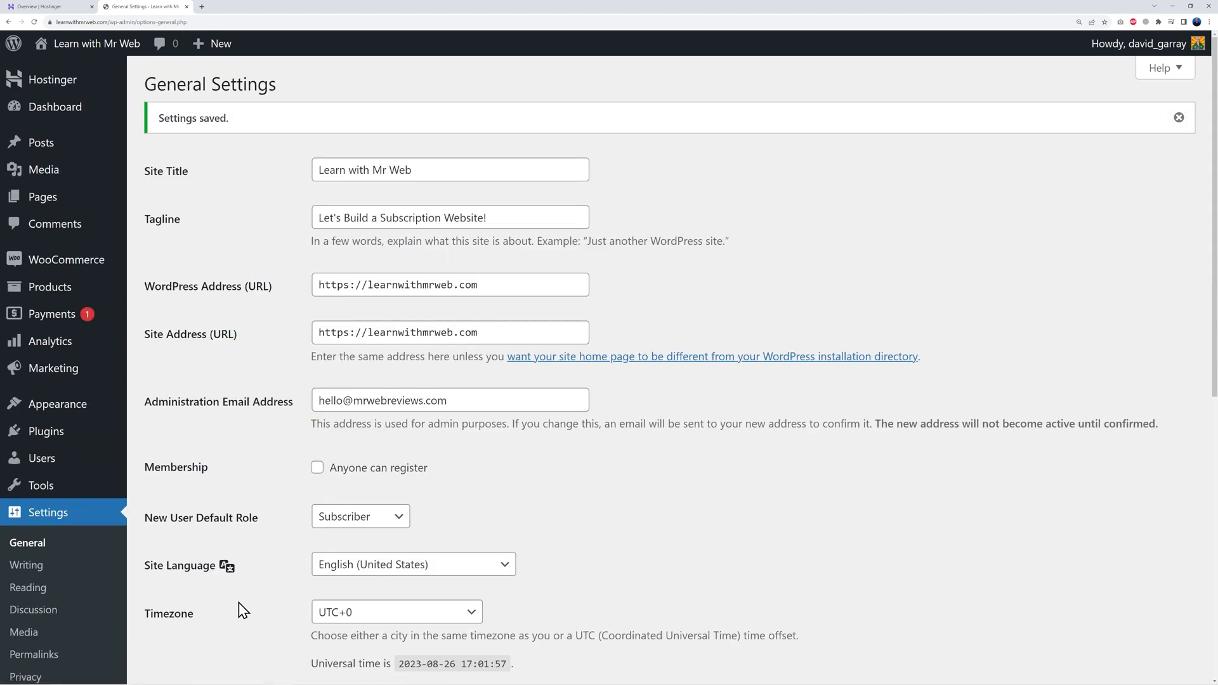
{"action": "left_click", "coordinate": [53, 657]}
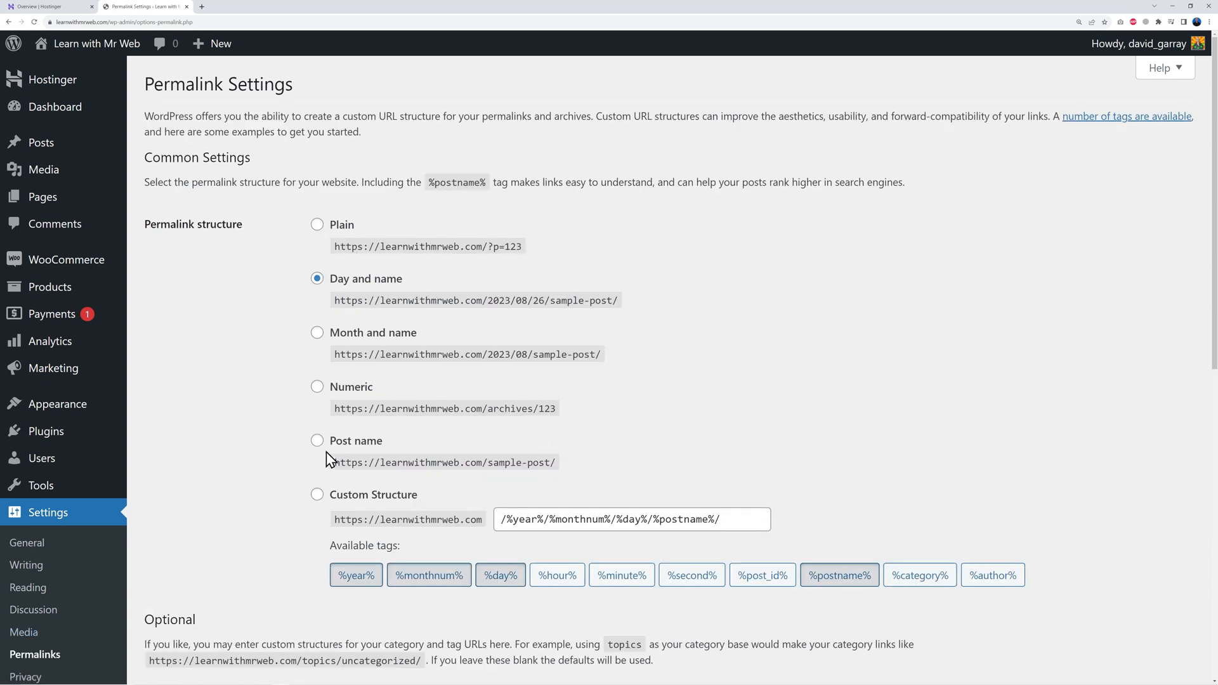
Step: Switch permalinks to the Post name structure (/%postname%/) and save the settings
{"action": "left_click", "coordinate": [317, 441]}
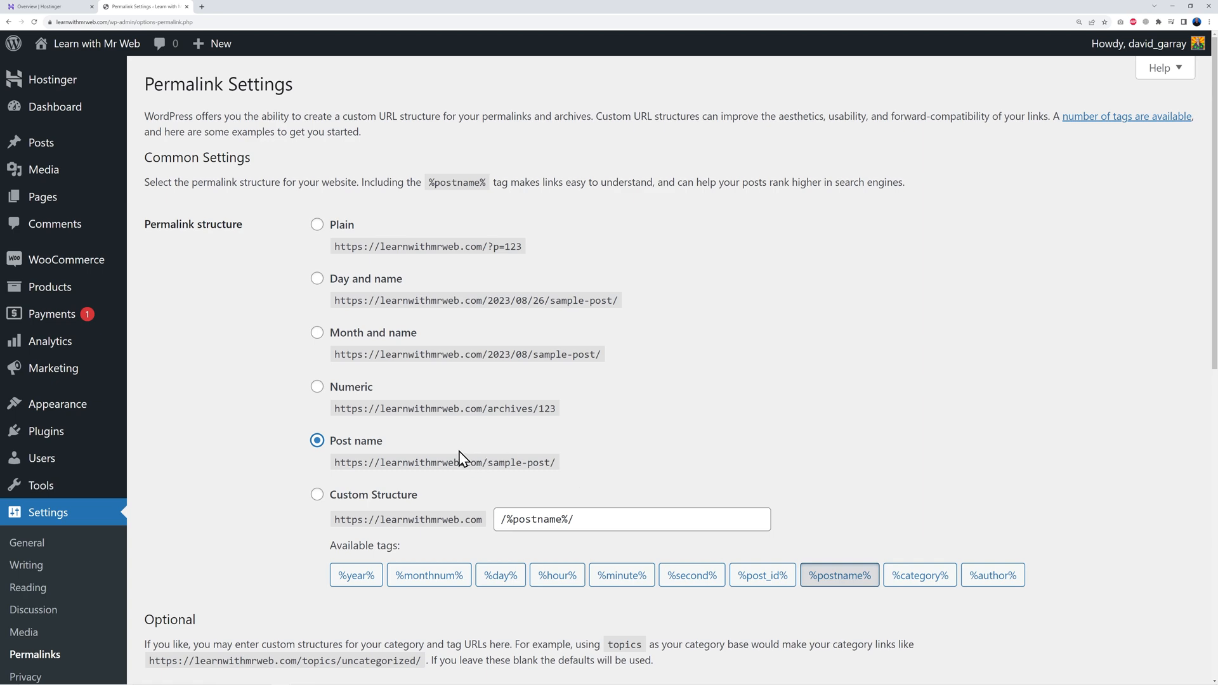
{"action": "scroll", "coordinate": [461, 458], "scroll_direction": "down", "scroll_amount": 10}
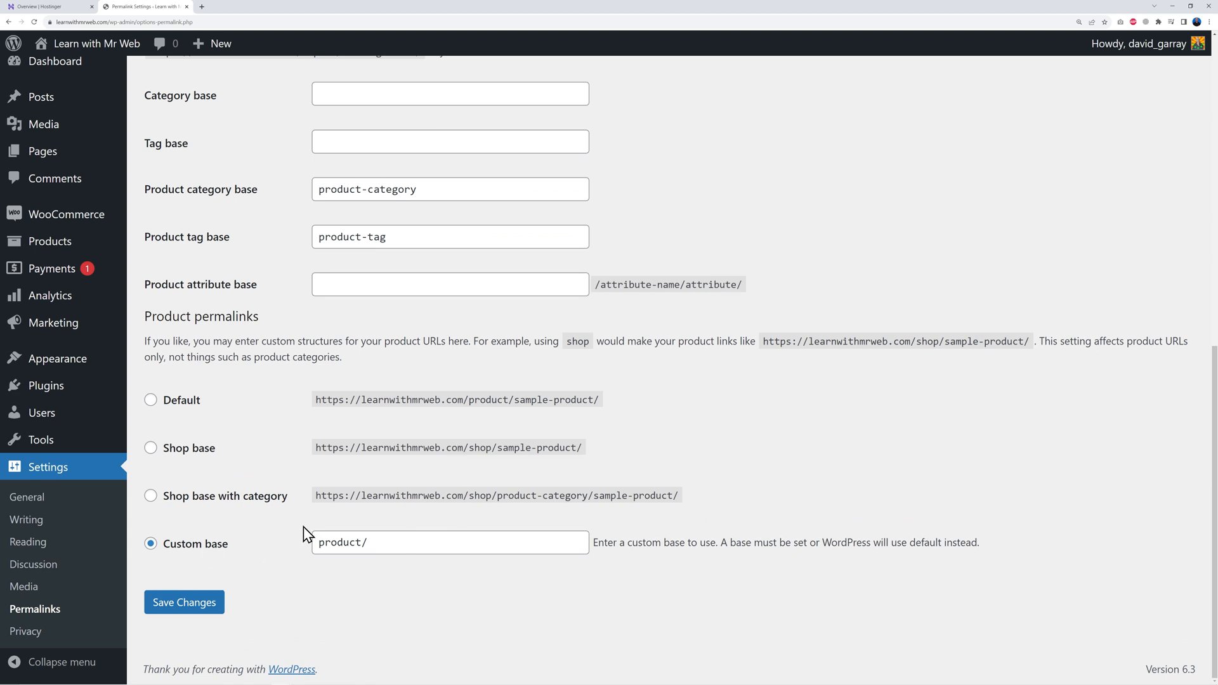
{"action": "left_click_drag", "start_coordinate": [318, 543], "coordinate": [362, 543]}
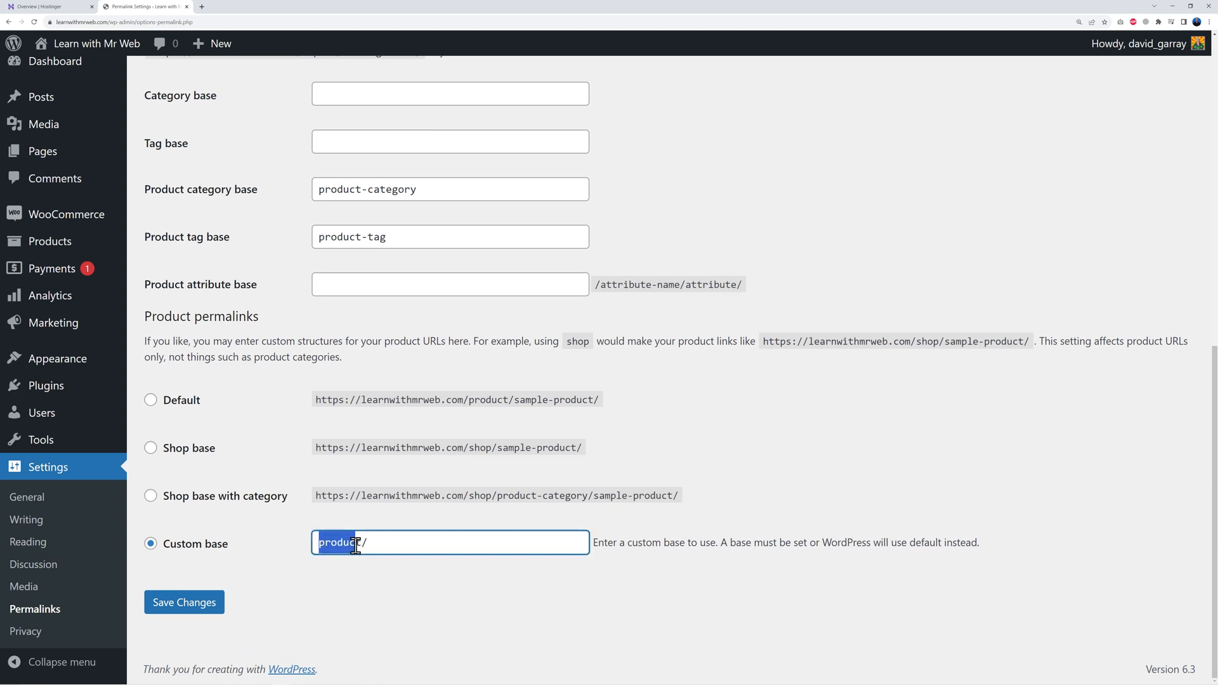
{"action": "left_click", "coordinate": [353, 600]}
{"action": "left_click", "coordinate": [210, 610]}
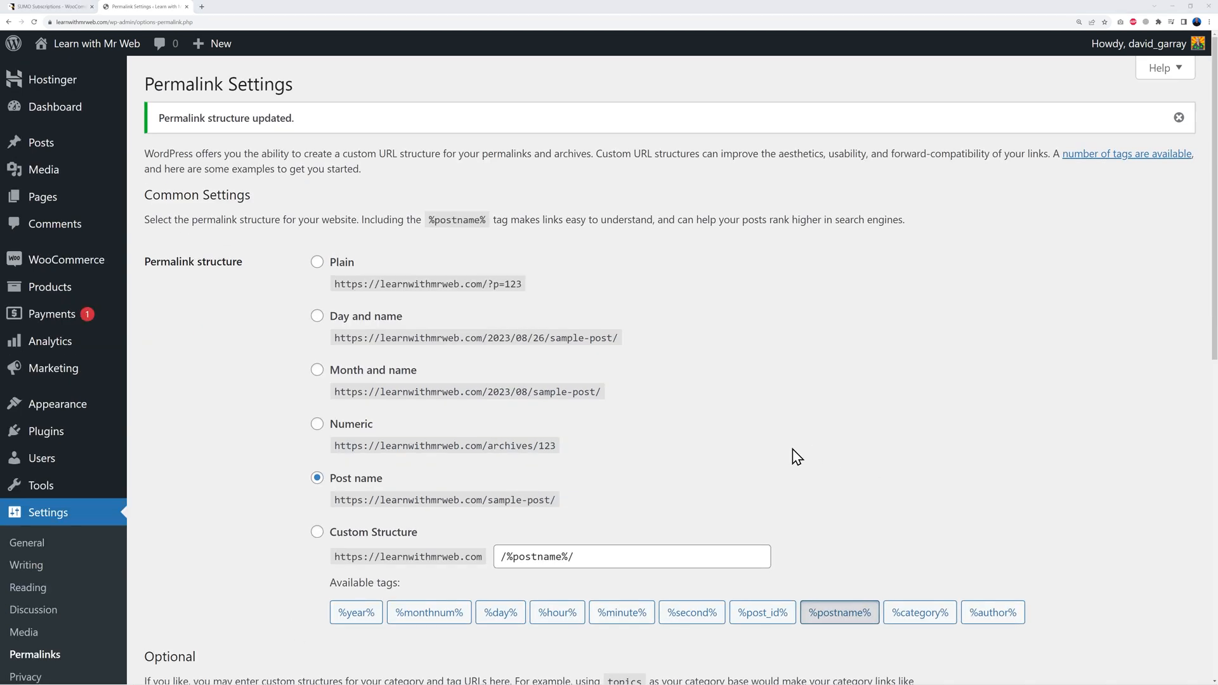
{"action": "mouse_move", "coordinate": [92, 52]}
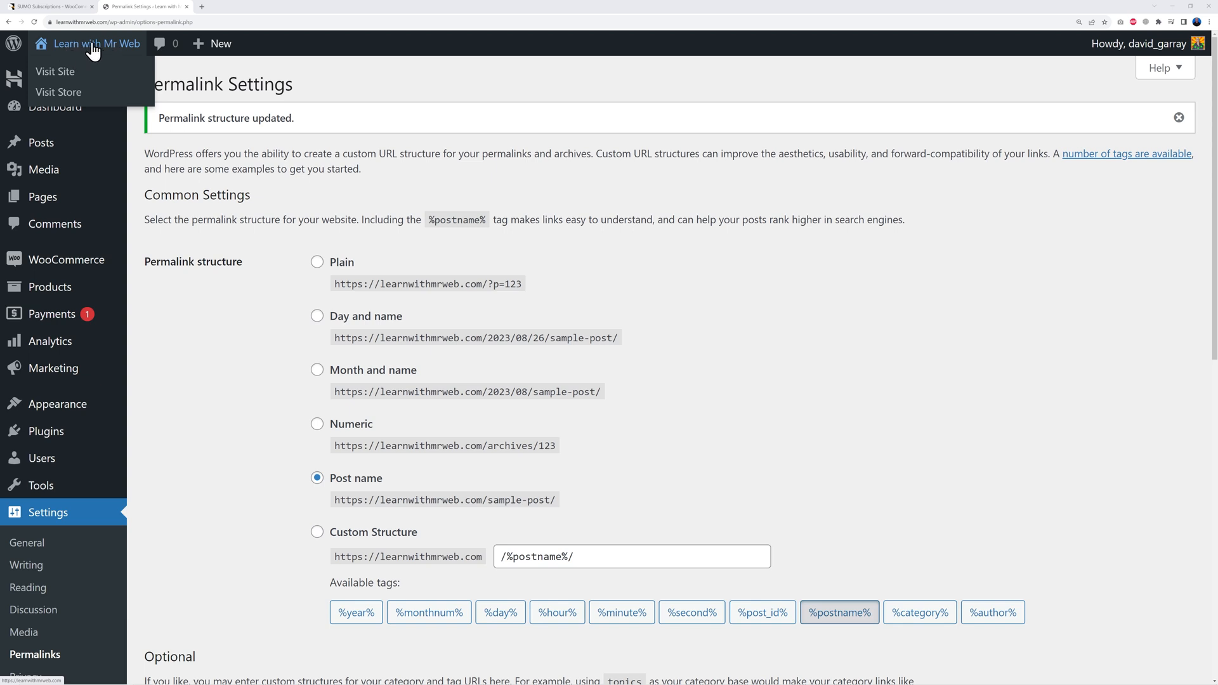
Step: Check the live site's front page in a new tab, then return to Permalink Settings
{"action": "right_click", "coordinate": [61, 78]}
{"action": "left_click", "coordinate": [71, 78]}
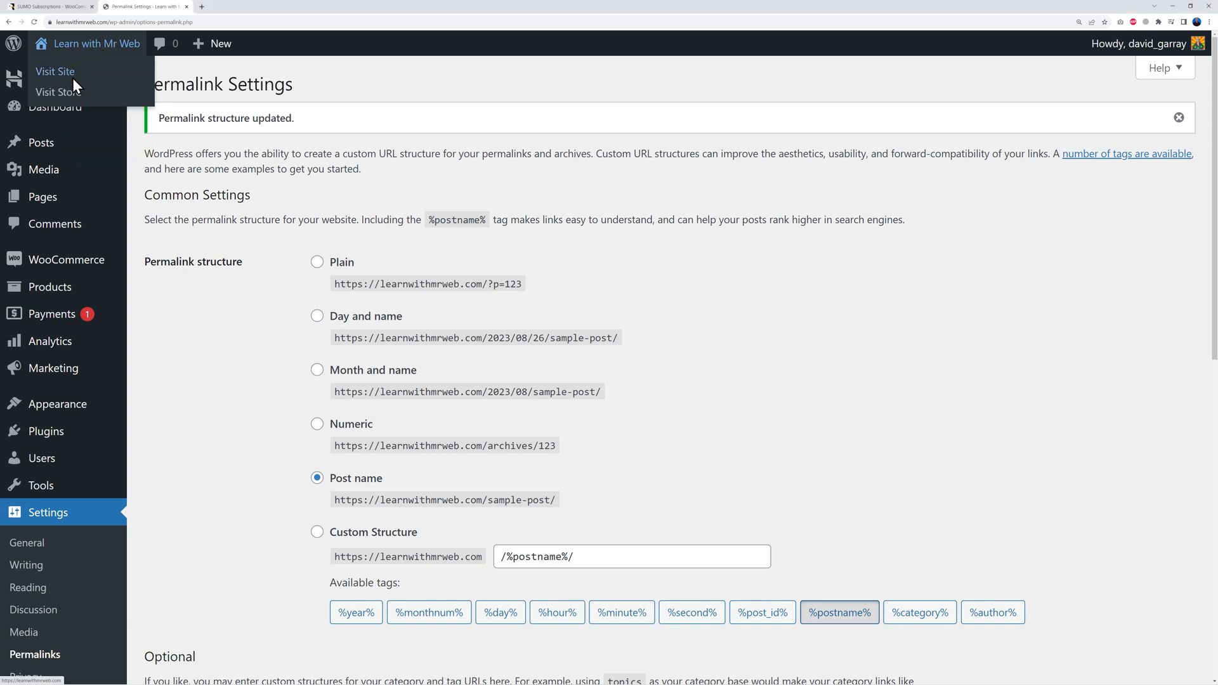
{"action": "left_click", "coordinate": [241, 11]}
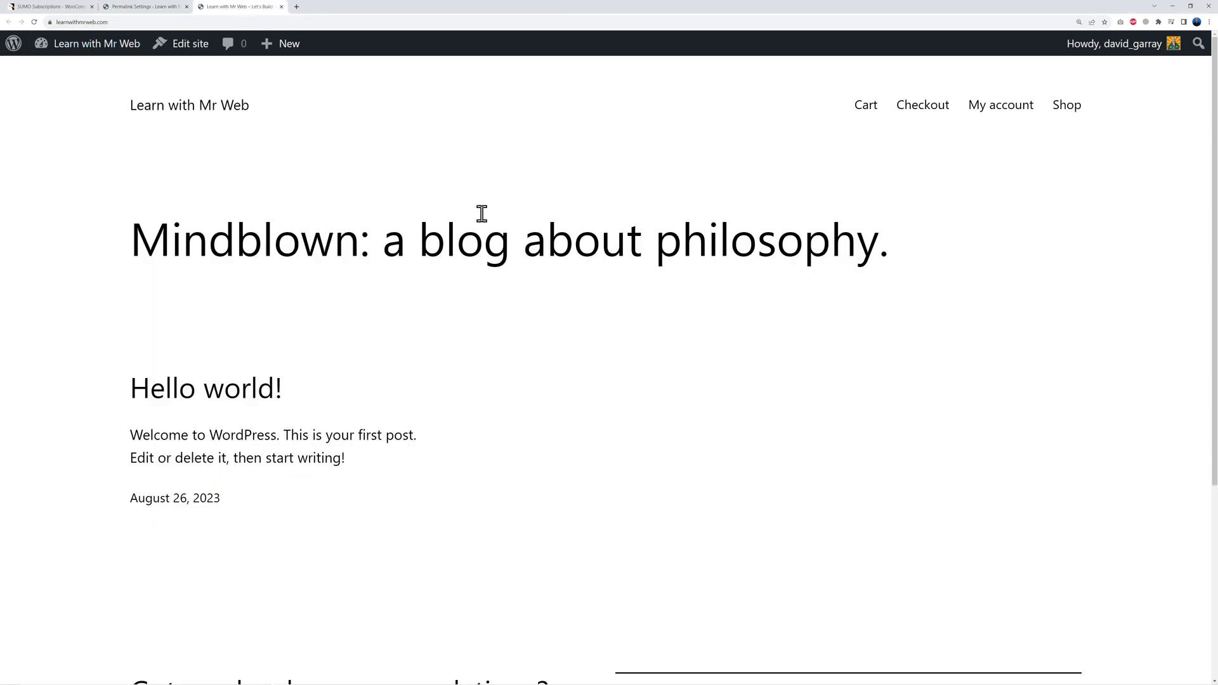
{"action": "scroll", "coordinate": [837, 385], "scroll_direction": "down", "scroll_amount": 3}
{"action": "scroll", "coordinate": [842, 387], "scroll_direction": "down", "scroll_amount": 2}
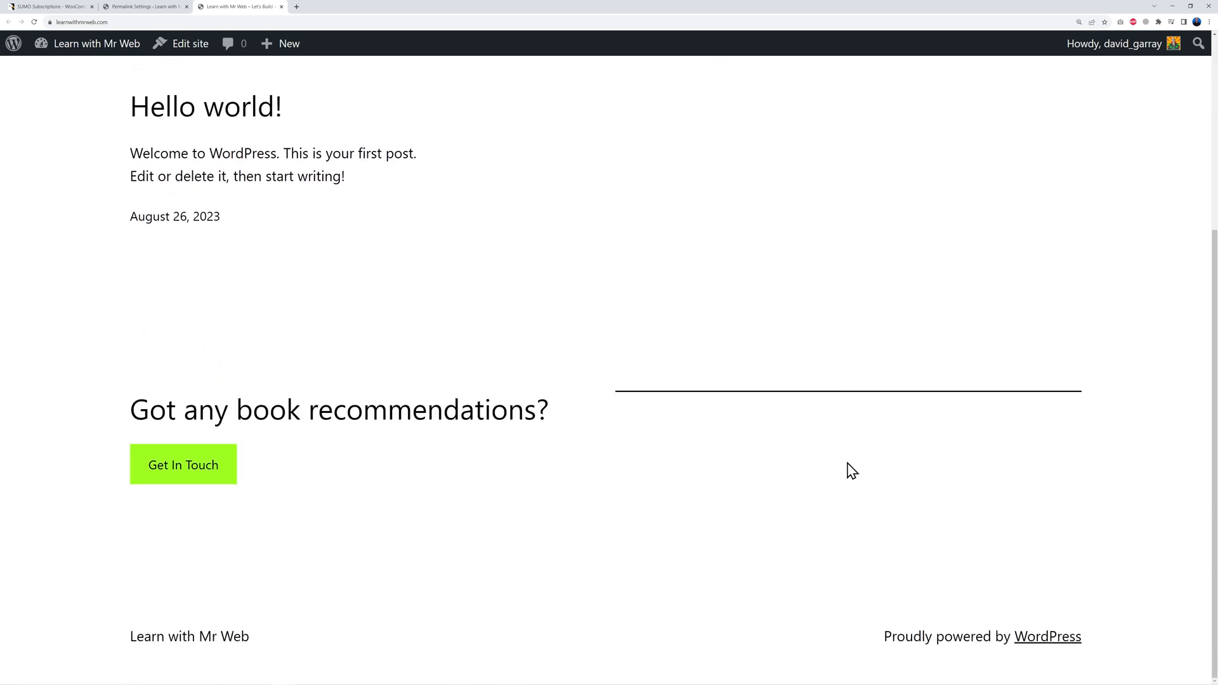
{"action": "scroll", "coordinate": [831, 482], "scroll_direction": "up", "scroll_amount": 5}
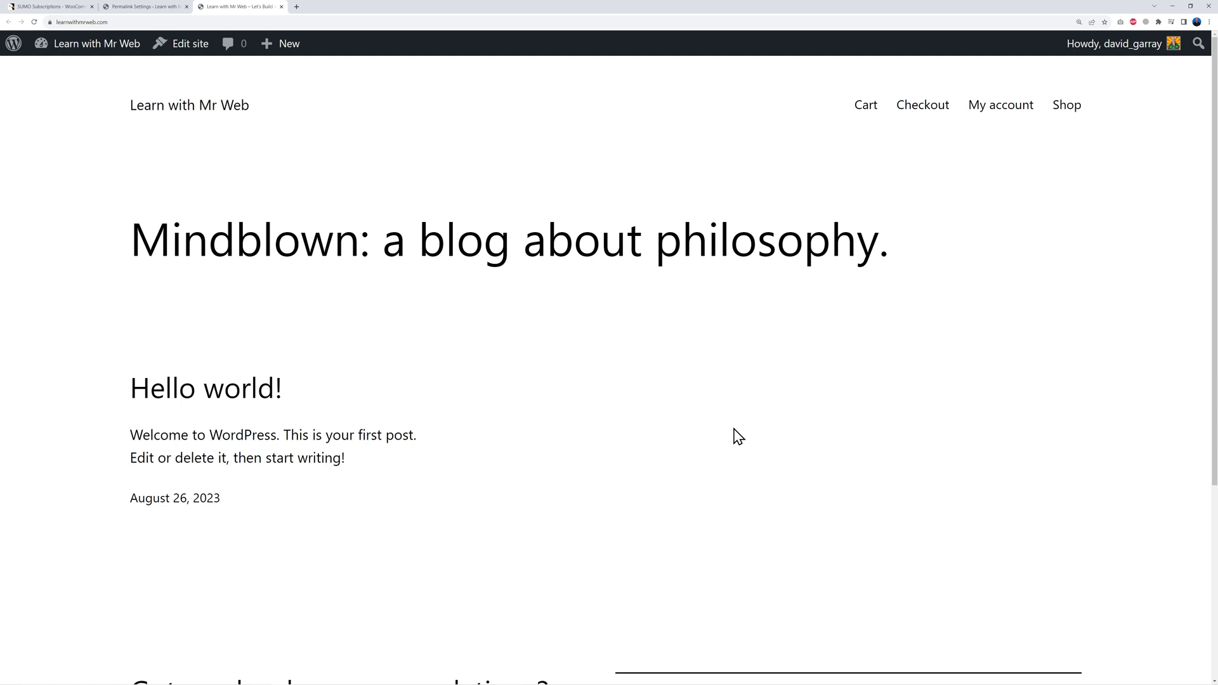
{"action": "left_click", "coordinate": [161, 12]}
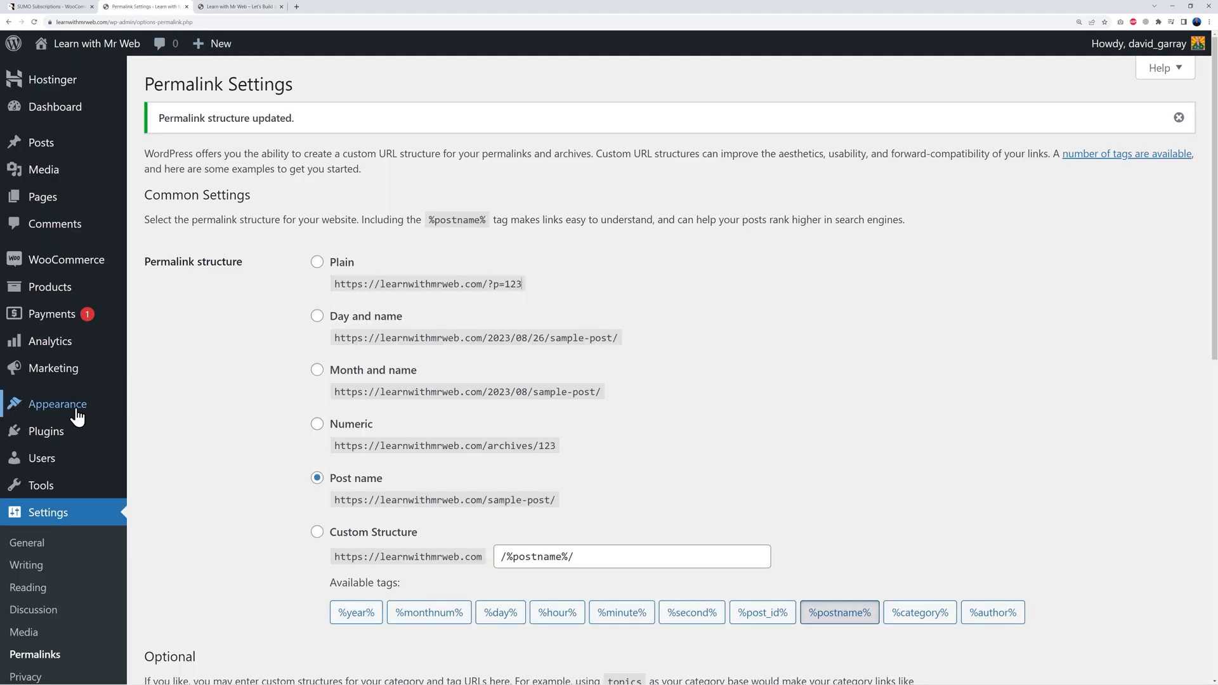
Step: Install and activate the Neve theme, then launch its Starter Sites library
{"action": "mouse_move", "coordinate": [76, 409]}
{"action": "left_click", "coordinate": [162, 408]}
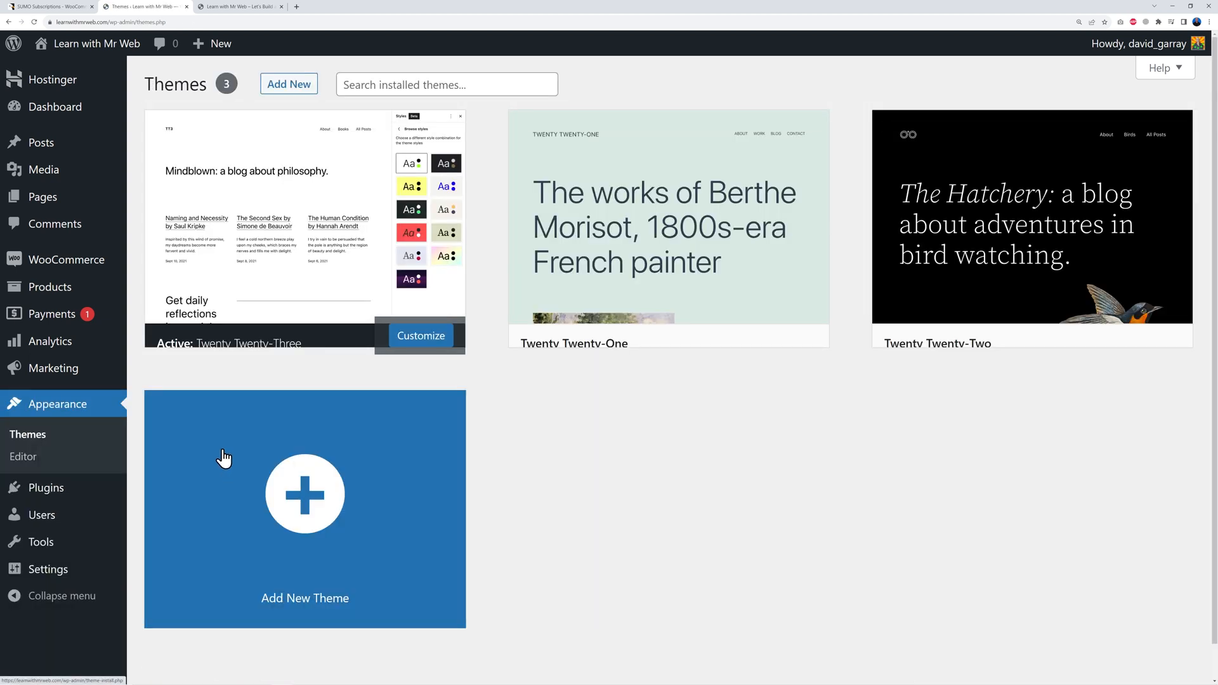
{"action": "left_click", "coordinate": [295, 95]}
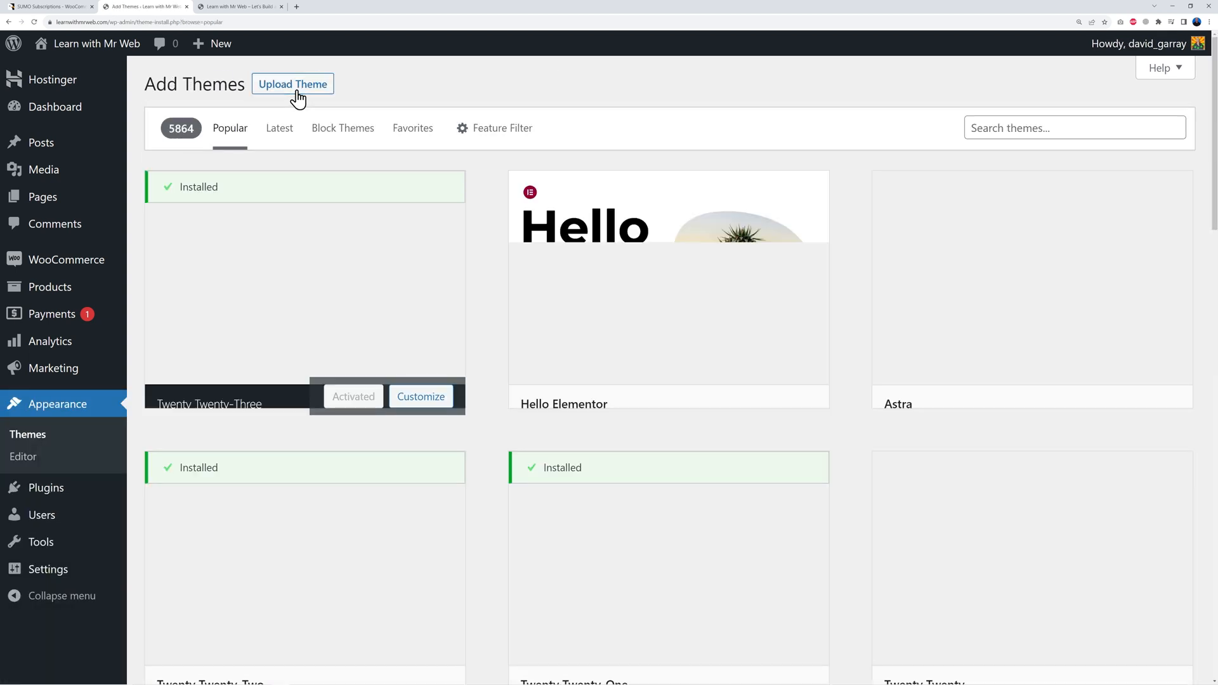
{"action": "left_click", "coordinate": [1017, 129]}
{"action": "type", "text": "neve"}
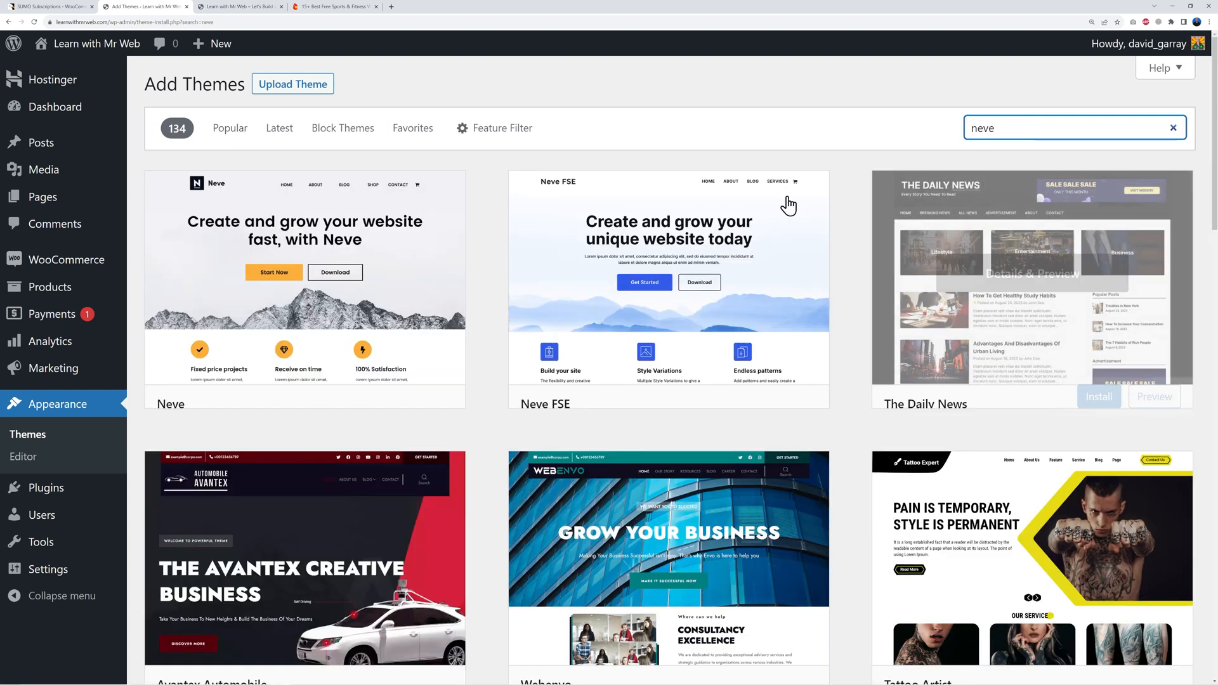
{"action": "left_click", "coordinate": [380, 403]}
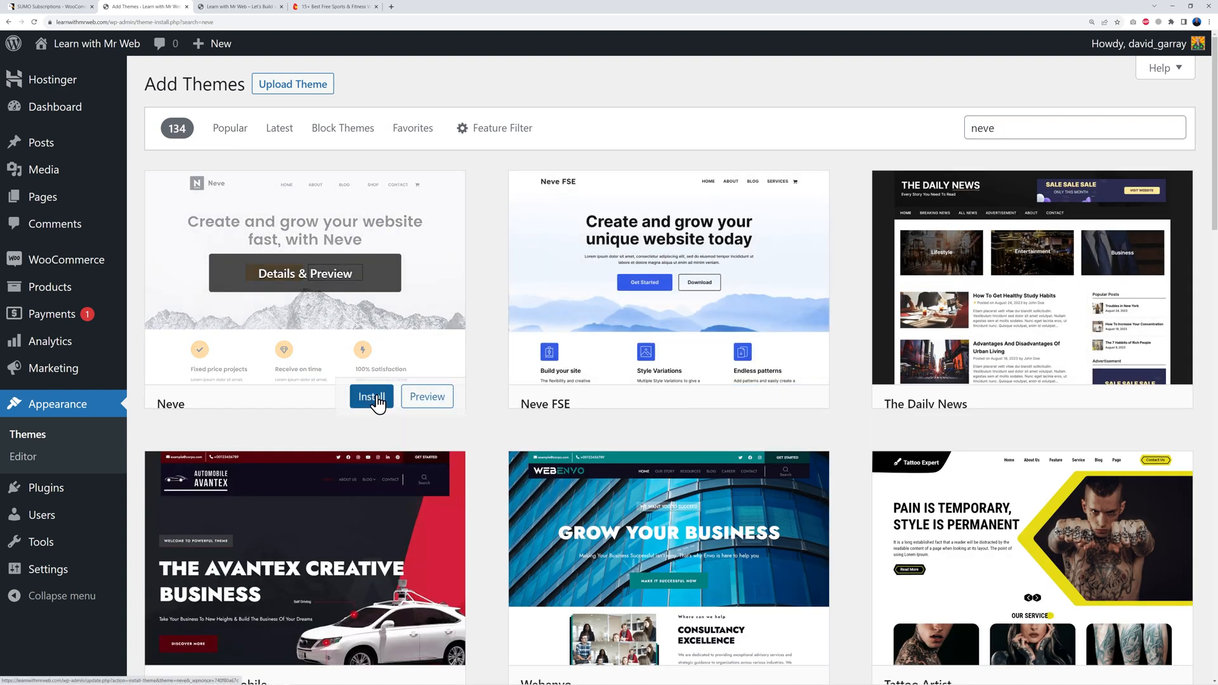
{"action": "left_click", "coordinate": [354, 408]}
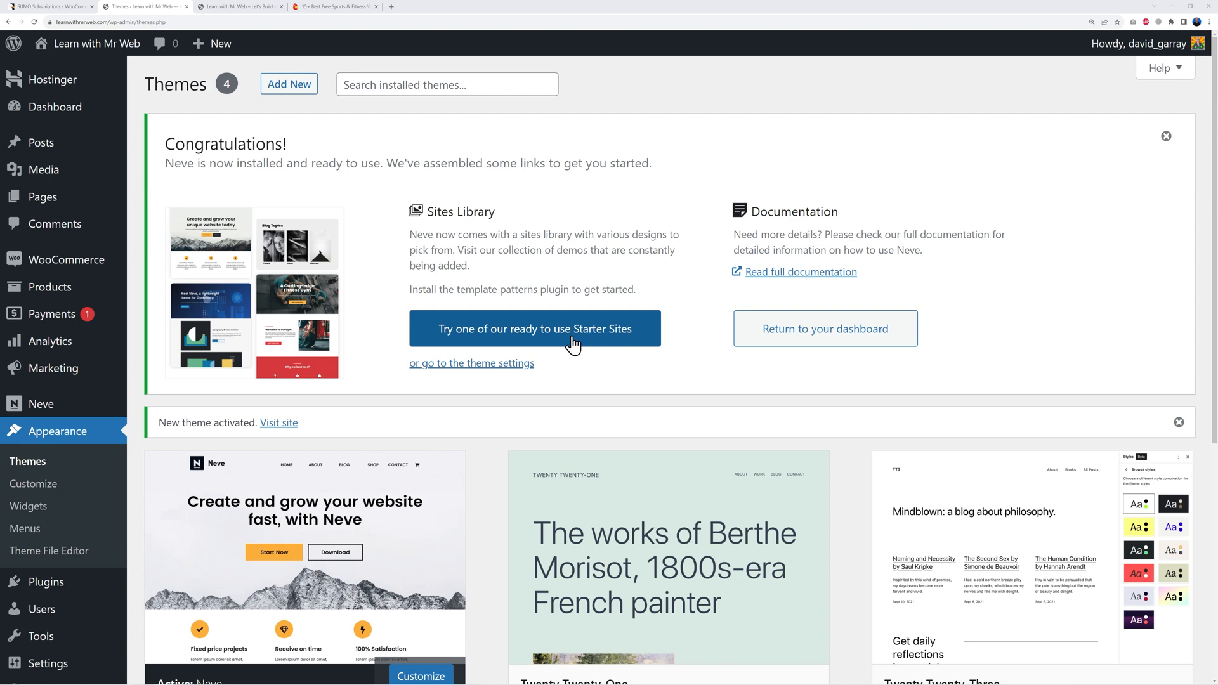
{"action": "left_click", "coordinate": [548, 331]}
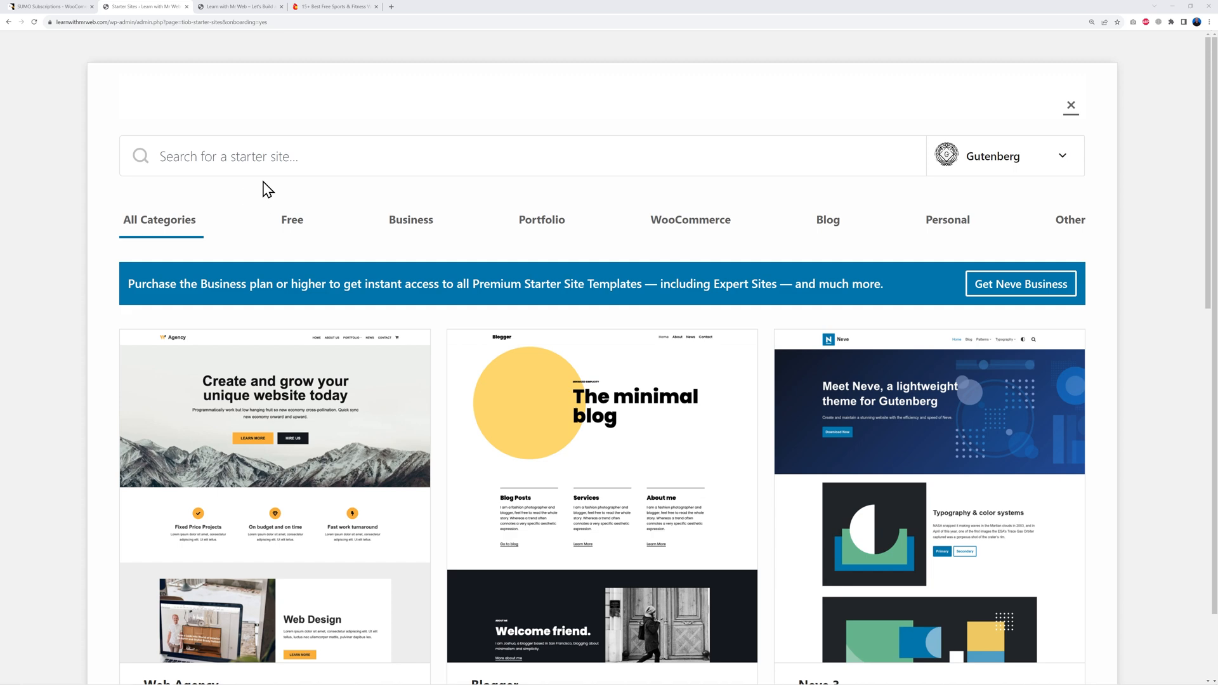
Step: Search the starter sites for 'gym' and preview the Fitness starter site
{"action": "left_click", "coordinate": [267, 165]}
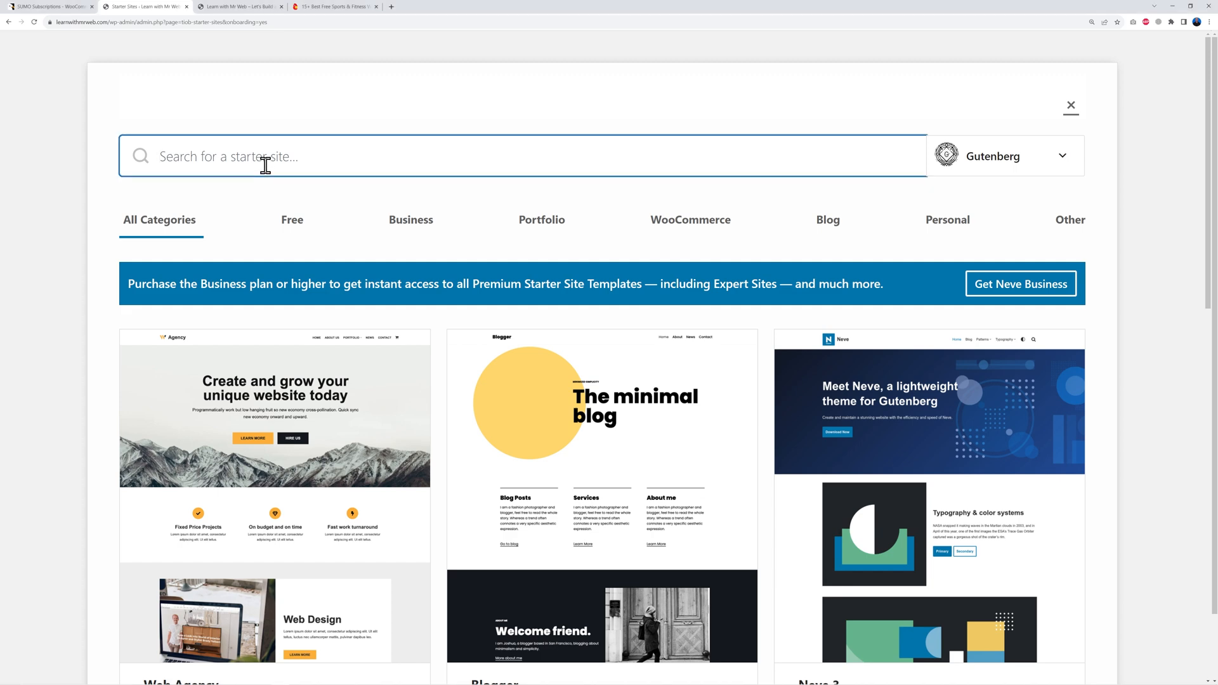
{"action": "type", "text": "gym"}
{"action": "scroll", "coordinate": [76, 280], "scroll_direction": "down", "scroll_amount": 2}
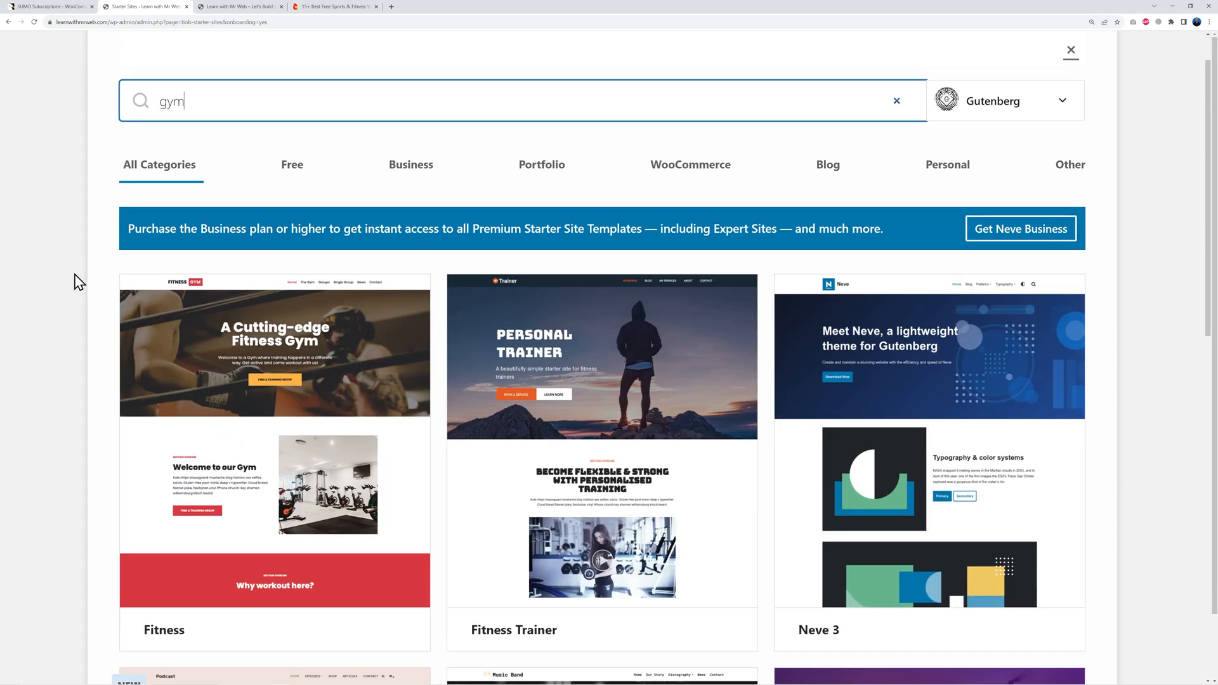
{"action": "scroll", "coordinate": [73, 281], "scroll_direction": "down", "scroll_amount": 2}
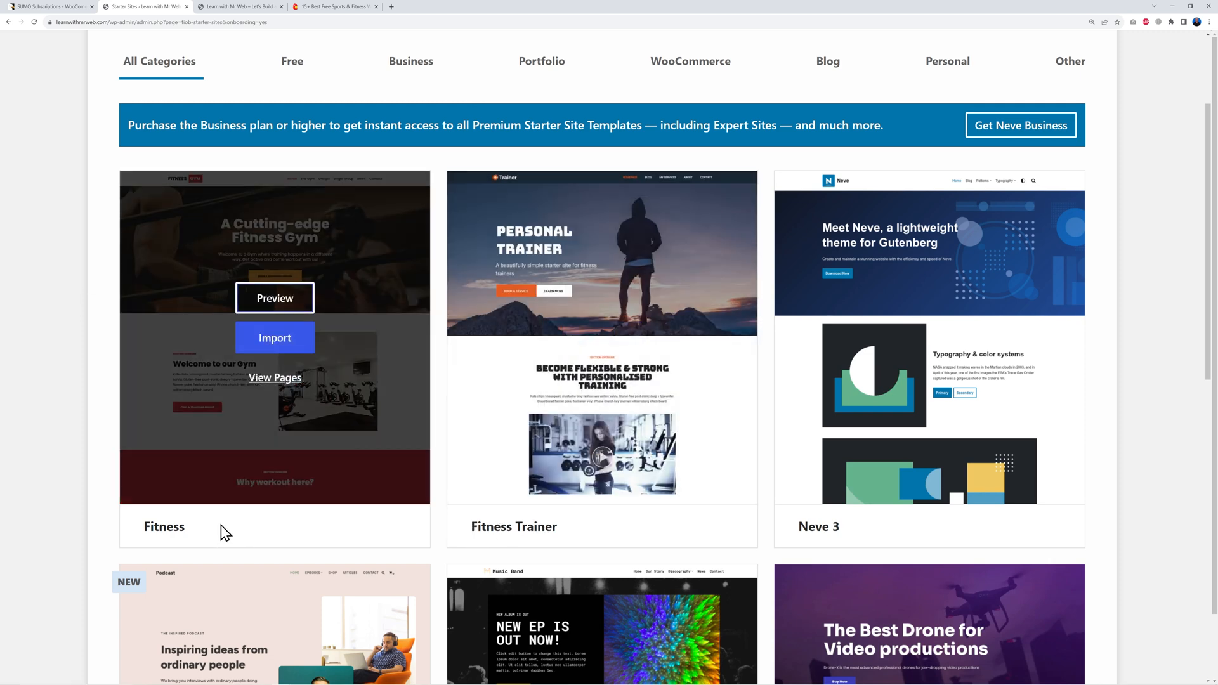
{"action": "mouse_move", "coordinate": [271, 326]}
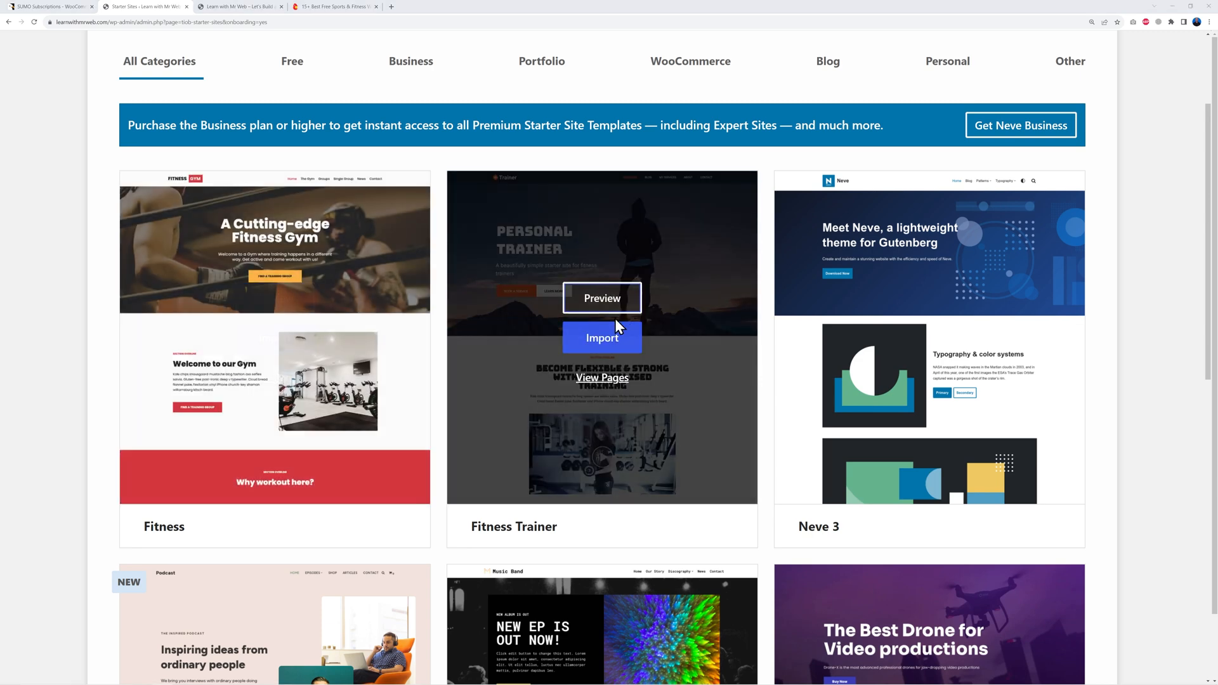
{"action": "left_click", "coordinate": [285, 303]}
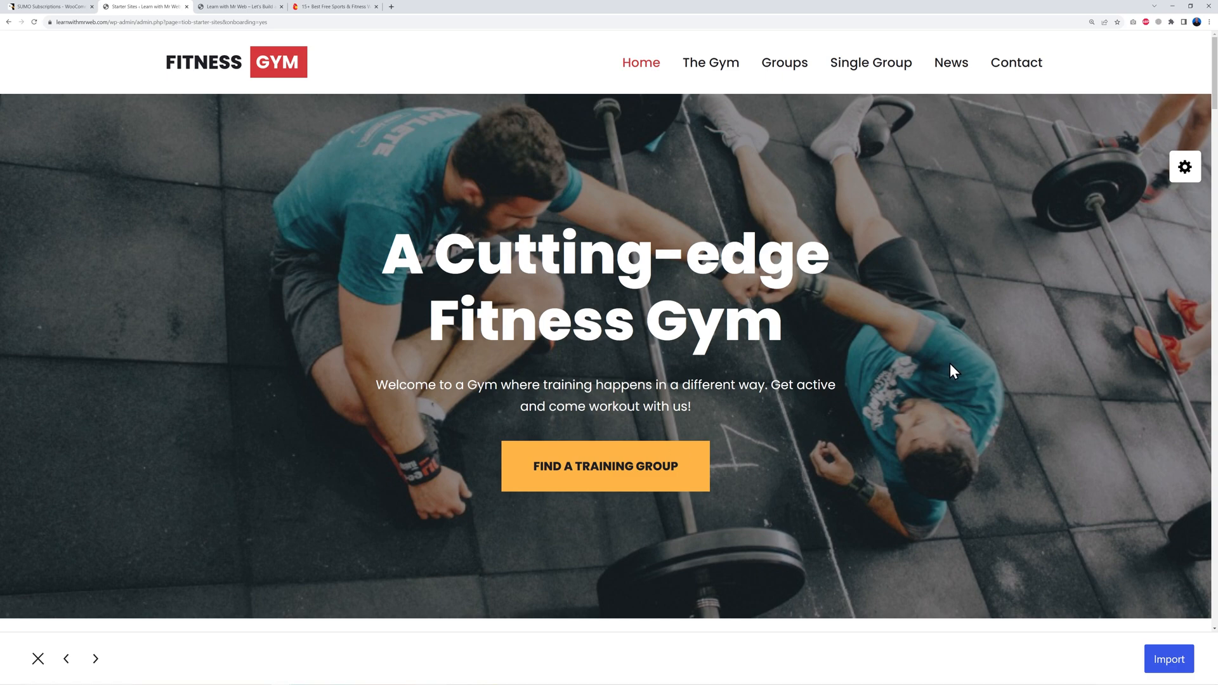
{"action": "scroll", "coordinate": [947, 365], "scroll_direction": "down", "scroll_amount": 15}
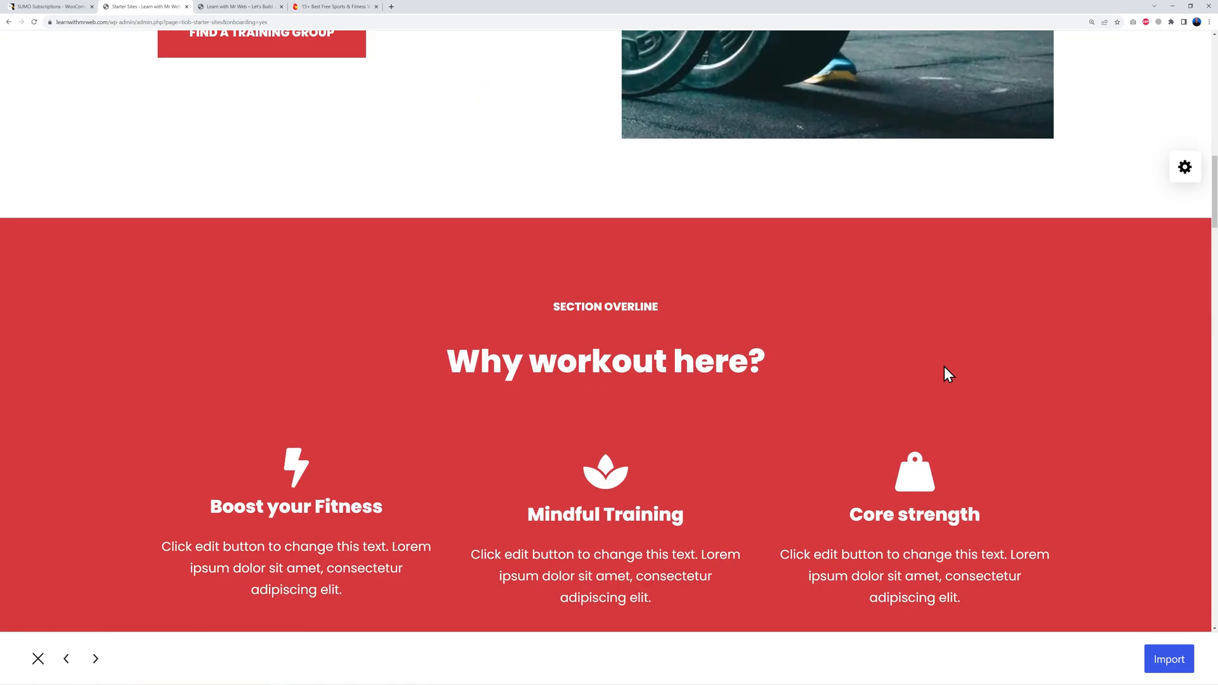
{"action": "scroll", "coordinate": [944, 367], "scroll_direction": "down", "scroll_amount": 12}
Step: Import the entire Neve Fitness starter site from its preview
{"action": "scroll", "coordinate": [944, 367], "scroll_direction": "down", "scroll_amount": 3}
{"action": "scroll", "coordinate": [943, 367], "scroll_direction": "up", "scroll_amount": 20}
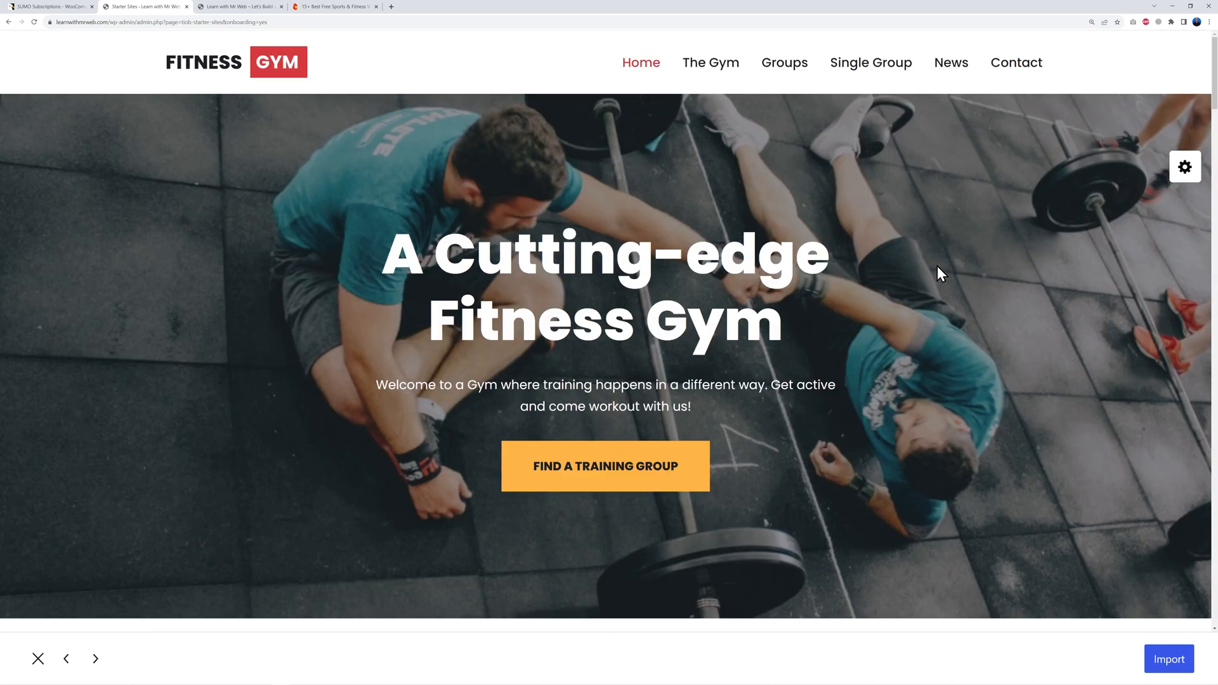
{"action": "left_click", "coordinate": [1161, 659]}
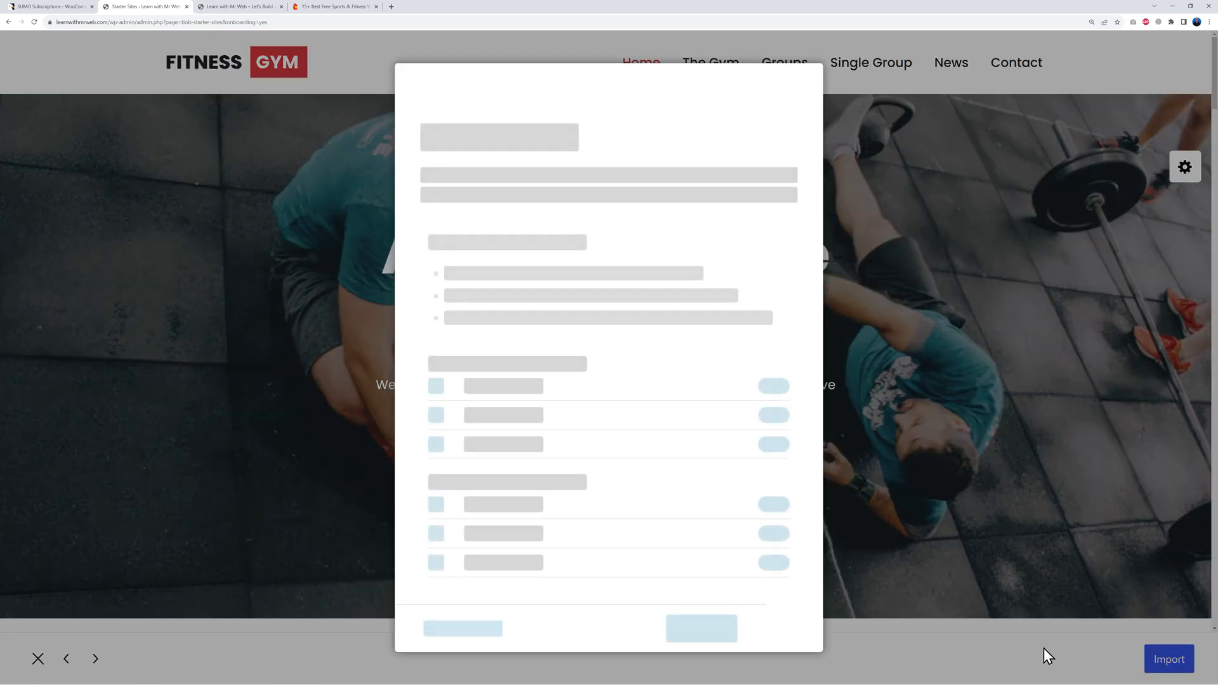
{"action": "left_click", "coordinate": [690, 576]}
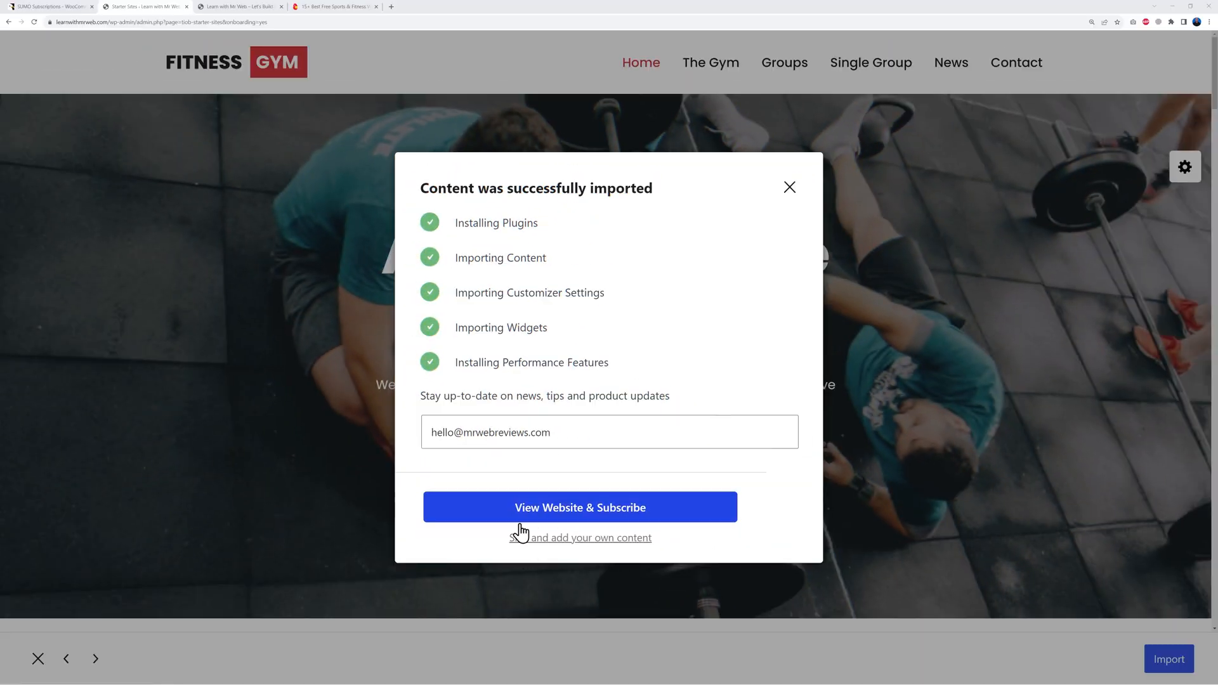
Step: Skip the subscribe prompt, dismiss the editor and Otter guides, and postpone OptiMole setup
{"action": "left_click", "coordinate": [594, 540]}
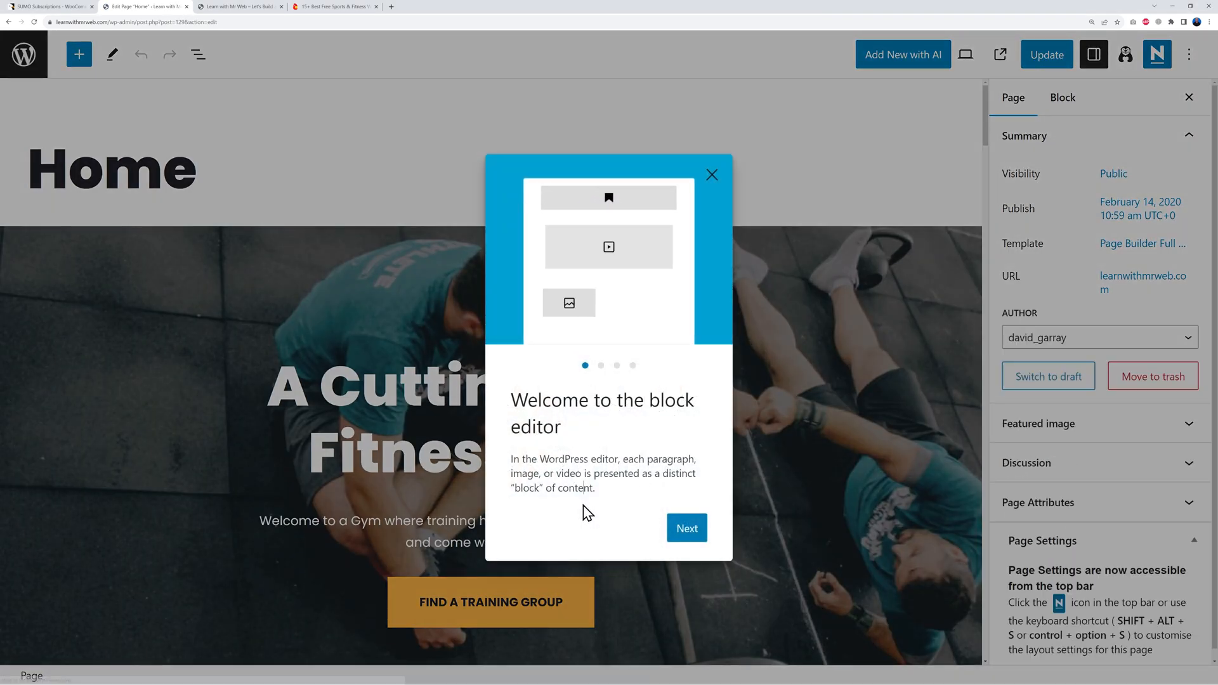
{"action": "left_click", "coordinate": [712, 175]}
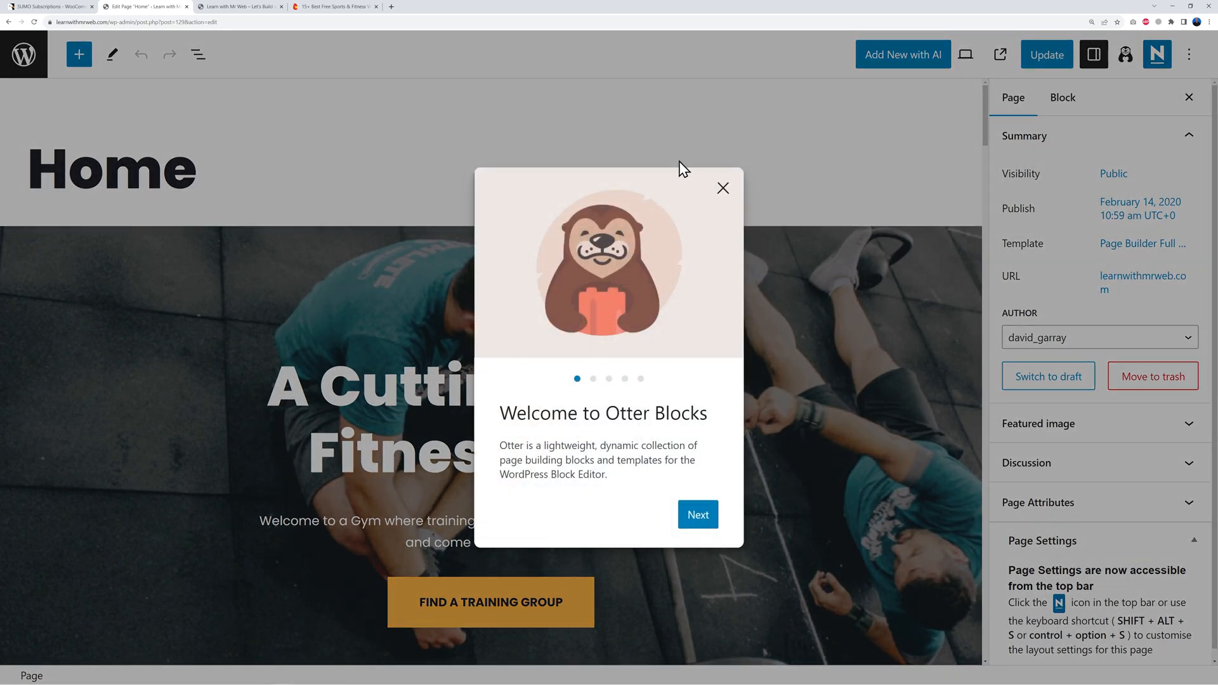
{"action": "left_click", "coordinate": [719, 189]}
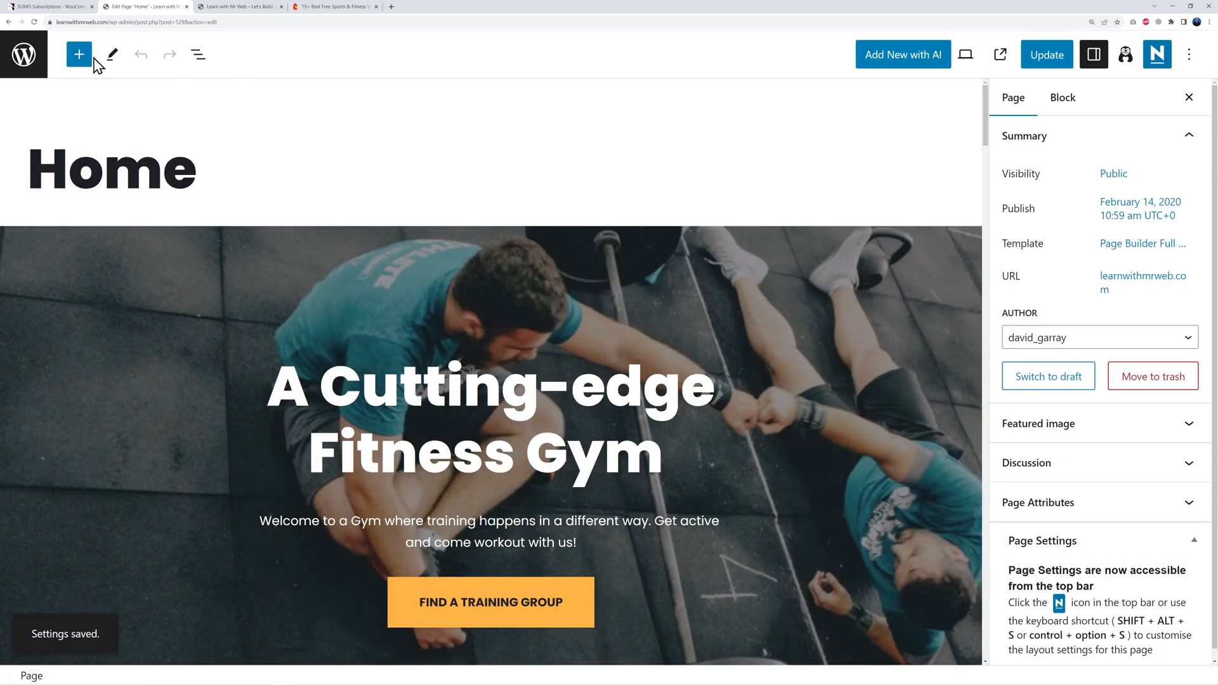
{"action": "left_click", "coordinate": [24, 54]}
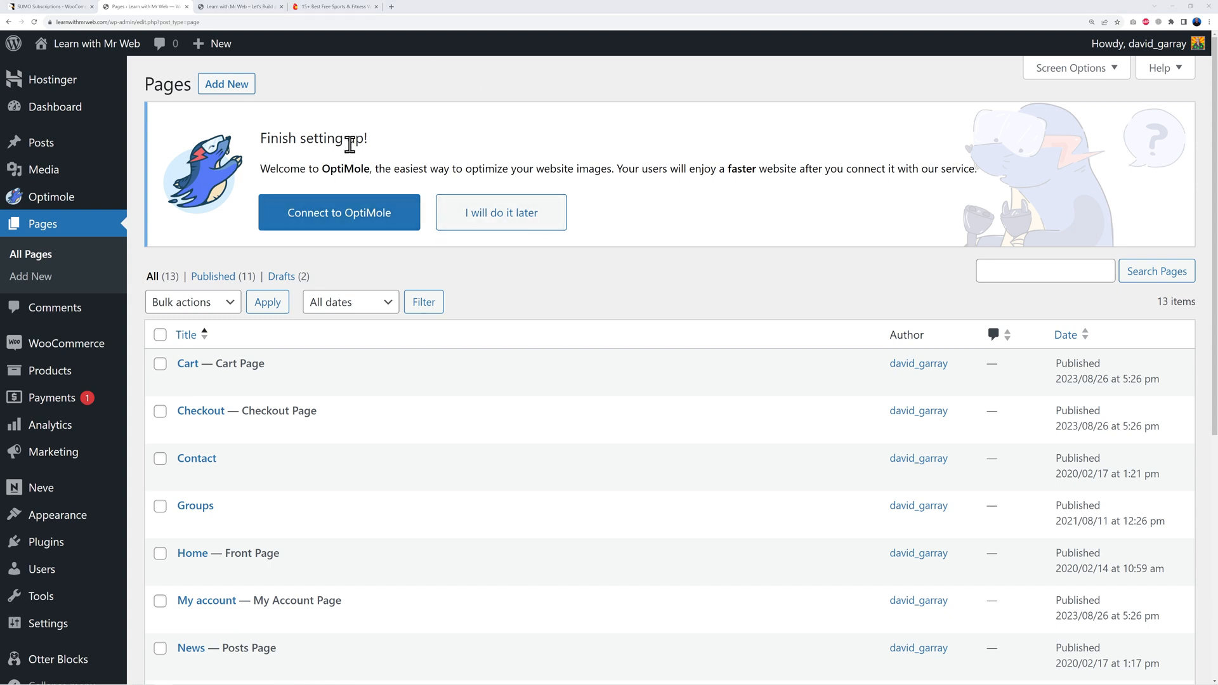
{"action": "left_click", "coordinate": [514, 217]}
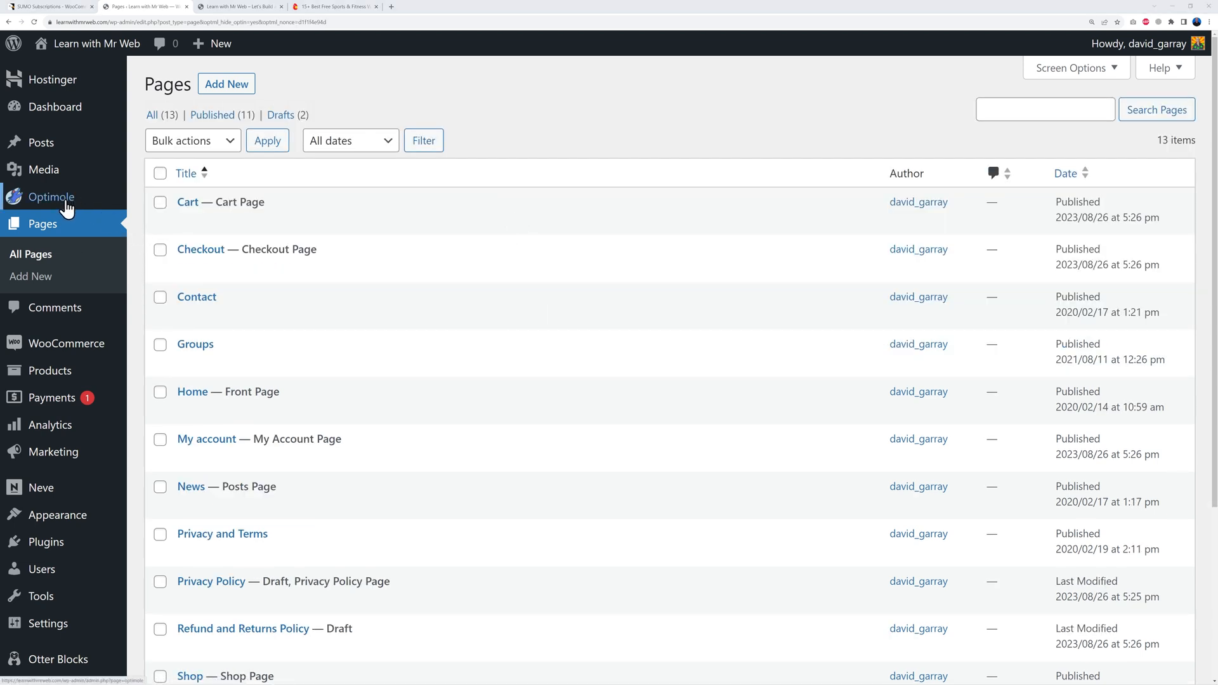
Step: Deactivate Optimole from Installed Plugins without giving a reason, then delete it
{"action": "mouse_move", "coordinate": [49, 544]}
{"action": "left_click", "coordinate": [151, 549]}
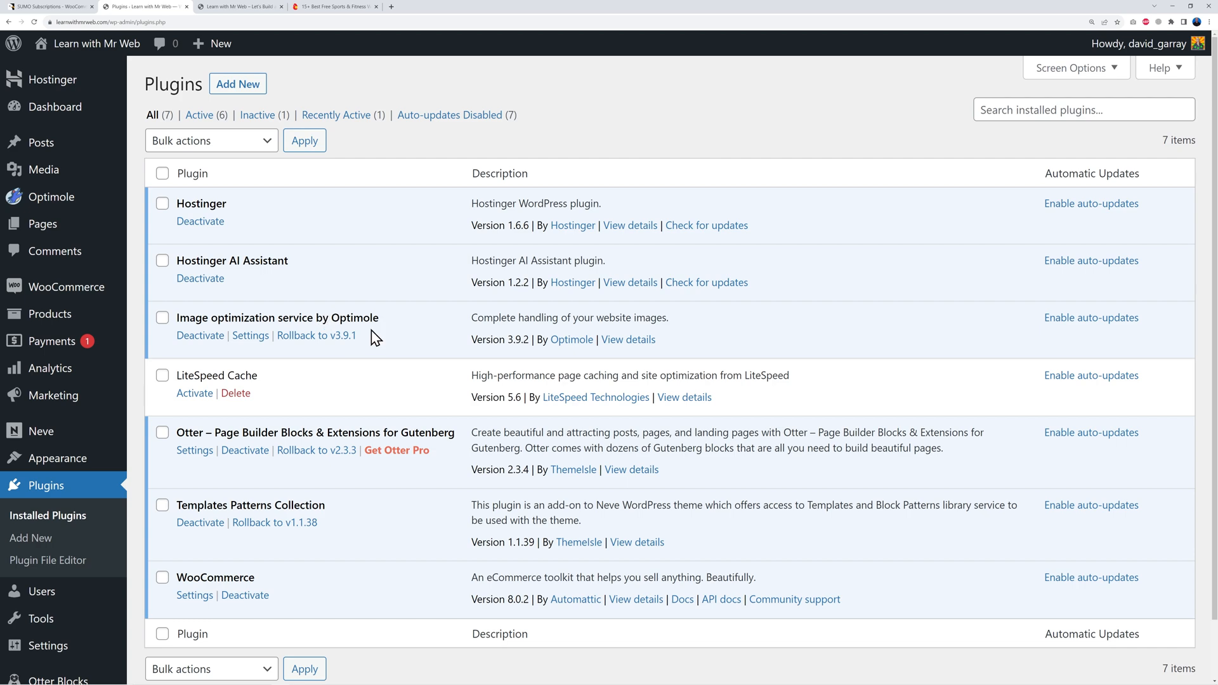
{"action": "left_click", "coordinate": [200, 335]}
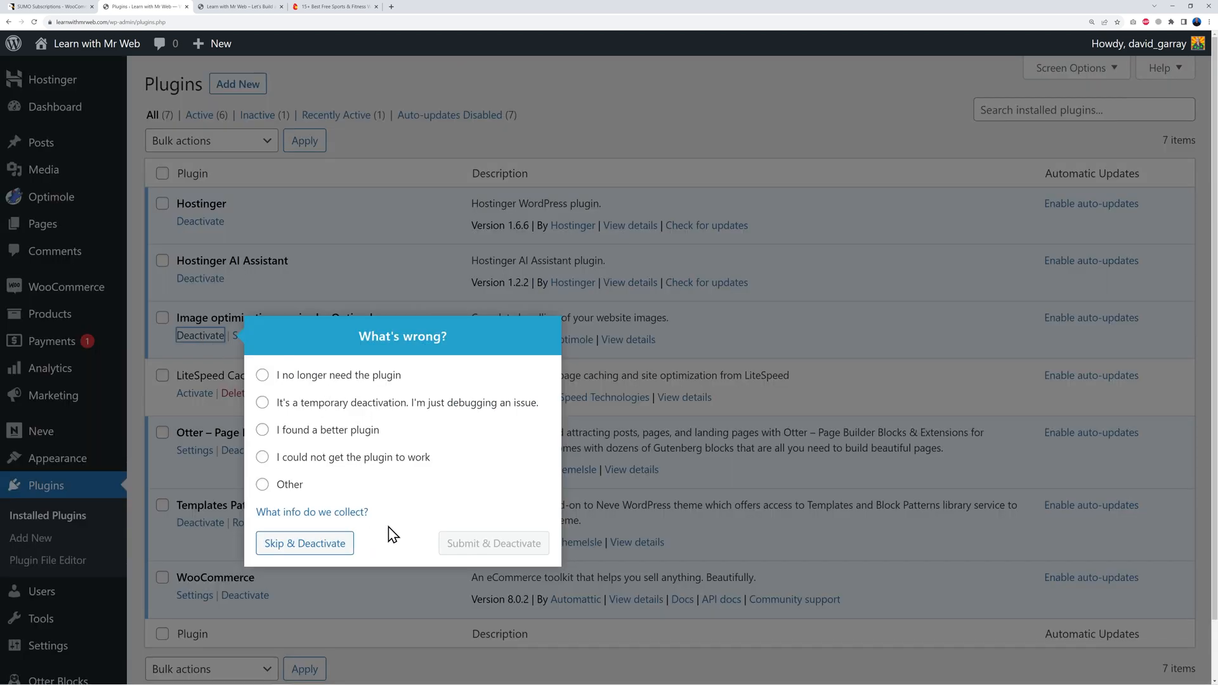
{"action": "left_click", "coordinate": [331, 553]}
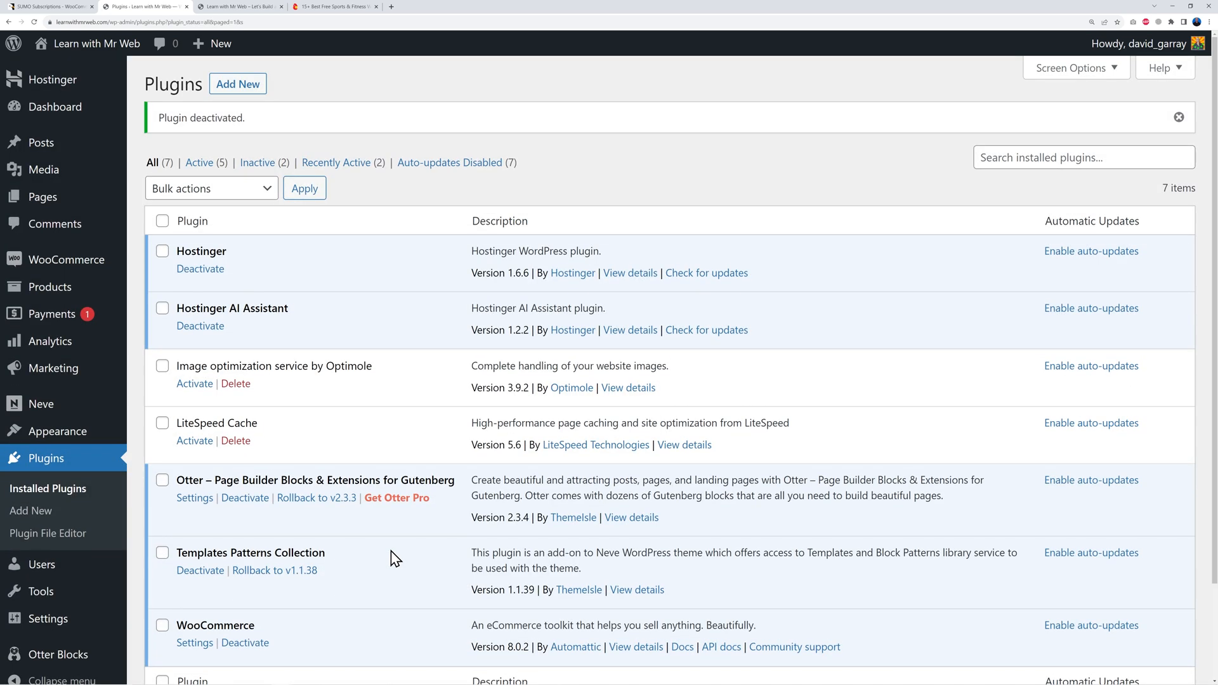
{"action": "left_click", "coordinate": [235, 384]}
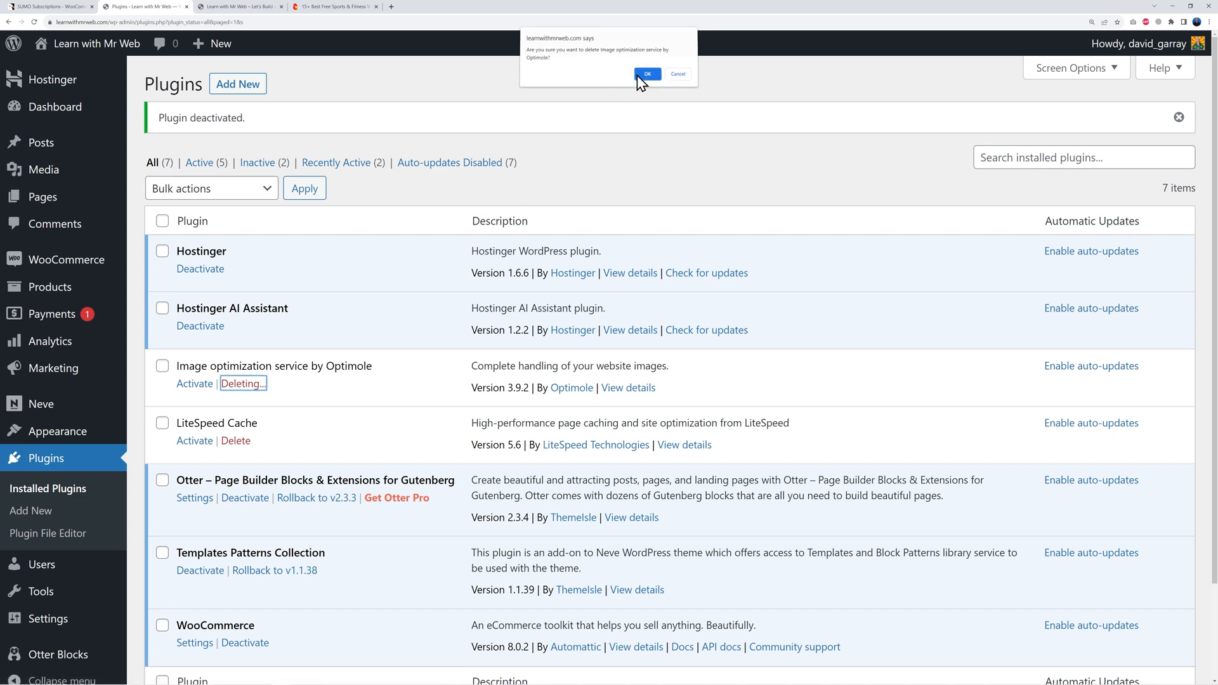
{"action": "left_click", "coordinate": [642, 76]}
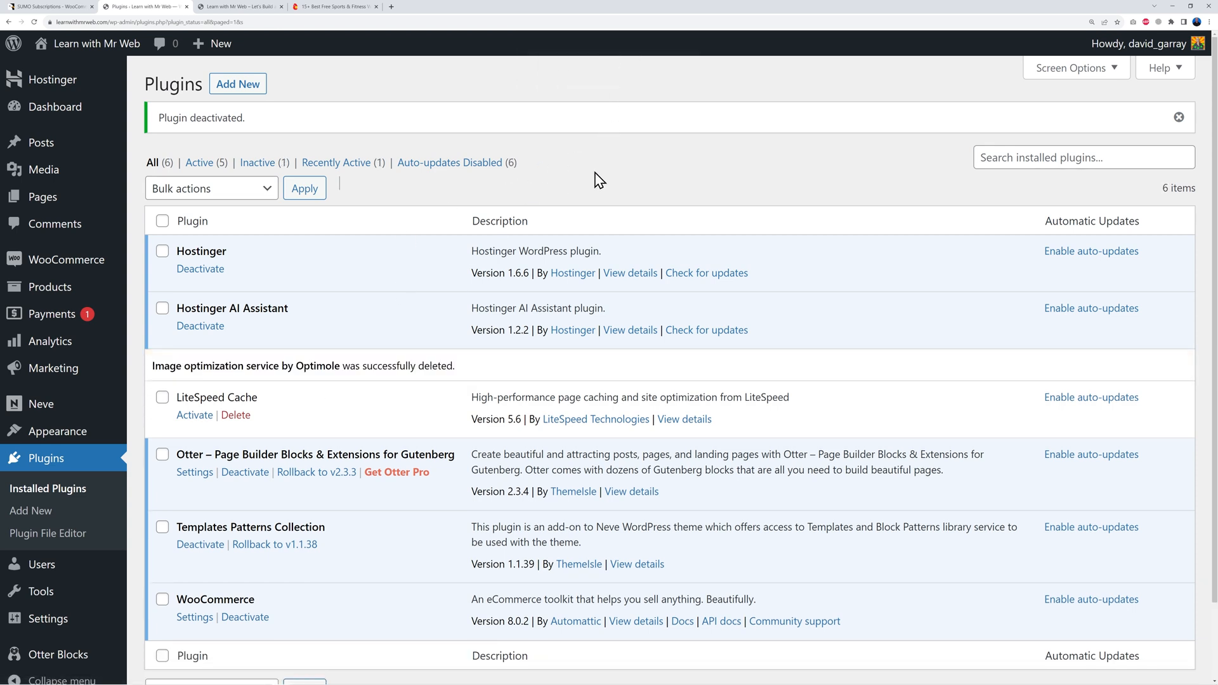
Step: Reload the site's front page to show the gym design and scroll down it
{"action": "left_click", "coordinate": [220, 8]}
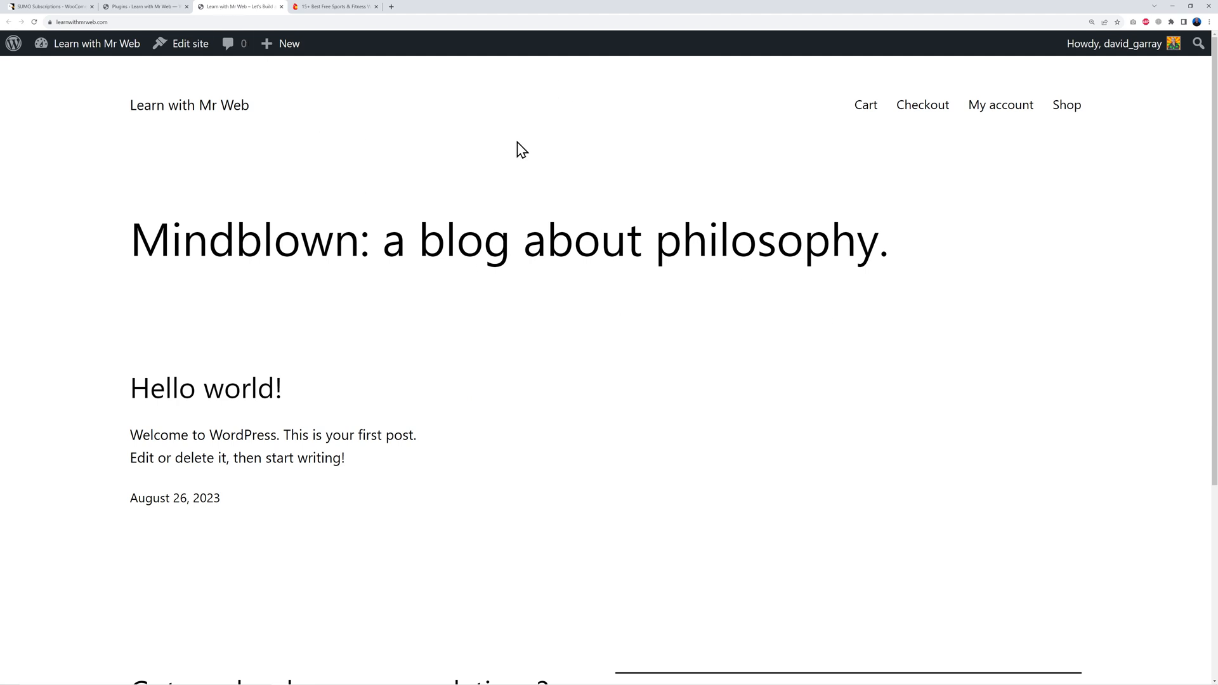
{"action": "left_click", "coordinate": [34, 21]}
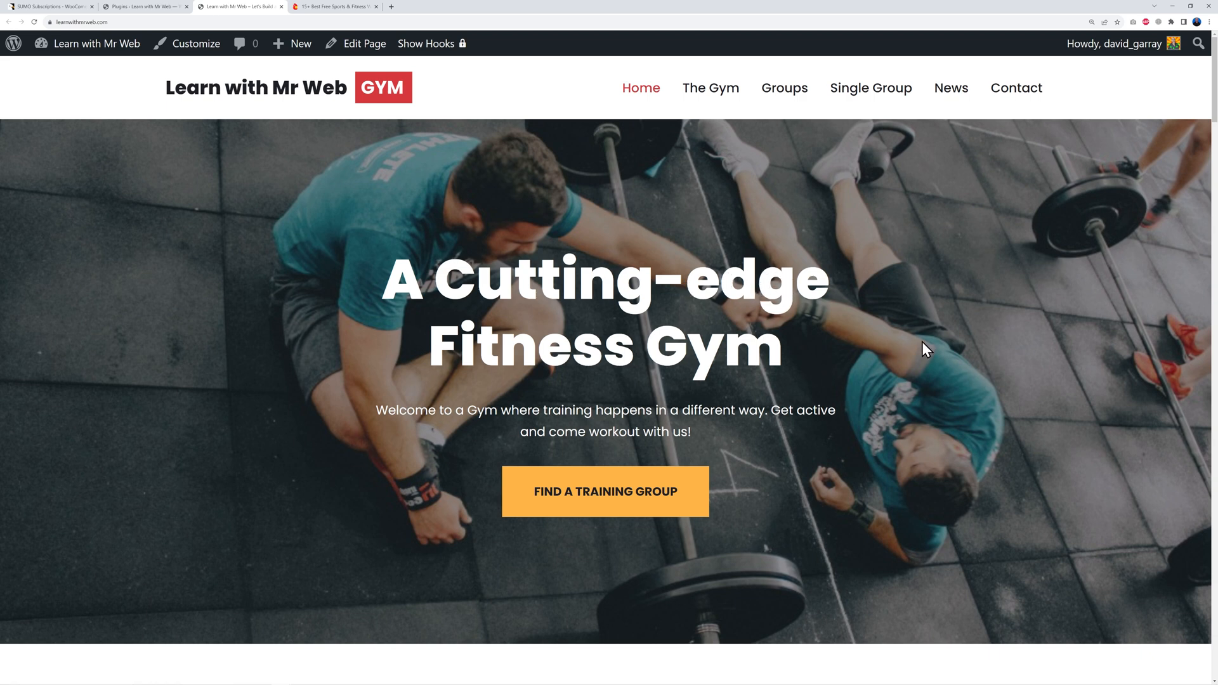
{"action": "scroll", "coordinate": [1025, 358], "scroll_direction": "down", "scroll_amount": 10}
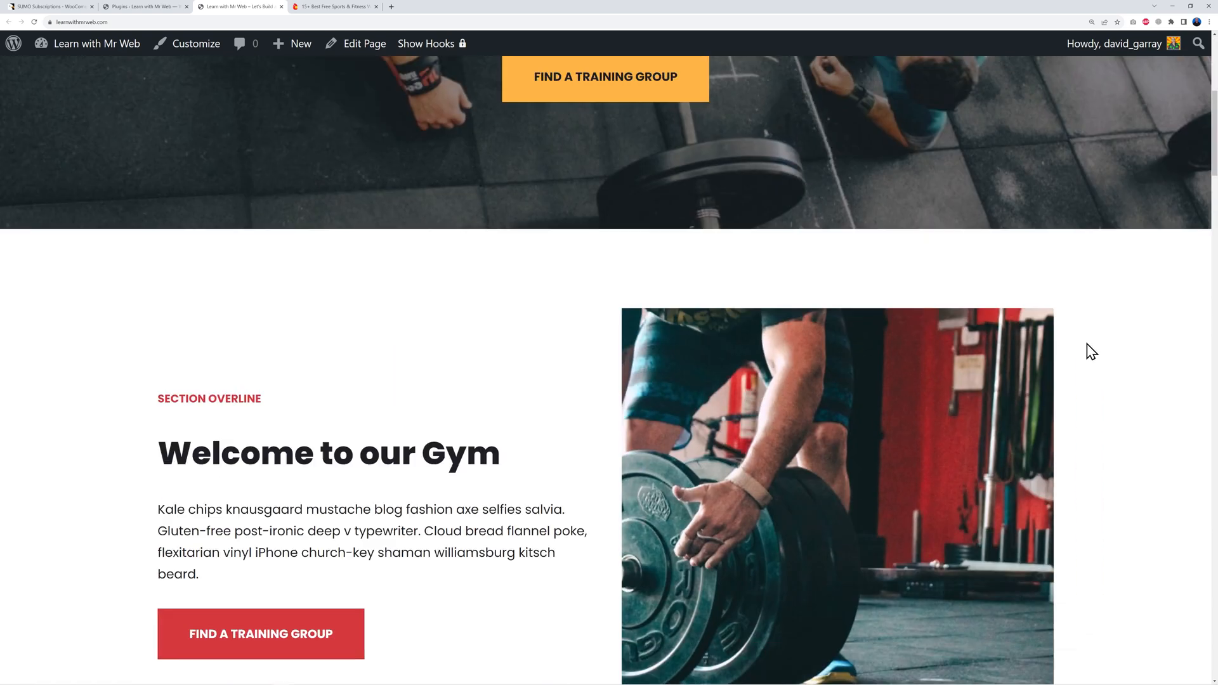
{"action": "scroll", "coordinate": [1126, 346], "scroll_direction": "down", "scroll_amount": 15}
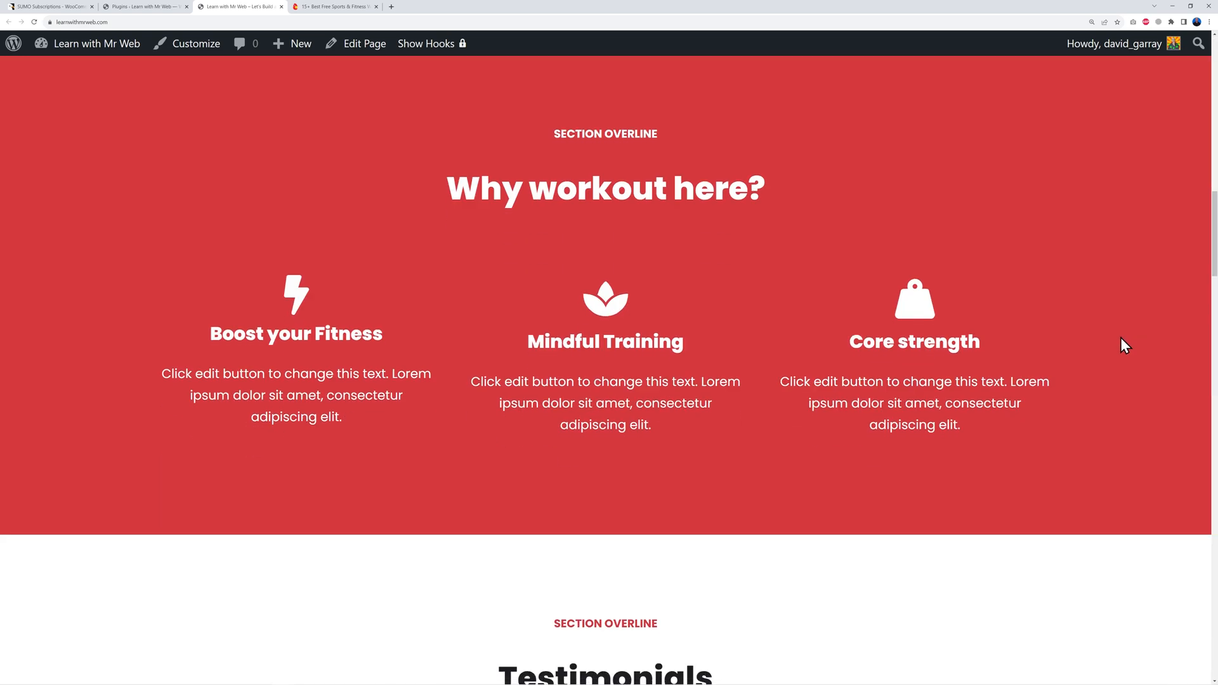
{"action": "scroll", "coordinate": [1124, 346], "scroll_direction": "down", "scroll_amount": 10}
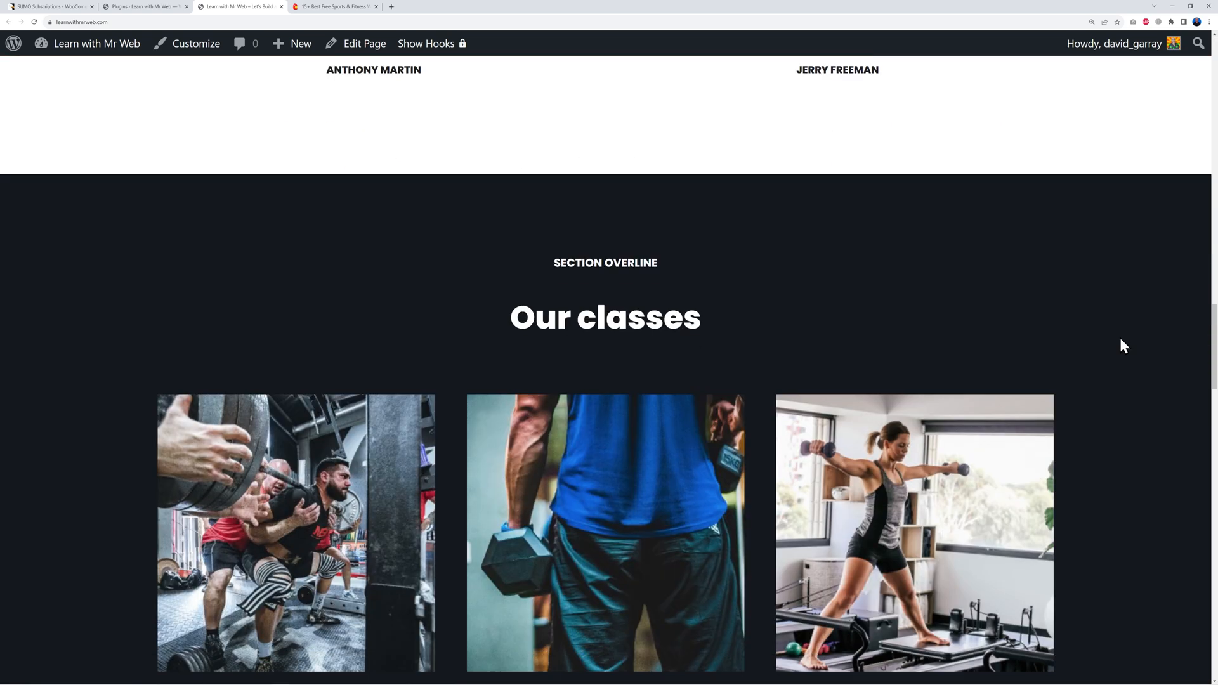
{"action": "scroll", "coordinate": [1120, 339], "scroll_direction": "up", "scroll_amount": 3}
{"action": "scroll", "coordinate": [1120, 339], "scroll_direction": "down", "scroll_amount": 1}
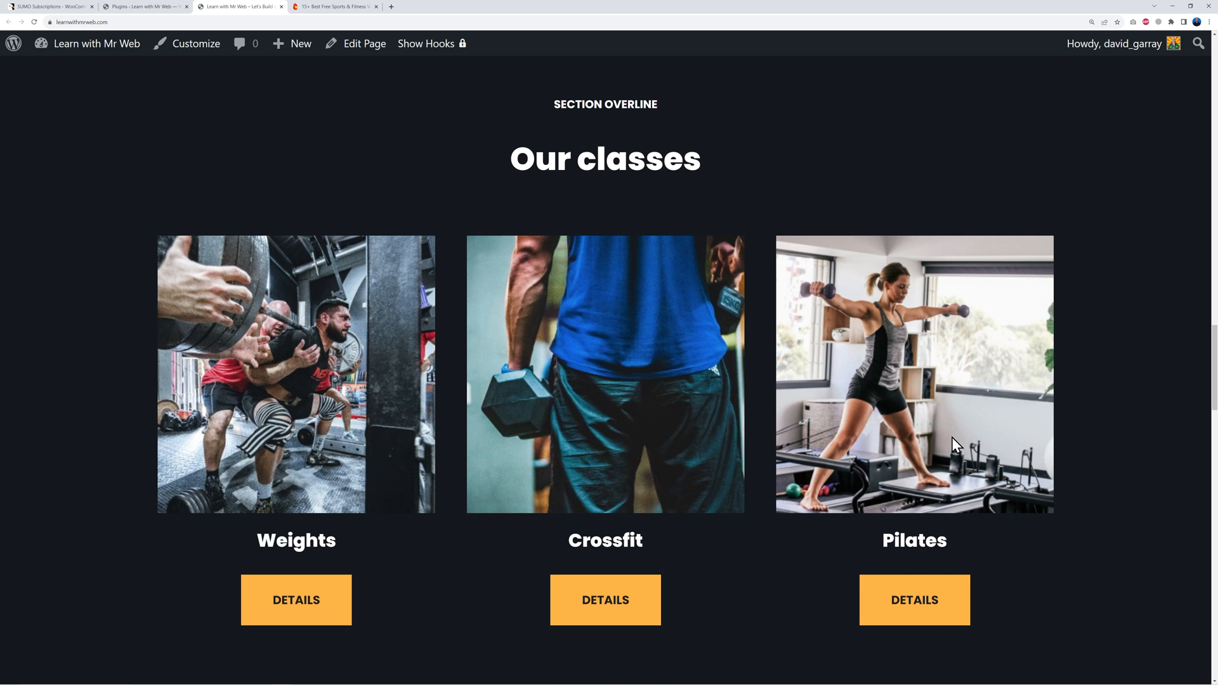
Step: Scroll the gym homepage to the footer and back, then return to the plugins tab
{"action": "scroll", "coordinate": [1123, 427], "scroll_direction": "down", "scroll_amount": 10}
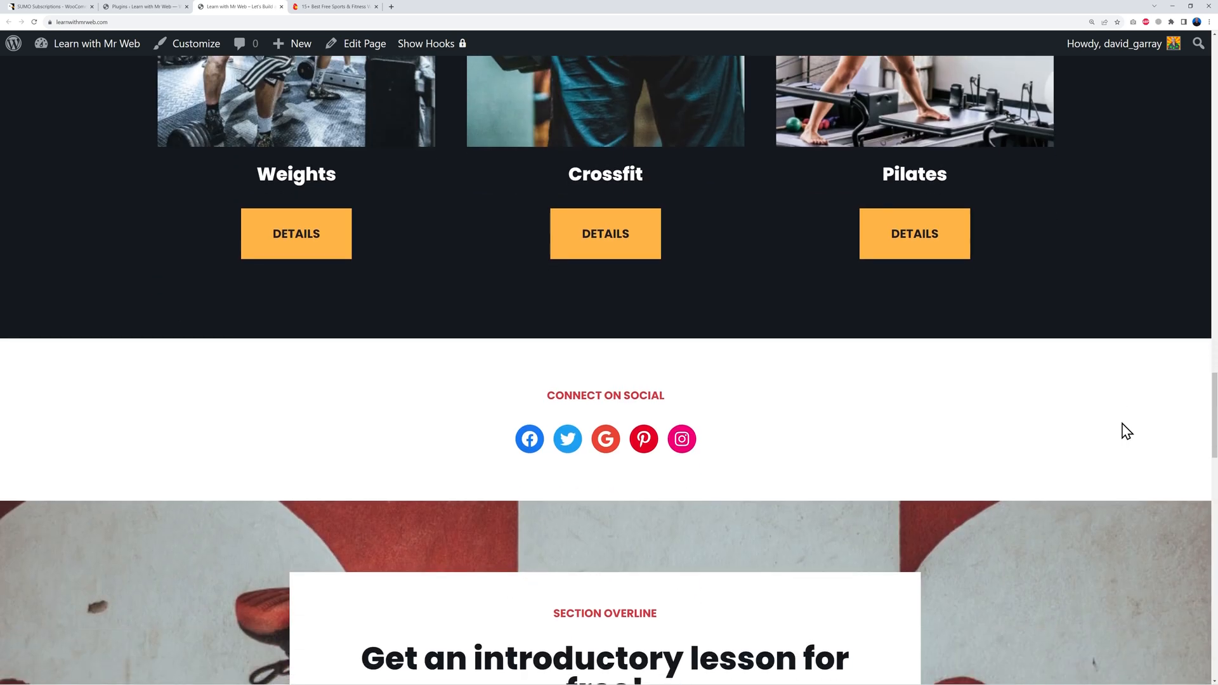
{"action": "scroll", "coordinate": [1123, 431], "scroll_direction": "down", "scroll_amount": 10}
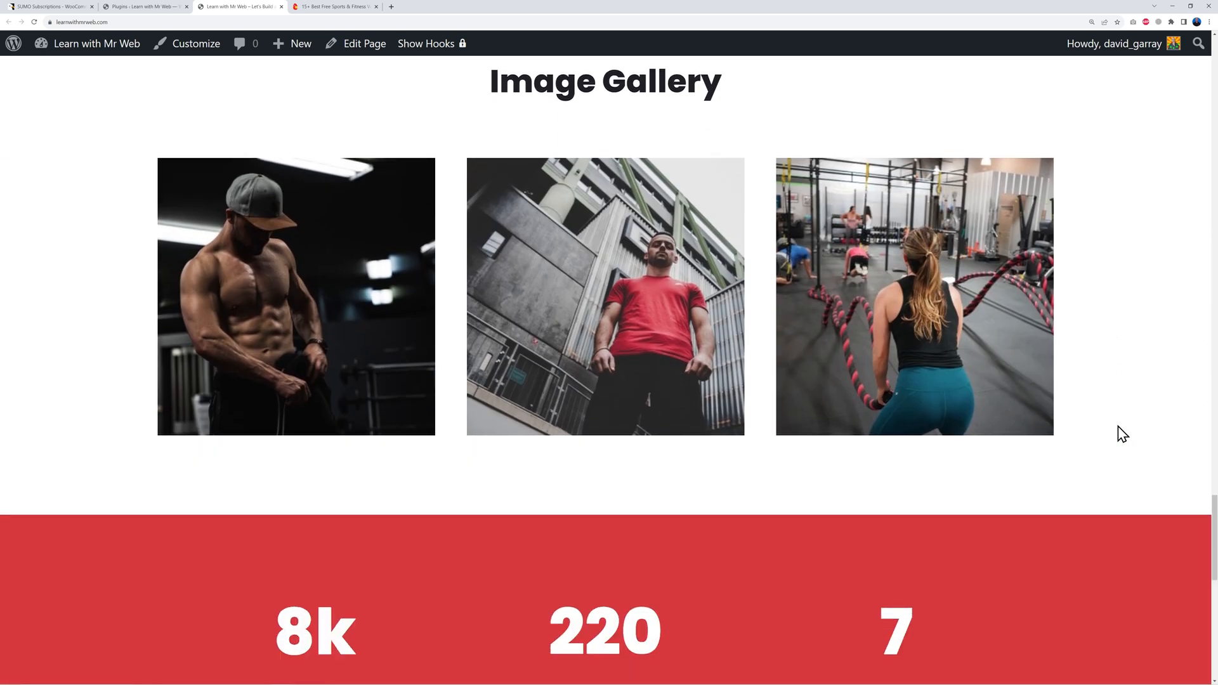
{"action": "scroll", "coordinate": [1123, 435], "scroll_direction": "down", "scroll_amount": 10}
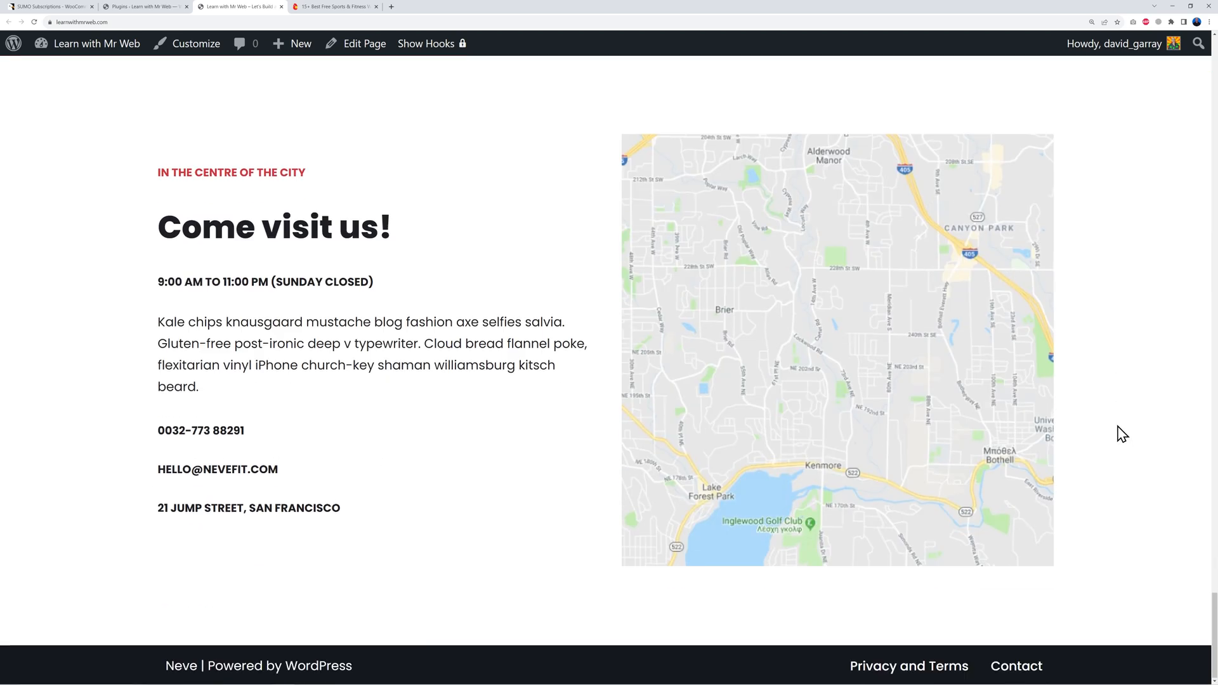
{"action": "scroll", "coordinate": [1121, 434], "scroll_direction": "up", "scroll_amount": 20}
{"action": "scroll", "coordinate": [511, 400], "scroll_direction": "down", "scroll_amount": 1}
{"action": "scroll", "coordinate": [507, 394], "scroll_direction": "up", "scroll_amount": 1}
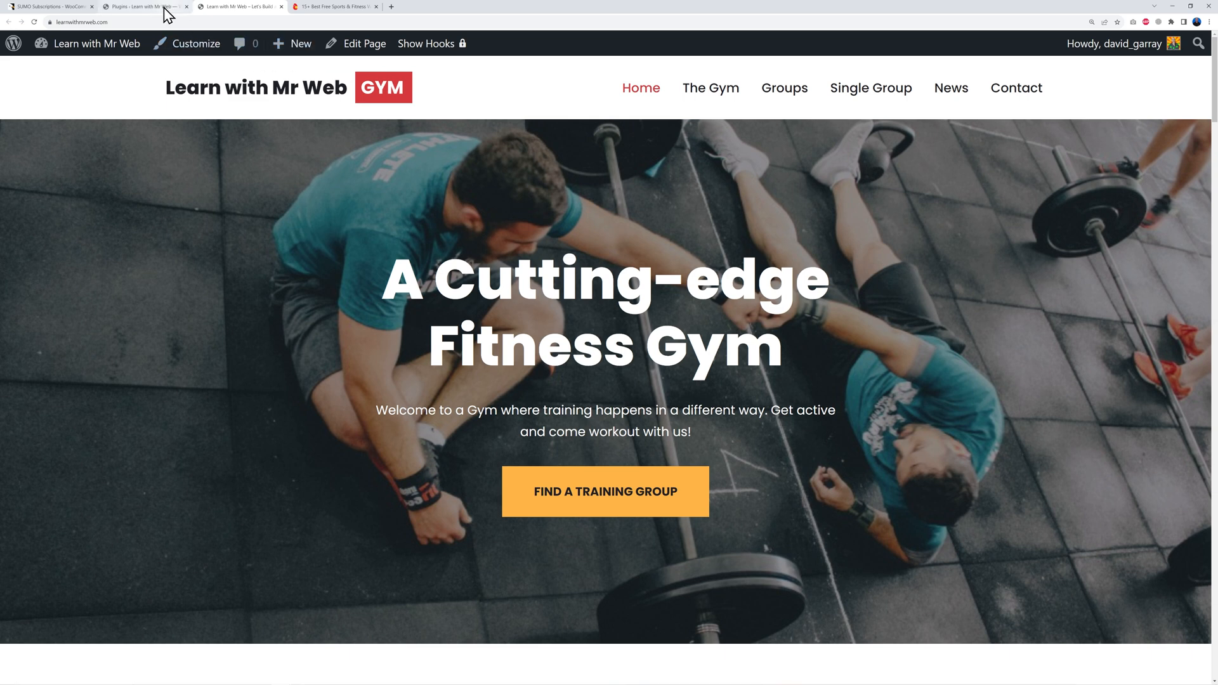
{"action": "left_click", "coordinate": [60, 7]}
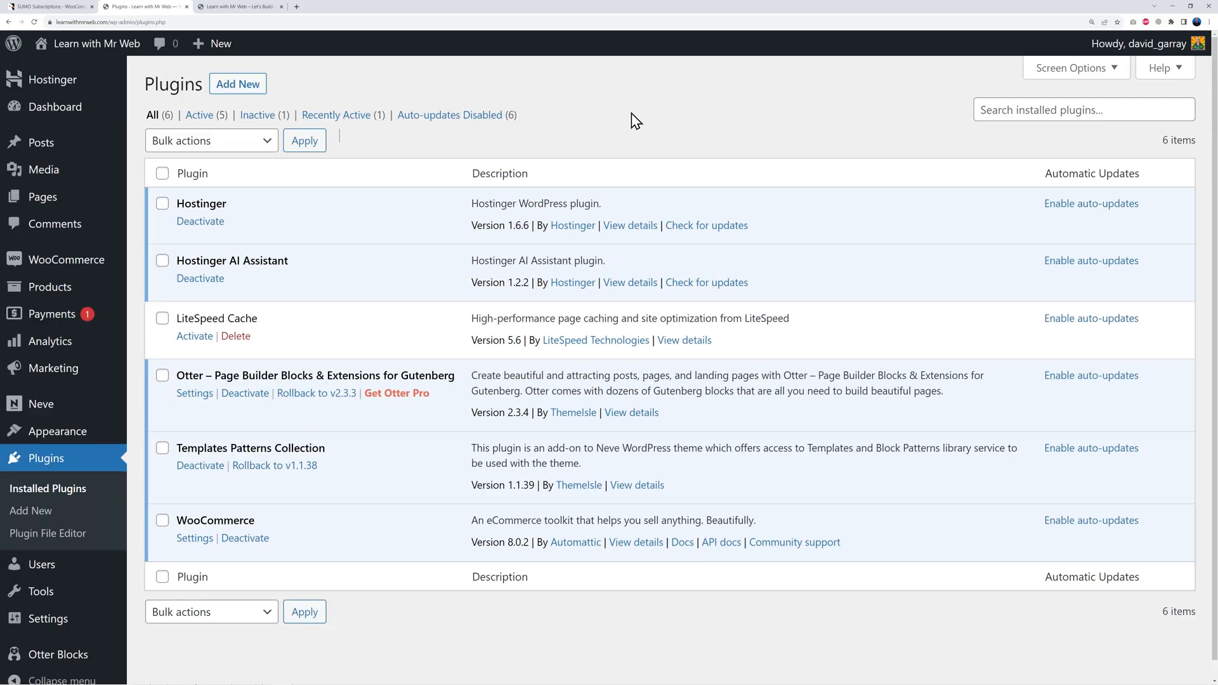
Step: Upload sumosubscriptions.zip as a new plugin, install it, and activate SUMO Subscriptions
{"action": "left_click", "coordinate": [240, 87]}
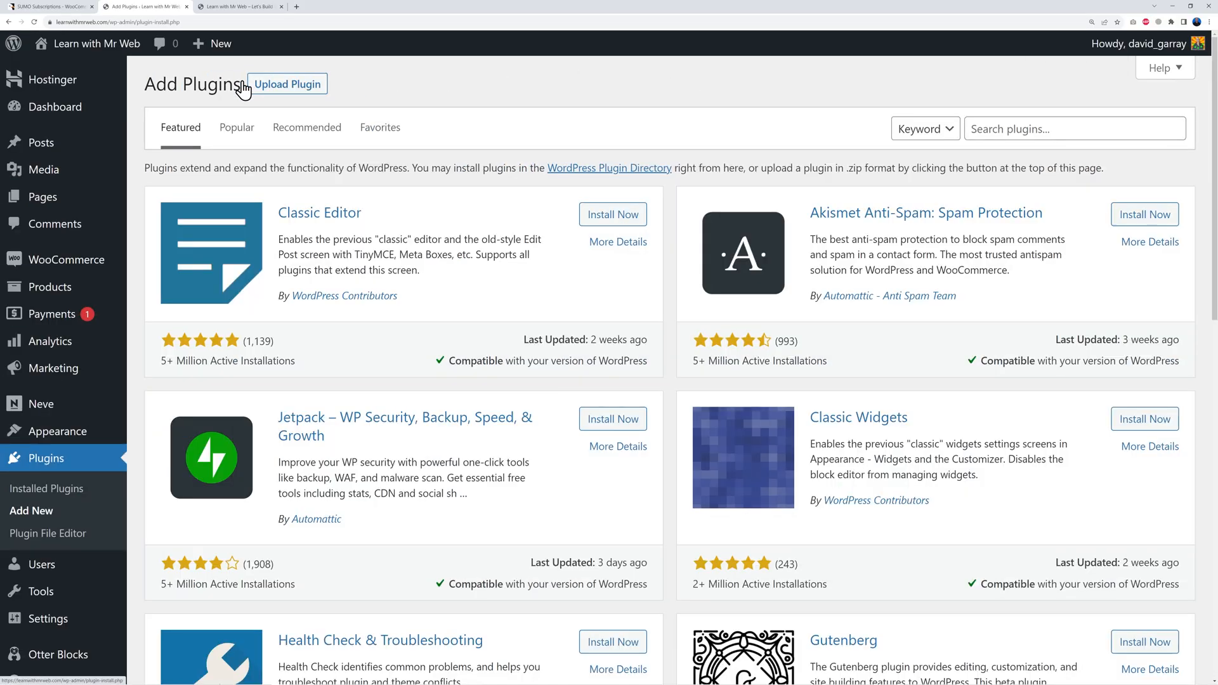
{"action": "left_click", "coordinate": [305, 92]}
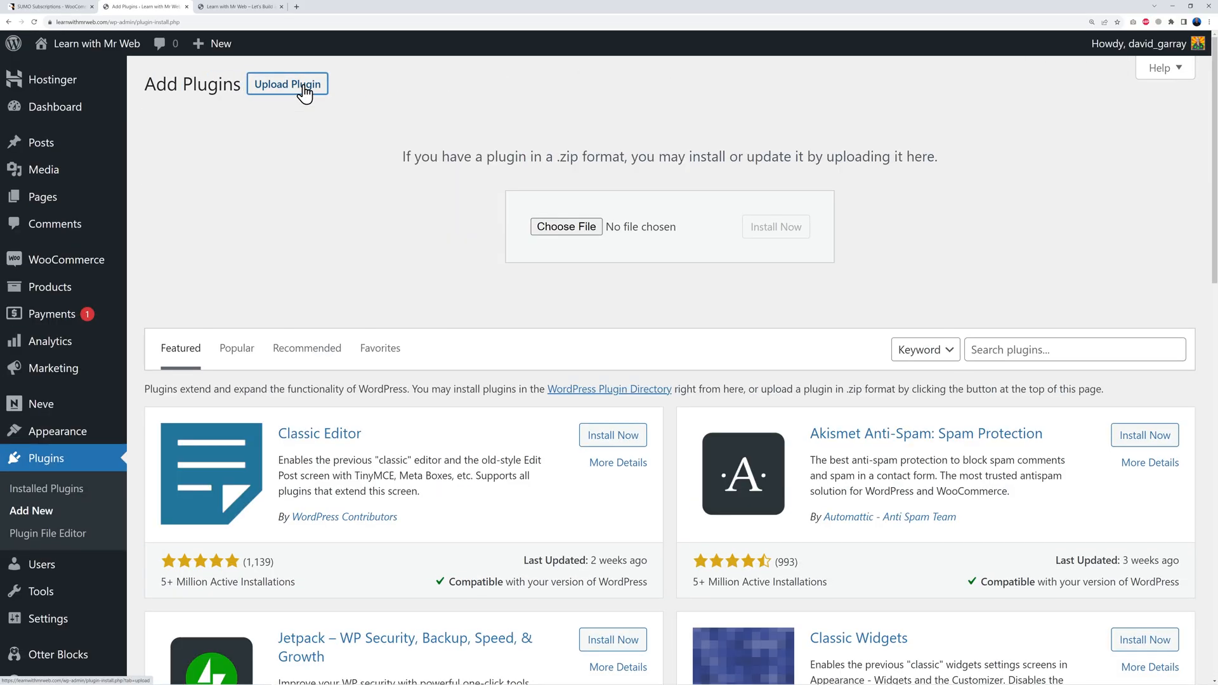
{"action": "left_click", "coordinate": [559, 229]}
{"action": "left_click", "coordinate": [119, 76]}
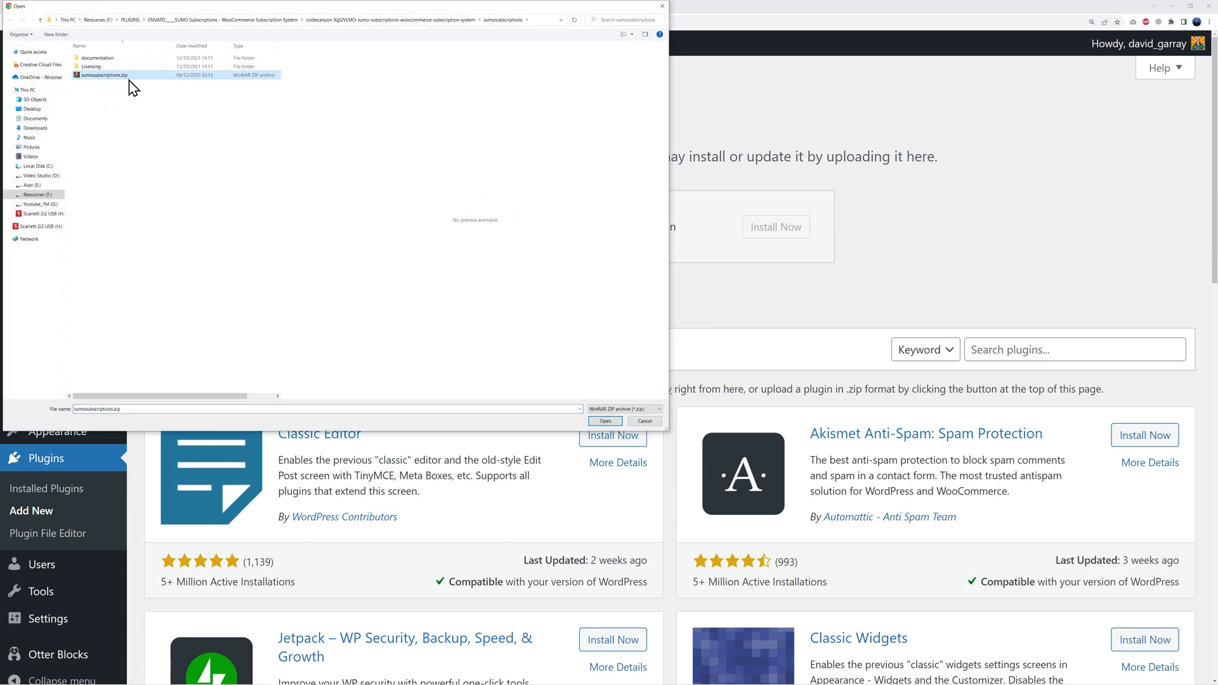
{"action": "left_click", "coordinate": [607, 421]}
{"action": "left_click", "coordinate": [785, 229]}
{"action": "left_click", "coordinate": [214, 204]}
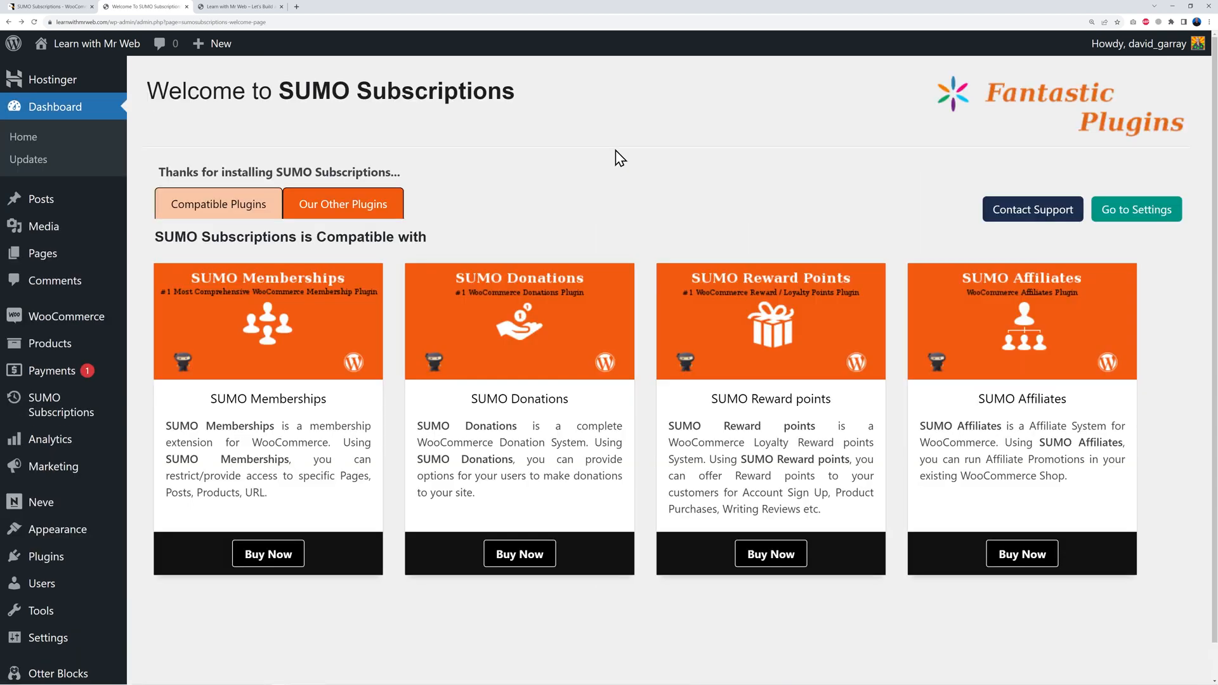
Step: From Products > All Products, choose Create Product to start a blank product
{"action": "mouse_move", "coordinate": [73, 420]}
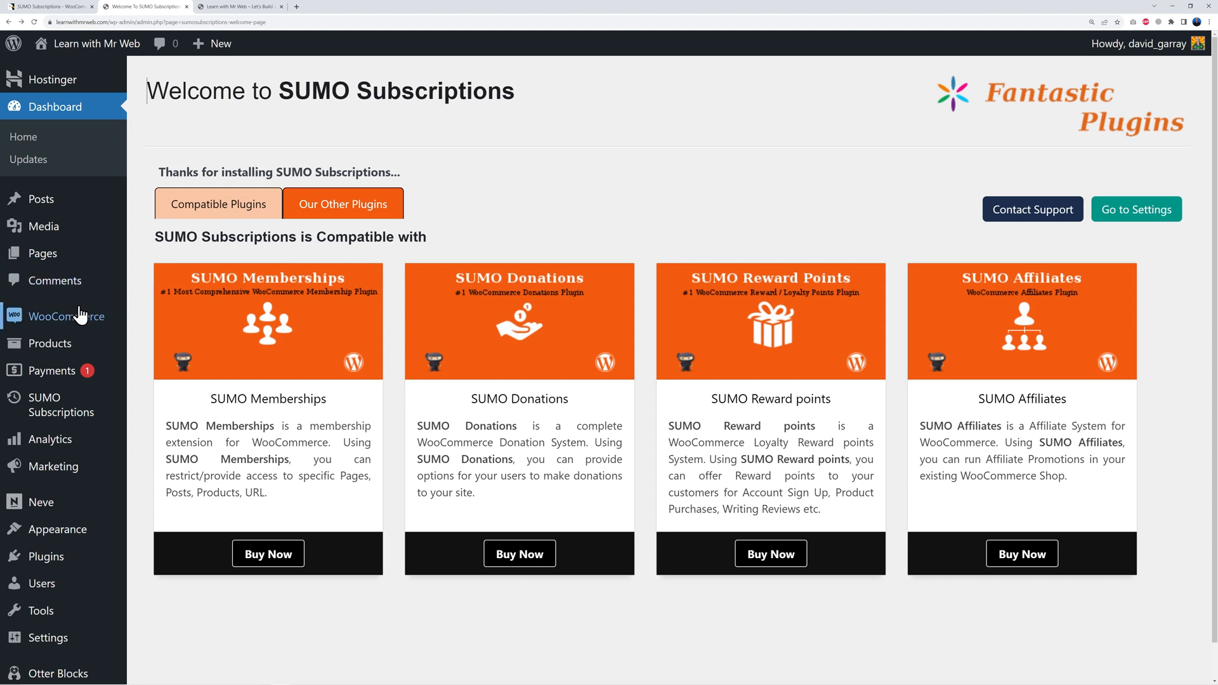
{"action": "mouse_move", "coordinate": [62, 346]}
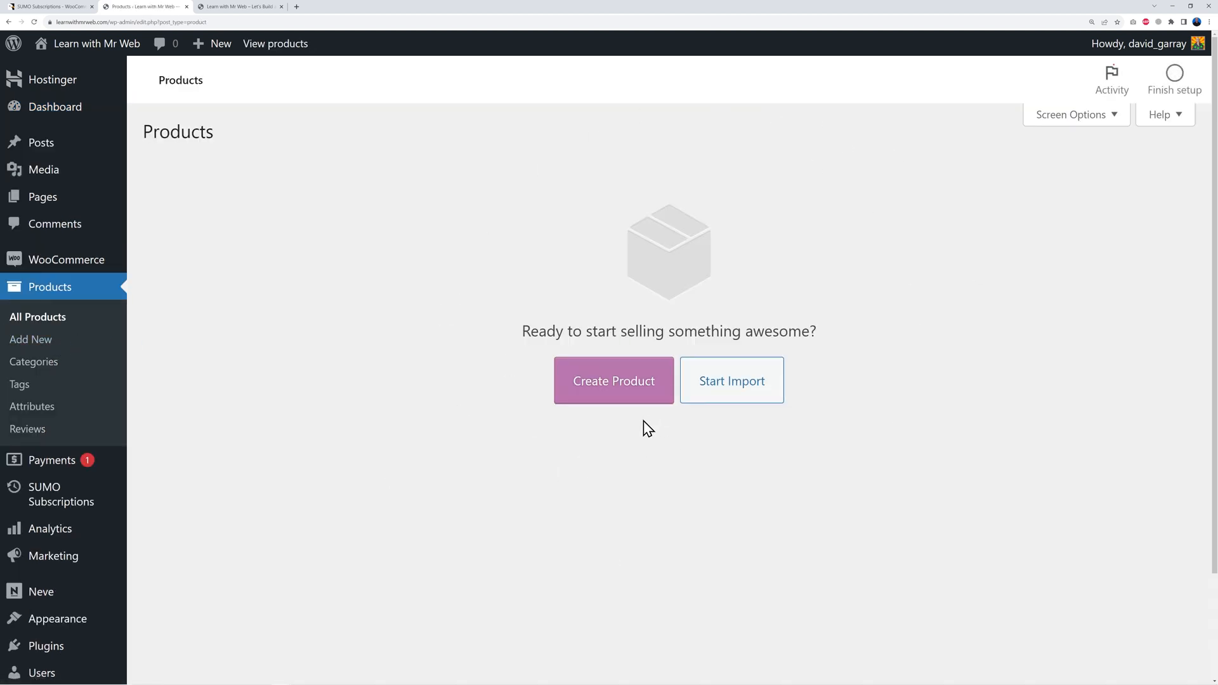
{"action": "left_click", "coordinate": [617, 398]}
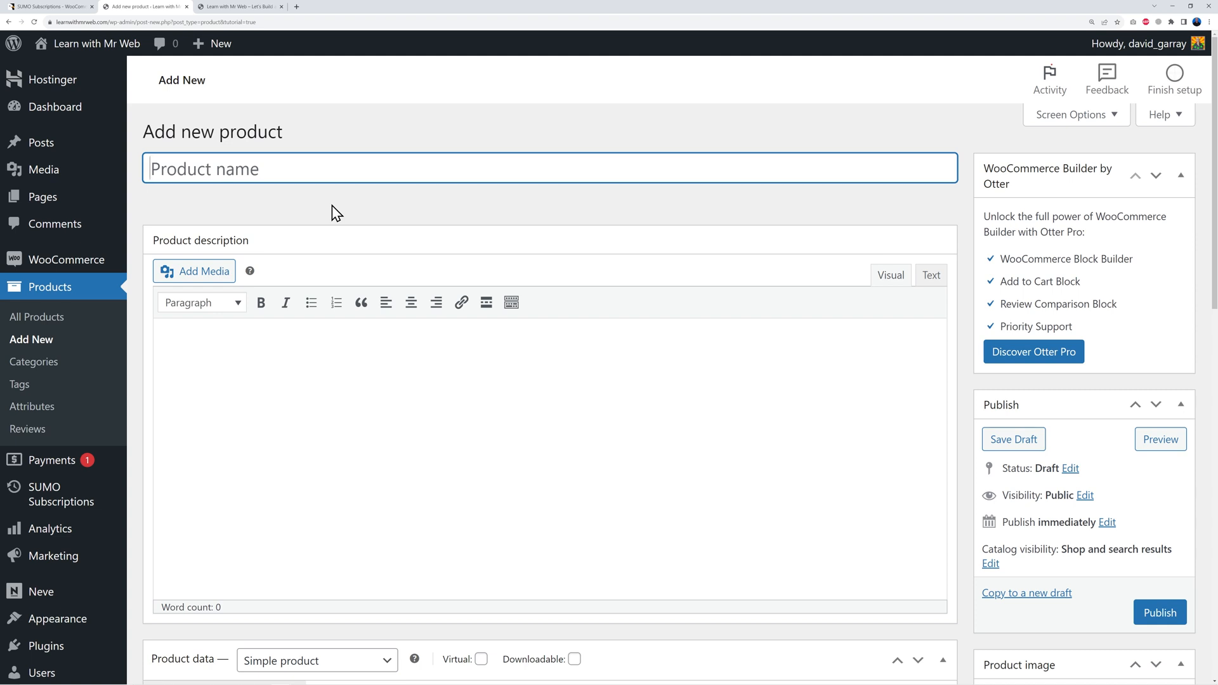
Step: Name the product '3 Months Subscription' and paste its gym-access description
{"action": "type", "text": "3 Months Subscription"}
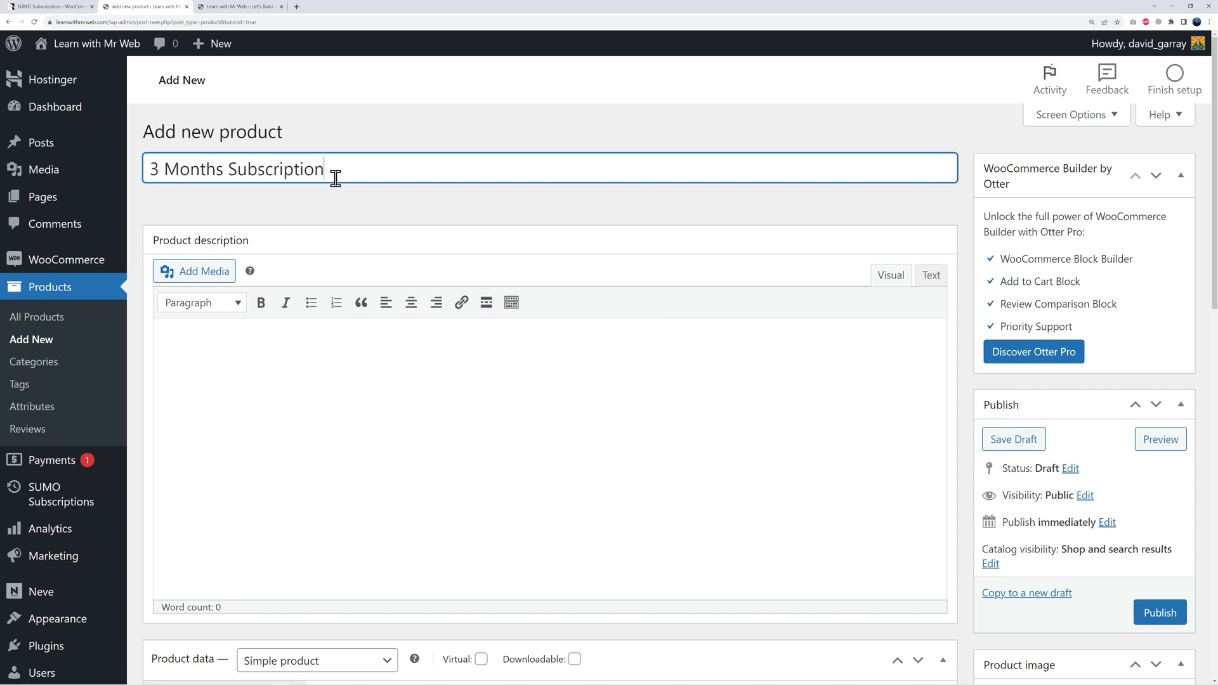
{"action": "left_click", "coordinate": [317, 409]}
{"action": "type", "text": "Get access to our Gym Club for 3 months."}
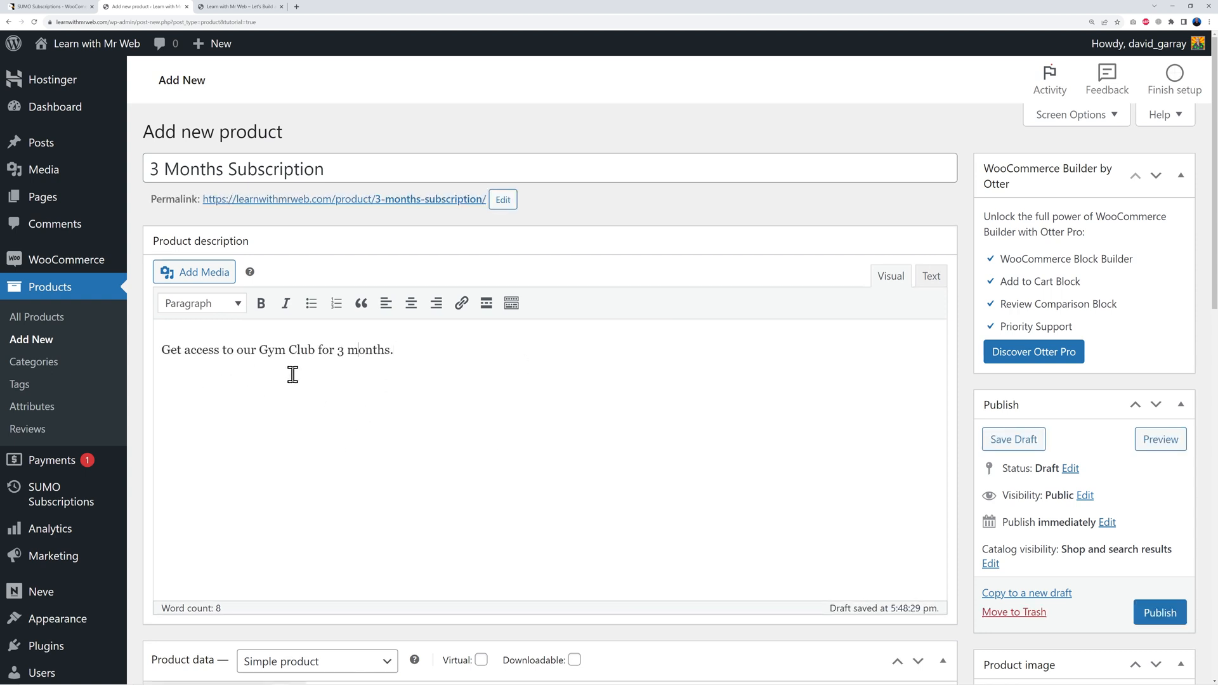
{"action": "scroll", "coordinate": [916, 384], "scroll_direction": "down", "scroll_amount": 6}
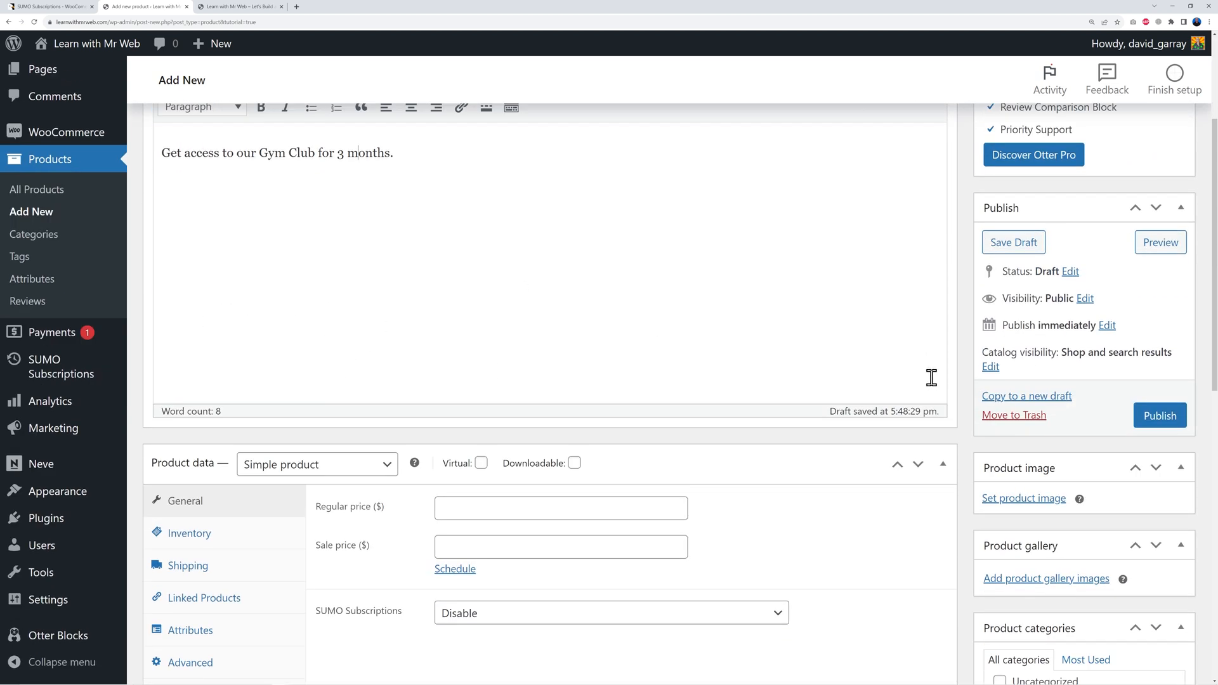
{"action": "scroll", "coordinate": [946, 388], "scroll_direction": "down", "scroll_amount": 1}
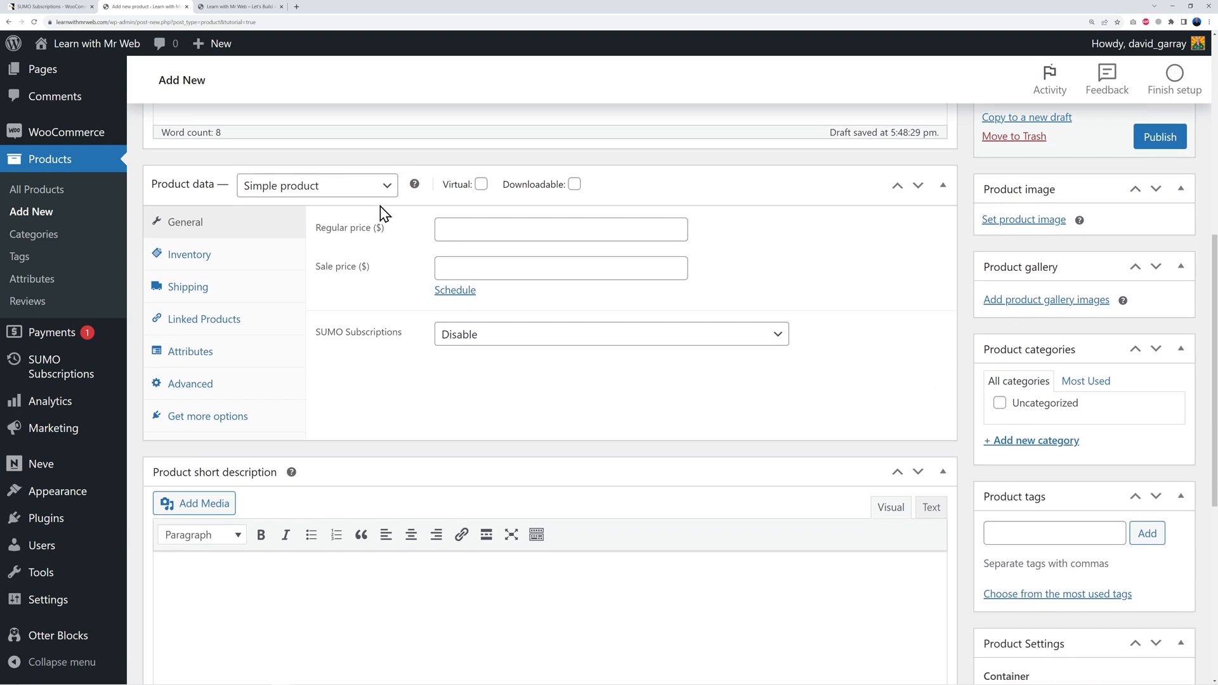
Step: Keep it a Simple product, mark it Virtual, and set regular price 99
{"action": "left_click", "coordinate": [368, 190]}
{"action": "left_click", "coordinate": [312, 222]}
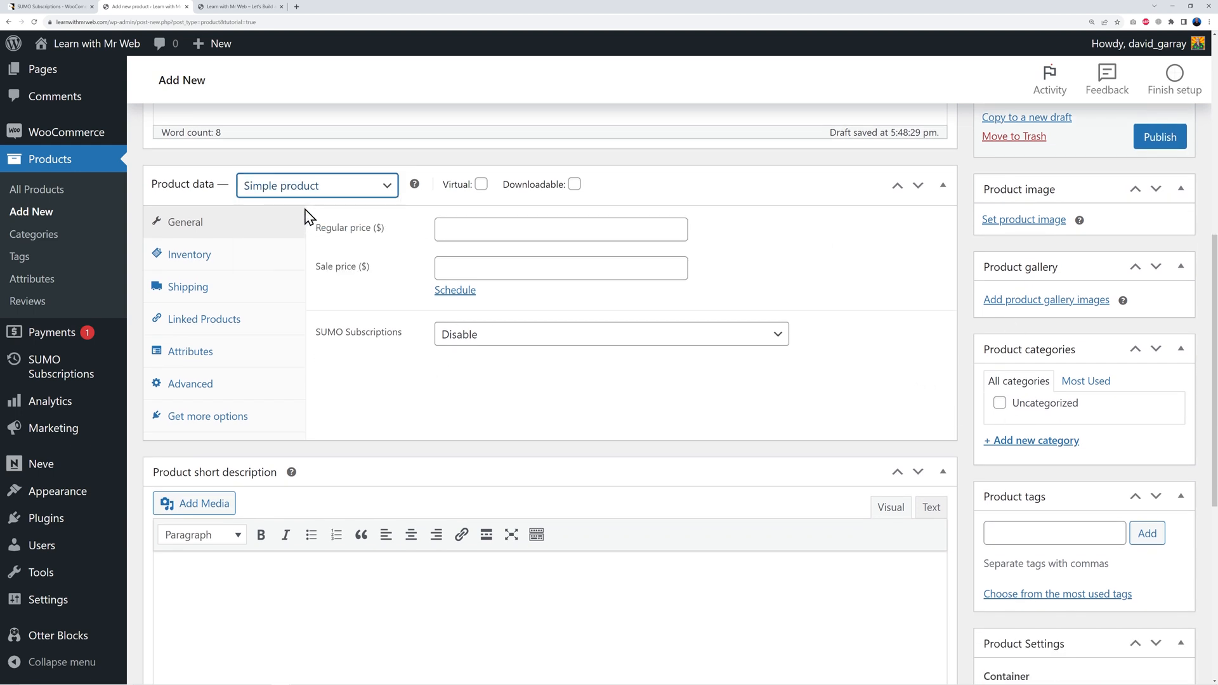
{"action": "left_click", "coordinate": [482, 185]}
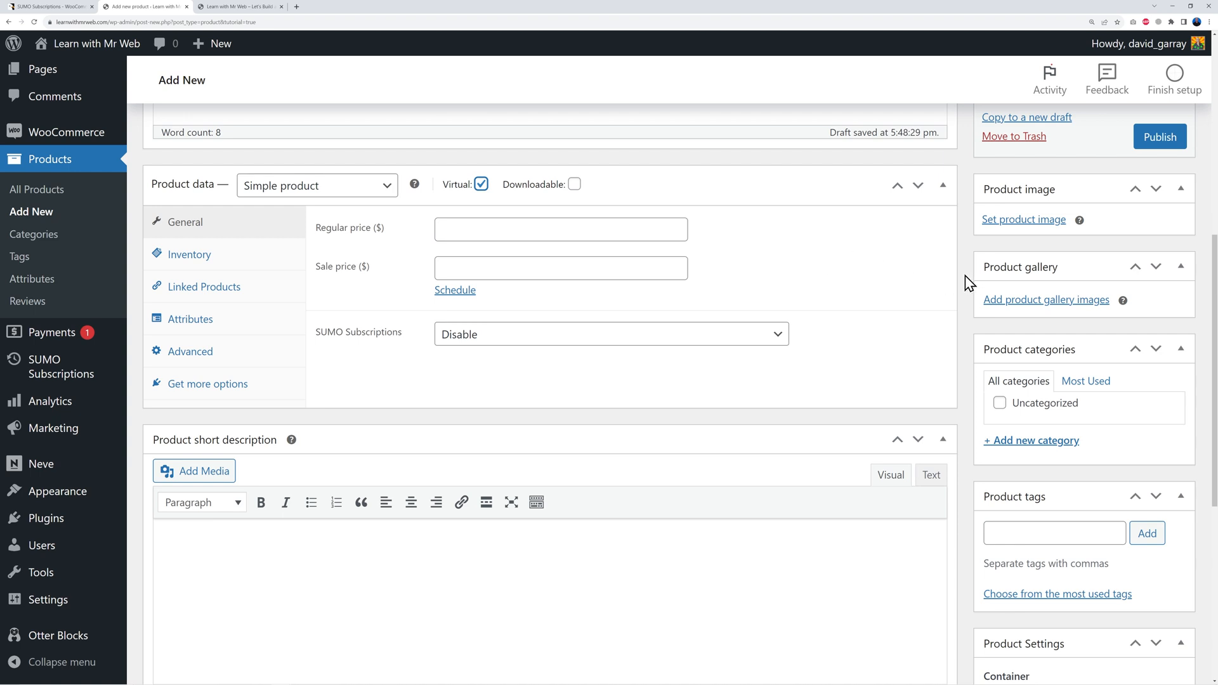
{"action": "left_click", "coordinate": [463, 232]}
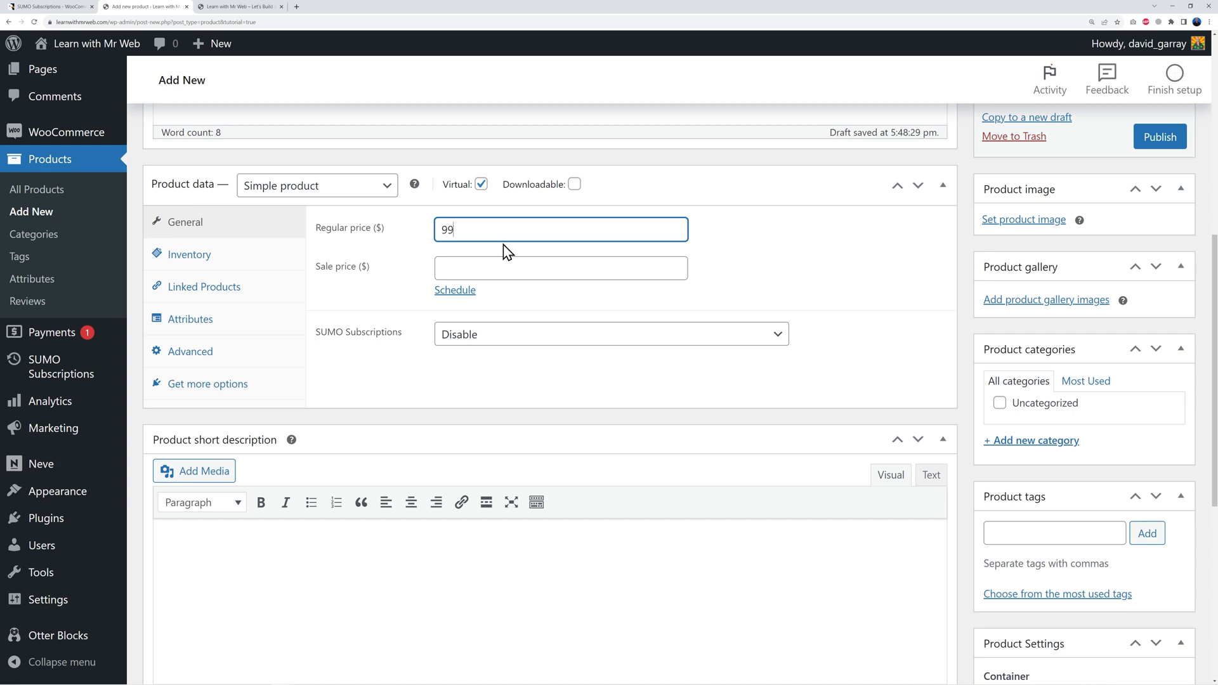
{"action": "left_click", "coordinate": [951, 283]}
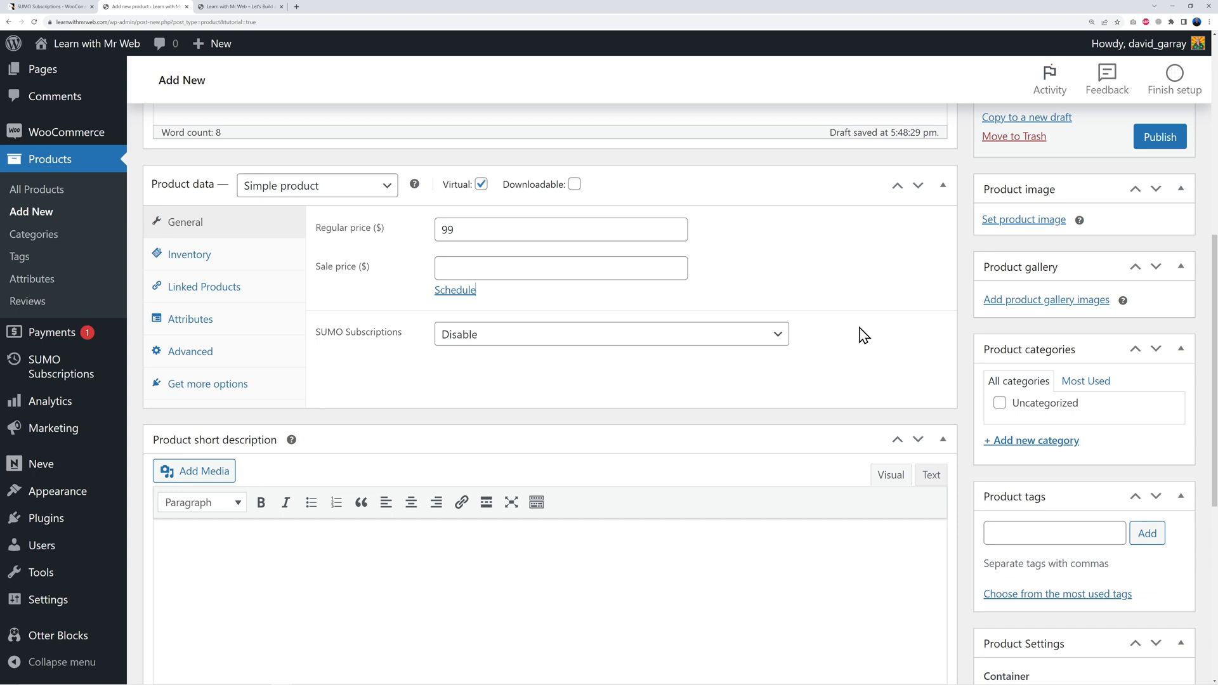
Step: Enable SUMO Subscriptions on the product with billing every 1 month
{"action": "left_click", "coordinate": [596, 349]}
{"action": "left_click", "coordinate": [516, 374]}
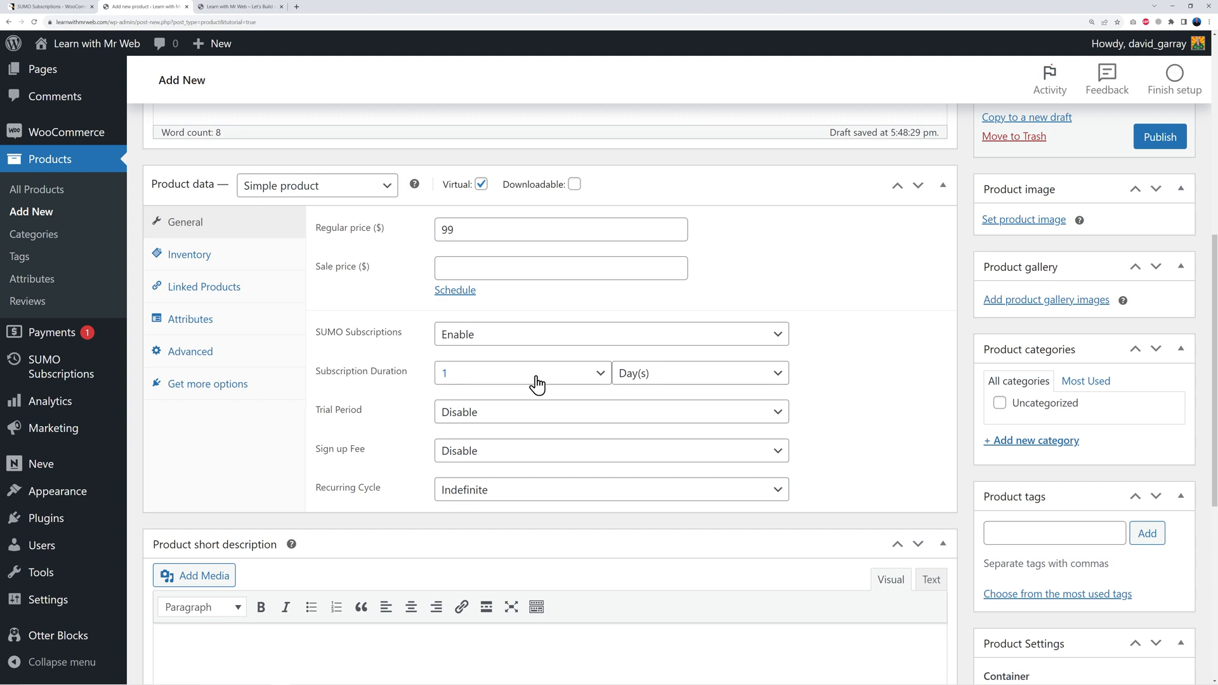
{"action": "left_click", "coordinate": [600, 379]}
{"action": "left_click", "coordinate": [598, 379]}
{"action": "left_click", "coordinate": [595, 378]}
{"action": "left_click", "coordinate": [595, 378]}
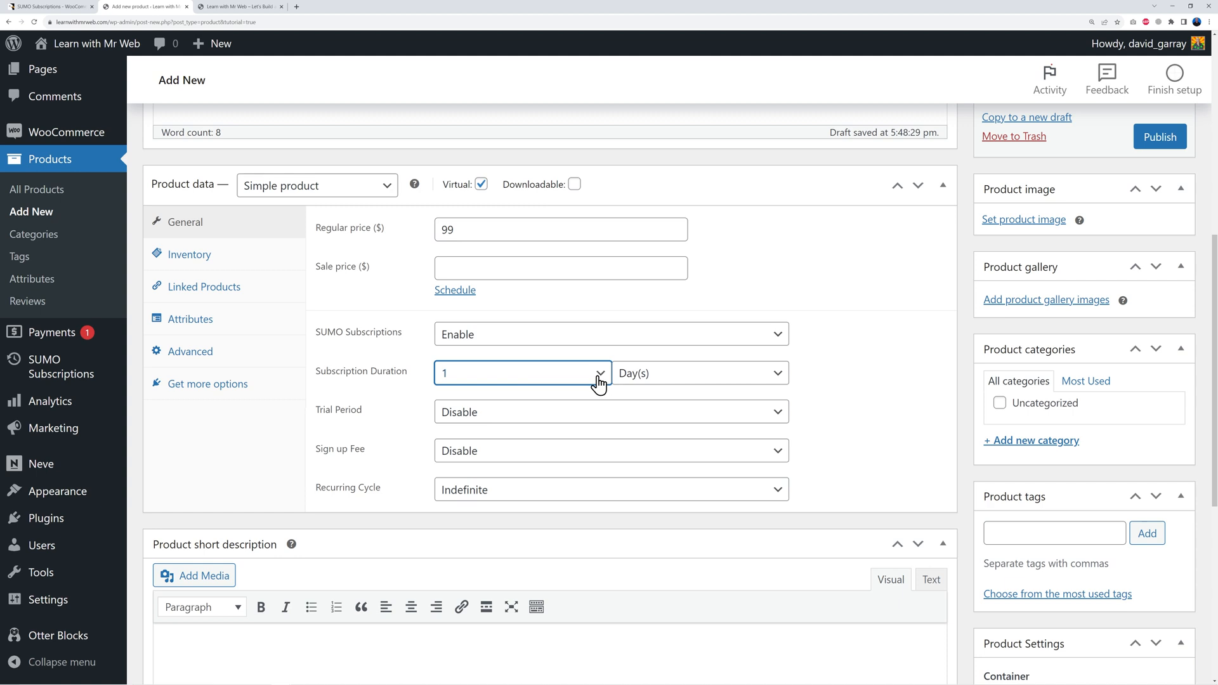
{"action": "left_click", "coordinate": [710, 377]}
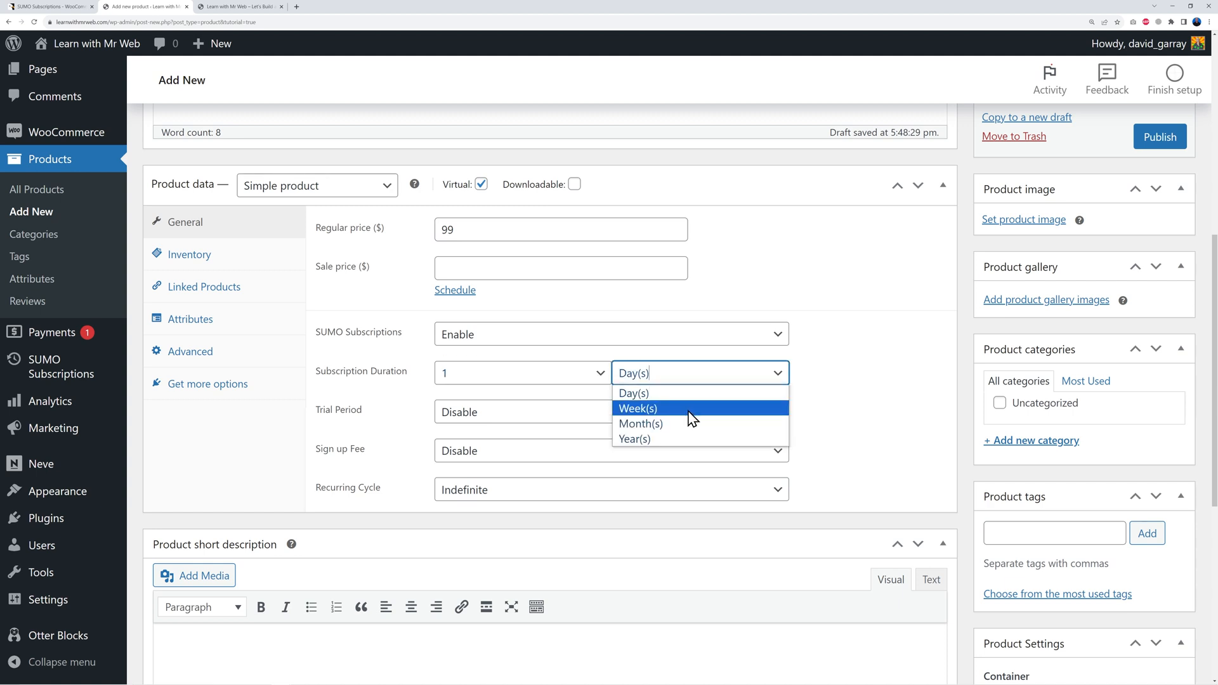
{"action": "left_click", "coordinate": [681, 425]}
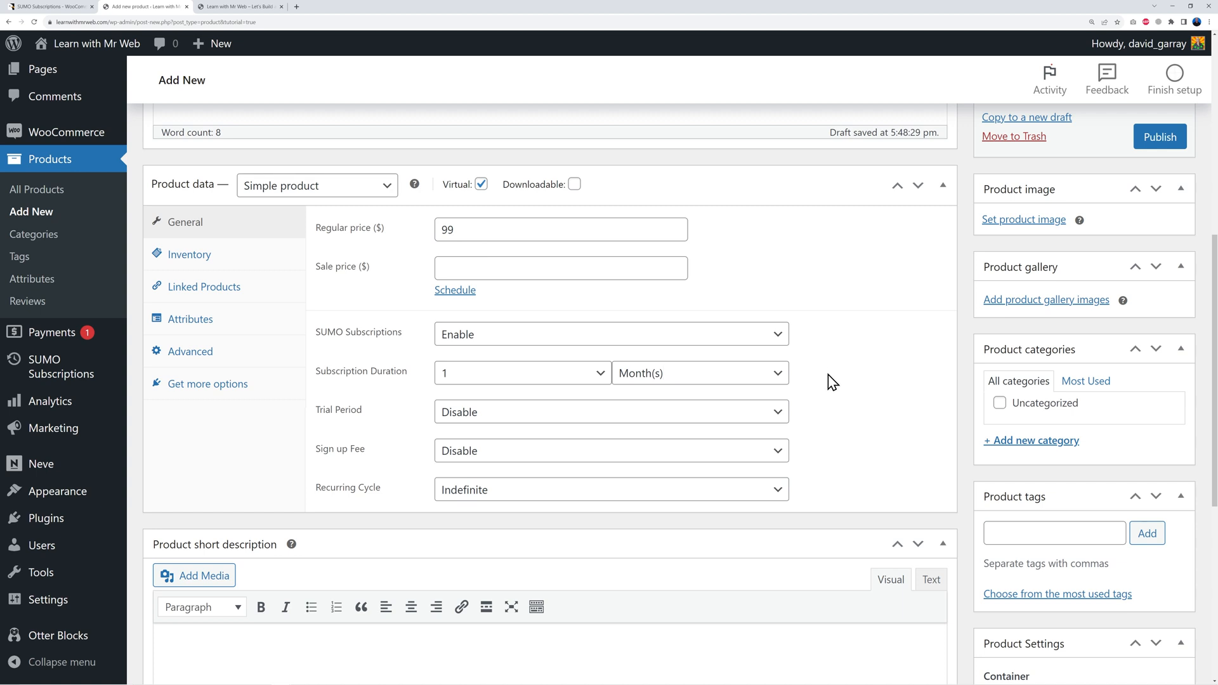
Step: Add a forced Free Trial lasting 2 days
{"action": "left_click", "coordinate": [775, 420]}
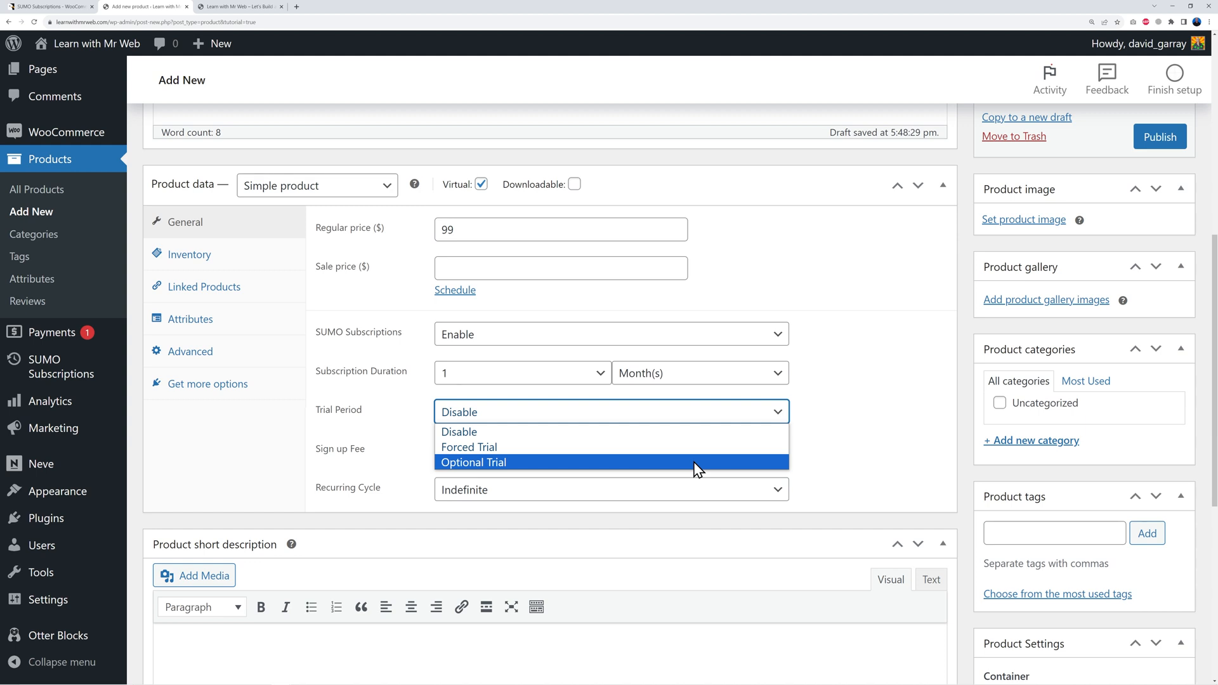
{"action": "left_click", "coordinate": [501, 447]}
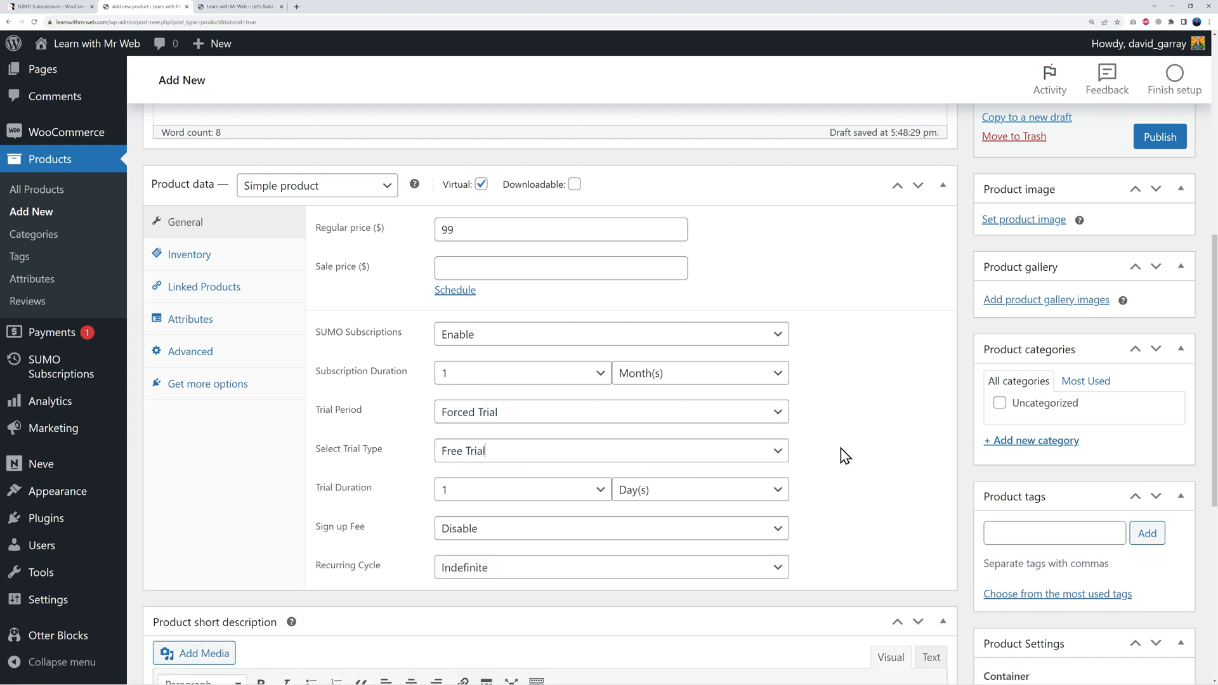
{"action": "scroll", "coordinate": [834, 444], "scroll_direction": "down", "scroll_amount": 1}
{"action": "left_click", "coordinate": [781, 378]}
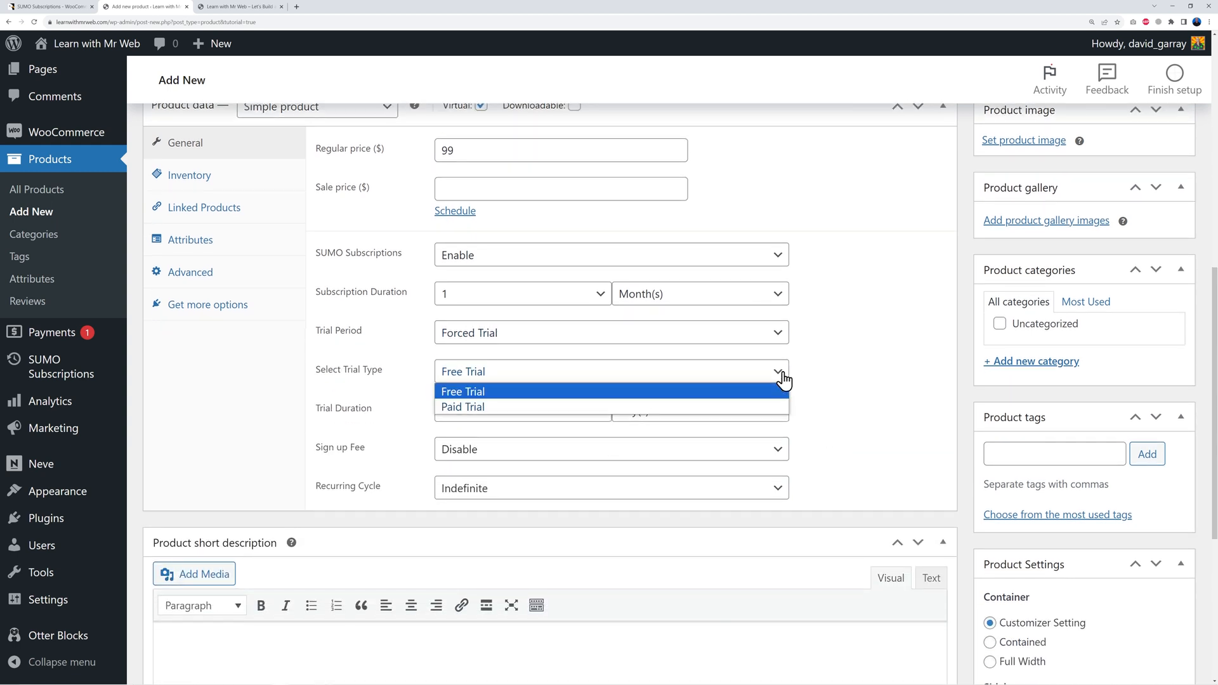
{"action": "left_click", "coordinate": [850, 380]}
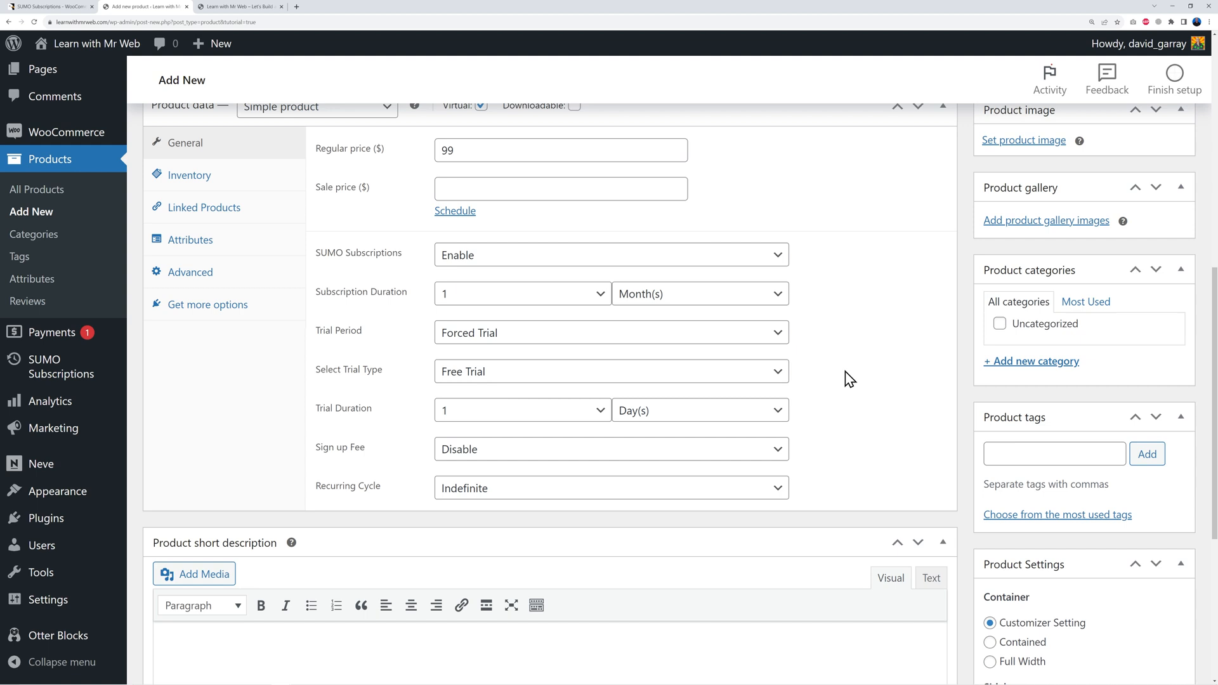
{"action": "left_click", "coordinate": [591, 413]}
{"action": "scroll", "coordinate": [579, 390], "scroll_direction": "down", "scroll_amount": 1}
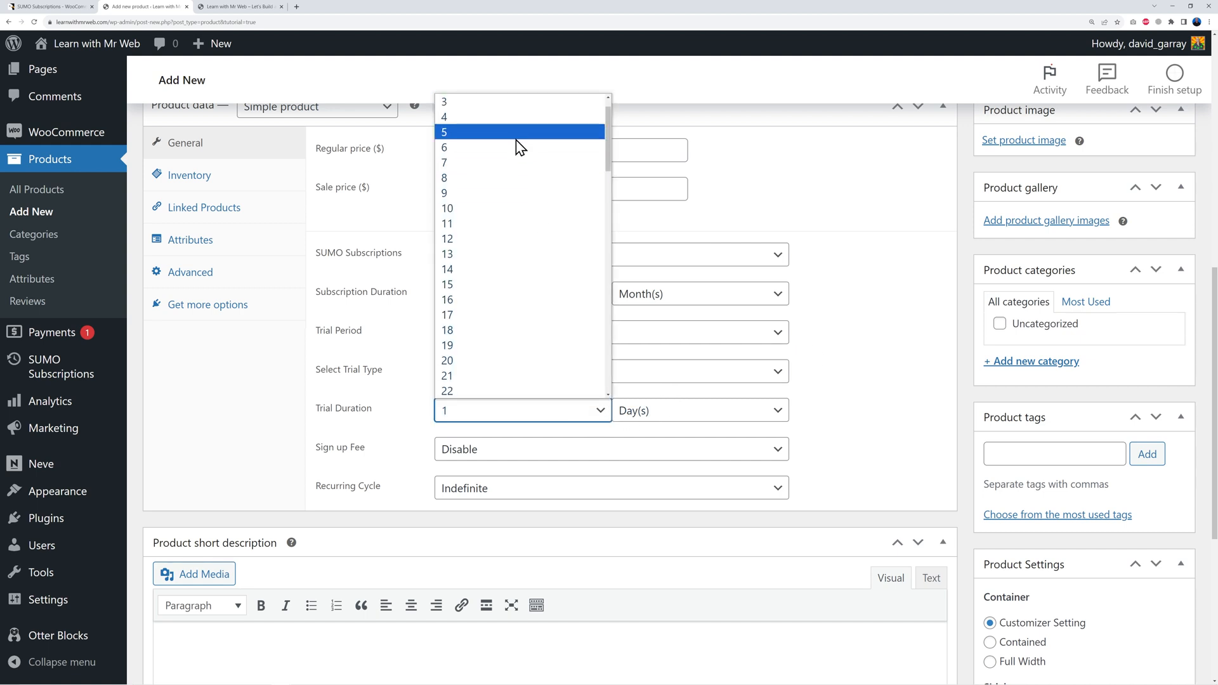
{"action": "scroll", "coordinate": [516, 152], "scroll_direction": "up", "scroll_amount": 1}
{"action": "left_click", "coordinate": [477, 118]}
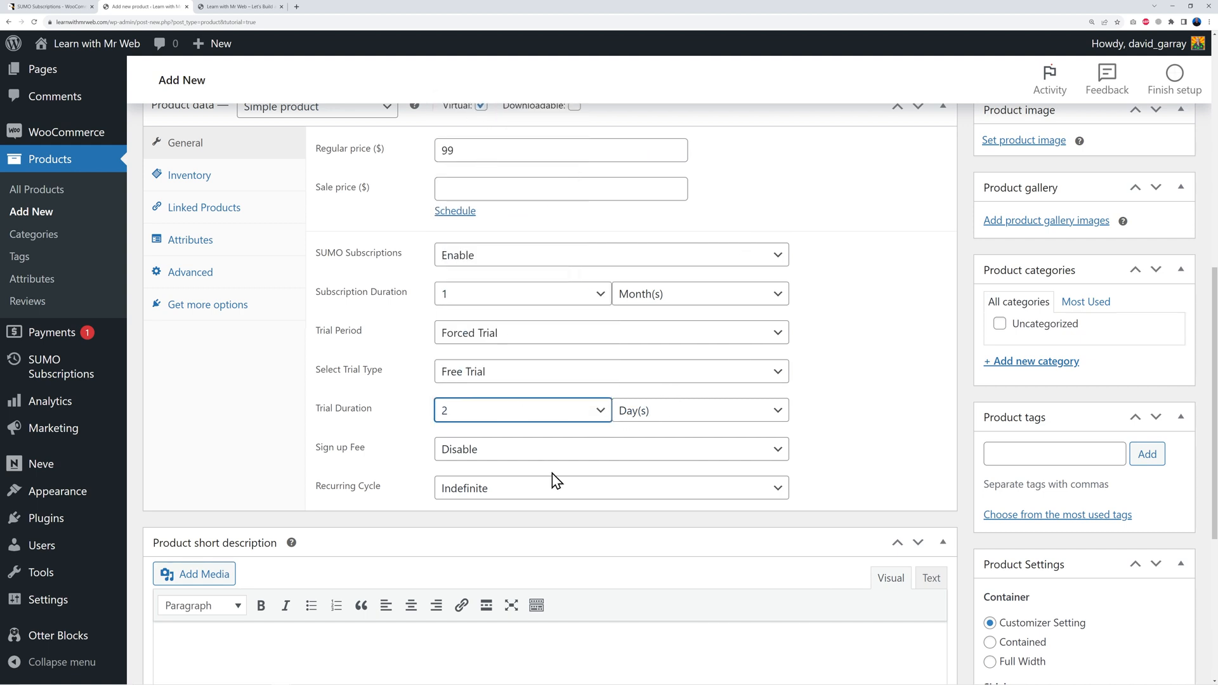
{"action": "left_click", "coordinate": [853, 411]}
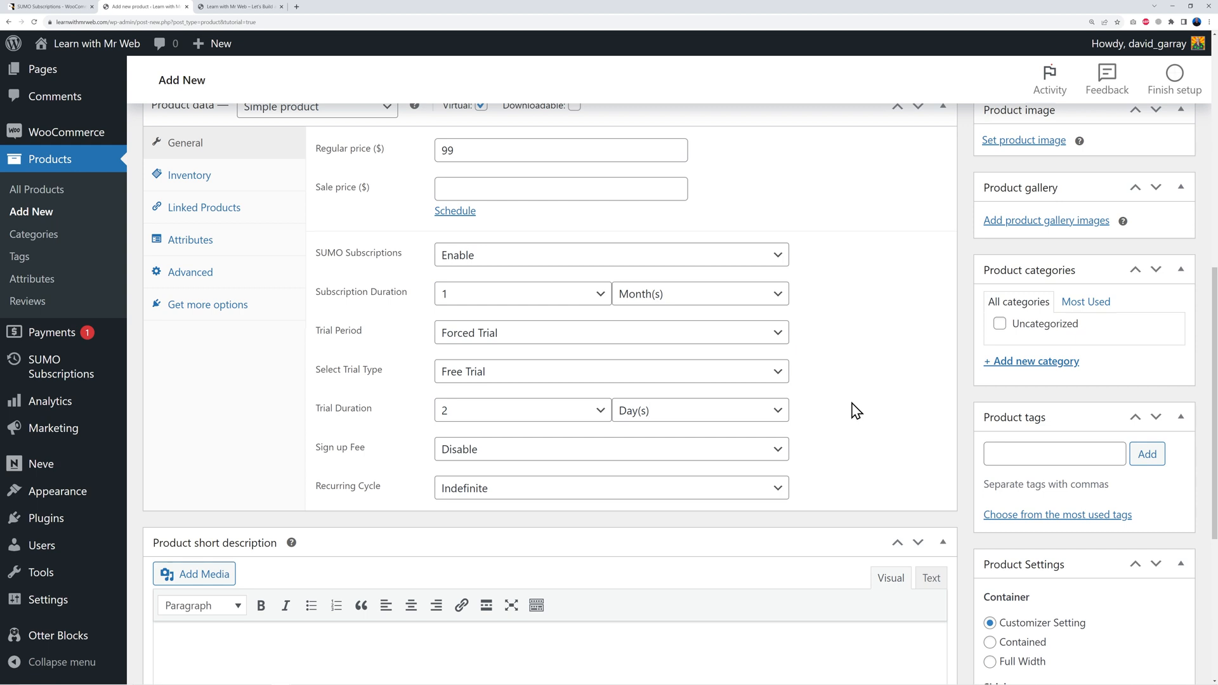
Step: Keep the sign-up fee disabled and limit the recurring cycle to 3 installments
{"action": "left_click", "coordinate": [778, 451]}
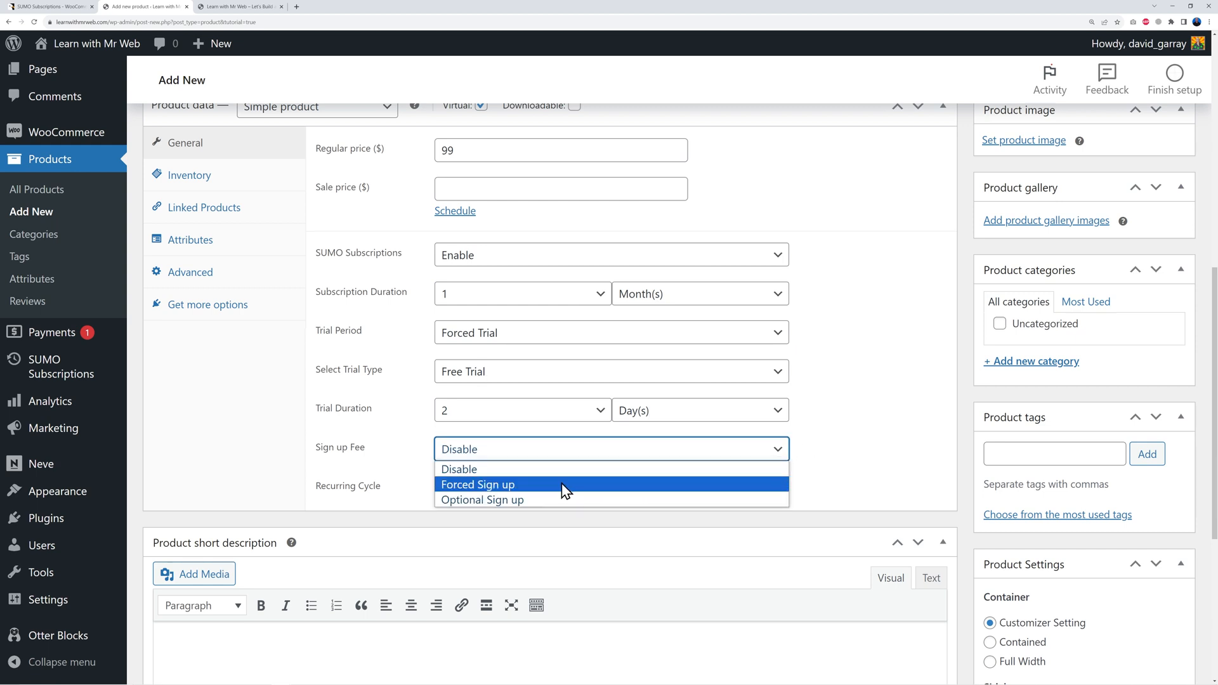
{"action": "left_click", "coordinate": [843, 458]}
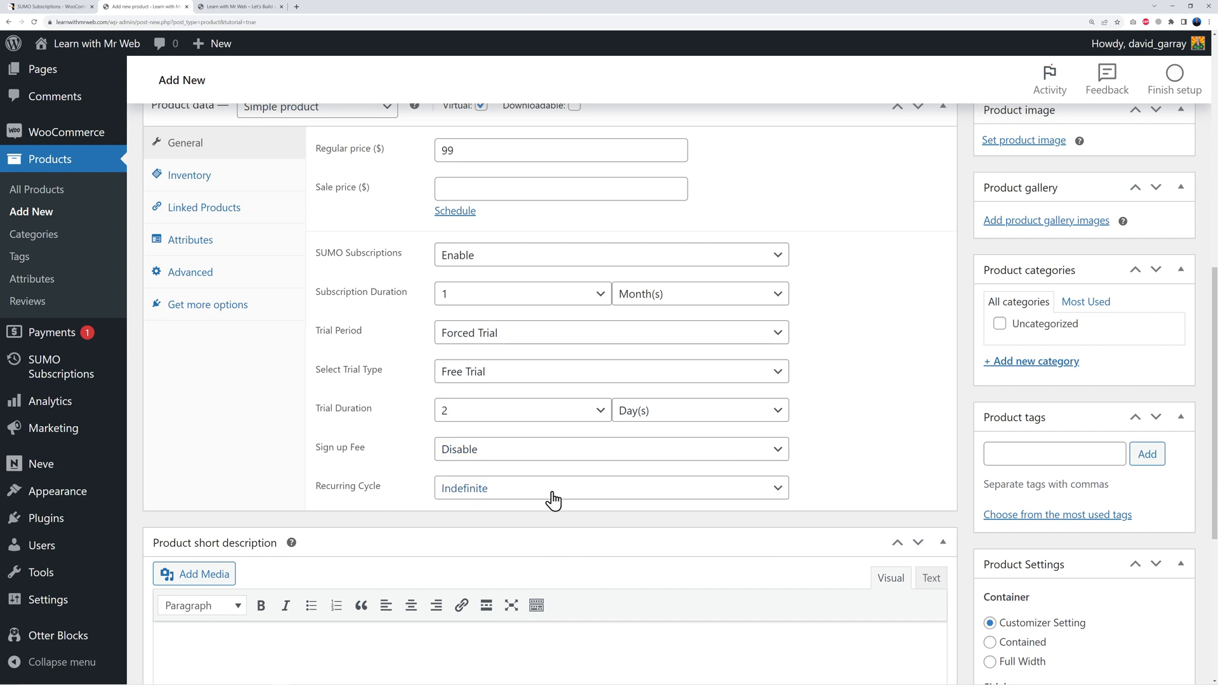
{"action": "left_click", "coordinate": [778, 489]}
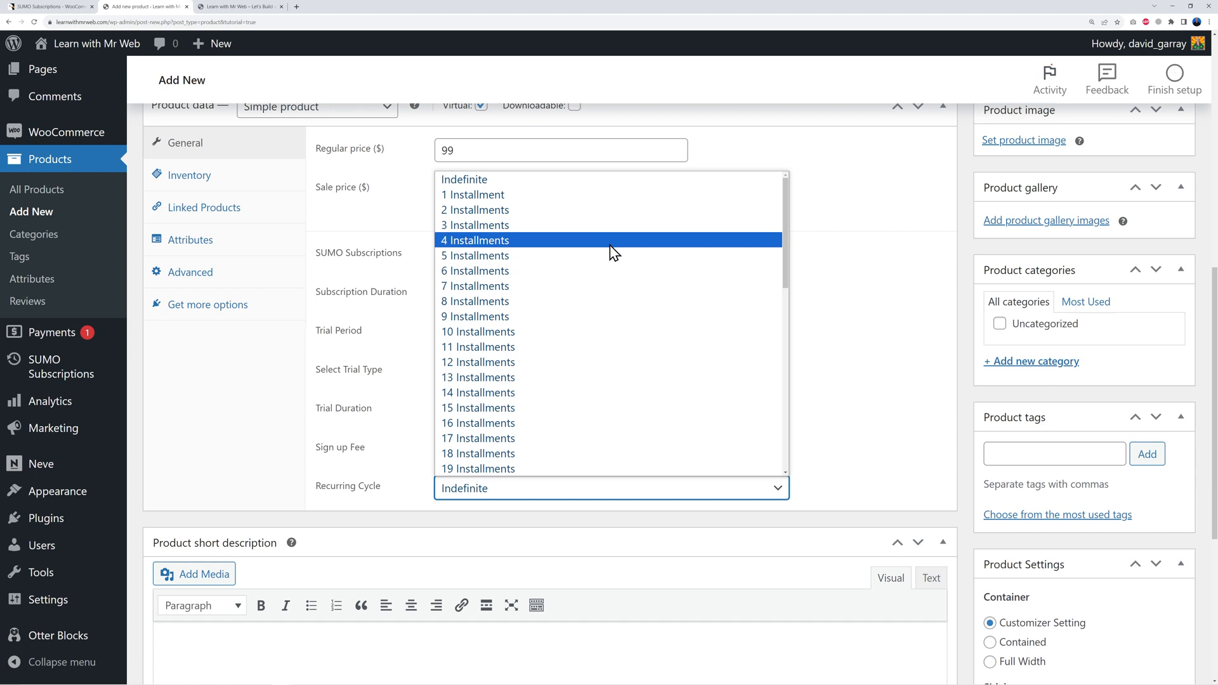
{"action": "left_click", "coordinate": [606, 227]}
{"action": "left_click", "coordinate": [894, 373]}
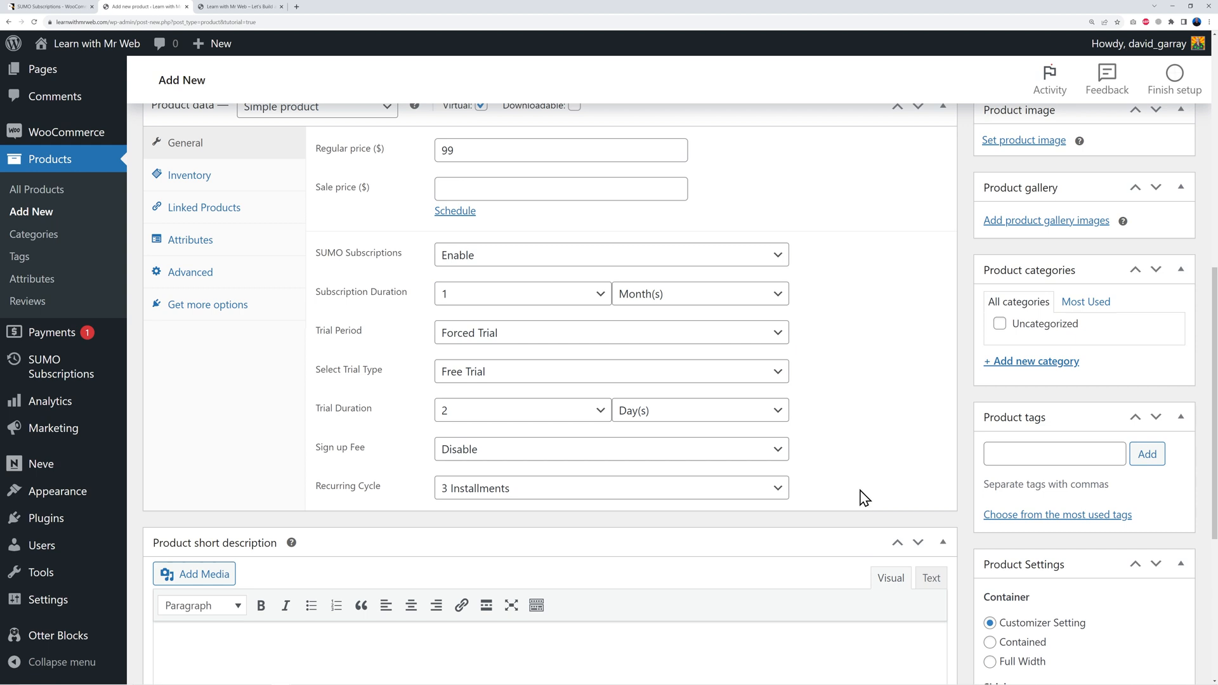
Step: Paste the short description 'Get access to our Gym Club for 3 months.'
{"action": "scroll", "coordinate": [864, 499], "scroll_direction": "down", "scroll_amount": 3}
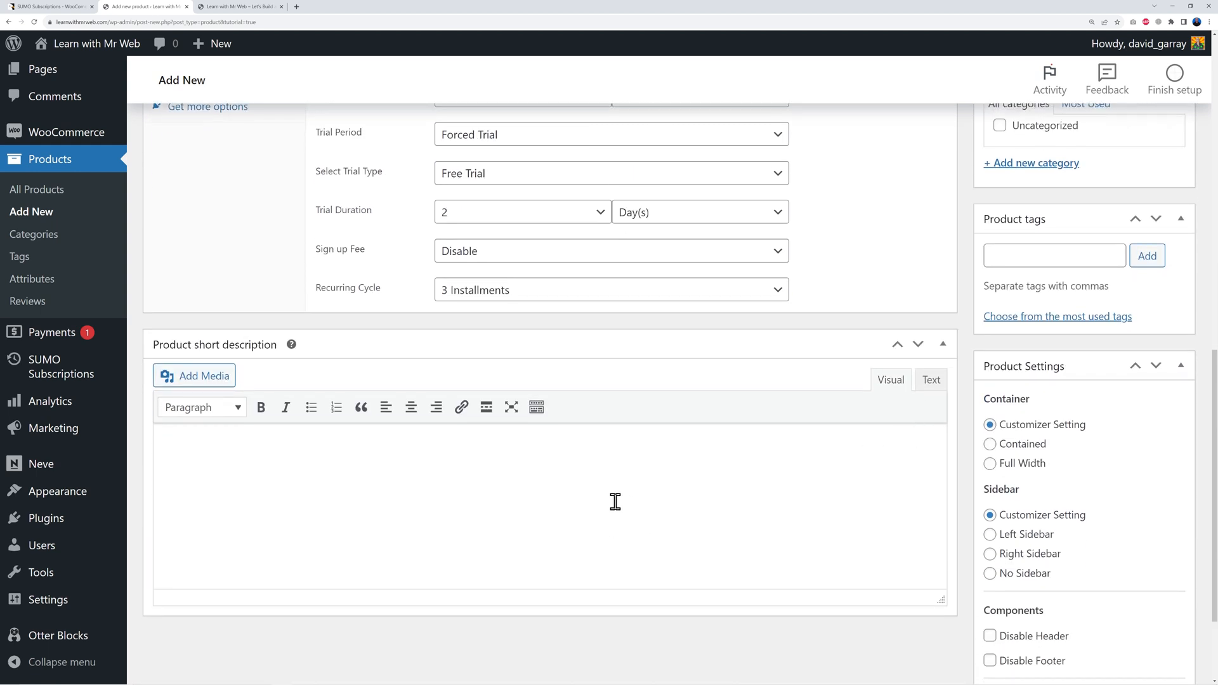
{"action": "left_click", "coordinate": [498, 494]}
{"action": "type", "text": "Get access to our Gym Club for 3 months."}
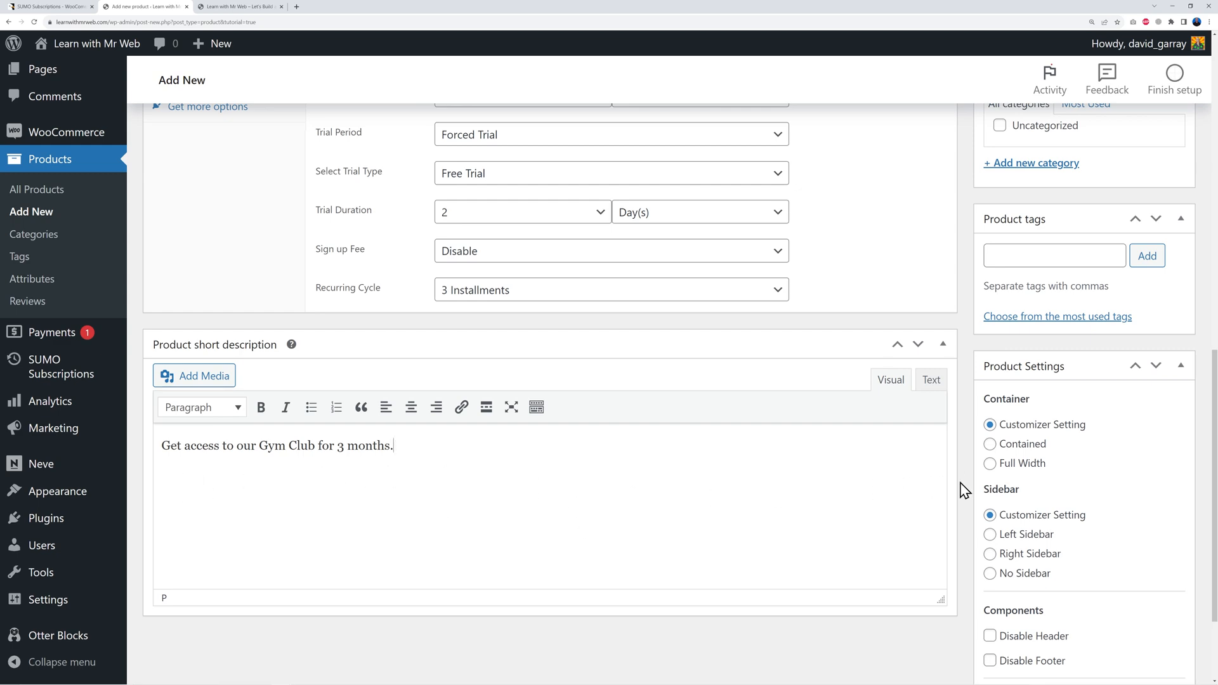
Step: Publish the product and open its preview in a new tab
{"action": "scroll", "coordinate": [961, 489], "scroll_direction": "up", "scroll_amount": 10}
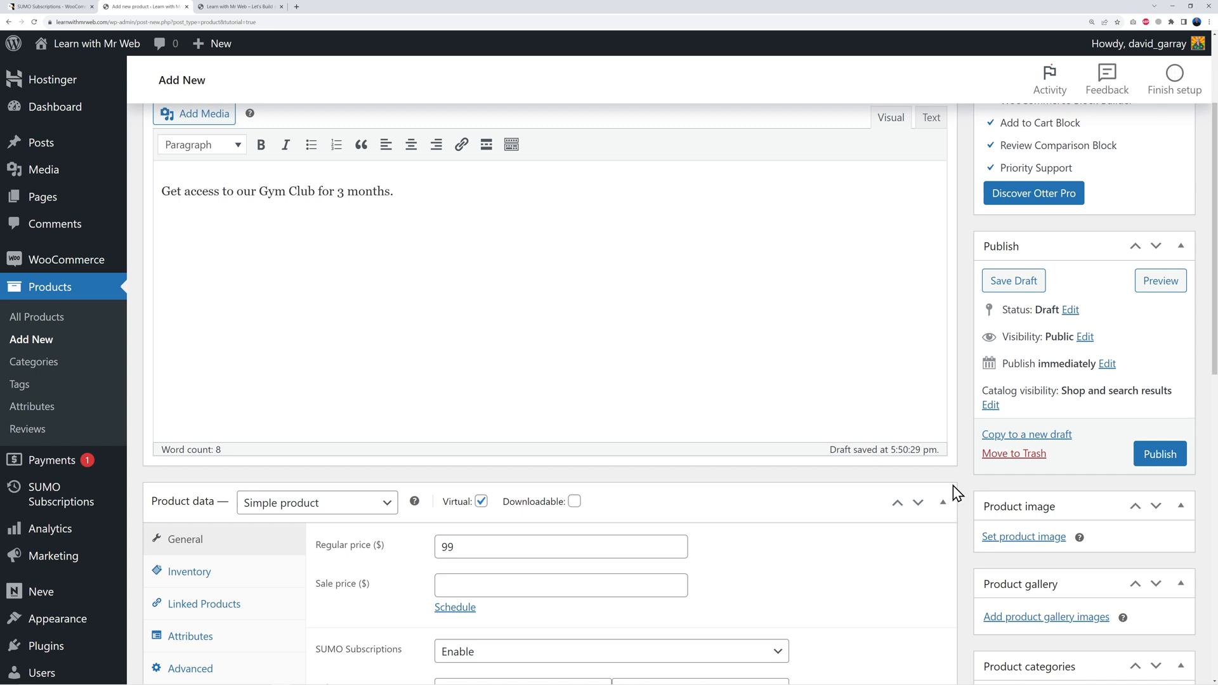
{"action": "scroll", "coordinate": [954, 487], "scroll_direction": "up", "scroll_amount": 1}
{"action": "left_click", "coordinate": [1160, 494]}
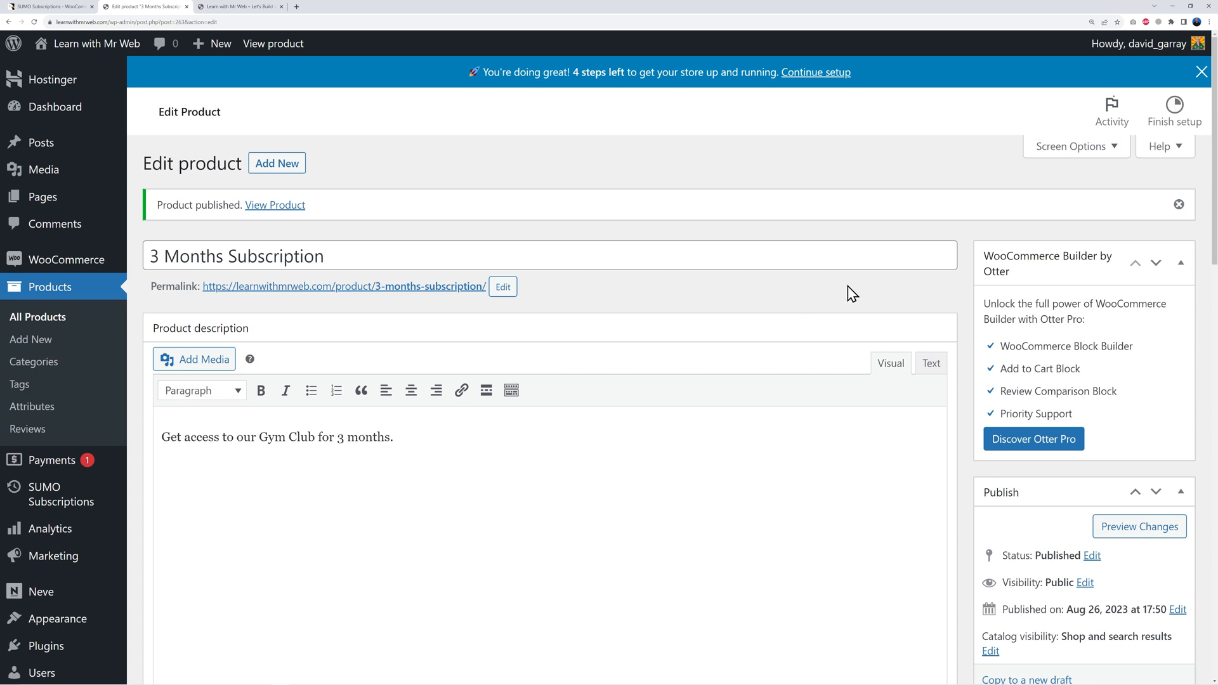
{"action": "scroll", "coordinate": [1129, 532], "scroll_direction": "down", "scroll_amount": 2}
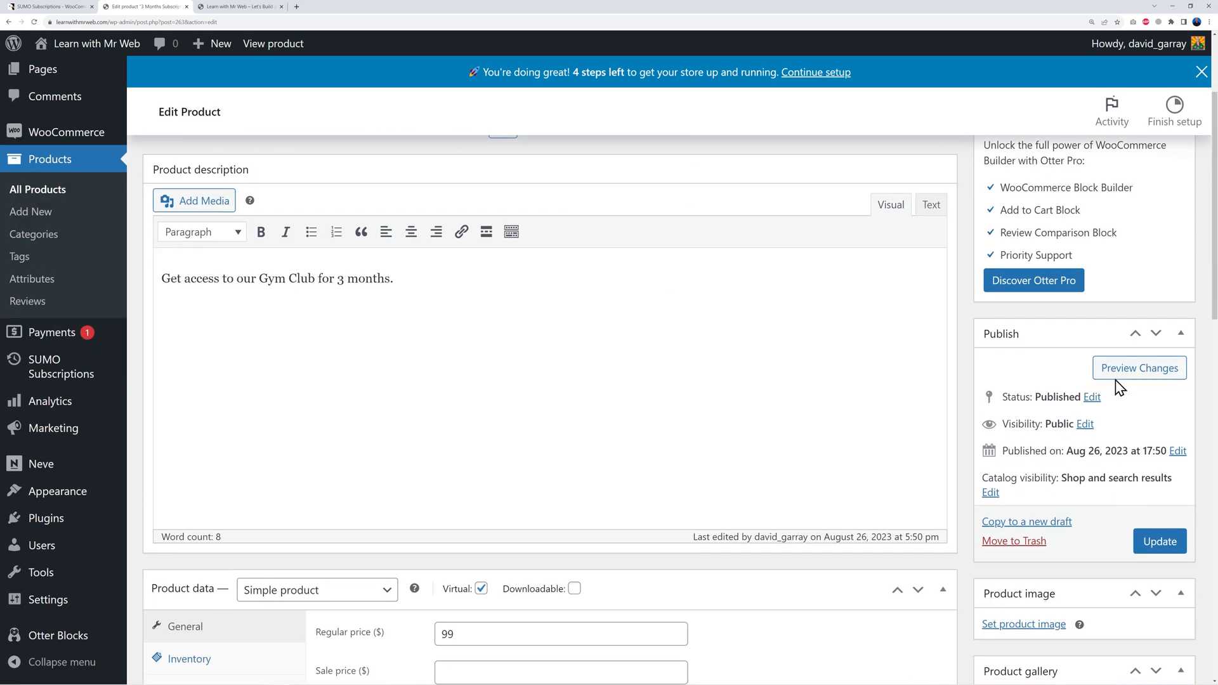
{"action": "right_click", "coordinate": [1115, 375]}
{"action": "left_click", "coordinate": [1131, 383]}
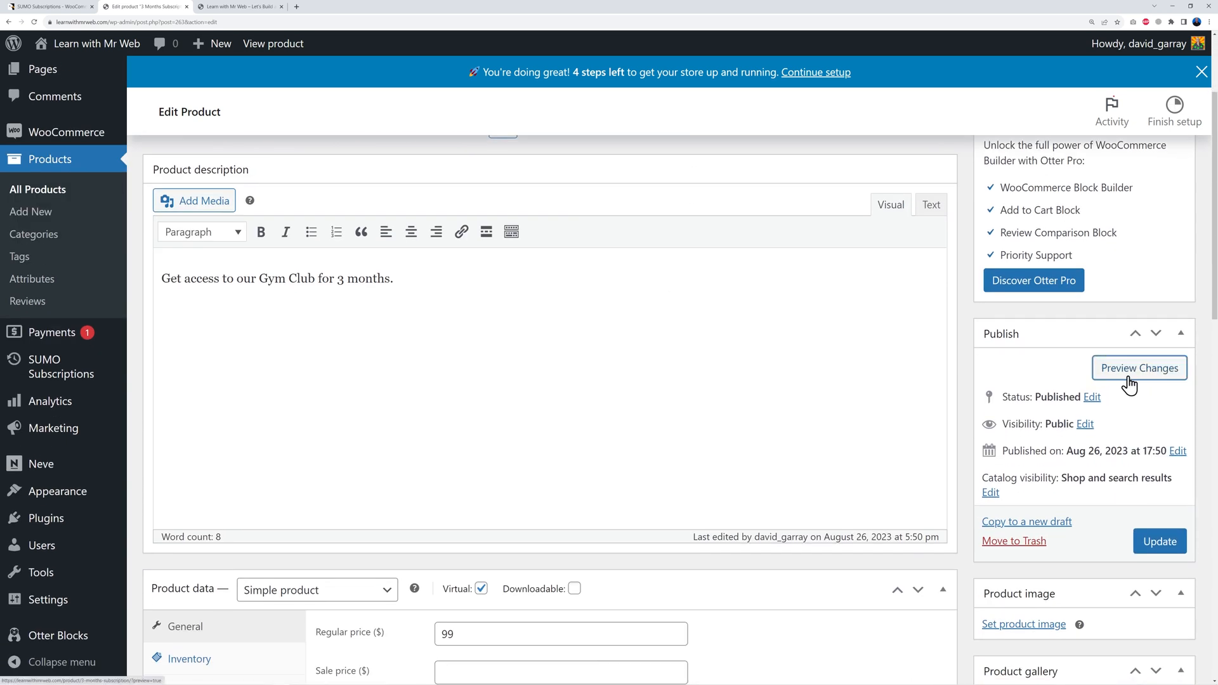
Step: Check the preview's 2-day free trial then $99.00 monthly pricing, then close it
{"action": "left_click", "coordinate": [240, 9]}
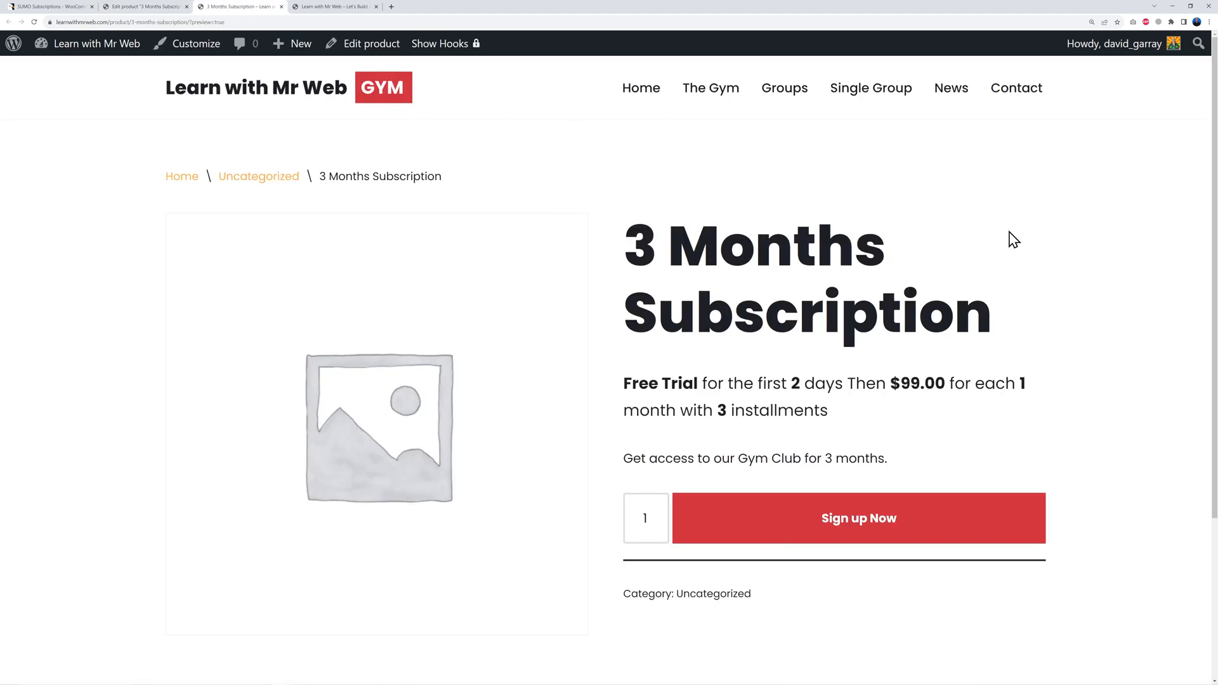
{"action": "scroll", "coordinate": [1065, 303], "scroll_direction": "down", "scroll_amount": 2}
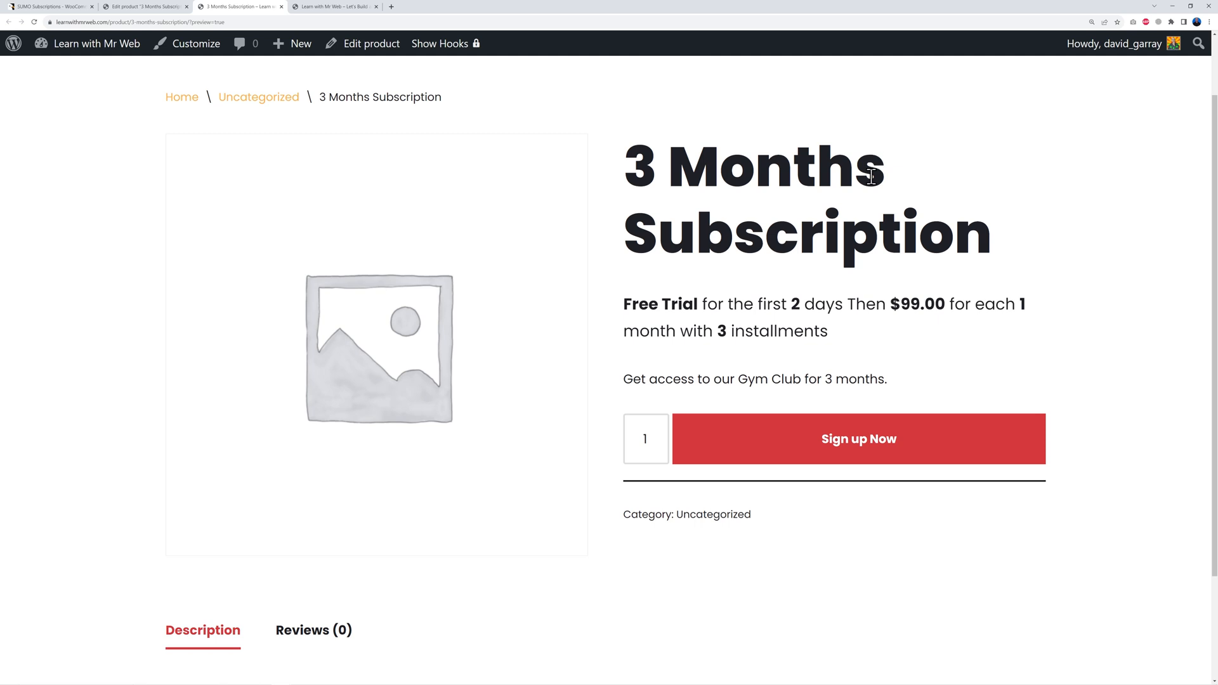
{"action": "scroll", "coordinate": [980, 343], "scroll_direction": "down", "scroll_amount": 2}
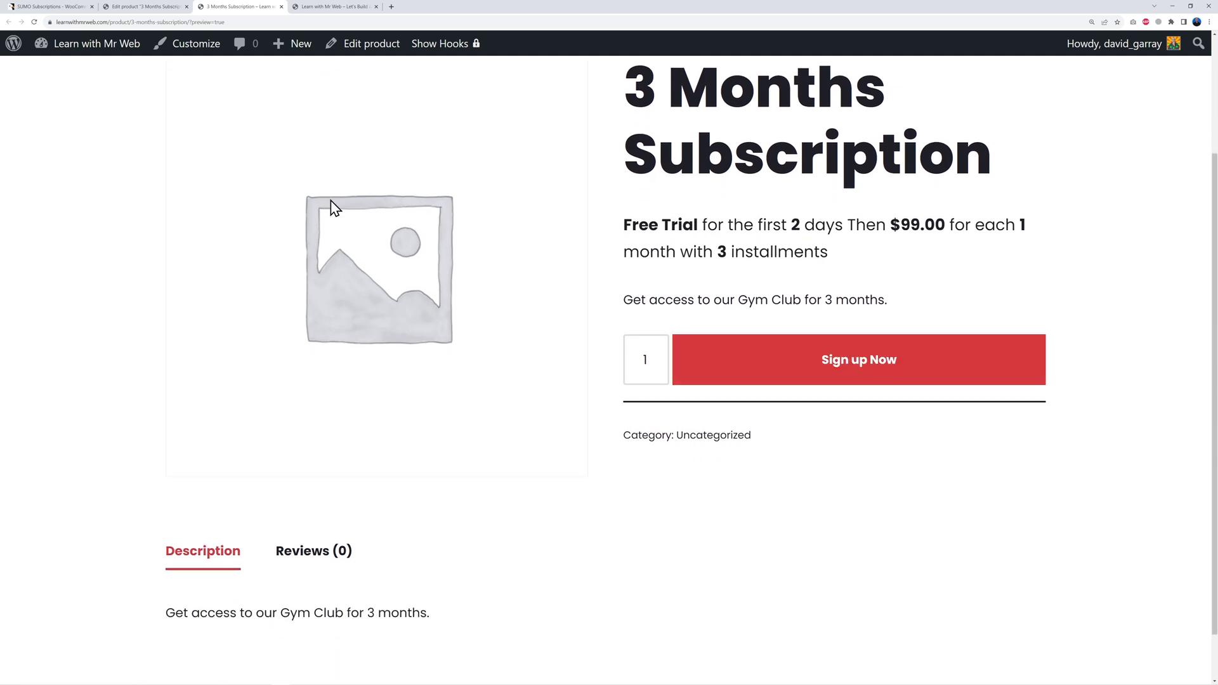
{"action": "scroll", "coordinate": [293, 603], "scroll_direction": "down", "scroll_amount": 1}
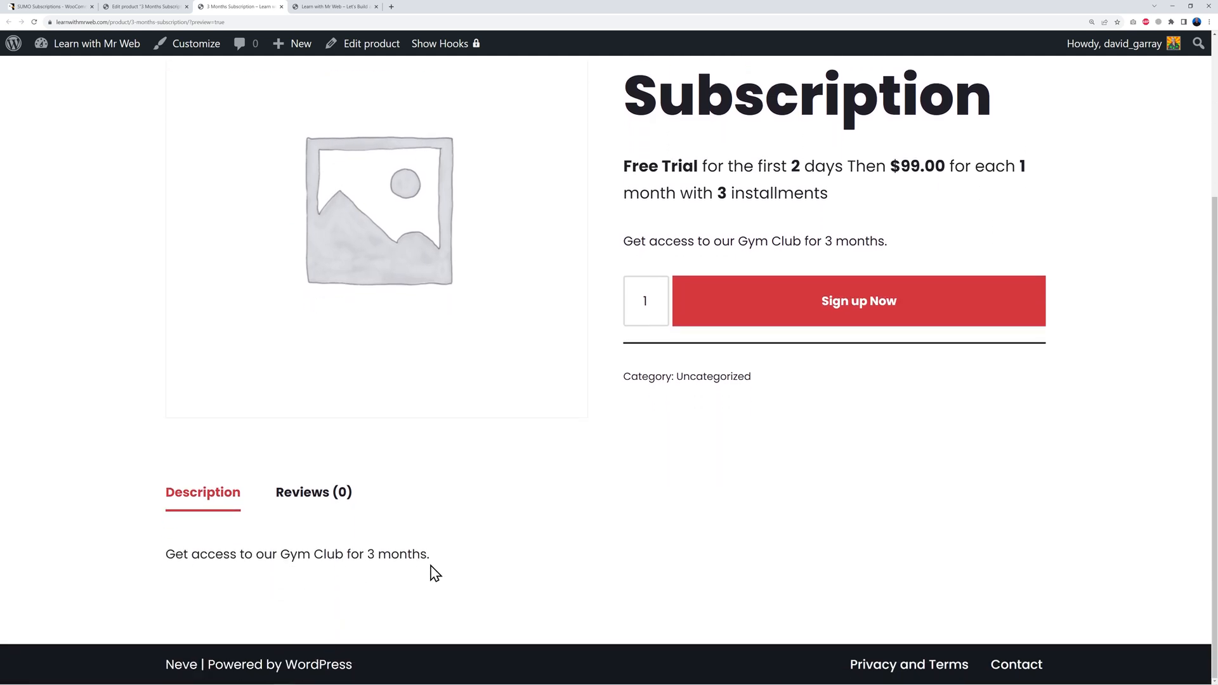
{"action": "scroll", "coordinate": [688, 530], "scroll_direction": "up", "scroll_amount": 2}
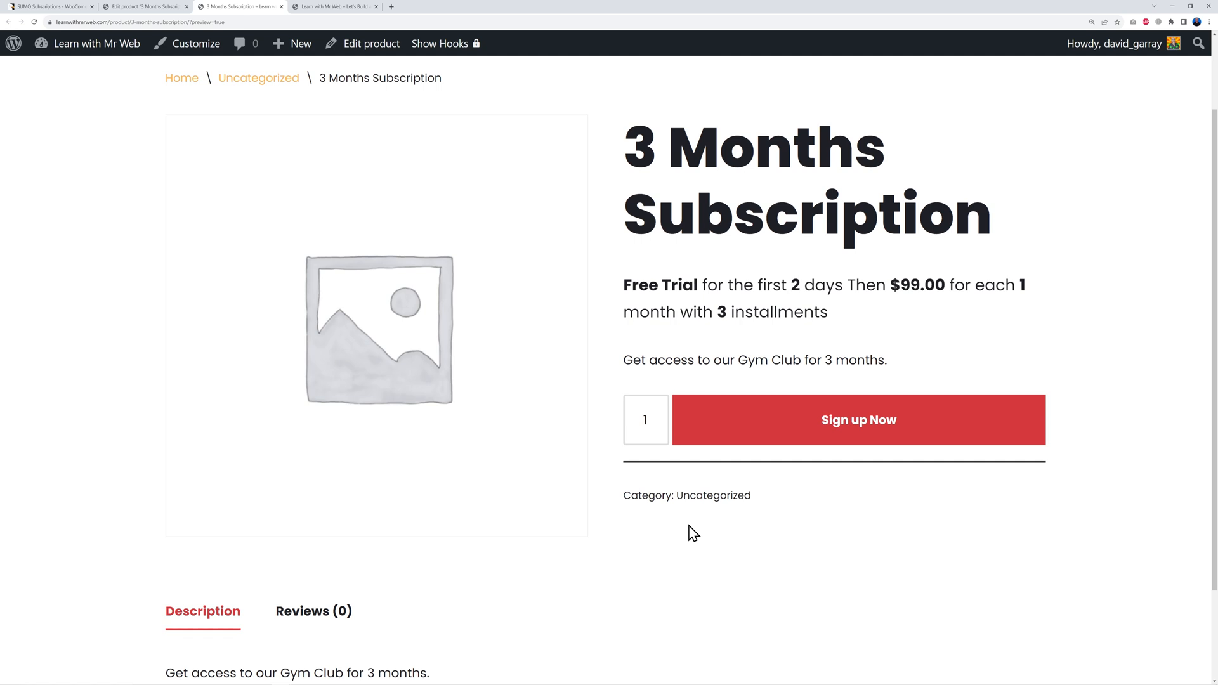
{"action": "scroll", "coordinate": [693, 533], "scroll_direction": "up", "scroll_amount": 2}
{"action": "left_click", "coordinate": [376, 7]}
{"action": "left_click", "coordinate": [165, 9]}
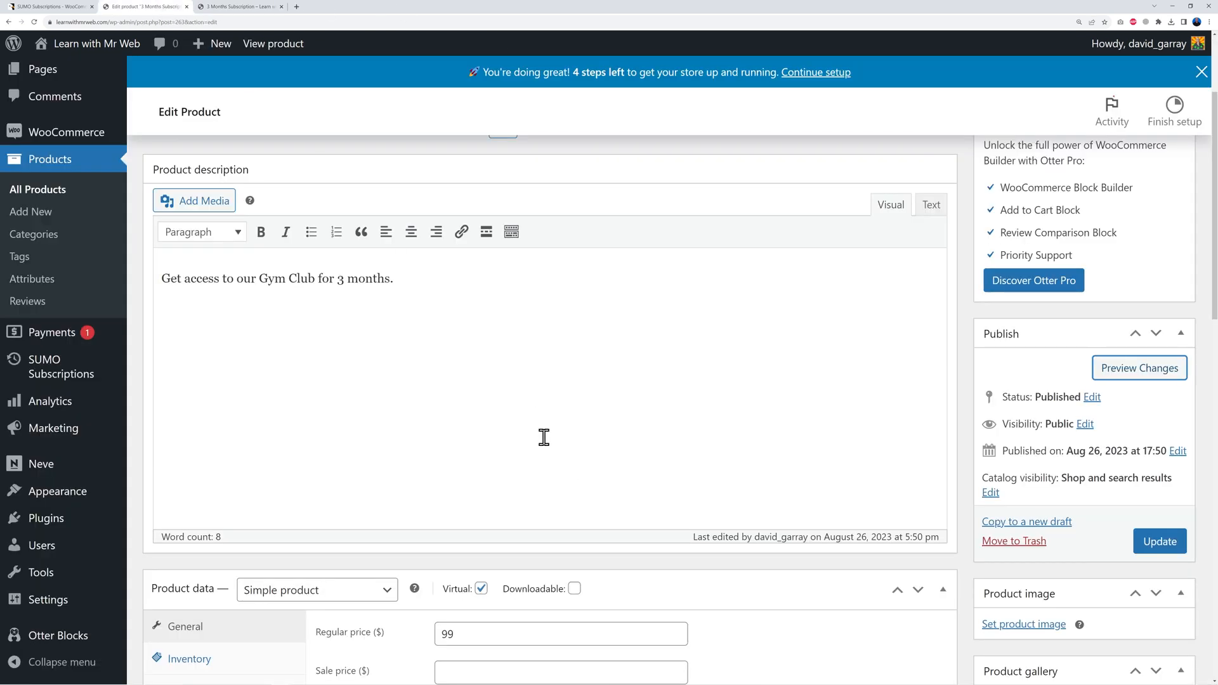
Step: Replace the product description with the long 3-Month Gym Membership text
{"action": "key", "text": "ctrl+a"}
{"action": "key", "text": "ctrl+v"}
{"action": "scroll", "coordinate": [449, 340], "scroll_direction": "down", "scroll_amount": 3}
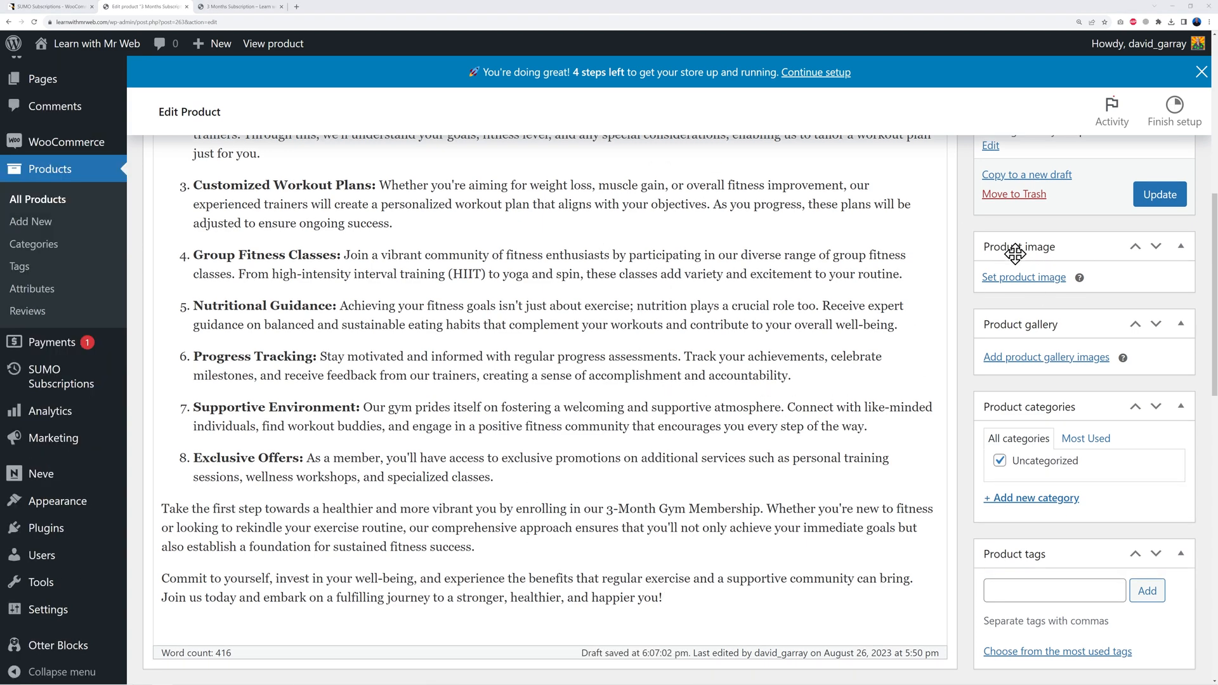
Step: Upload 3-months.jpg, 6-months.jpg and 12-months.jpg to the media library for the product image
{"action": "left_click", "coordinate": [1032, 284]}
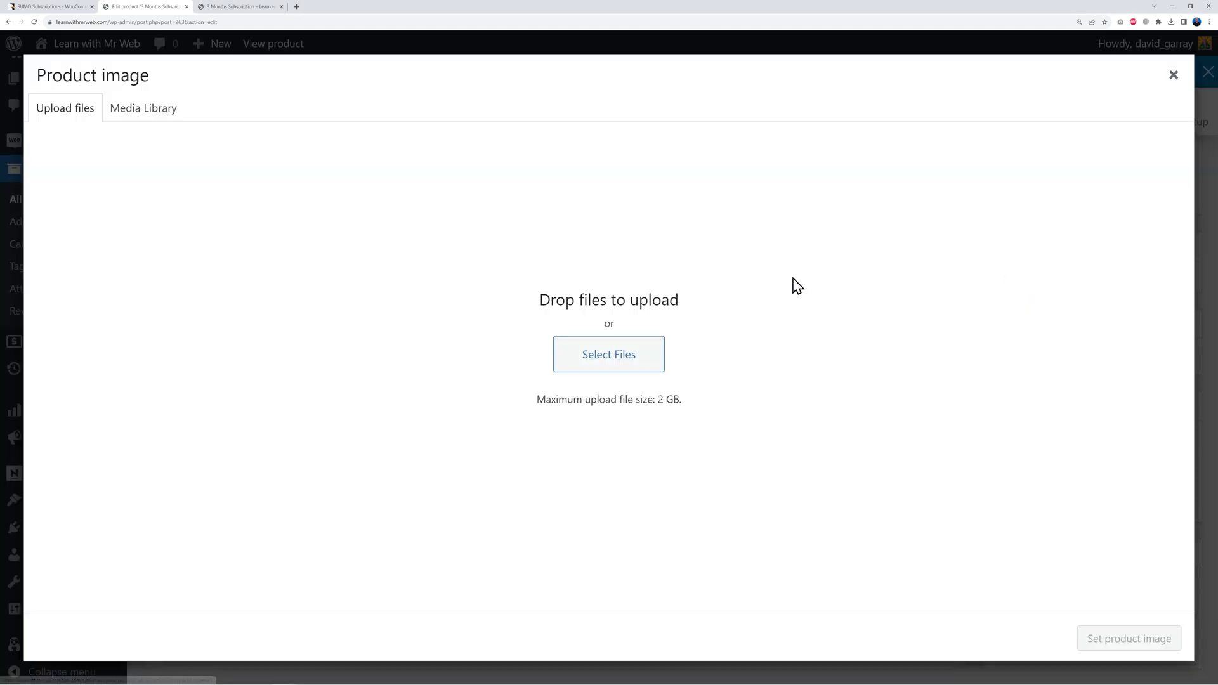
{"action": "left_click", "coordinate": [629, 366]}
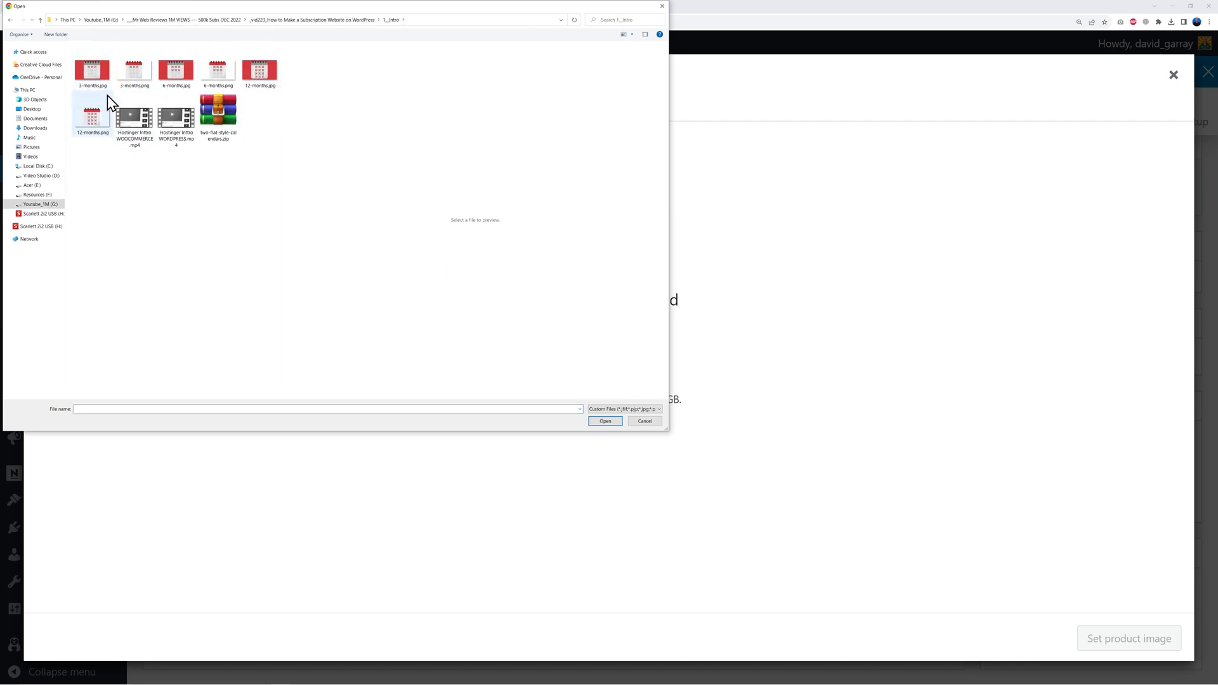
{"action": "left_click", "coordinate": [92, 71]}
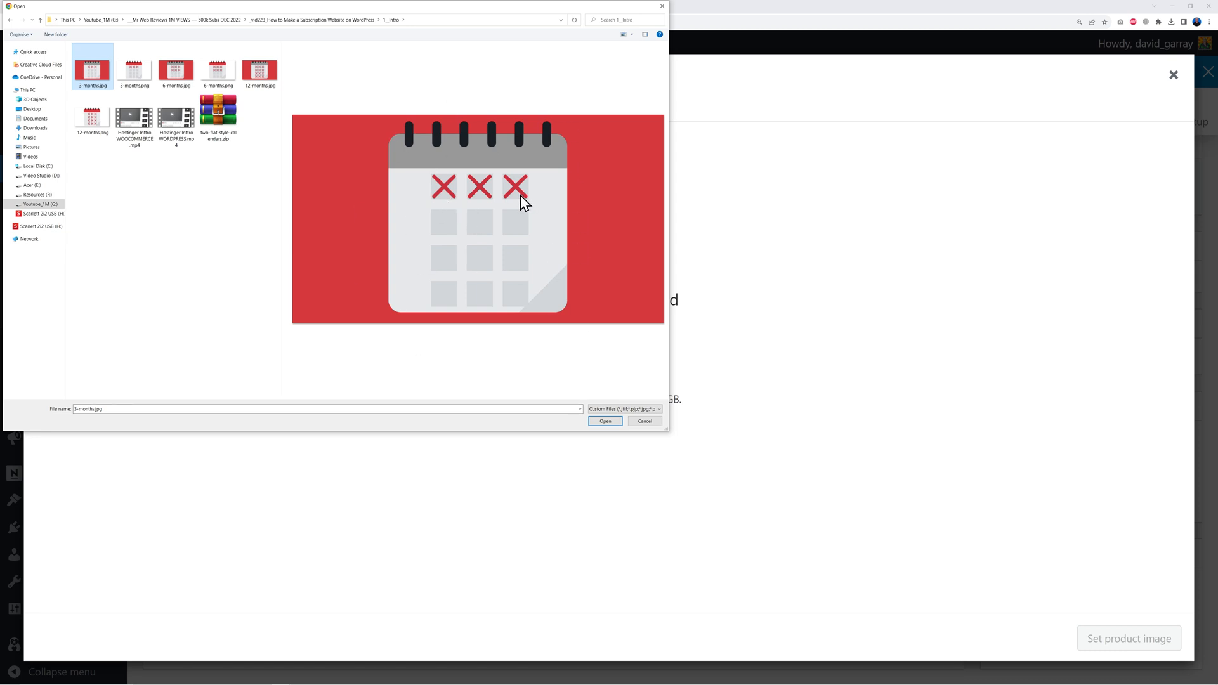
{"action": "left_click", "coordinate": [180, 81]}
{"action": "left_click", "coordinate": [265, 82]}
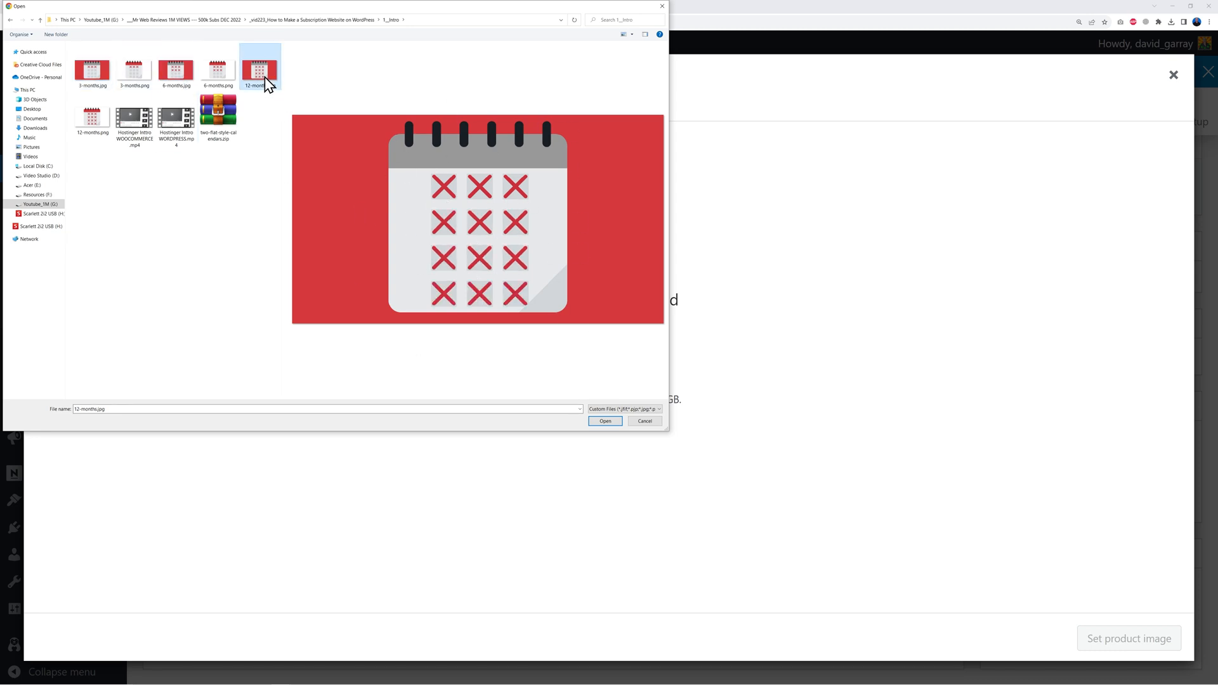
{"action": "left_click", "coordinate": [93, 79]}
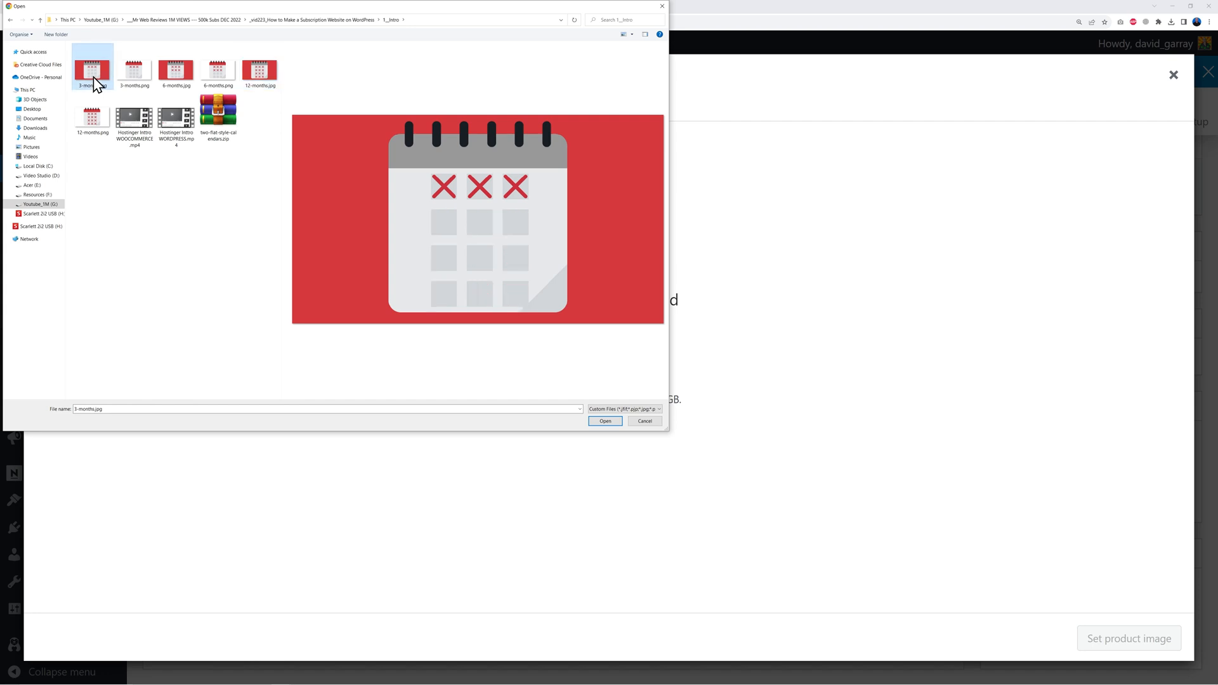
{"action": "left_click", "coordinate": [178, 79], "text": "ctrl"}
{"action": "left_click", "coordinate": [257, 79], "text": "ctrl"}
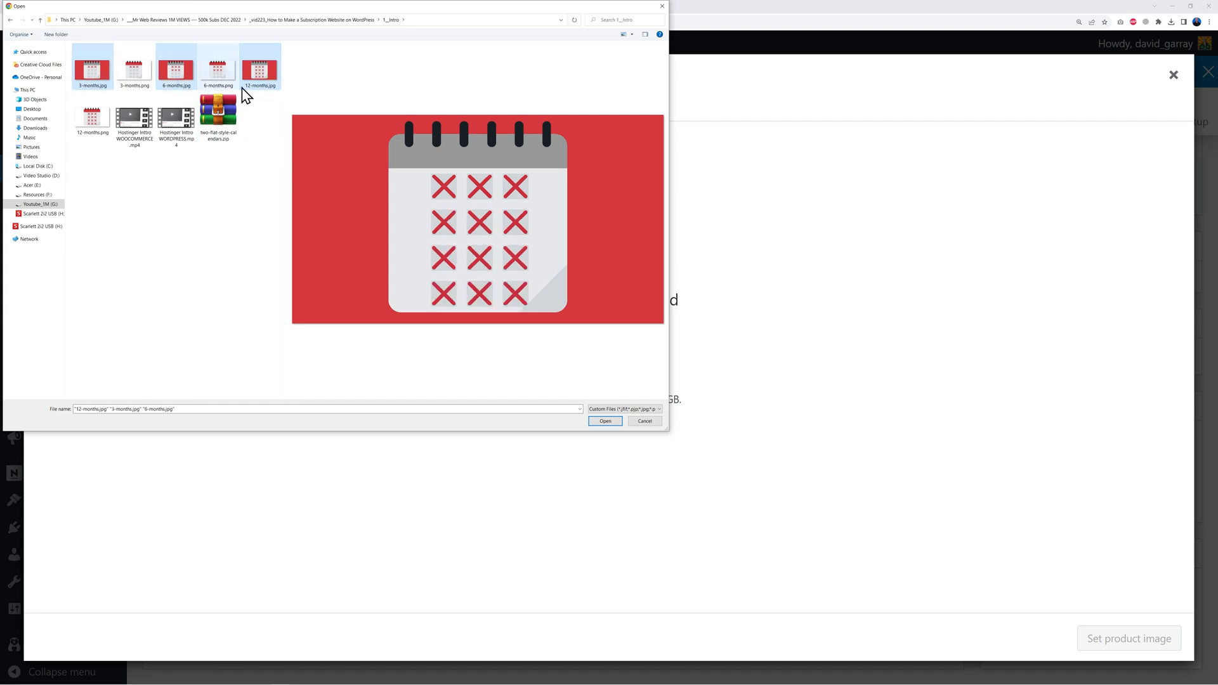
{"action": "left_click", "coordinate": [605, 421]}
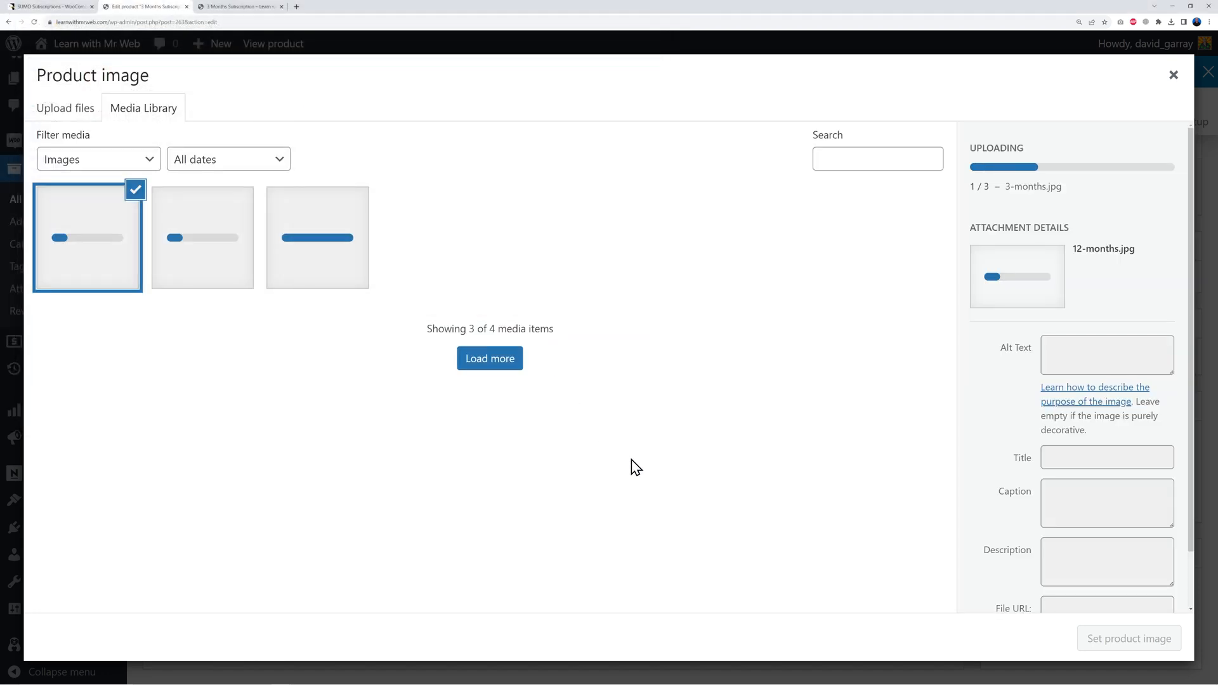
Step: Set 3-months.jpg as the product image and update the product
{"action": "left_click", "coordinate": [328, 249]}
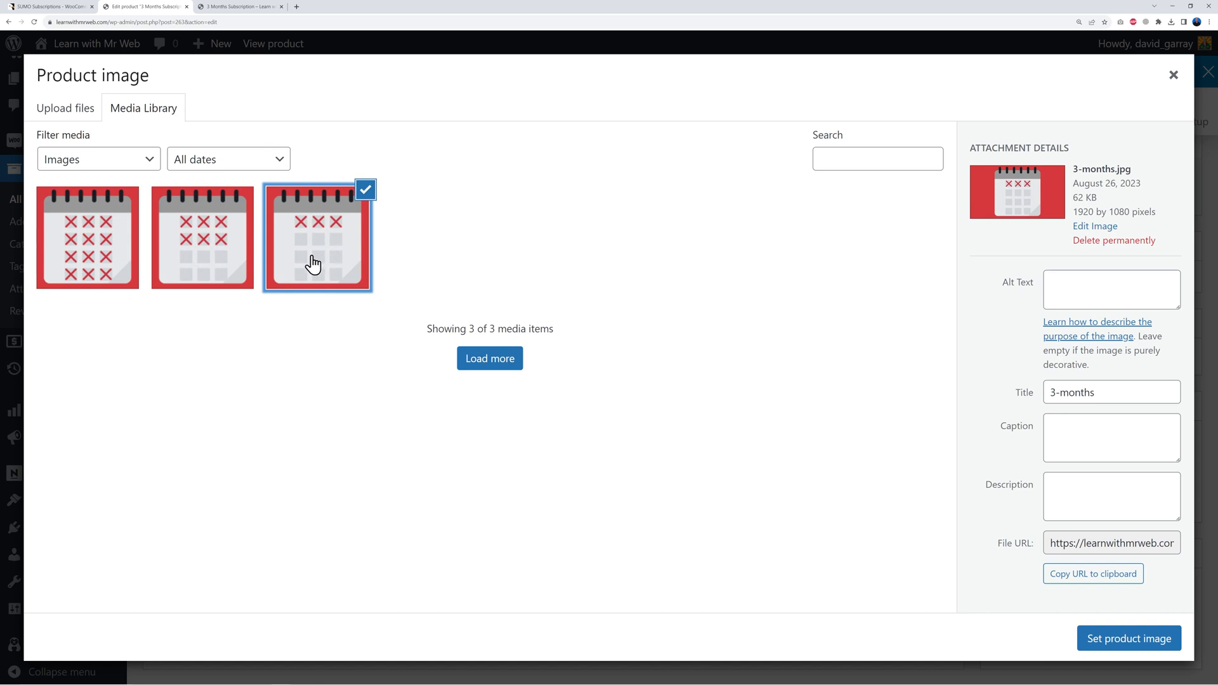
{"action": "left_click", "coordinate": [1093, 645]}
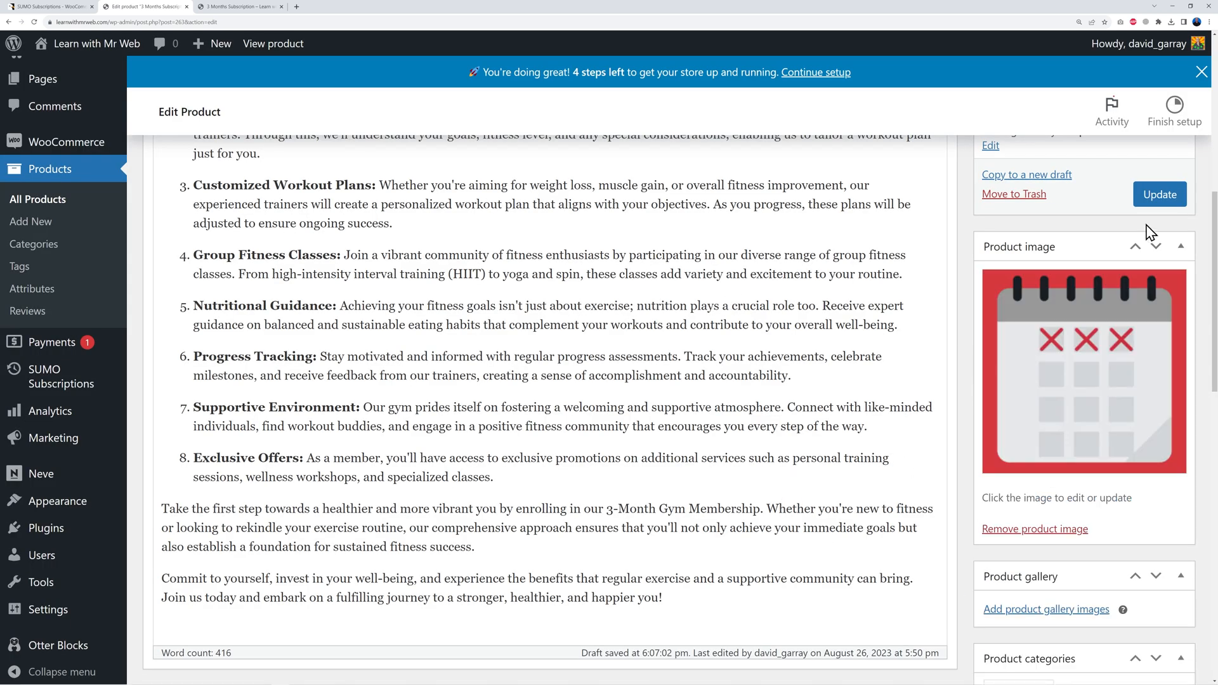
{"action": "left_click", "coordinate": [1159, 194]}
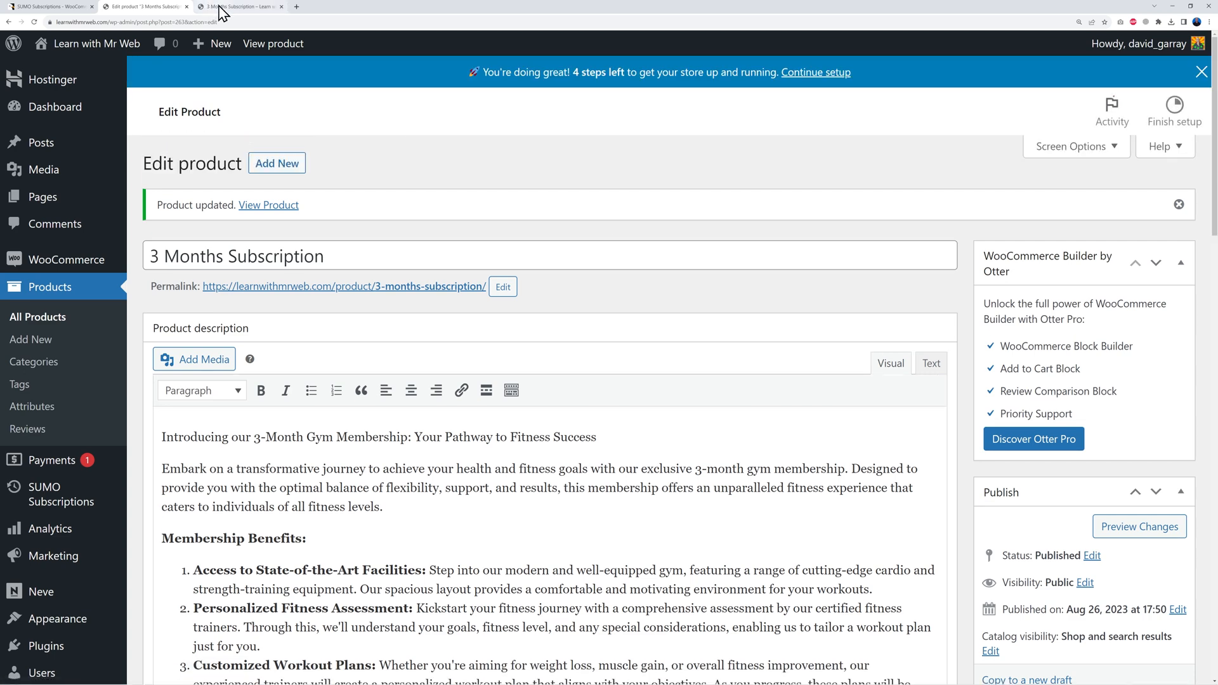
{"action": "left_click", "coordinate": [221, 12]}
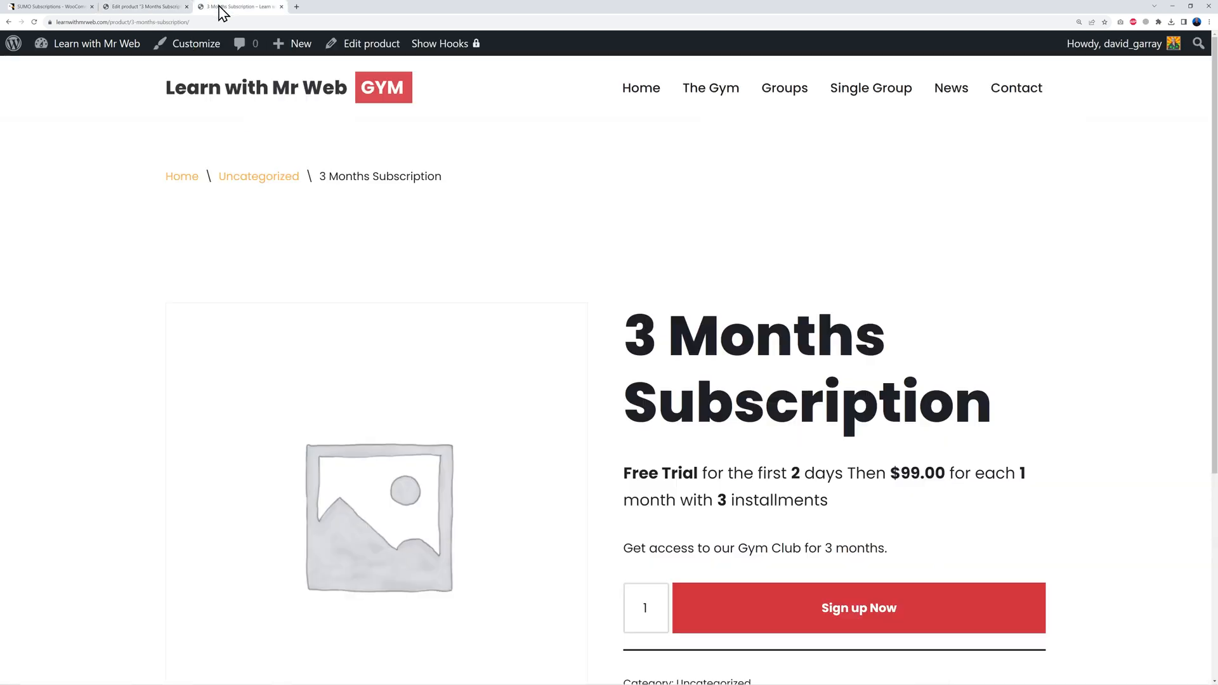
{"action": "left_click", "coordinate": [35, 22]}
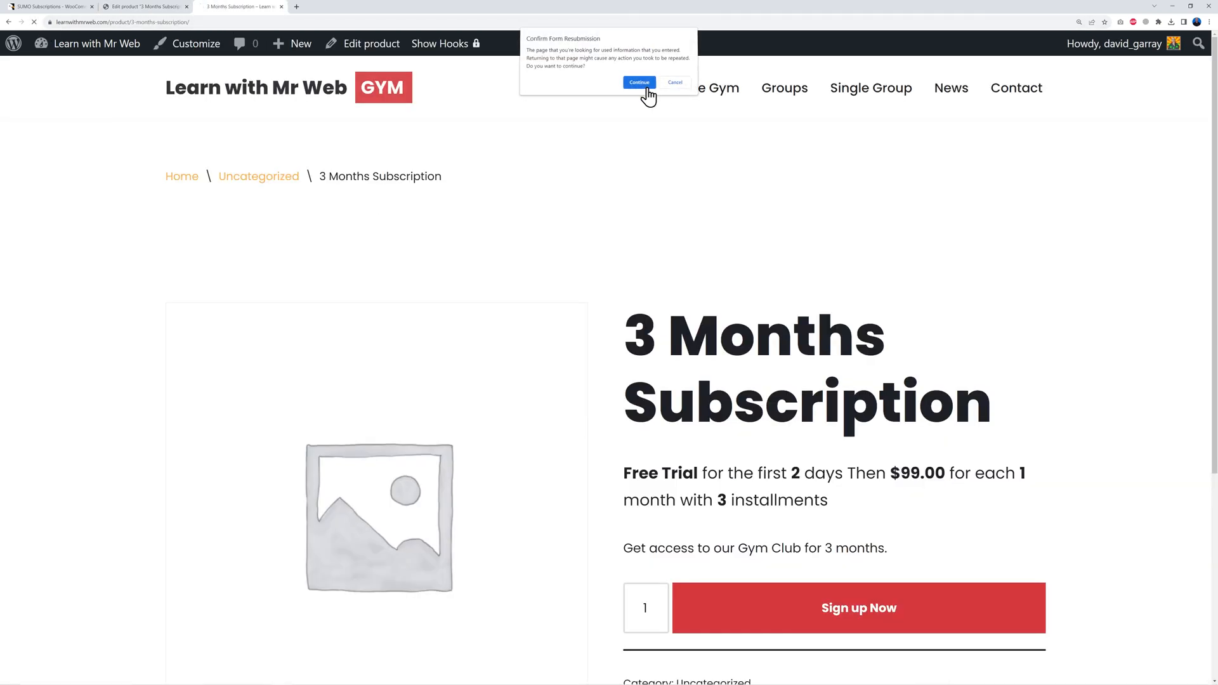
{"action": "left_click", "coordinate": [642, 84]}
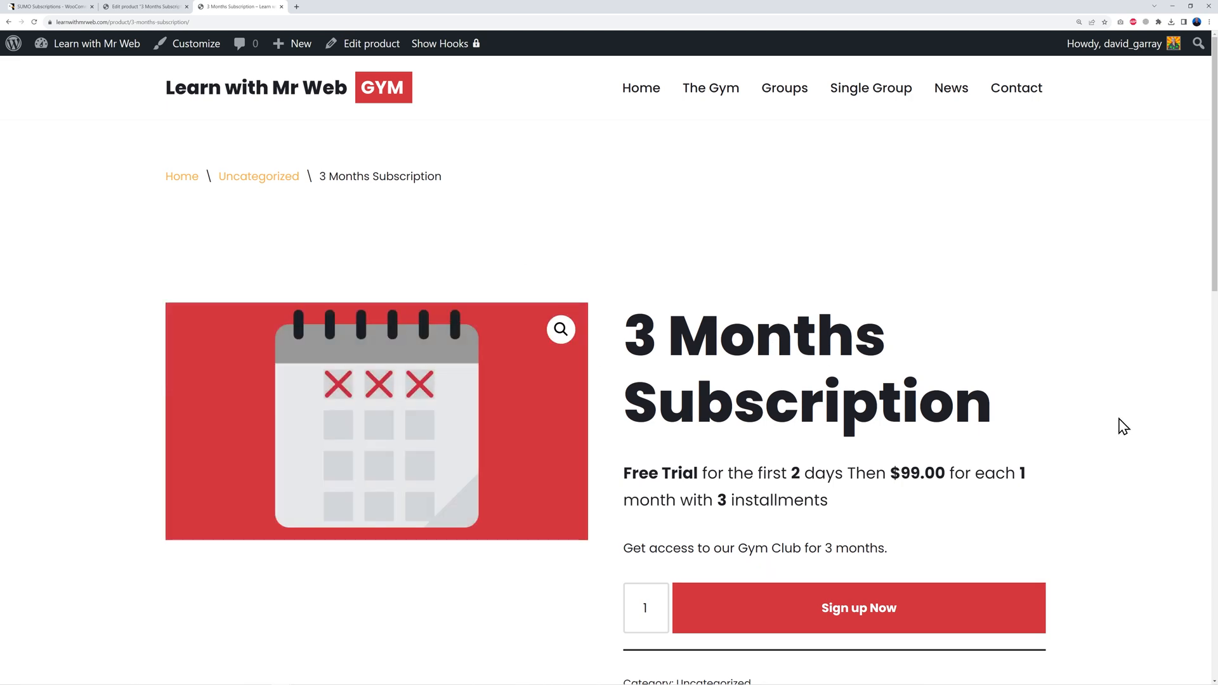
{"action": "scroll", "coordinate": [1123, 426], "scroll_direction": "down", "scroll_amount": 10}
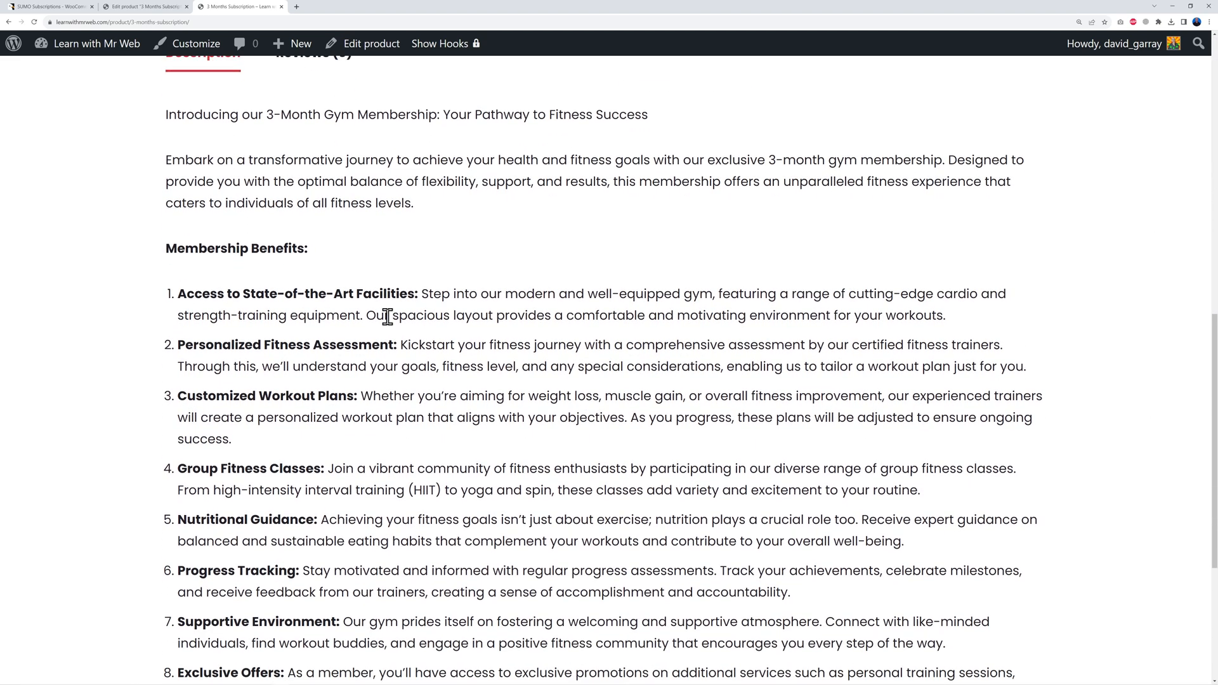
{"action": "scroll", "coordinate": [462, 500], "scroll_direction": "down", "scroll_amount": 5}
{"action": "scroll", "coordinate": [460, 499], "scroll_direction": "up", "scroll_amount": 3}
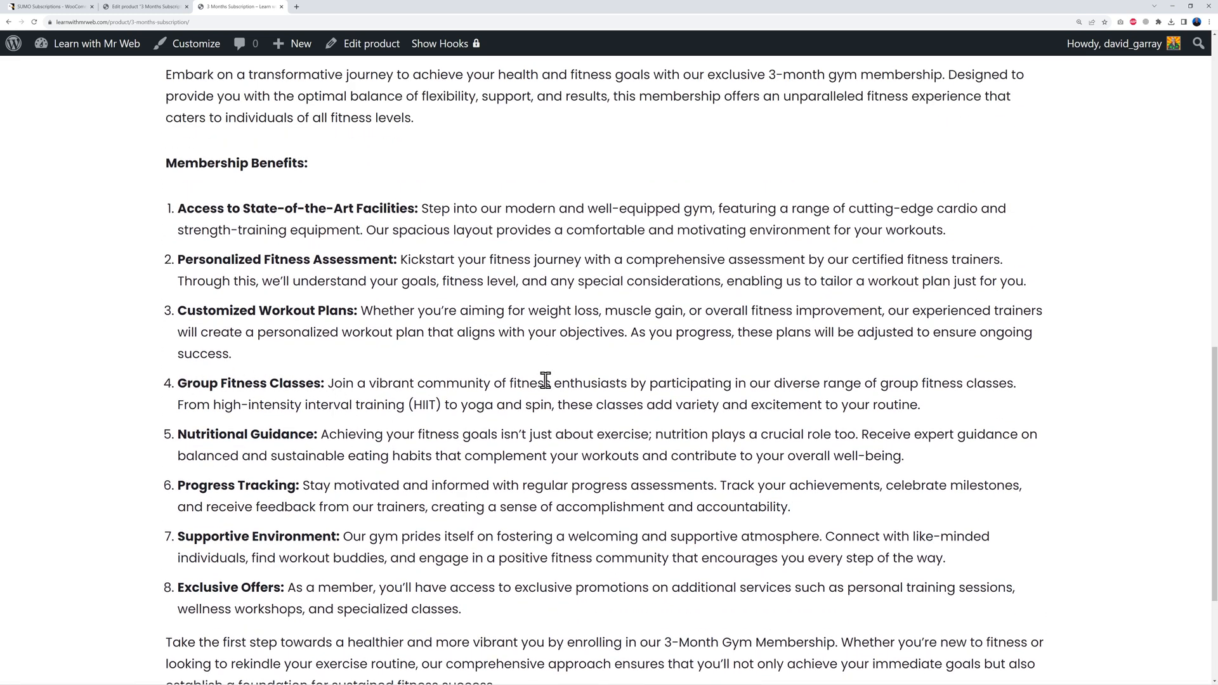
{"action": "scroll", "coordinate": [545, 381], "scroll_direction": "down", "scroll_amount": 3}
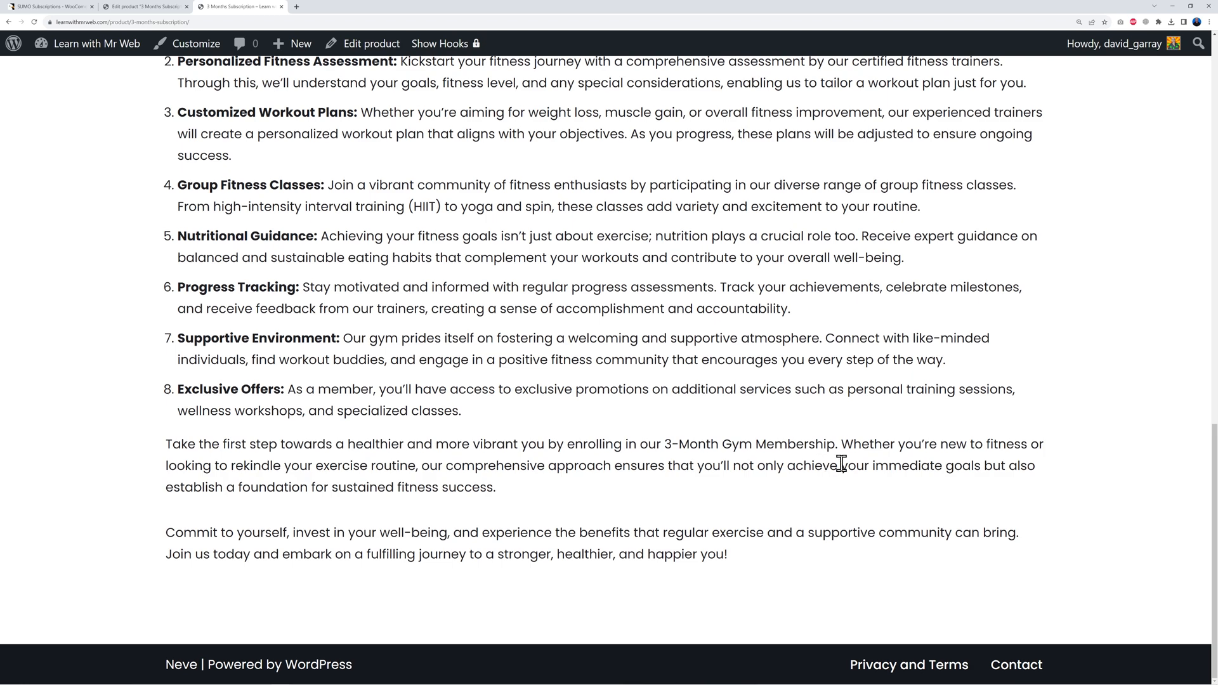
{"action": "scroll", "coordinate": [946, 444], "scroll_direction": "up", "scroll_amount": 15}
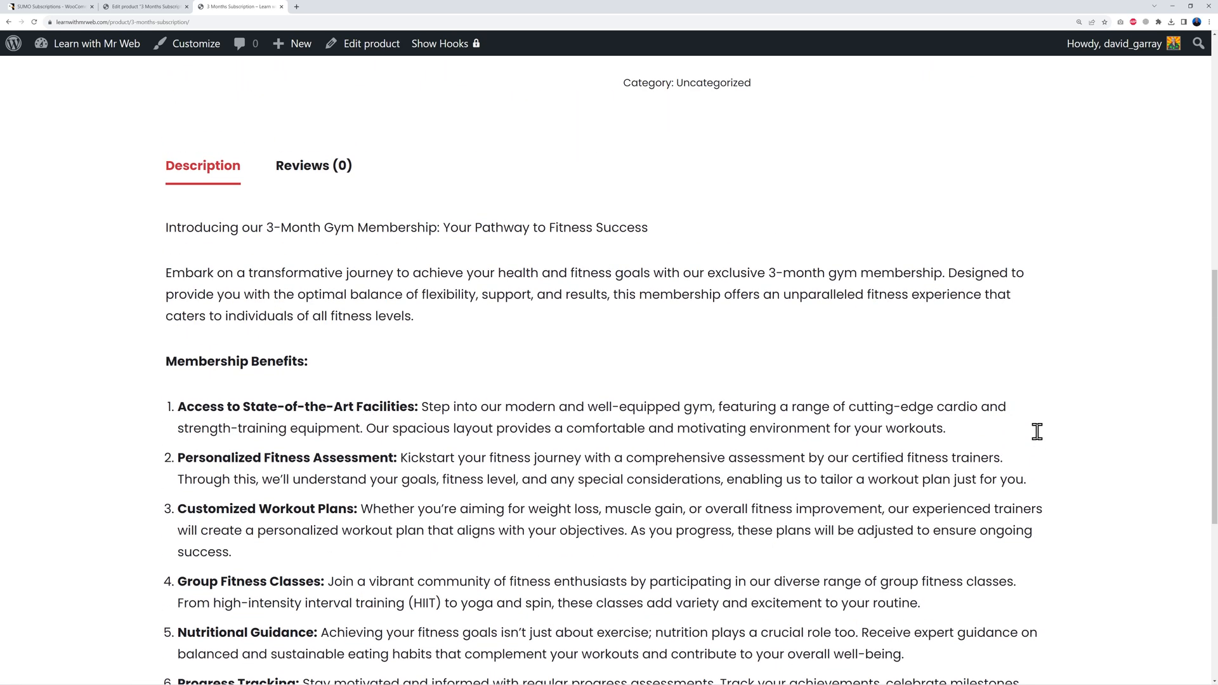
{"action": "scroll", "coordinate": [1109, 436], "scroll_direction": "up", "scroll_amount": 3}
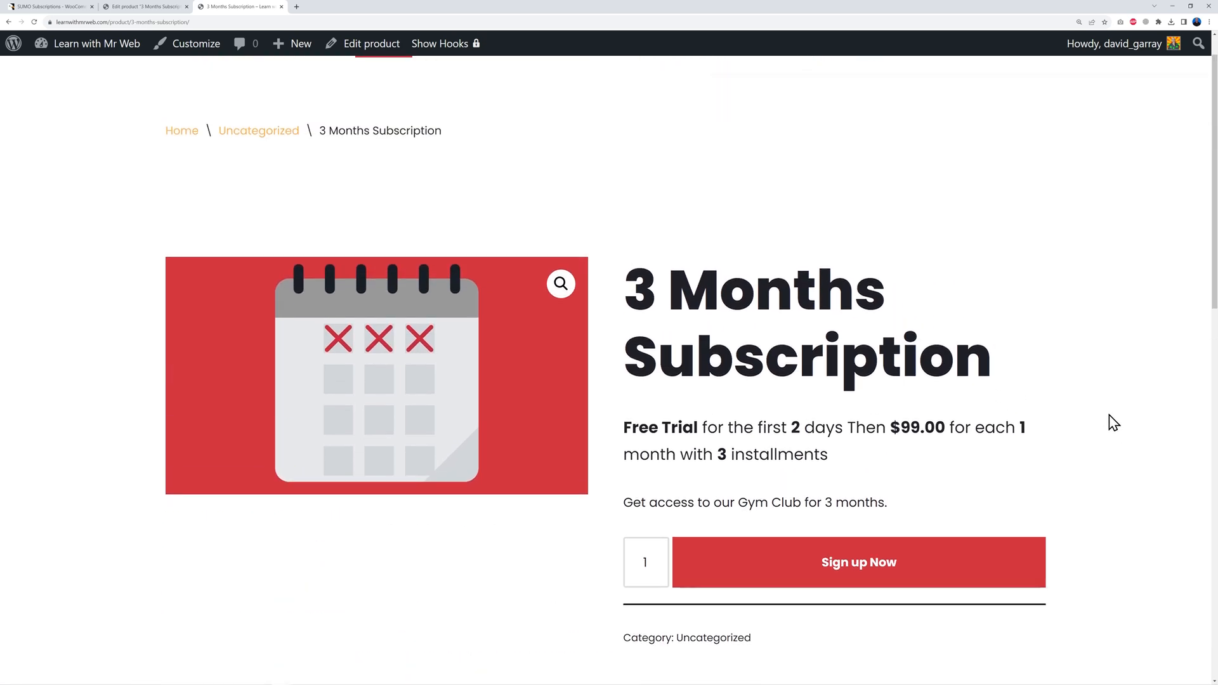
{"action": "scroll", "coordinate": [1110, 421], "scroll_direction": "down", "scroll_amount": 2}
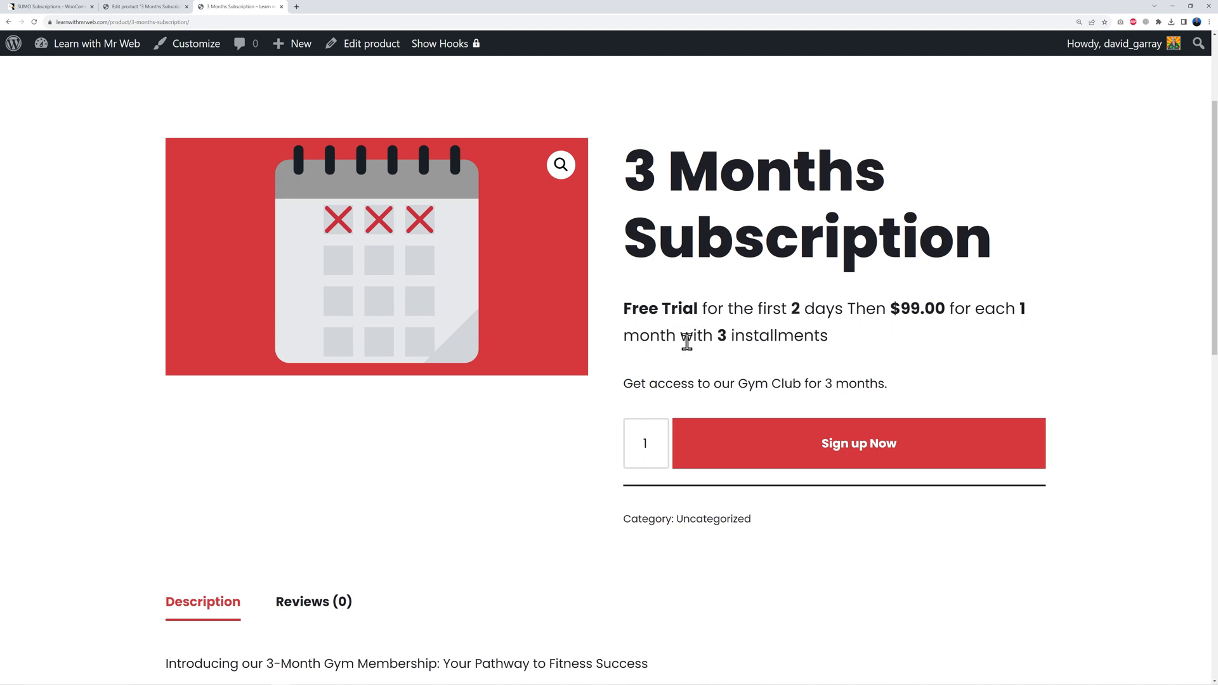
{"action": "left_click_drag", "start_coordinate": [827, 336], "coordinate": [622, 309]}
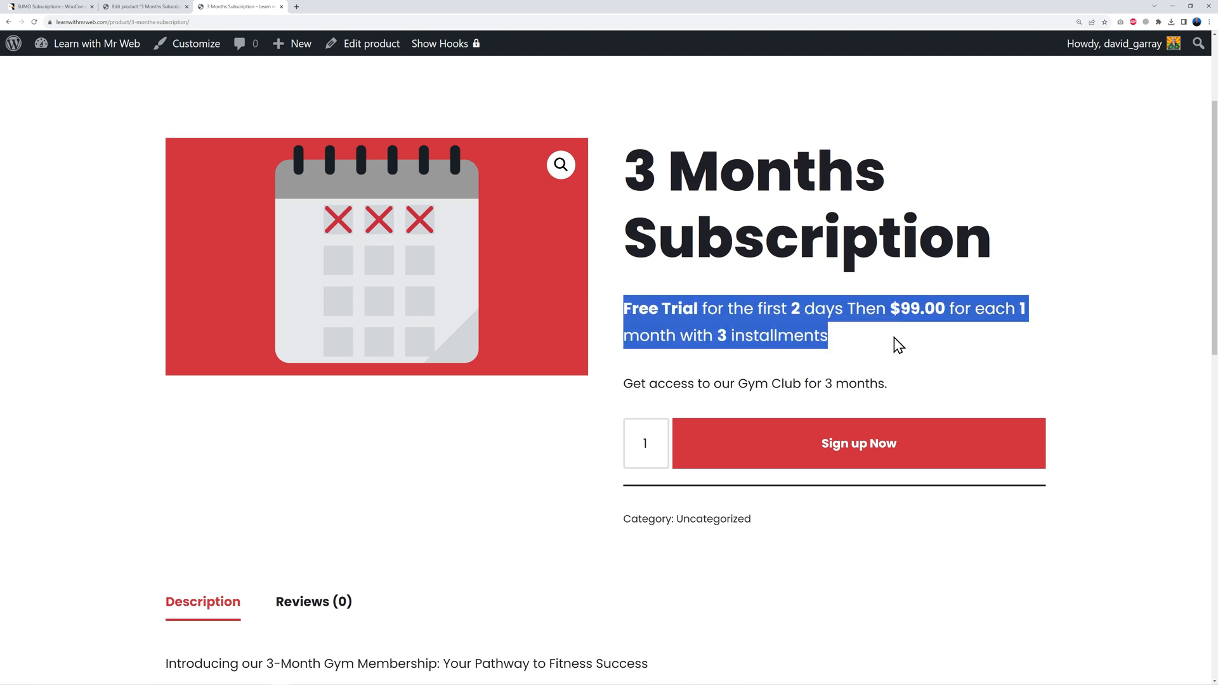
{"action": "left_click", "coordinate": [812, 329]}
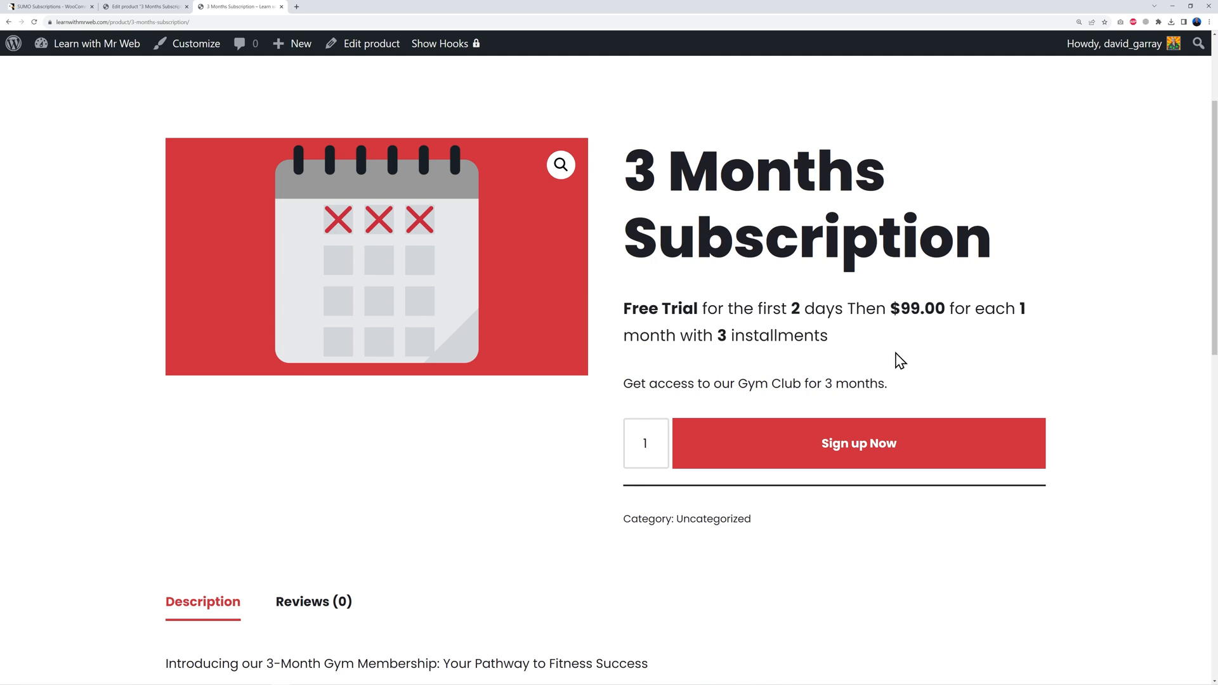
{"action": "left_click", "coordinate": [150, 6]}
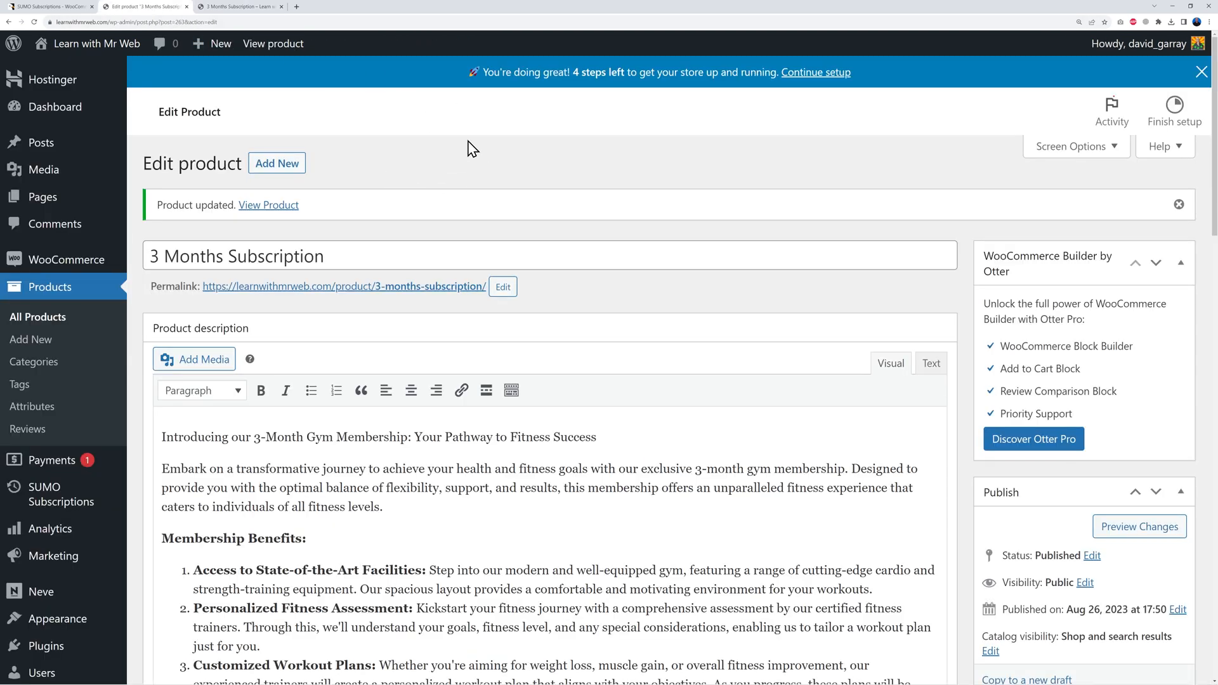
Step: Open SUMO Subscriptions Settings in a new tab and scroll to the Messages section's Subscription Message Settings
{"action": "mouse_move", "coordinate": [108, 501]}
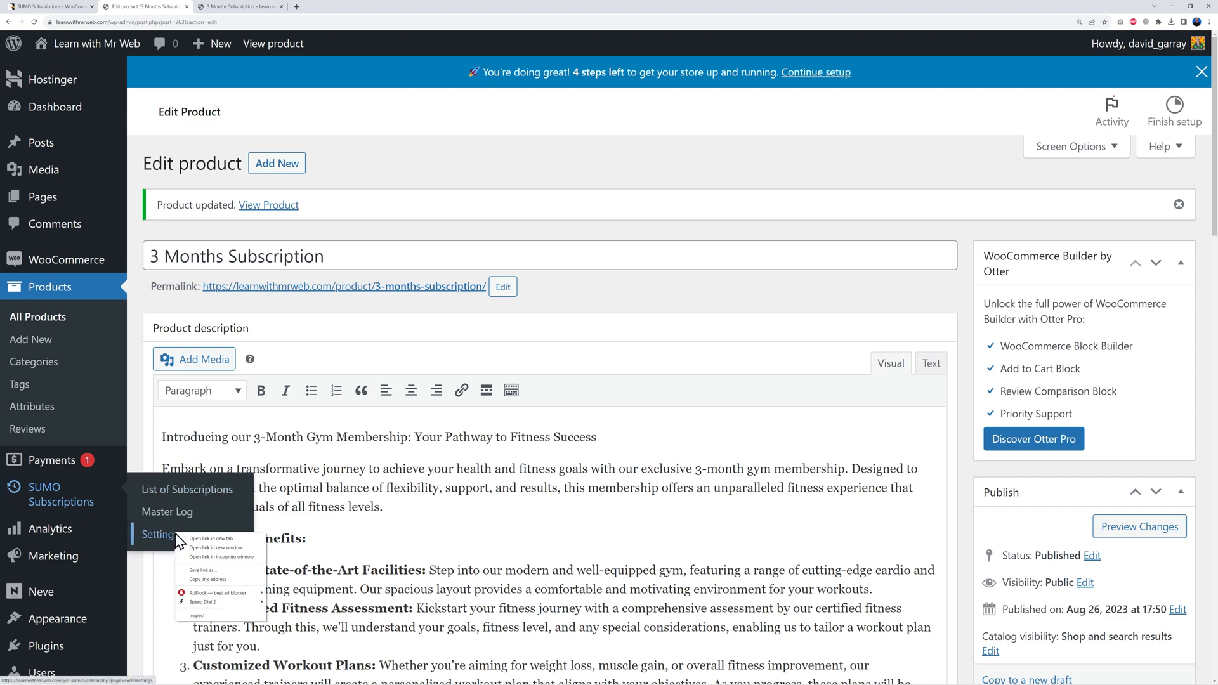
{"action": "left_click", "coordinate": [193, 538], "text": "ctrl"}
{"action": "left_click", "coordinate": [244, 7]}
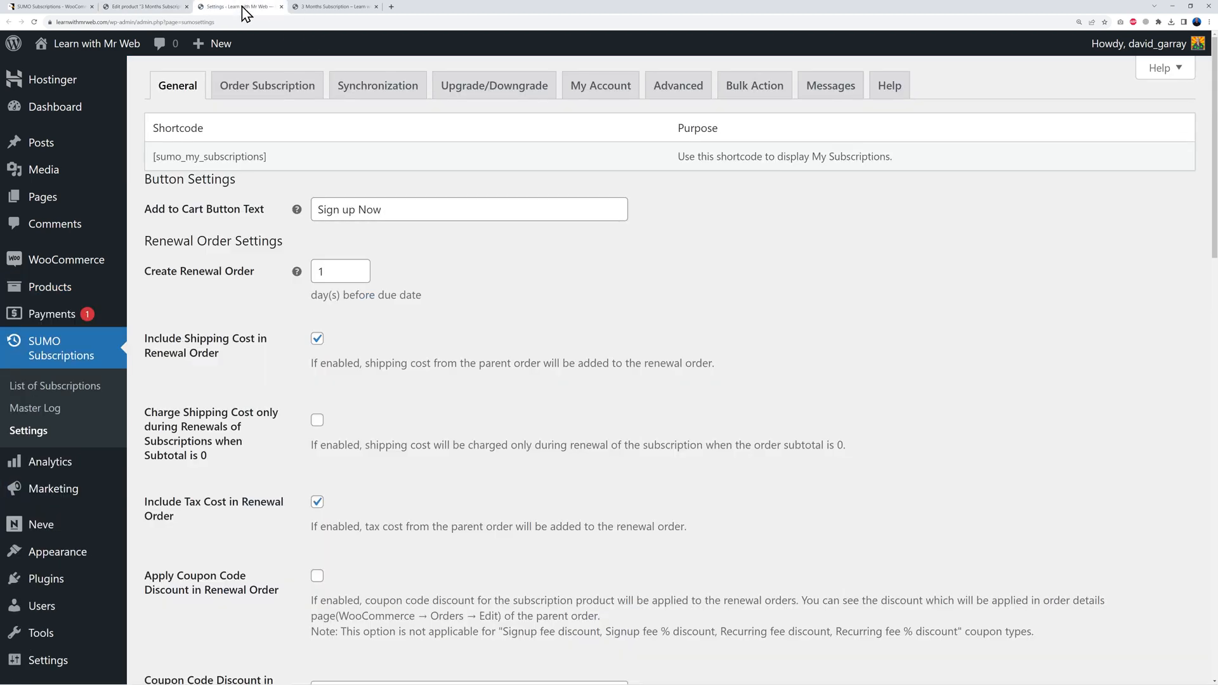
{"action": "left_click", "coordinate": [830, 85]}
{"action": "scroll", "coordinate": [759, 362], "scroll_direction": "down", "scroll_amount": 7}
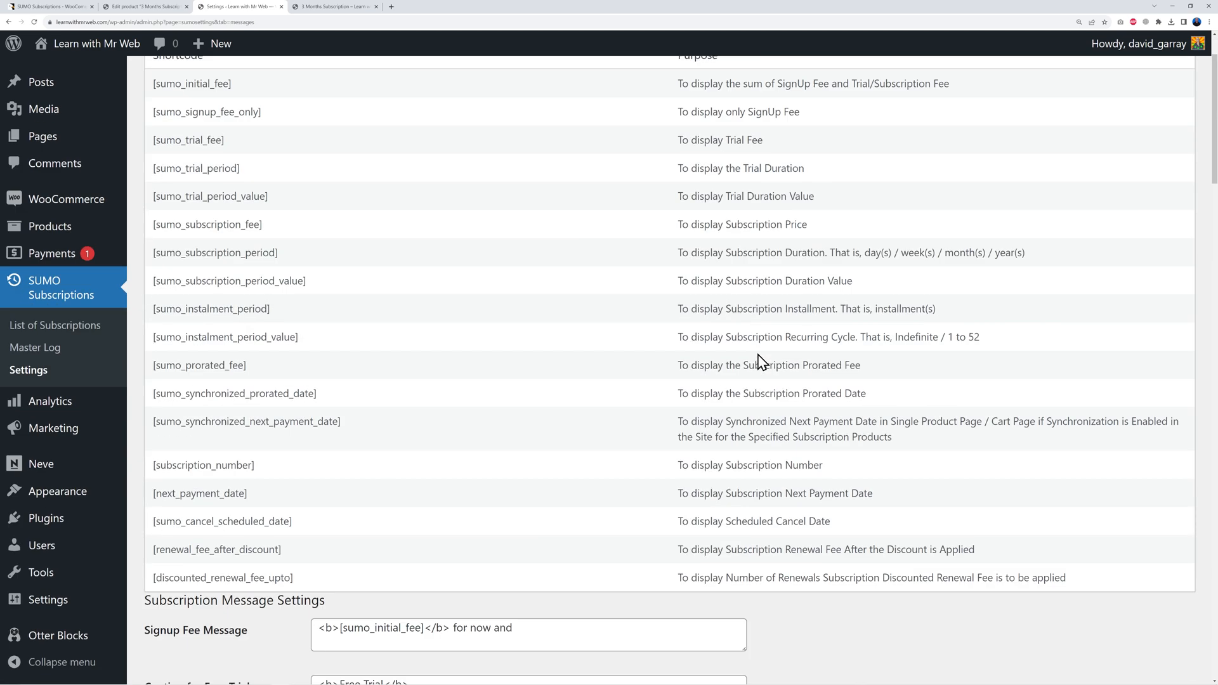
{"action": "scroll", "coordinate": [804, 379], "scroll_direction": "down", "scroll_amount": 1}
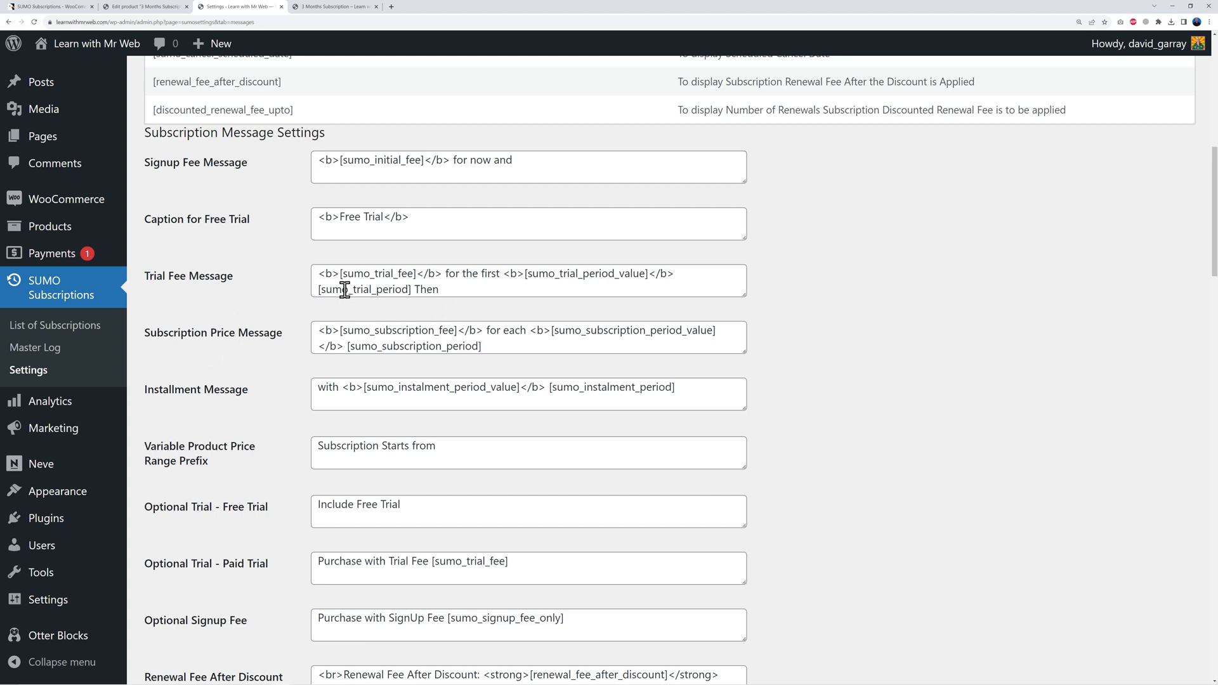
Step: Inspect the [sumo_trial_fee] placeholder in Trial Fee Message against the live product page
{"action": "left_click_drag", "start_coordinate": [340, 273], "coordinate": [418, 273]}
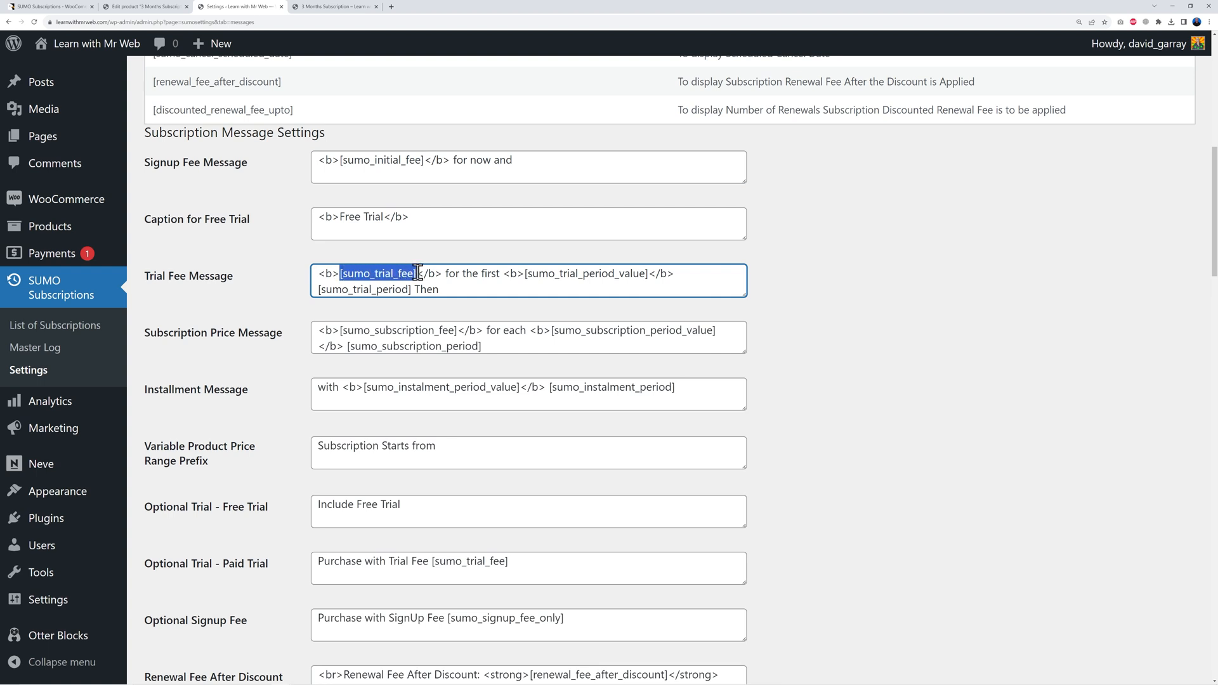
{"action": "left_click", "coordinate": [472, 293]}
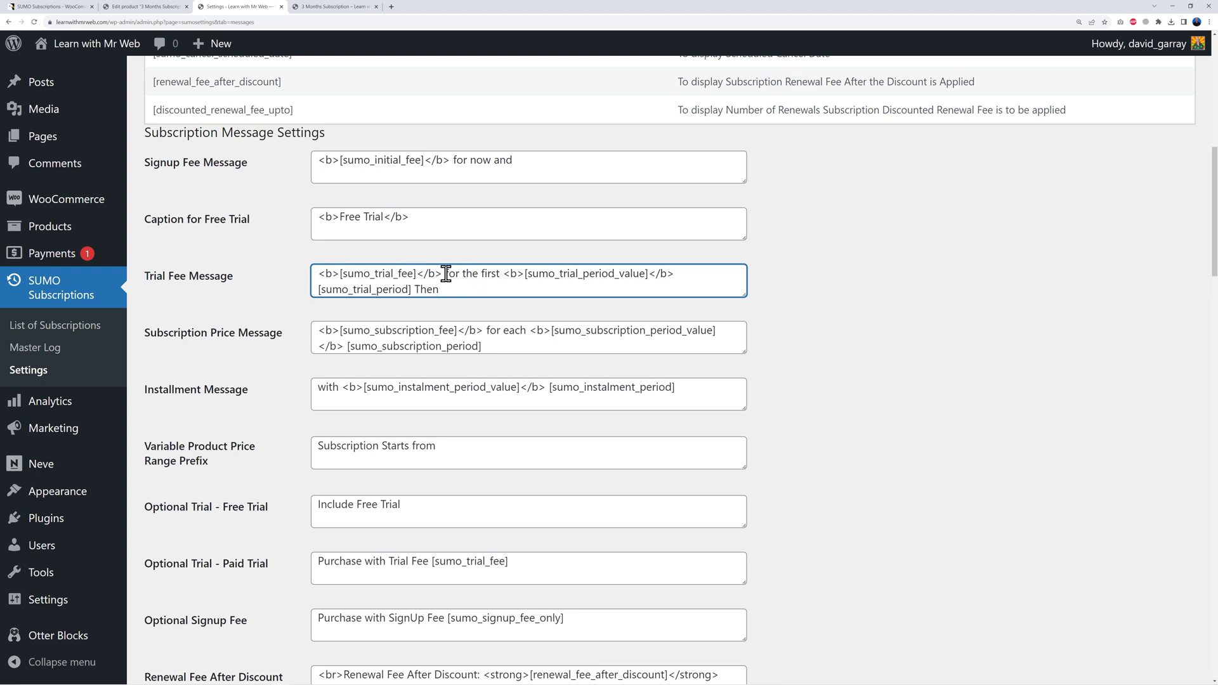
{"action": "left_click_drag", "start_coordinate": [446, 274], "coordinate": [500, 274]}
{"action": "left_click", "coordinate": [499, 288]}
{"action": "left_click_drag", "start_coordinate": [417, 273], "coordinate": [335, 278]}
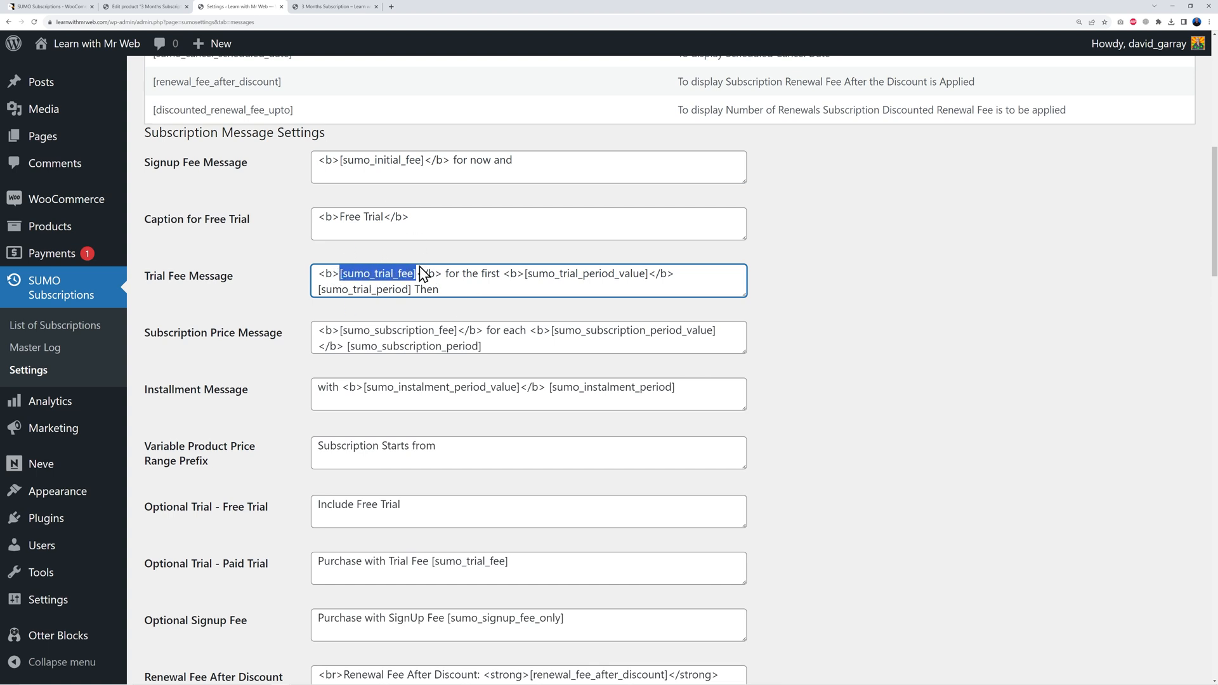
{"action": "left_click", "coordinate": [325, 9]}
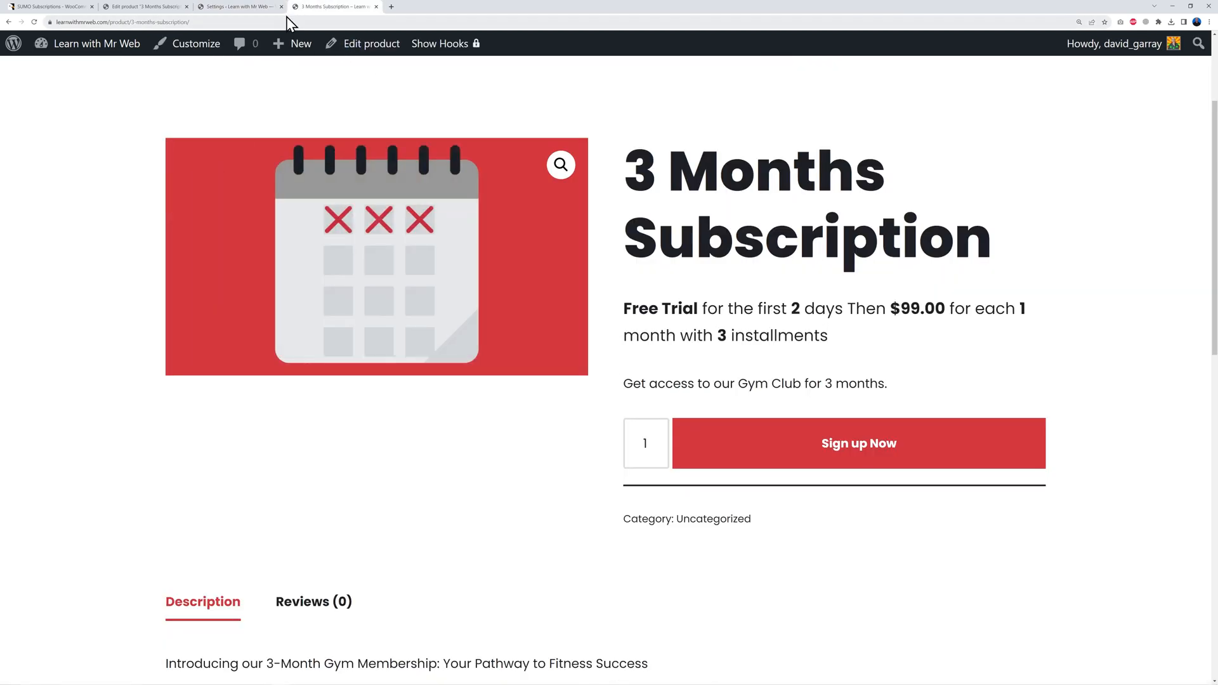
Step: Compare the message templates with the live page's price and 'Free Trial for the first 2 days' wording
{"action": "left_click", "coordinate": [253, 8]}
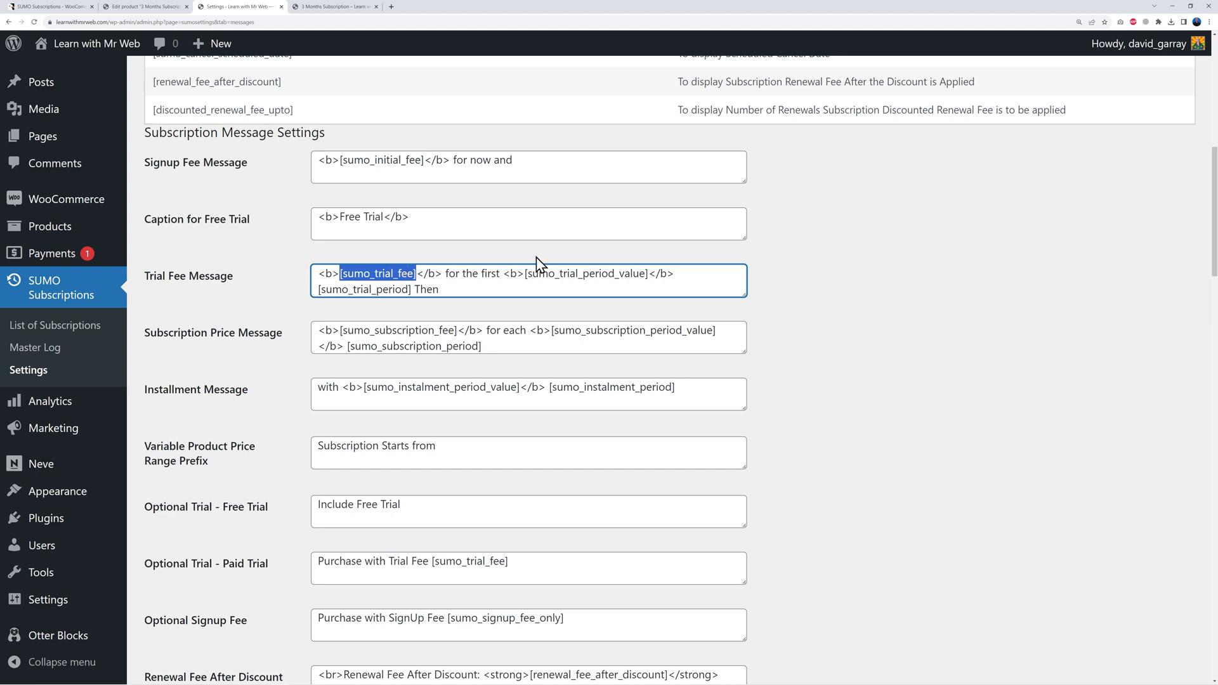
{"action": "left_click", "coordinate": [336, 6]}
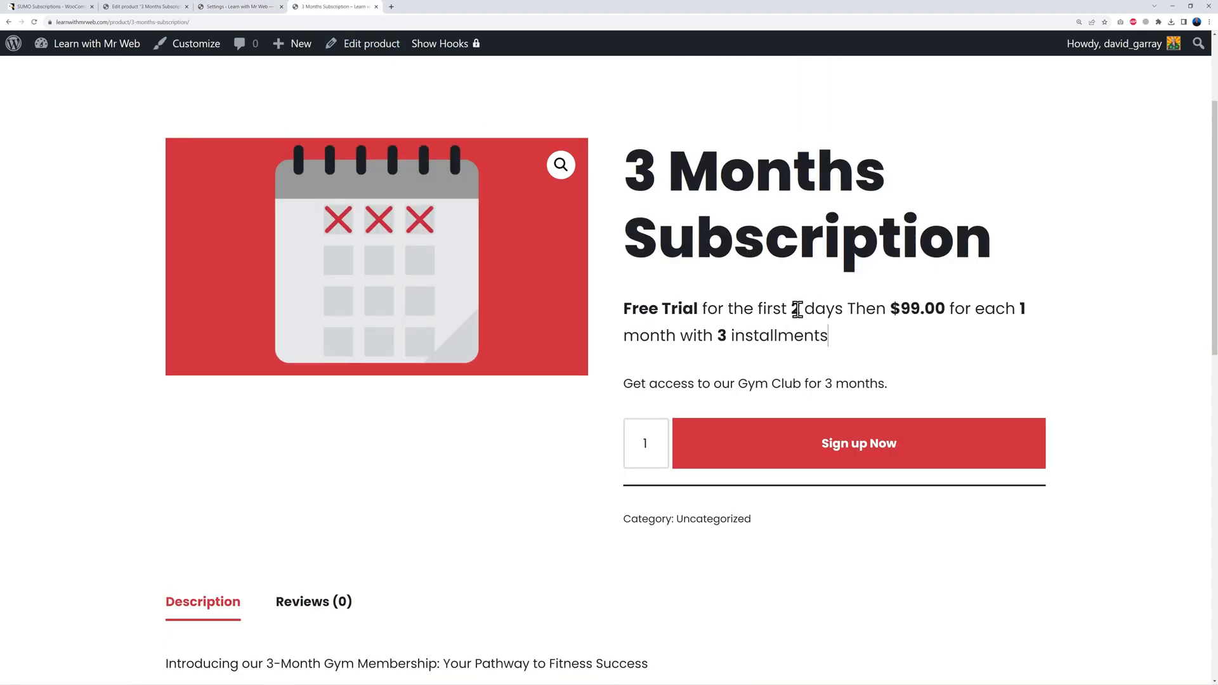
{"action": "left_click", "coordinate": [239, 7]}
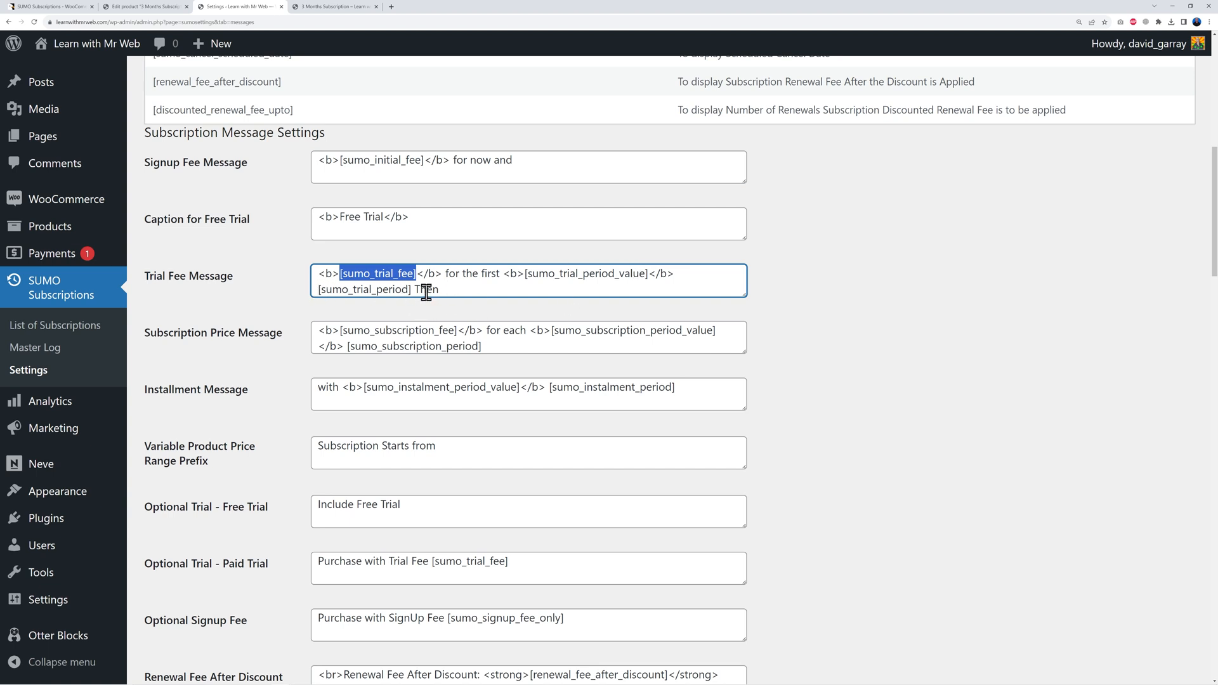
{"action": "left_click", "coordinate": [343, 7]}
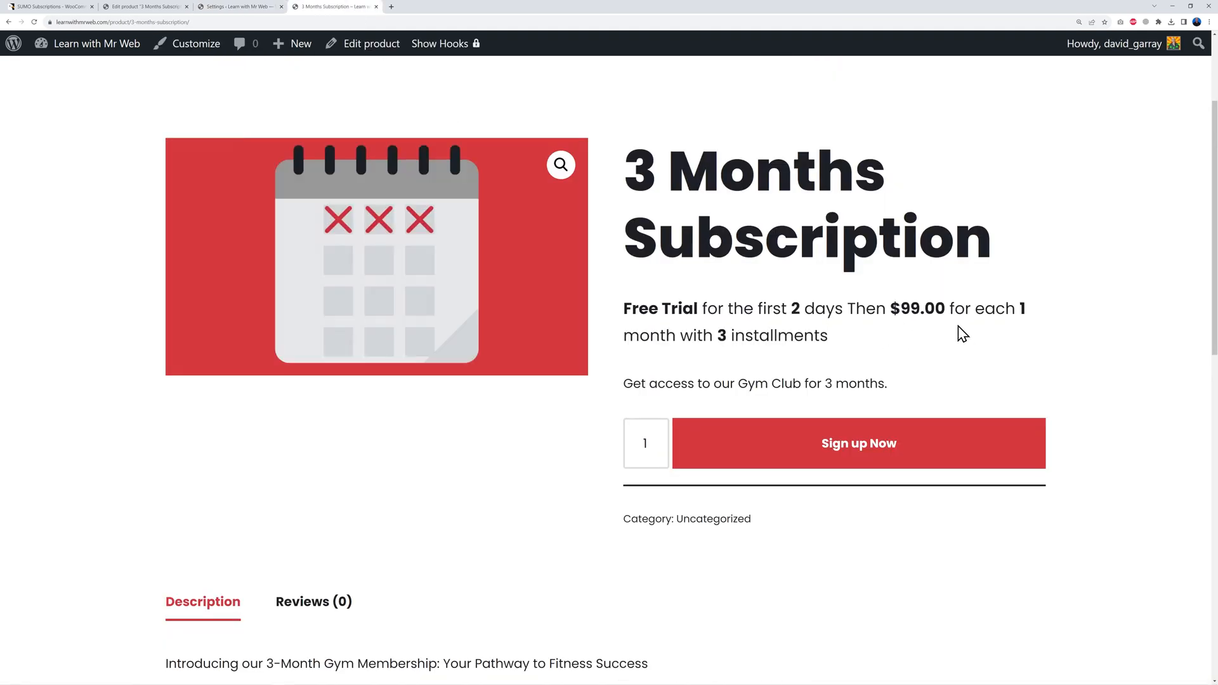
{"action": "left_click_drag", "start_coordinate": [889, 308], "coordinate": [915, 348]}
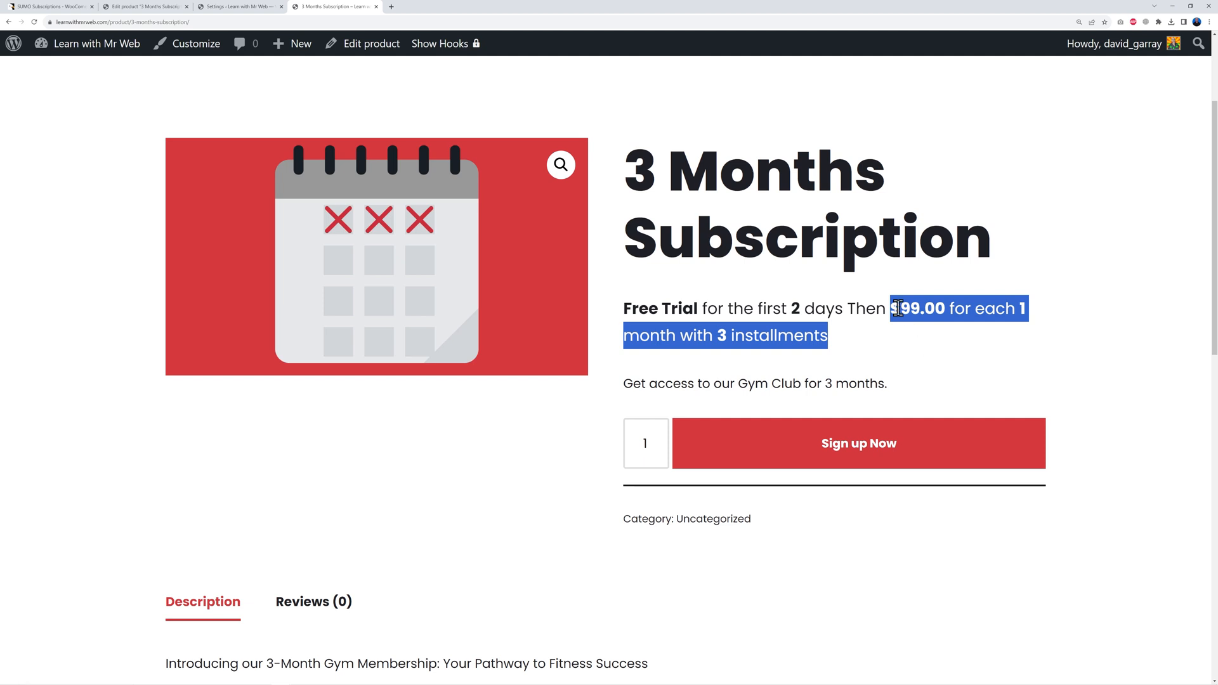
{"action": "left_click", "coordinate": [248, 9]}
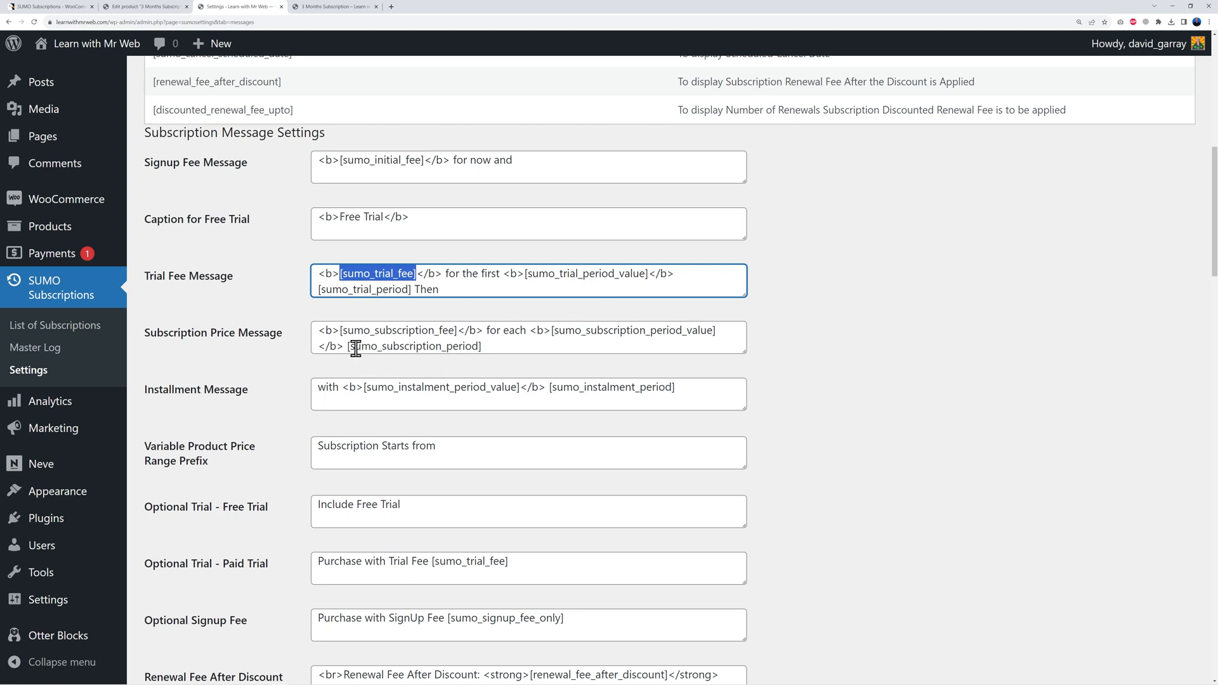
{"action": "left_click", "coordinate": [355, 8]}
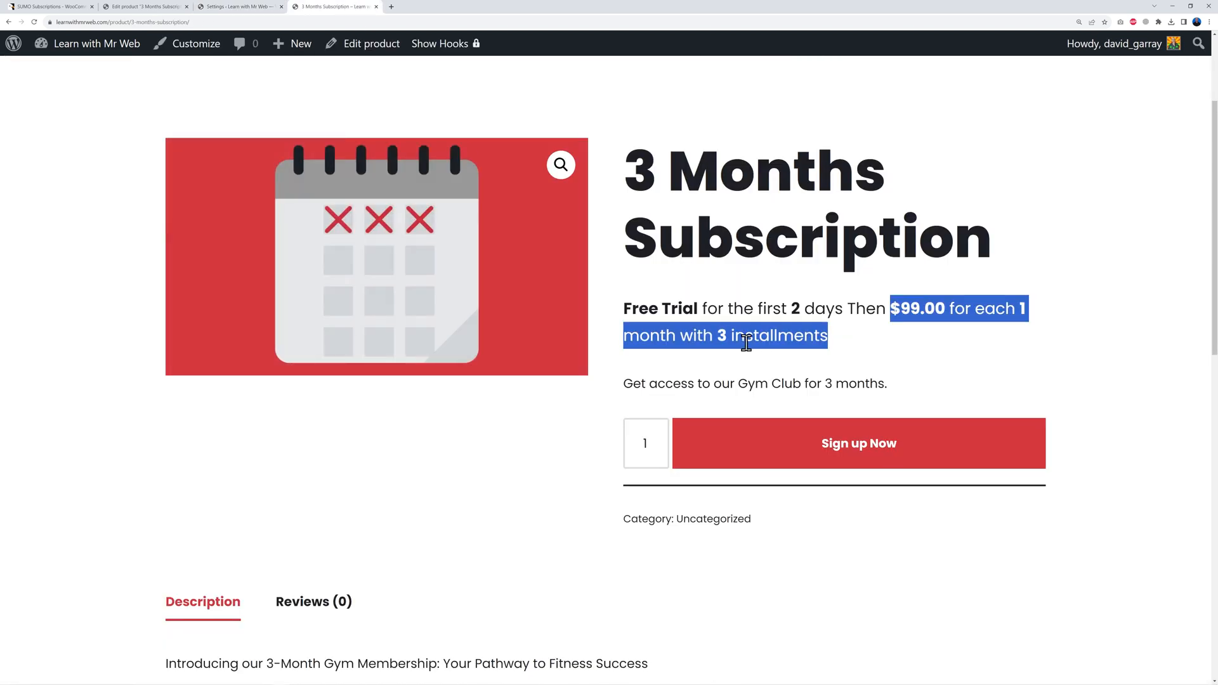
{"action": "left_click", "coordinate": [876, 356]}
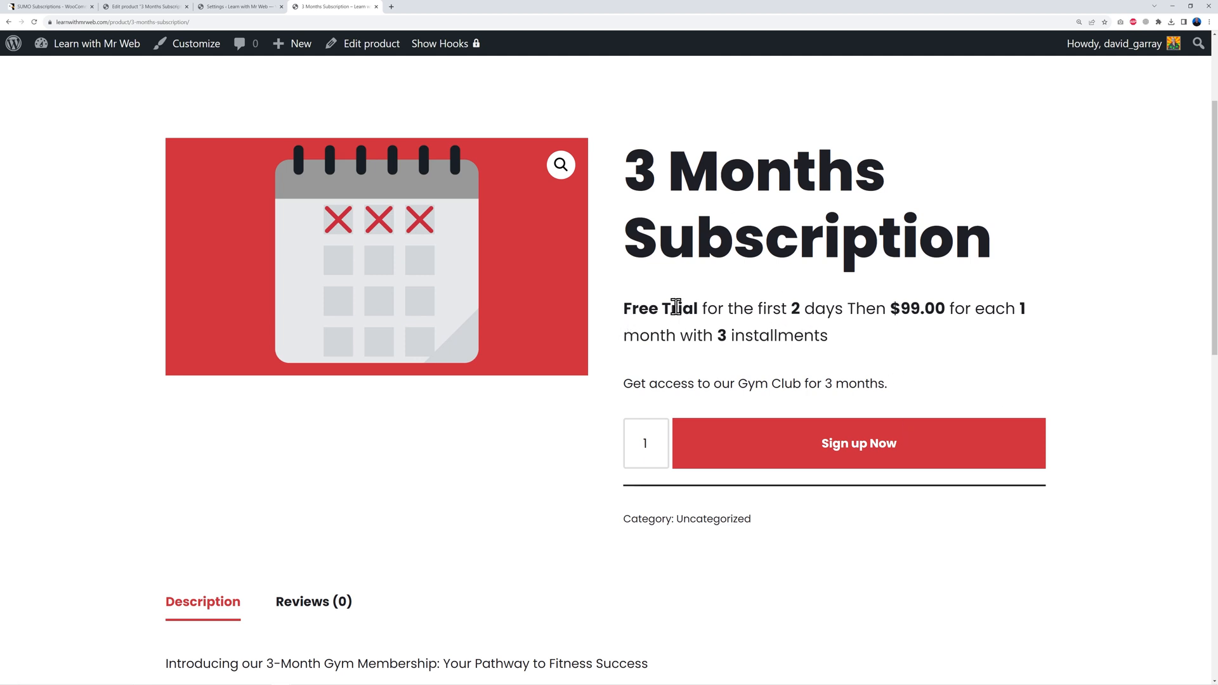
{"action": "left_click_drag", "start_coordinate": [841, 310], "coordinate": [622, 310]}
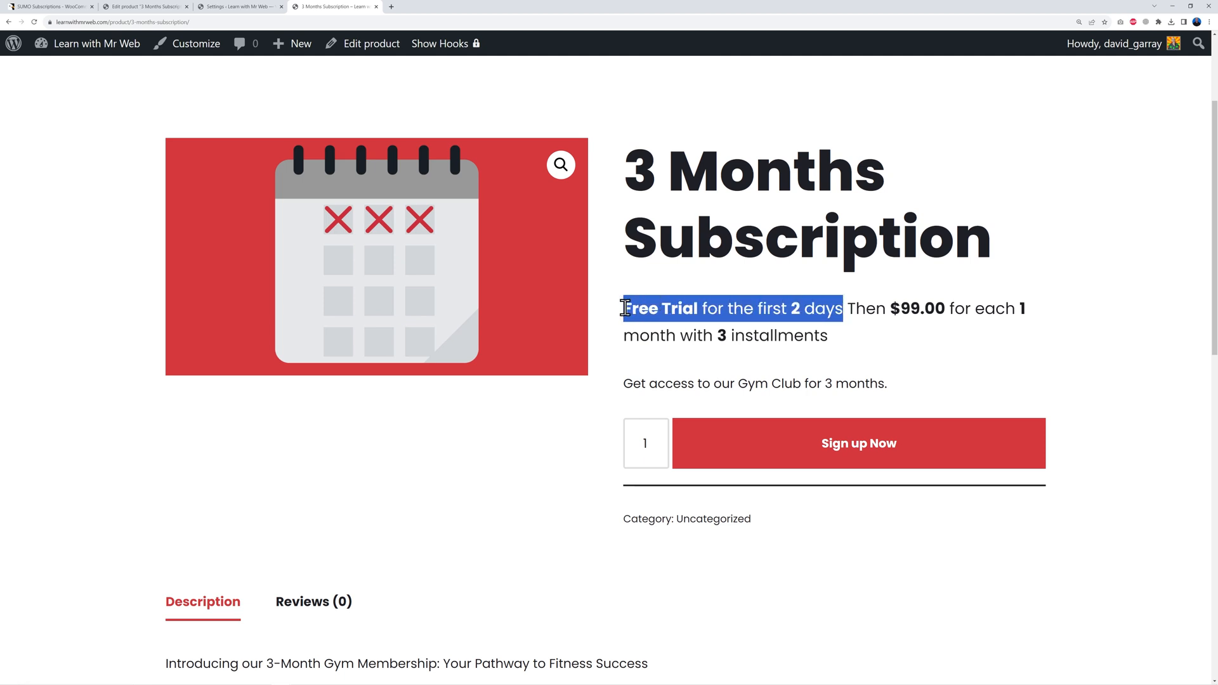
{"action": "left_click", "coordinate": [829, 336]}
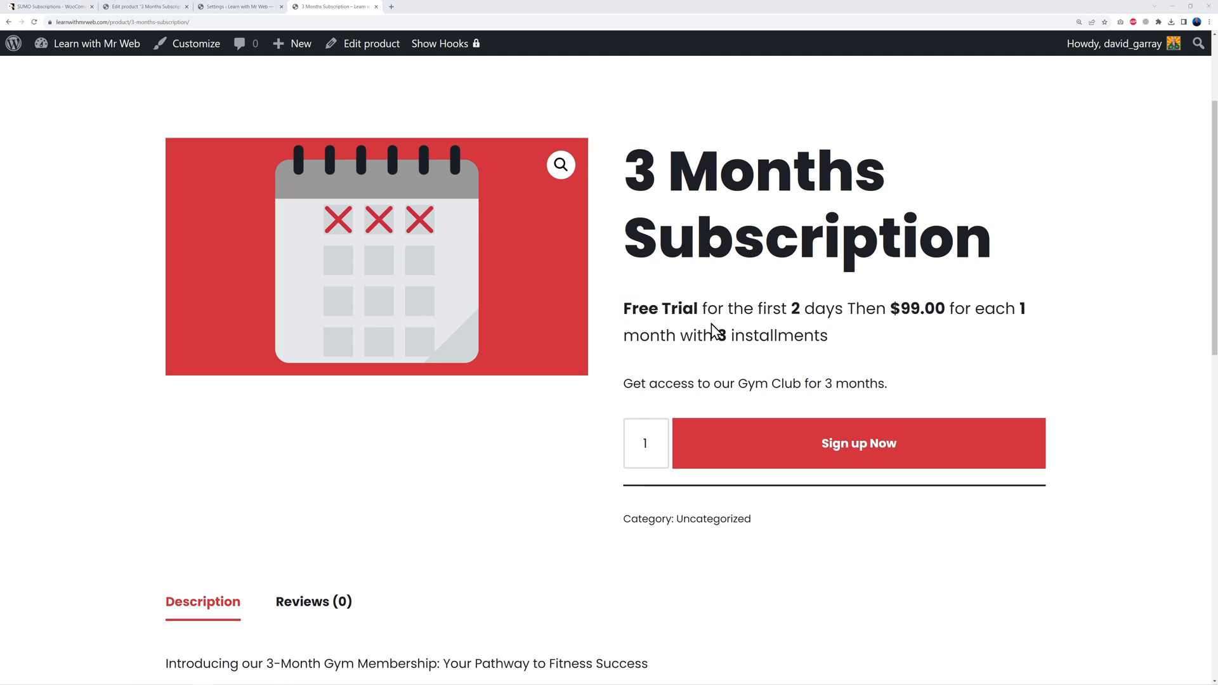
{"action": "left_click", "coordinate": [268, 12]}
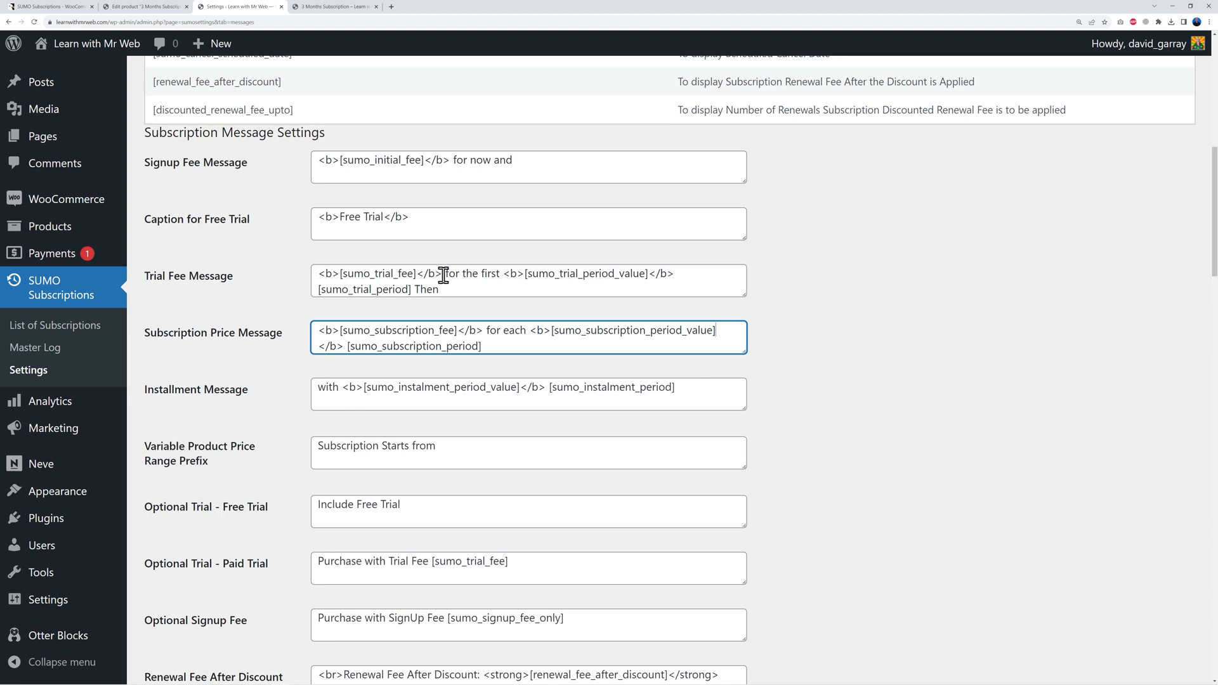
Step: Replace the trial fee shortcode in Trial Fee Message with 'Access our gym for FREE'
{"action": "left_click_drag", "start_coordinate": [443, 275], "coordinate": [318, 274]}
{"action": "key", "text": "BackSpace"}
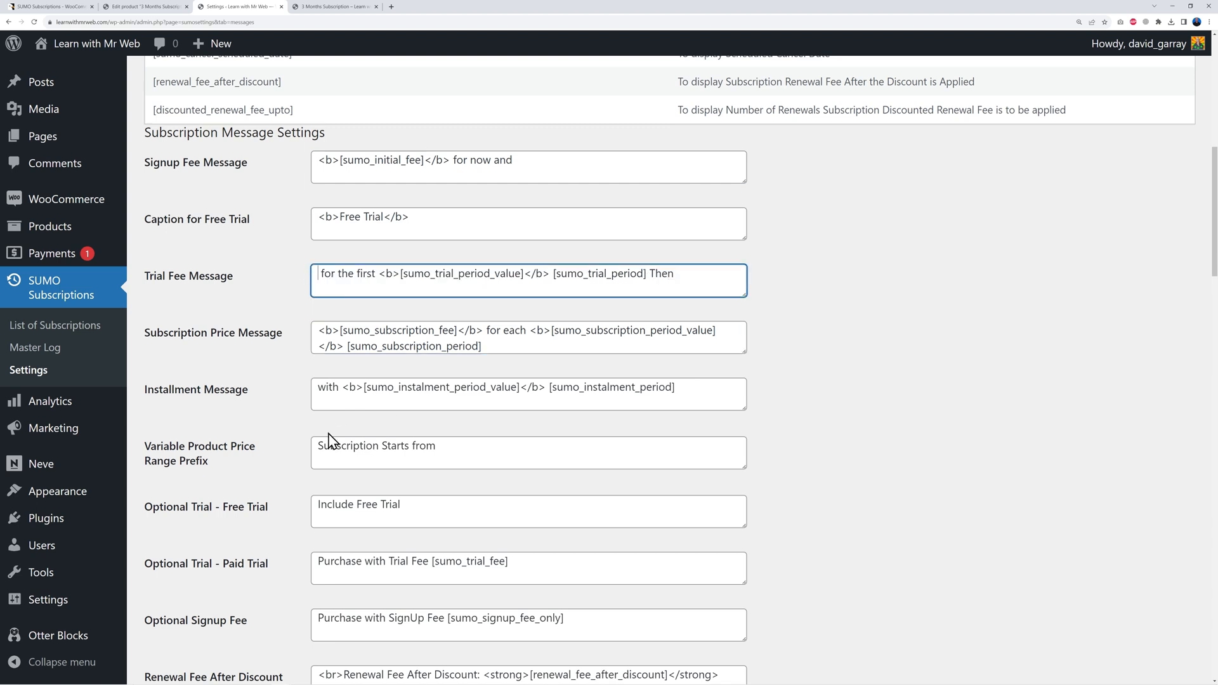
{"action": "type", "text": "Access our gym for FREE"}
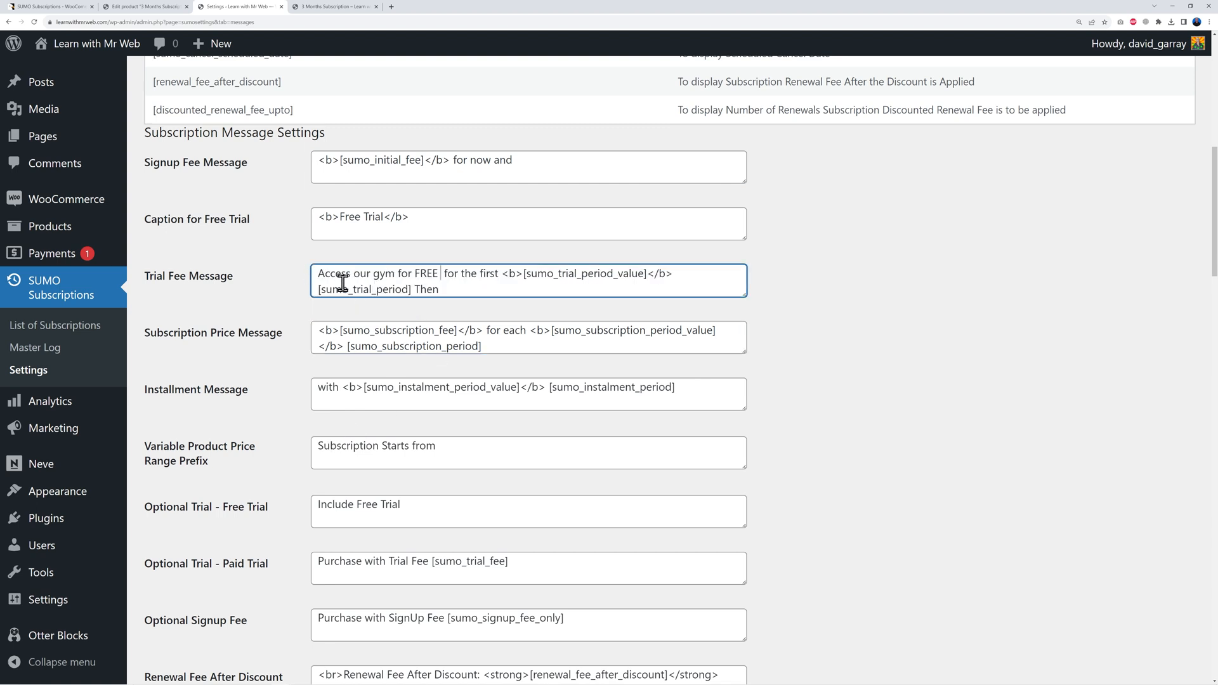
{"action": "key", "text": "Delete"}
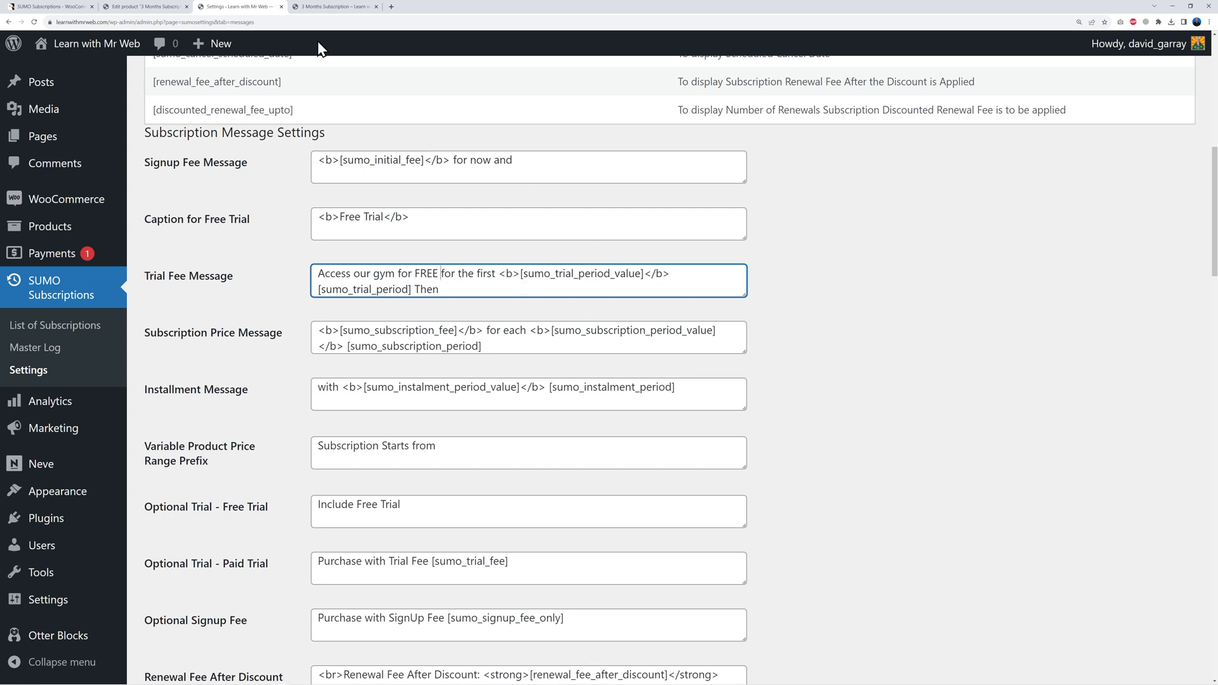
{"action": "left_click", "coordinate": [325, 7]}
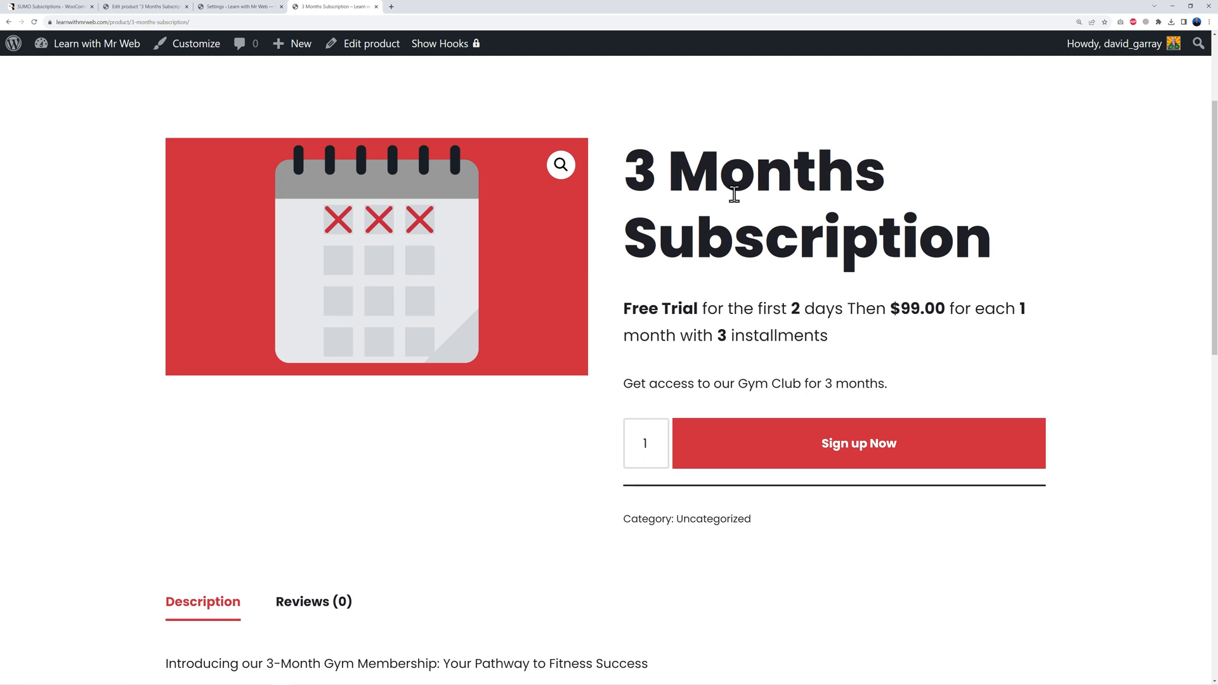
{"action": "left_click", "coordinate": [245, 6]}
Step: Lowercase 'Then' in the Trial Fee Message and check the product page's price wording
{"action": "left_click", "coordinate": [420, 289]}
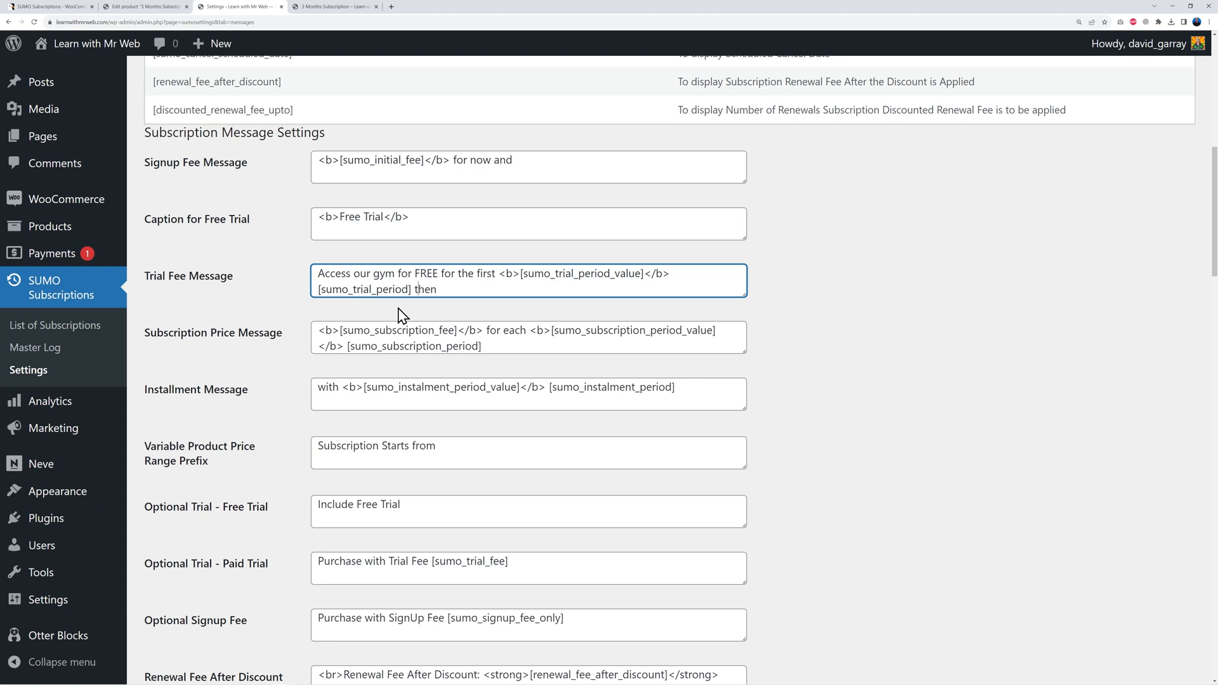
{"action": "left_click", "coordinate": [774, 359]}
{"action": "left_click", "coordinate": [323, 7]}
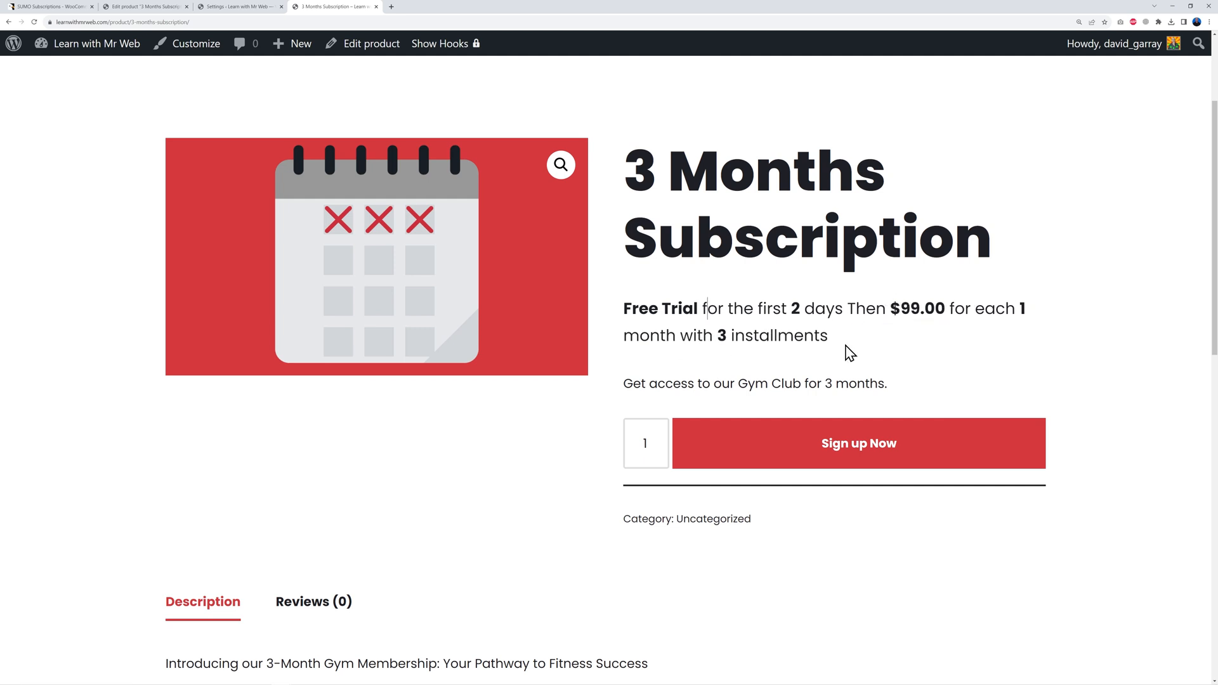
{"action": "left_click_drag", "start_coordinate": [891, 311], "coordinate": [952, 338]}
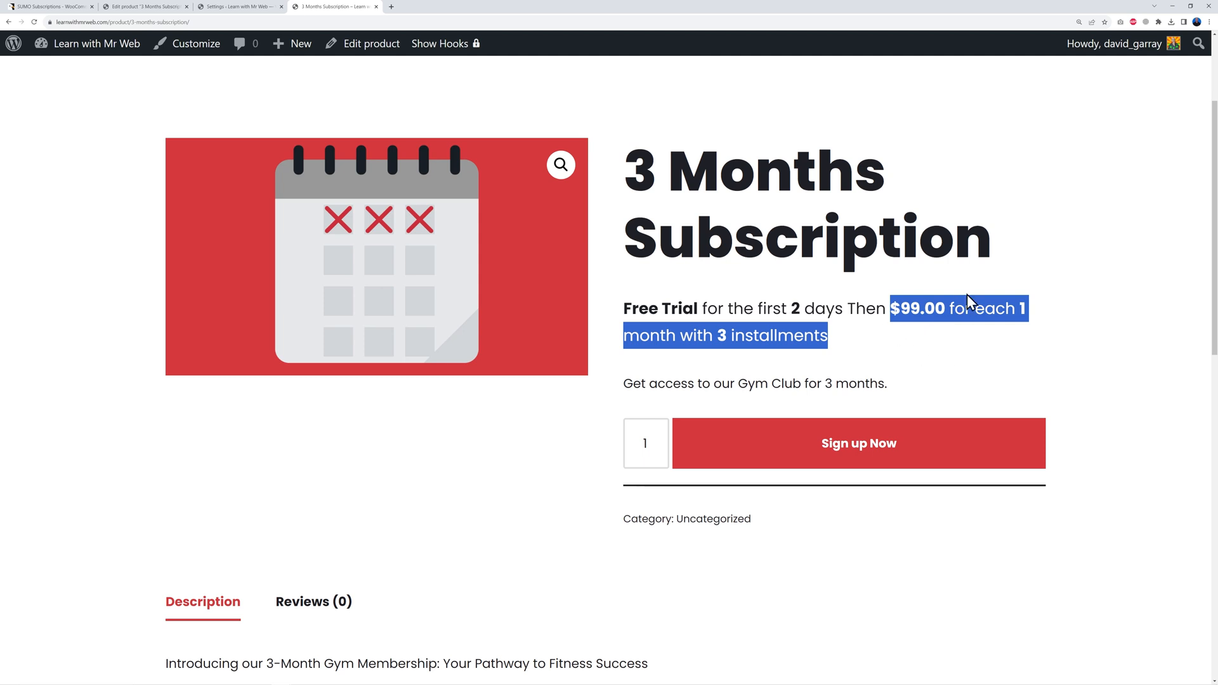
{"action": "left_click", "coordinate": [903, 353]}
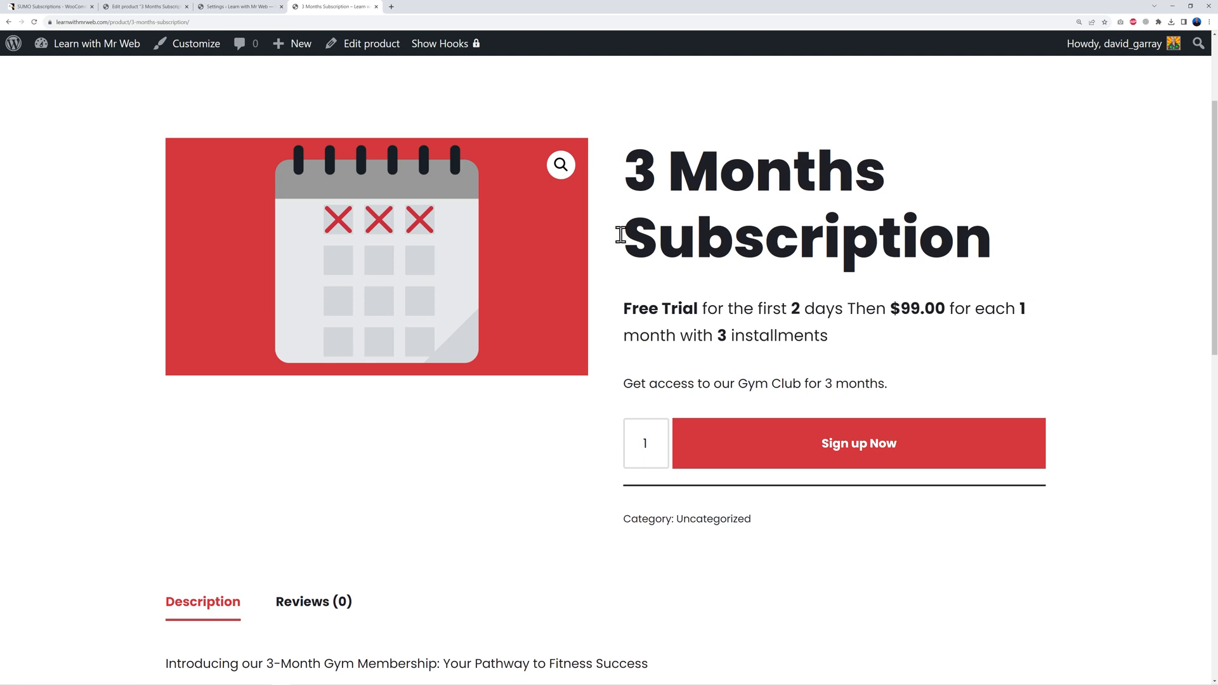
{"action": "left_click", "coordinate": [267, 9]}
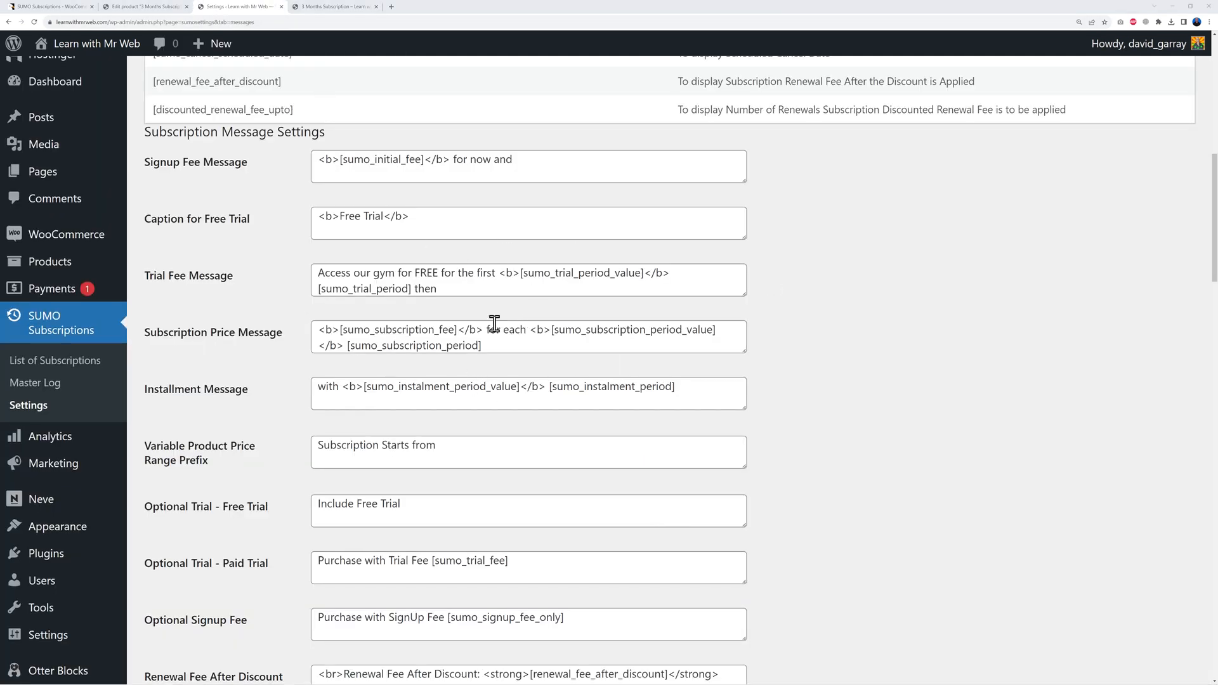
Step: Change the Subscription Price Message to '[sumo_subscription_fee] /[sumo_subscription_period]' and save the settings
{"action": "left_click_drag", "start_coordinate": [485, 329], "coordinate": [525, 333]}
{"action": "type", "text": "per"}
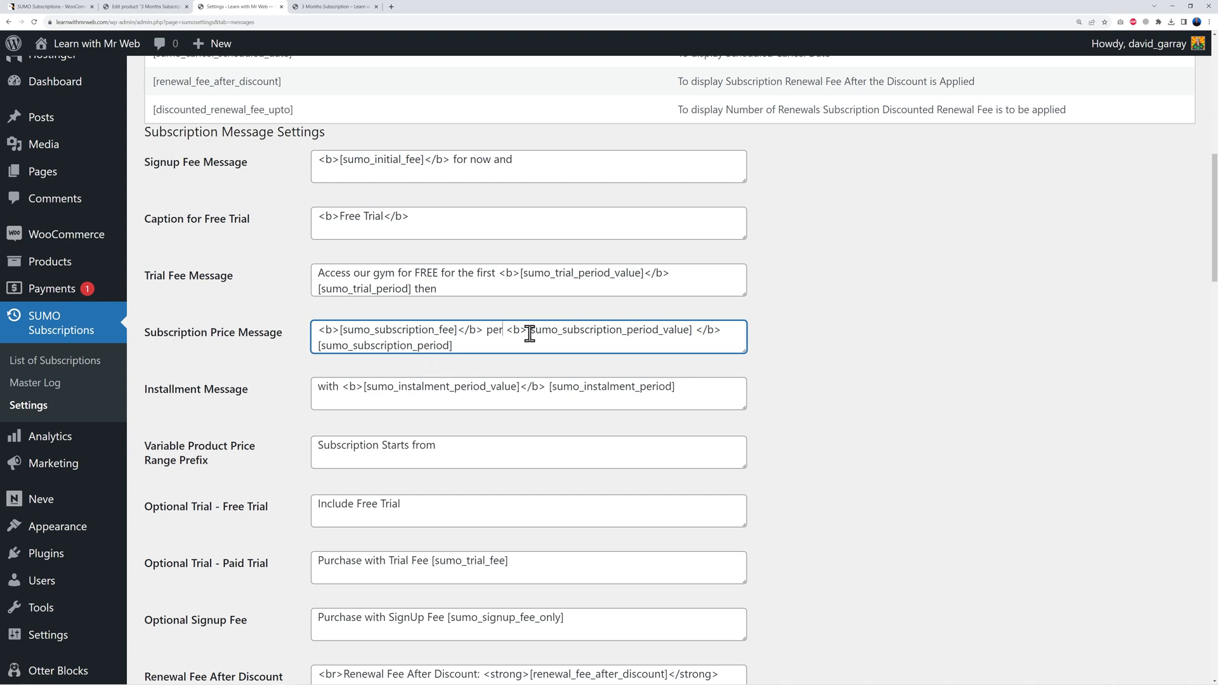
{"action": "left_click_drag", "start_coordinate": [507, 330], "coordinate": [721, 332]}
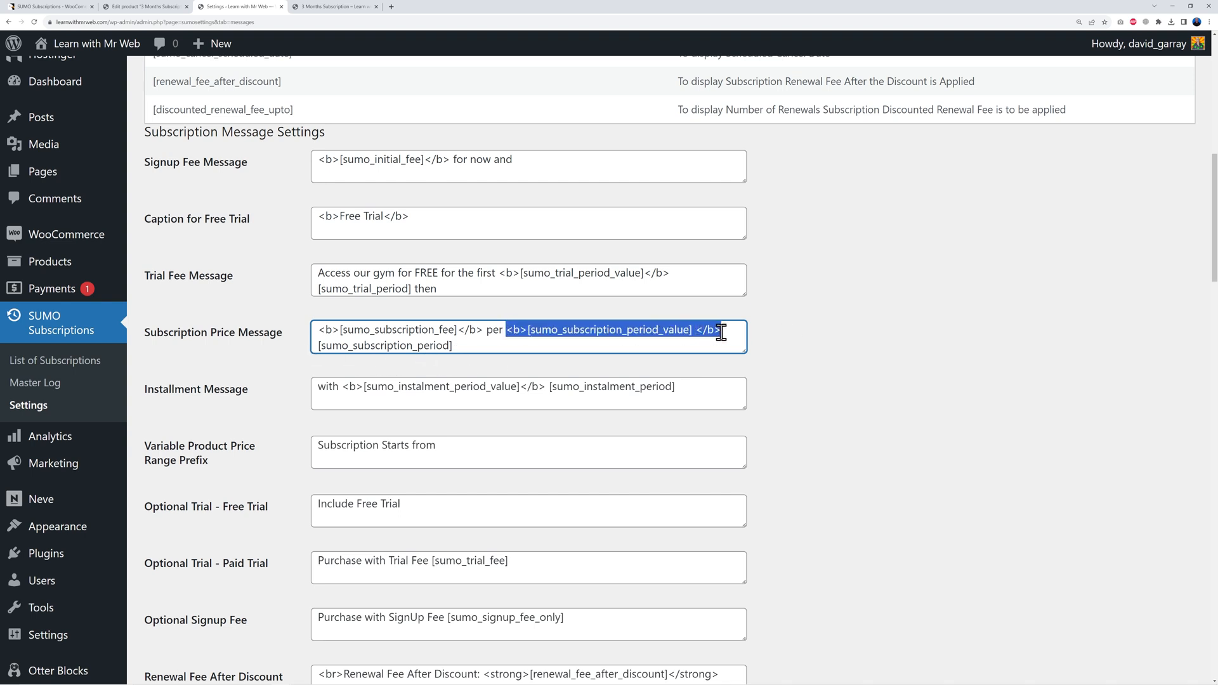
{"action": "key", "text": "BackSpace"}
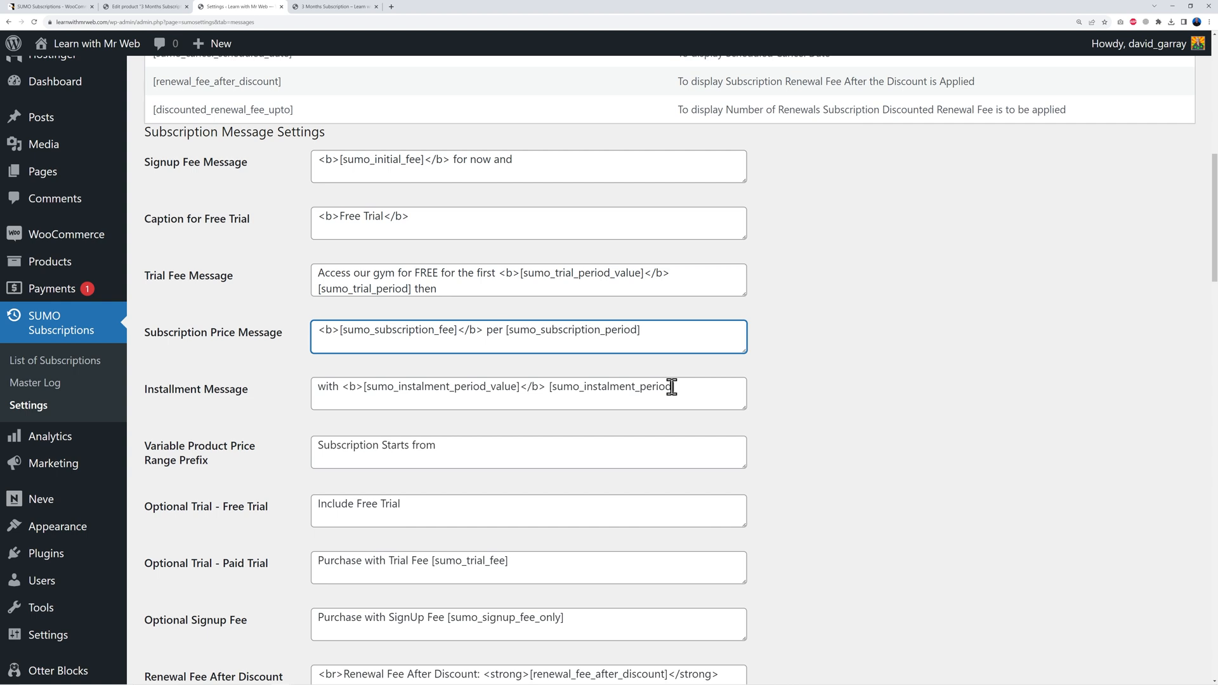
{"action": "key", "text": "BackSpace"}
{"action": "key", "text": "BackSpace"}
{"action": "key", "text": "BackSpace"}
{"action": "key", "text": "BackSpace"}
{"action": "type", "text": "/"}
{"action": "left_click", "coordinate": [927, 356]}
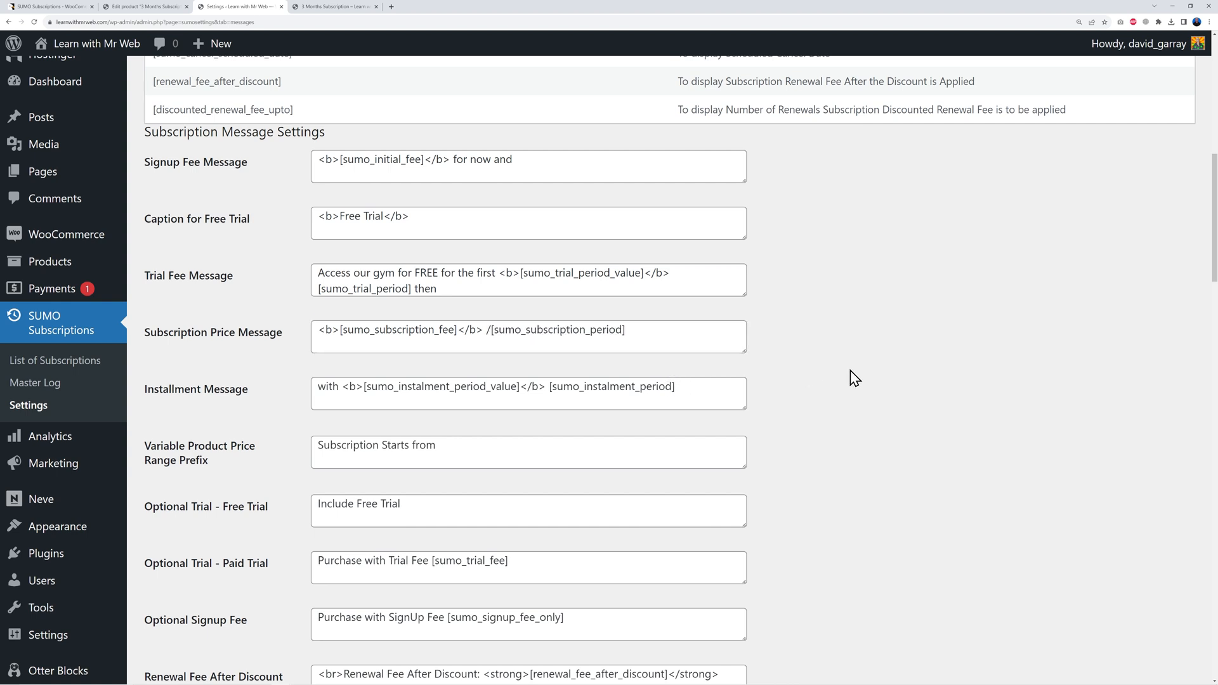
{"action": "scroll", "coordinate": [848, 371], "scroll_direction": "down", "scroll_amount": 15}
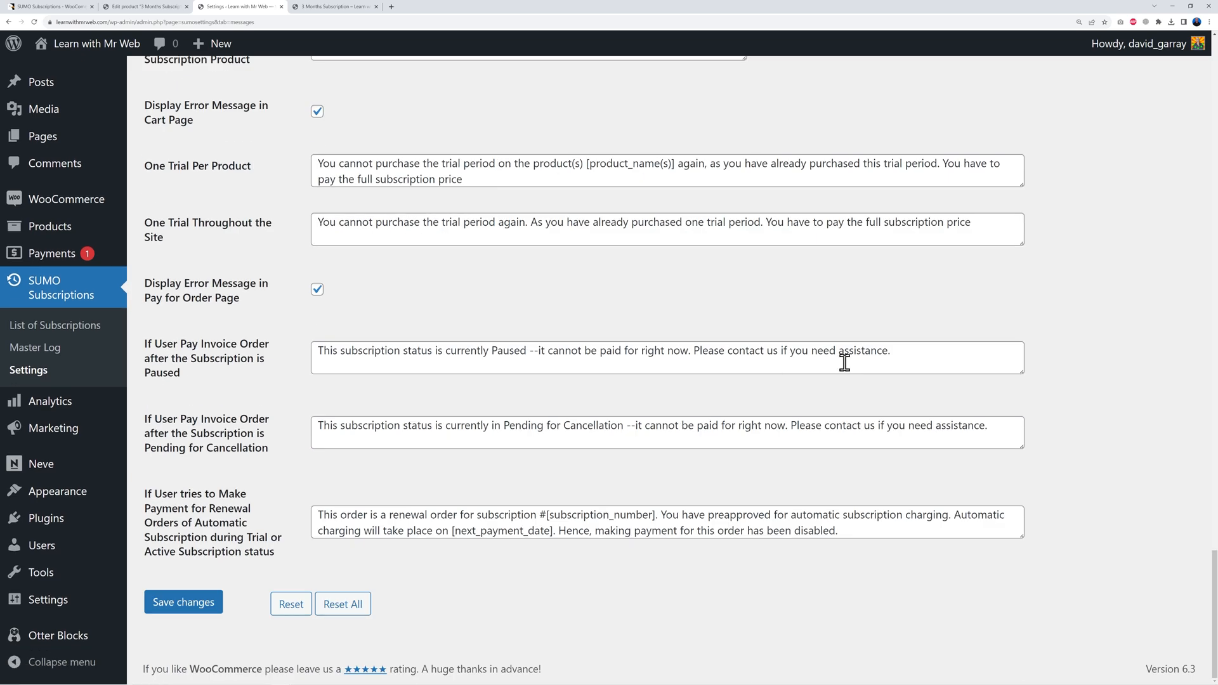
{"action": "left_click", "coordinate": [156, 615]}
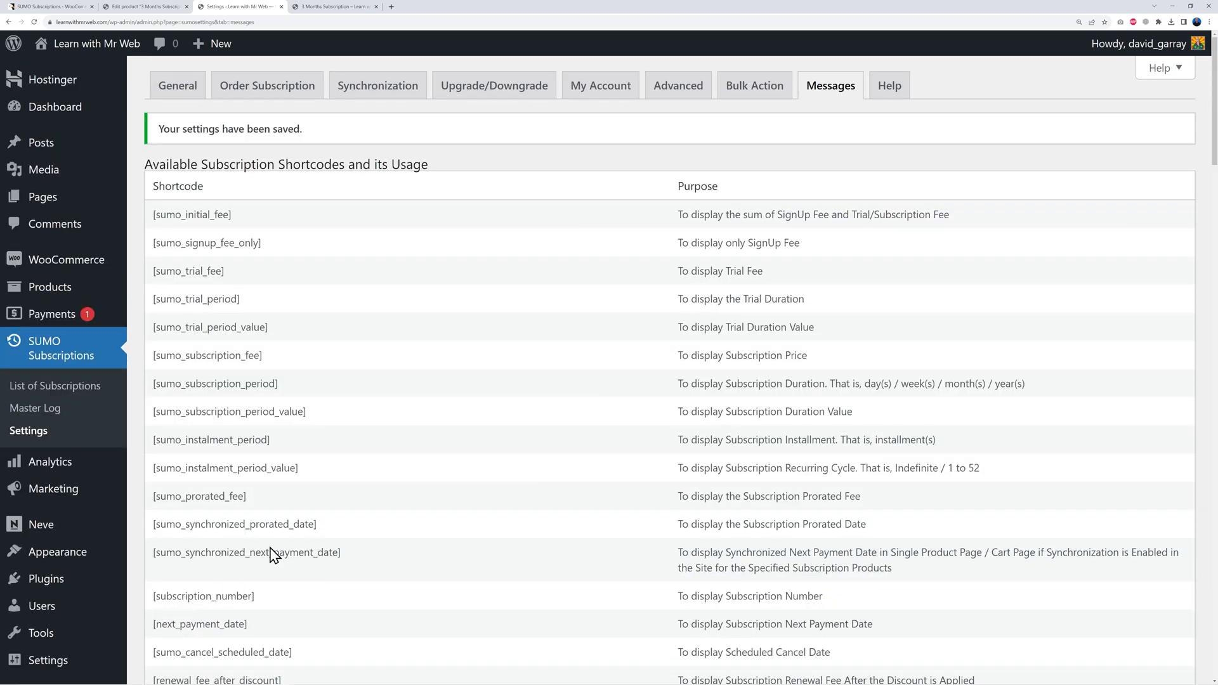
{"action": "left_click", "coordinate": [328, 8]}
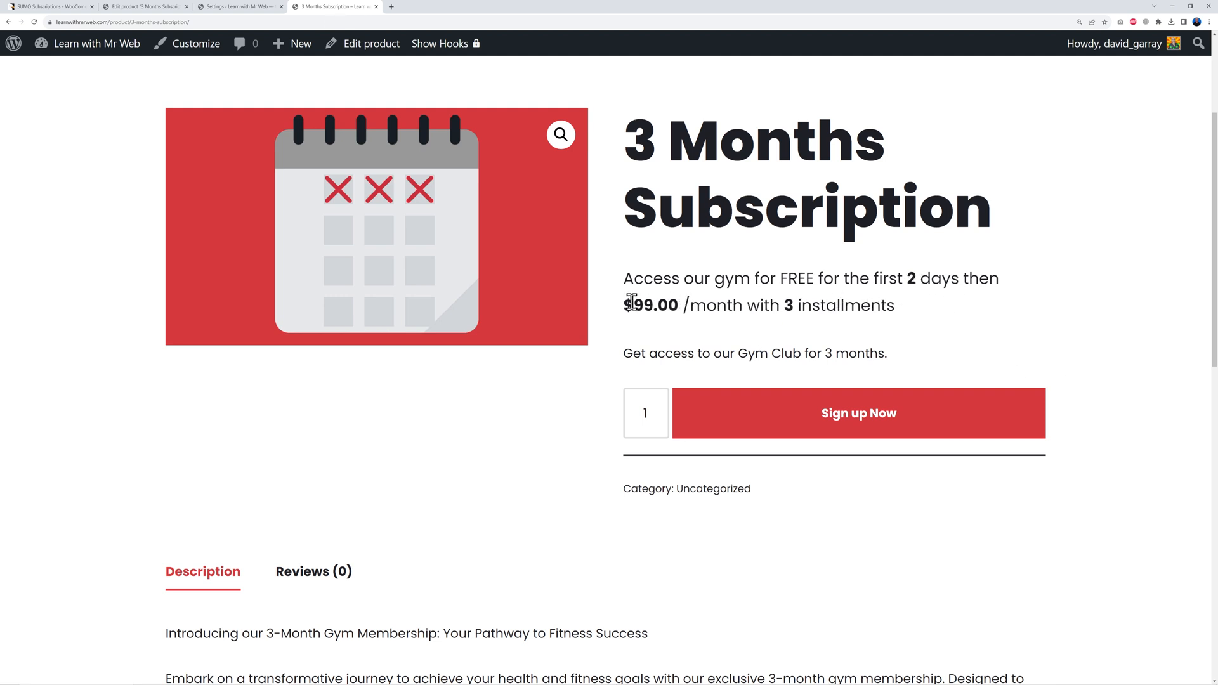
{"action": "left_click_drag", "start_coordinate": [747, 307], "coordinate": [894, 307]}
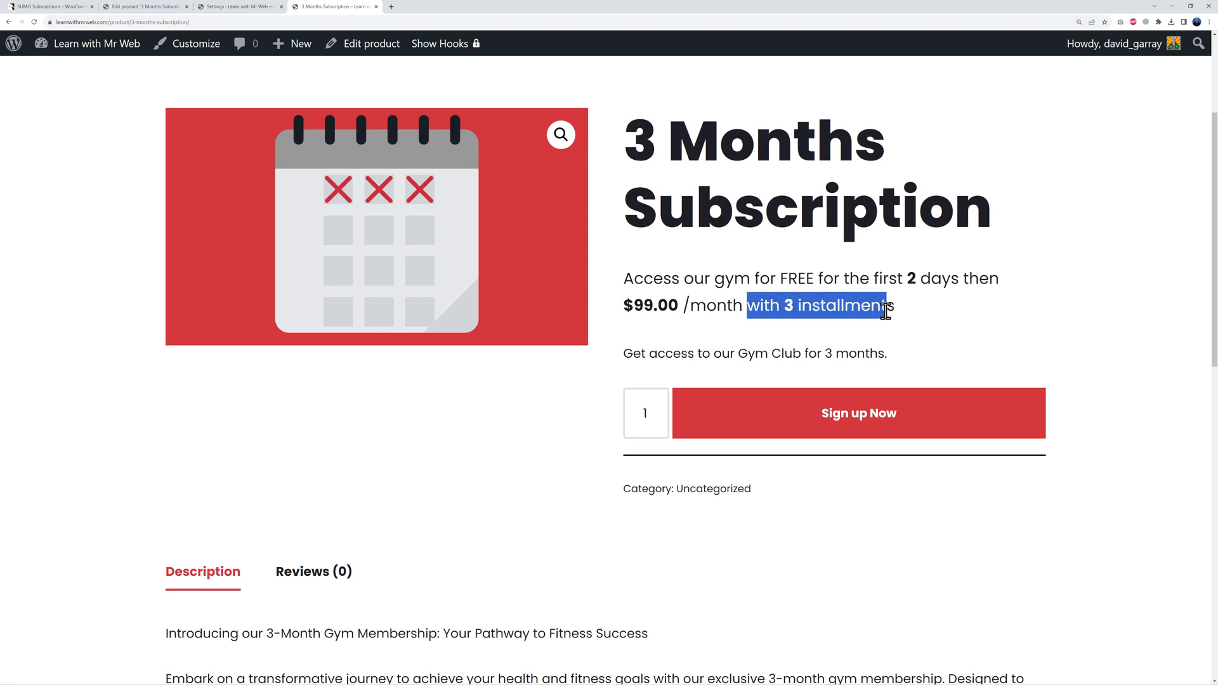
{"action": "left_click", "coordinate": [923, 334]}
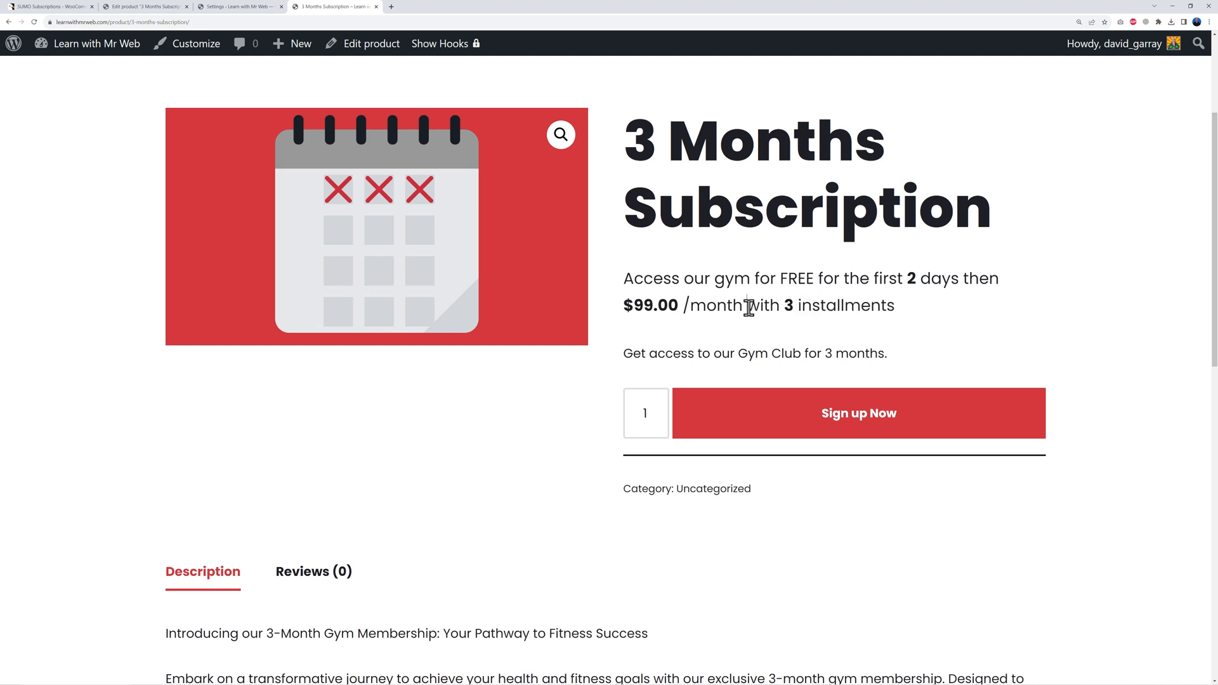
{"action": "left_click_drag", "start_coordinate": [748, 308], "coordinate": [949, 315]}
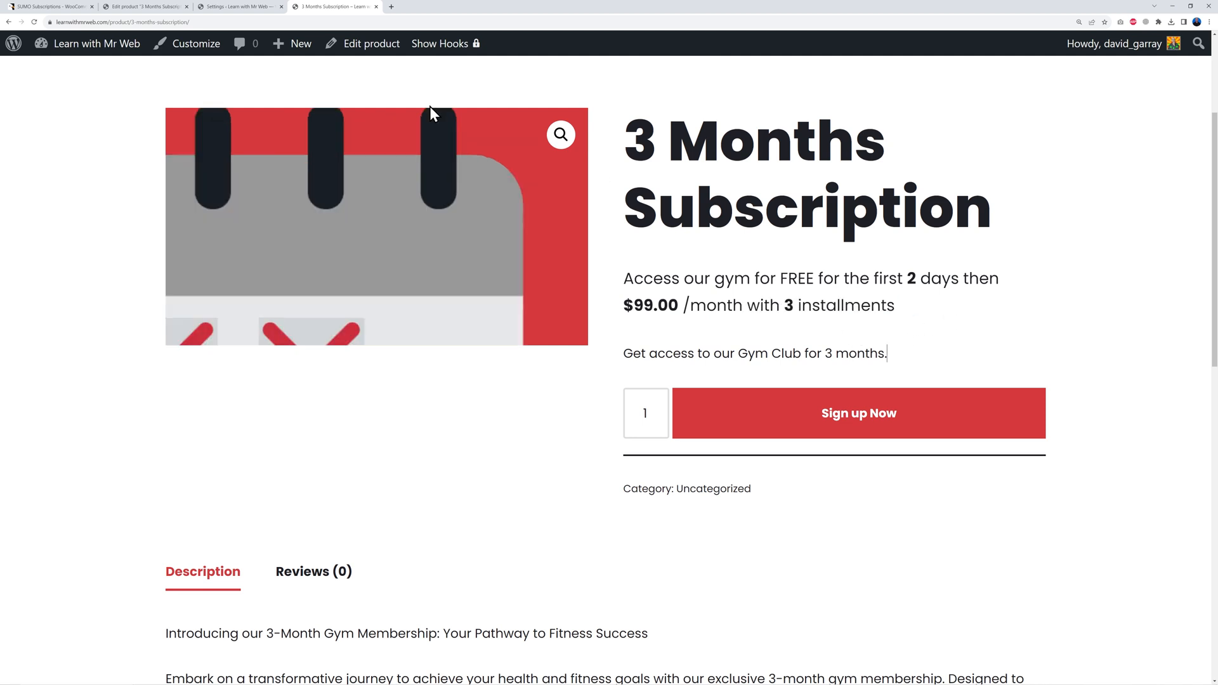
{"action": "left_click", "coordinate": [213, 6]}
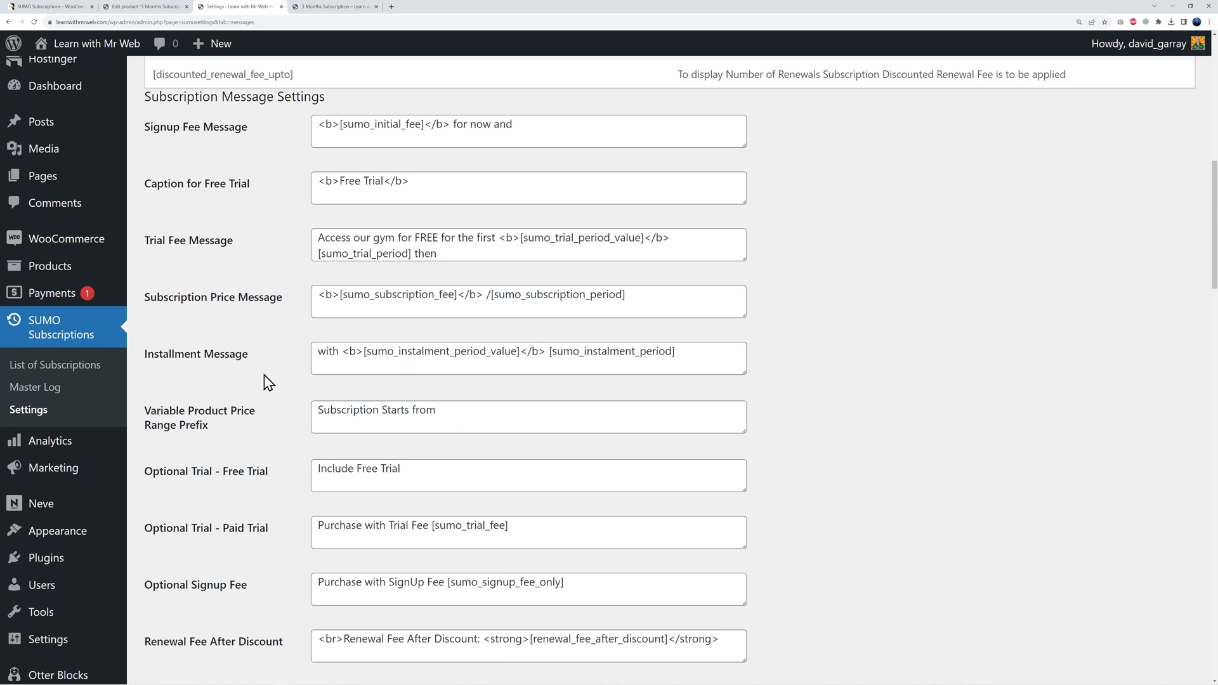
Step: Empty the Installment Message, save, and reload the product page to show '$99.00 /month'
{"action": "left_click_drag", "start_coordinate": [719, 355], "coordinate": [303, 352]}
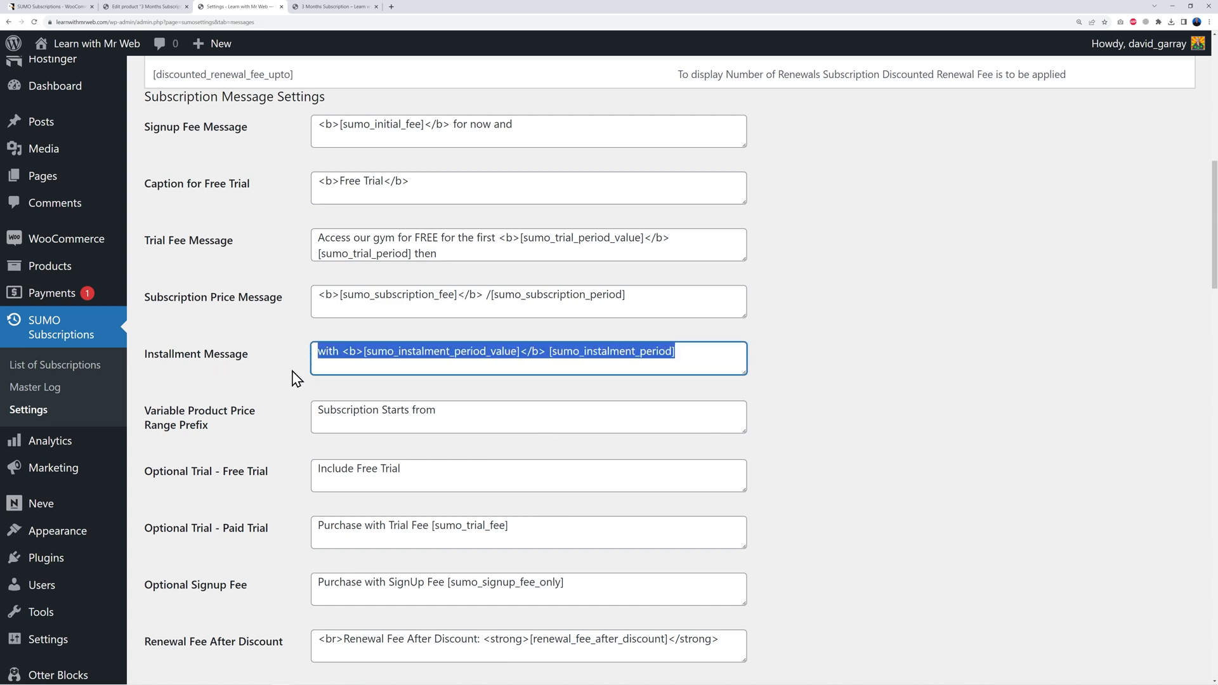
{"action": "key", "text": "BackSpace"}
{"action": "left_click", "coordinate": [812, 370]}
{"action": "scroll", "coordinate": [805, 372], "scroll_direction": "down", "scroll_amount": 15}
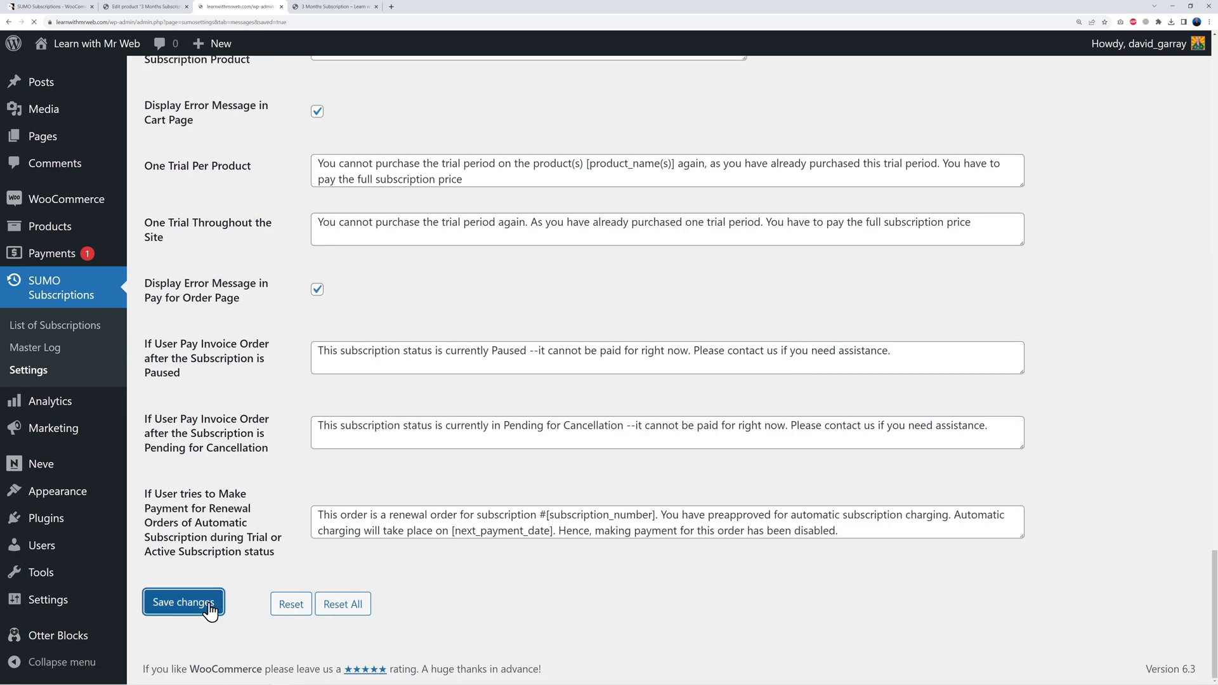
{"action": "left_click", "coordinate": [203, 609]}
{"action": "left_click", "coordinate": [319, 8]}
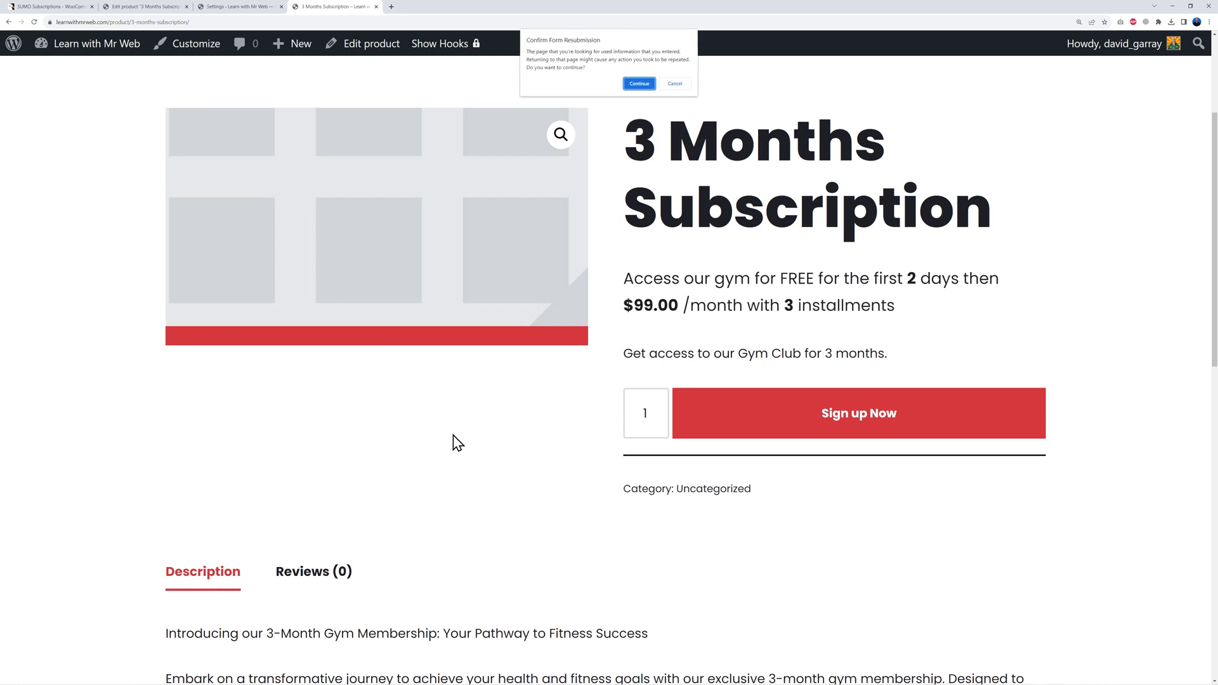
{"action": "left_click", "coordinate": [638, 84]}
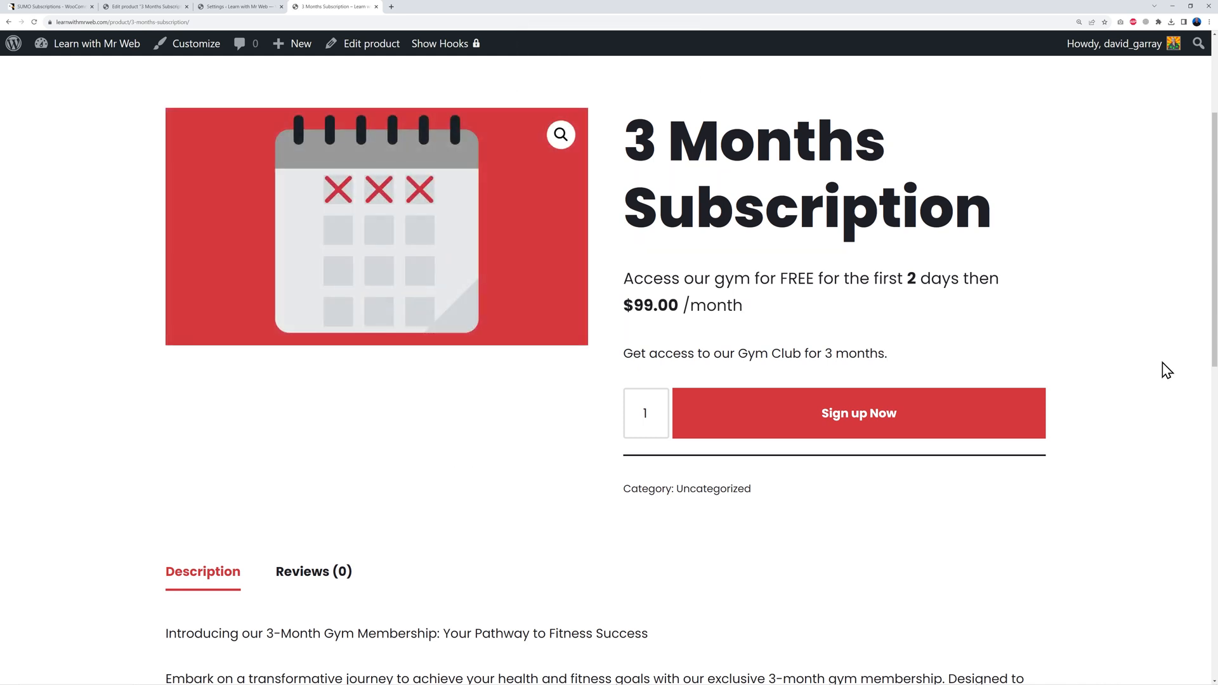
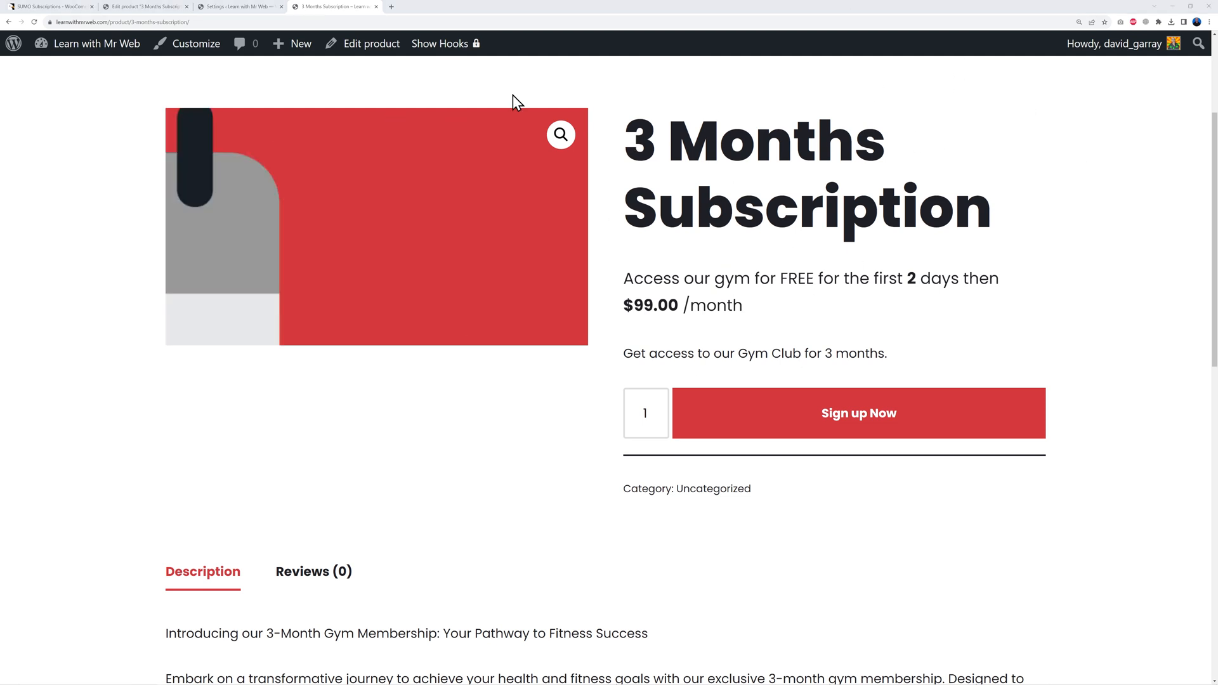
Step: Go to All Products in the admin to list the 3 Months Subscription product
{"action": "left_click", "coordinate": [240, 6]}
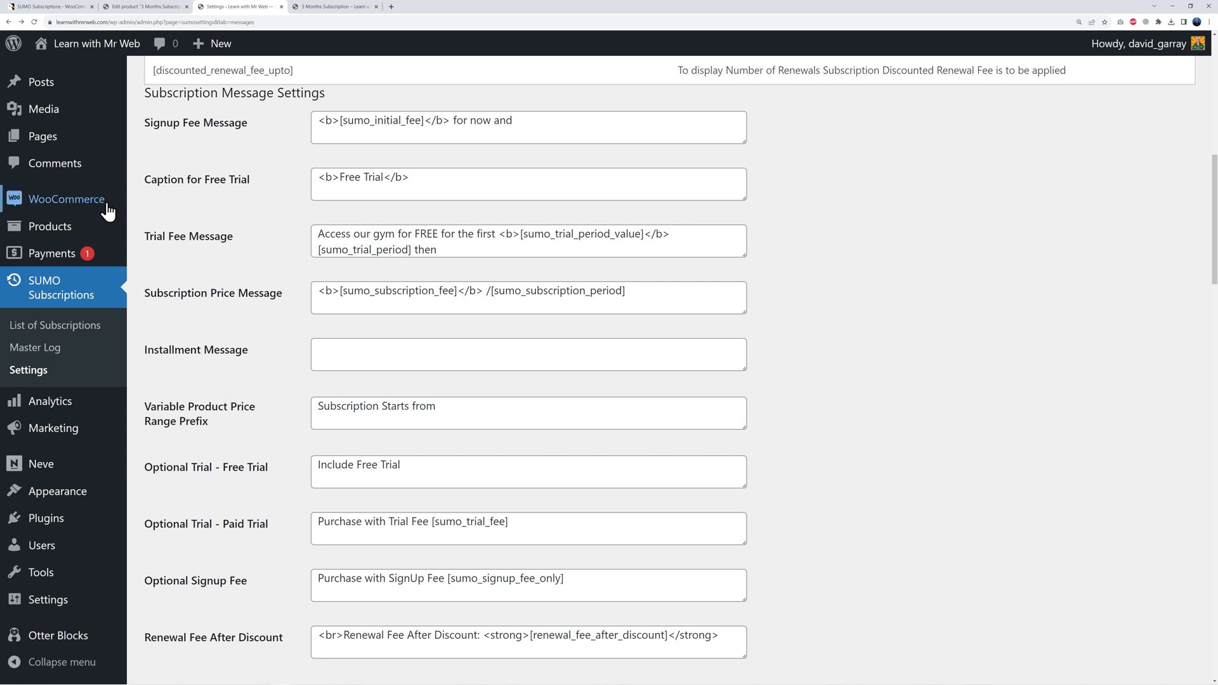
{"action": "mouse_move", "coordinate": [58, 230]}
{"action": "left_click", "coordinate": [170, 234]}
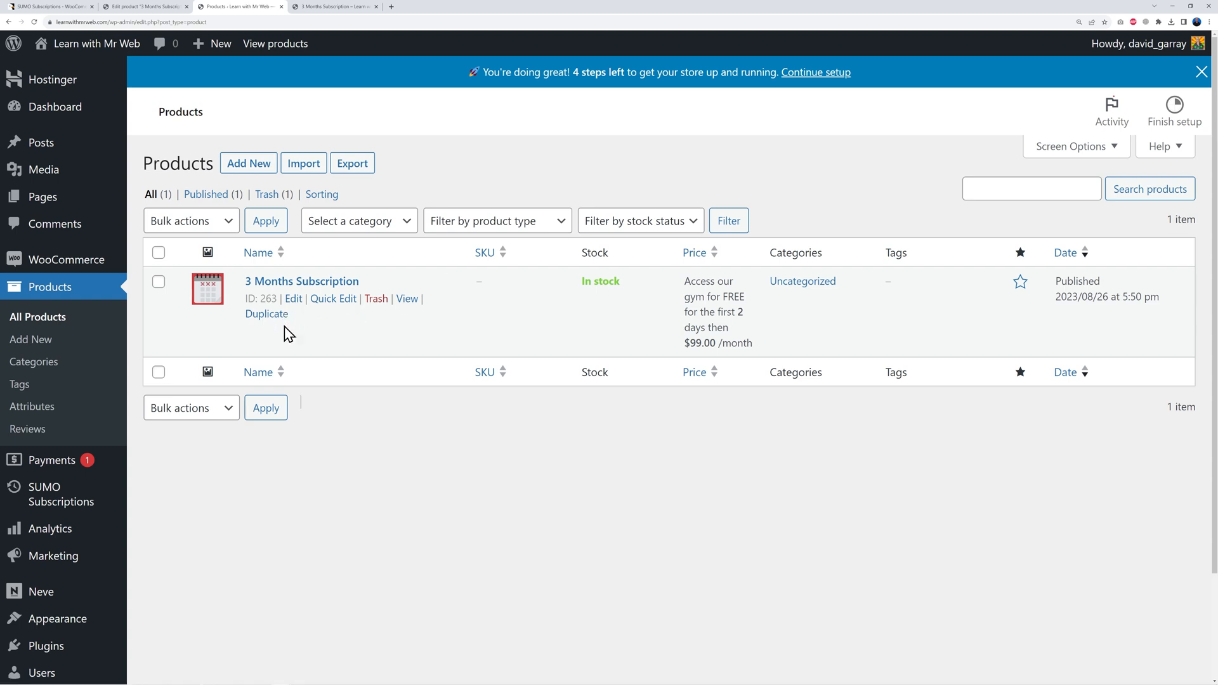
Step: Duplicate the 3 Months Subscription and retitle the copy '6 Months Subscription'
{"action": "left_click", "coordinate": [271, 316]}
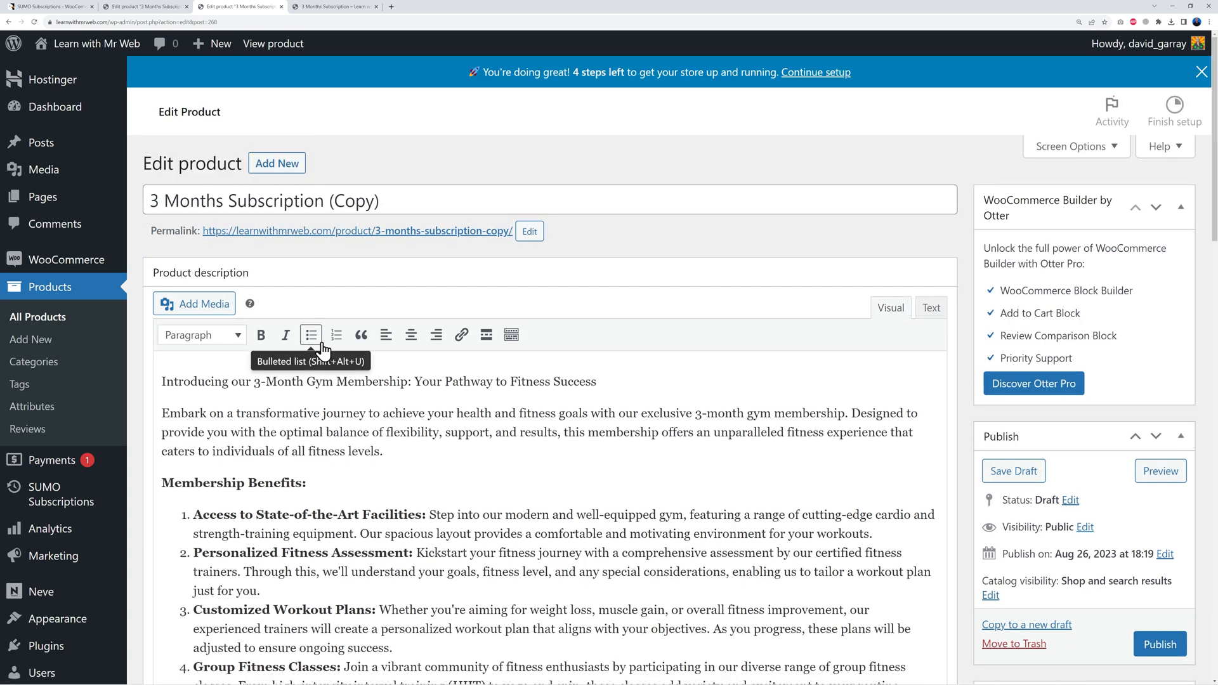
{"action": "left_click_drag", "start_coordinate": [158, 201], "coordinate": [135, 208]}
{"action": "type", "text": "6"}
{"action": "left_click_drag", "start_coordinate": [325, 201], "coordinate": [503, 204]}
{"action": "key", "text": "BackSpace"}
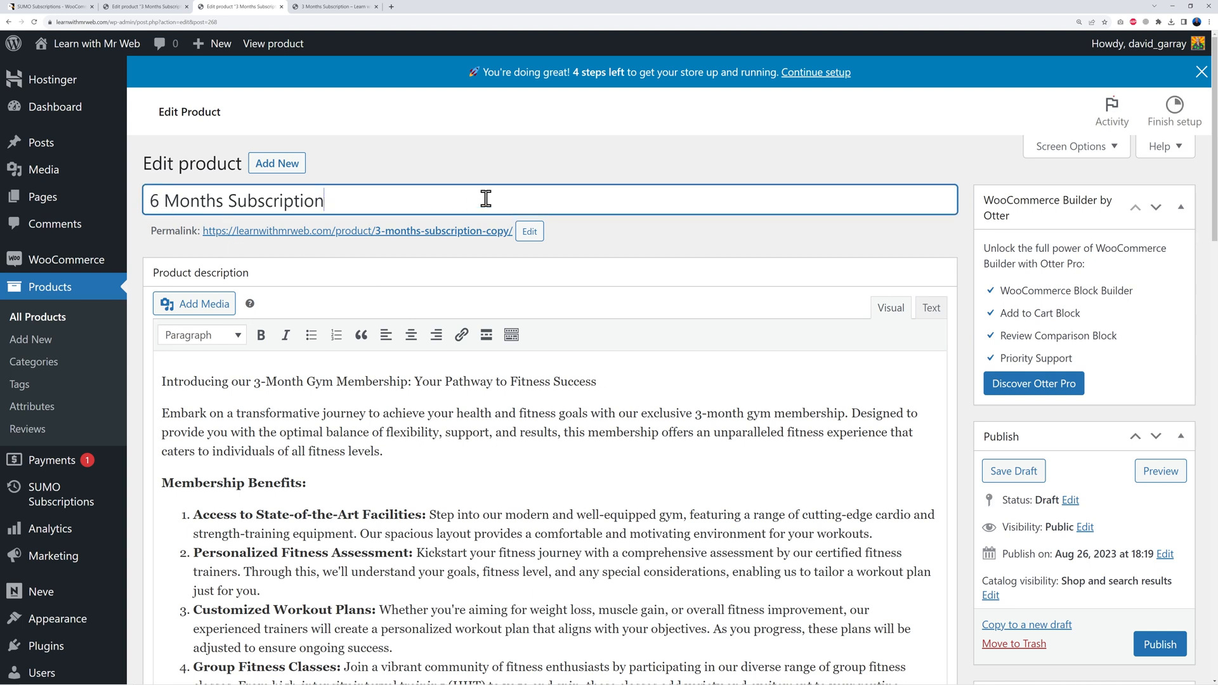
Step: Change both '3-month' mentions in the description to '6-month'
{"action": "left_click", "coordinate": [260, 382]}
{"action": "key", "text": "BackSpace"}
{"action": "type", "text": "6"}
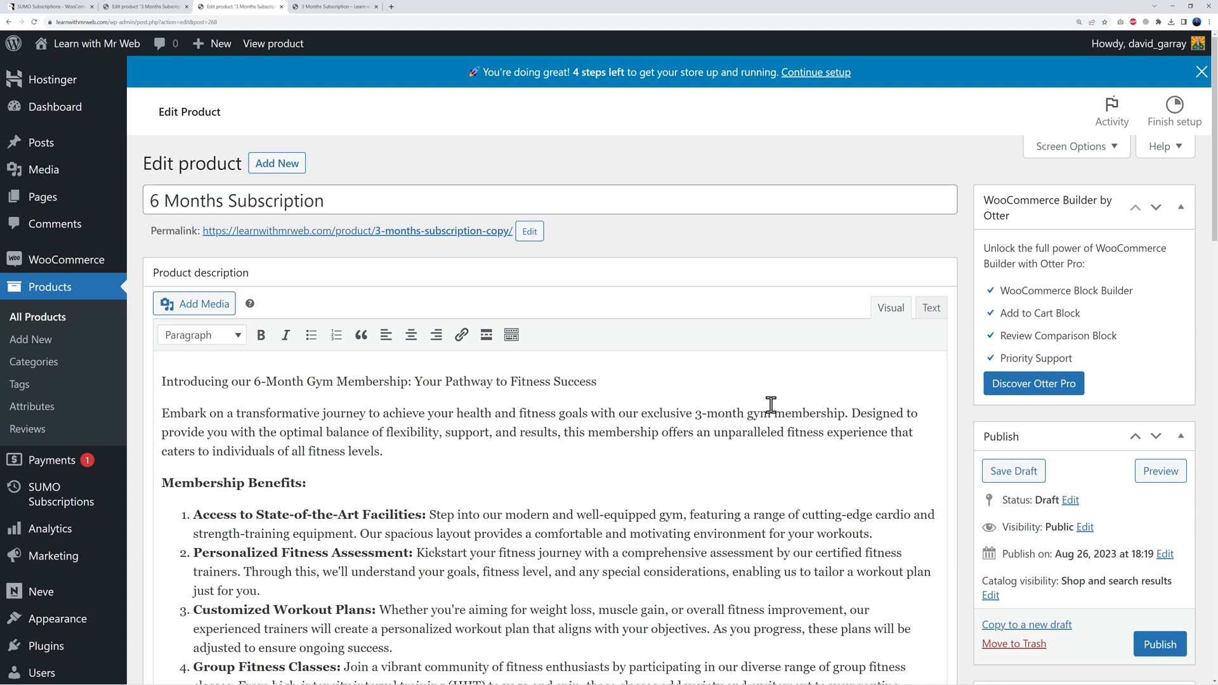
{"action": "key", "text": "BackSpace"}
{"action": "type", "text": "6"}
Step: Set the Recurring Cycle to 6 Installments
{"action": "scroll", "coordinate": [955, 404], "scroll_direction": "down", "scroll_amount": 10}
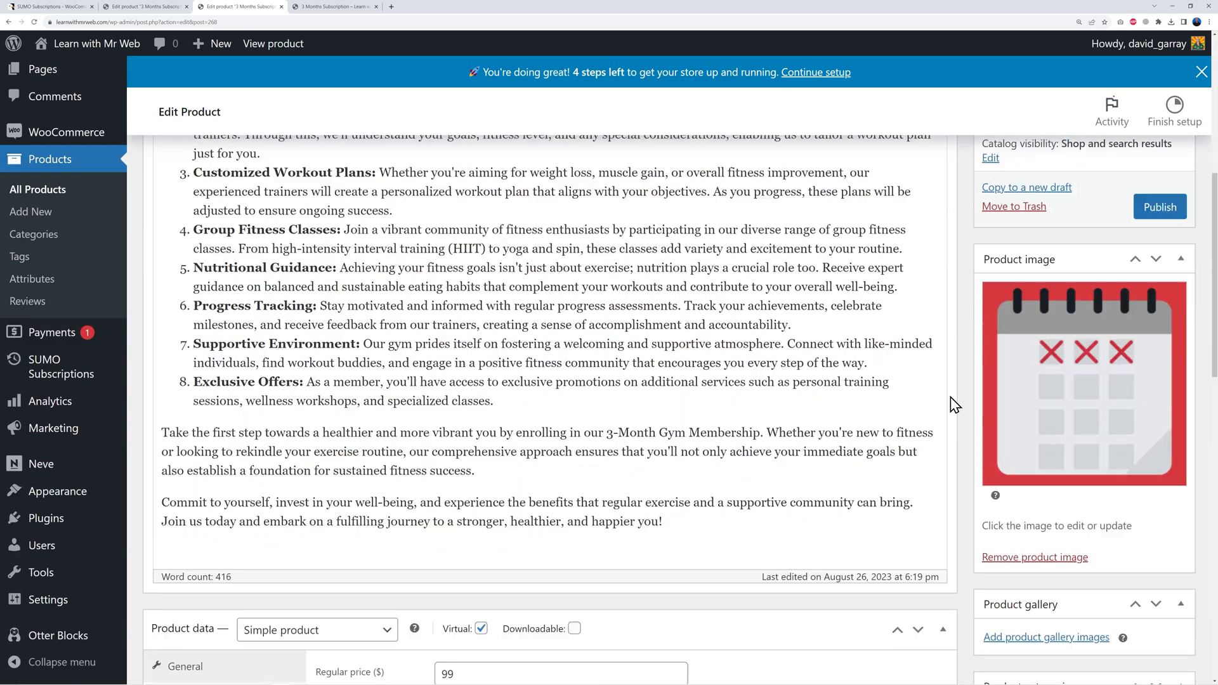
{"action": "scroll", "coordinate": [955, 404], "scroll_direction": "down", "scroll_amount": 3}
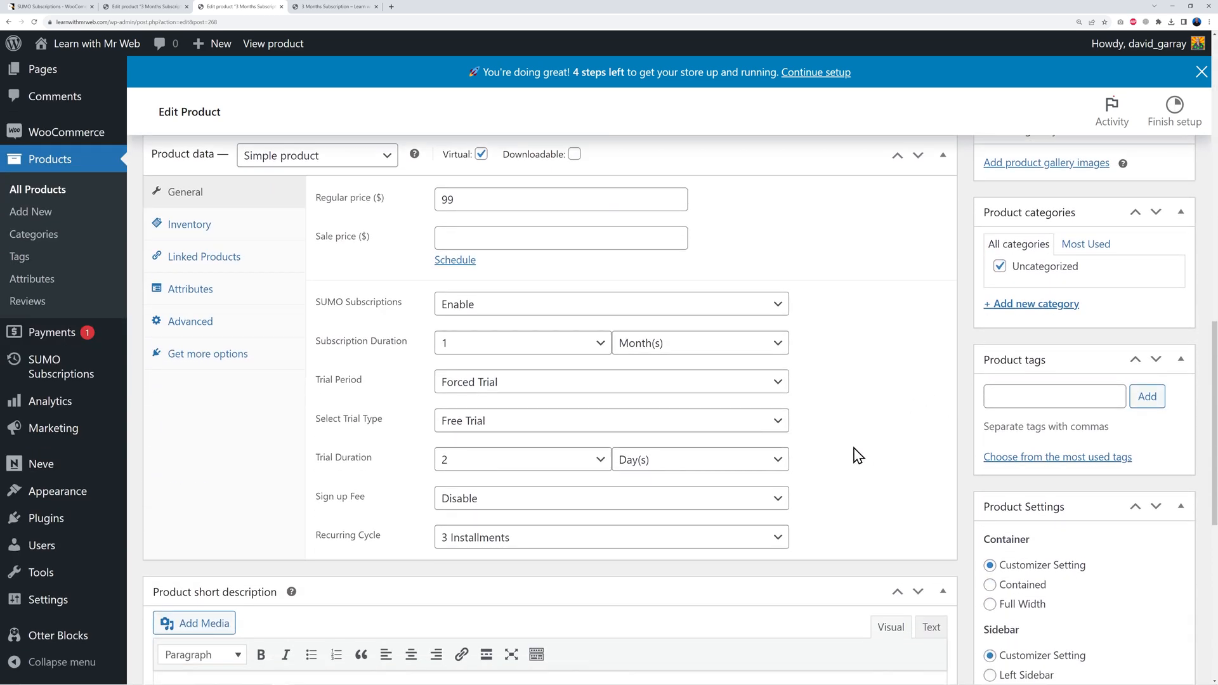
{"action": "left_click", "coordinate": [777, 538]}
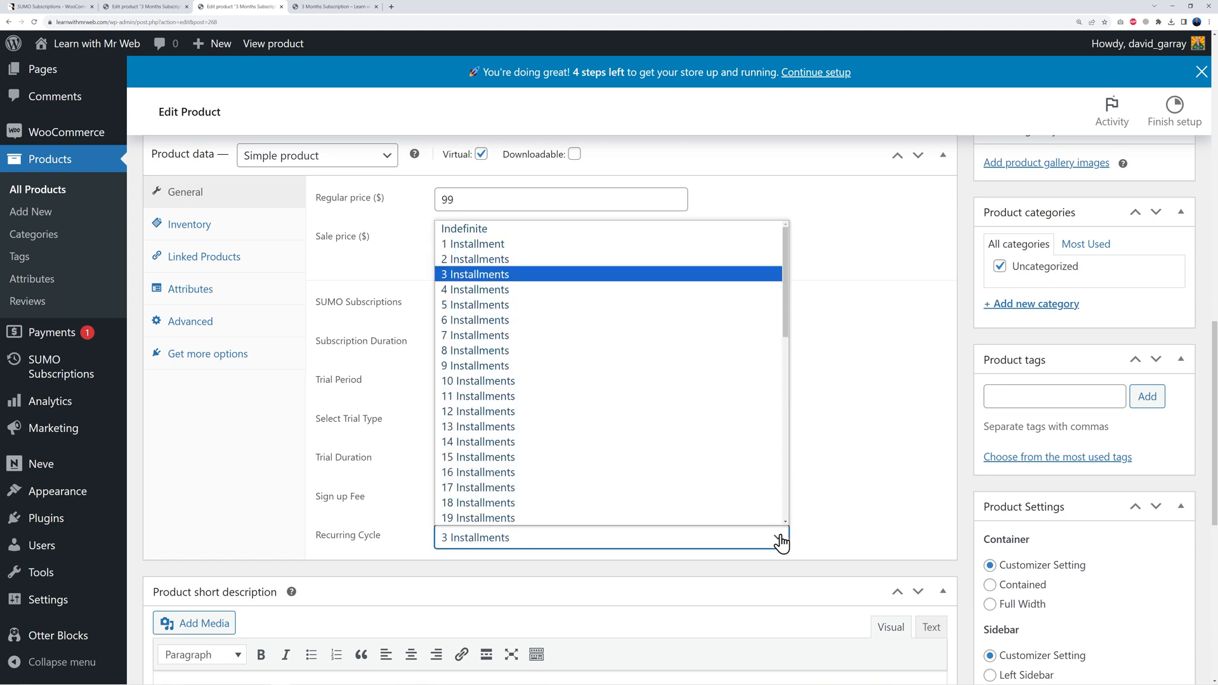
{"action": "left_click", "coordinate": [522, 321]}
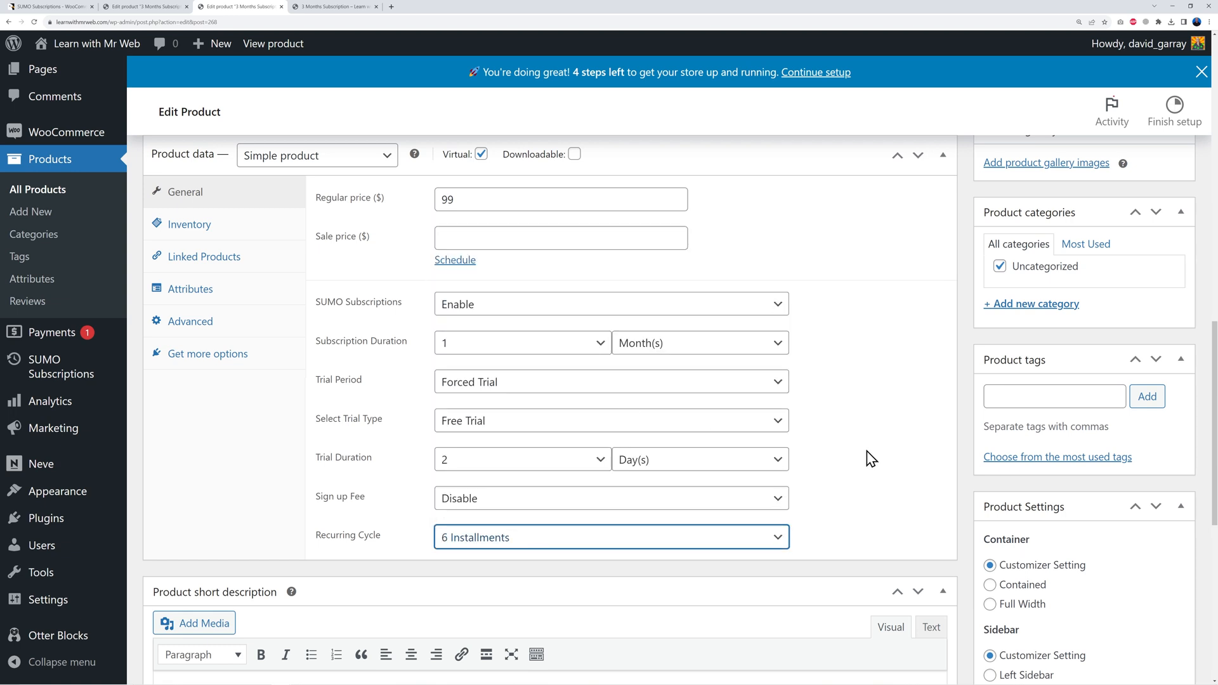
Step: Replace the product image with the 6-months calendar image and publish the product
{"action": "scroll", "coordinate": [897, 448], "scroll_direction": "up", "scroll_amount": 6}
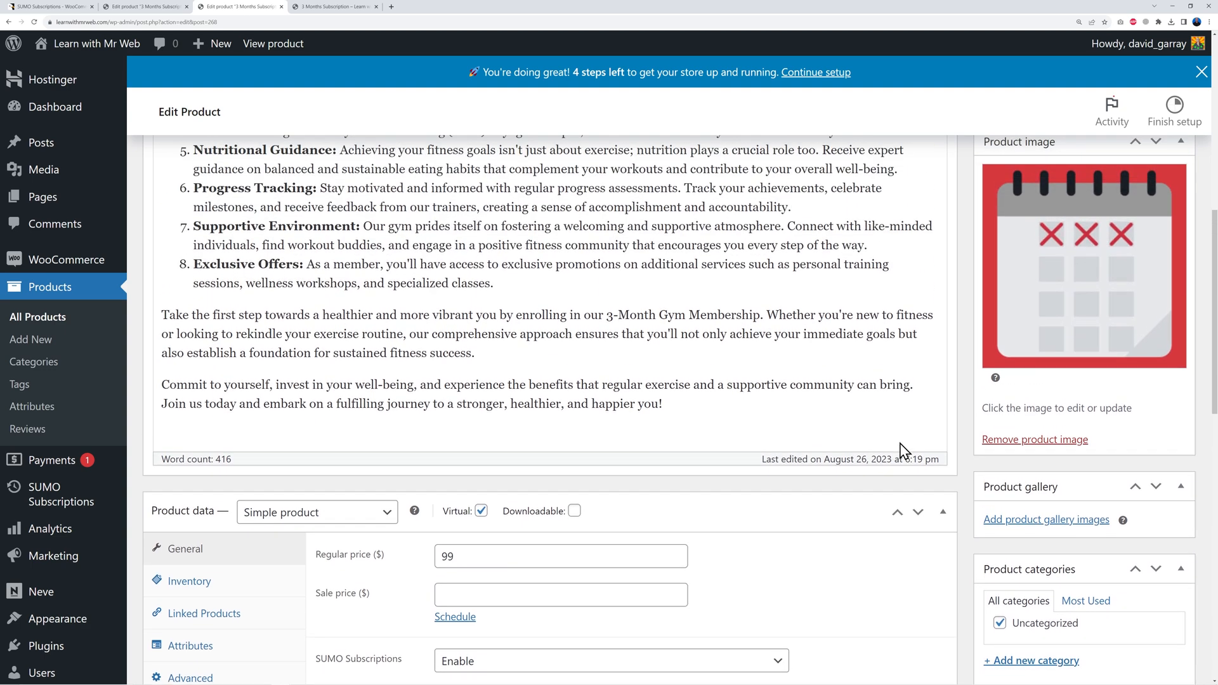
{"action": "scroll", "coordinate": [959, 402], "scroll_direction": "up", "scroll_amount": 2}
{"action": "left_click", "coordinate": [1038, 558]}
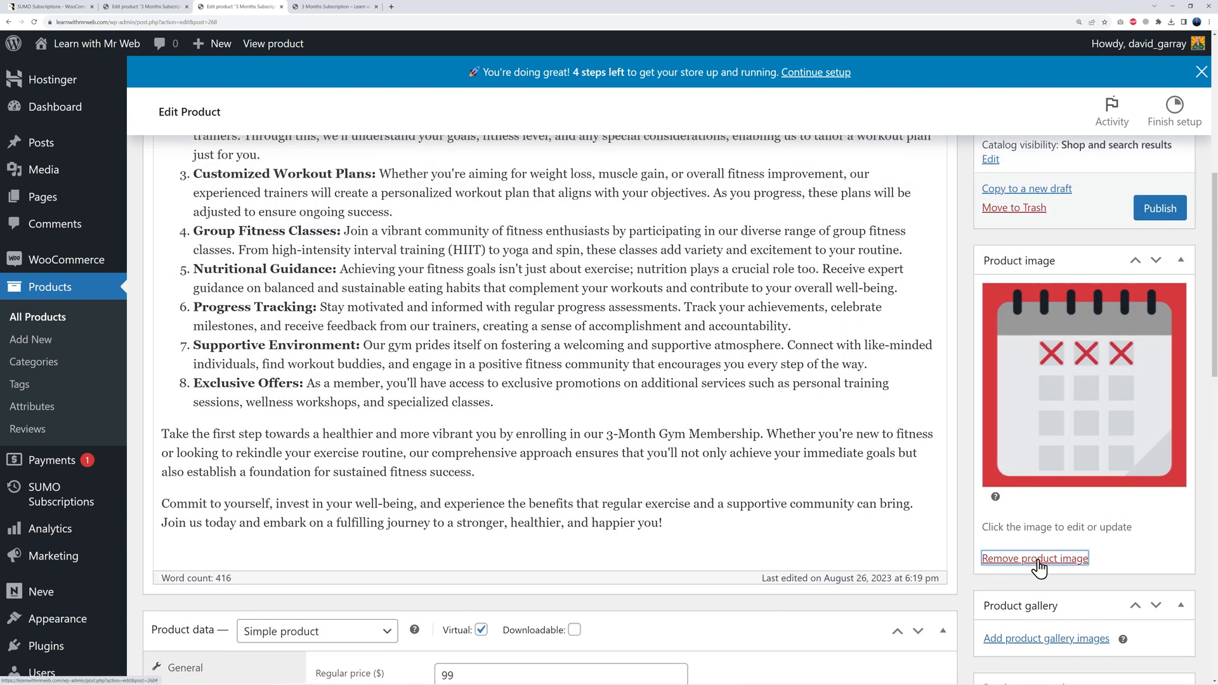
{"action": "left_click", "coordinate": [1021, 293]}
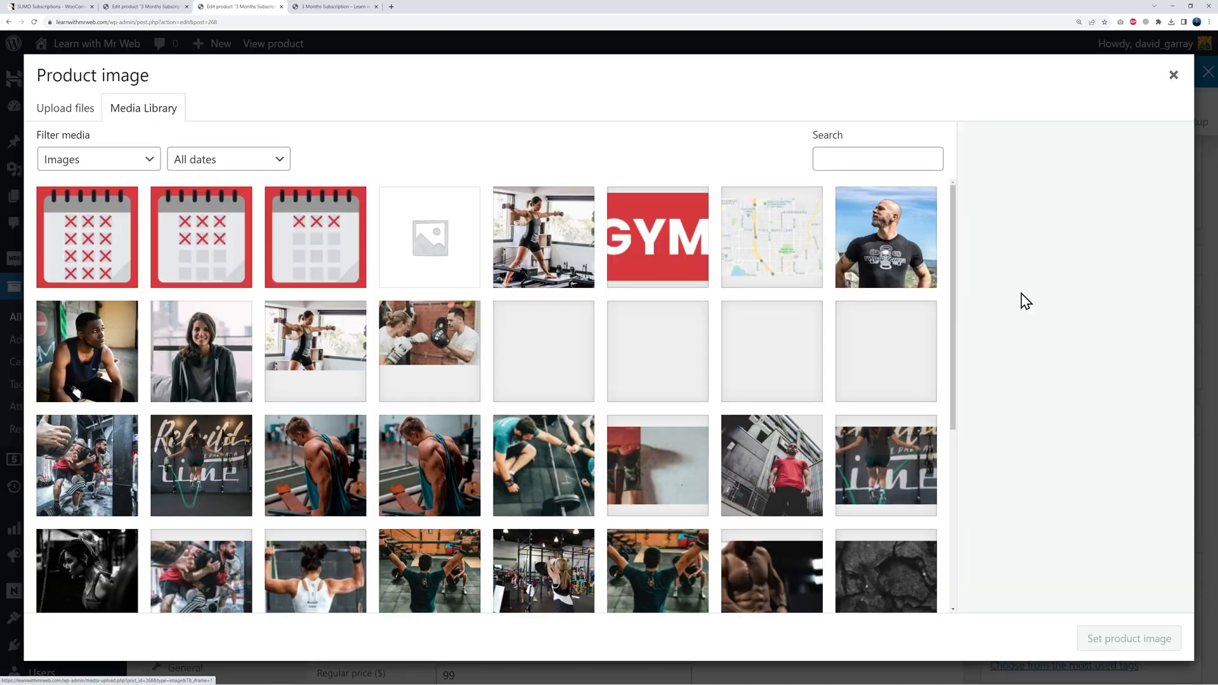
{"action": "left_click", "coordinate": [200, 255]}
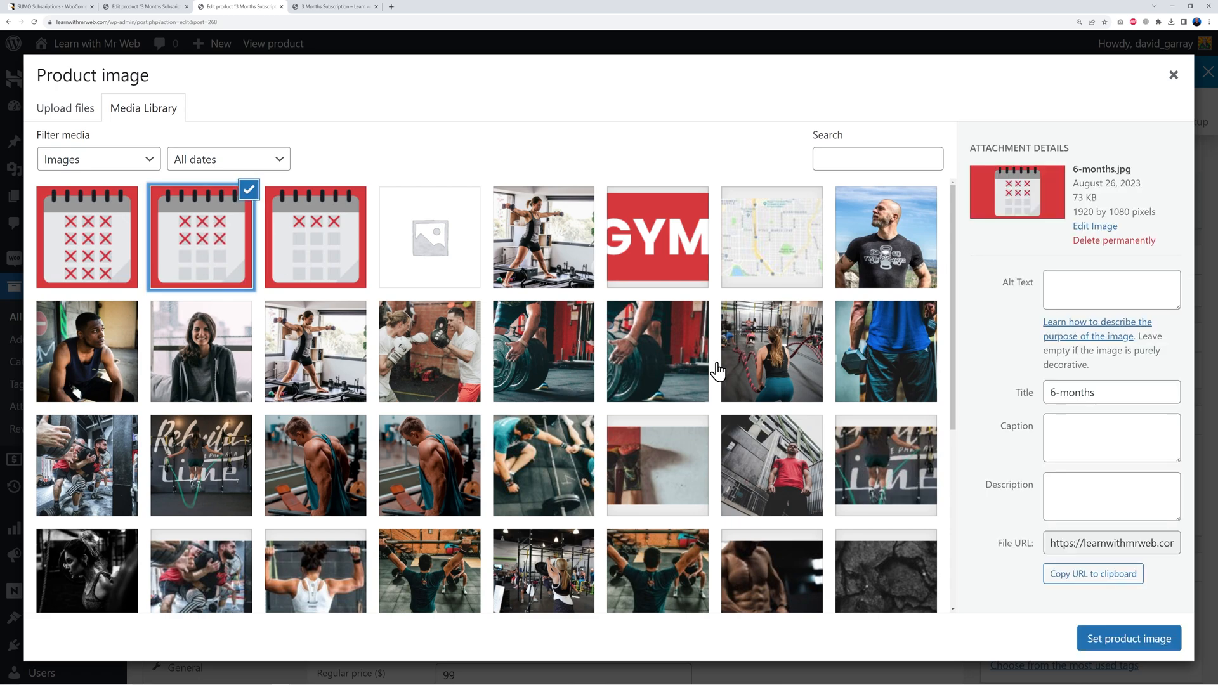
{"action": "left_click", "coordinate": [1100, 633]}
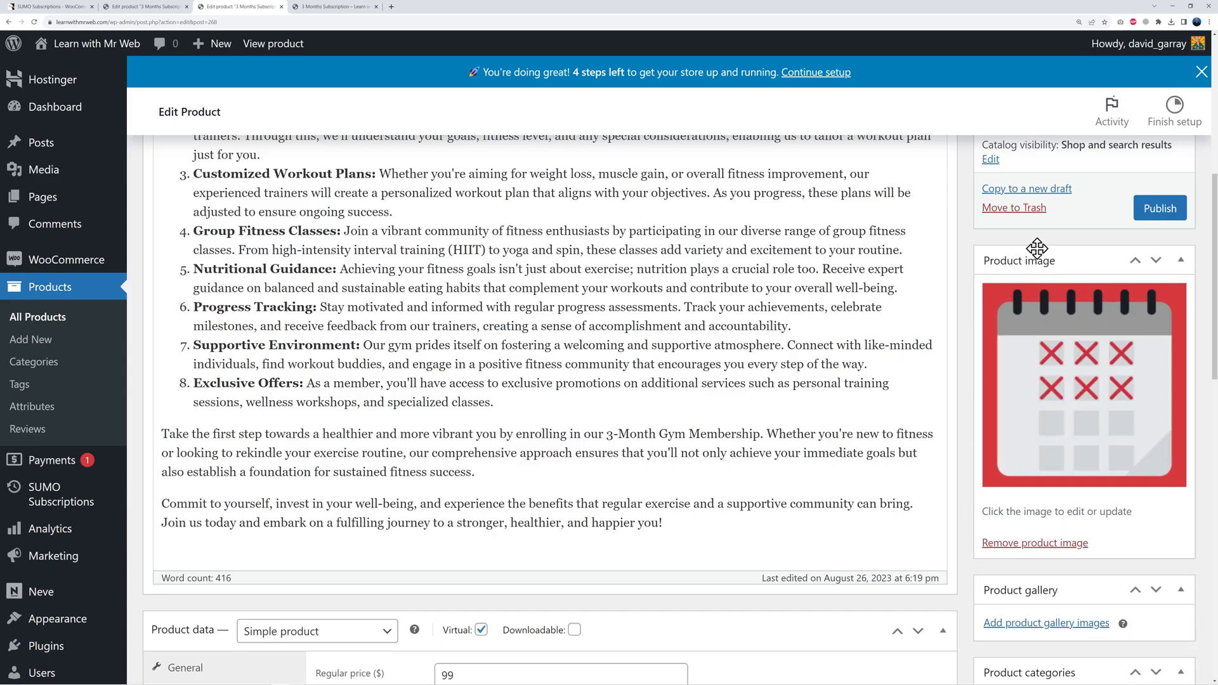
{"action": "left_click", "coordinate": [1160, 211]}
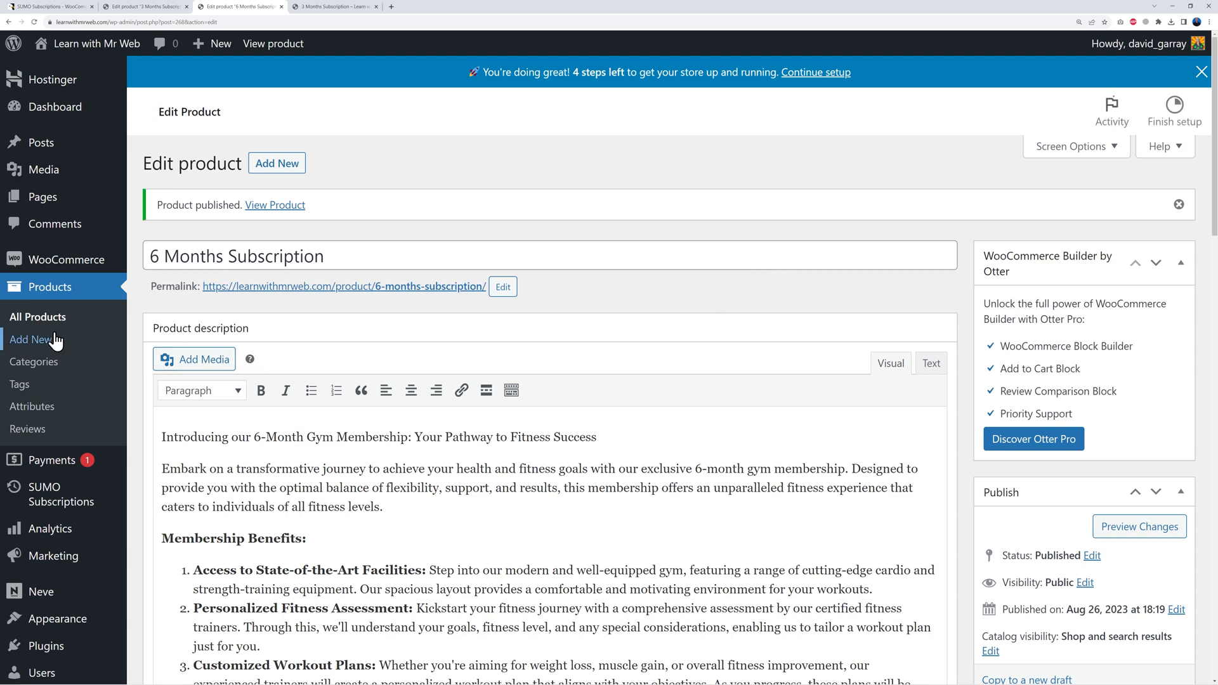
{"action": "left_click", "coordinate": [19, 319]}
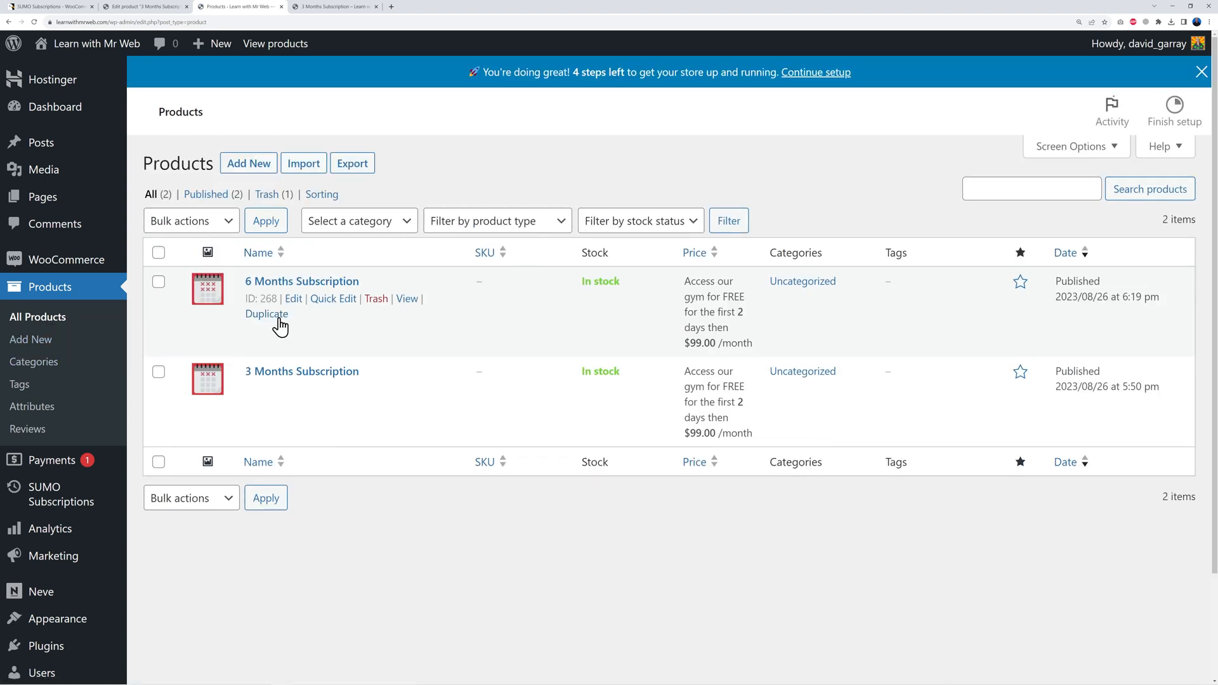
Step: Duplicate the 6-month plan as '12 Months Subscription' with 12 installments and publish it
{"action": "left_click", "coordinate": [274, 319]}
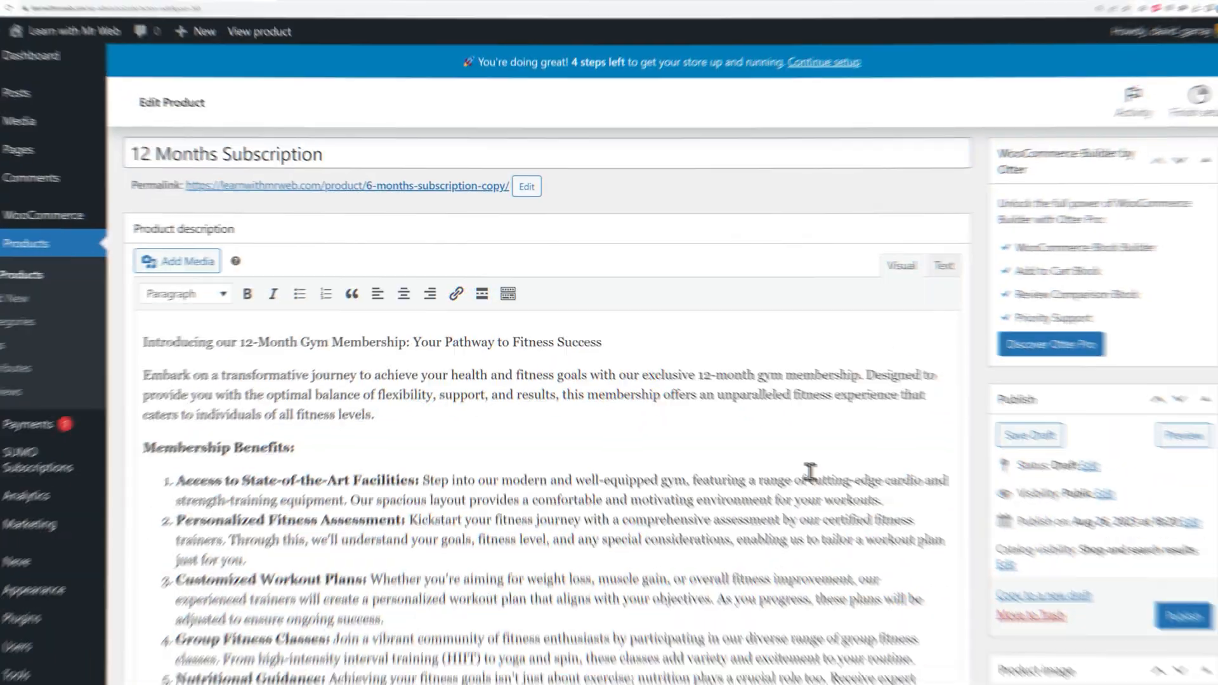
{"action": "scroll", "coordinate": [829, 427], "scroll_direction": "down", "scroll_amount": 15}
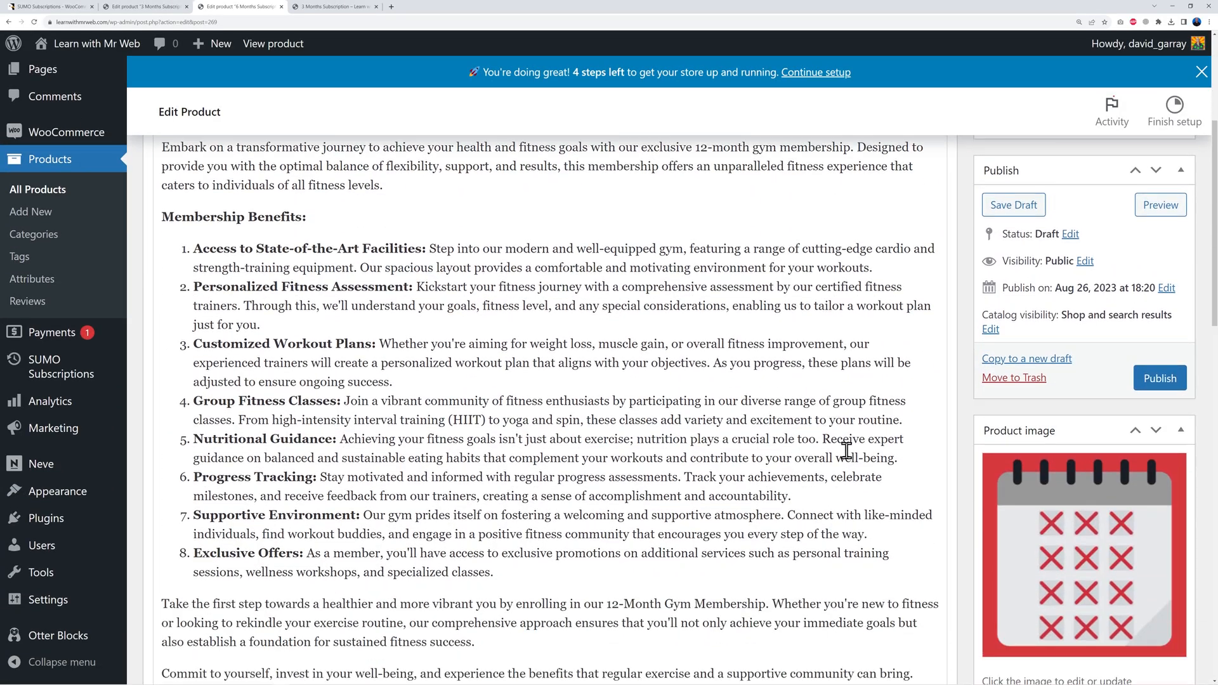
{"action": "scroll", "coordinate": [704, 579], "scroll_direction": "down", "scroll_amount": 2}
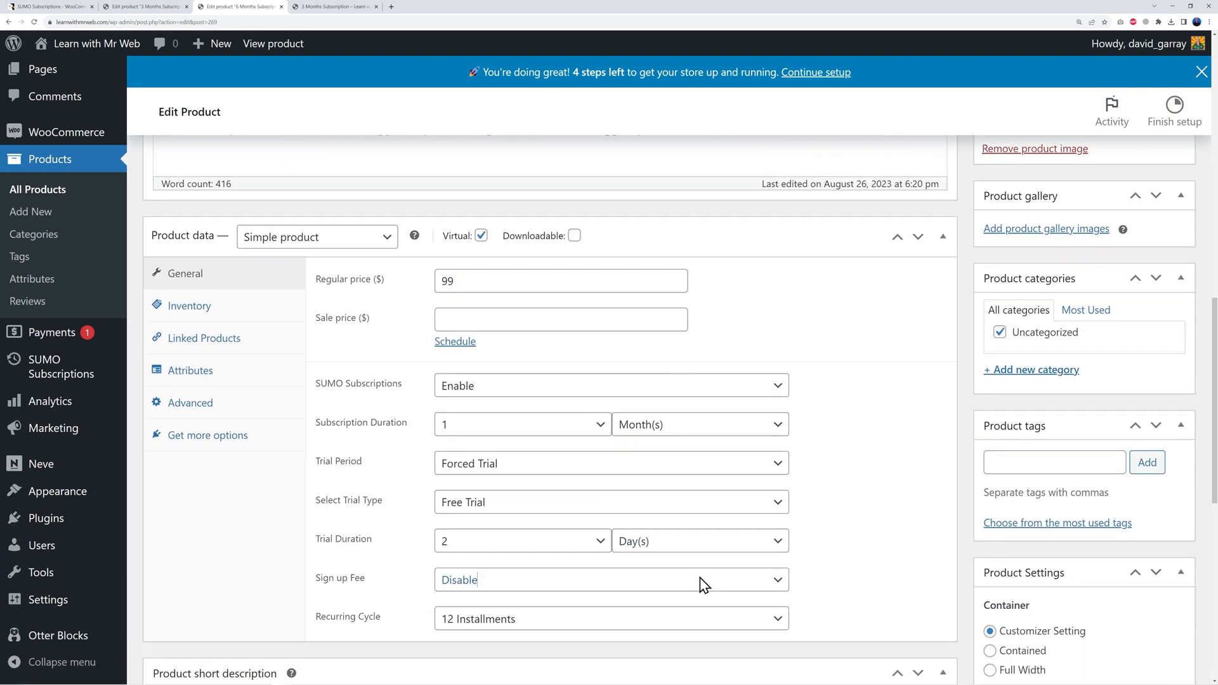
{"action": "scroll", "coordinate": [951, 507], "scroll_direction": "up", "scroll_amount": 15}
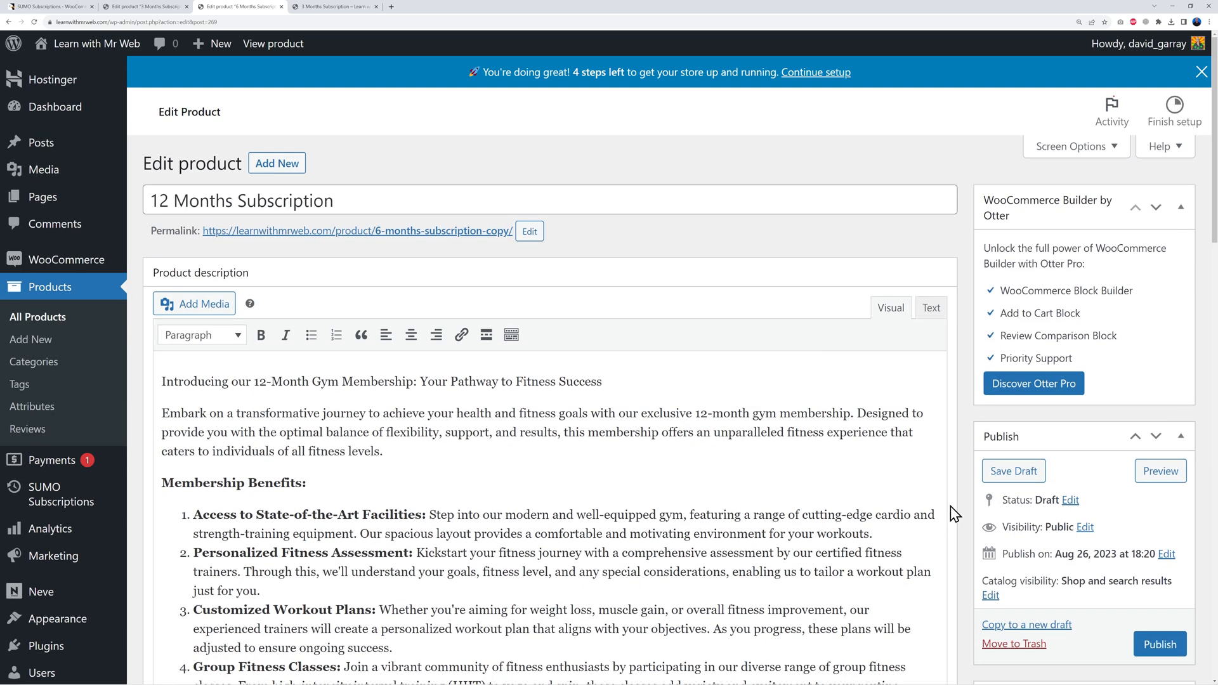
{"action": "left_click", "coordinate": [1160, 644]}
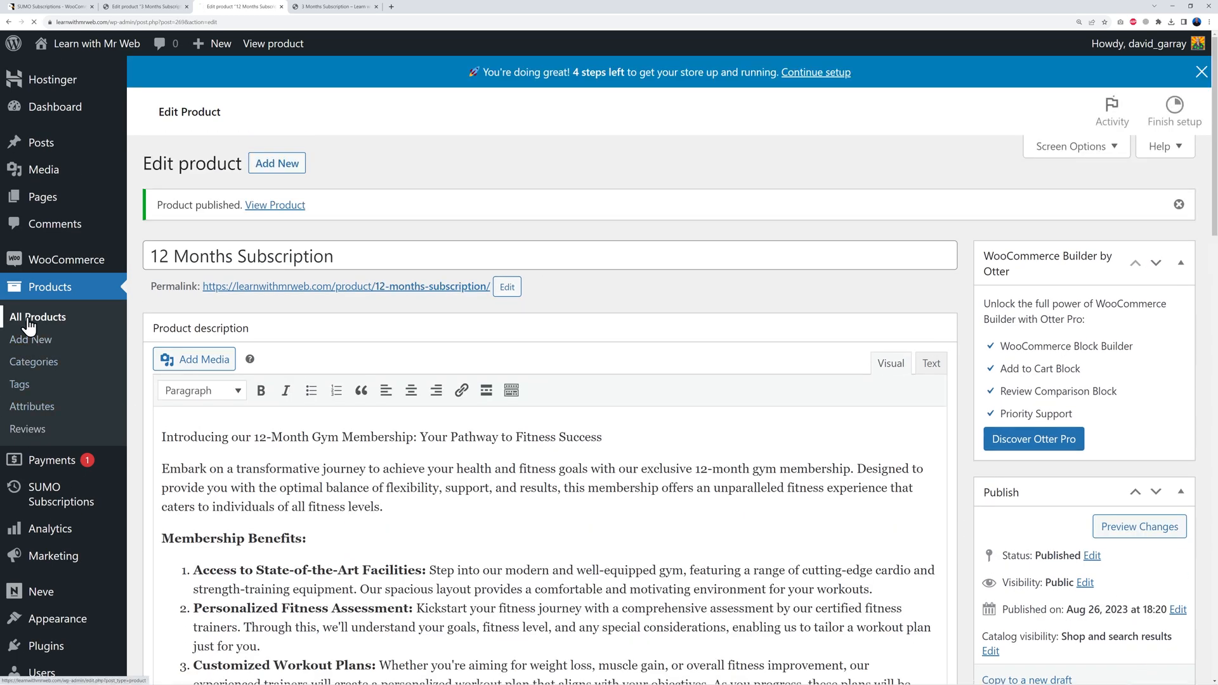
{"action": "left_click", "coordinate": [28, 321]}
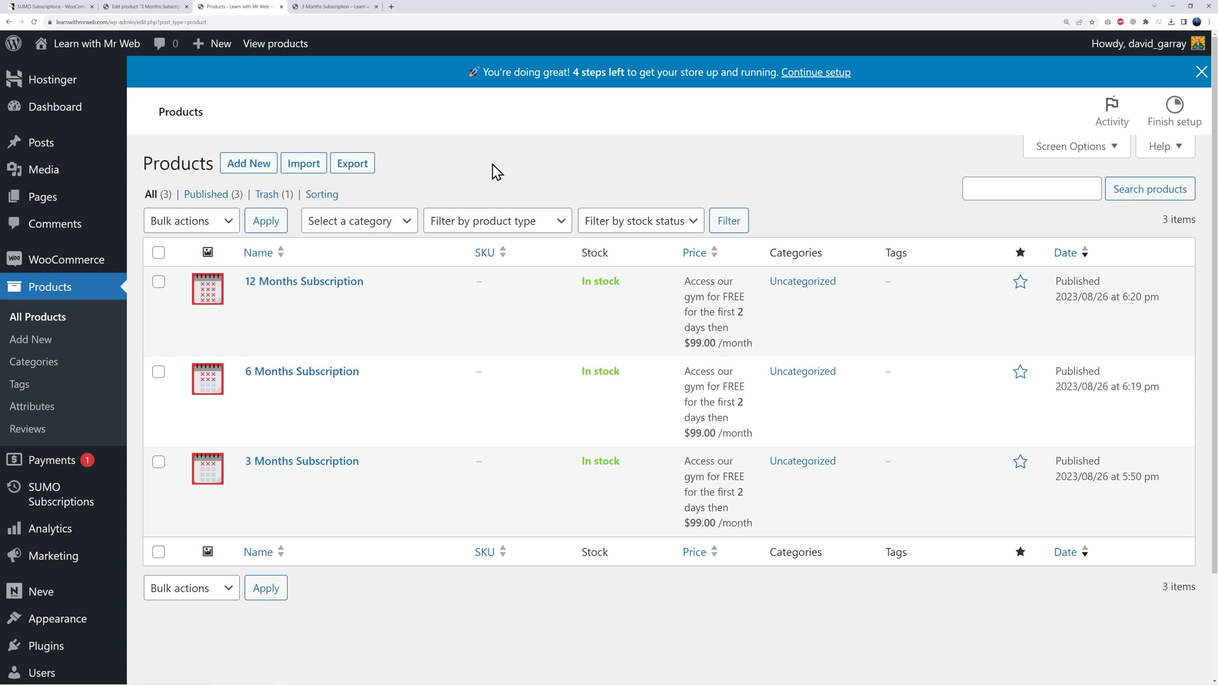
{"action": "mouse_move", "coordinate": [88, 261]}
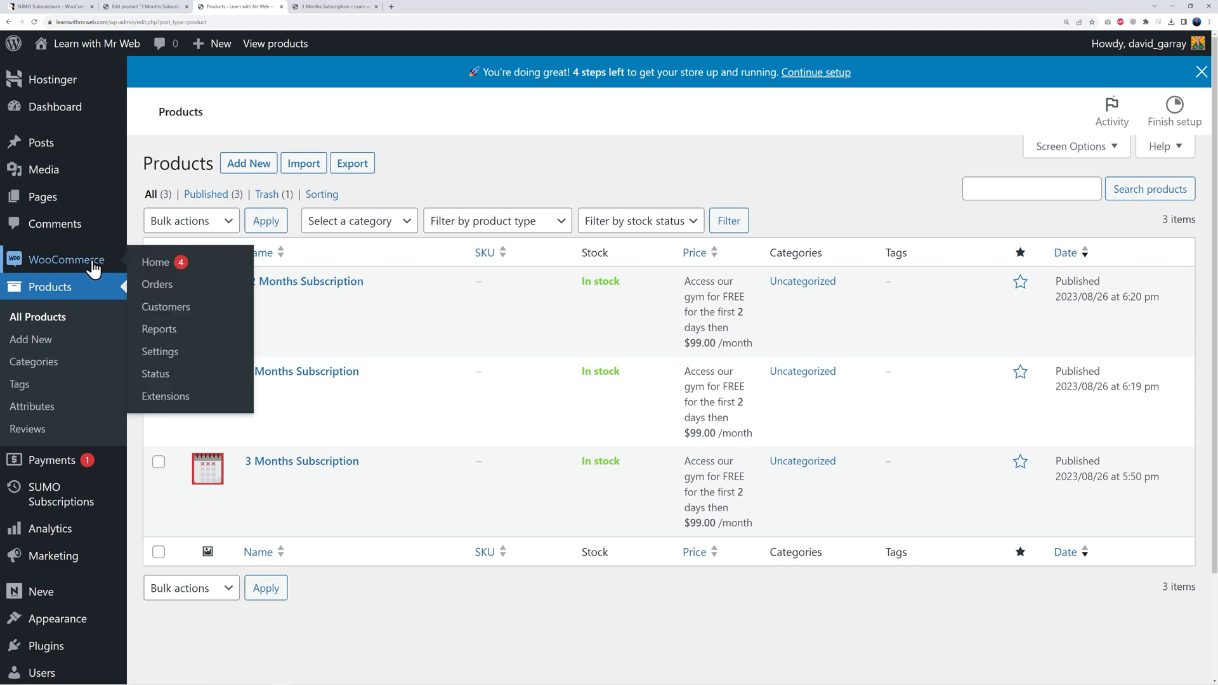
Step: In WooCommerce general settings, restrict selling to specific countries: Ireland only
{"action": "left_click", "coordinate": [160, 352]}
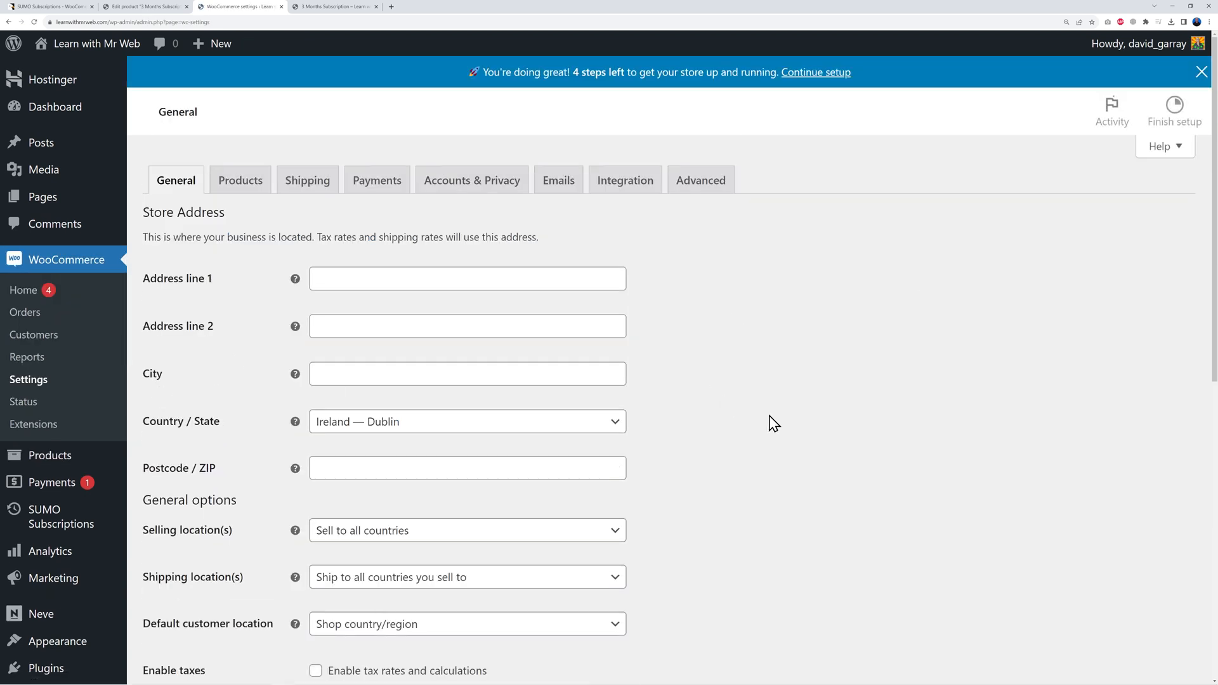
{"action": "scroll", "coordinate": [777, 424], "scroll_direction": "down", "scroll_amount": 2}
{"action": "scroll", "coordinate": [758, 419], "scroll_direction": "up", "scroll_amount": 1}
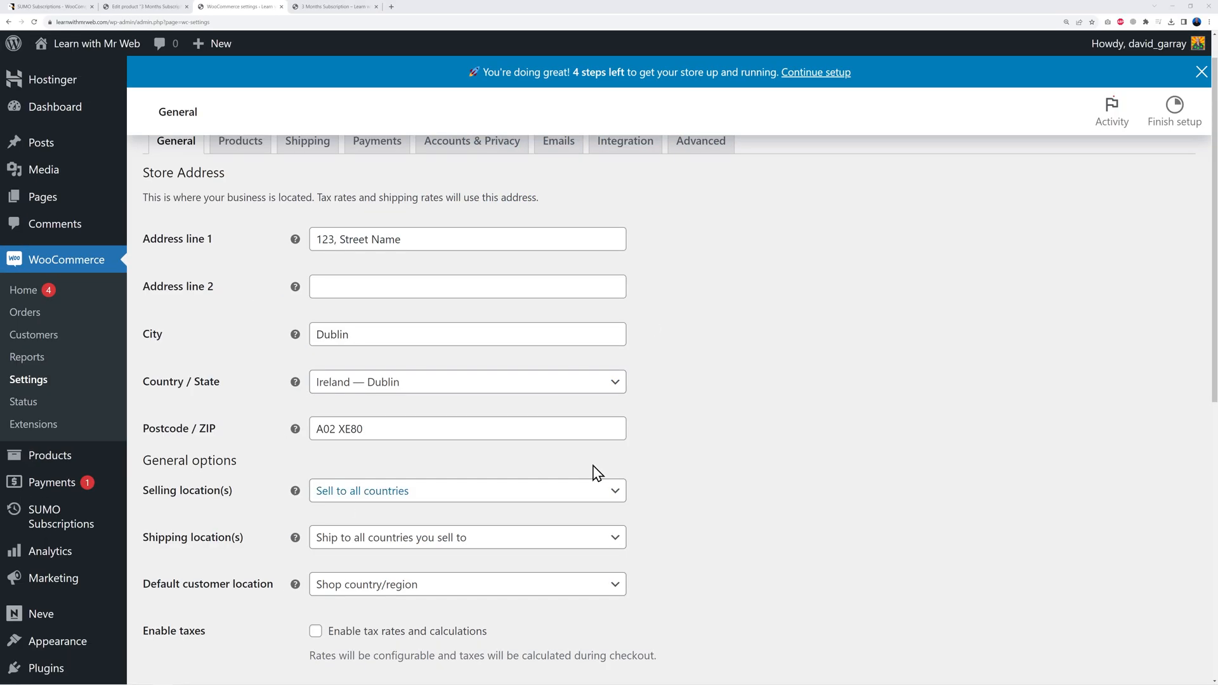
{"action": "scroll", "coordinate": [755, 438], "scroll_direction": "down", "scroll_amount": 2}
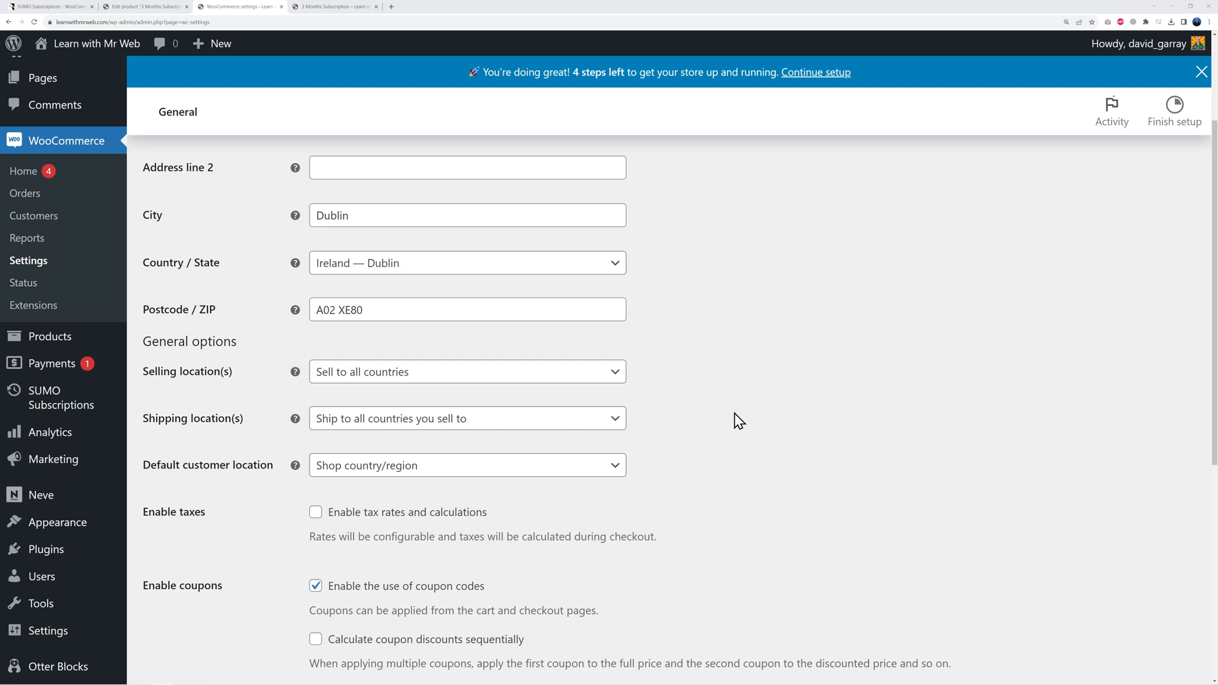
{"action": "left_click", "coordinate": [589, 381]}
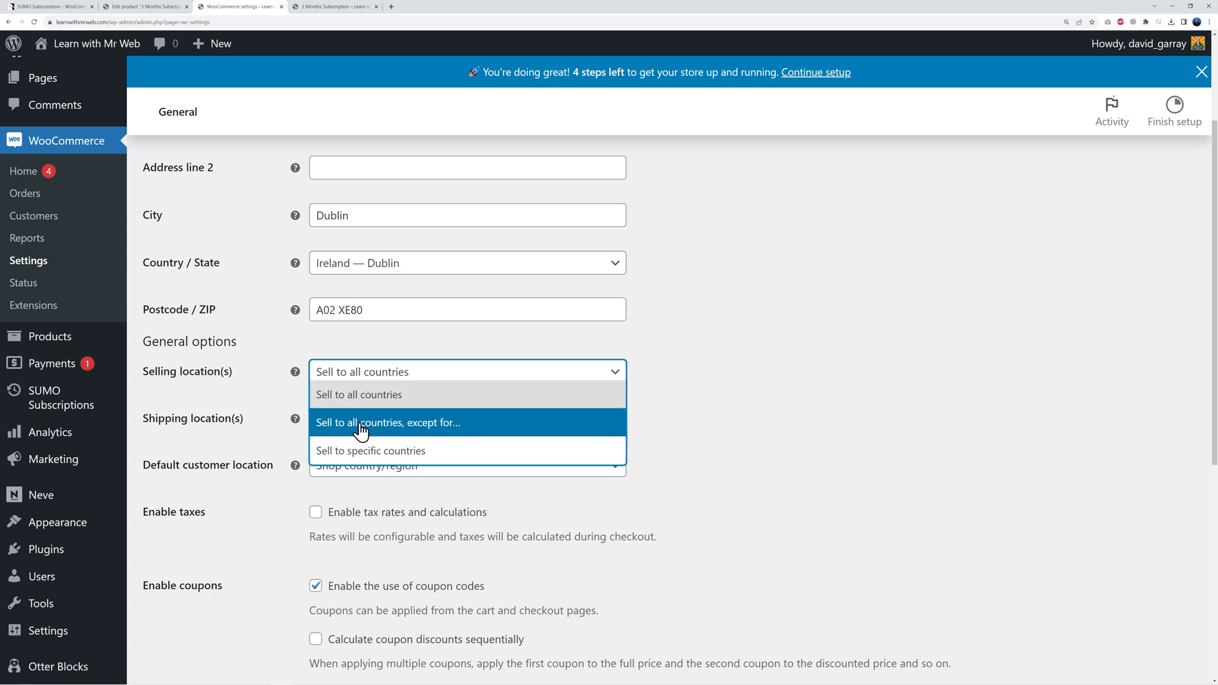
{"action": "left_click", "coordinate": [381, 452]}
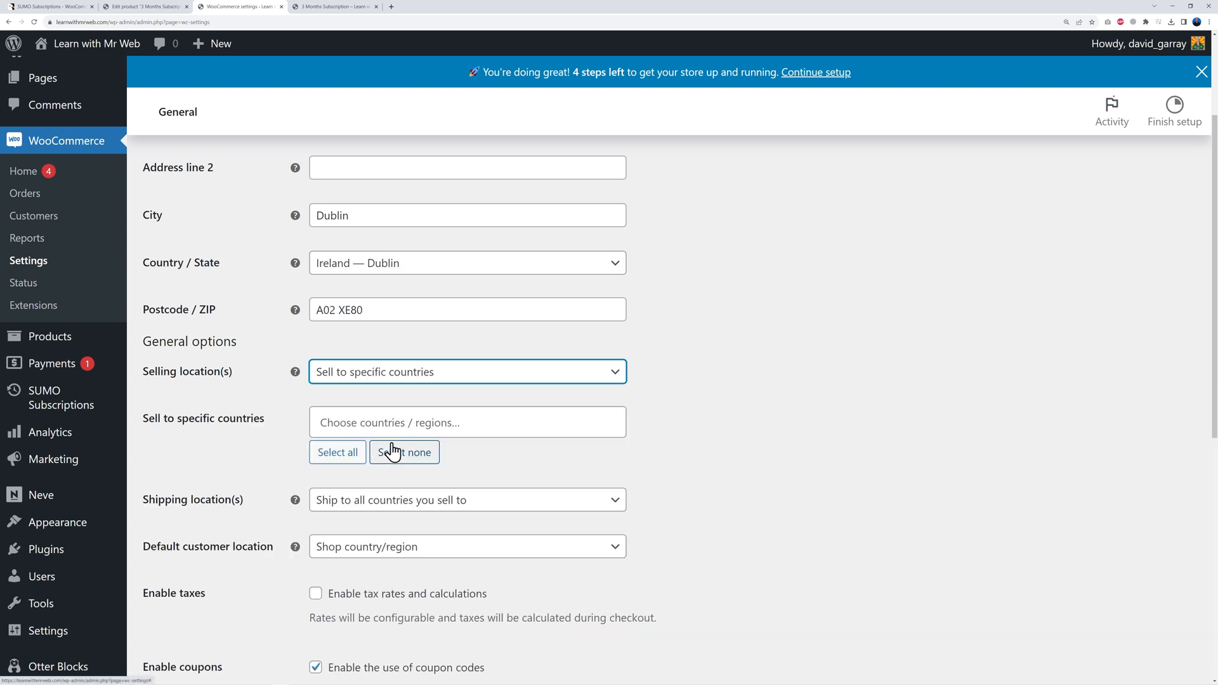
{"action": "left_click", "coordinate": [411, 423]}
{"action": "type", "text": "ire"}
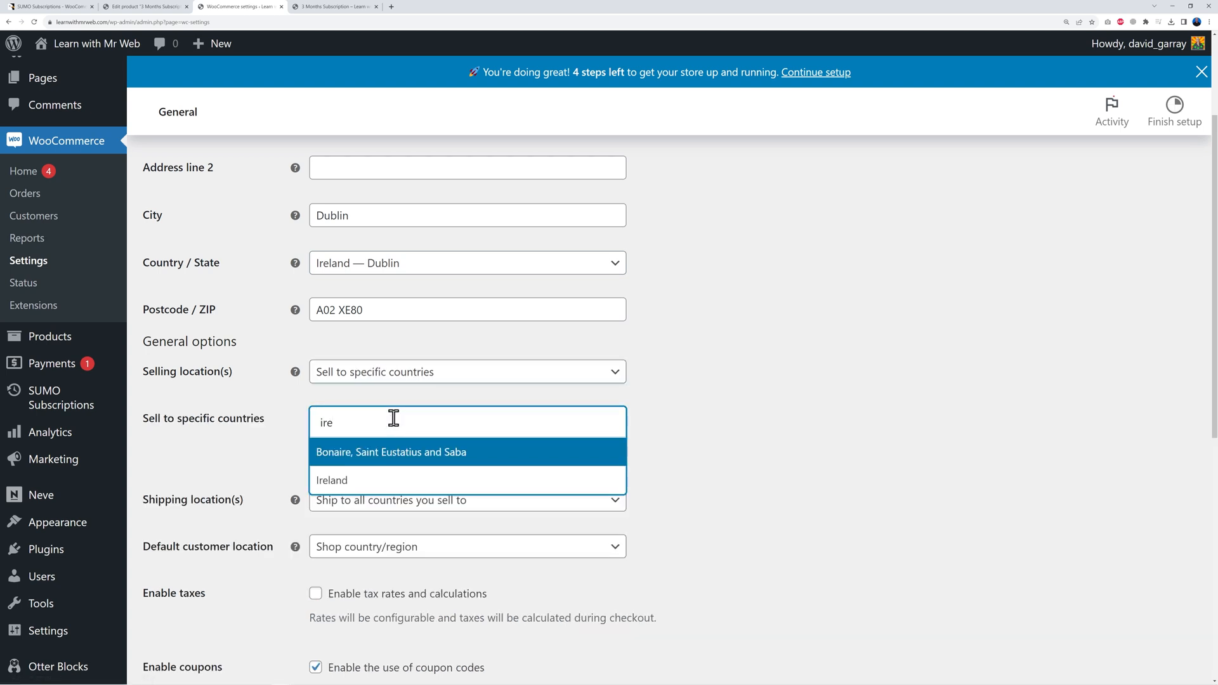
{"action": "left_click", "coordinate": [378, 477]}
Step: Disable shipping and shipping calculations
{"action": "scroll", "coordinate": [717, 447], "scroll_direction": "down", "scroll_amount": 3}
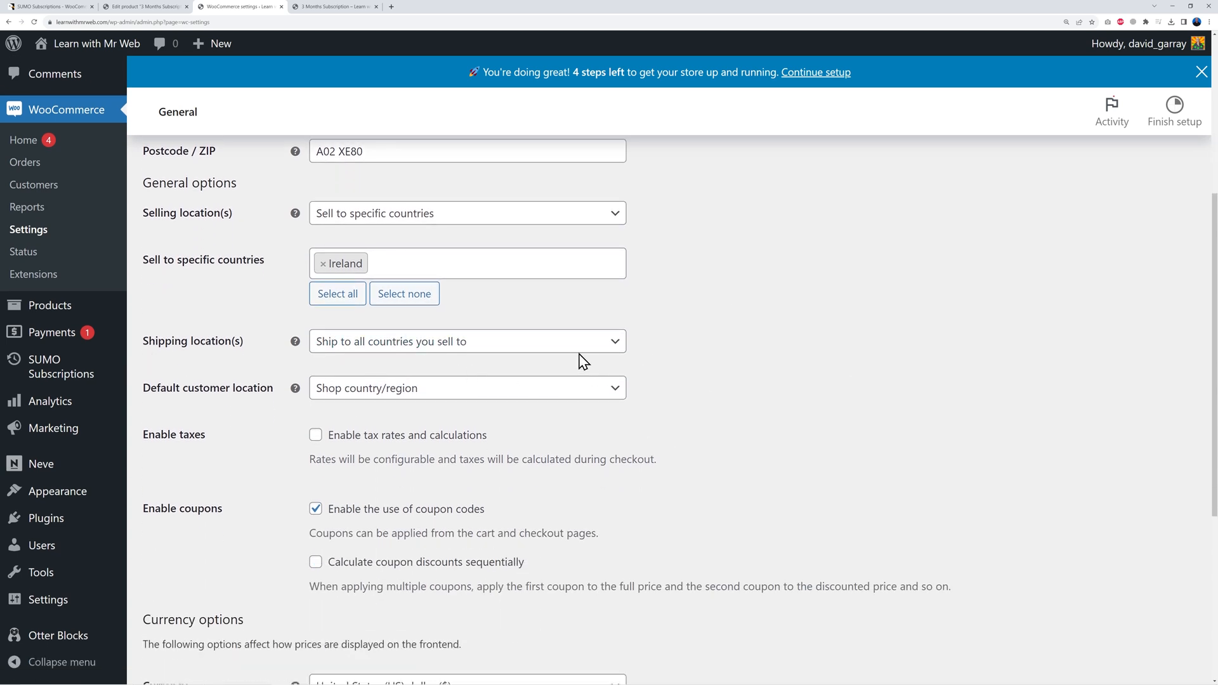
{"action": "left_click", "coordinate": [608, 347]}
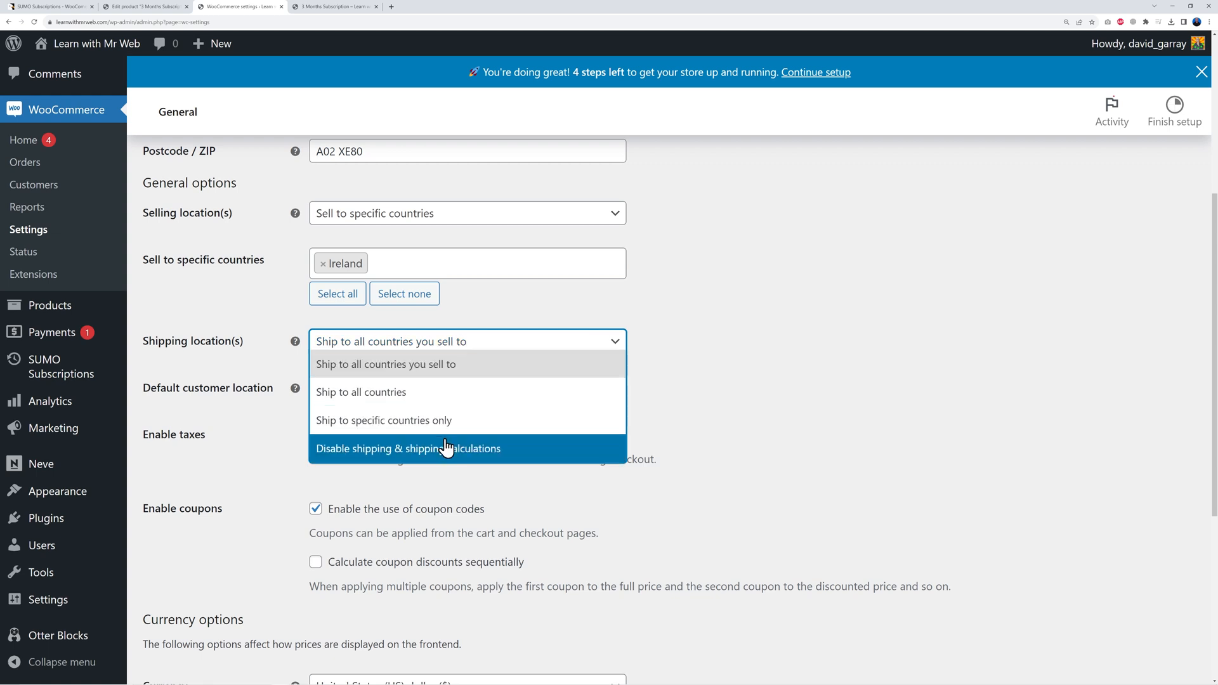
{"action": "left_click", "coordinate": [369, 450]}
{"action": "left_click", "coordinate": [766, 384]}
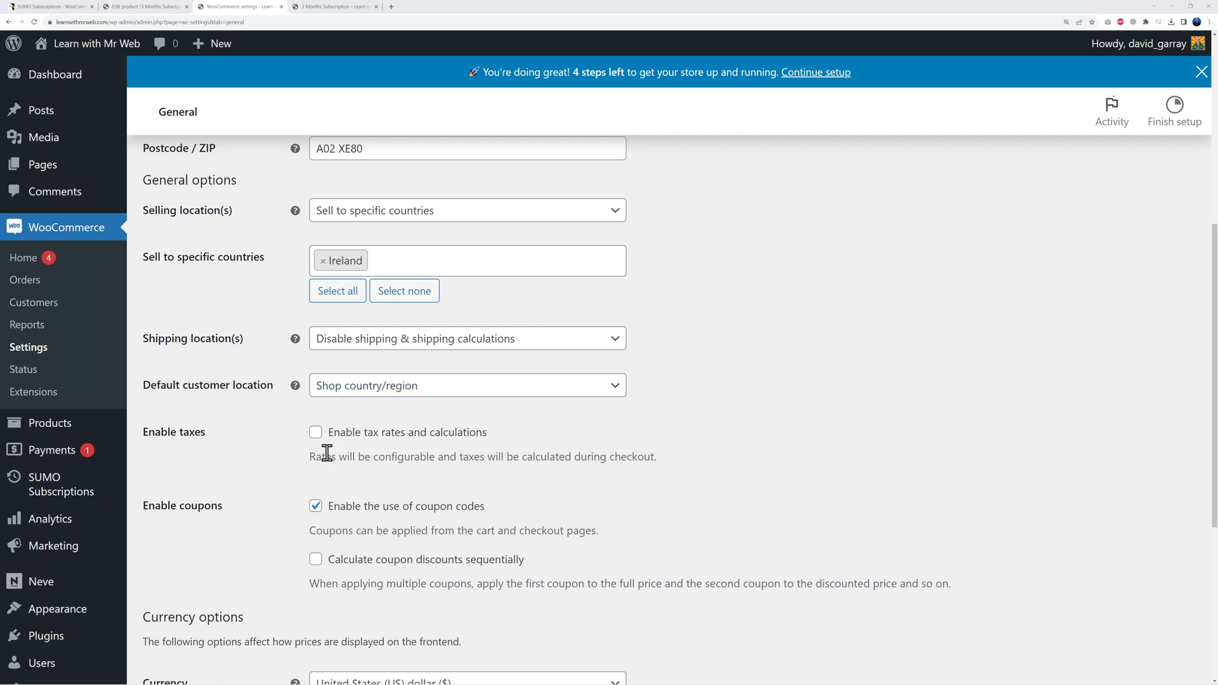
Step: Enable tax rates and calculations and save the general settings
{"action": "left_click", "coordinate": [315, 432]}
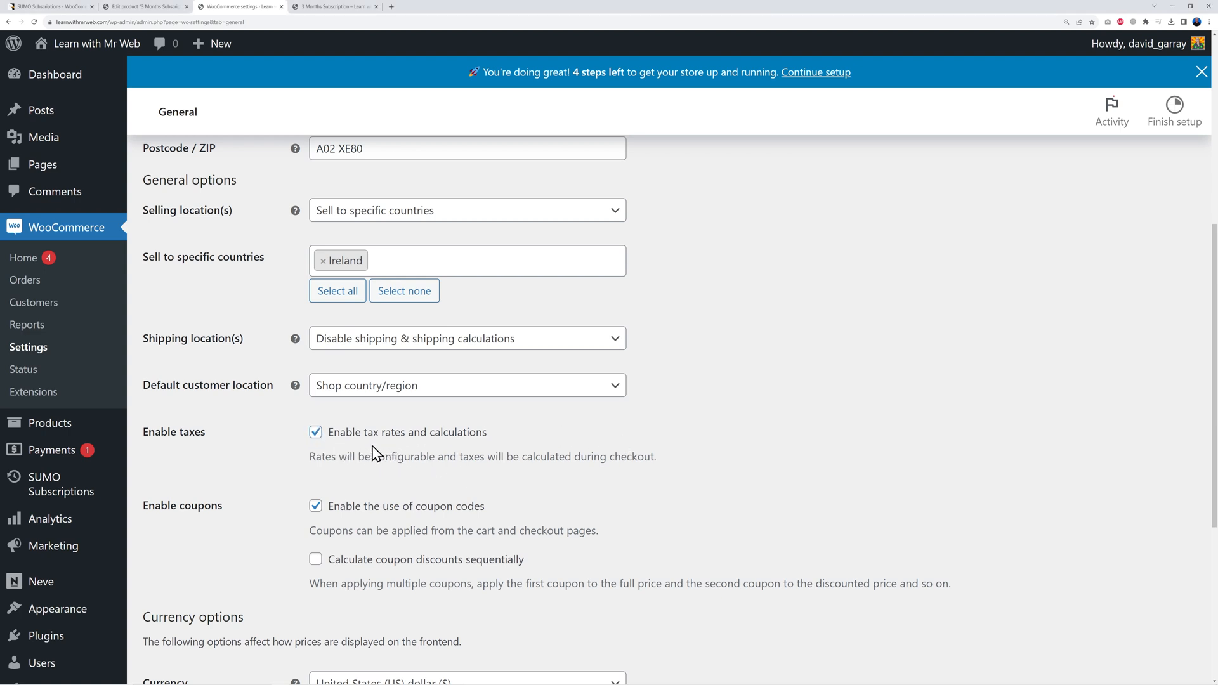
{"action": "scroll", "coordinate": [742, 460], "scroll_direction": "down", "scroll_amount": 2}
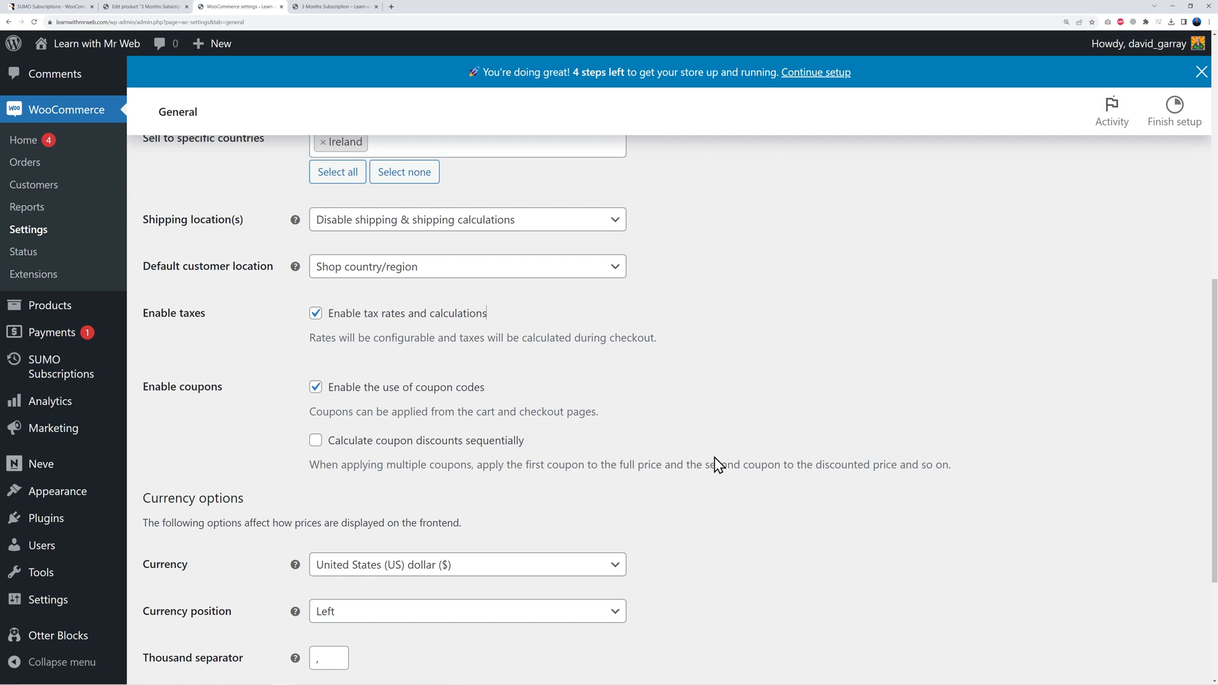
{"action": "scroll", "coordinate": [704, 454], "scroll_direction": "down", "scroll_amount": 1}
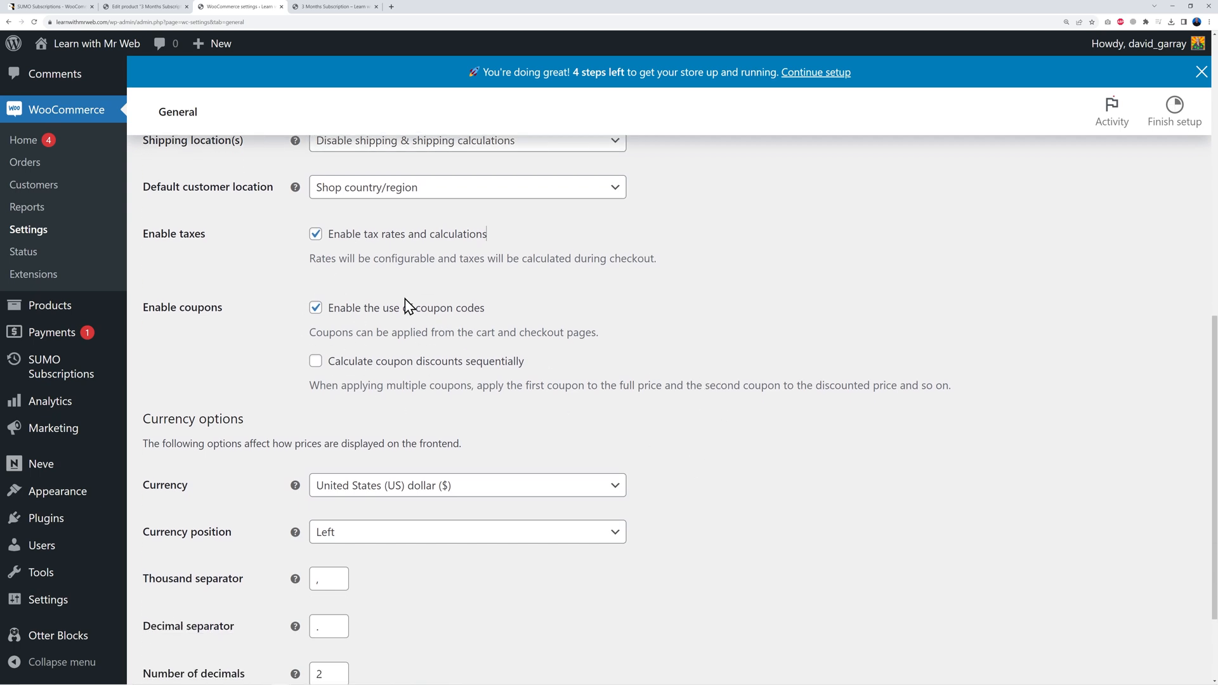
{"action": "scroll", "coordinate": [739, 453], "scroll_direction": "down", "scroll_amount": 1}
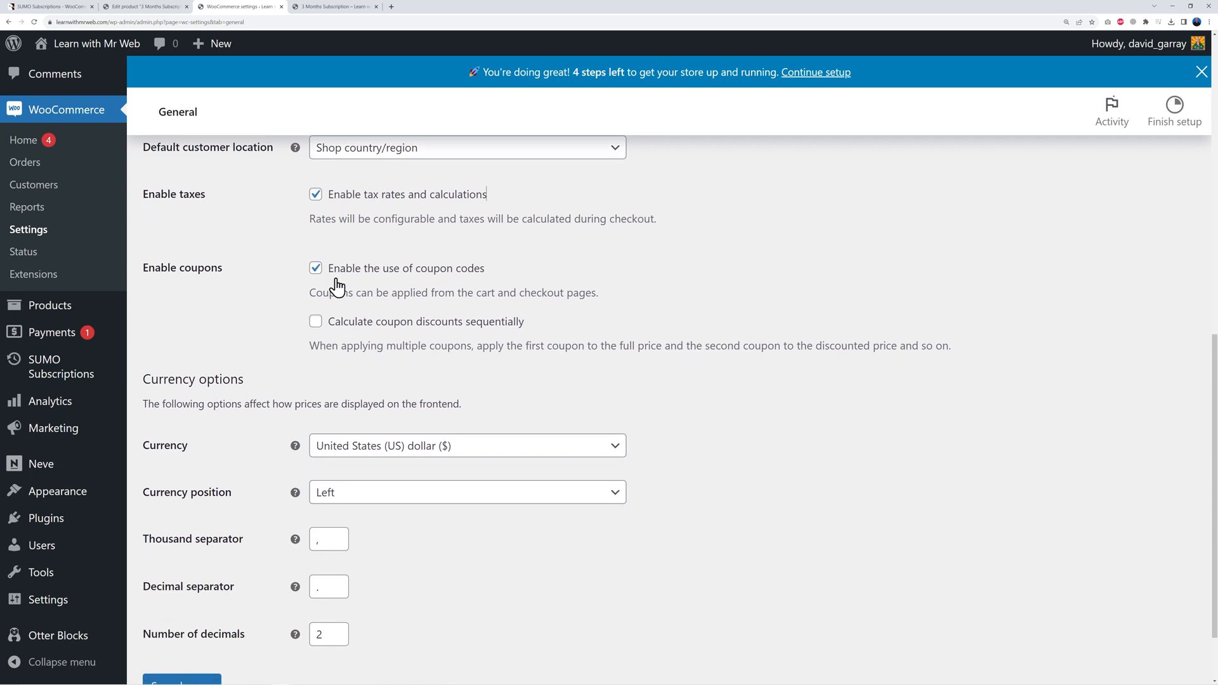
{"action": "scroll", "coordinate": [825, 504], "scroll_direction": "down", "scroll_amount": 1}
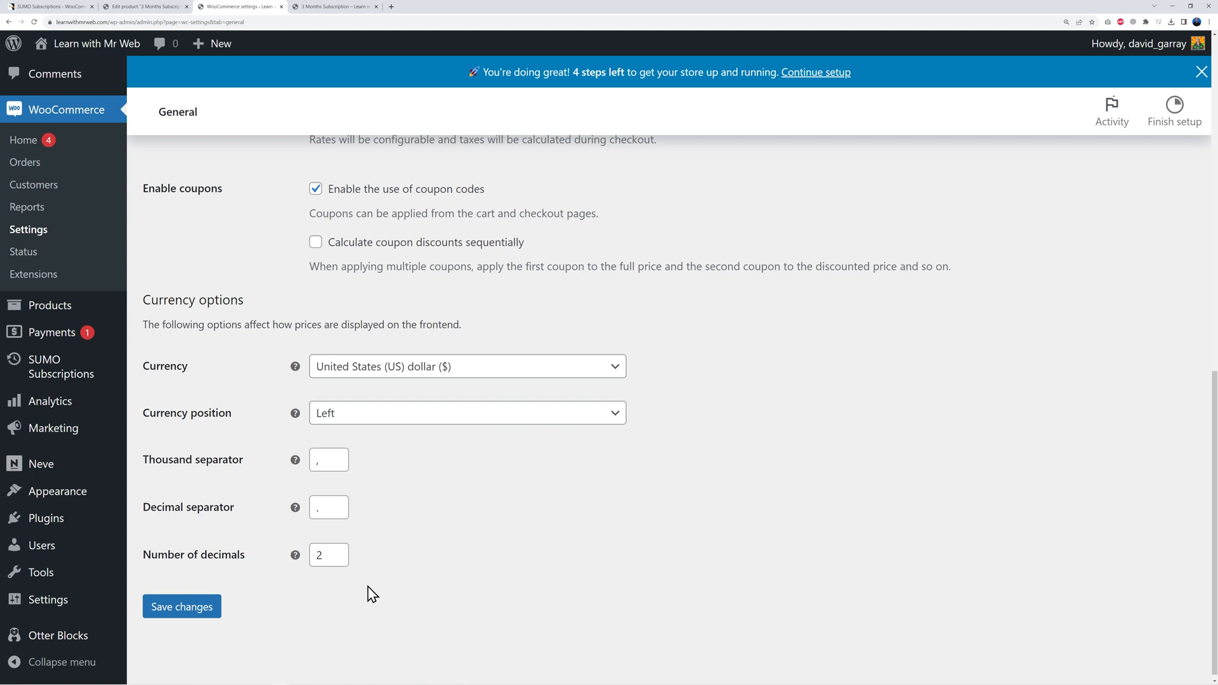
{"action": "left_click", "coordinate": [202, 608]}
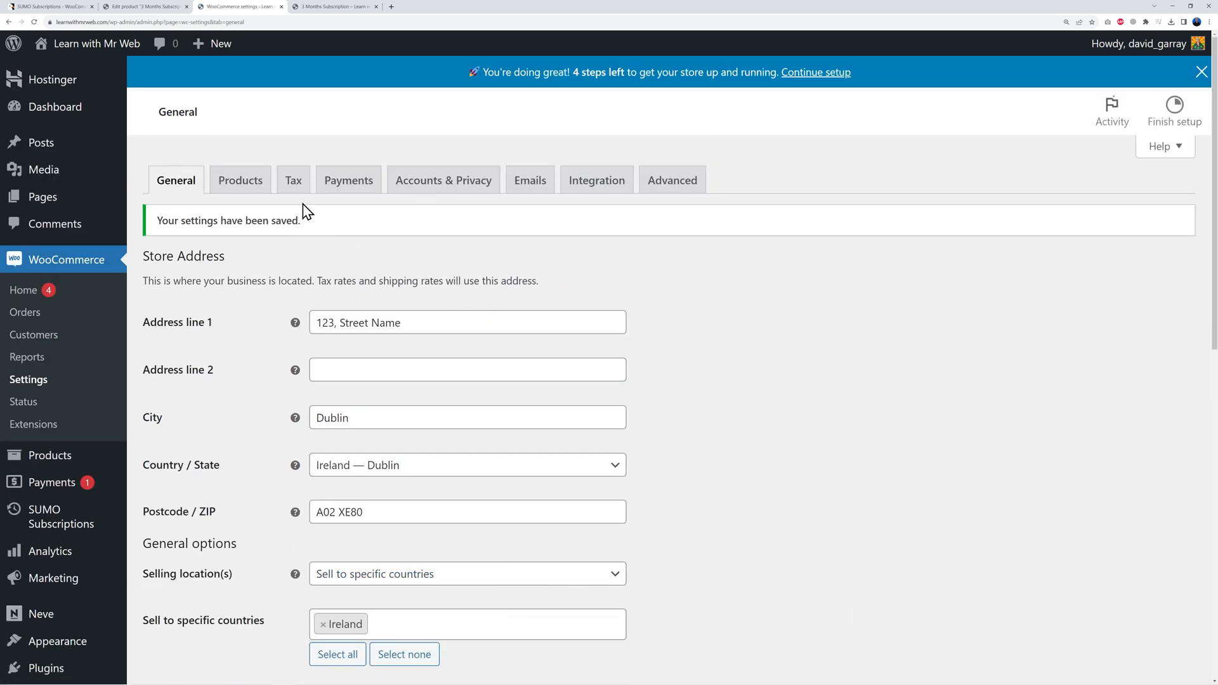
{"action": "left_click", "coordinate": [293, 186]}
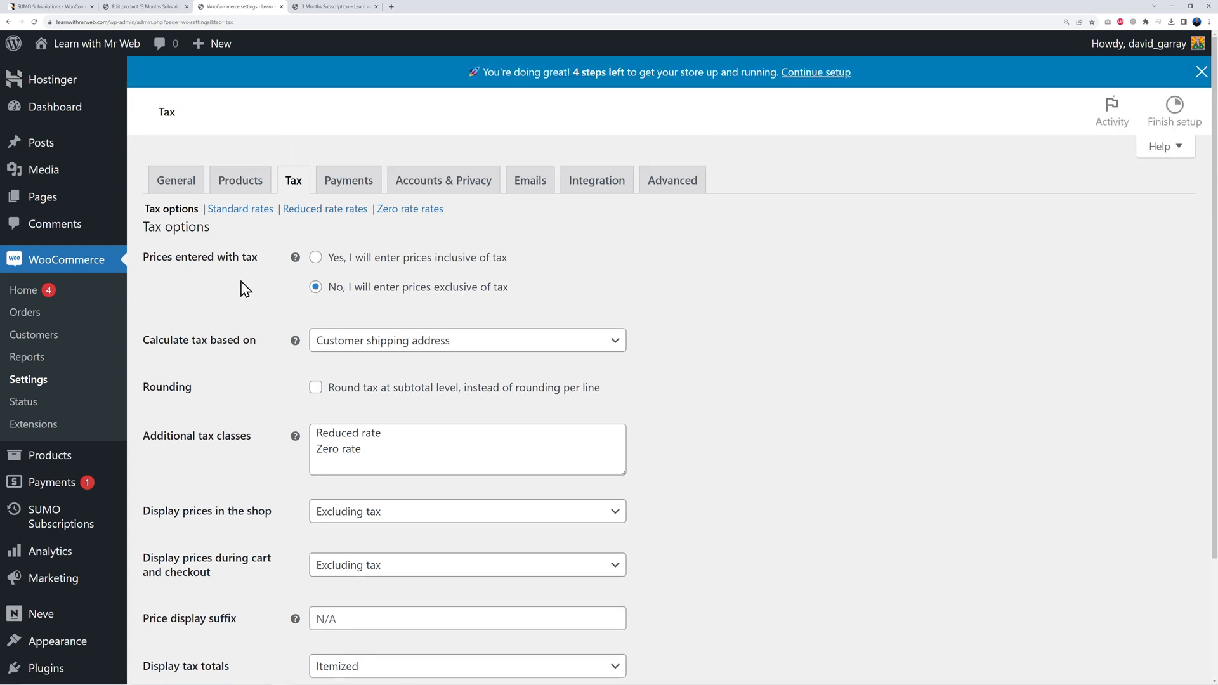
Step: Display prices including tax both in the shop and in cart and checkout
{"action": "scroll", "coordinate": [743, 357], "scroll_direction": "down", "scroll_amount": 1}
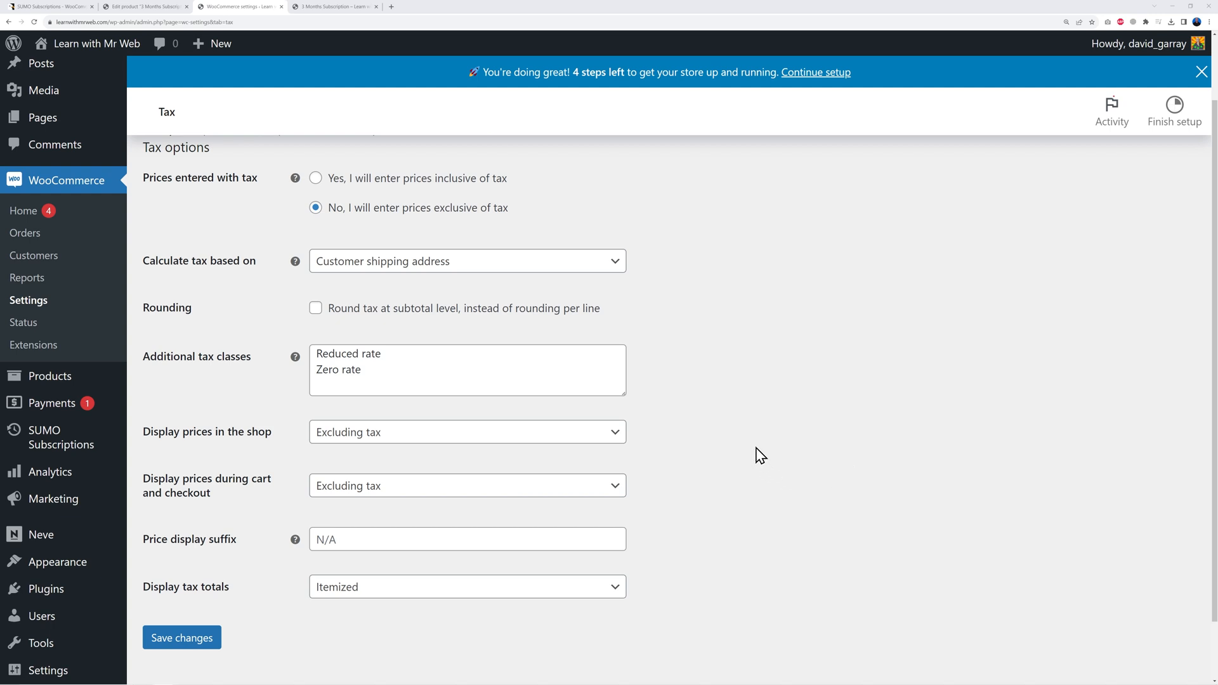
{"action": "left_click", "coordinate": [615, 434]}
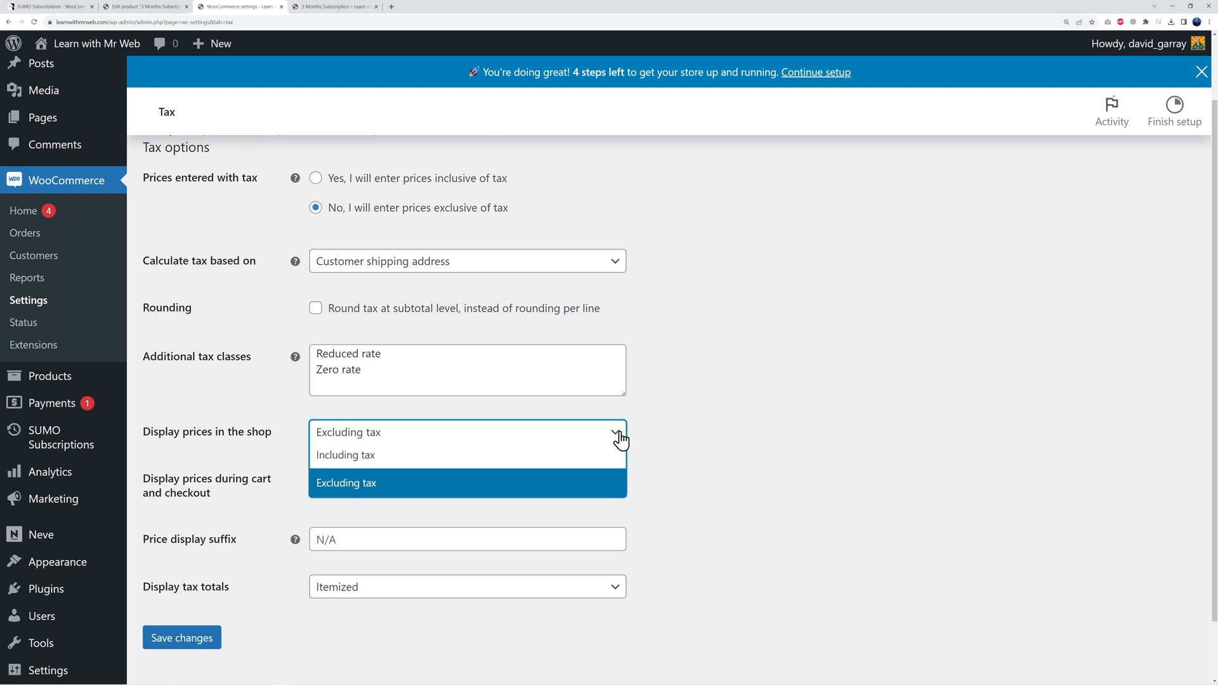
{"action": "left_click", "coordinate": [697, 442]}
{"action": "left_click", "coordinate": [341, 435]}
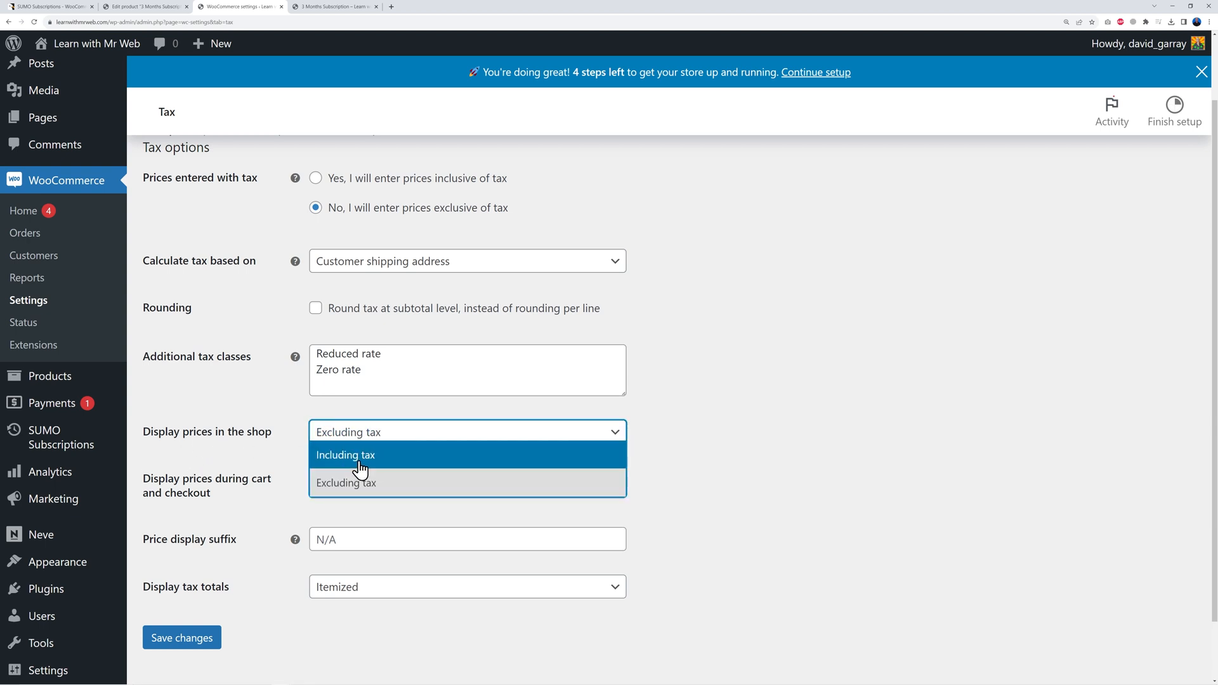
{"action": "left_click", "coordinate": [361, 457]}
{"action": "left_click", "coordinate": [583, 489]}
{"action": "left_click", "coordinate": [391, 506]}
Step: Enter prices inclusive of tax, calculate tax on the shop base address, and save
{"action": "scroll", "coordinate": [767, 455], "scroll_direction": "up", "scroll_amount": 1}
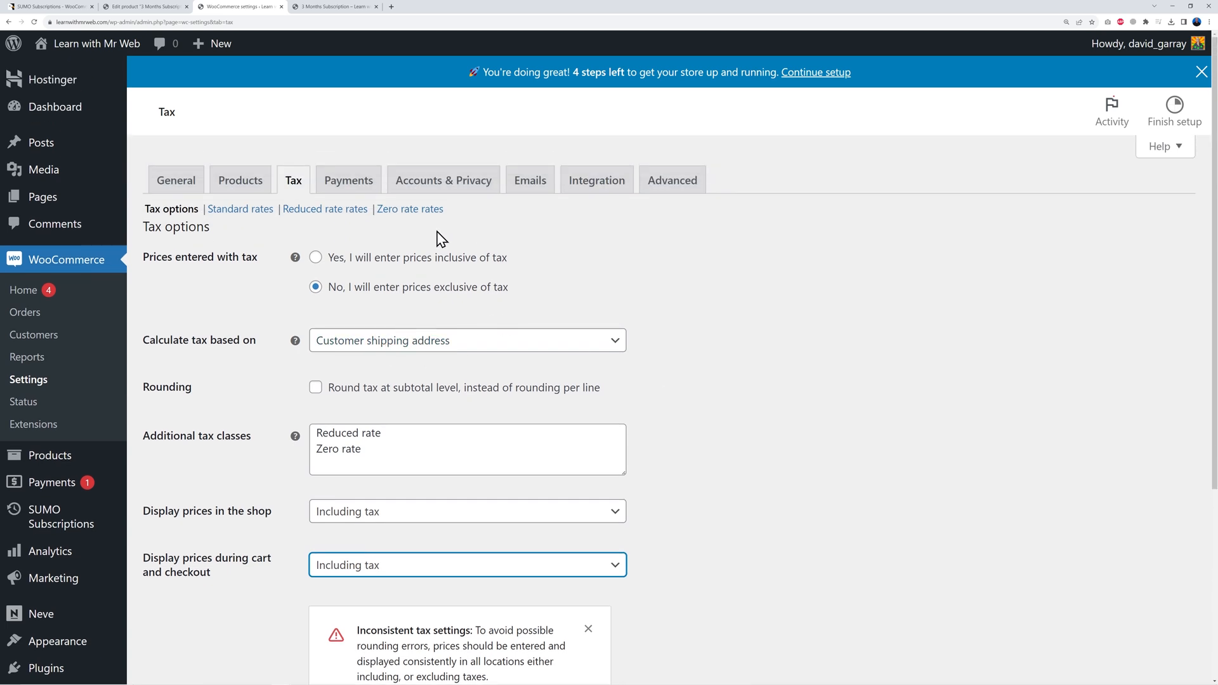
{"action": "left_click", "coordinate": [316, 257]}
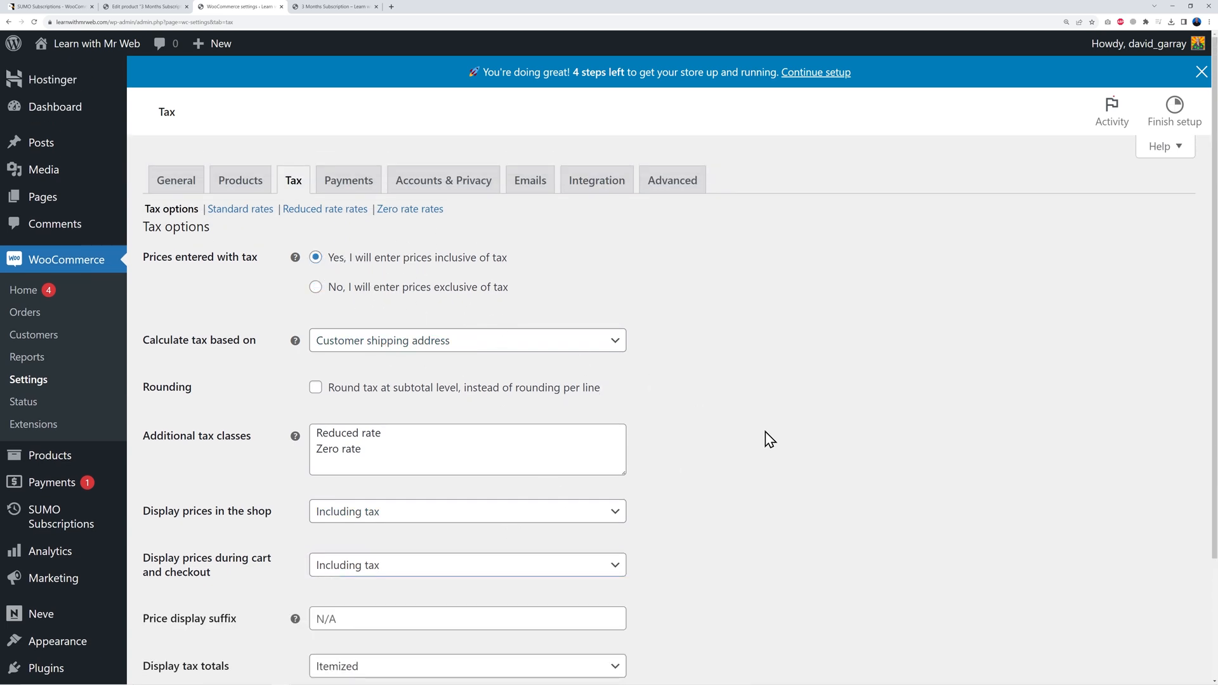
{"action": "scroll", "coordinate": [765, 431], "scroll_direction": "down", "scroll_amount": 2}
{"action": "scroll", "coordinate": [765, 433], "scroll_direction": "up", "scroll_amount": 2}
{"action": "left_click", "coordinate": [409, 342]}
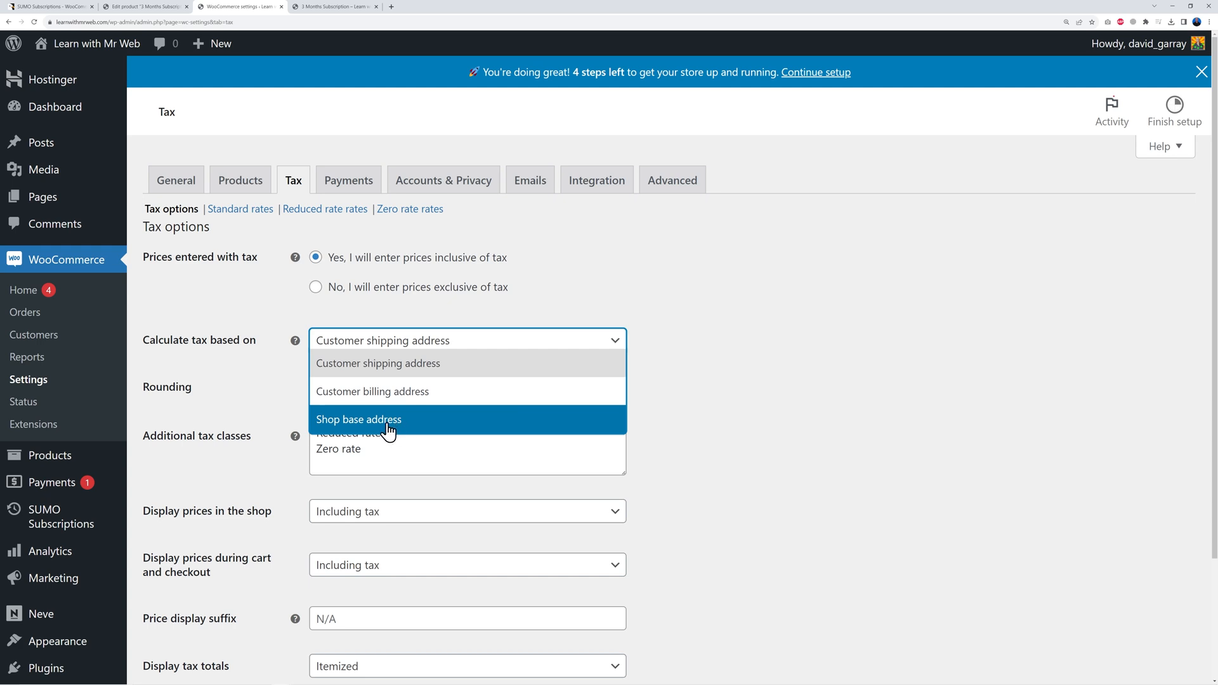
{"action": "left_click", "coordinate": [357, 421]}
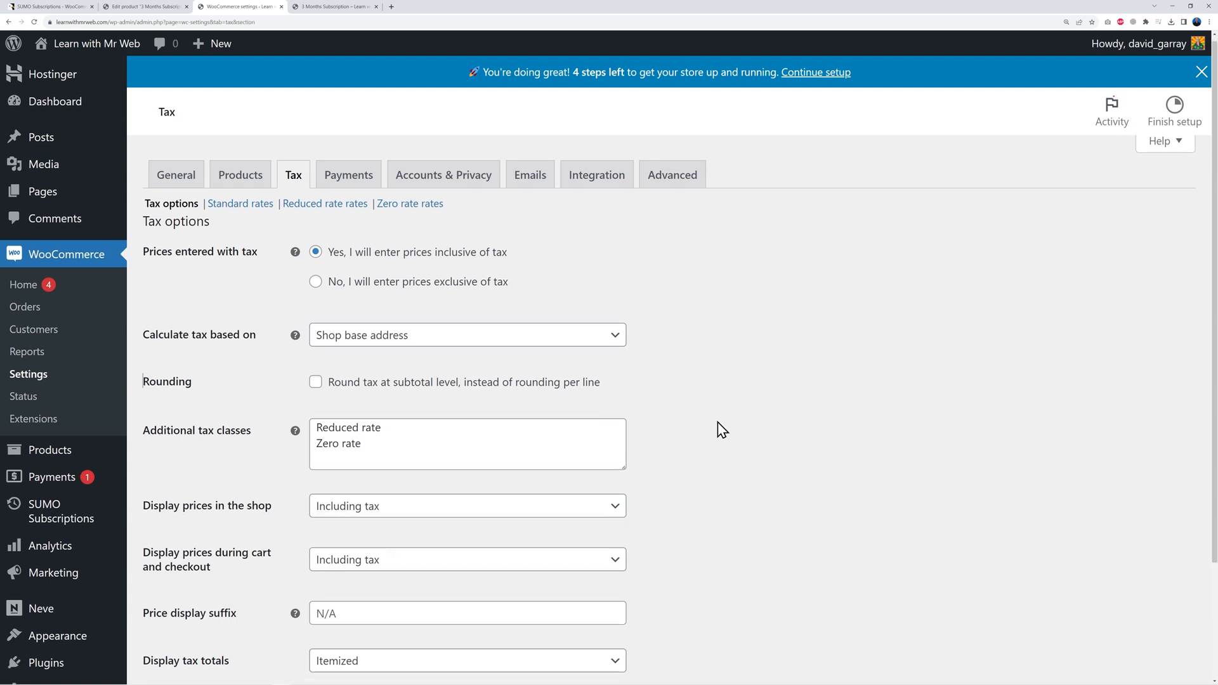
{"action": "scroll", "coordinate": [717, 427], "scroll_direction": "down", "scroll_amount": 2}
{"action": "left_click", "coordinate": [185, 571]}
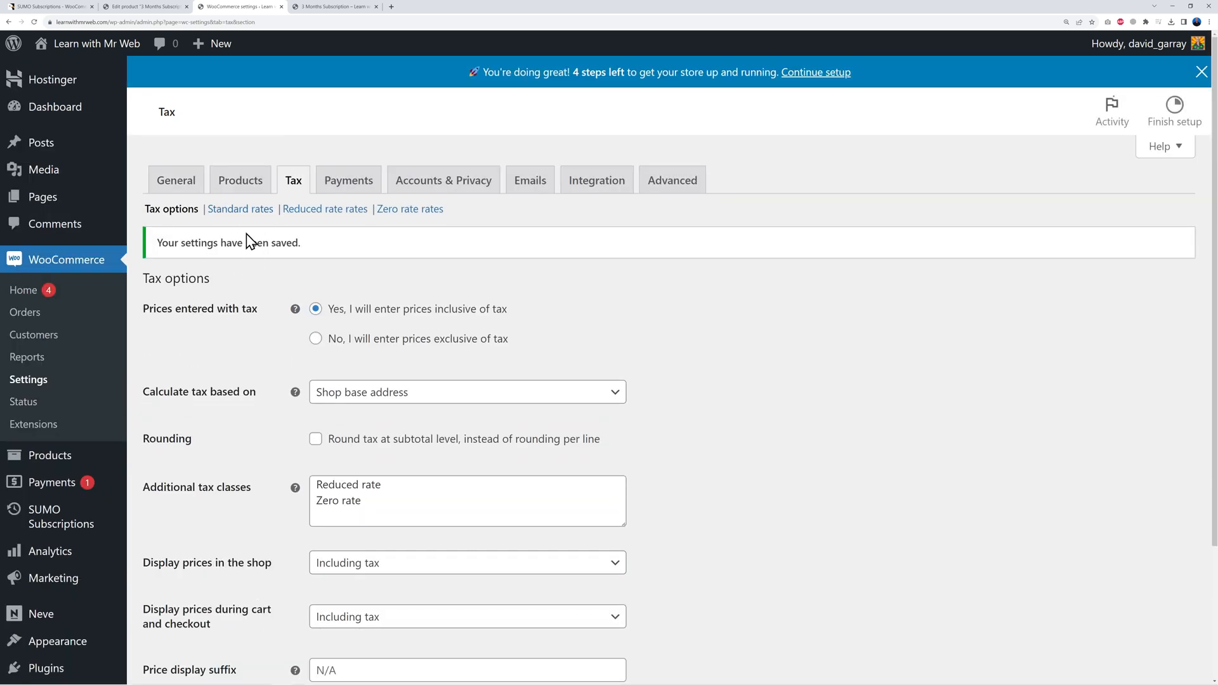
Step: Add a standard tax rate for IE at 23% named 'VAT IE 23%' and save it
{"action": "left_click", "coordinate": [230, 211]}
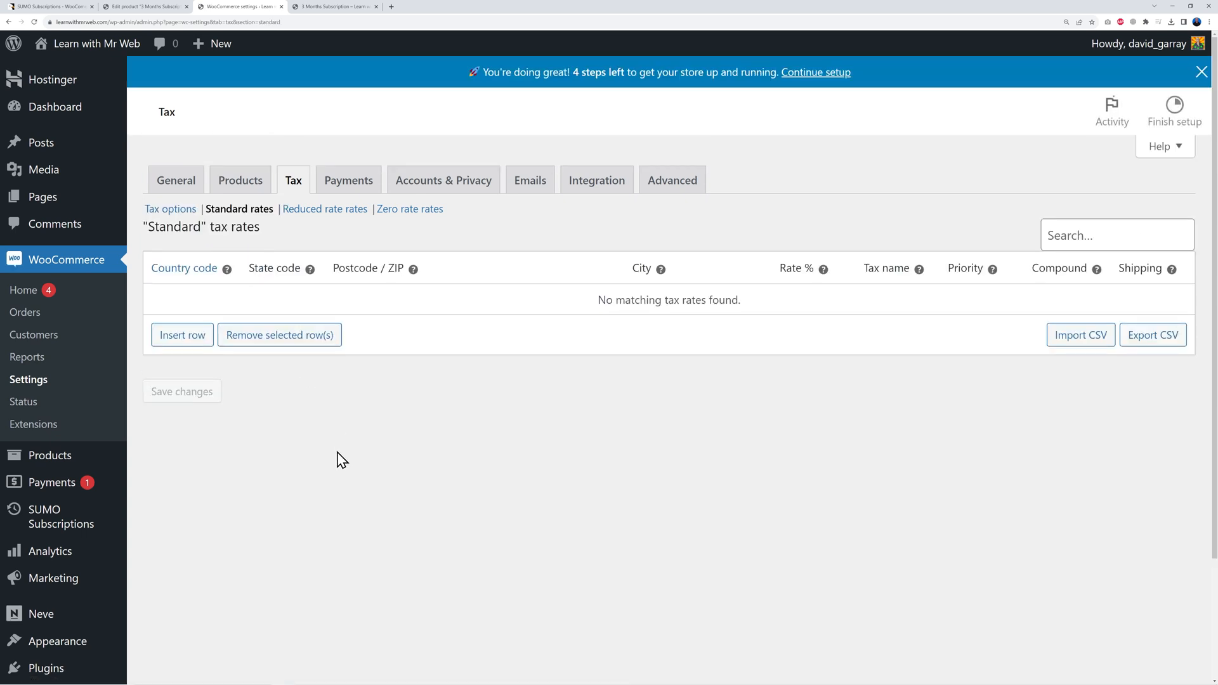
{"action": "left_click", "coordinate": [184, 332]}
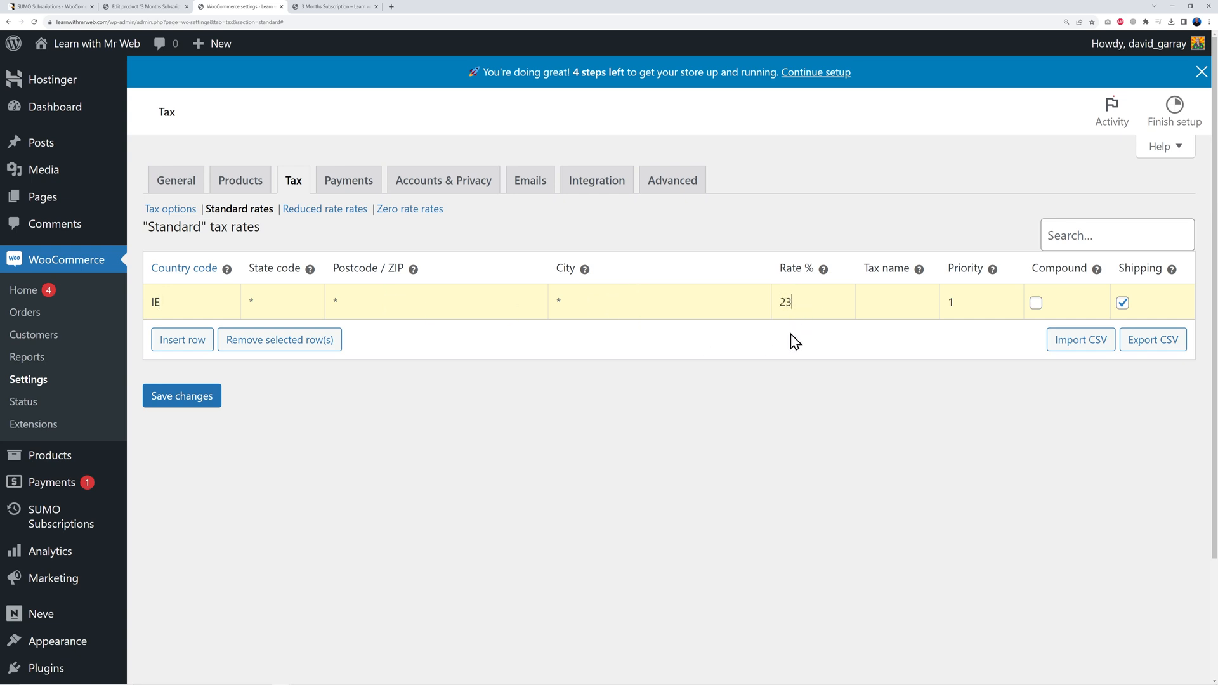
{"action": "left_click", "coordinate": [882, 292]}
{"action": "left_click", "coordinate": [204, 407]}
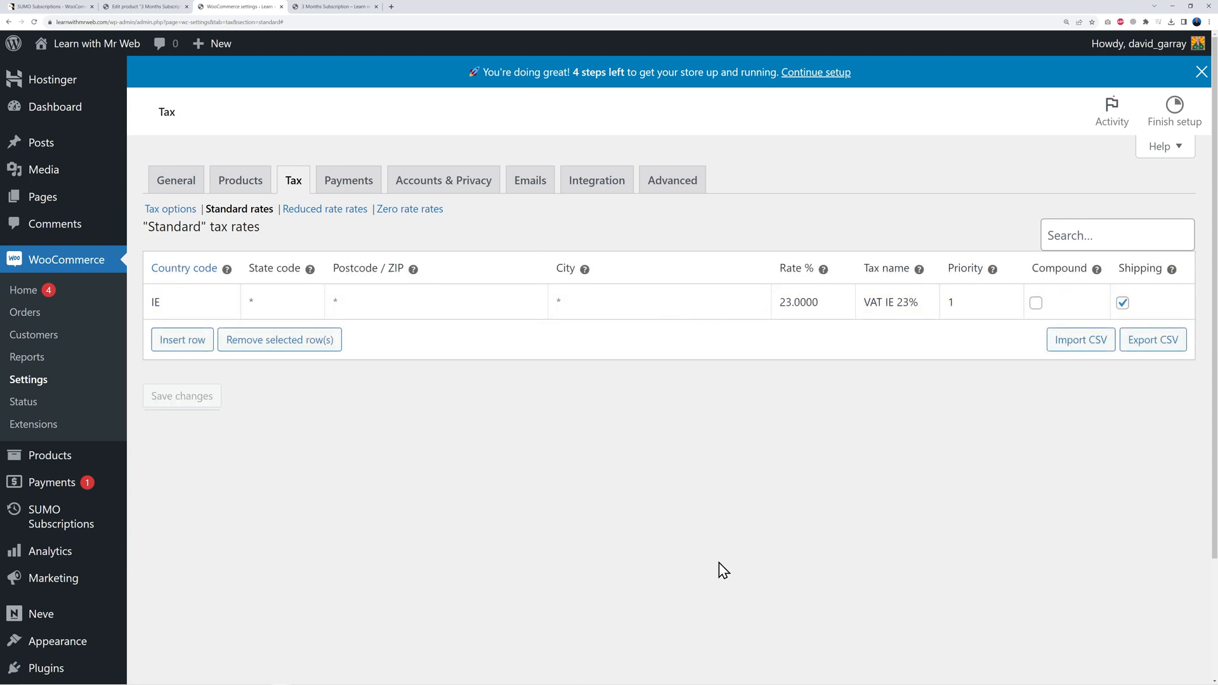
{"action": "left_click", "coordinate": [354, 190]}
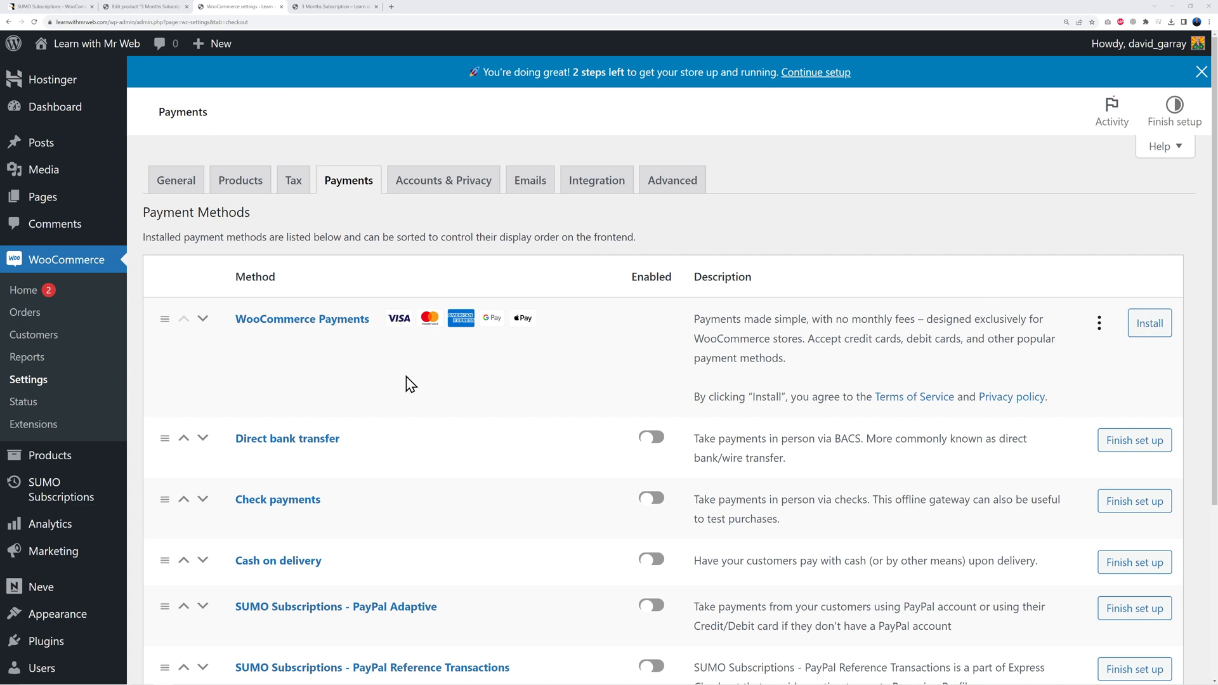
Step: Open the WordPress Plugins page in a new browser tab
{"action": "scroll", "coordinate": [713, 368], "scroll_direction": "down", "scroll_amount": 3}
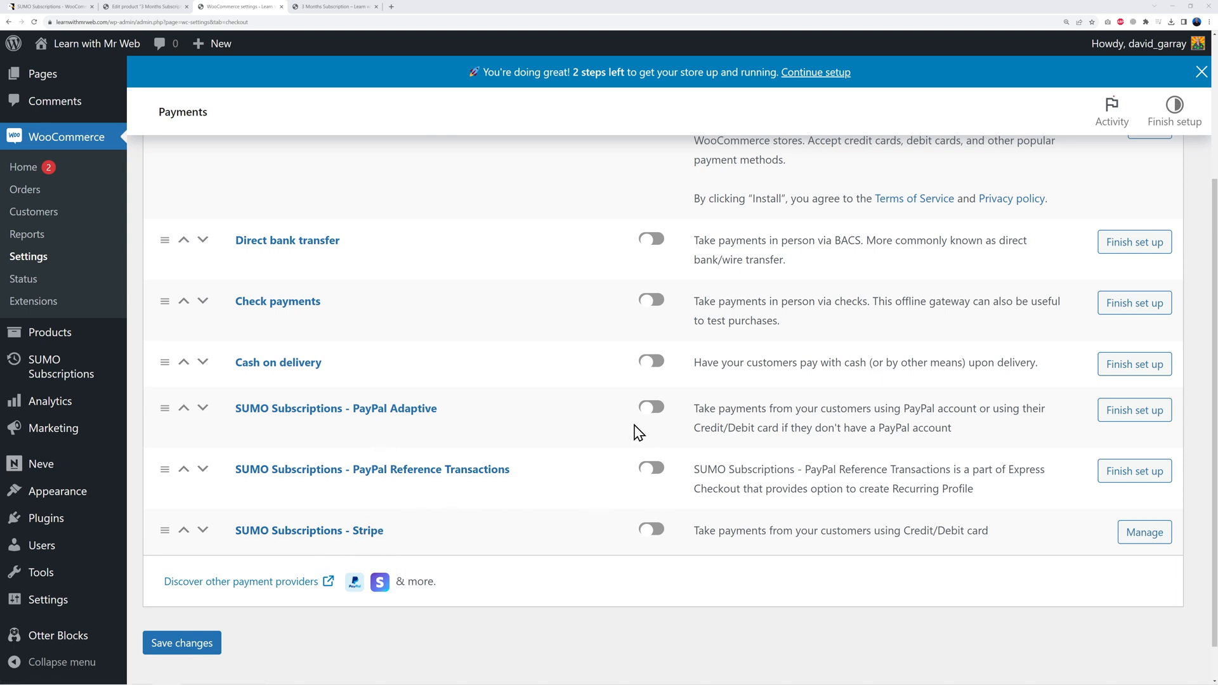
{"action": "scroll", "coordinate": [758, 515], "scroll_direction": "up", "scroll_amount": 3}
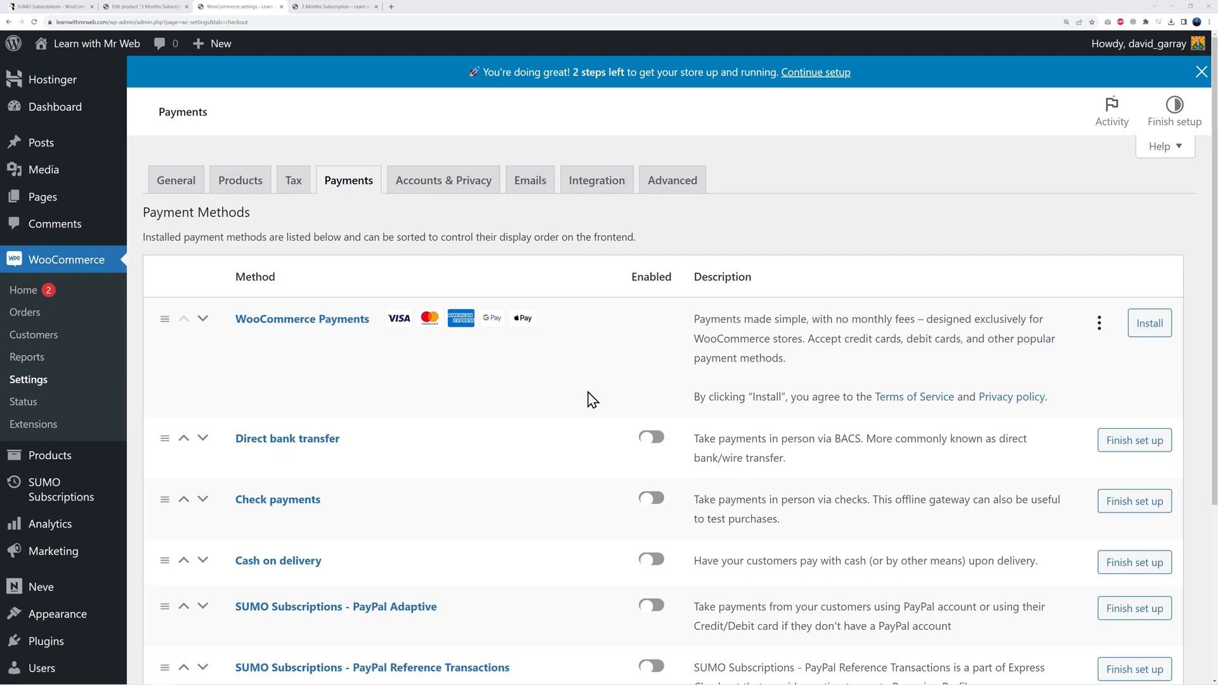
{"action": "scroll", "coordinate": [158, 558], "scroll_direction": "down", "scroll_amount": 1}
{"action": "right_click", "coordinate": [48, 563]}
{"action": "left_click", "coordinate": [76, 570]}
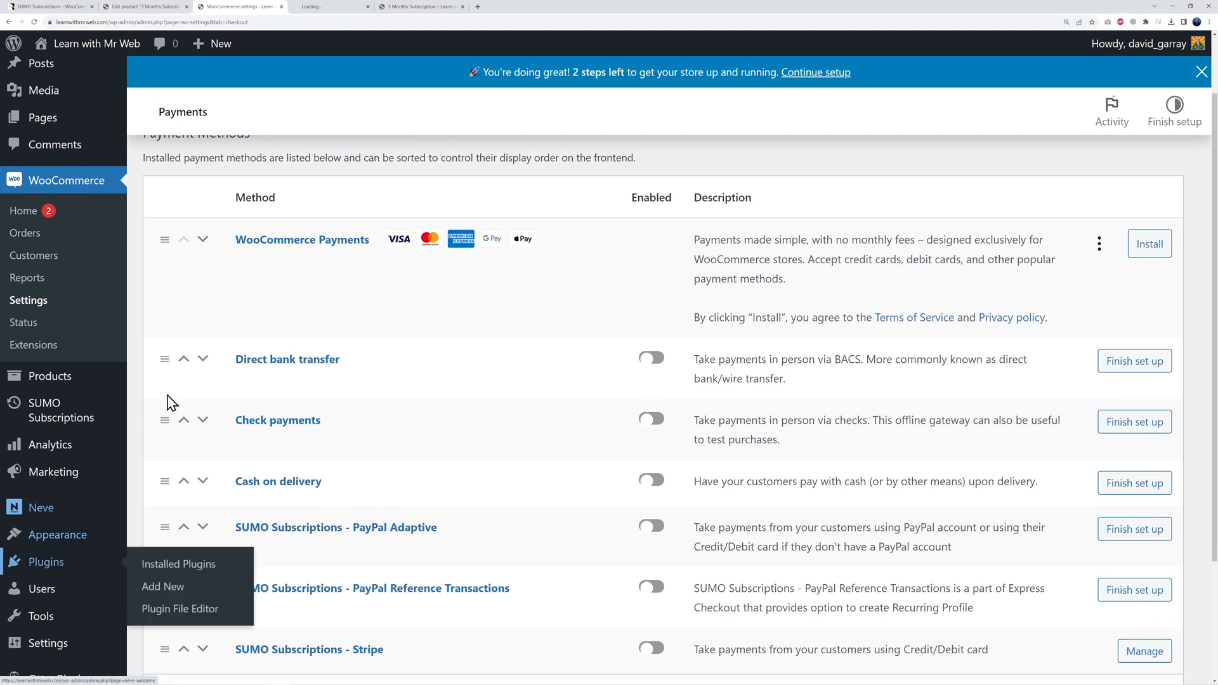
{"action": "left_click", "coordinate": [322, 8]}
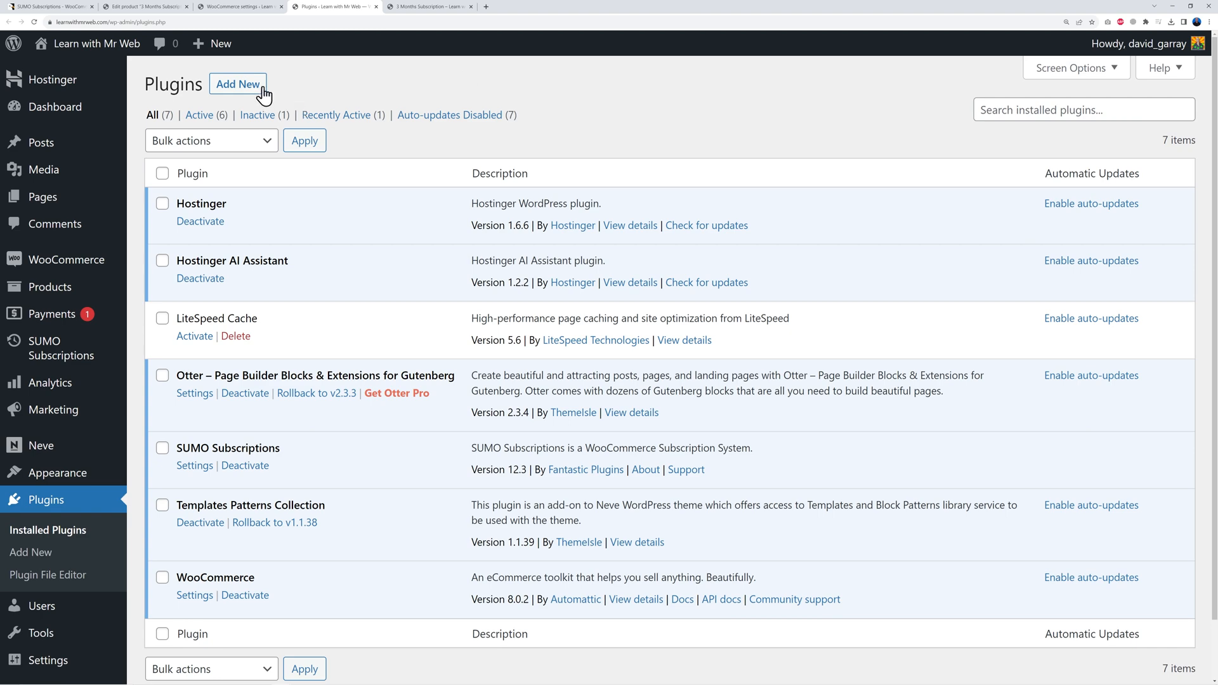
Step: Search 'woocommerce stripe', then install and activate Payment Plugins for Stripe WooCommerce
{"action": "left_click", "coordinate": [248, 87]}
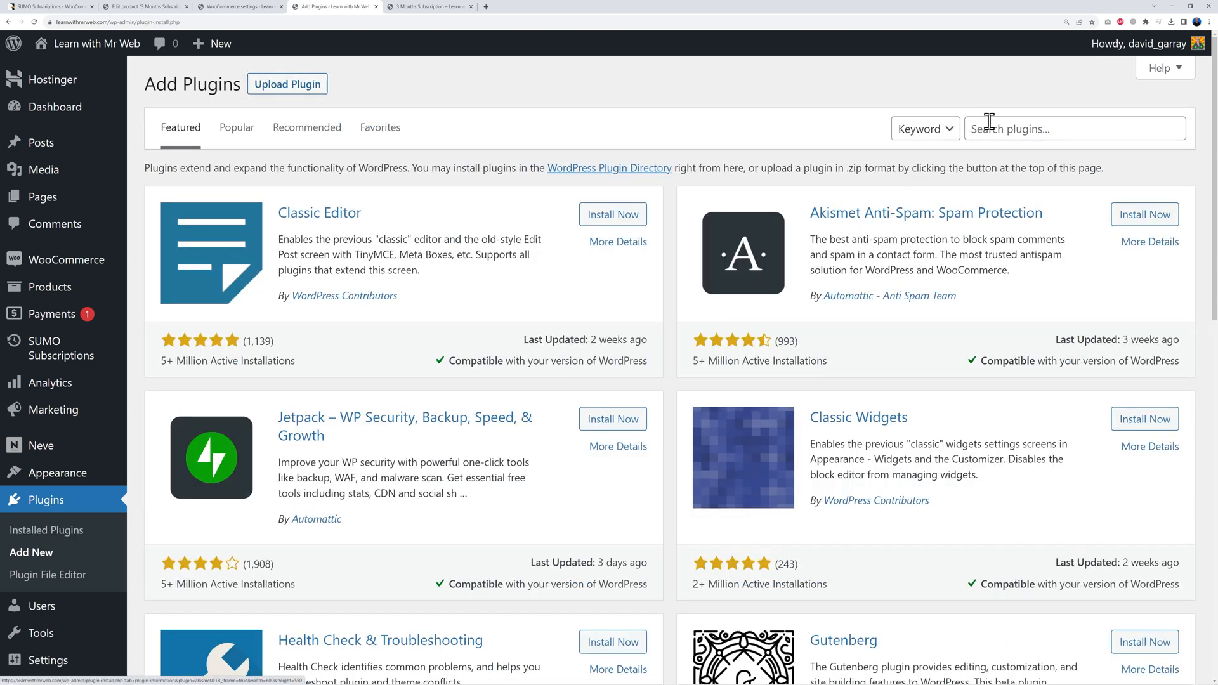
{"action": "left_click", "coordinate": [990, 129]}
{"action": "type", "text": "woocommerce"}
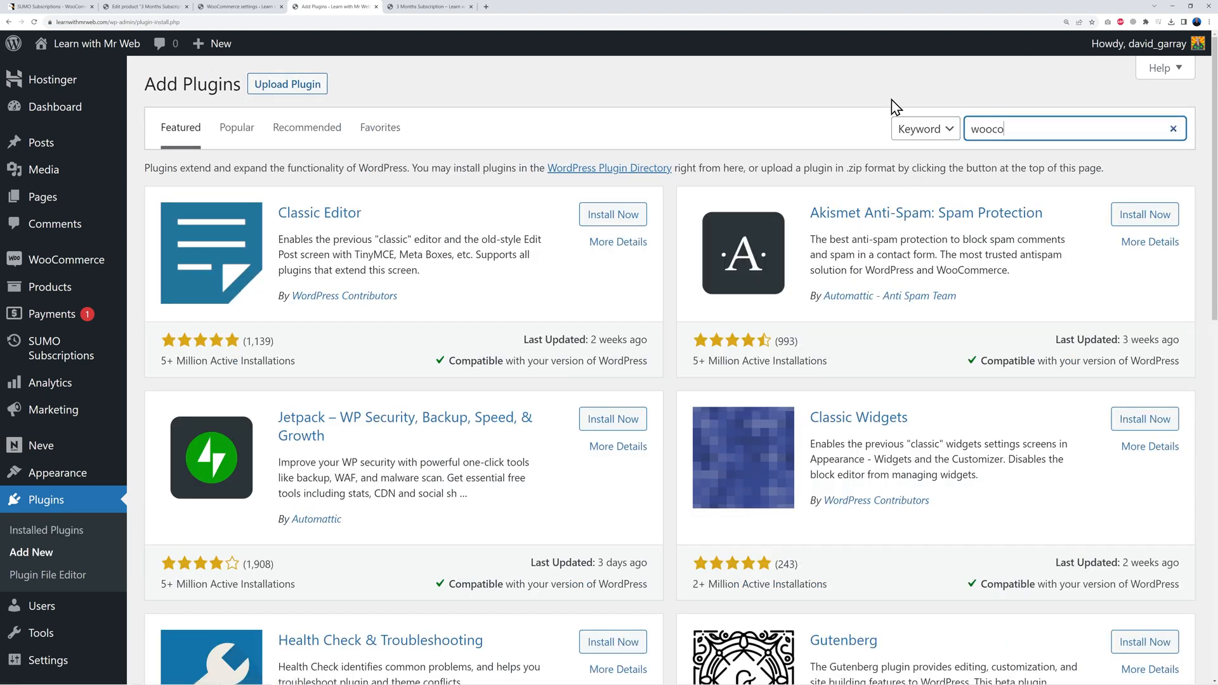
{"action": "type", "text": " stripe"}
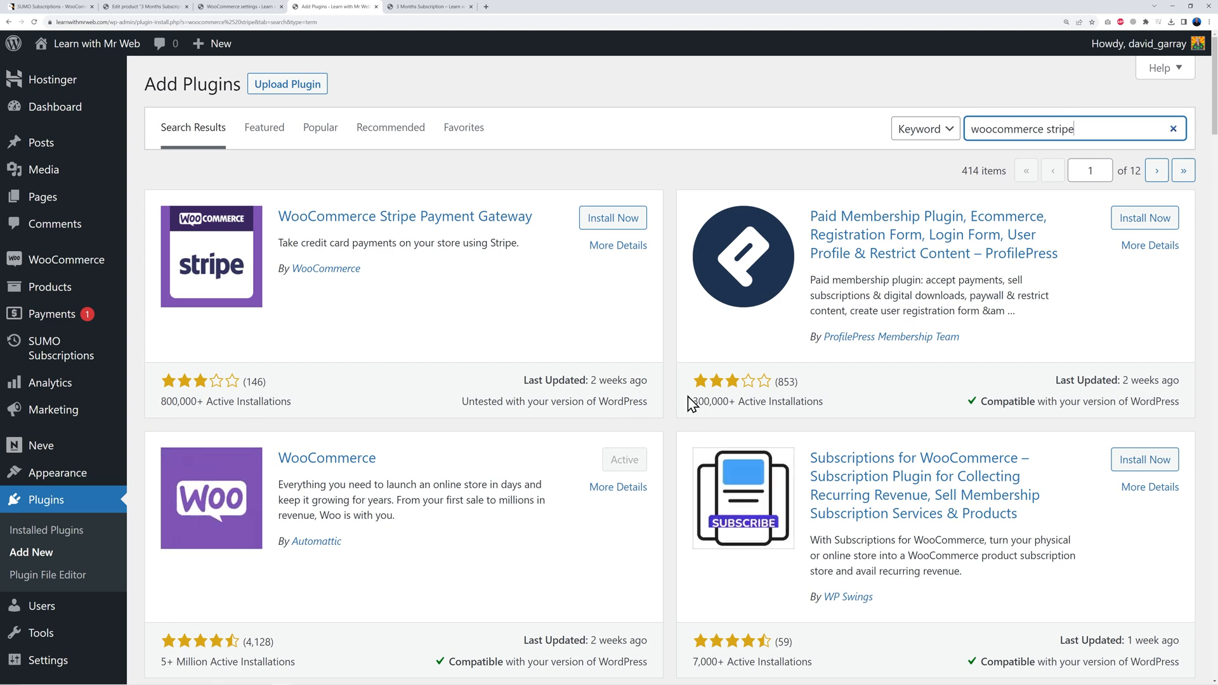
{"action": "scroll", "coordinate": [533, 409], "scroll_direction": "down", "scroll_amount": 1}
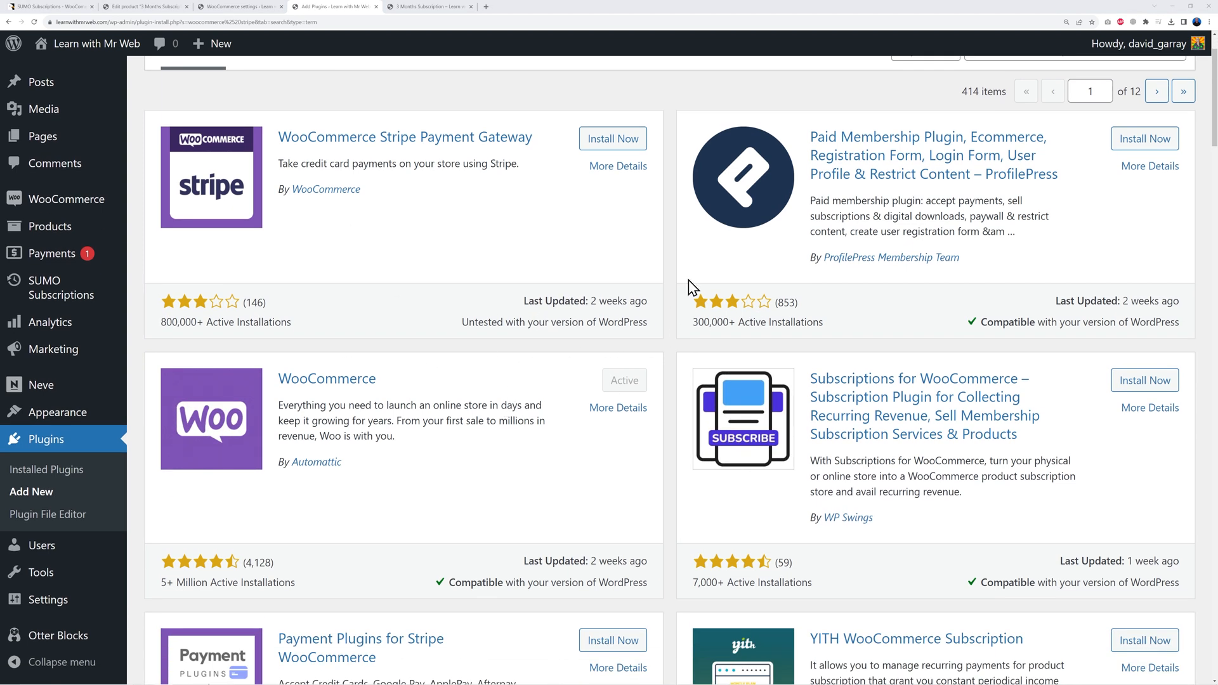
{"action": "scroll", "coordinate": [863, 337], "scroll_direction": "down", "scroll_amount": 3}
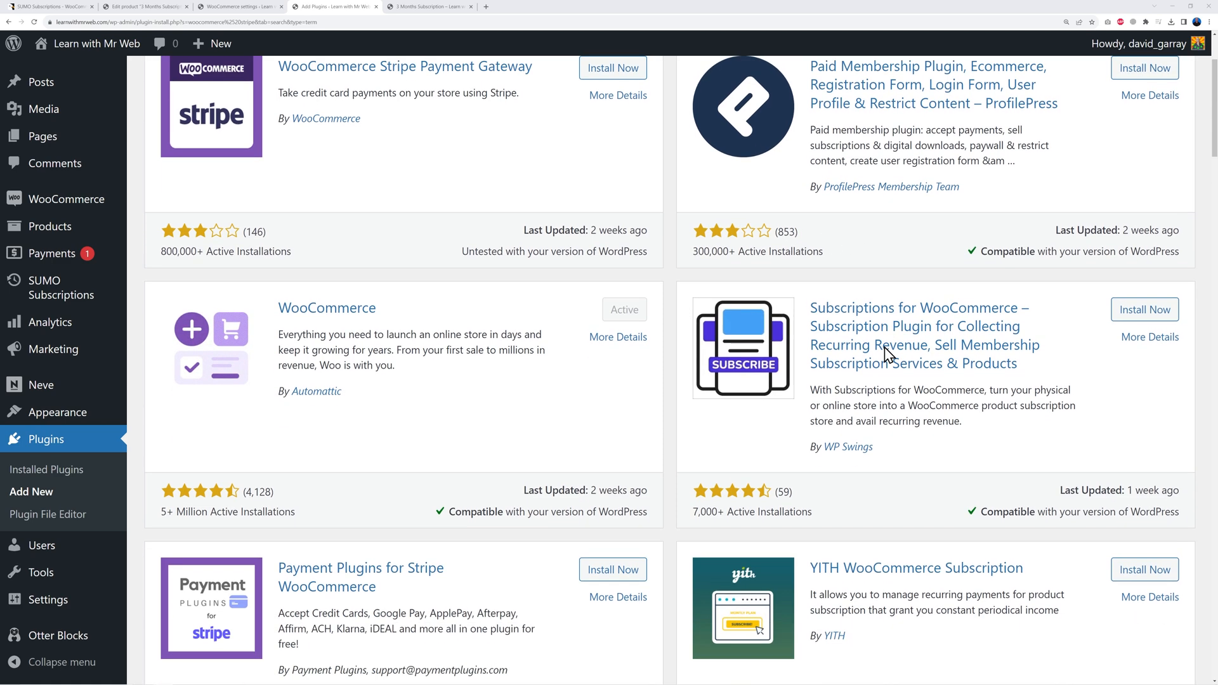
{"action": "scroll", "coordinate": [549, 486], "scroll_direction": "down", "scroll_amount": 1}
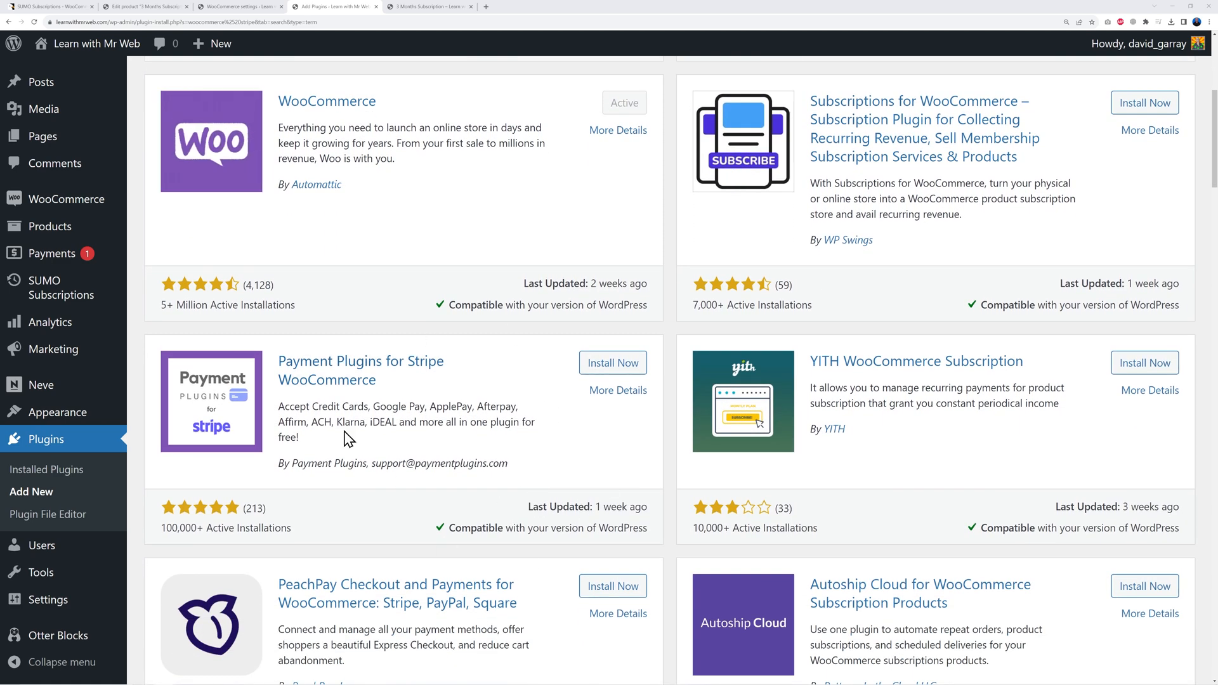
{"action": "left_click", "coordinate": [610, 367]}
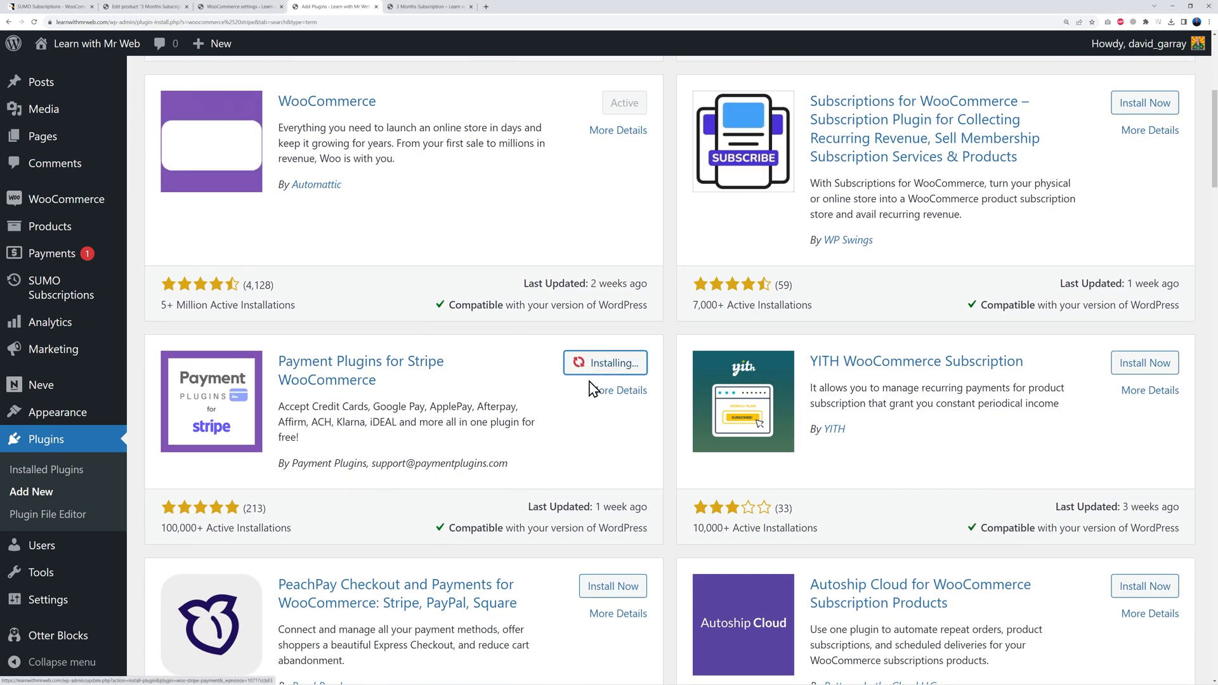
{"action": "left_click", "coordinate": [621, 369]}
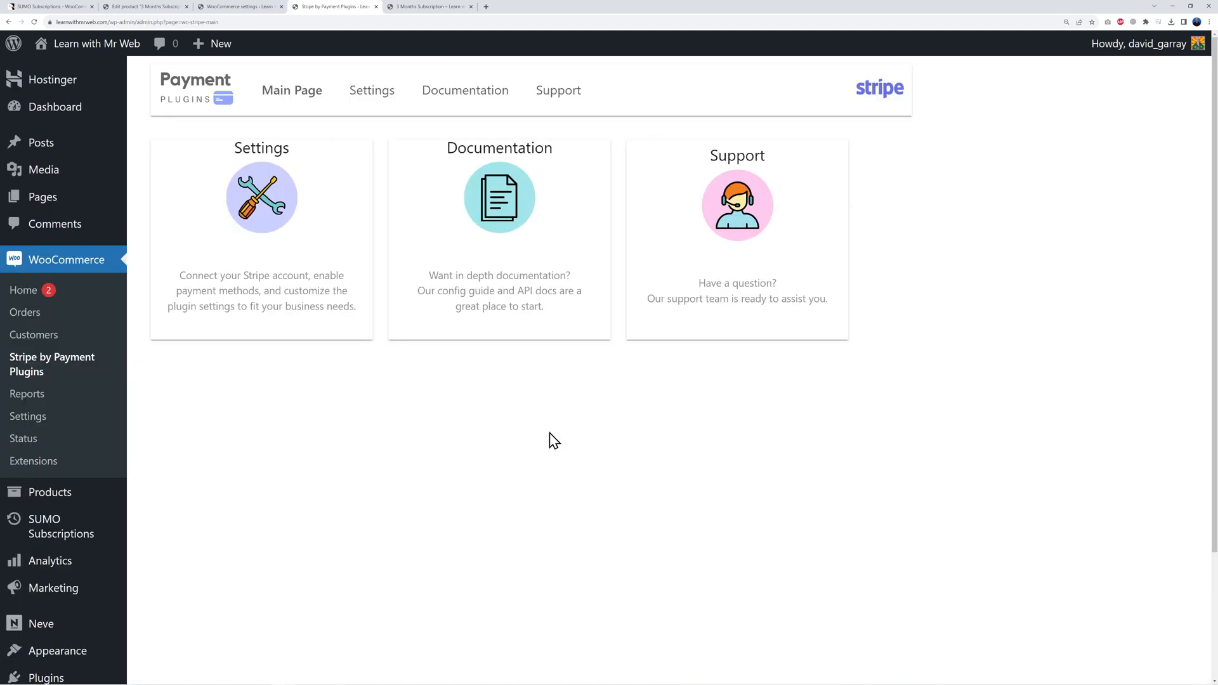
Step: Enable Stripe Credit Cards among the WooCommerce payment methods
{"action": "left_click", "coordinate": [376, 6]}
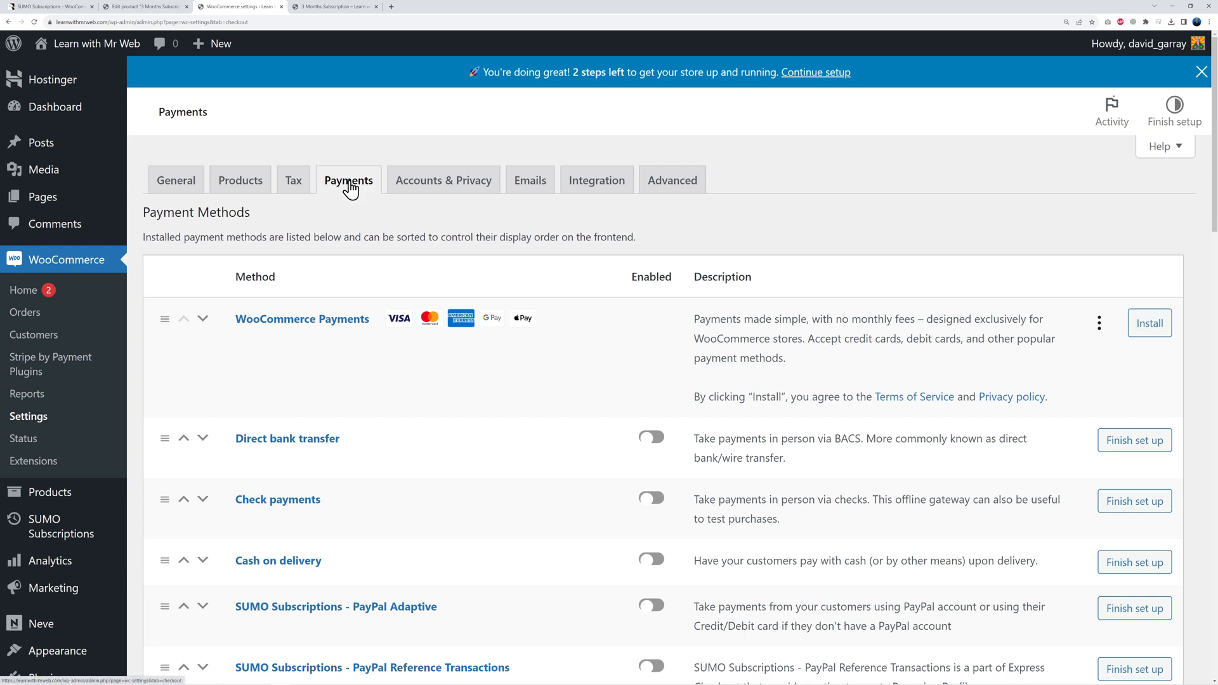
{"action": "scroll", "coordinate": [551, 463], "scroll_direction": "down", "scroll_amount": 5}
{"action": "scroll", "coordinate": [552, 470], "scroll_direction": "down", "scroll_amount": 5}
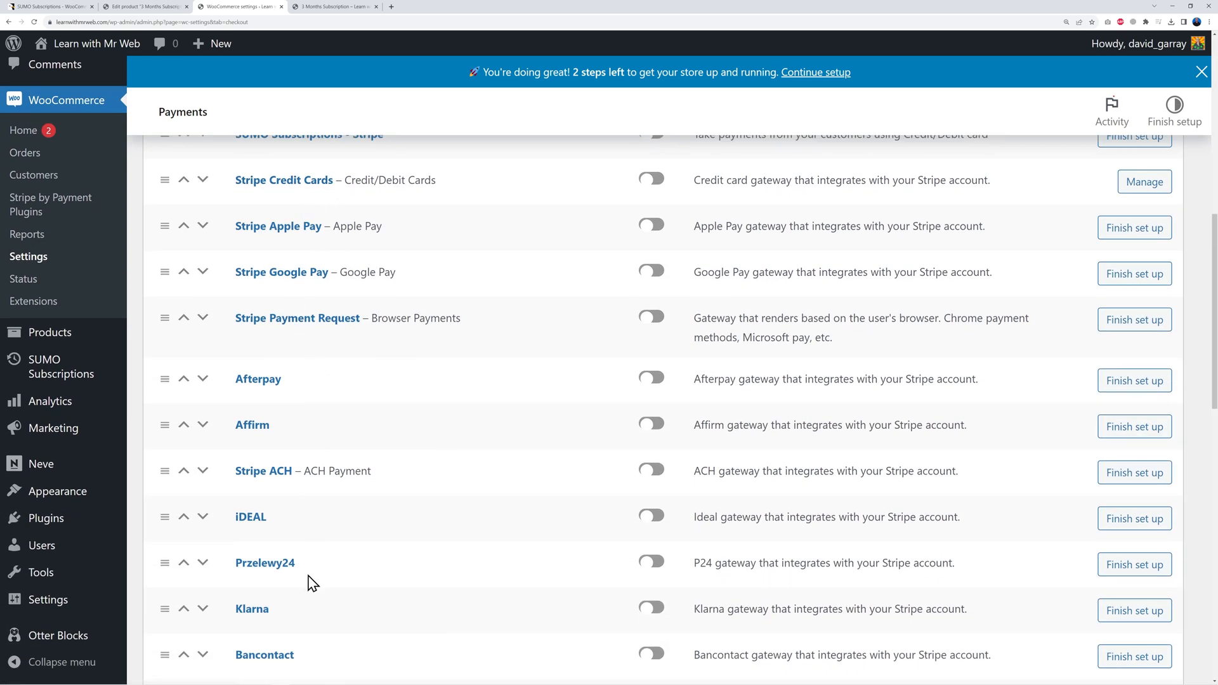
{"action": "scroll", "coordinate": [313, 570], "scroll_direction": "down", "scroll_amount": 6}
{"action": "scroll", "coordinate": [353, 558], "scroll_direction": "down", "scroll_amount": 1}
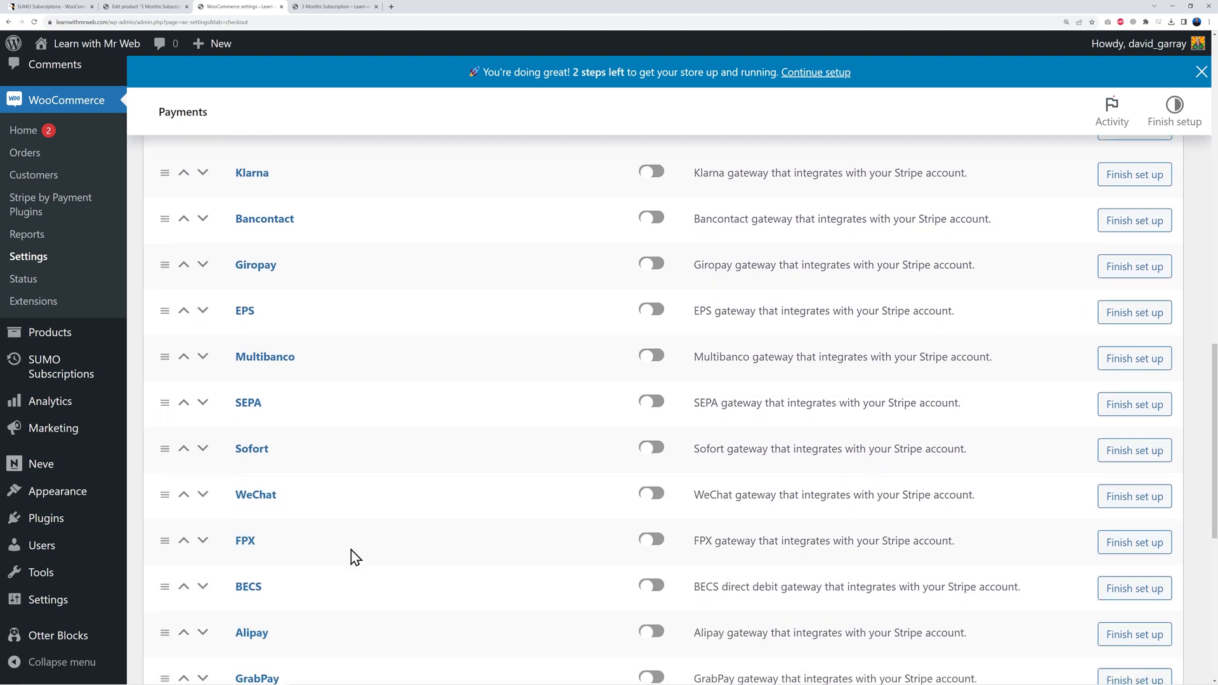
{"action": "scroll", "coordinate": [427, 541], "scroll_direction": "up", "scroll_amount": 9}
{"action": "scroll", "coordinate": [511, 506], "scroll_direction": "up", "scroll_amount": 1}
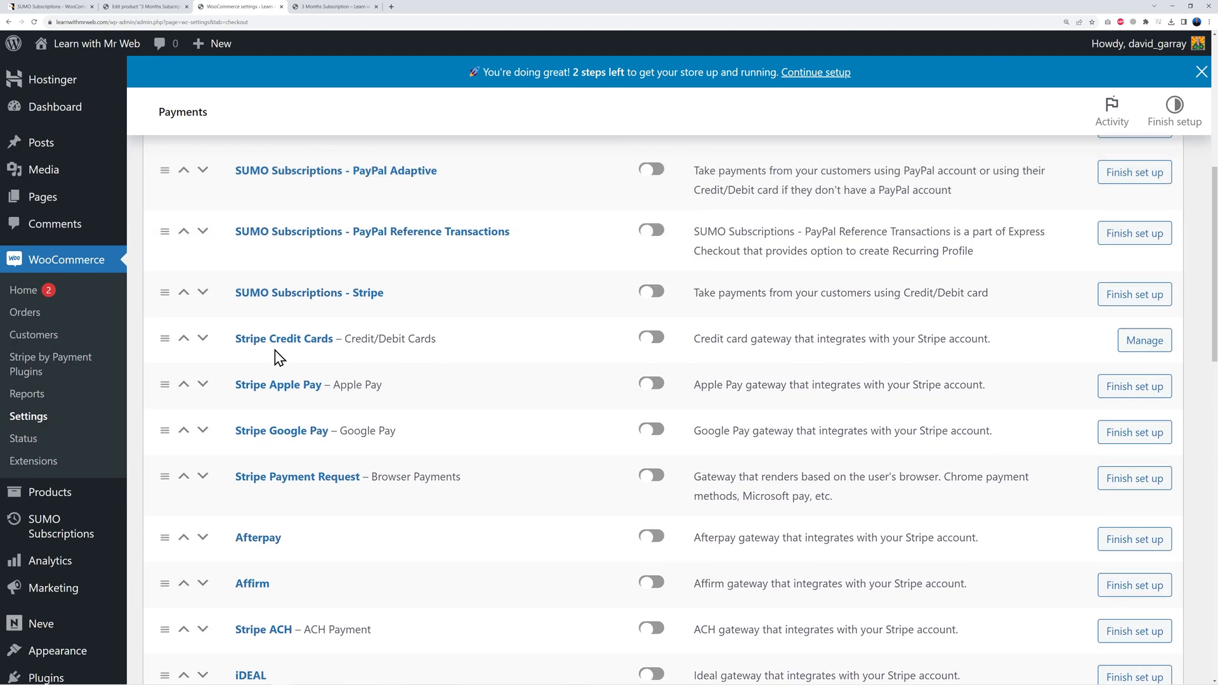
{"action": "left_click", "coordinate": [651, 337]}
{"action": "left_click", "coordinate": [1161, 349]}
Step: Connect the store's Stripe account in test mode via API settings and save
{"action": "left_click", "coordinate": [193, 279]}
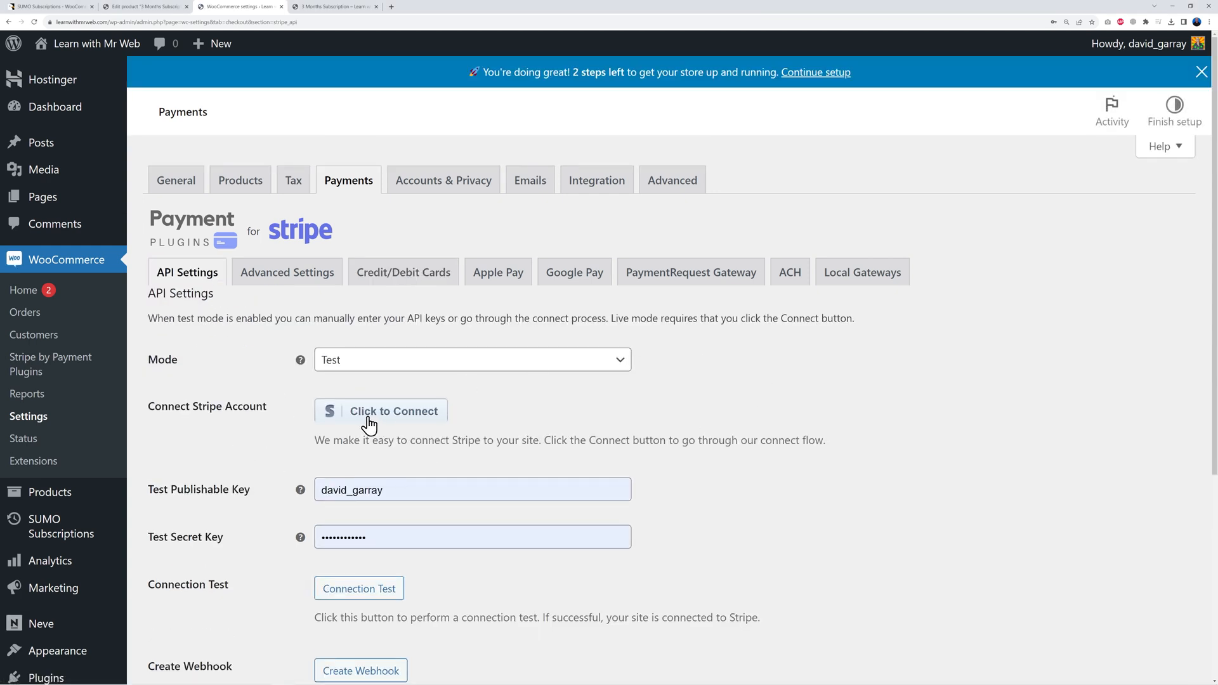
{"action": "left_click", "coordinate": [368, 420]}
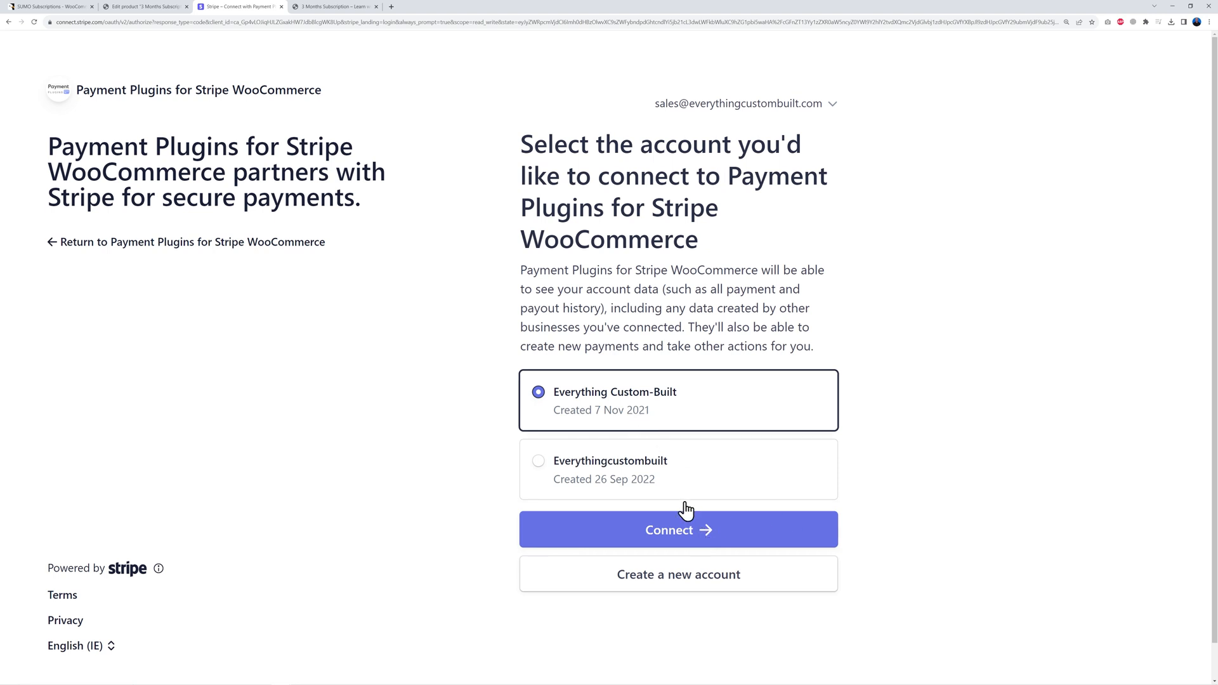
{"action": "left_click", "coordinate": [694, 537]}
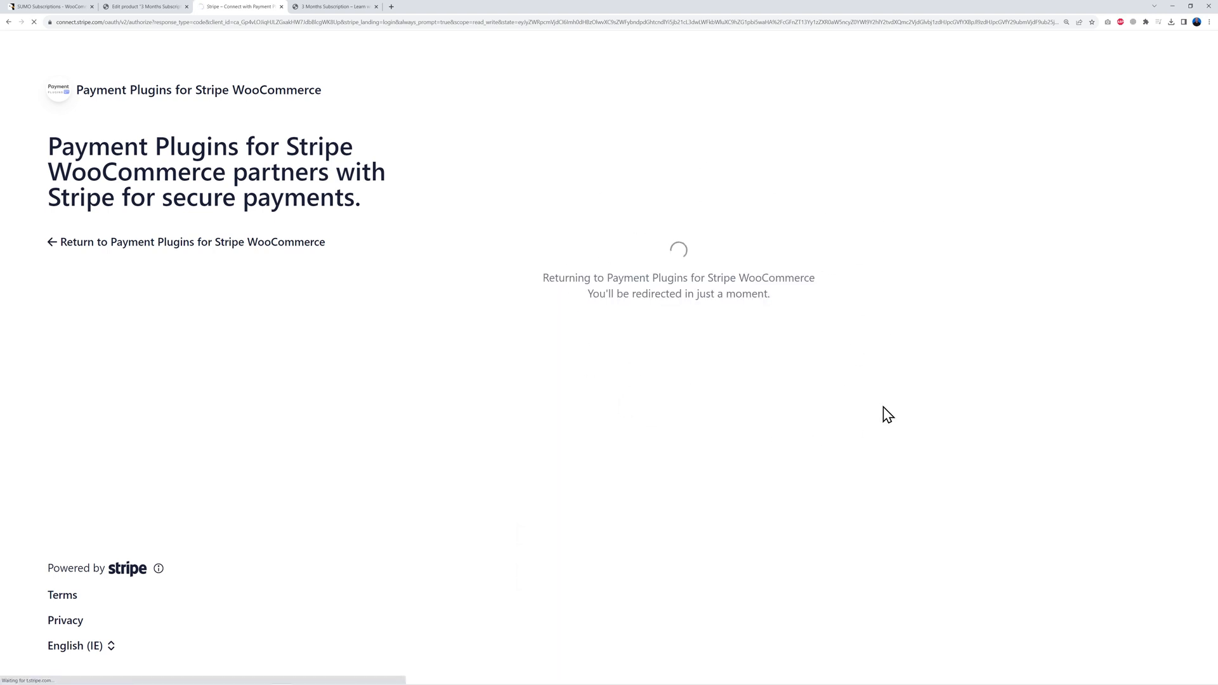
{"action": "scroll", "coordinate": [833, 510], "scroll_direction": "down", "scroll_amount": 2}
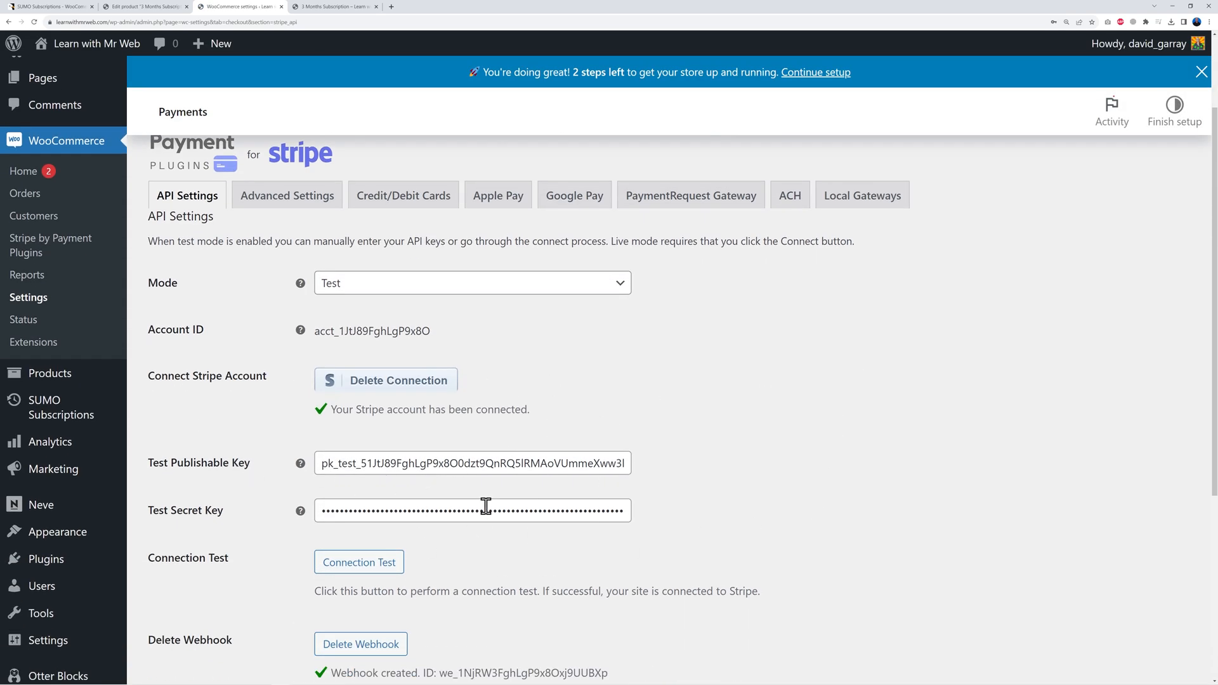
{"action": "scroll", "coordinate": [690, 492], "scroll_direction": "down", "scroll_amount": 5}
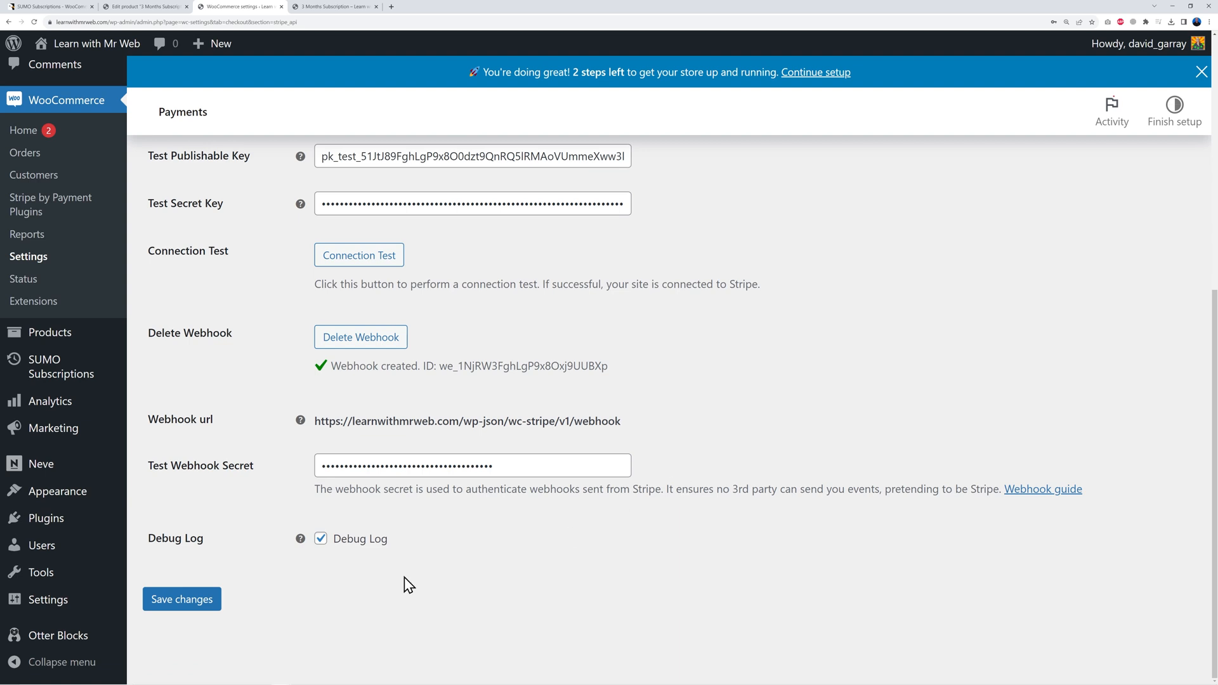
{"action": "left_click", "coordinate": [202, 606]}
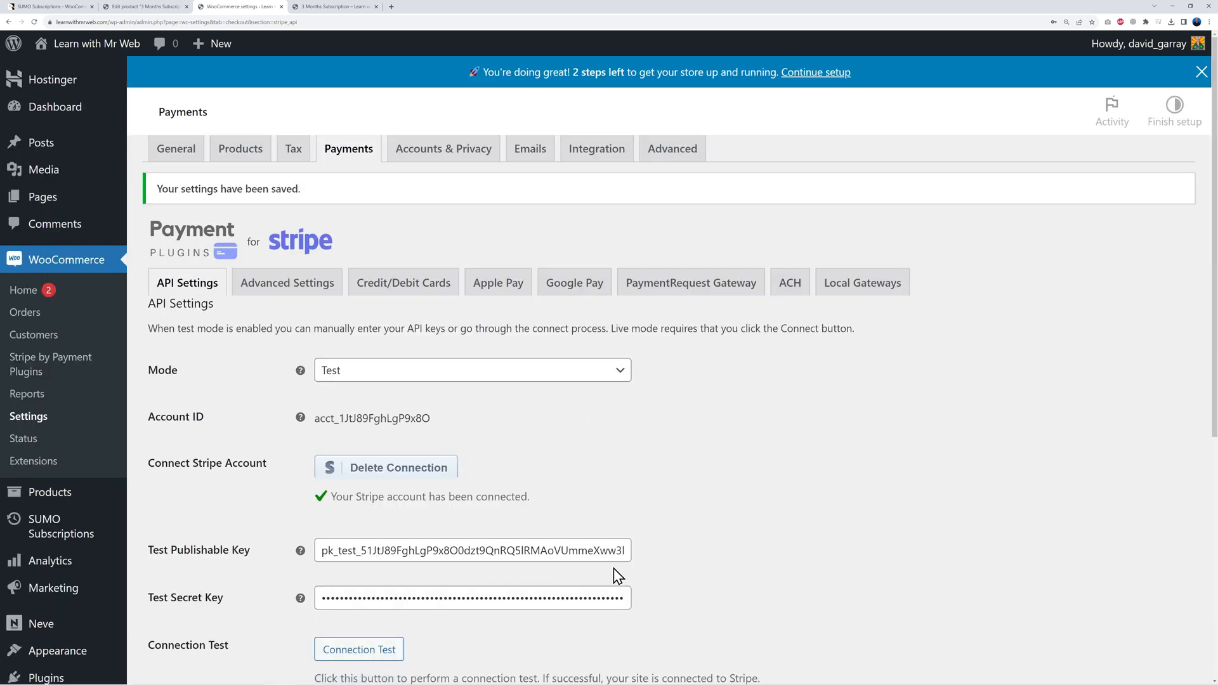
{"action": "left_click", "coordinate": [357, 185]}
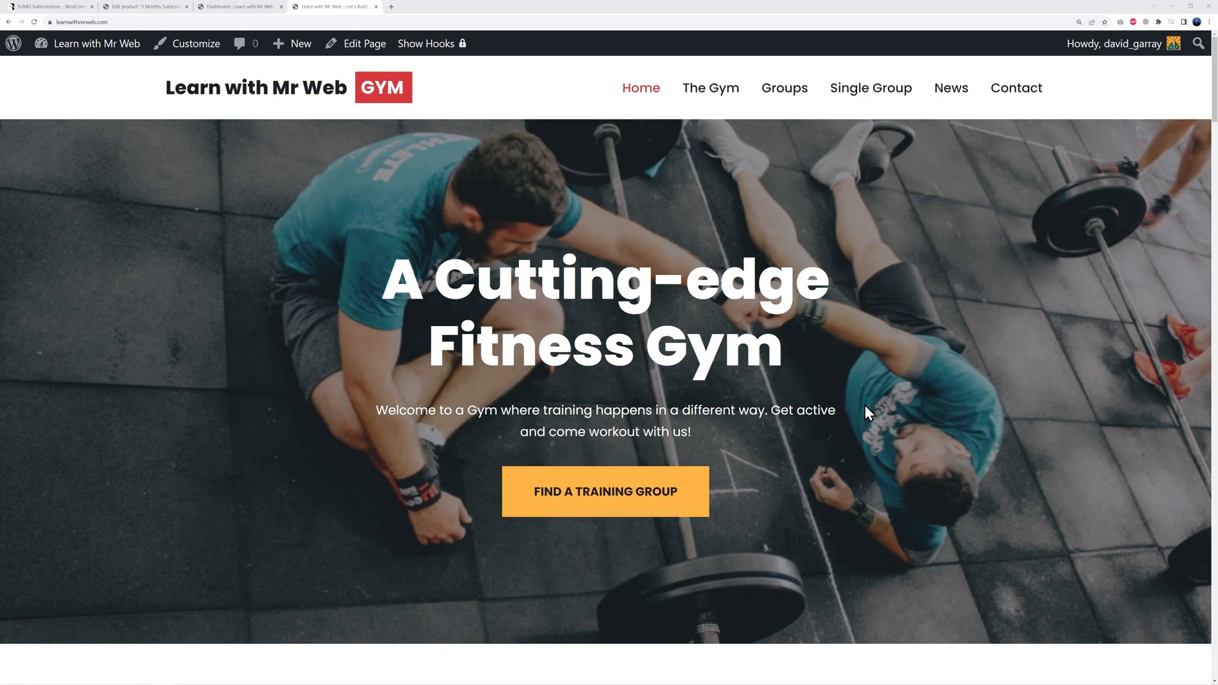
Step: Open the Home page editor in a new tab from Pages, then return to the live site's top
{"action": "scroll", "coordinate": [1013, 402], "scroll_direction": "down", "scroll_amount": 7}
{"action": "scroll", "coordinate": [1121, 424], "scroll_direction": "down", "scroll_amount": 11}
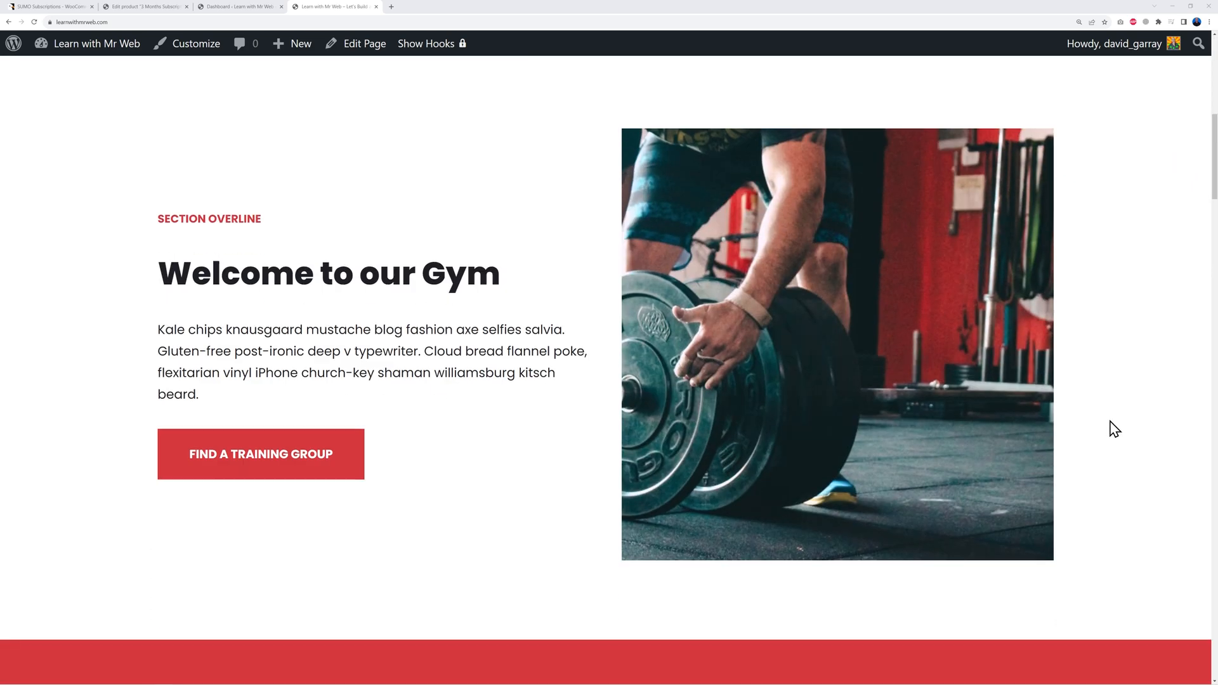
{"action": "scroll", "coordinate": [1114, 430], "scroll_direction": "down", "scroll_amount": 14}
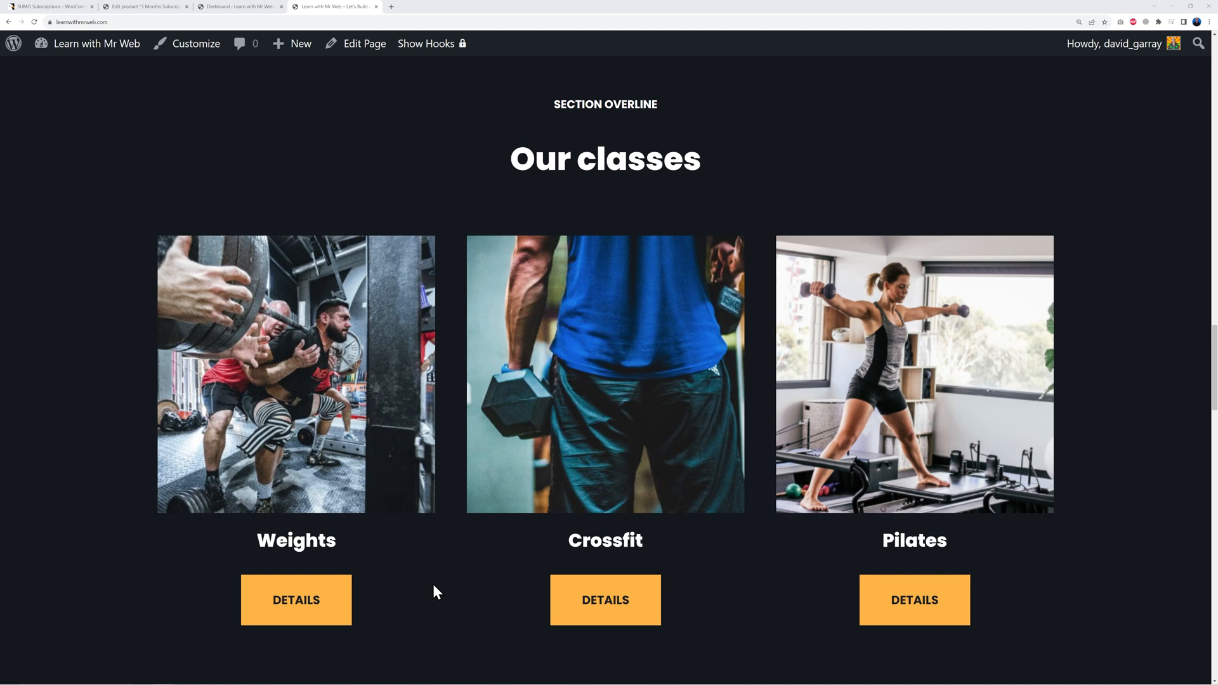
{"action": "left_click", "coordinate": [241, 9]}
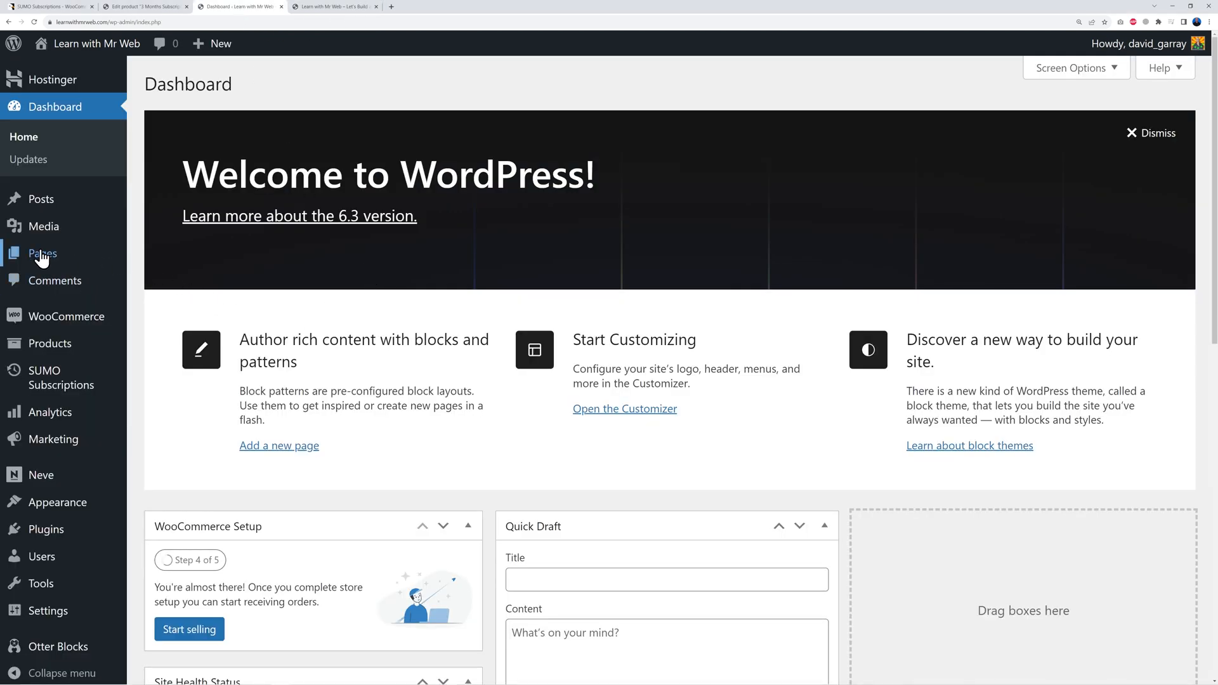
{"action": "left_click", "coordinate": [42, 257]}
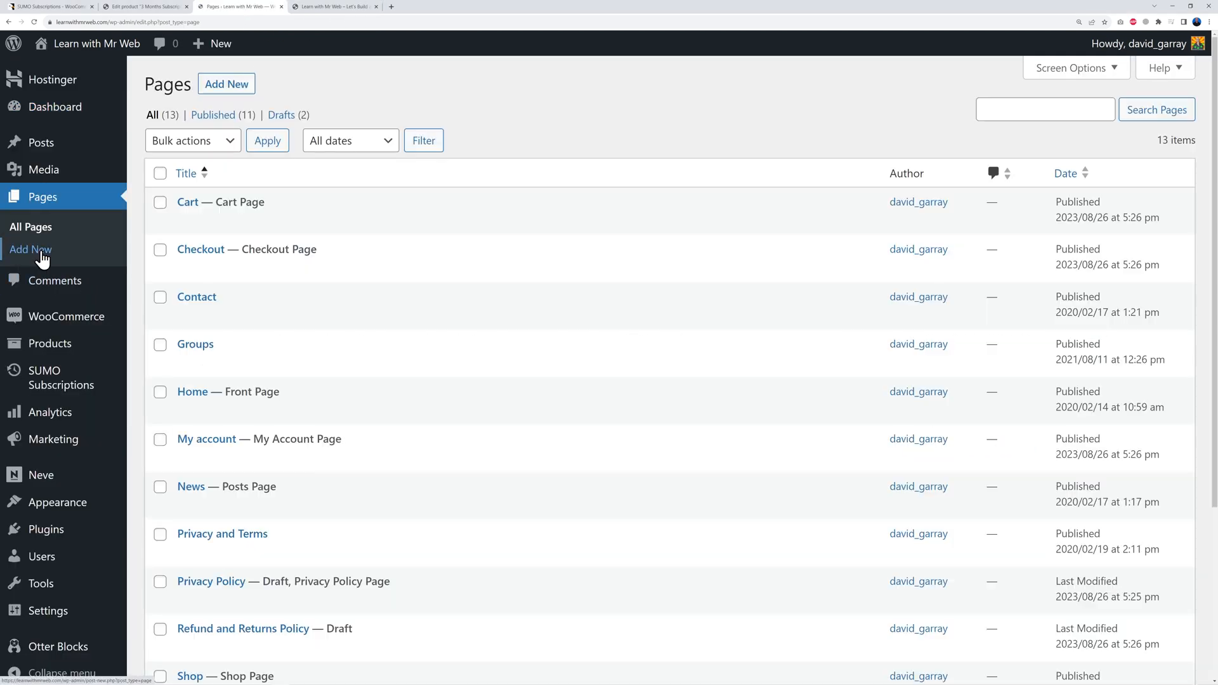
{"action": "right_click", "coordinate": [202, 400]}
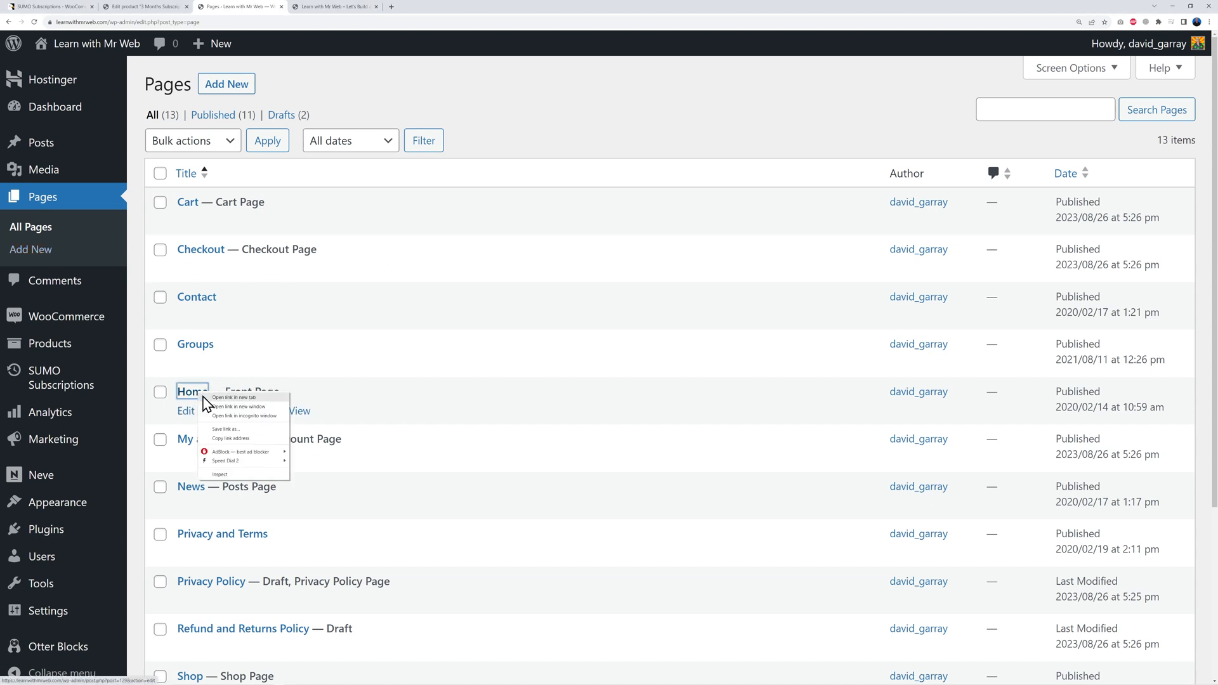
{"action": "left_click", "coordinate": [212, 399]}
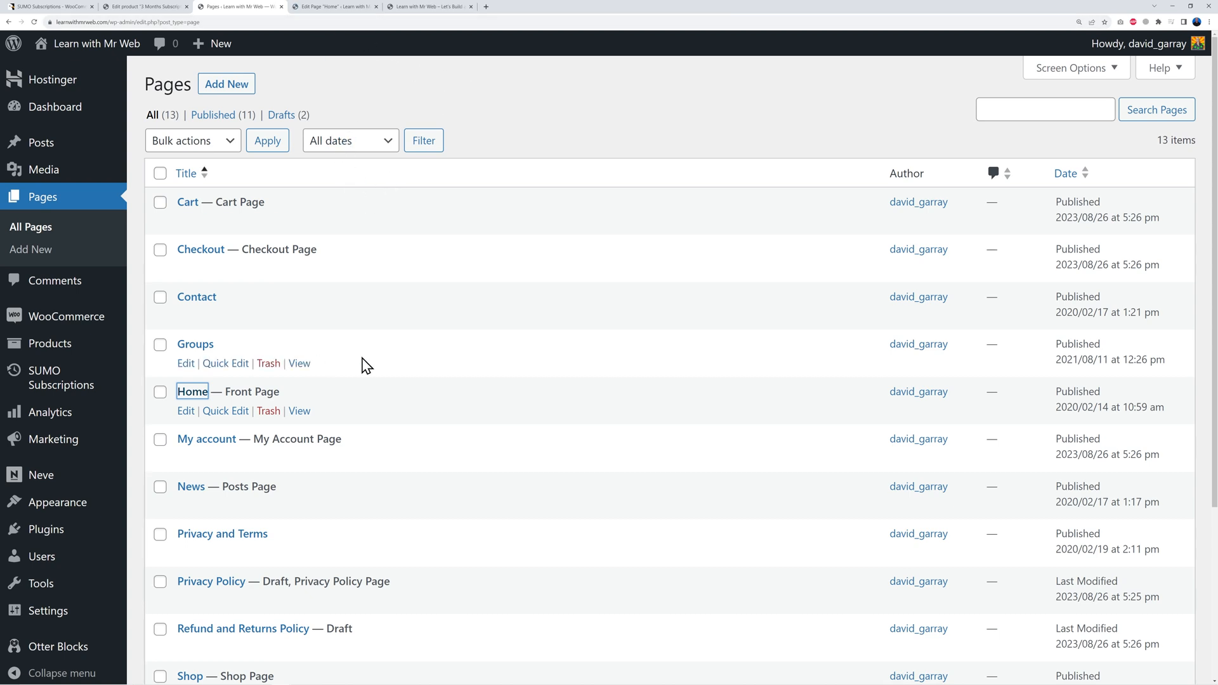
{"action": "mouse_move", "coordinate": [86, 73]}
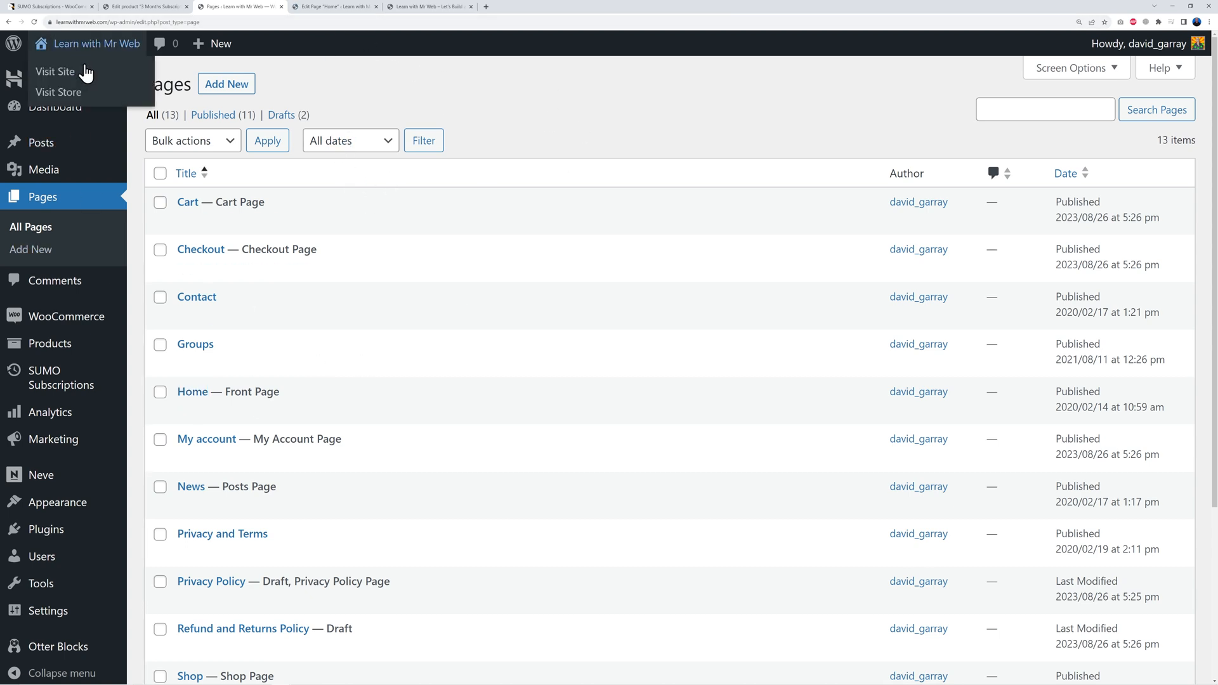
{"action": "left_click", "coordinate": [330, 10]}
{"action": "left_click", "coordinate": [418, 9]}
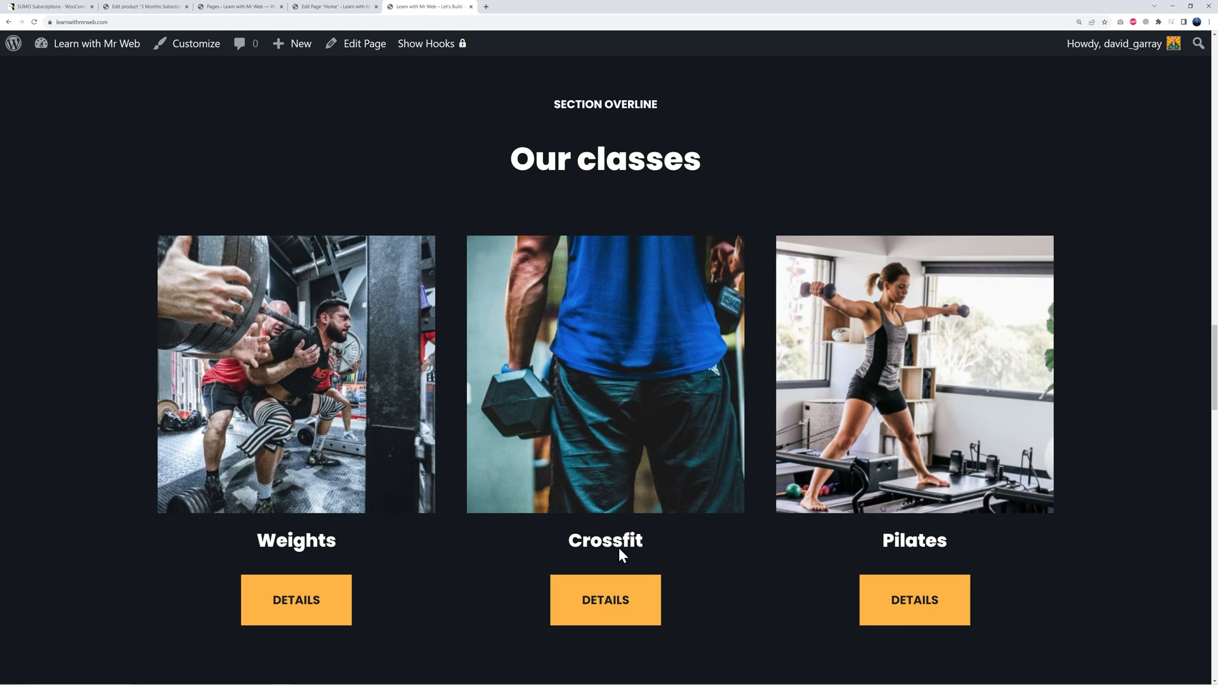
{"action": "scroll", "coordinate": [500, 291], "scroll_direction": "up", "scroll_amount": 15}
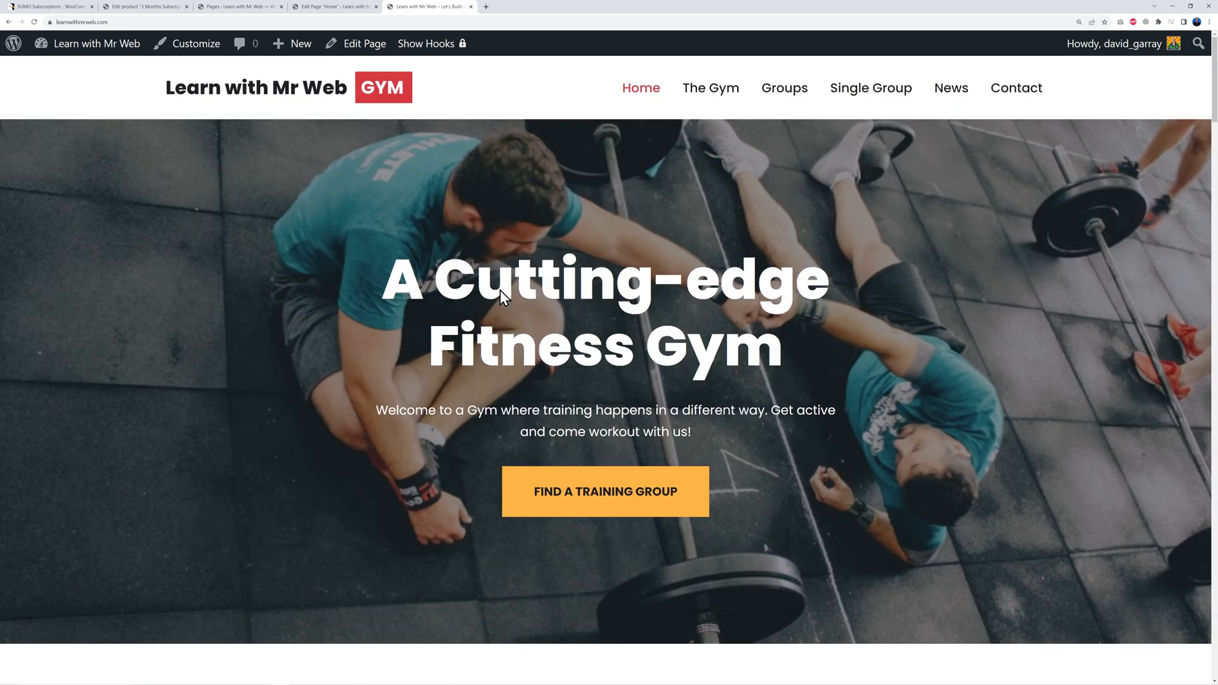
Step: In the Home editor, inspect the hero heading, welcome paragraph and FIND A TRAINING GROUP button
{"action": "left_click", "coordinate": [340, 7]}
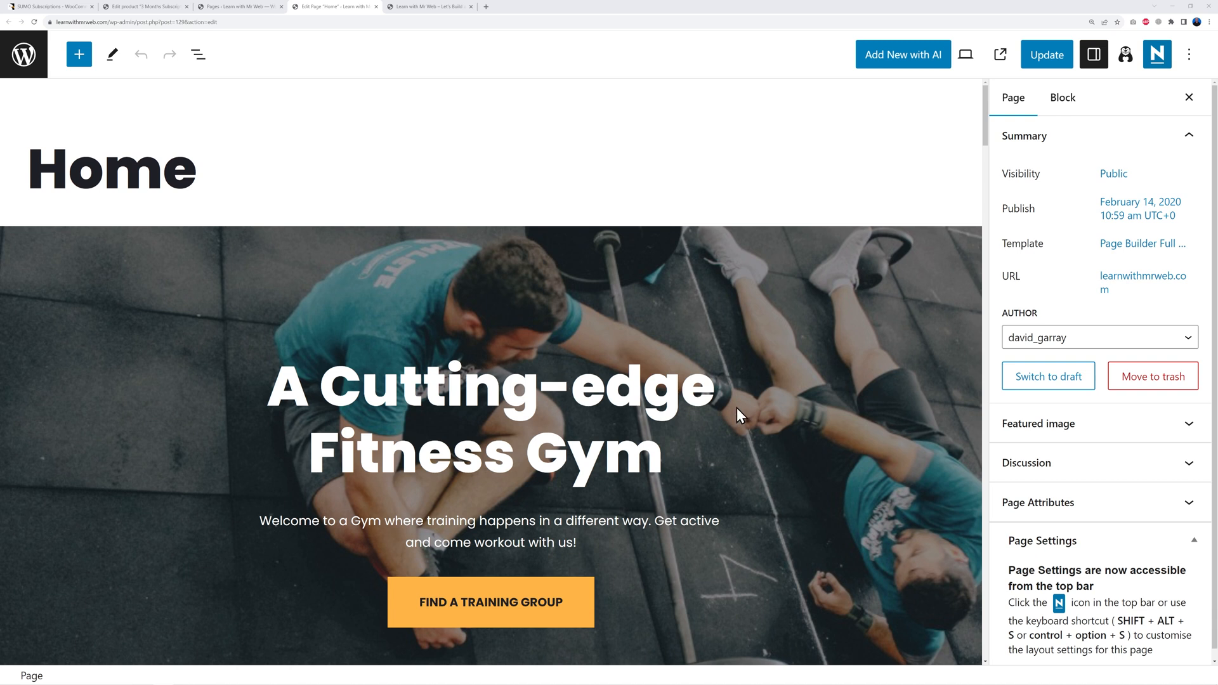
{"action": "scroll", "coordinate": [736, 407], "scroll_direction": "down", "scroll_amount": 1}
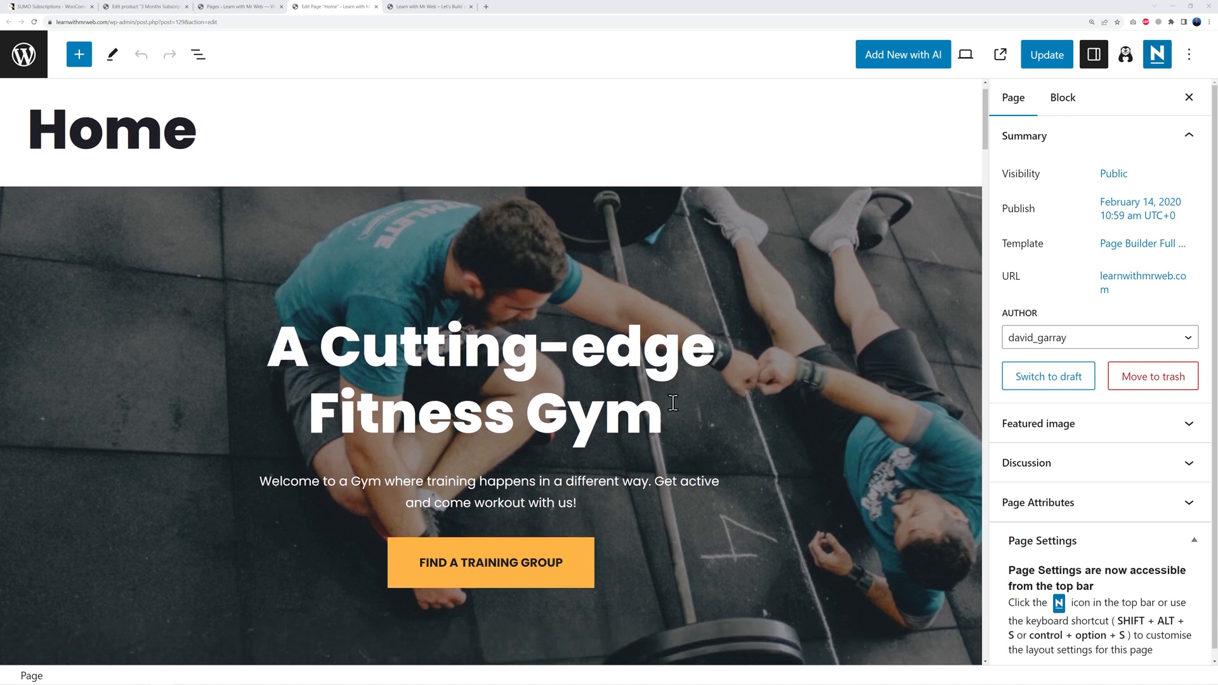
{"action": "scroll", "coordinate": [659, 408], "scroll_direction": "down", "scroll_amount": 2}
{"action": "left_click", "coordinate": [521, 275]}
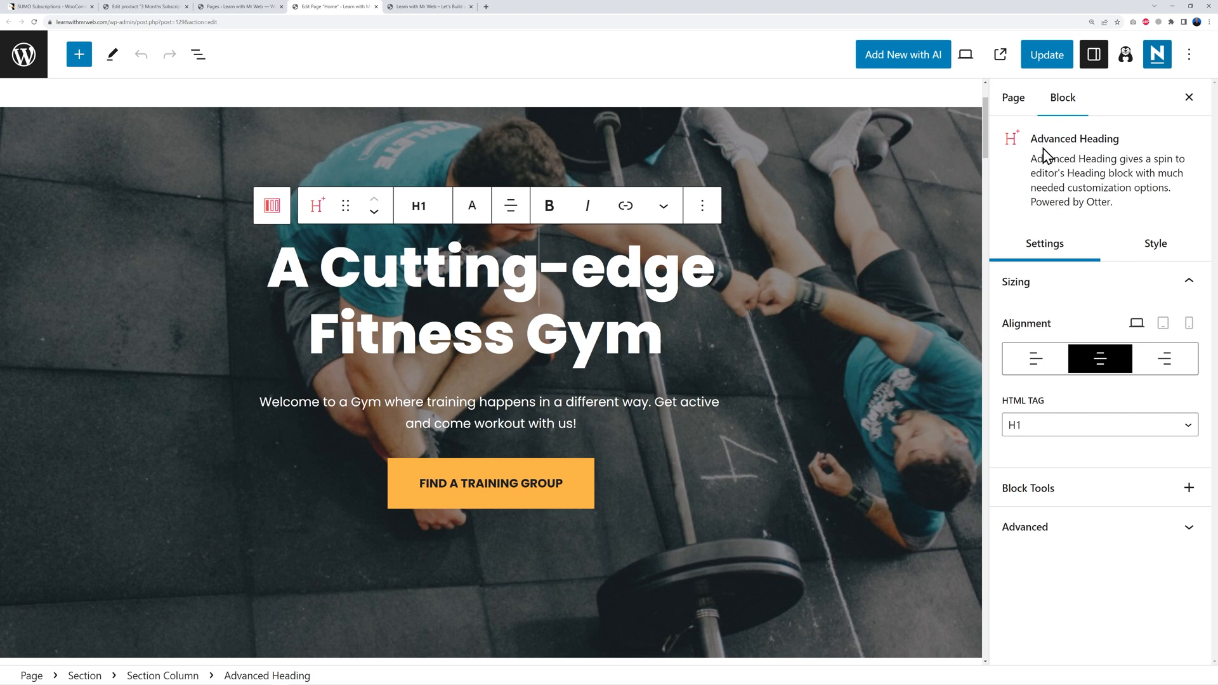
{"action": "left_click", "coordinate": [590, 396]}
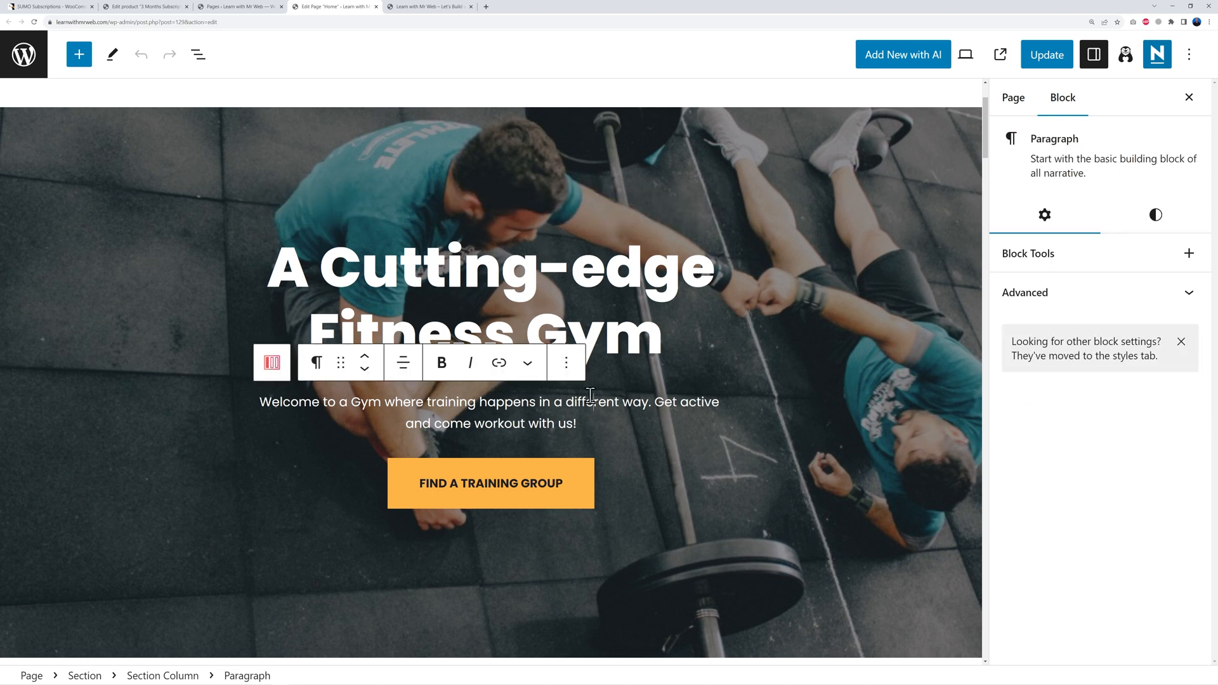
{"action": "left_click", "coordinate": [562, 504]}
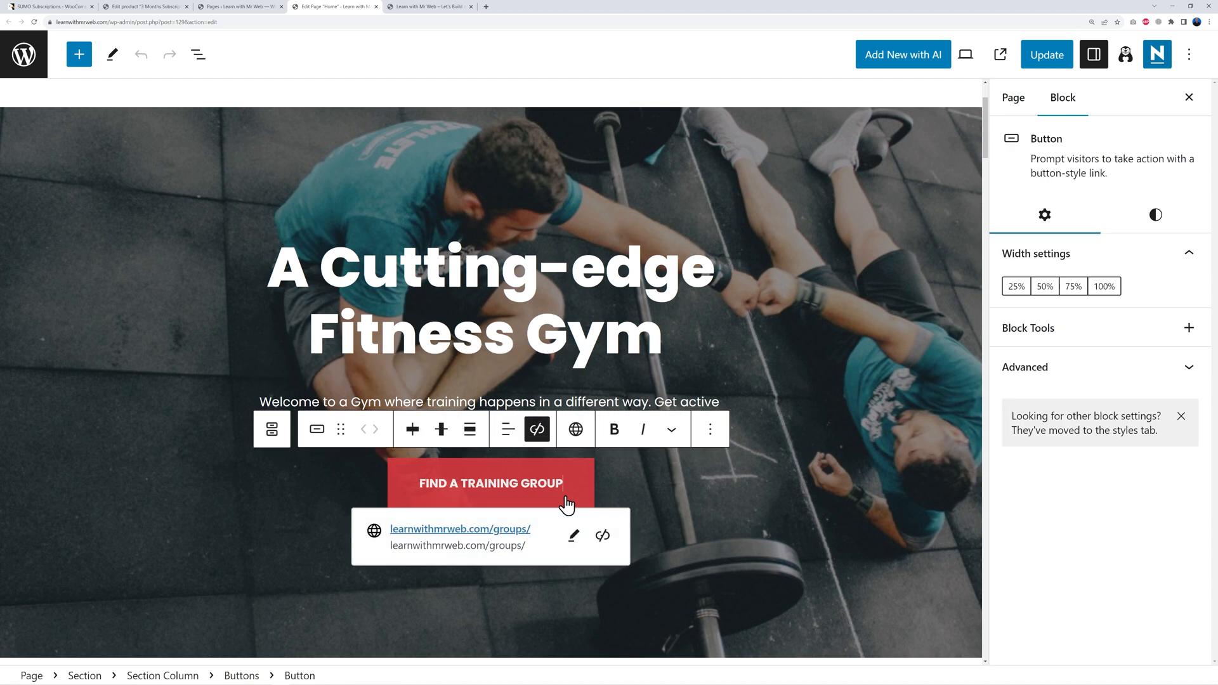
{"action": "left_click", "coordinate": [828, 435]}
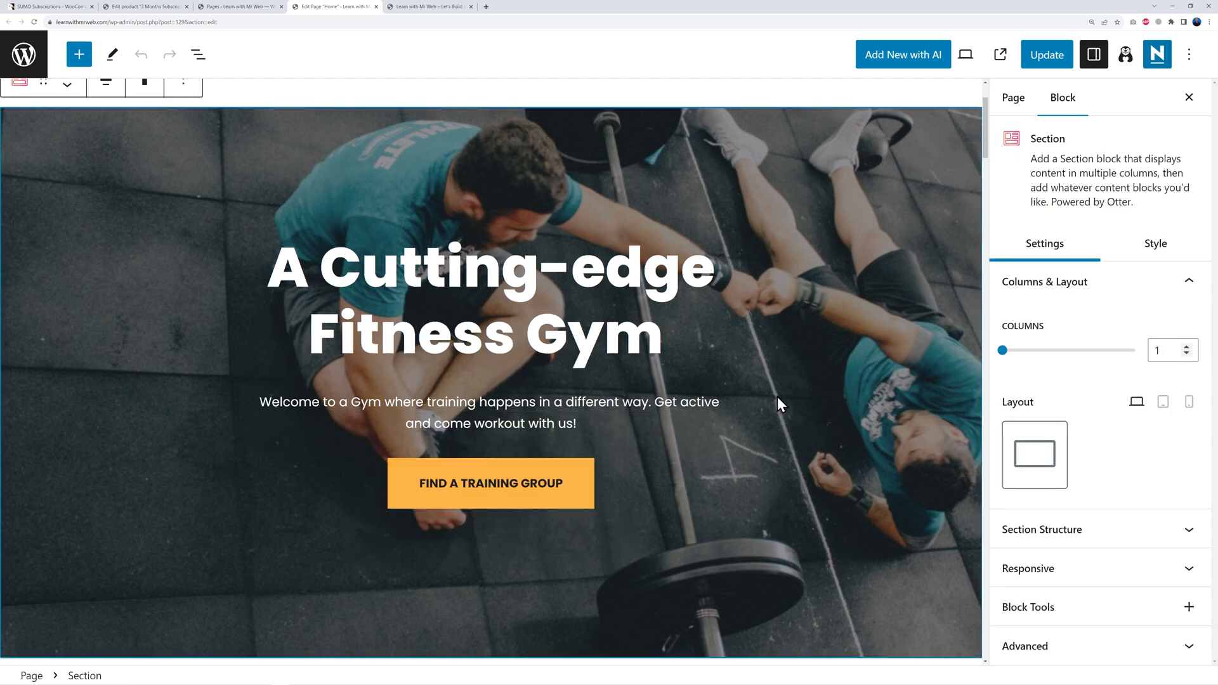
Step: Reselect the hero heading and paragraph, ending on the enclosing hero Section block
{"action": "left_click", "coordinate": [362, 266]}
{"action": "left_click_drag", "start_coordinate": [289, 266], "coordinate": [647, 335]}
{"action": "left_click", "coordinate": [635, 351]}
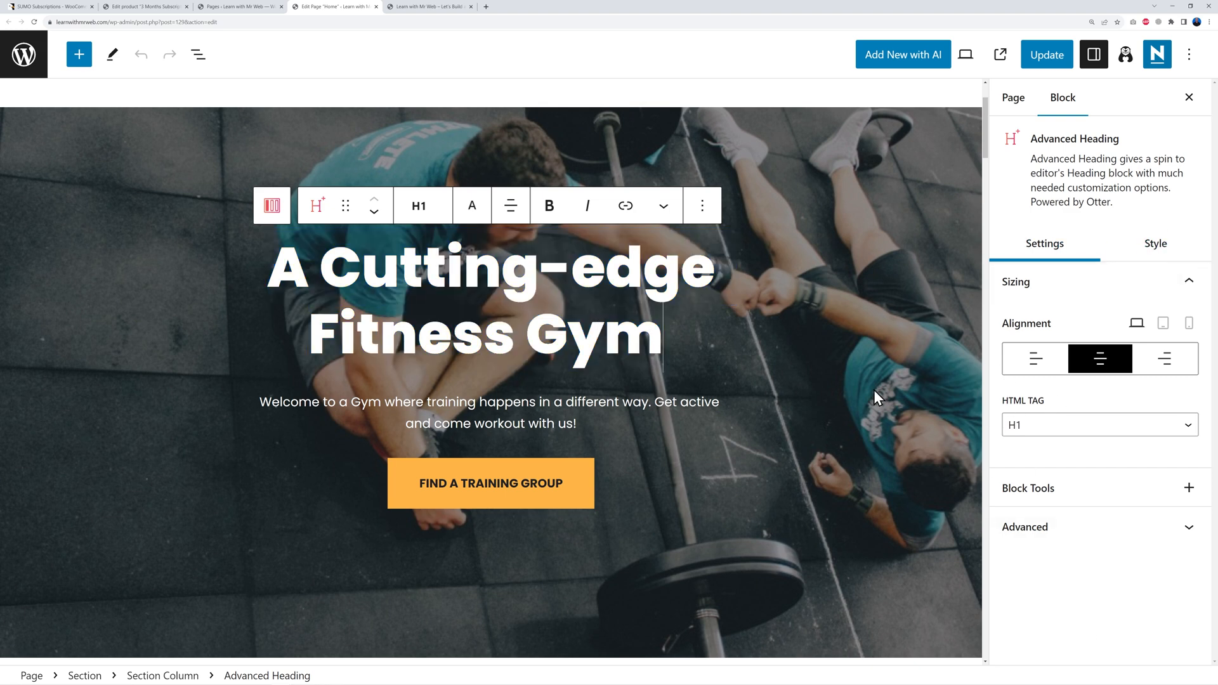
{"action": "left_click", "coordinate": [537, 419]}
{"action": "left_click", "coordinate": [597, 473]}
{"action": "left_click", "coordinate": [561, 421]}
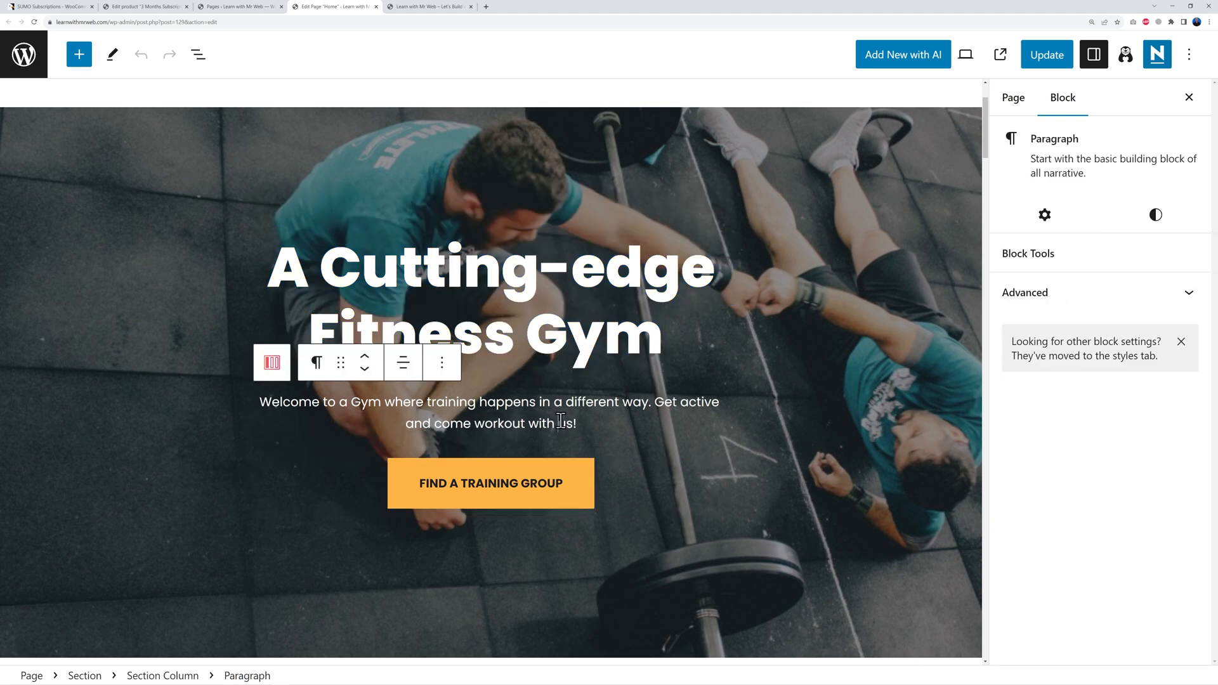
{"action": "left_click", "coordinate": [823, 404]}
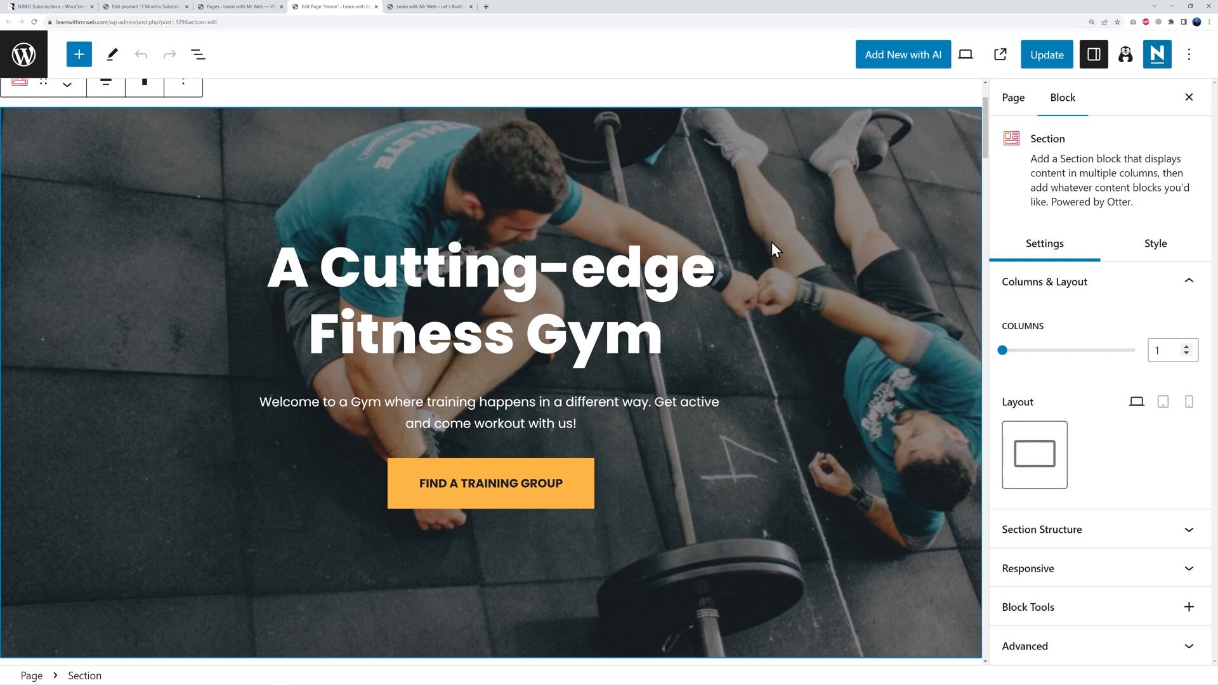
Step: Open the hero section's Style > Background & Content > Background image settings
{"action": "left_click", "coordinate": [1152, 258]}
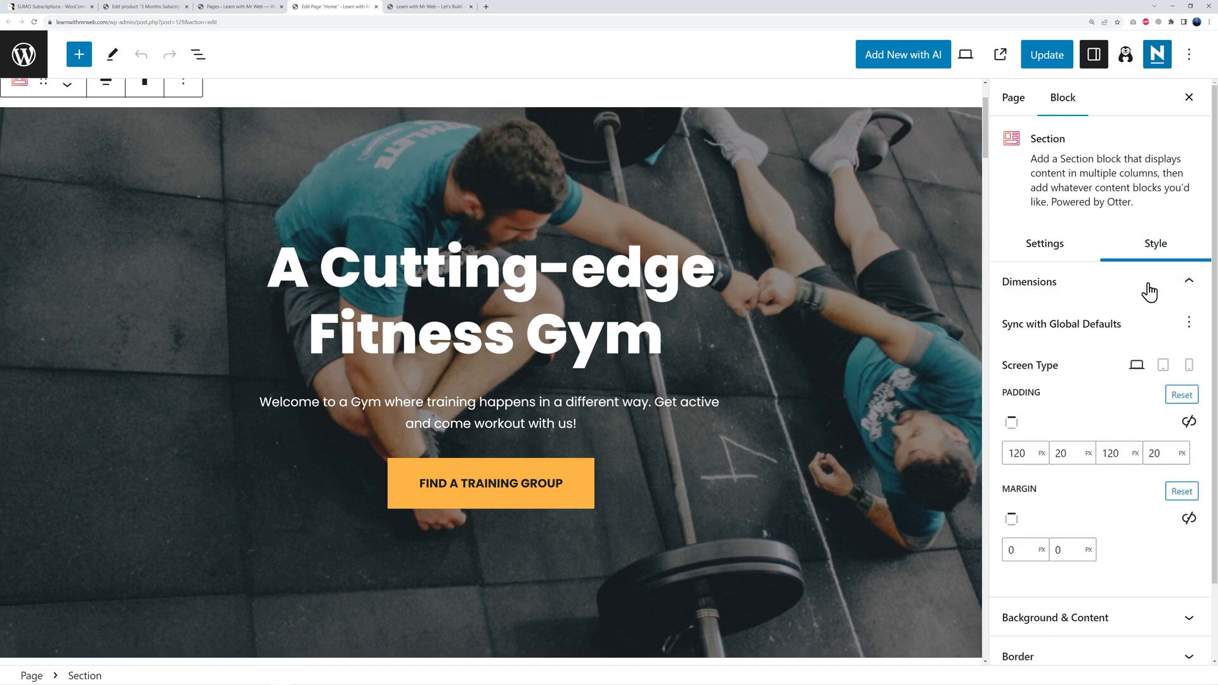
{"action": "scroll", "coordinate": [1176, 408], "scroll_direction": "down", "scroll_amount": 1}
{"action": "scroll", "coordinate": [1173, 406], "scroll_direction": "down", "scroll_amount": 1}
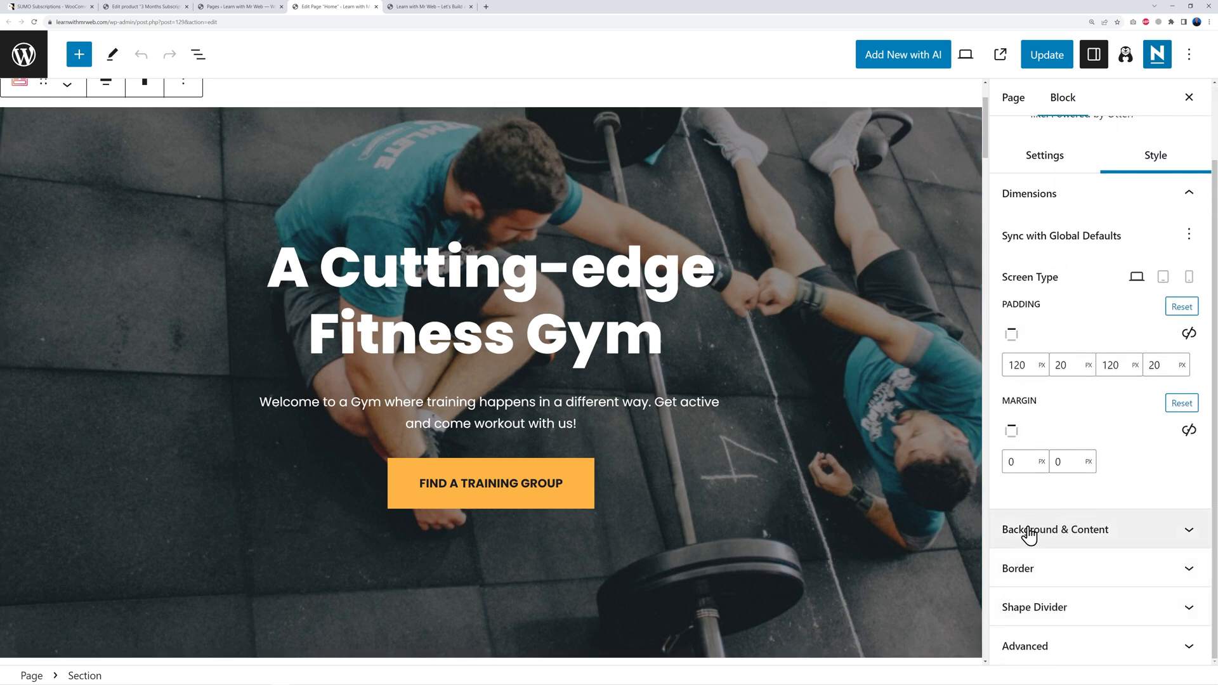
{"action": "left_click", "coordinate": [1189, 536]}
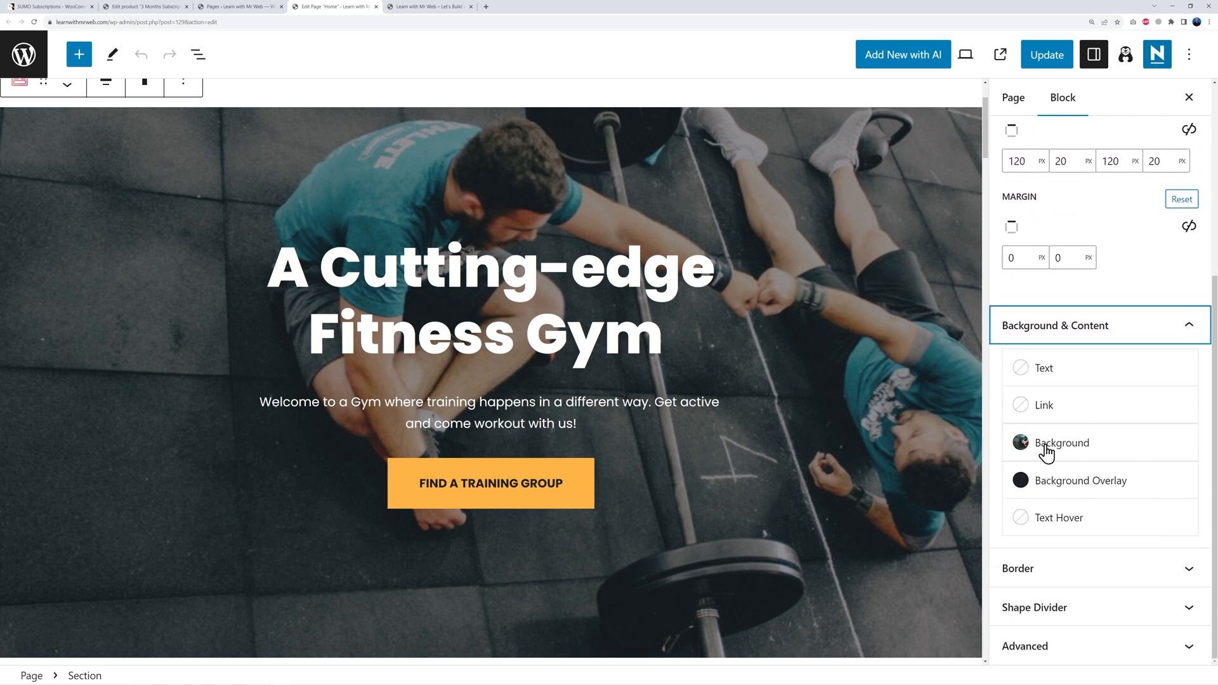
{"action": "left_click", "coordinate": [1047, 455]}
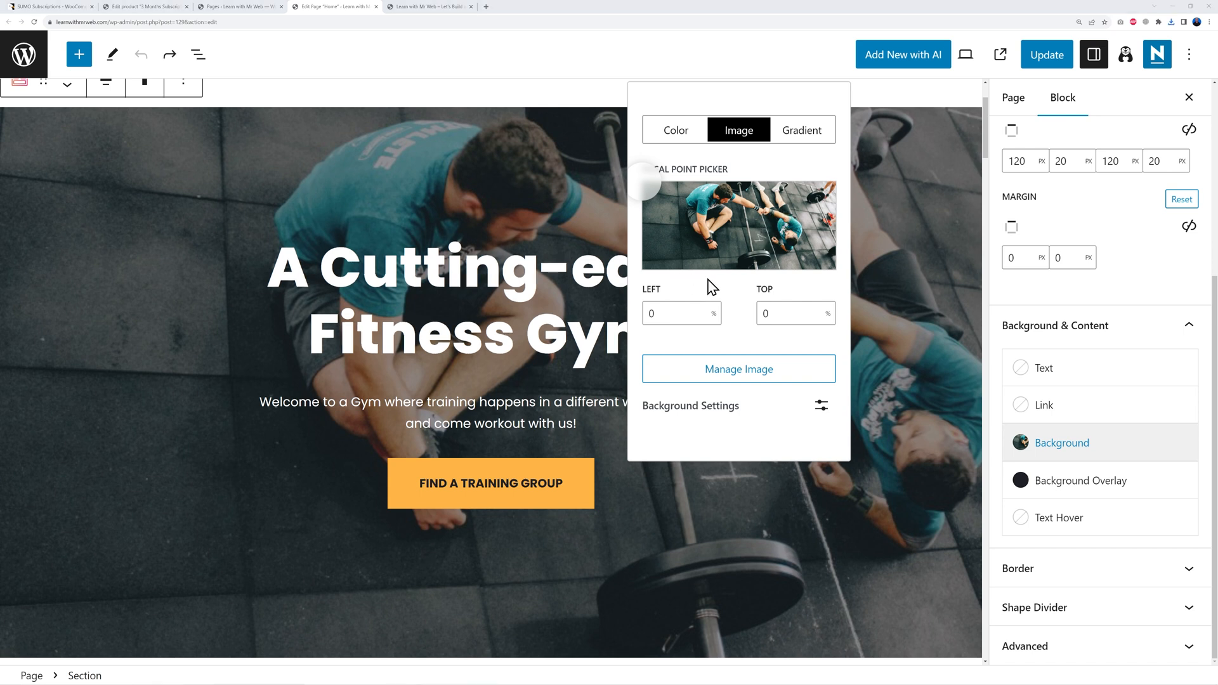
Step: Replace the hero background with the uploaded IMG_4865.jpg gym photo
{"action": "left_click", "coordinate": [729, 380]}
{"action": "left_click", "coordinate": [709, 452]}
{"action": "left_click", "coordinate": [144, 124]}
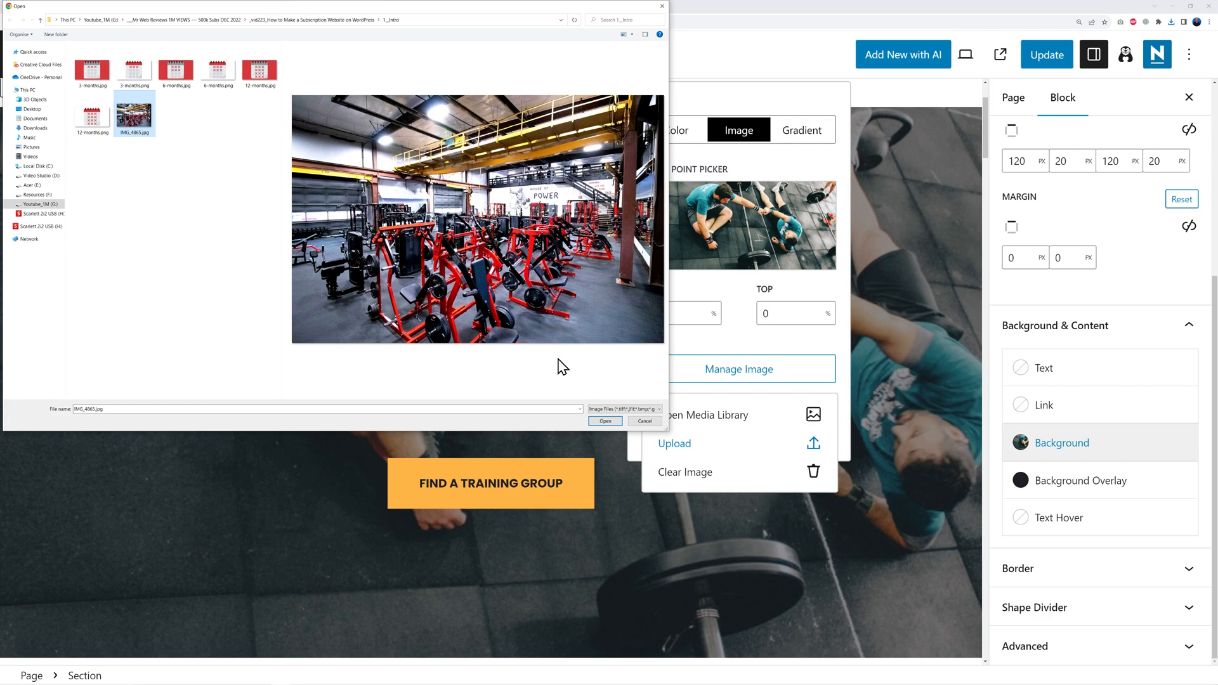
{"action": "left_click", "coordinate": [604, 421]}
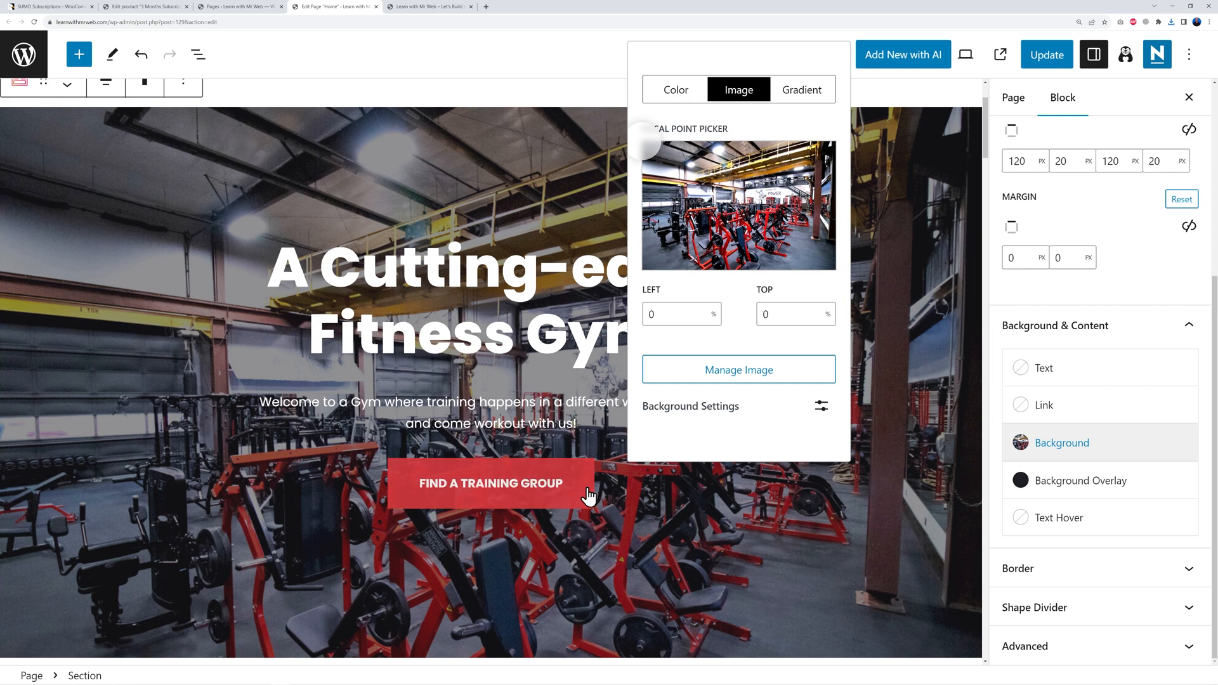
Step: Move the background focal point toward the centre, then undo that change
{"action": "left_click_drag", "start_coordinate": [645, 143], "coordinate": [749, 266]}
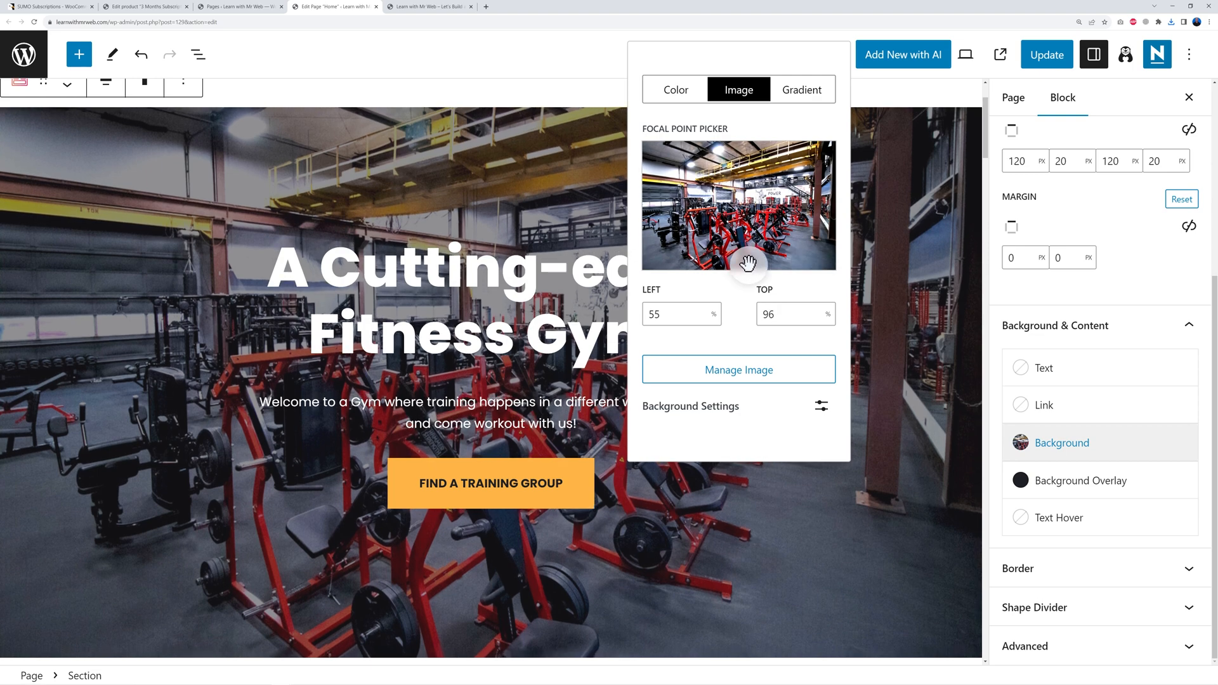
{"action": "left_click", "coordinate": [602, 59]}
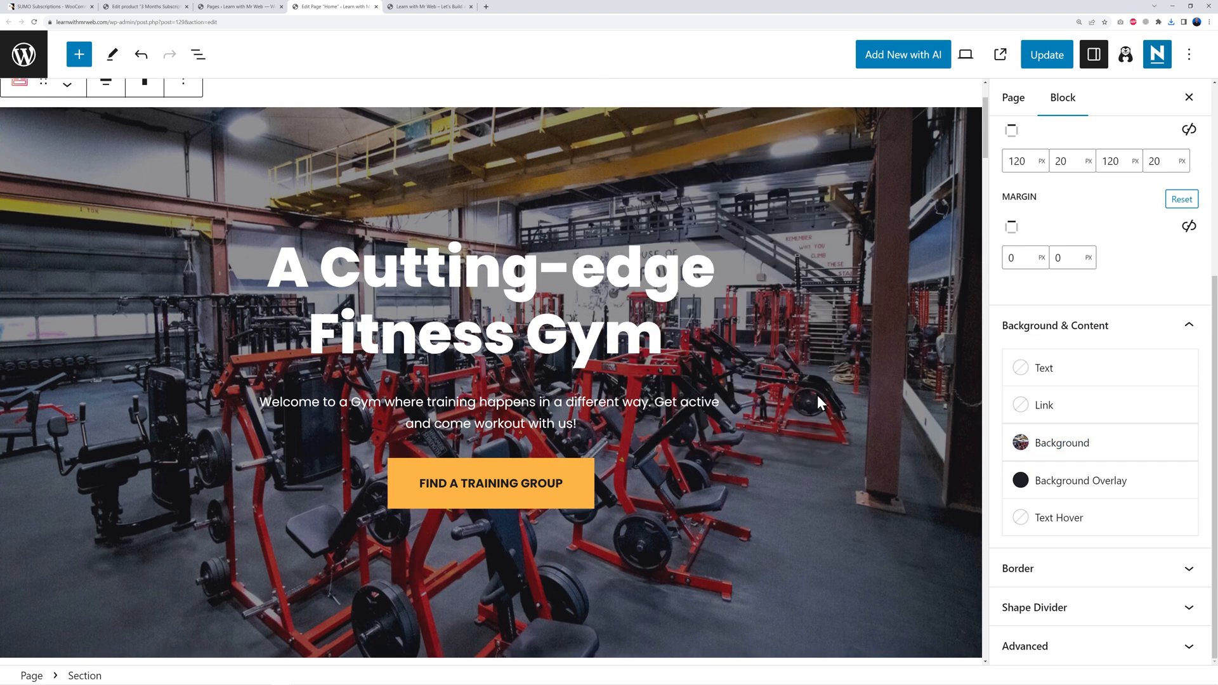
{"action": "key", "text": "ctrl+z"}
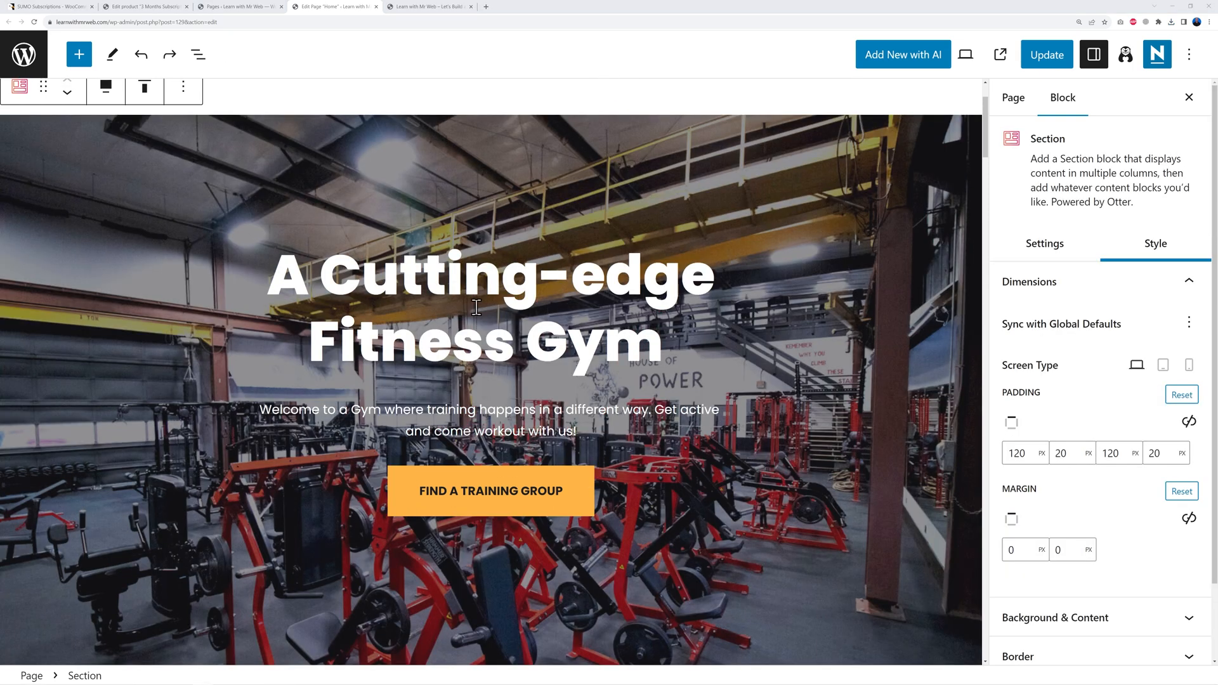
Step: Paste 'Dublin's Finest Body Building Space' over the hero heading
{"action": "left_click", "coordinate": [279, 282]}
{"action": "left_click_drag", "start_coordinate": [271, 280], "coordinate": [656, 336]}
{"action": "type", "text": "Dublin's Finest Body Building Space"}
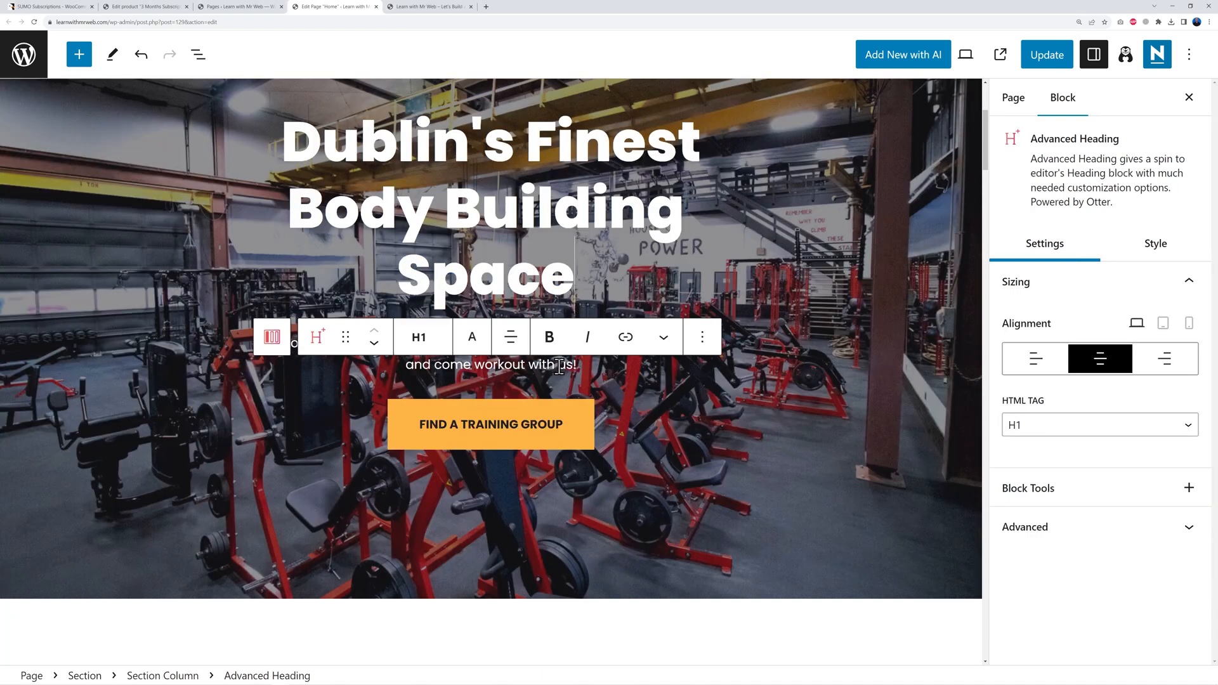
{"action": "scroll", "coordinate": [760, 409], "scroll_direction": "up", "scroll_amount": 1}
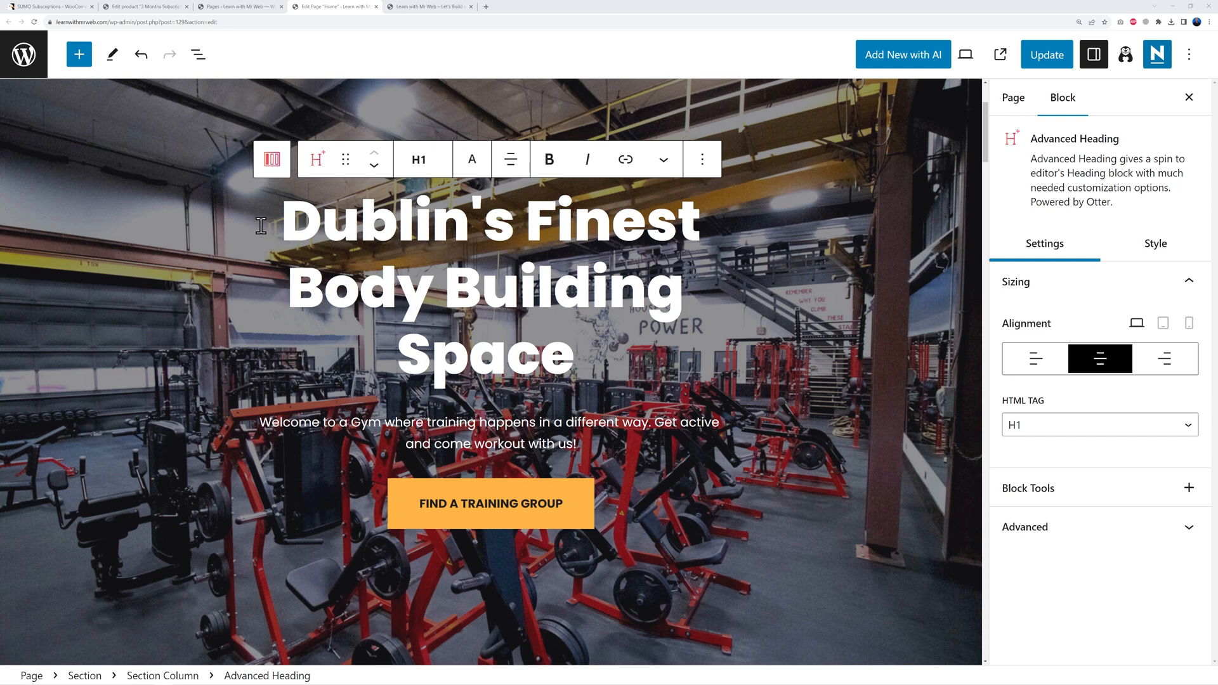
{"action": "scroll", "coordinate": [553, 292], "scroll_direction": "down", "scroll_amount": 1}
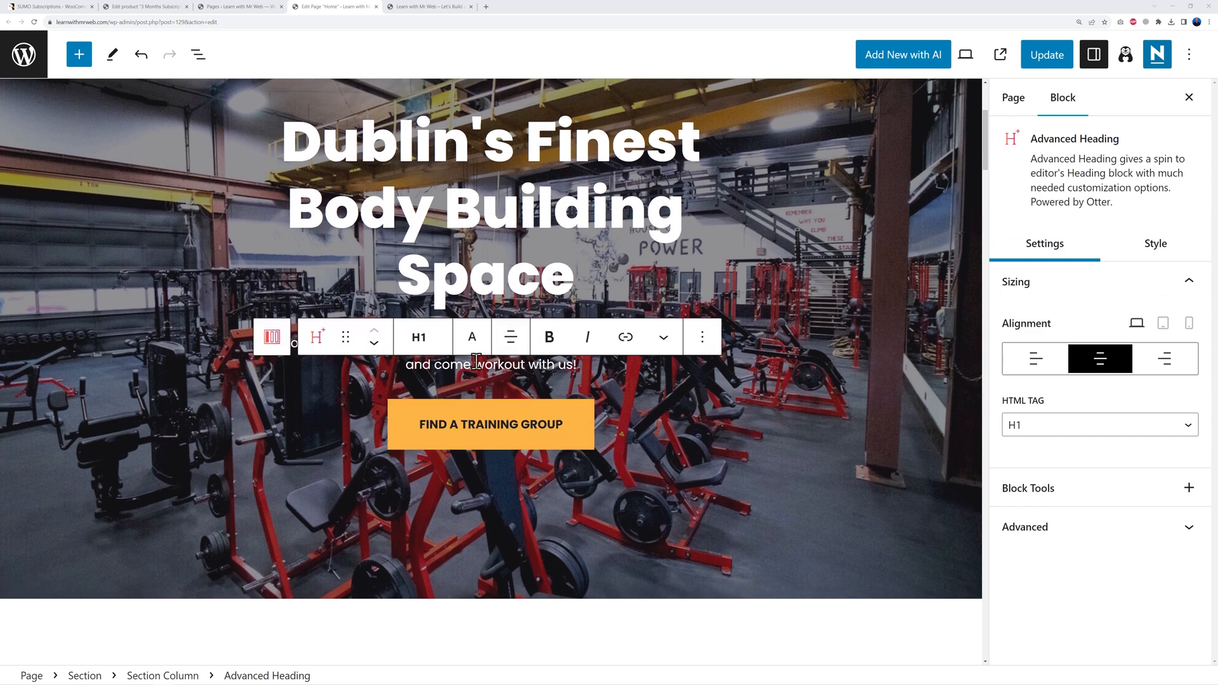
Step: Replace the subtitle with the pasted description of Dublin's premier bodybuilding haven
{"action": "left_click", "coordinate": [475, 360]}
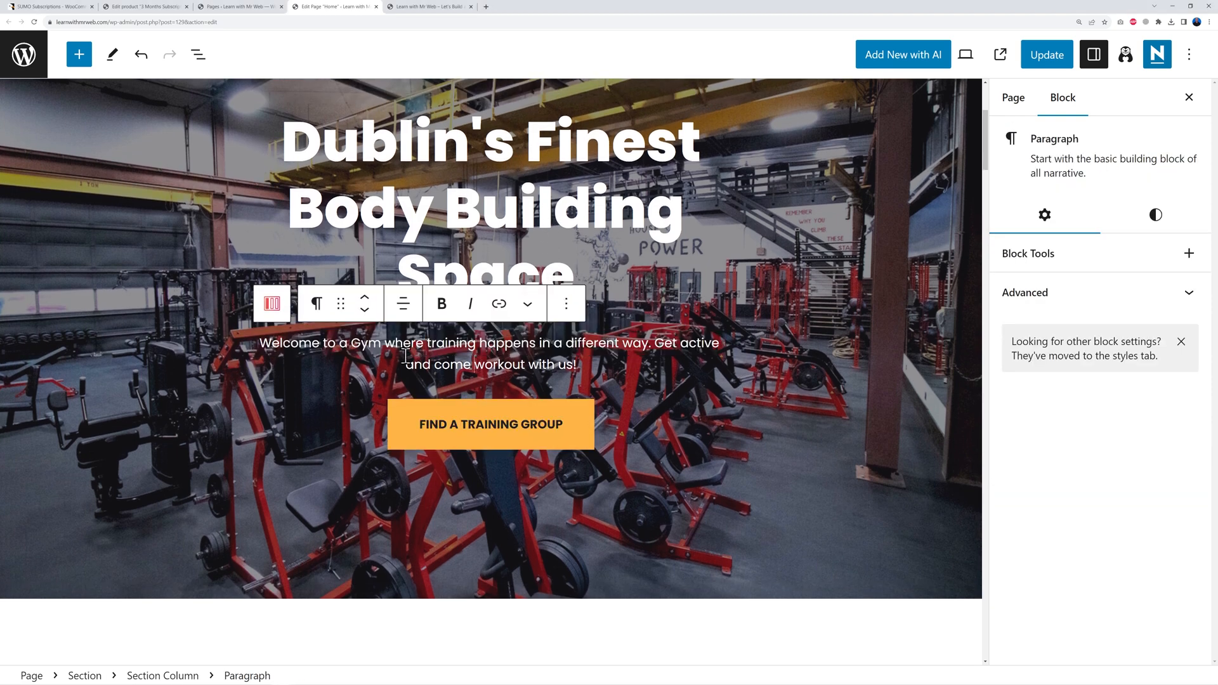
{"action": "left_click_drag", "start_coordinate": [260, 347], "coordinate": [579, 370]}
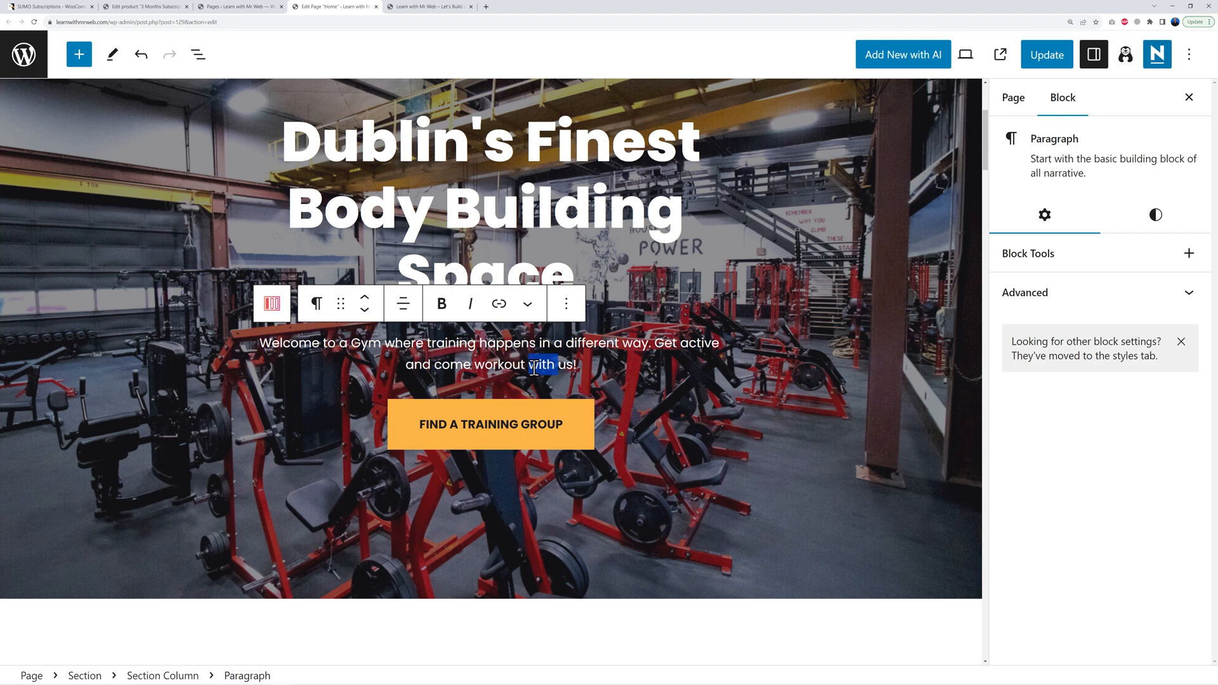
{"action": "triple_click", "coordinate": [534, 367]}
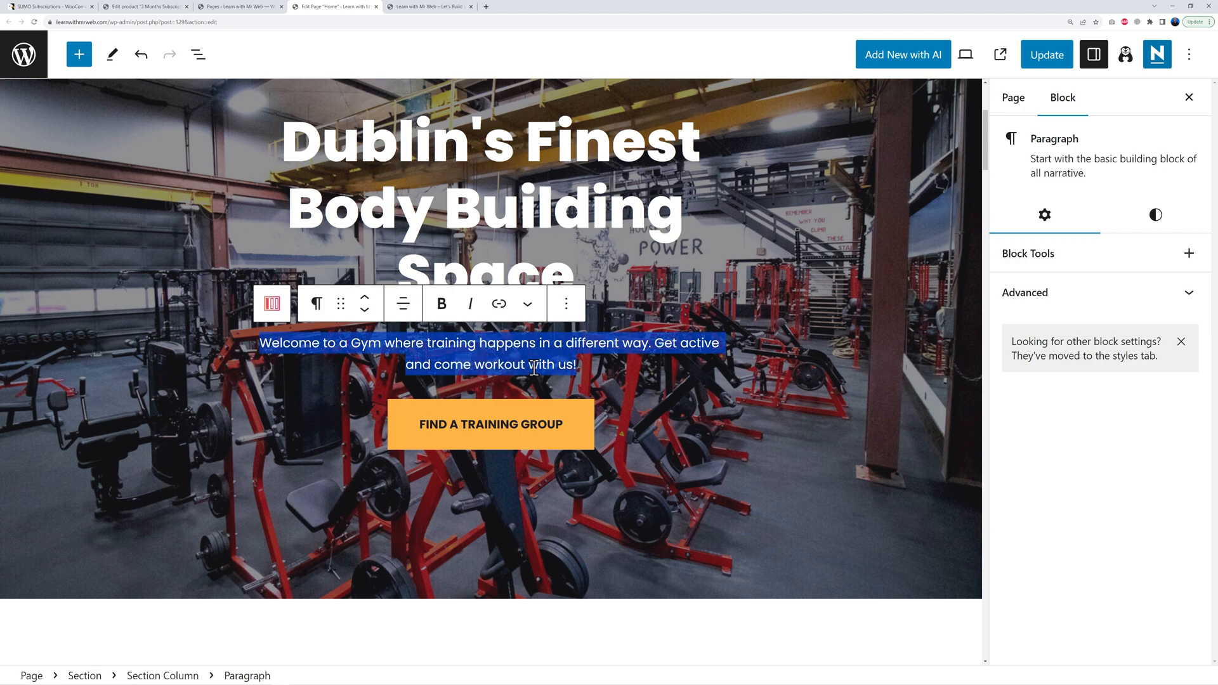
{"action": "type", "text": "Experience unmatched bodybuilding excellence in Dublin's premier fitness haven, where top-tier facilities and a supportive community converge for authentic results."}
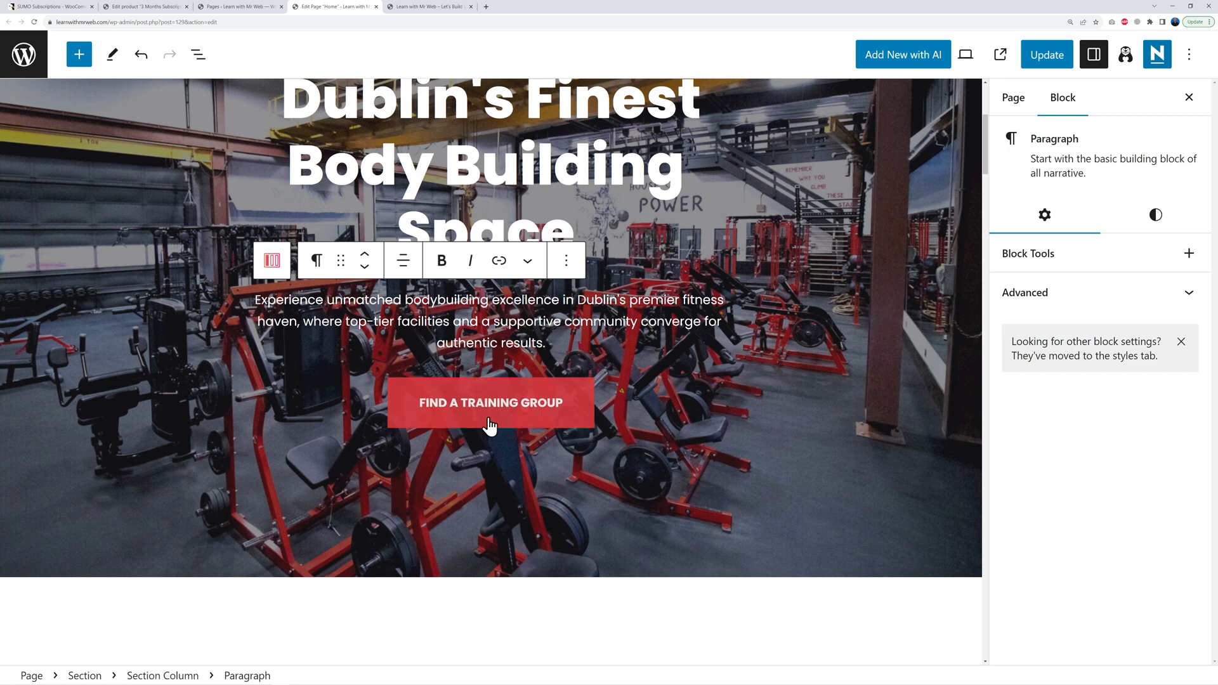
Step: Select the Our classes Section block
{"action": "left_click", "coordinate": [522, 423]}
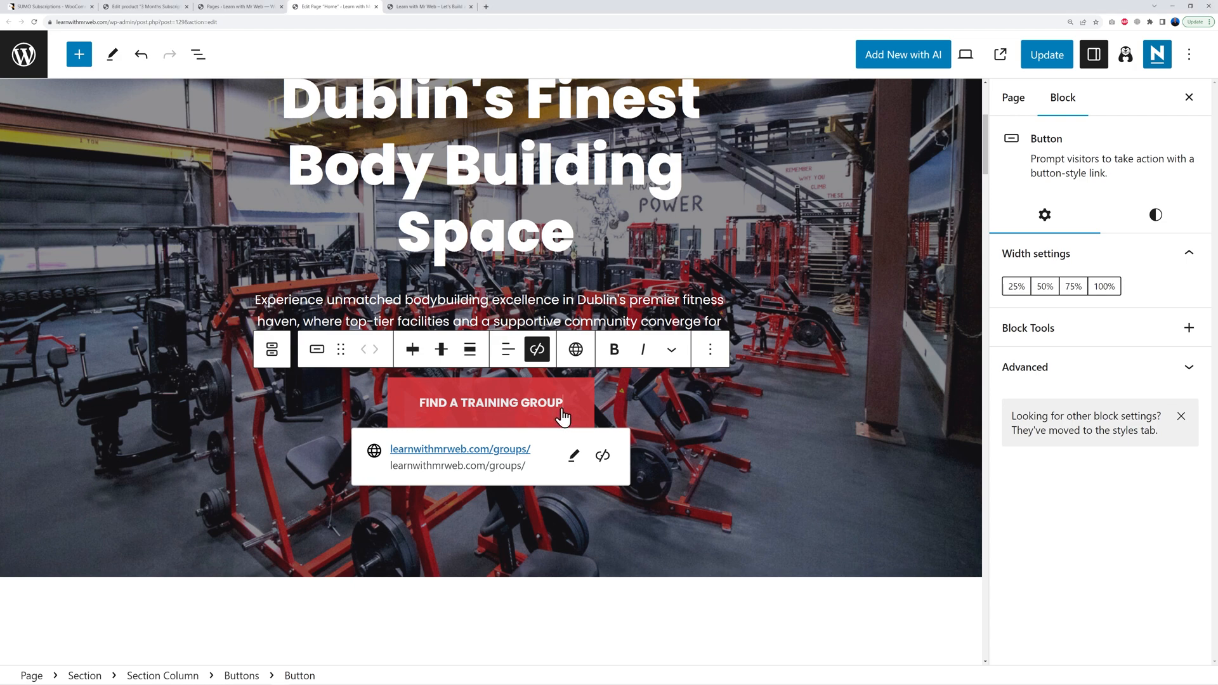
{"action": "scroll", "coordinate": [789, 456], "scroll_direction": "down", "scroll_amount": 15}
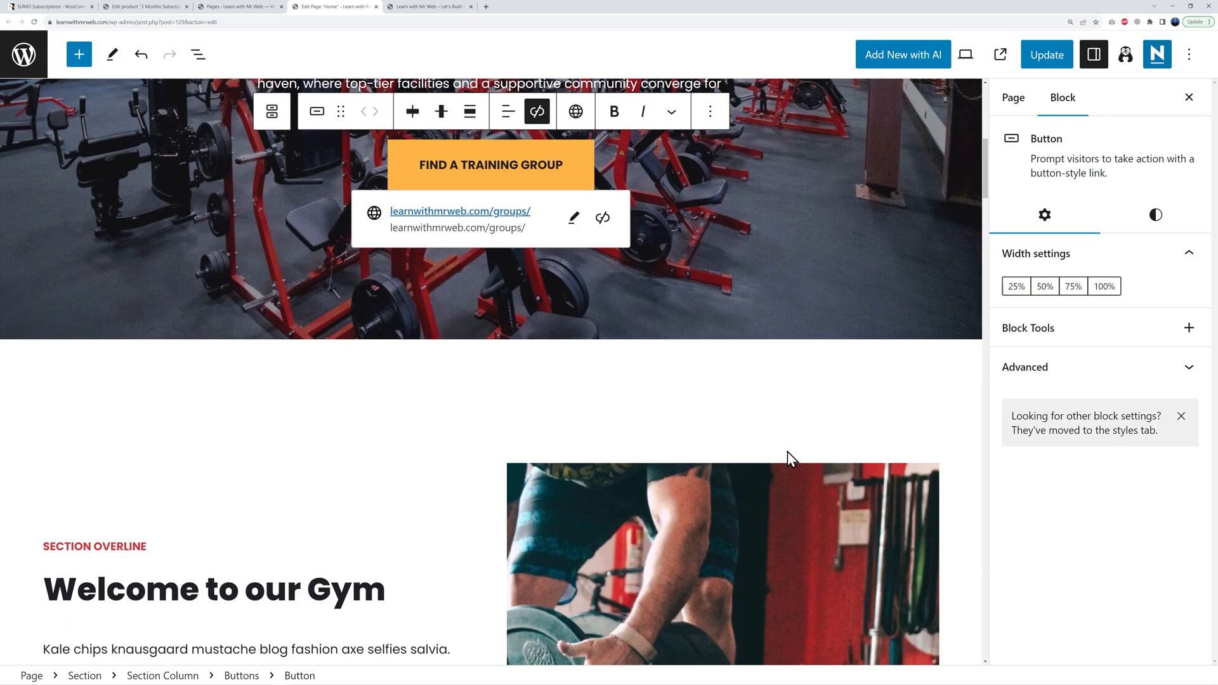
{"action": "scroll", "coordinate": [787, 450], "scroll_direction": "down", "scroll_amount": 15}
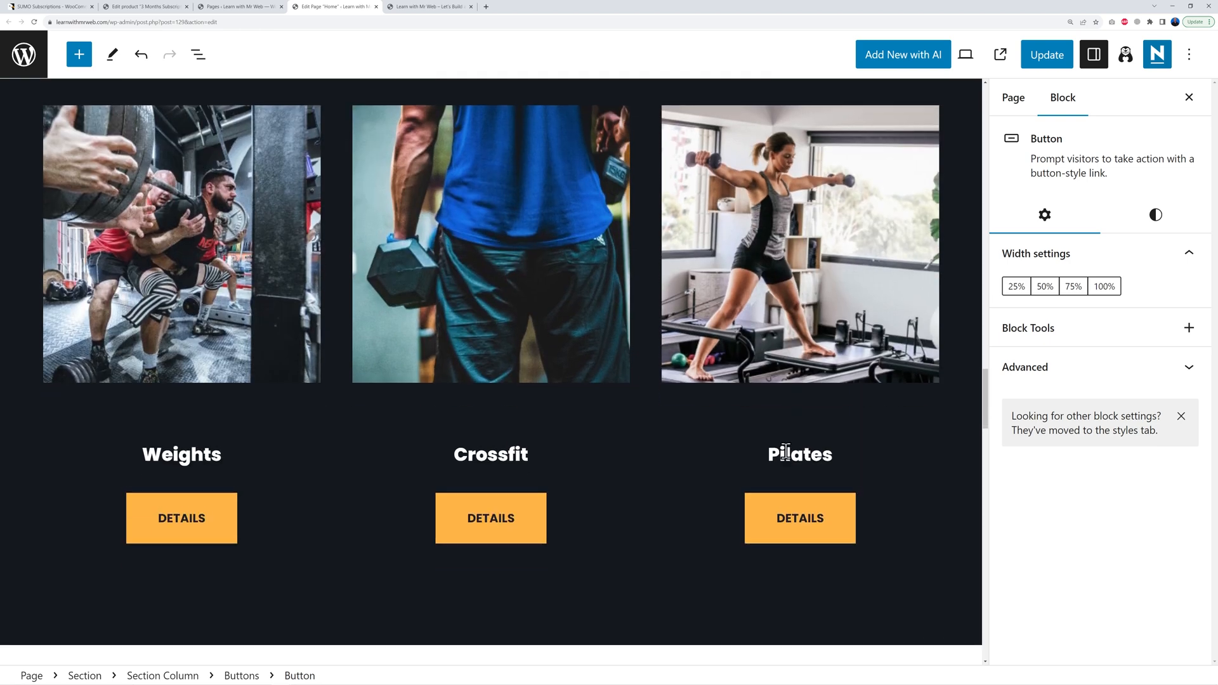
{"action": "scroll", "coordinate": [686, 488], "scroll_direction": "up", "scroll_amount": 1}
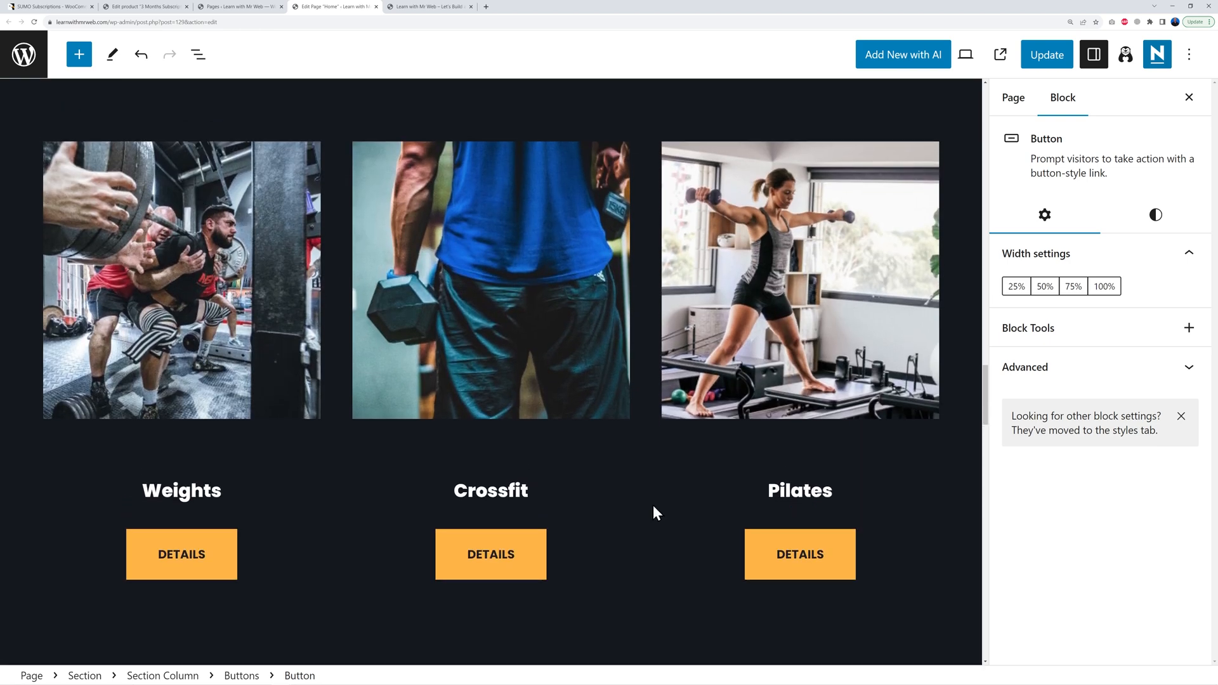
{"action": "scroll", "coordinate": [653, 507], "scroll_direction": "up", "scroll_amount": 1}
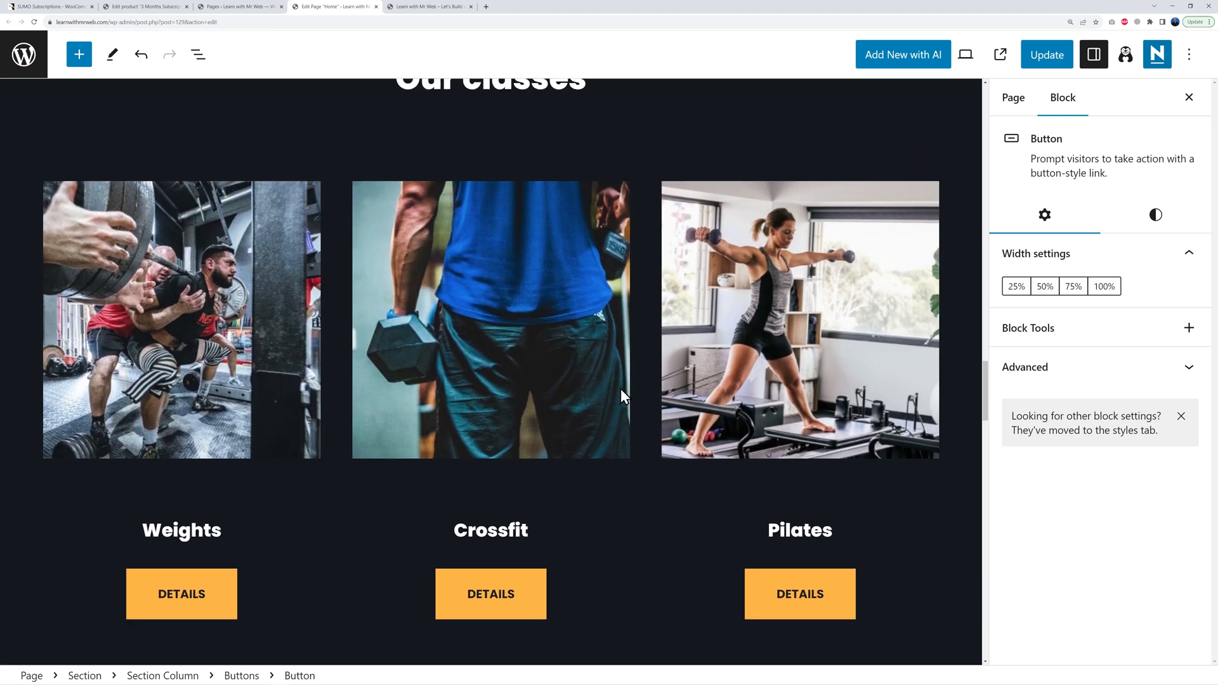
{"action": "scroll", "coordinate": [637, 444], "scroll_direction": "up", "scroll_amount": 8}
{"action": "left_click", "coordinate": [608, 307]}
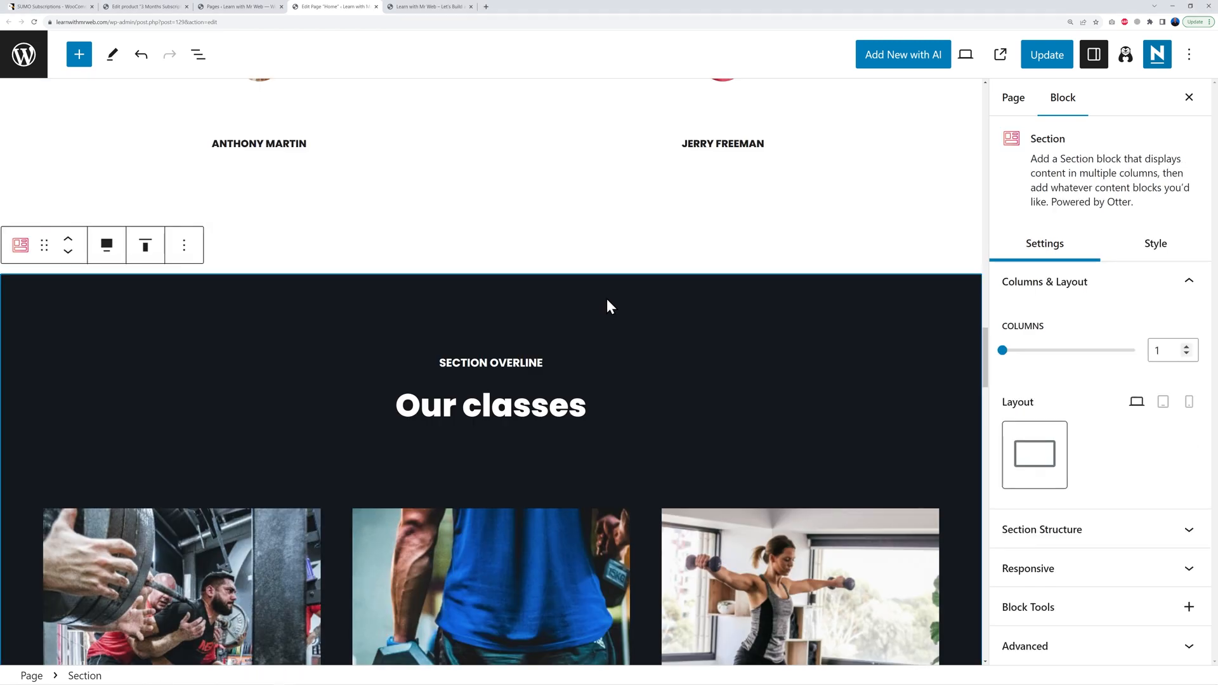
Step: Copy the section's HTML anchor ID from its Advanced settings
{"action": "left_click", "coordinate": [1192, 652]}
{"action": "left_click", "coordinate": [1168, 621]}
{"action": "left_click", "coordinate": [1190, 644]}
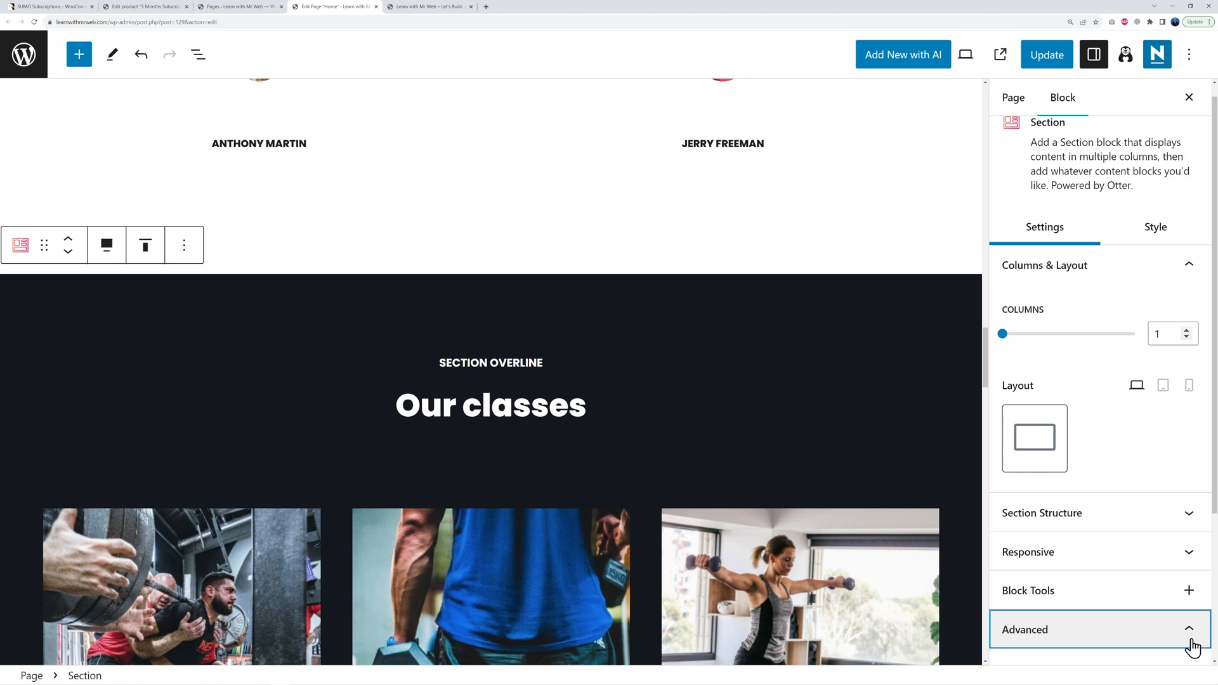
{"action": "scroll", "coordinate": [1191, 641], "scroll_direction": "down", "scroll_amount": 4}
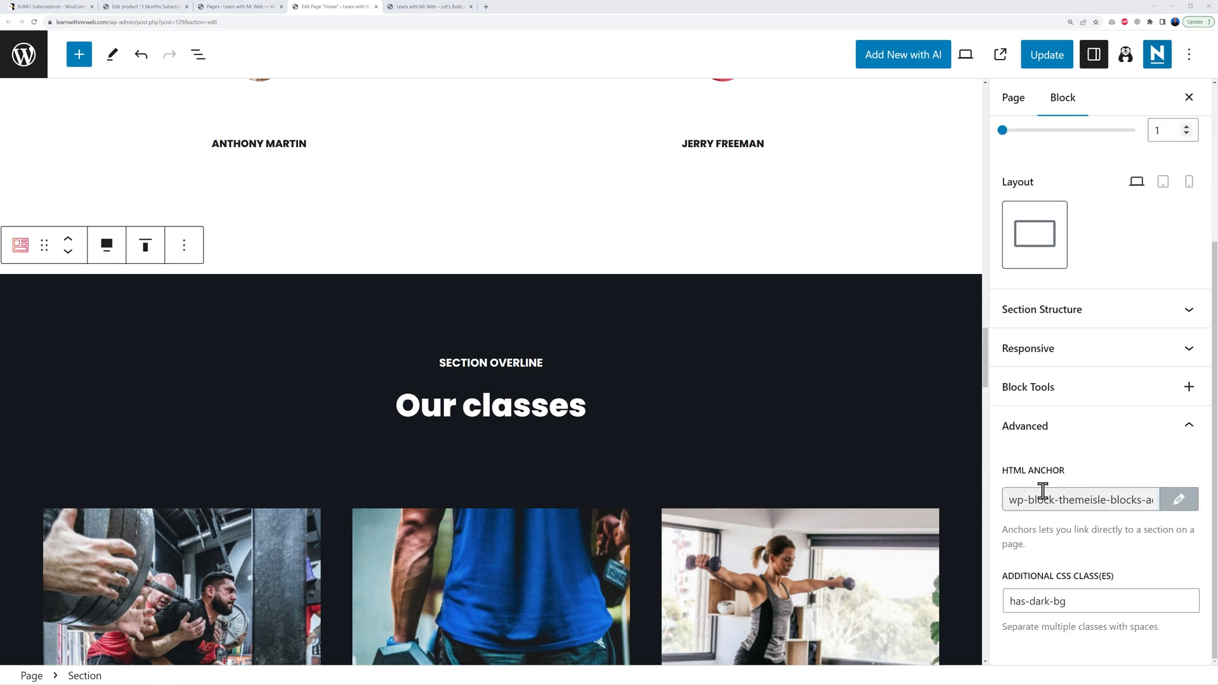
{"action": "triple_click", "coordinate": [1009, 501]}
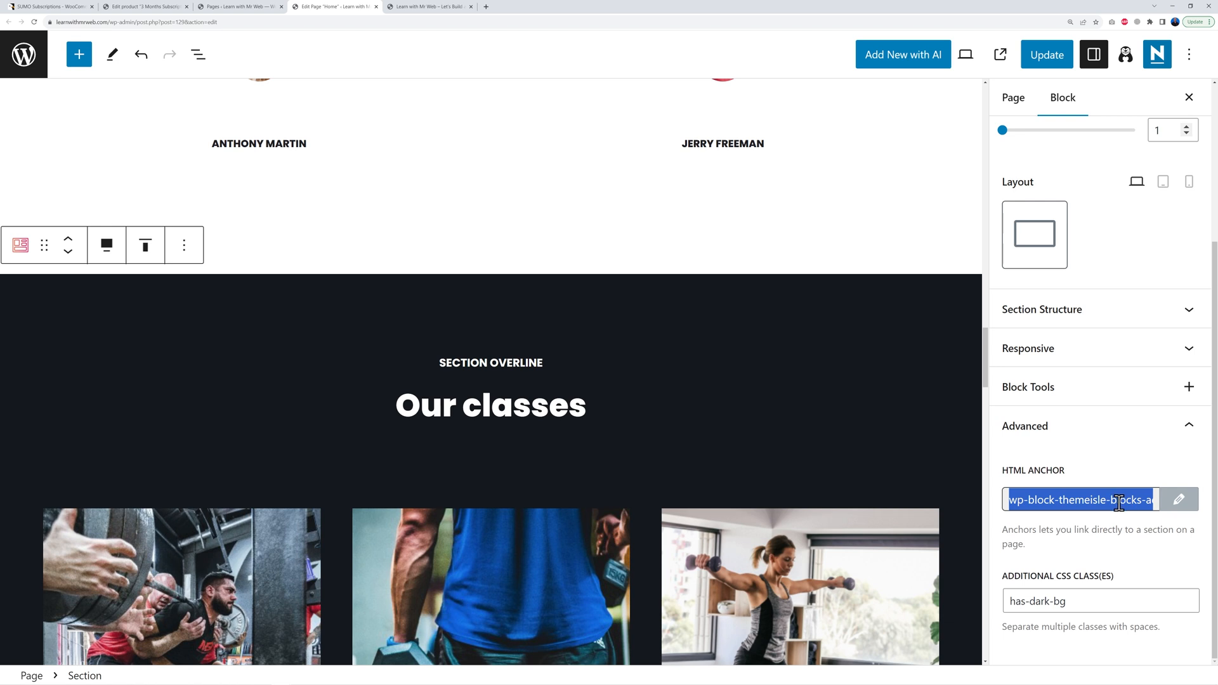
{"action": "left_click", "coordinate": [1091, 529]}
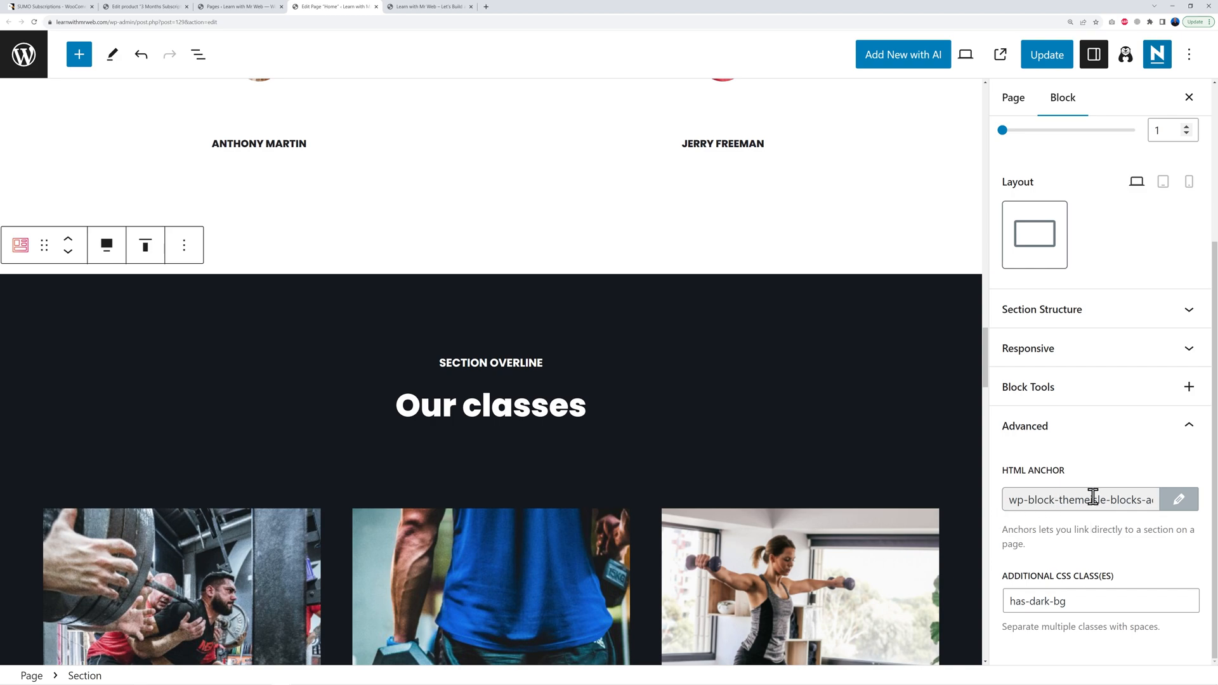
{"action": "scroll", "coordinate": [621, 420], "scroll_direction": "up", "scroll_amount": 20}
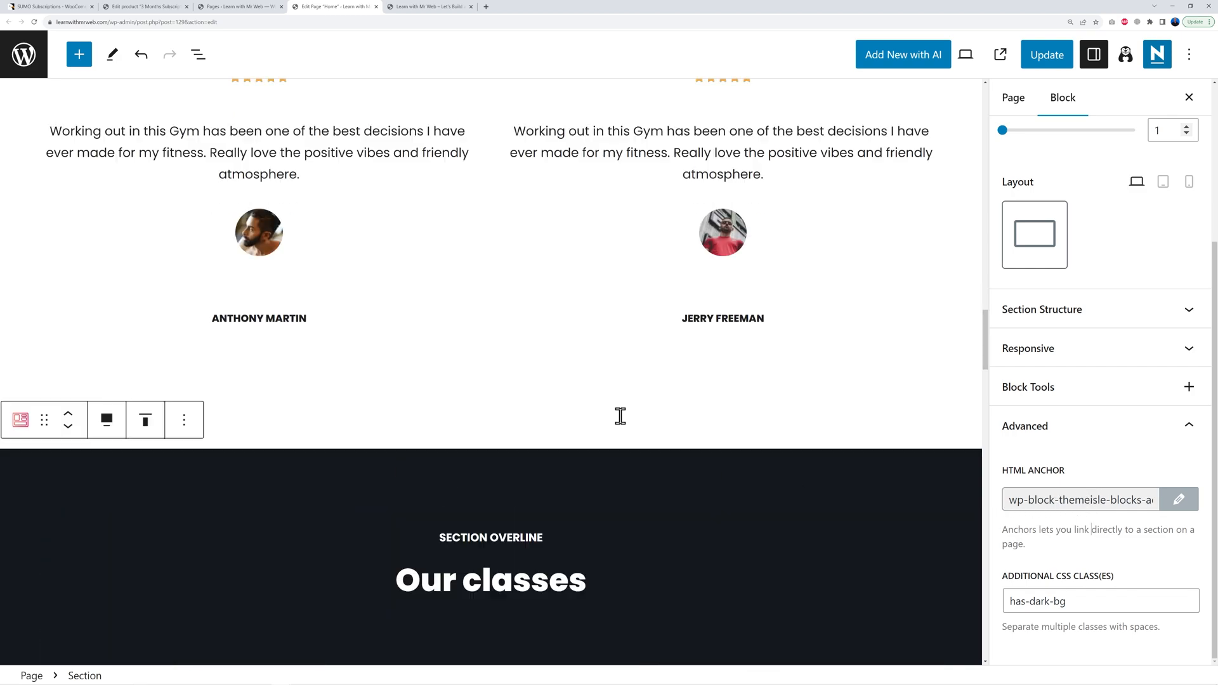
Step: Link the FIND A TRAINING GROUP button to '#' plus the Our classes anchor and update the page
{"action": "scroll", "coordinate": [618, 416], "scroll_direction": "down", "scroll_amount": 6}
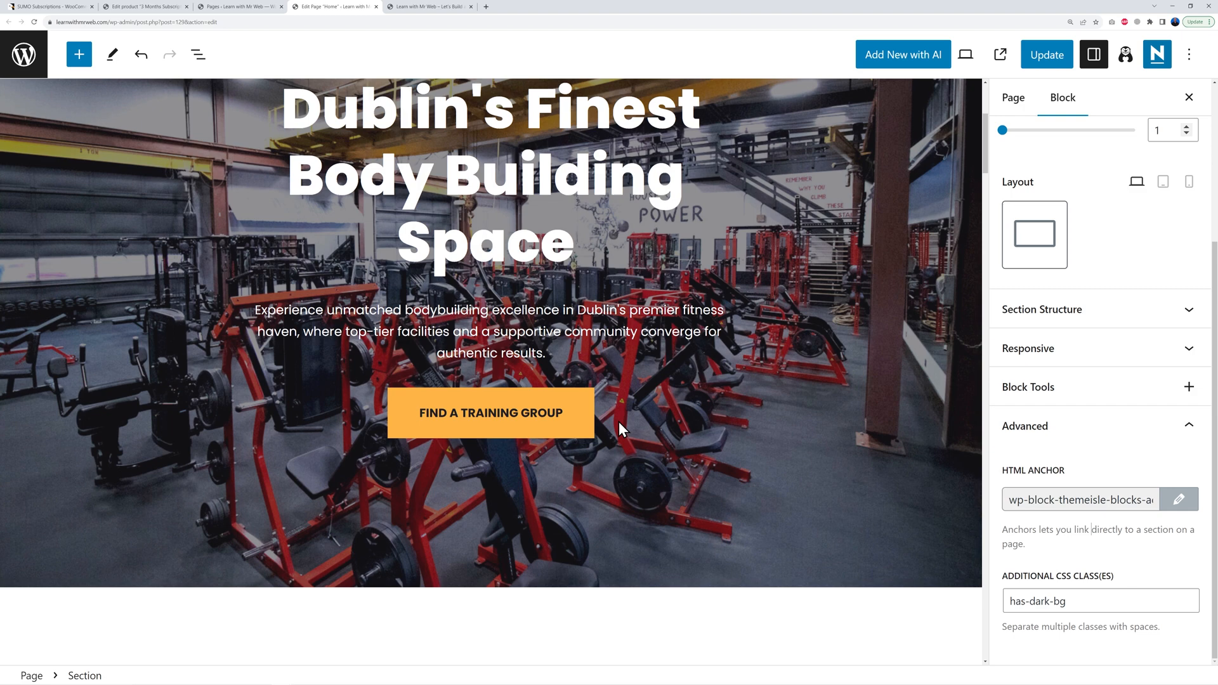
{"action": "left_click", "coordinate": [549, 253]}
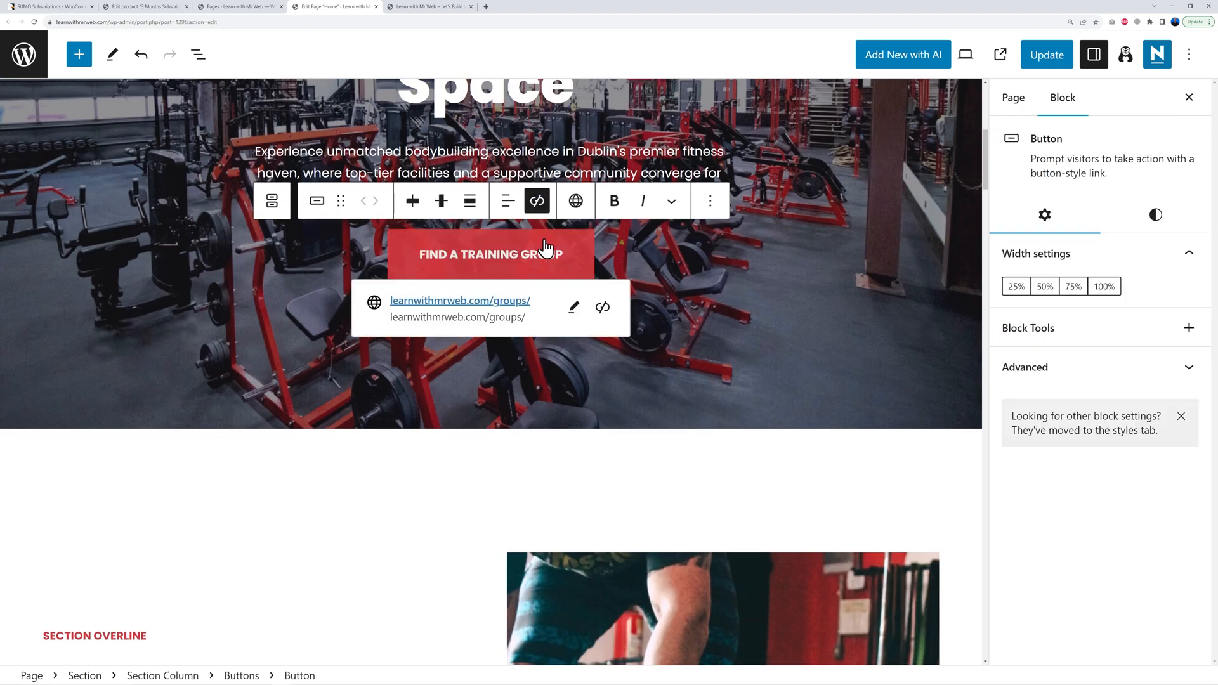
{"action": "left_click", "coordinate": [573, 307]}
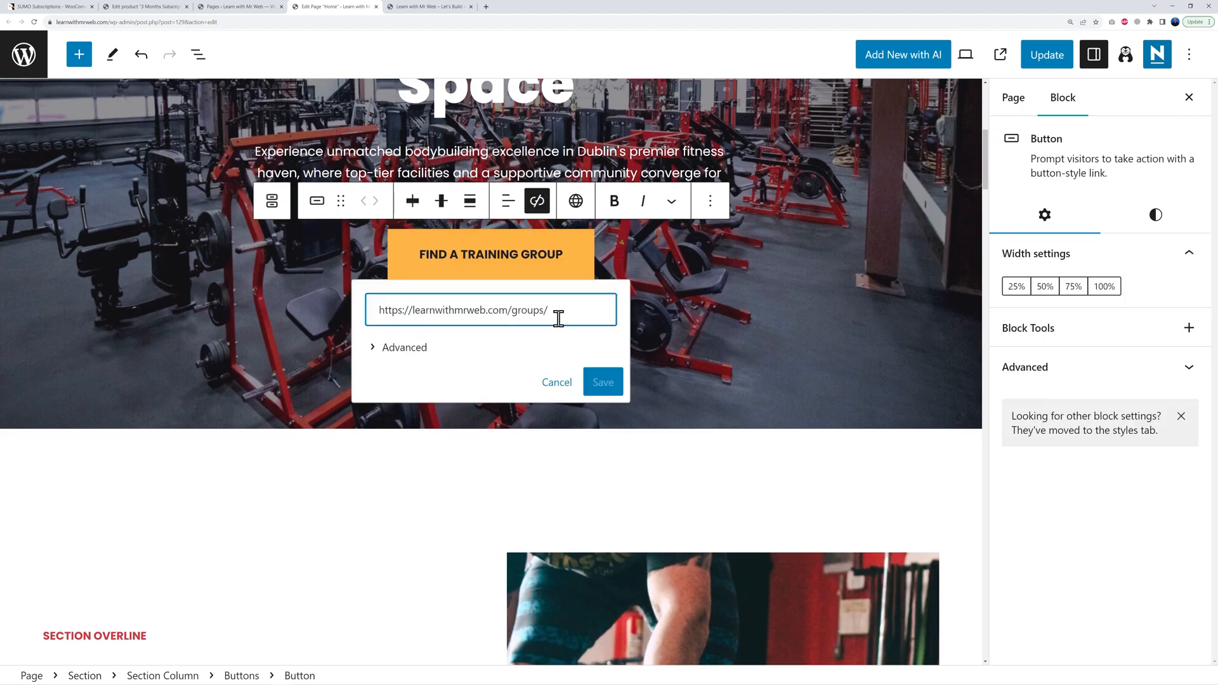
{"action": "triple_click", "coordinate": [384, 314]}
{"action": "key", "text": "BackSpace"}
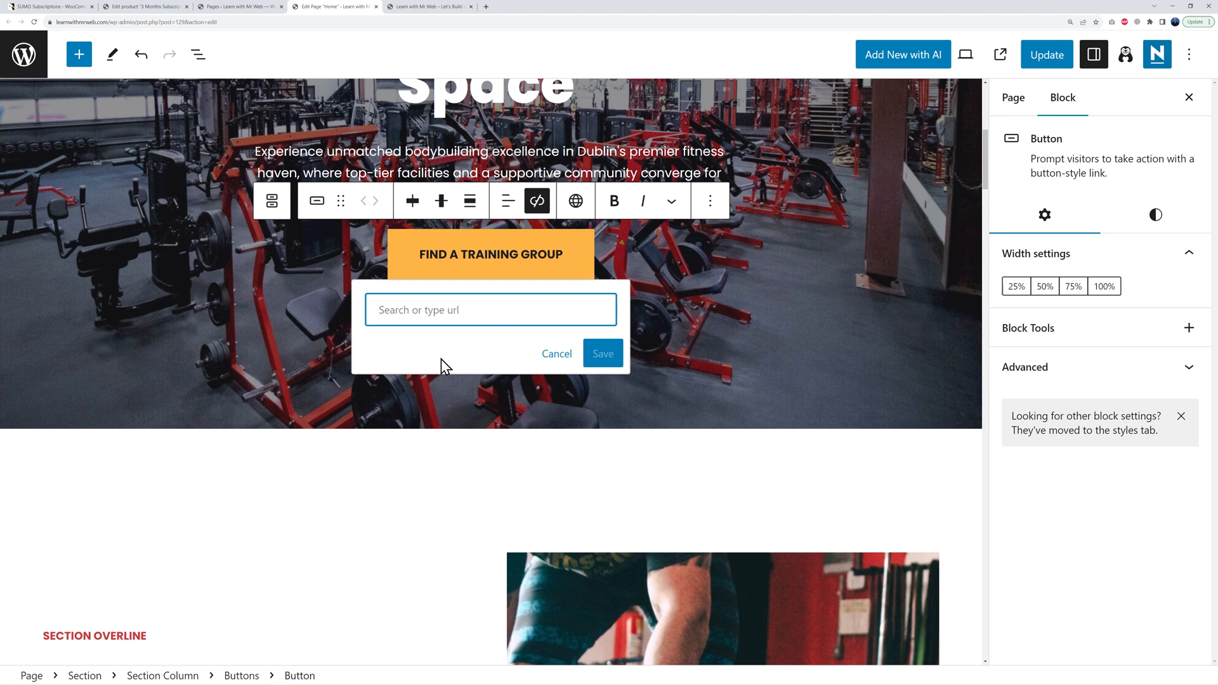
{"action": "type", "text": "#"}
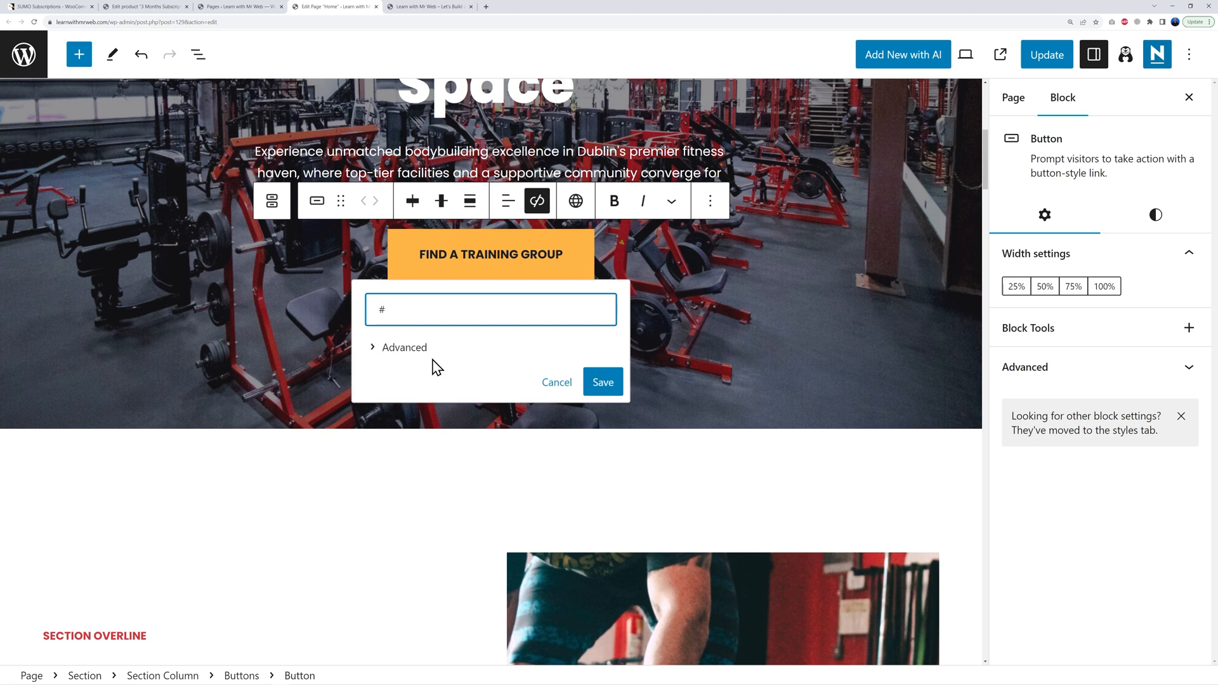
{"action": "type", "text": "wp-block-themeisle-blocks-advanced-columns-152ab99c"}
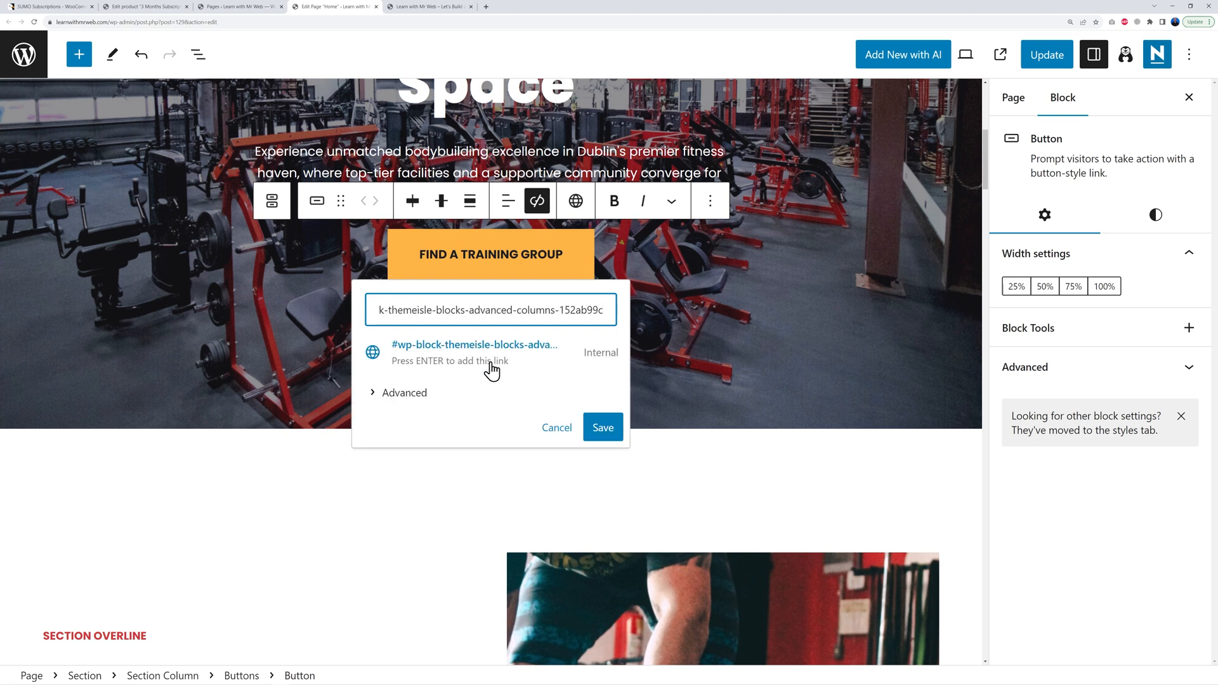
{"action": "left_click", "coordinate": [604, 428]}
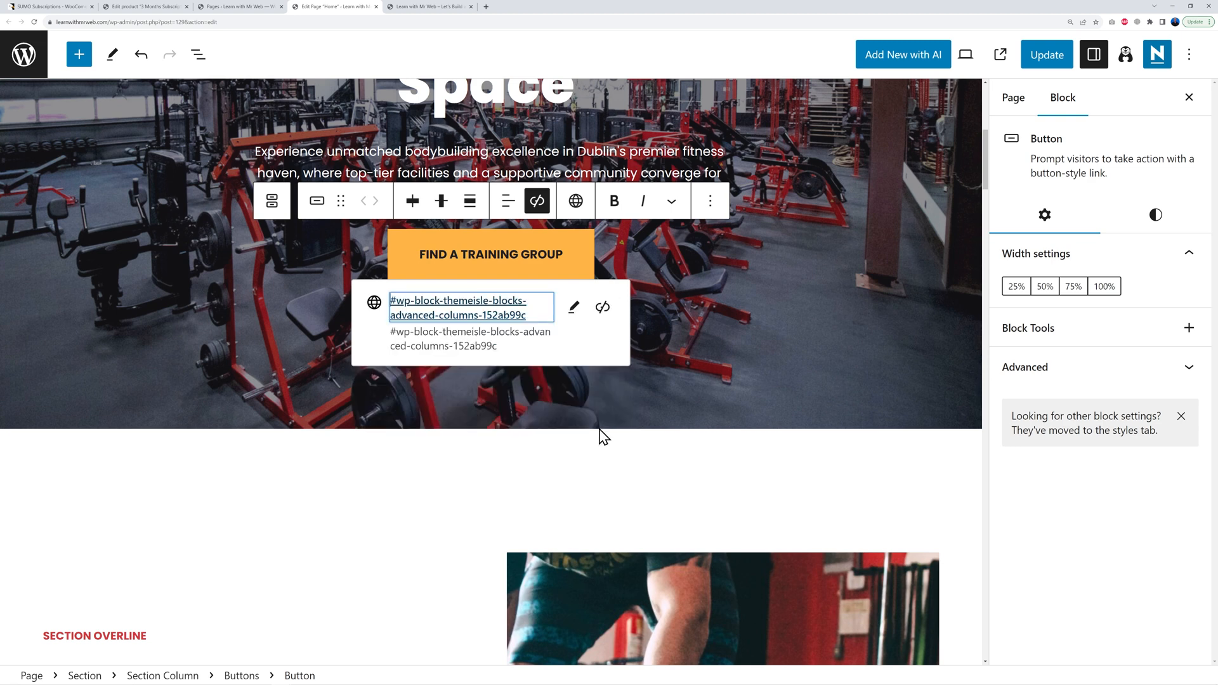
{"action": "left_click", "coordinate": [1054, 58]}
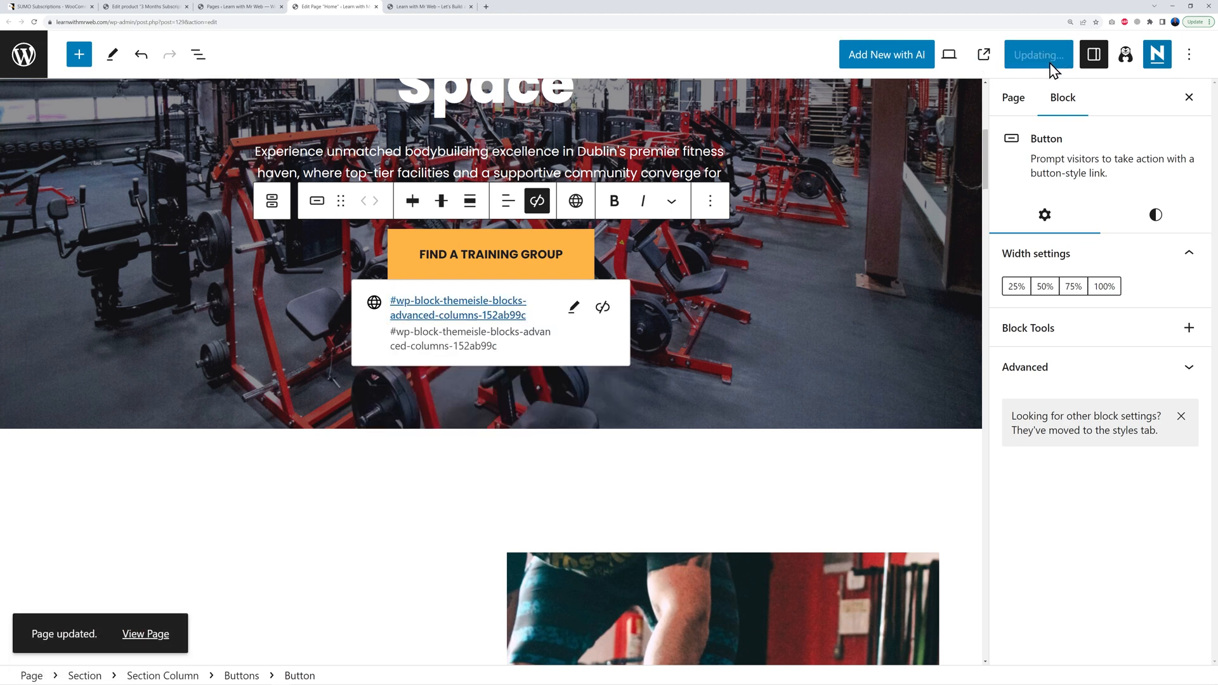
{"action": "left_click", "coordinate": [426, 7]}
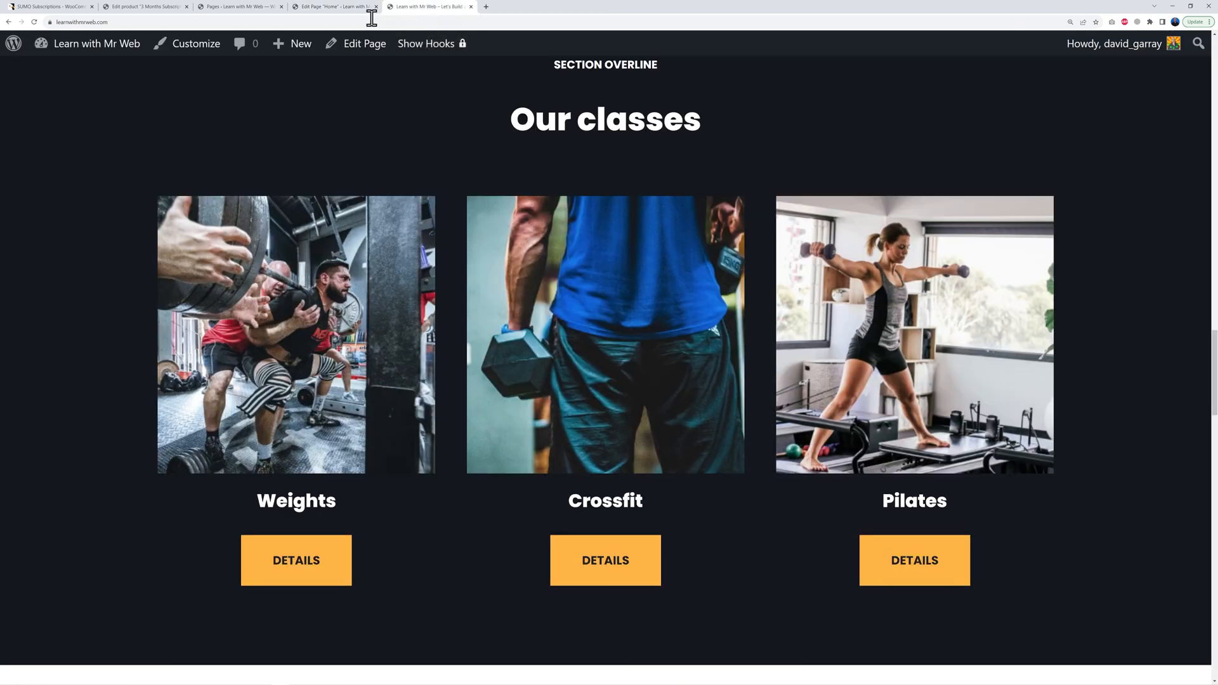
Step: Reload the live home page and confirm the hero button jumps to Our classes
{"action": "left_click", "coordinate": [34, 21]}
{"action": "scroll", "coordinate": [366, 292], "scroll_direction": "up", "scroll_amount": 15}
{"action": "scroll", "coordinate": [349, 289], "scroll_direction": "up", "scroll_amount": 10}
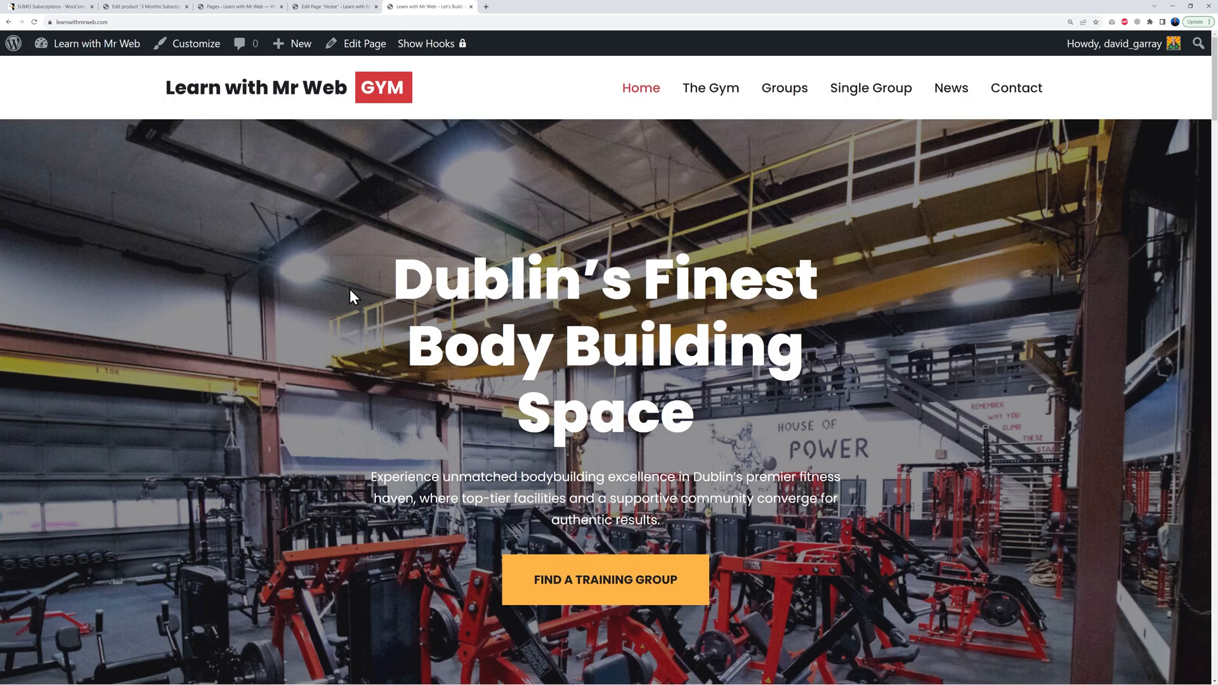
{"action": "scroll", "coordinate": [349, 290], "scroll_direction": "down", "scroll_amount": 2}
{"action": "left_click", "coordinate": [604, 422]}
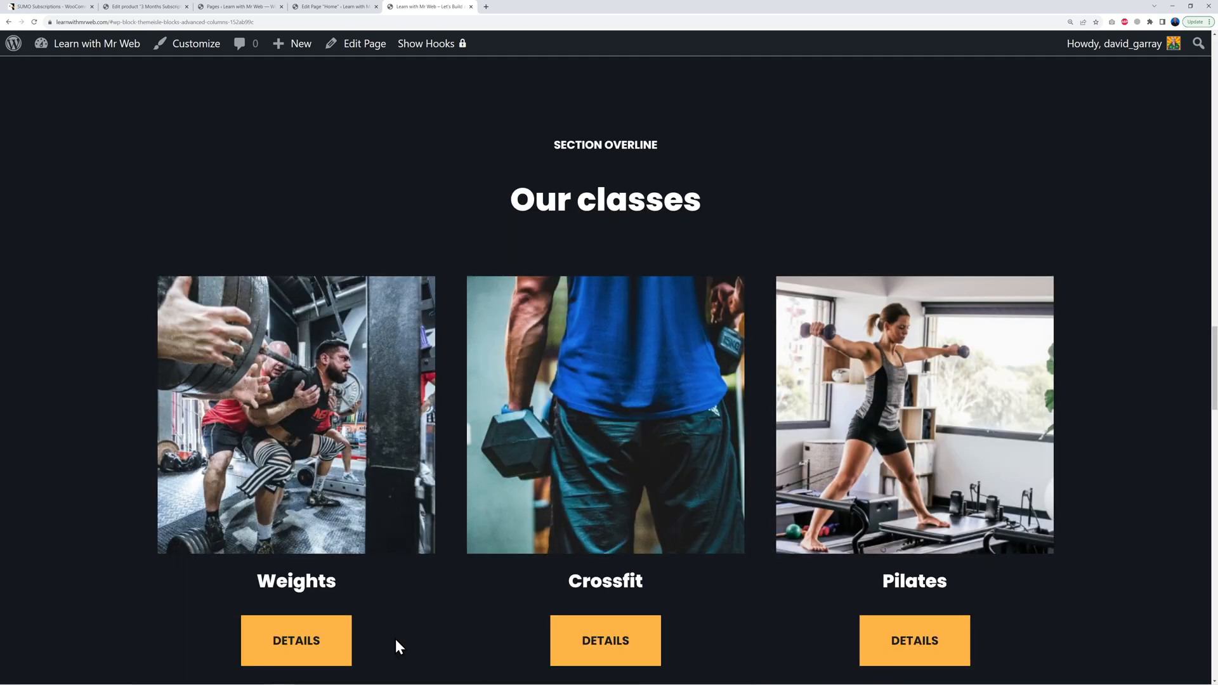
{"action": "scroll", "coordinate": [777, 447], "scroll_direction": "up", "scroll_amount": 15}
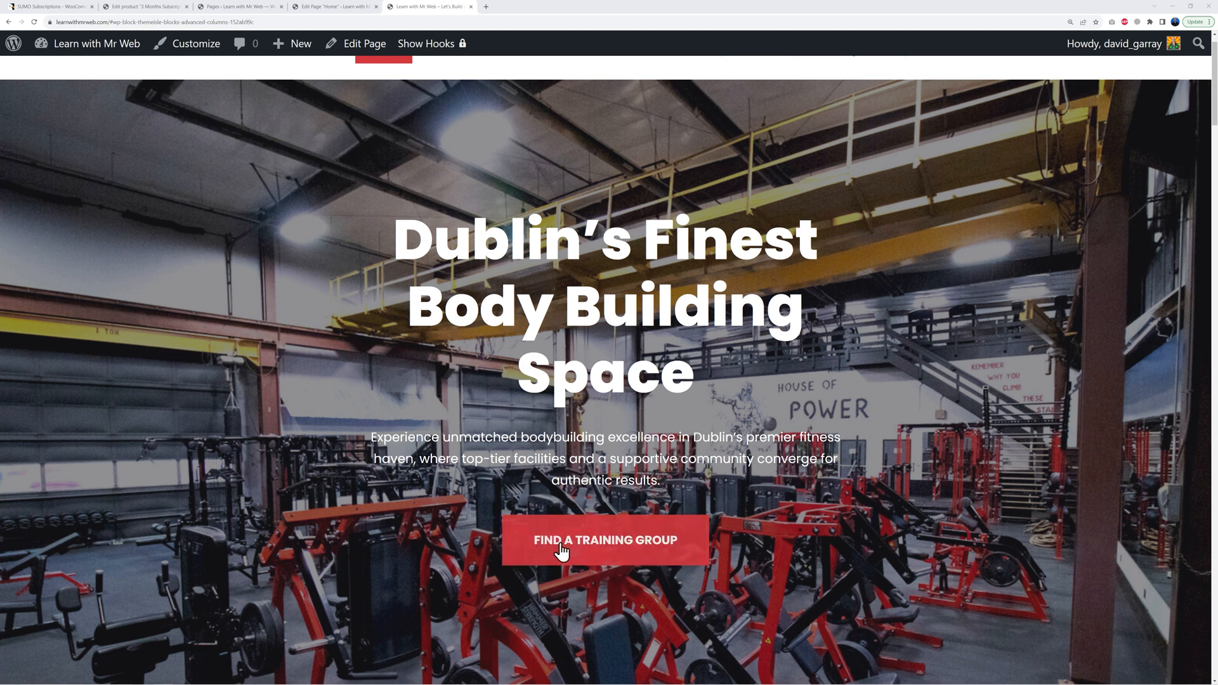
Step: Change the hero button label to SEE SUBSCRIPTION PLANS and update the Home page
{"action": "left_click", "coordinate": [355, 8]}
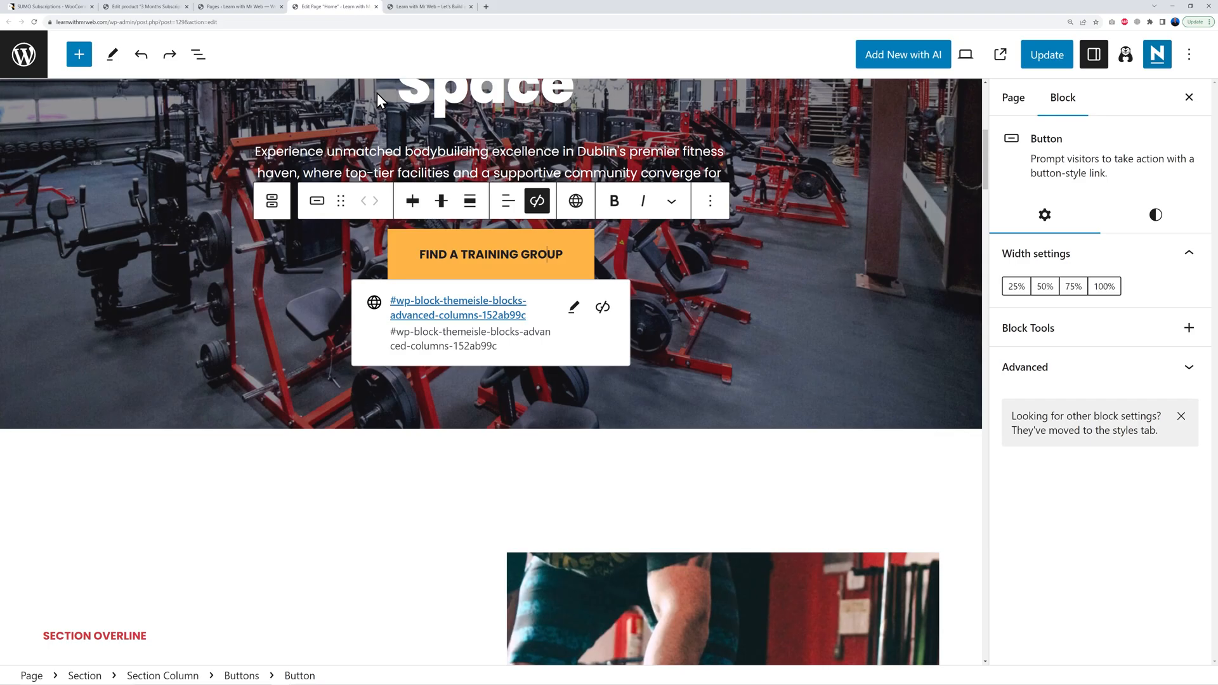
{"action": "triple_click", "coordinate": [504, 254]}
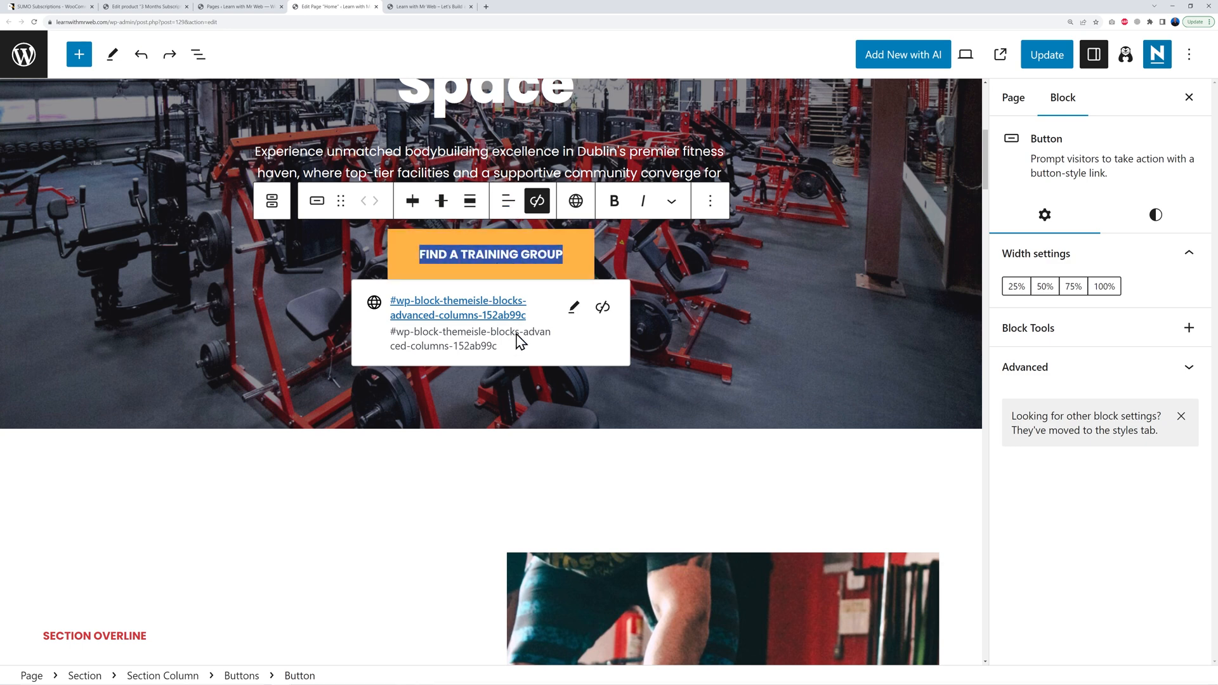
{"action": "type", "text": "SEE SUBSCRIPTION PLANS"}
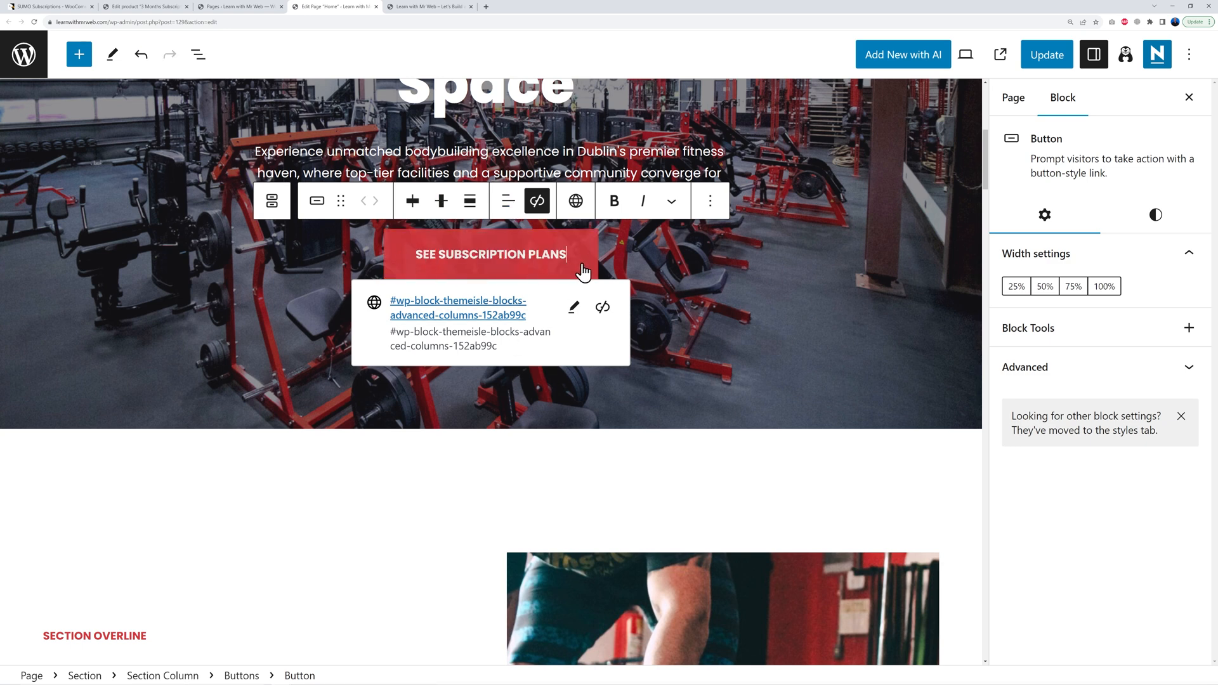
{"action": "left_click", "coordinate": [1037, 57]}
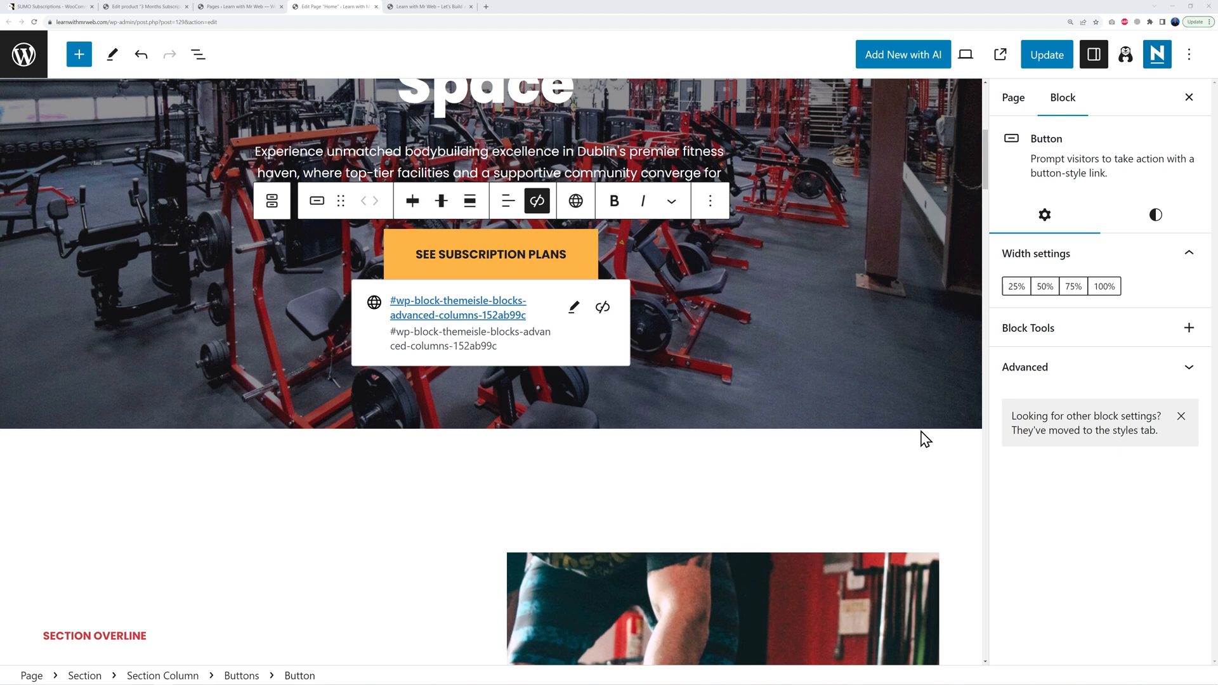
{"action": "scroll", "coordinate": [923, 432], "scroll_direction": "down", "scroll_amount": 5}
{"action": "scroll", "coordinate": [482, 482], "scroll_direction": "down", "scroll_amount": 1}
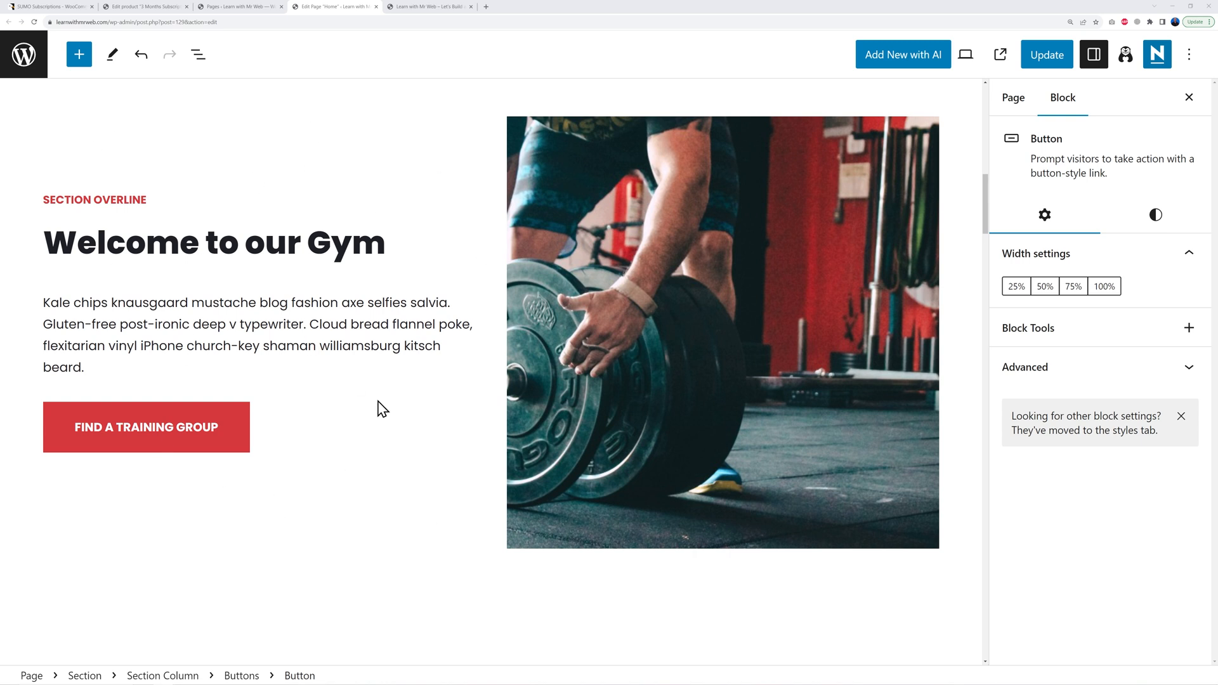
Step: Select the Welcome to our Gym heading and its placeholder paragraph text
{"action": "left_click_drag", "start_coordinate": [53, 242], "coordinate": [372, 245]}
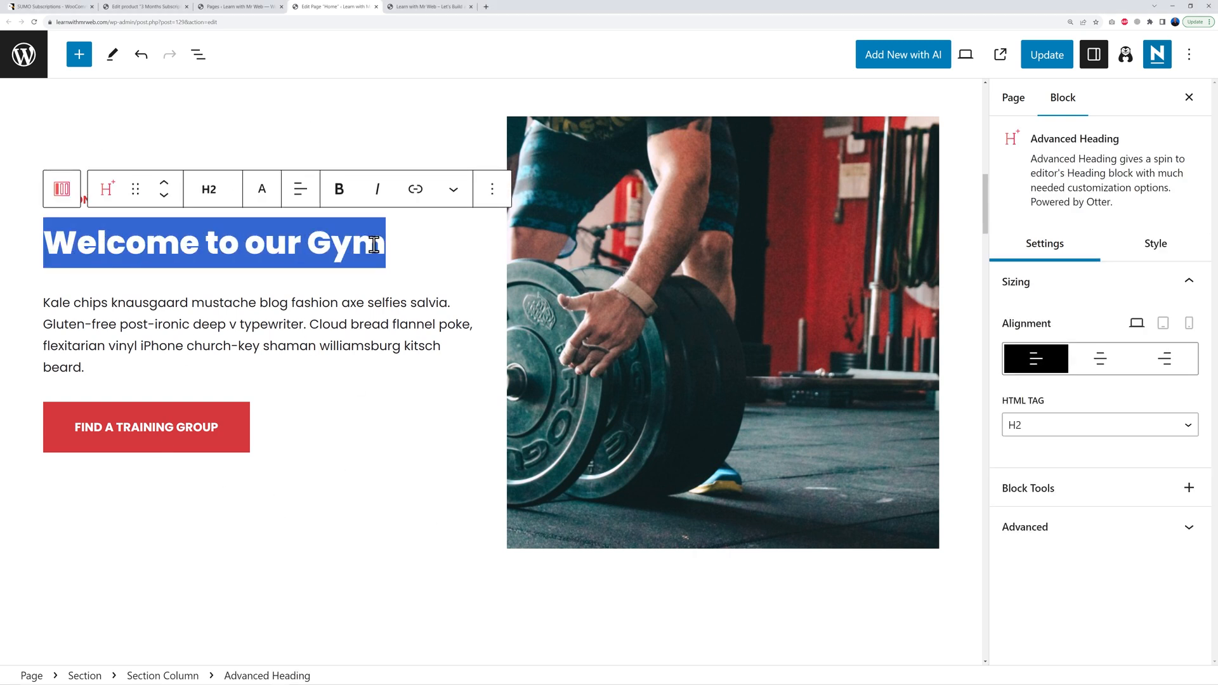
{"action": "left_click", "coordinate": [160, 315]}
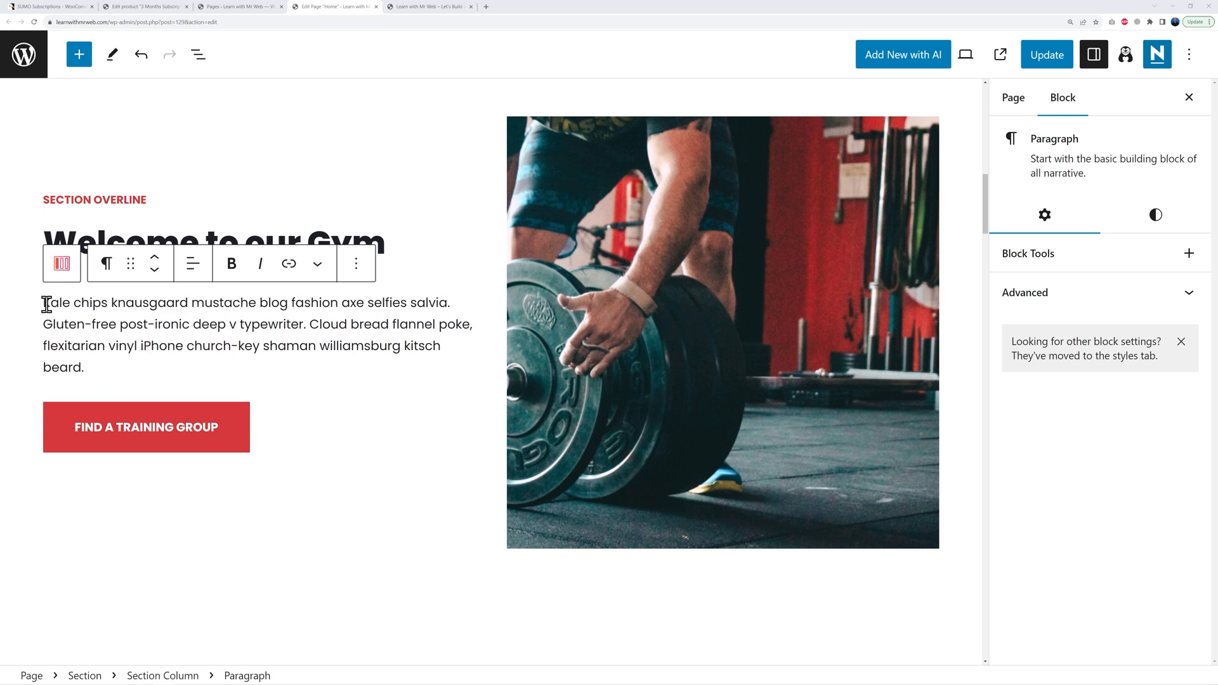
{"action": "left_click_drag", "start_coordinate": [46, 304], "coordinate": [104, 366]}
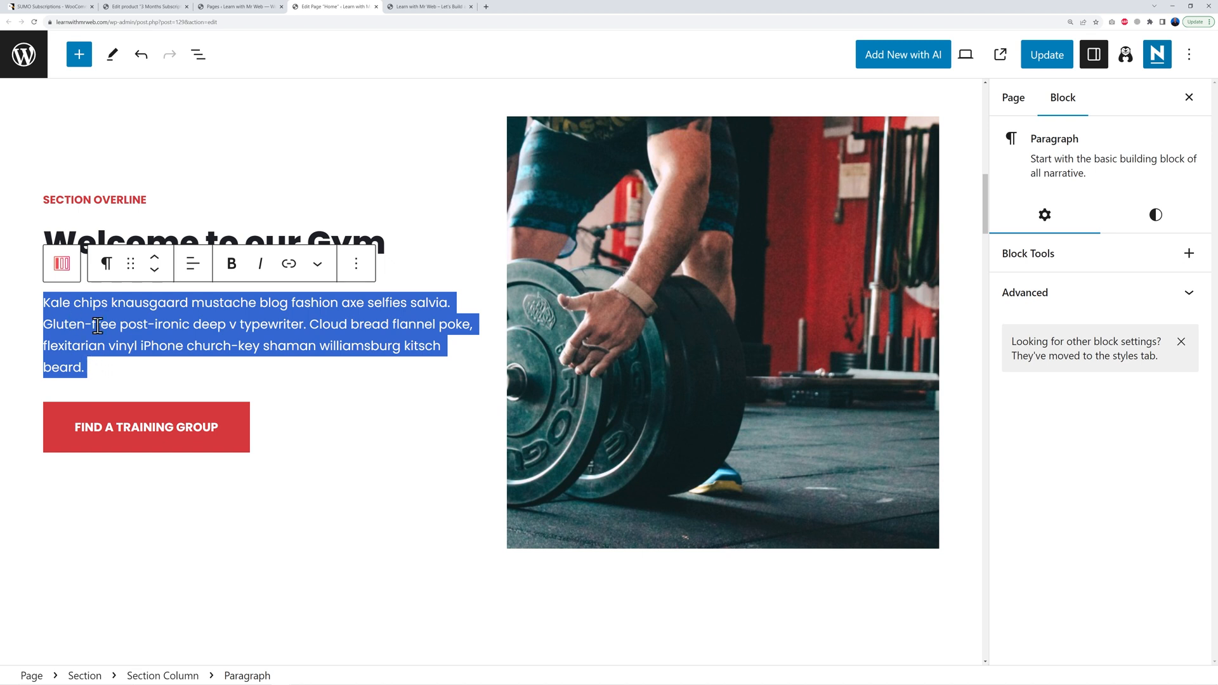
{"action": "left_click", "coordinate": [94, 368]}
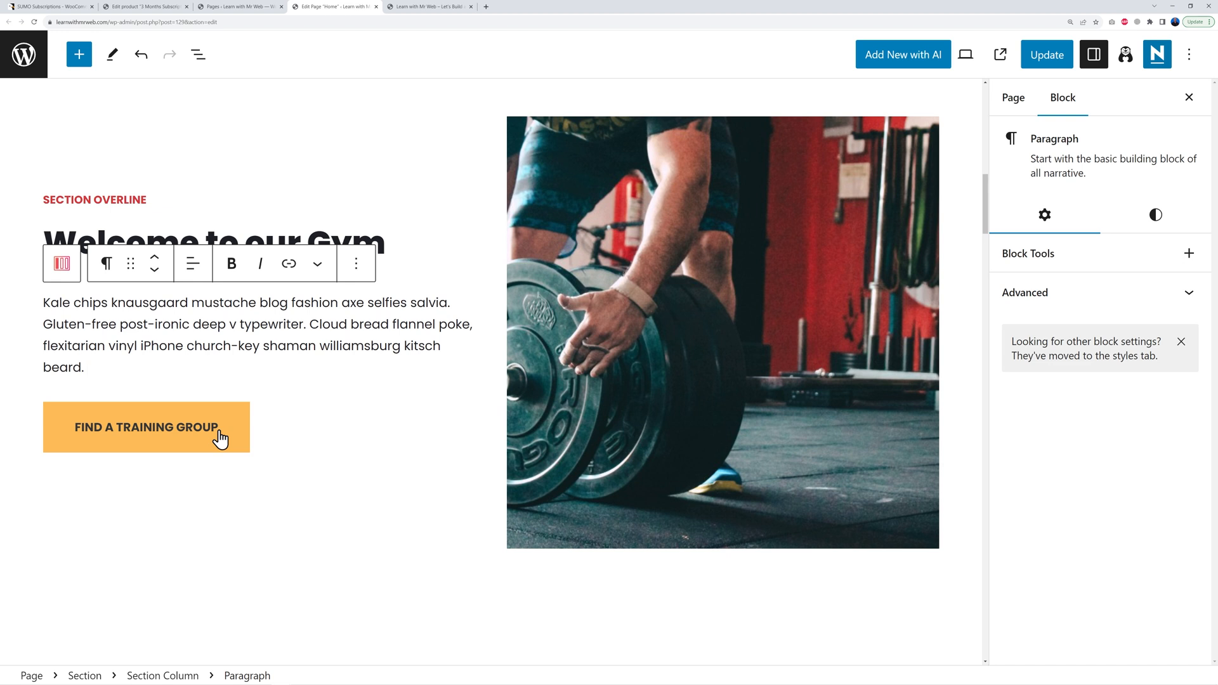
Step: Relabel the welcome button SEE SUBSCRIPTION PLANS and paste the section anchor into its link
{"action": "left_click", "coordinate": [170, 428]}
{"action": "triple_click", "coordinate": [169, 428]}
{"action": "type", "text": "SEE SUBSCRIPTION PLANS"}
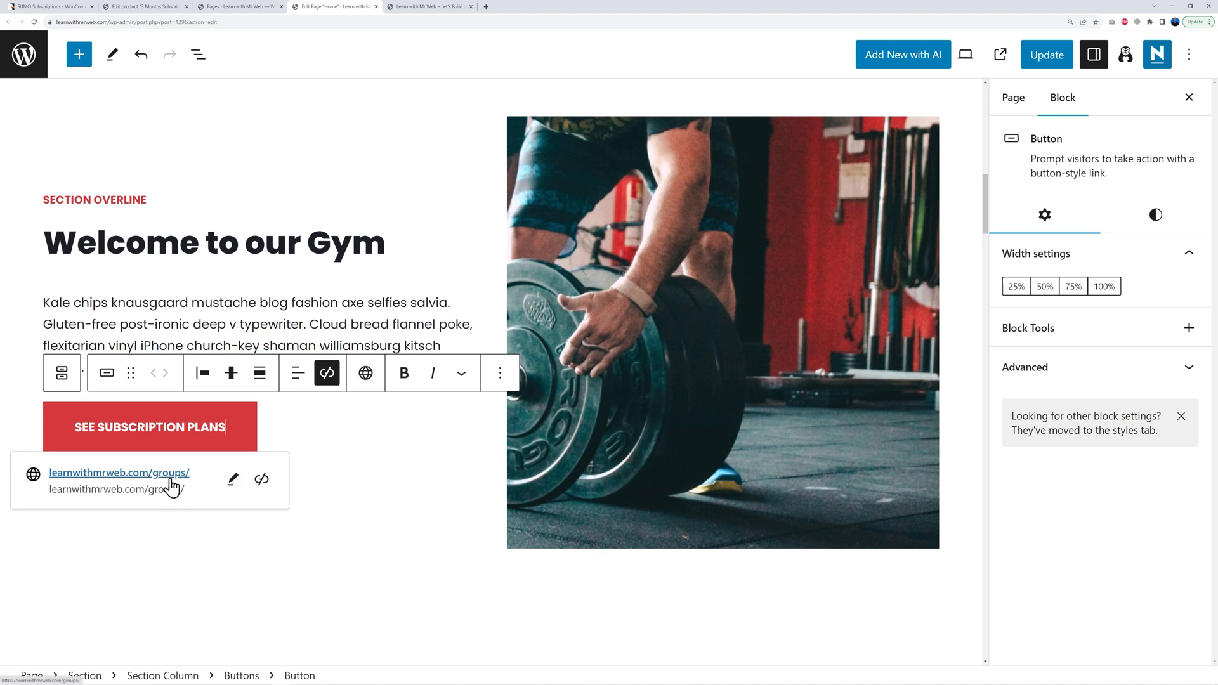
{"action": "left_click", "coordinate": [233, 479]}
{"action": "left_click_drag", "start_coordinate": [236, 518], "coordinate": [41, 524]}
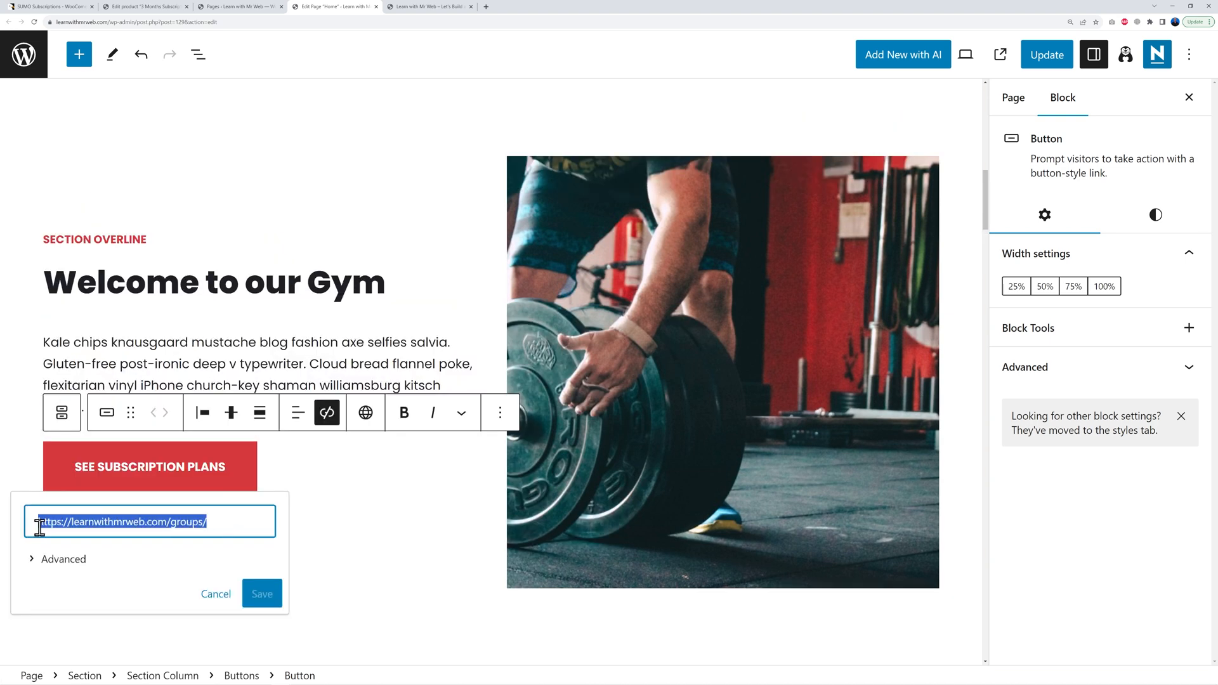
{"action": "key", "text": "ctrl+v"}
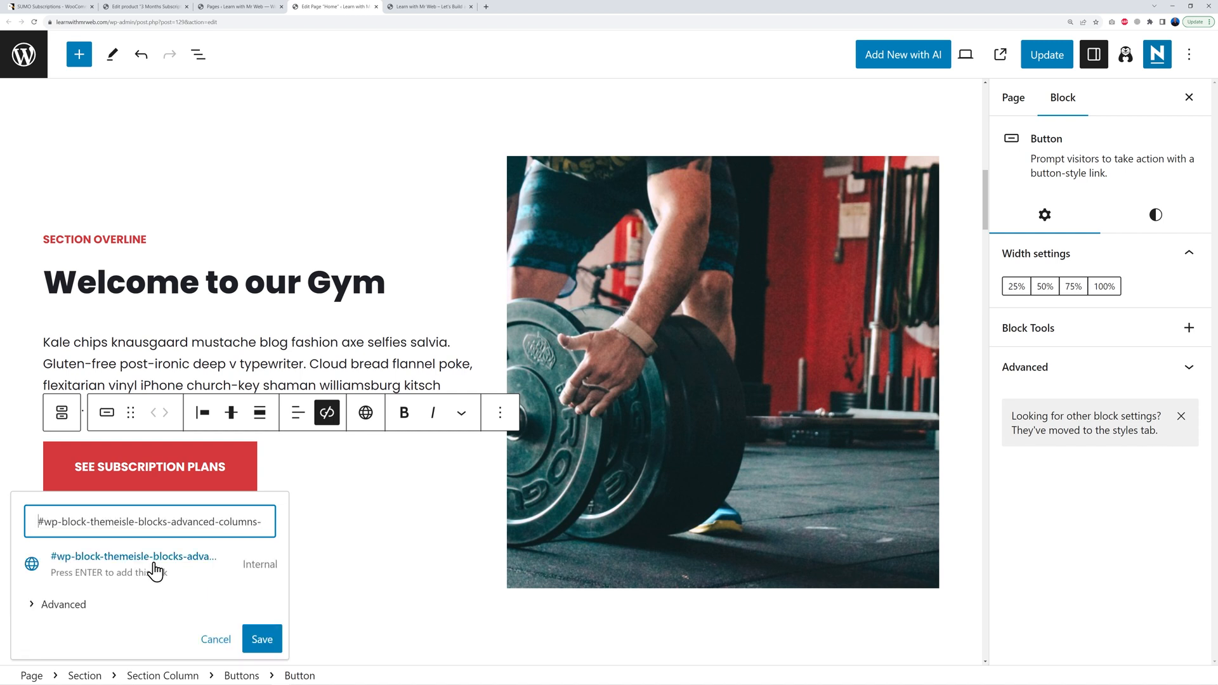
Step: Save the welcome button's #wp-block-themeisle-blocks-advanced-columns-152ab99c link and scroll to Why workout here
{"action": "left_click", "coordinate": [262, 639]}
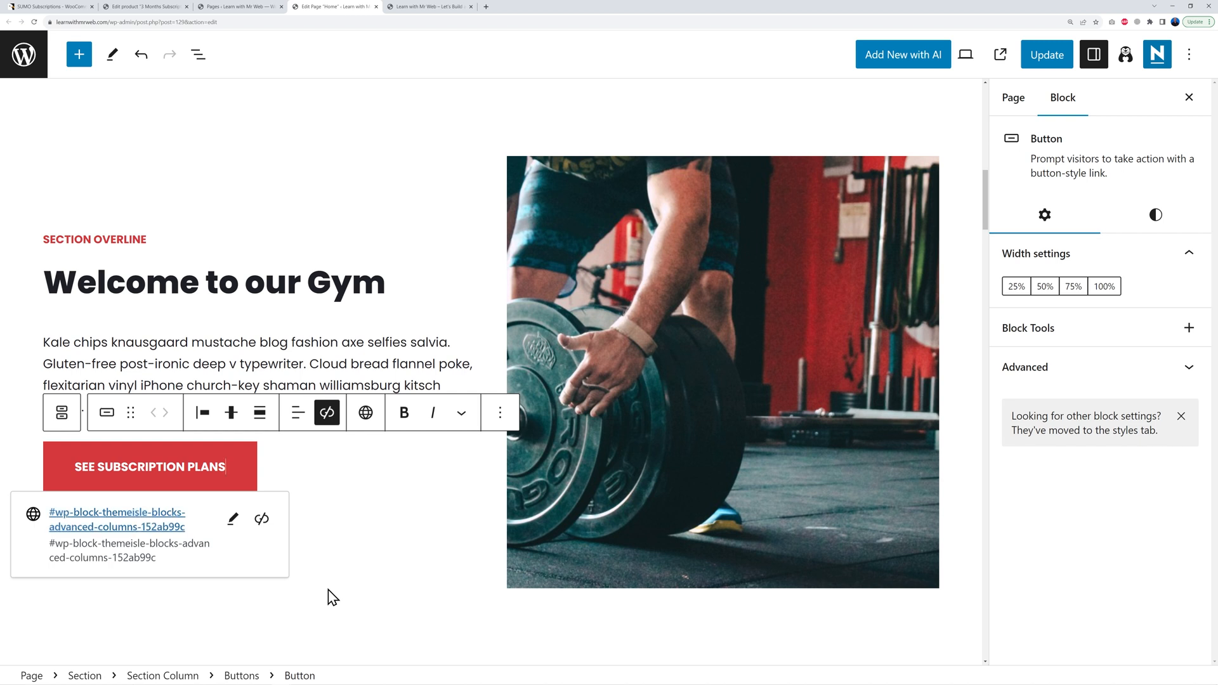
{"action": "left_click", "coordinate": [650, 372]}
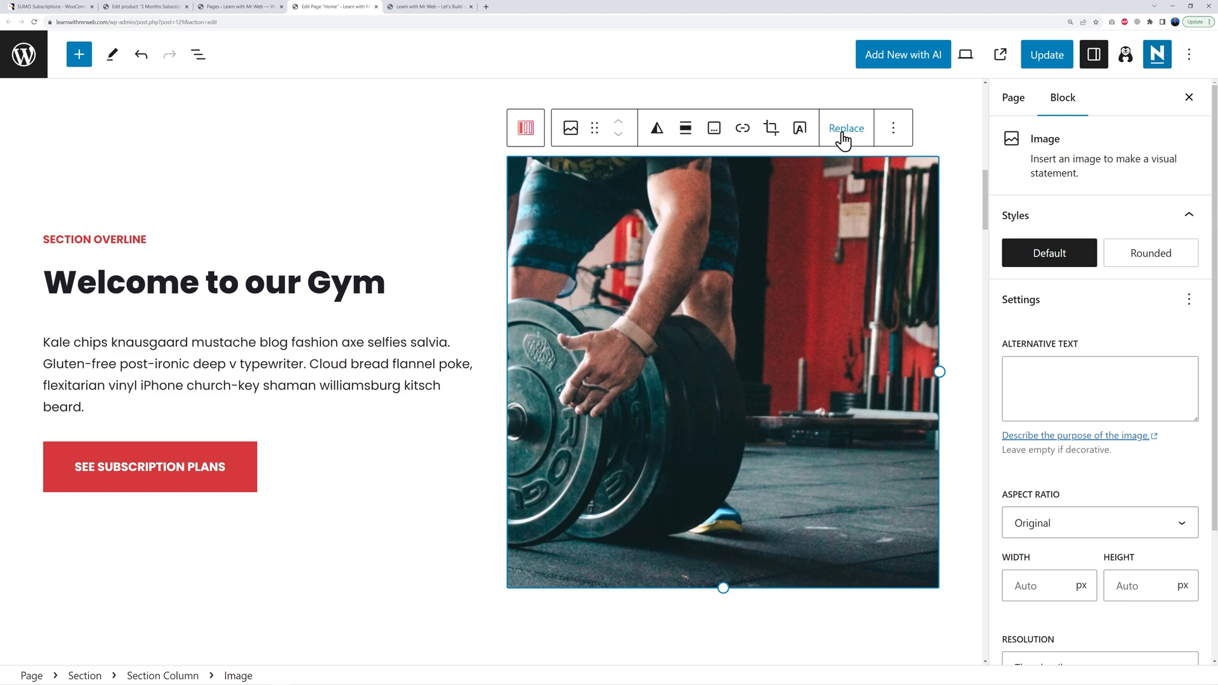
{"action": "scroll", "coordinate": [473, 437], "scroll_direction": "down", "scroll_amount": 8}
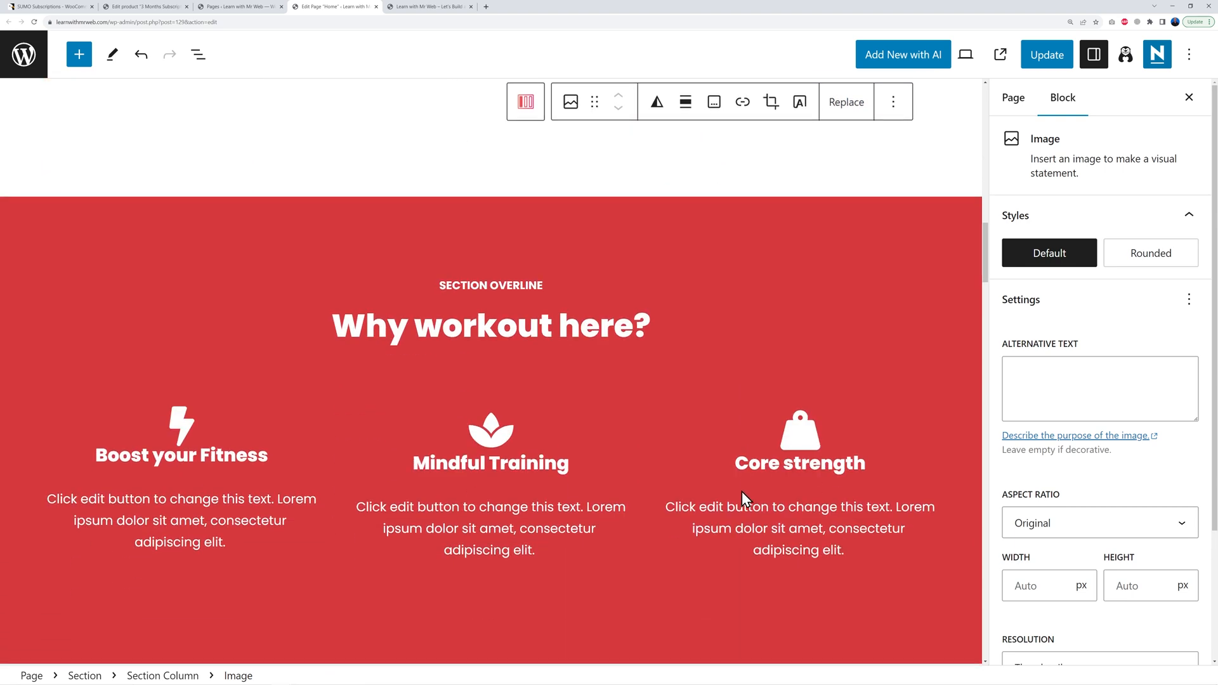
{"action": "scroll", "coordinate": [741, 491], "scroll_direction": "down", "scroll_amount": 2}
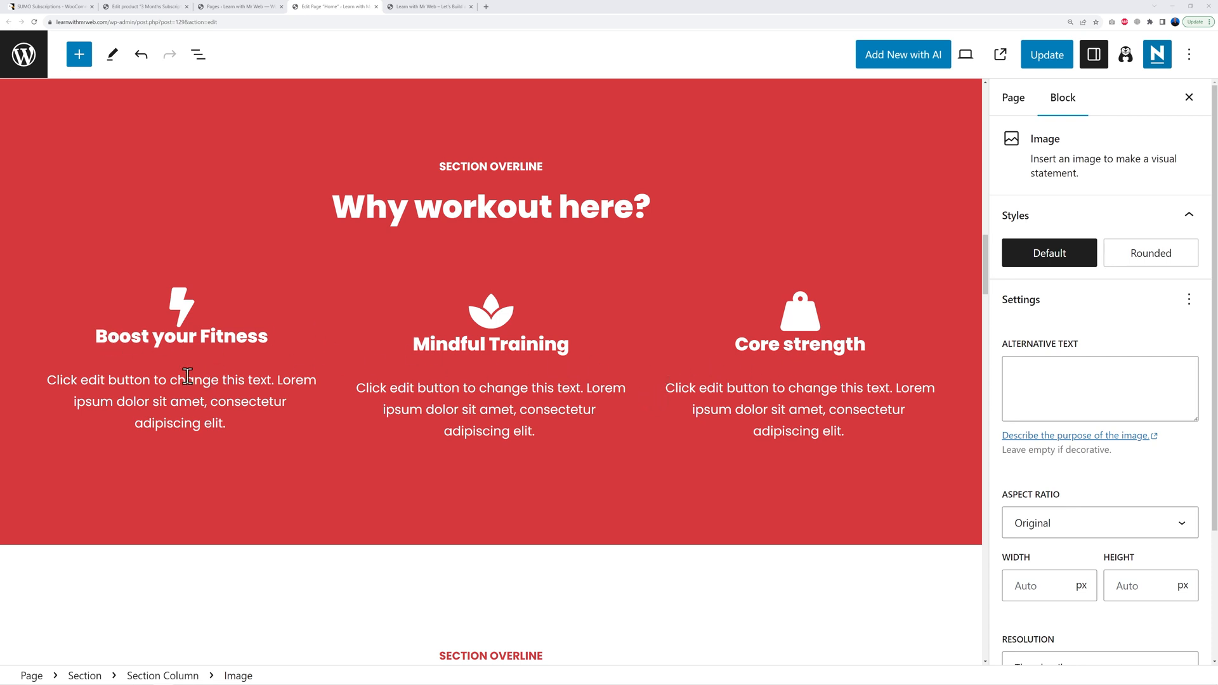
{"action": "left_click", "coordinate": [358, 209]}
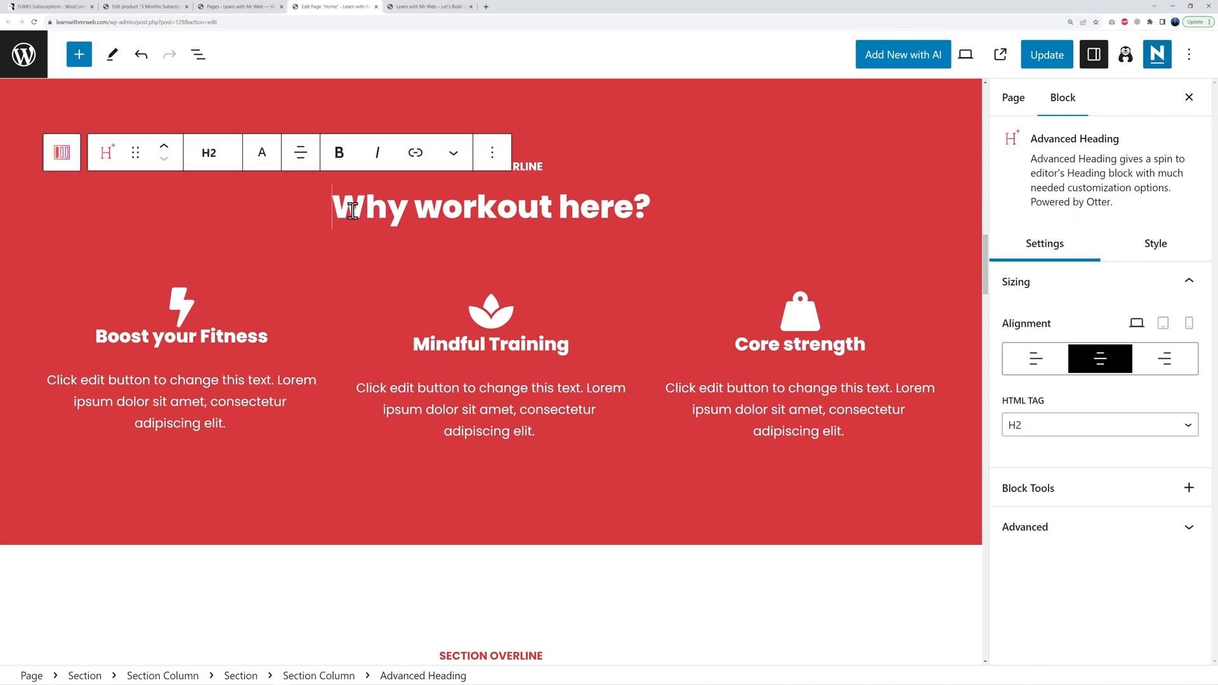
{"action": "left_click_drag", "start_coordinate": [331, 209], "coordinate": [626, 209]}
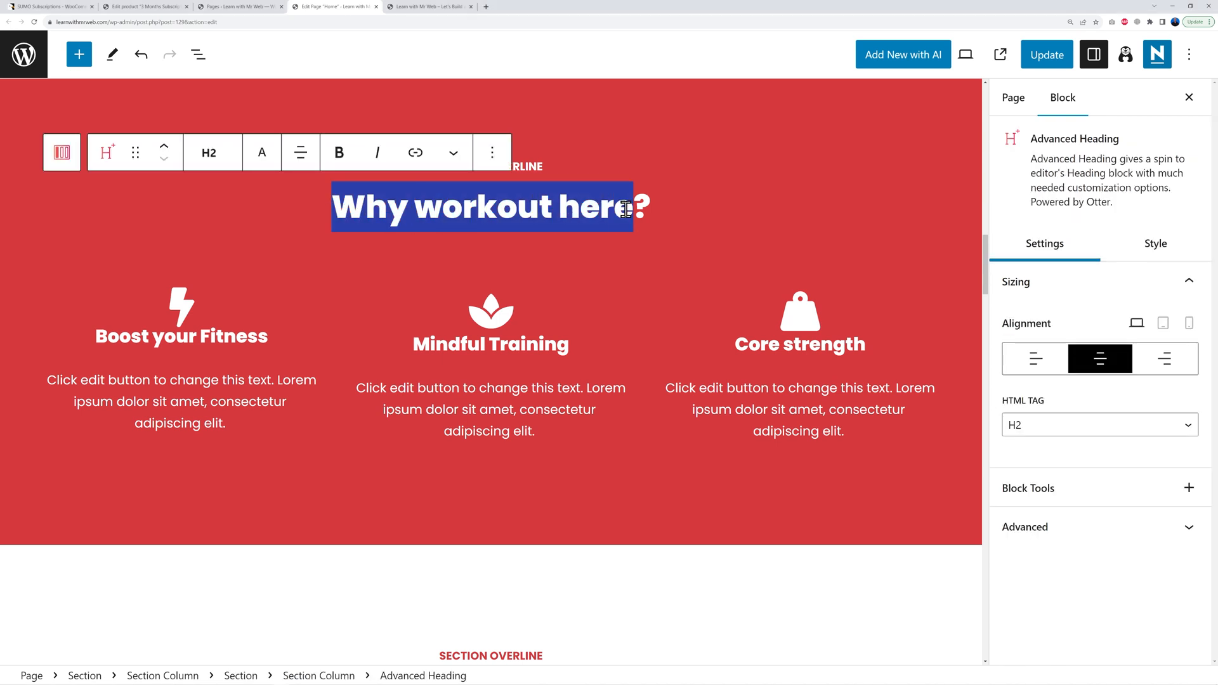
{"action": "left_click", "coordinate": [553, 210]}
{"action": "left_click", "coordinate": [105, 380]}
{"action": "left_click_drag", "start_coordinate": [43, 379], "coordinate": [229, 423]}
{"action": "left_click", "coordinate": [228, 423]}
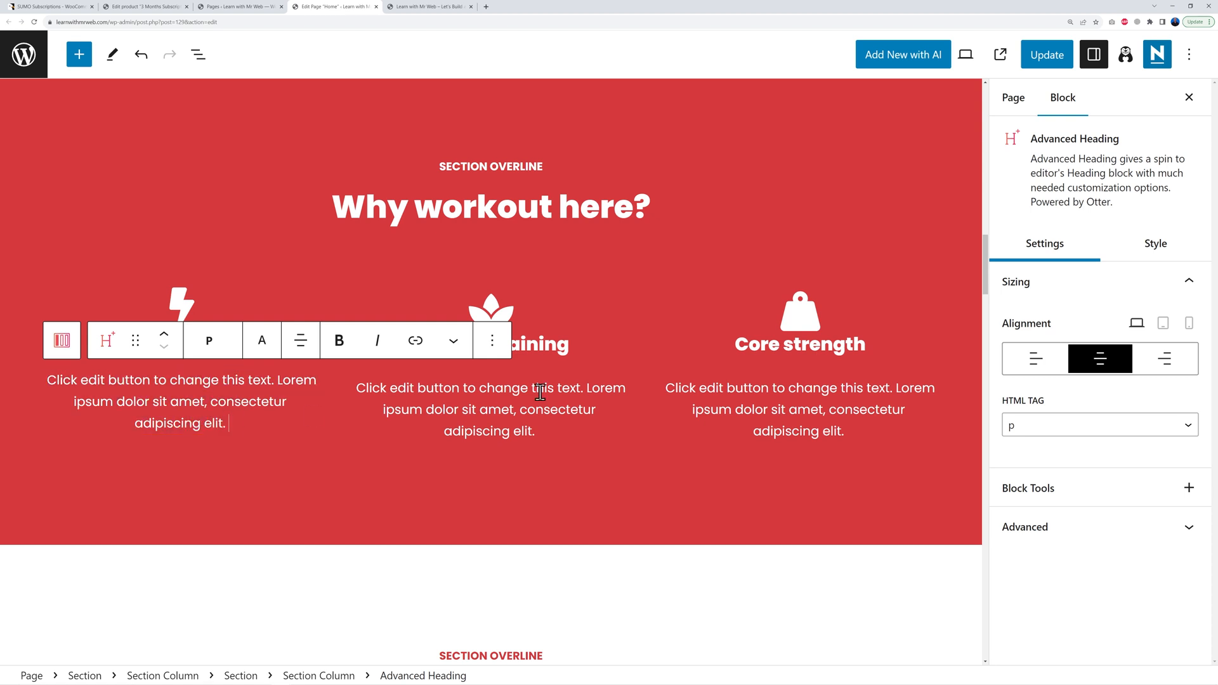
{"action": "left_click", "coordinate": [569, 336]}
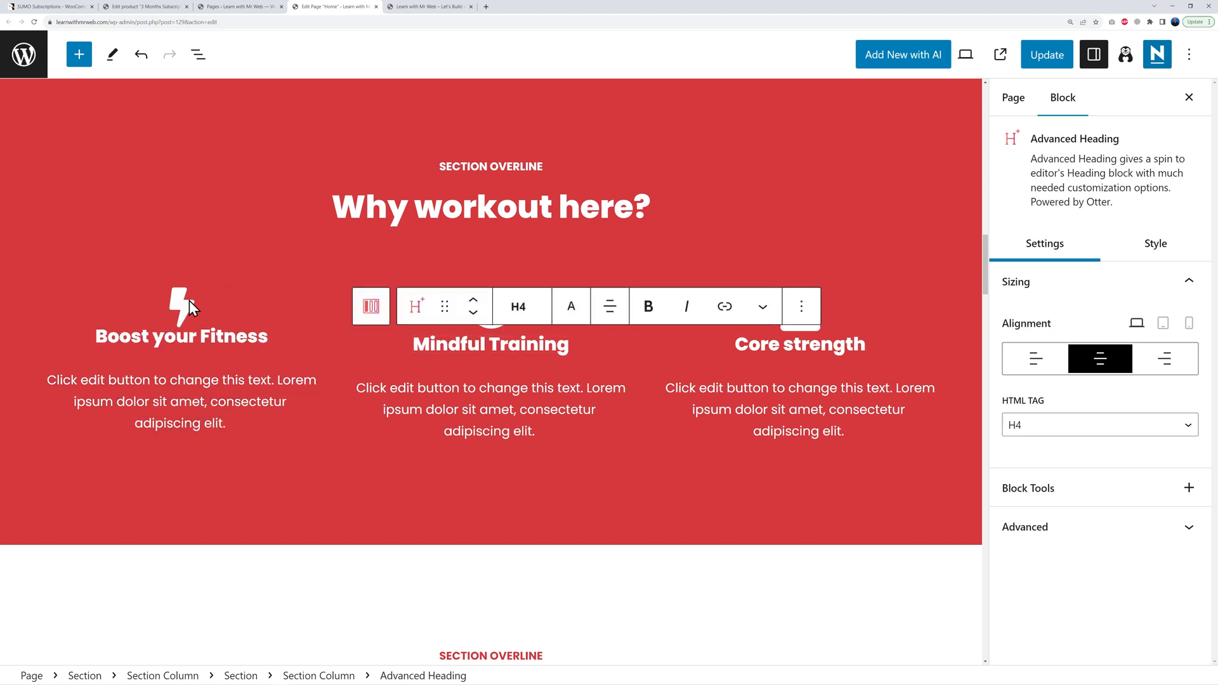
{"action": "left_click", "coordinate": [515, 388]}
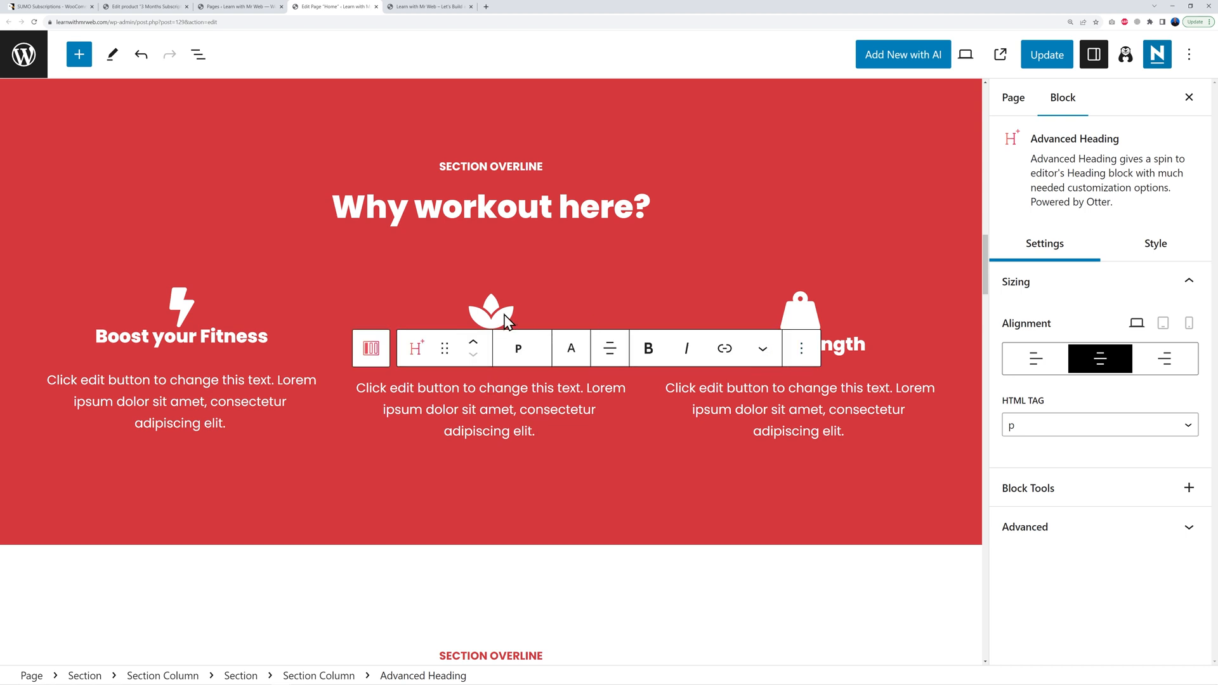
{"action": "left_click", "coordinate": [846, 341]}
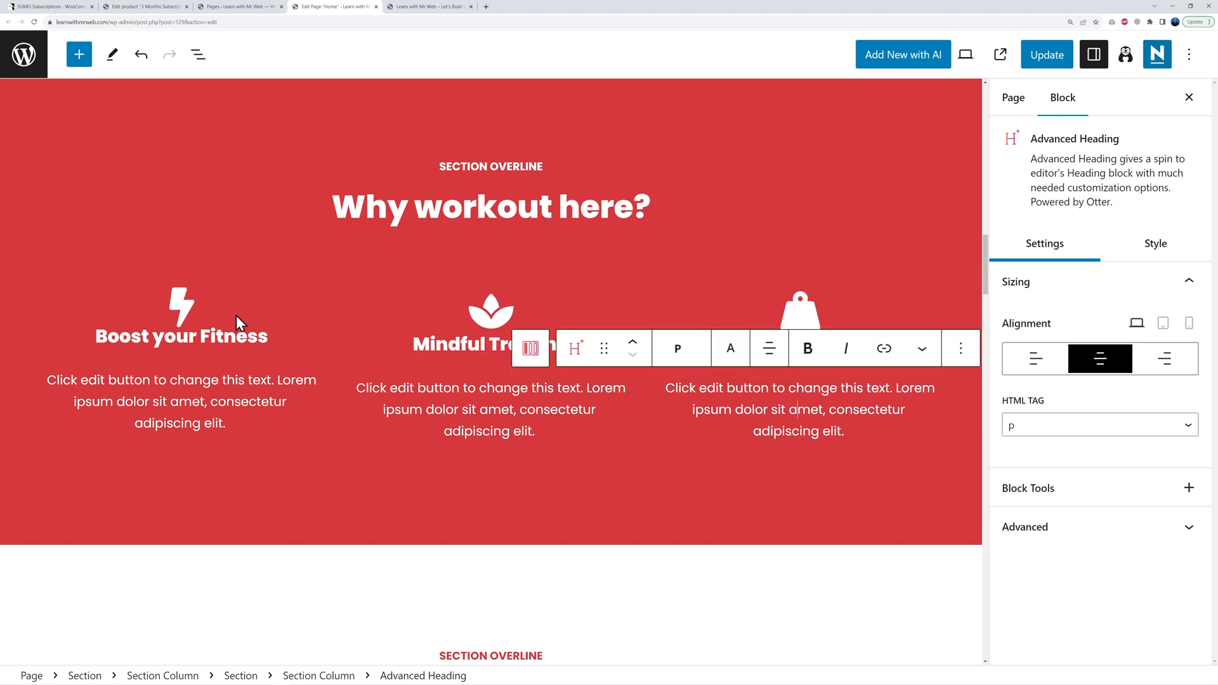
{"action": "left_click", "coordinate": [181, 311]}
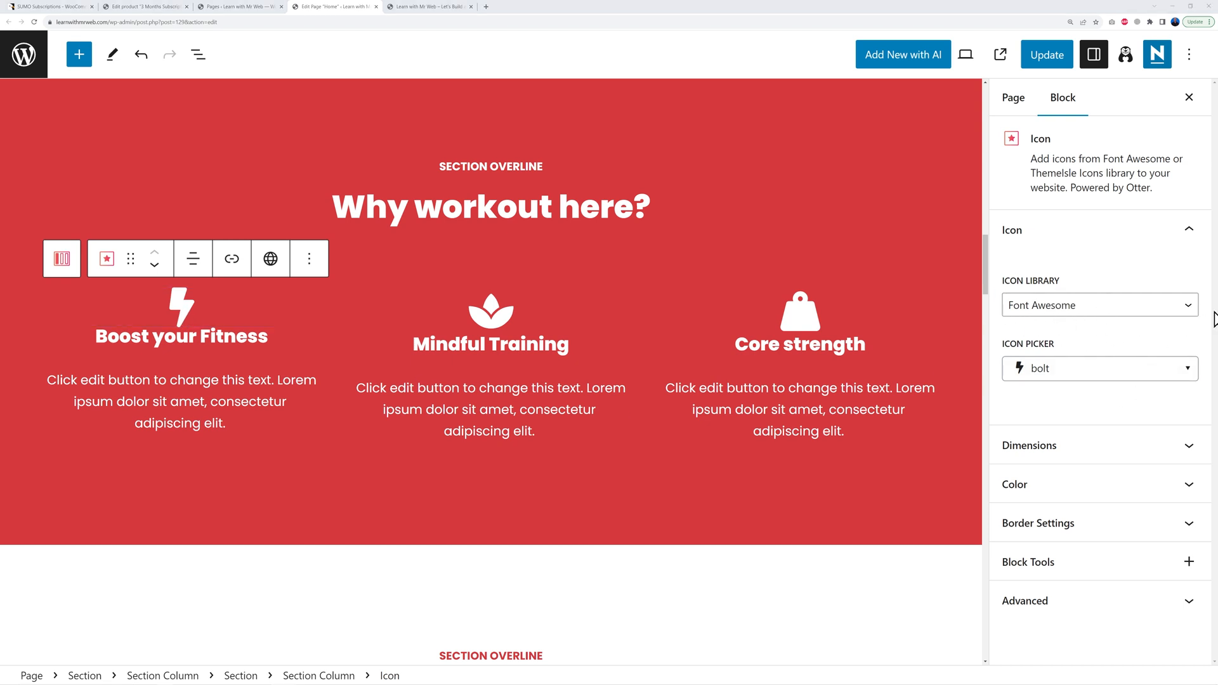
Step: Browse the Themeisle Icons library for the first feature's icon
{"action": "left_click", "coordinate": [1187, 311]}
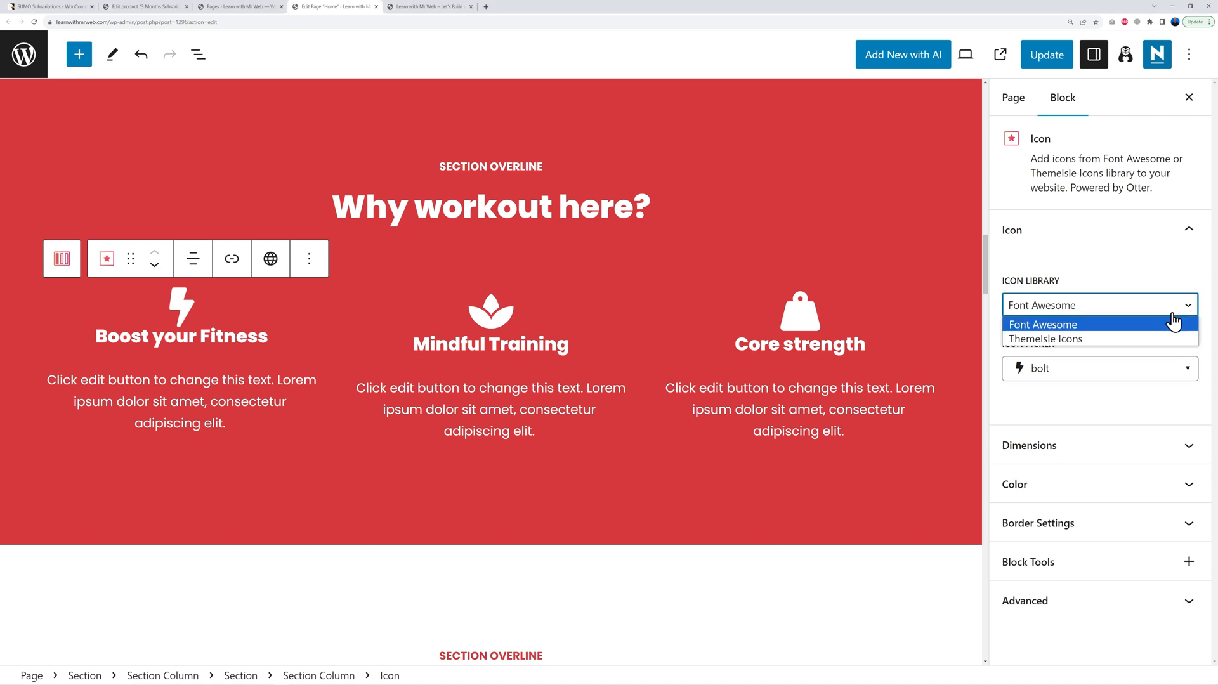
{"action": "left_click", "coordinate": [1072, 343]}
{"action": "left_click", "coordinate": [1185, 375]}
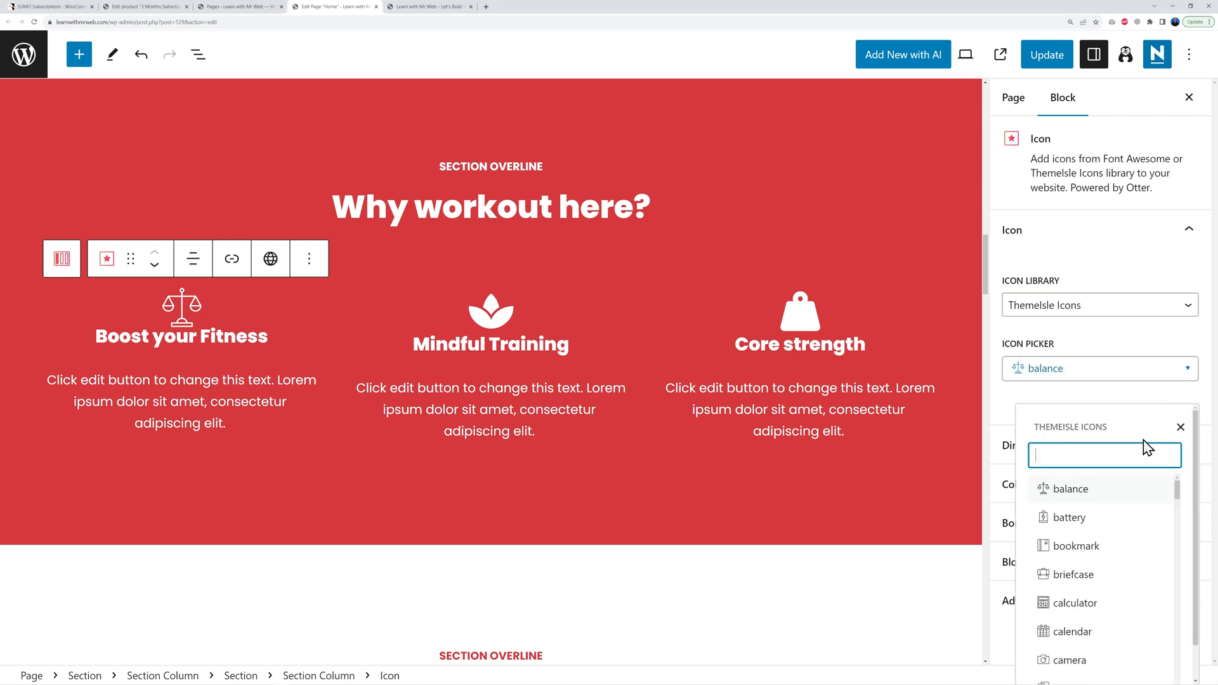
{"action": "scroll", "coordinate": [1114, 570], "scroll_direction": "down", "scroll_amount": 5}
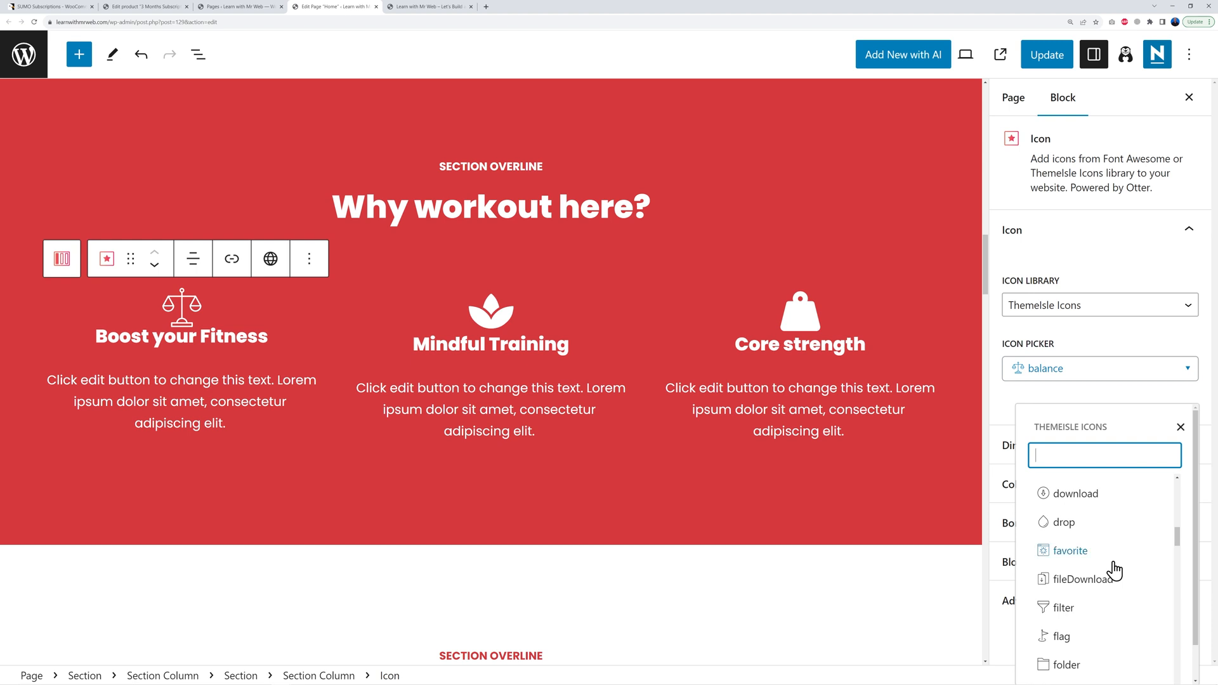
{"action": "scroll", "coordinate": [1114, 570], "scroll_direction": "down", "scroll_amount": 6}
{"action": "scroll", "coordinate": [1113, 568], "scroll_direction": "up", "scroll_amount": 12}
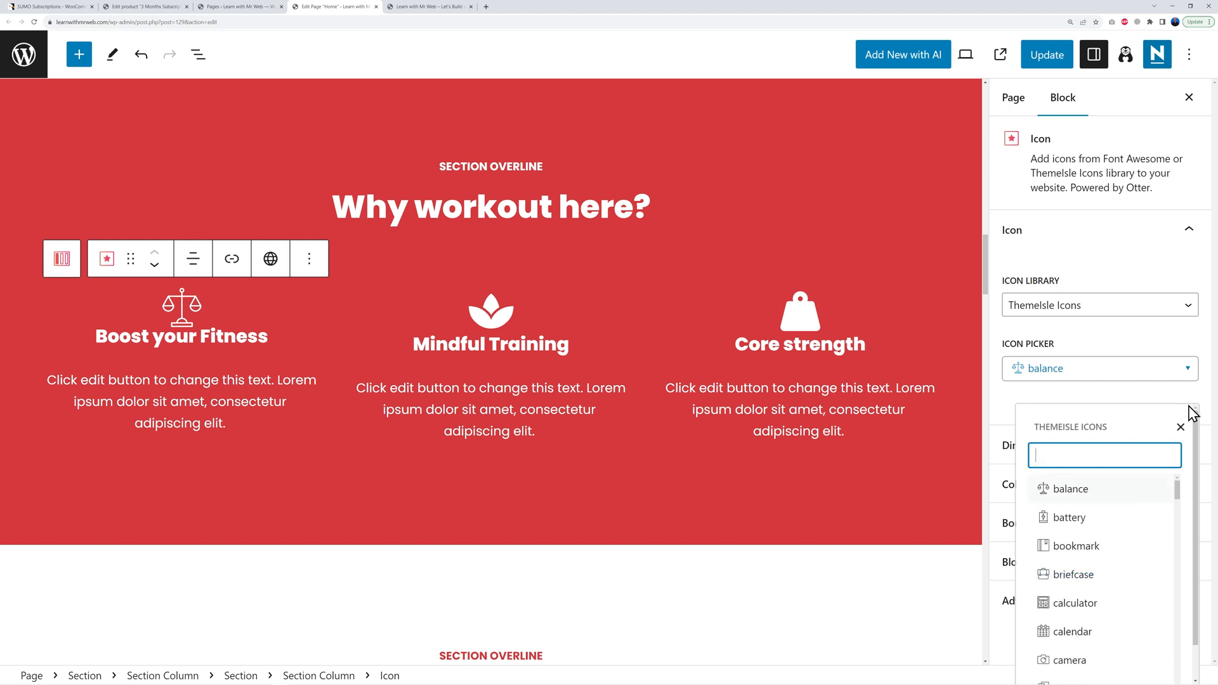
{"action": "left_click", "coordinate": [1181, 428]}
Step: Switch back to Font Awesome, search 'weig' and pick the balance-scale-right icon
{"action": "left_click", "coordinate": [1179, 316]}
{"action": "left_click", "coordinate": [1129, 310]}
{"action": "left_click", "coordinate": [1125, 309]}
{"action": "left_click", "coordinate": [1109, 325]}
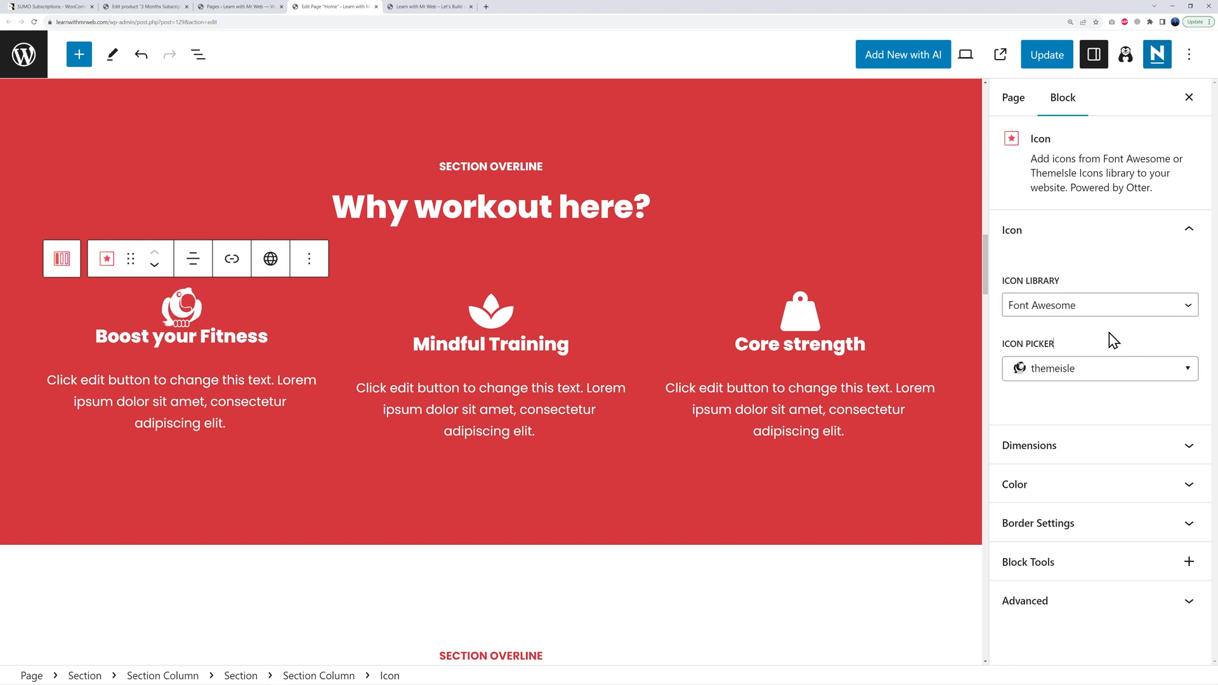
{"action": "left_click", "coordinate": [1175, 371]}
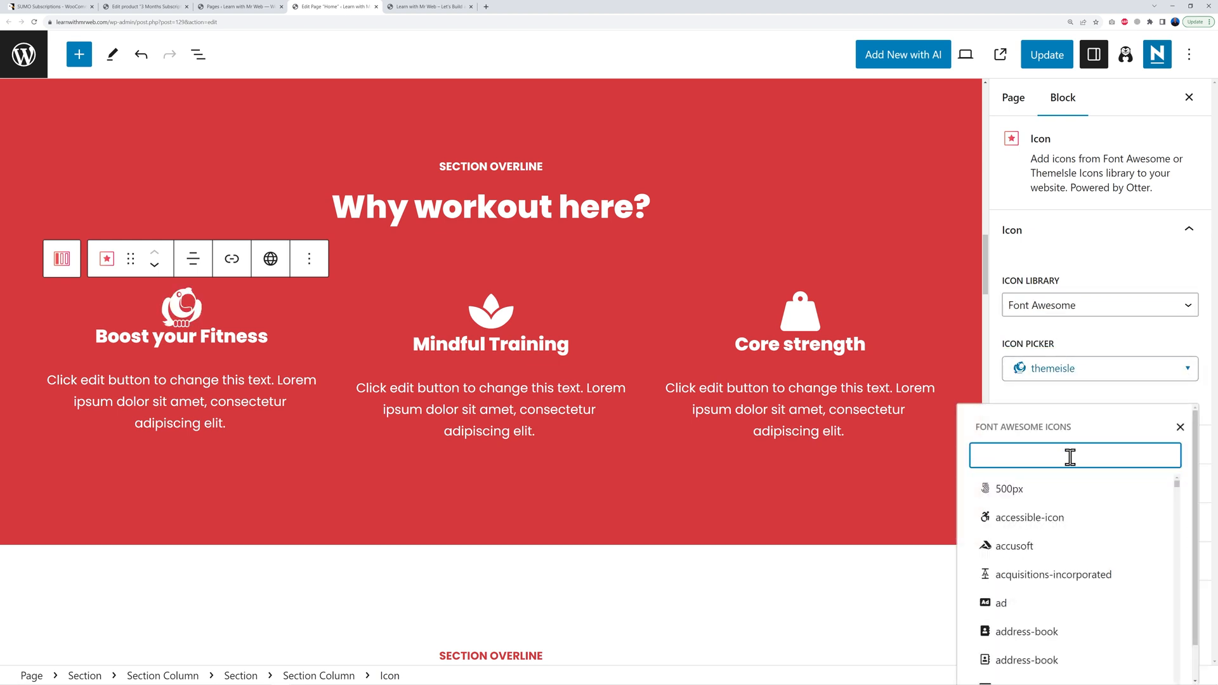
{"action": "type", "text": "weight"}
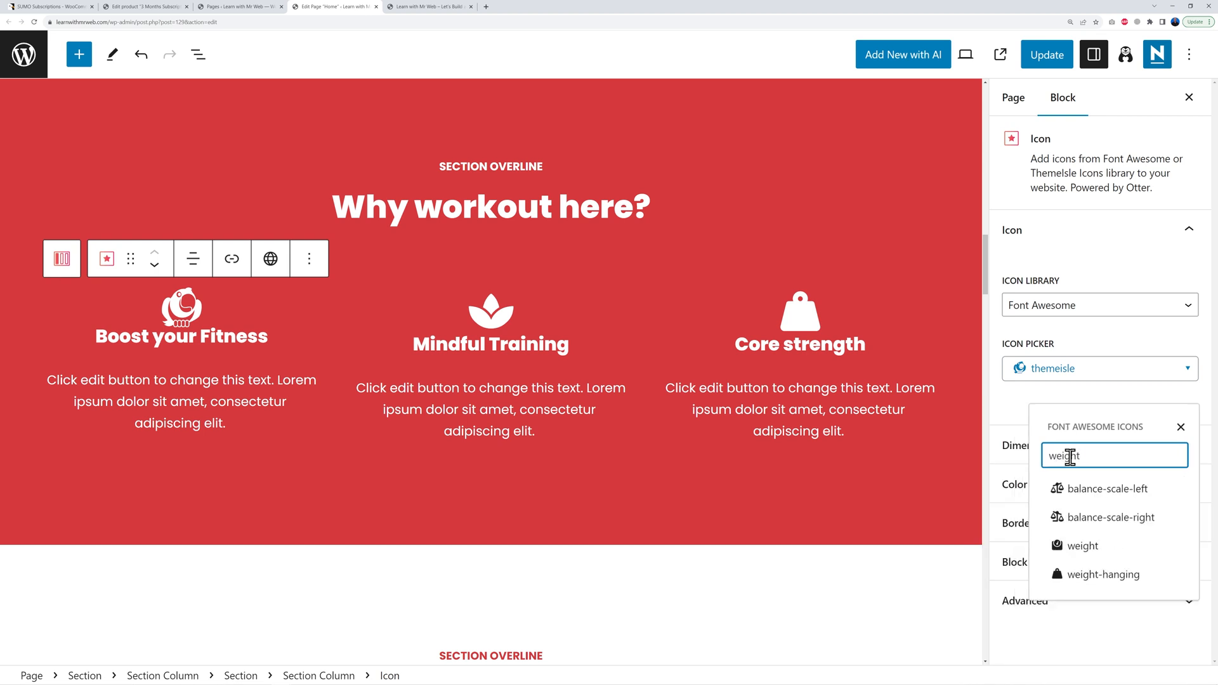
{"action": "left_click", "coordinate": [1098, 518]}
Step: Rename the Boost your Fitness heading to Loose Weight
{"action": "left_click", "coordinate": [243, 352]}
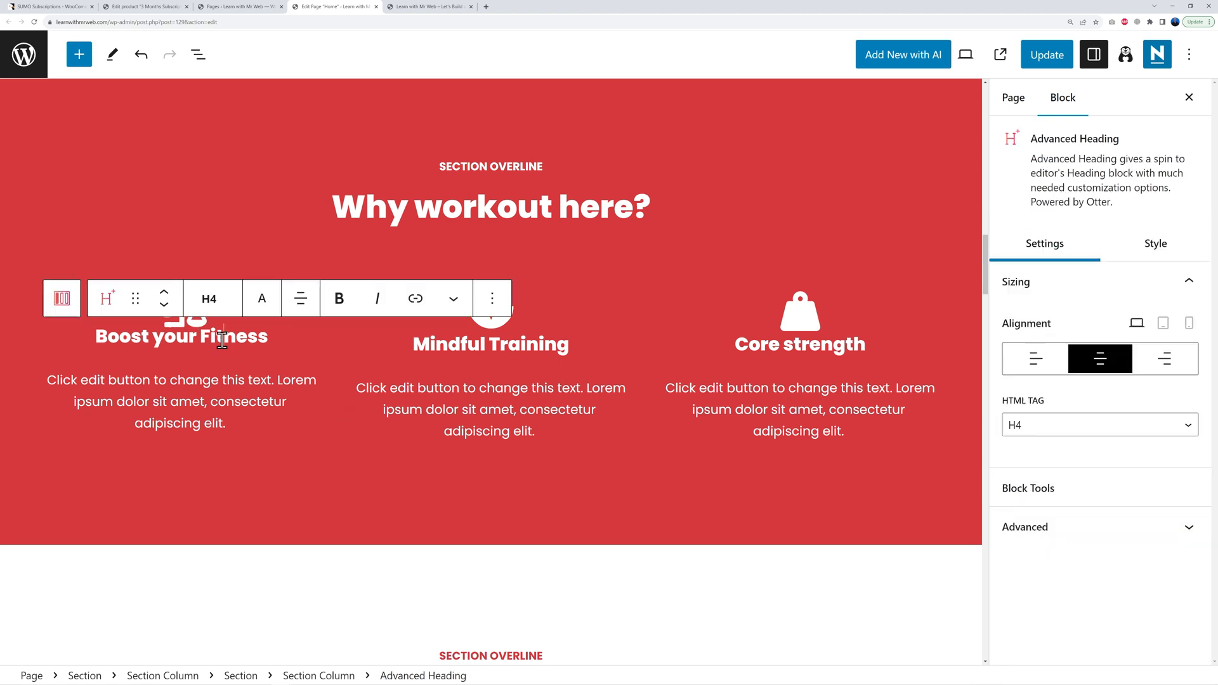
{"action": "triple_click", "coordinate": [234, 345]}
{"action": "type", "text": "Loose Weight"}
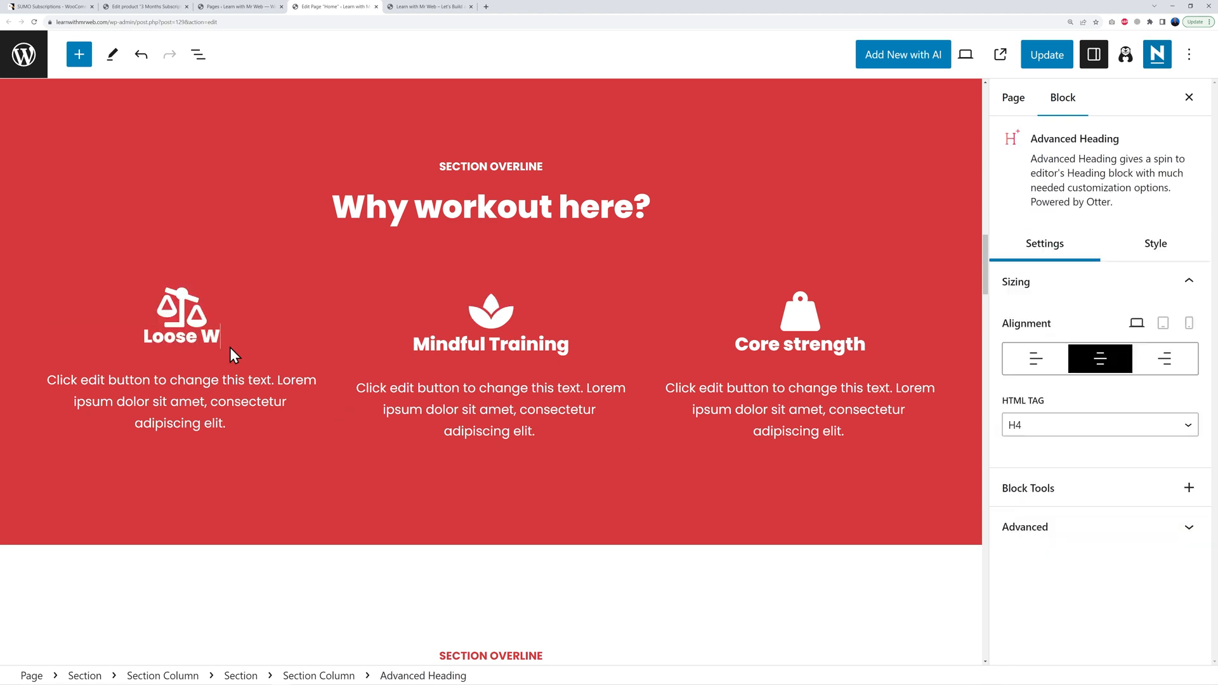
Step: Select the Mindful Training heading, its paragraph and the third feature column
{"action": "left_click", "coordinate": [514, 346]}
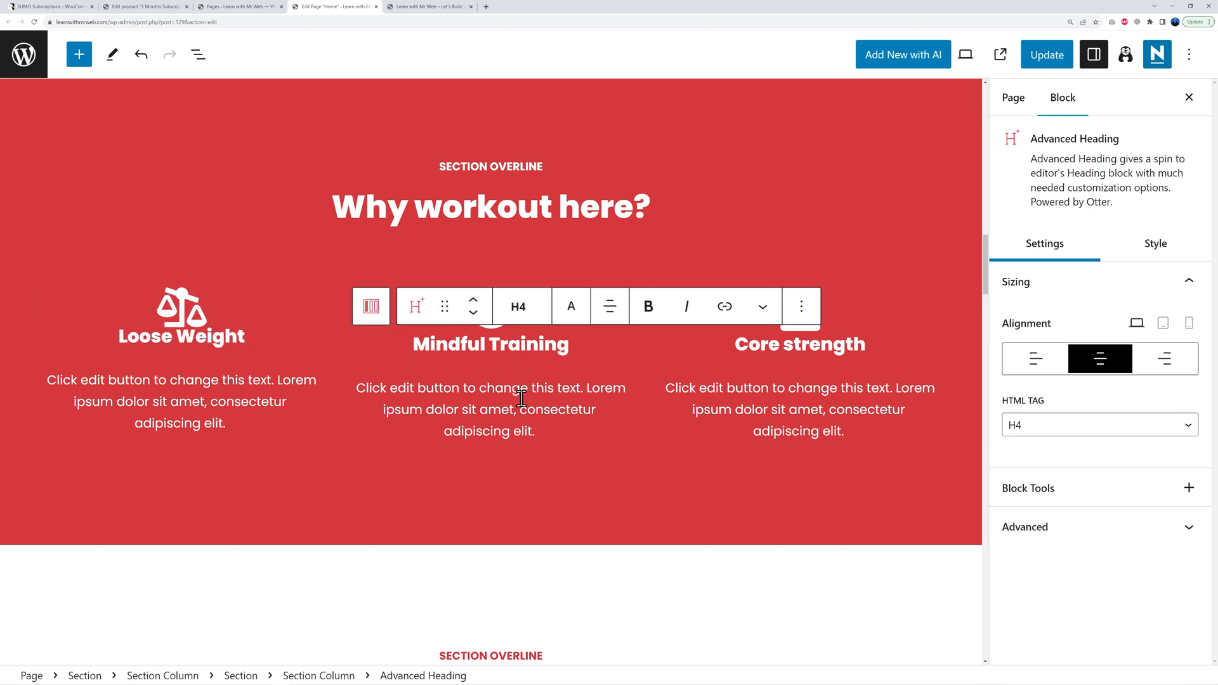
{"action": "left_click", "coordinate": [553, 388]}
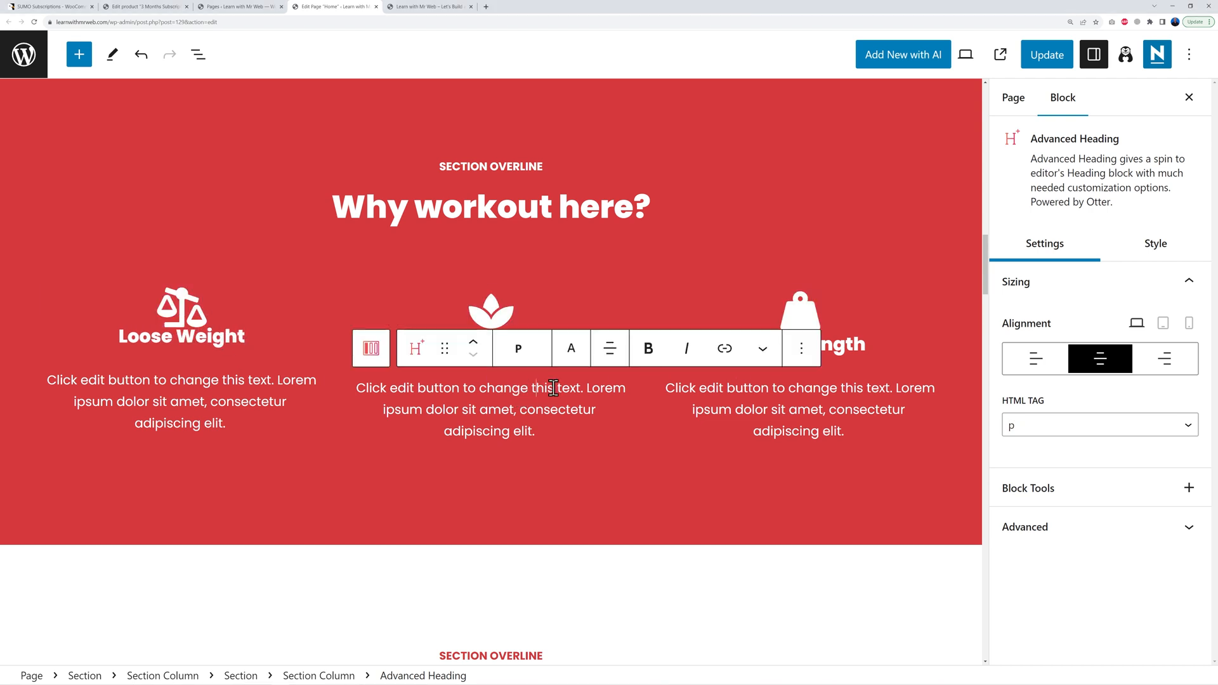
{"action": "left_click", "coordinate": [790, 469]}
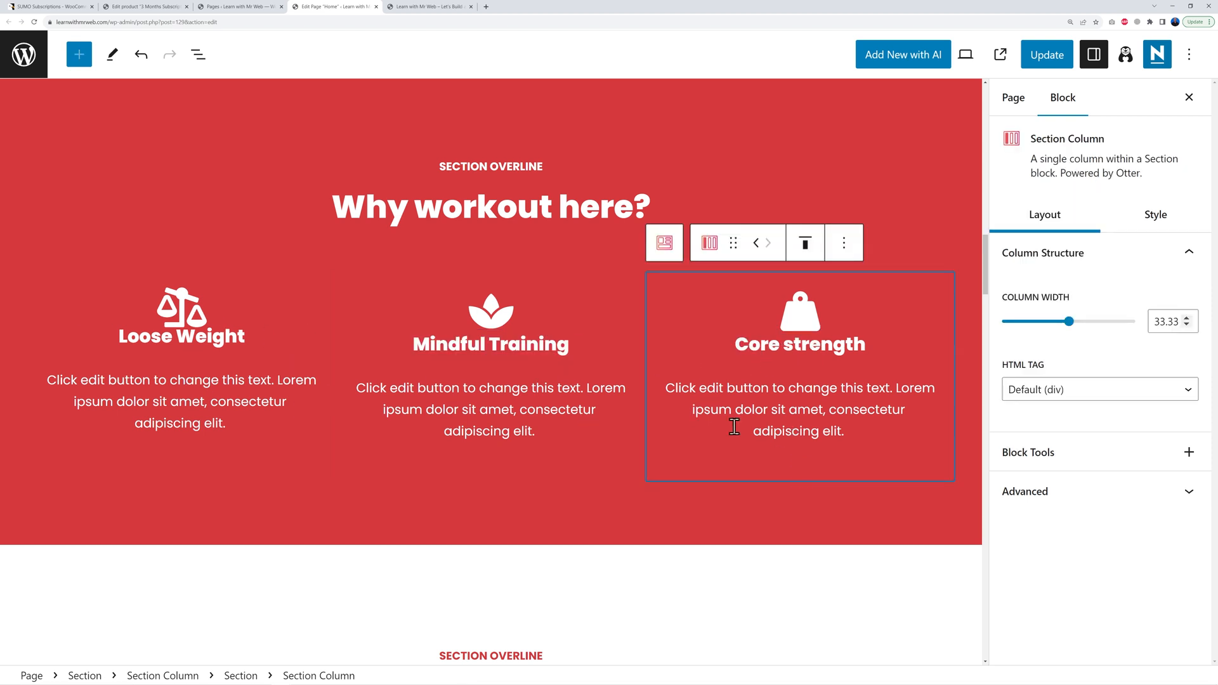
{"action": "scroll", "coordinate": [861, 419], "scroll_direction": "down", "scroll_amount": 8}
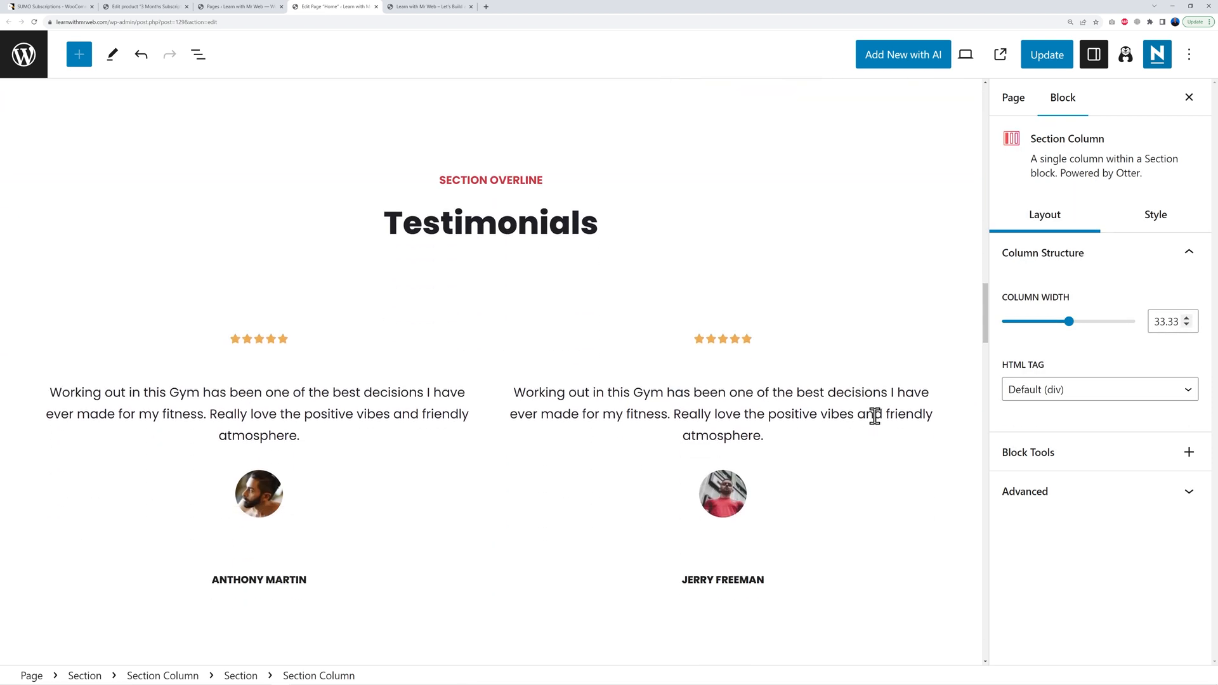
{"action": "scroll", "coordinate": [874, 415], "scroll_direction": "down", "scroll_amount": 1}
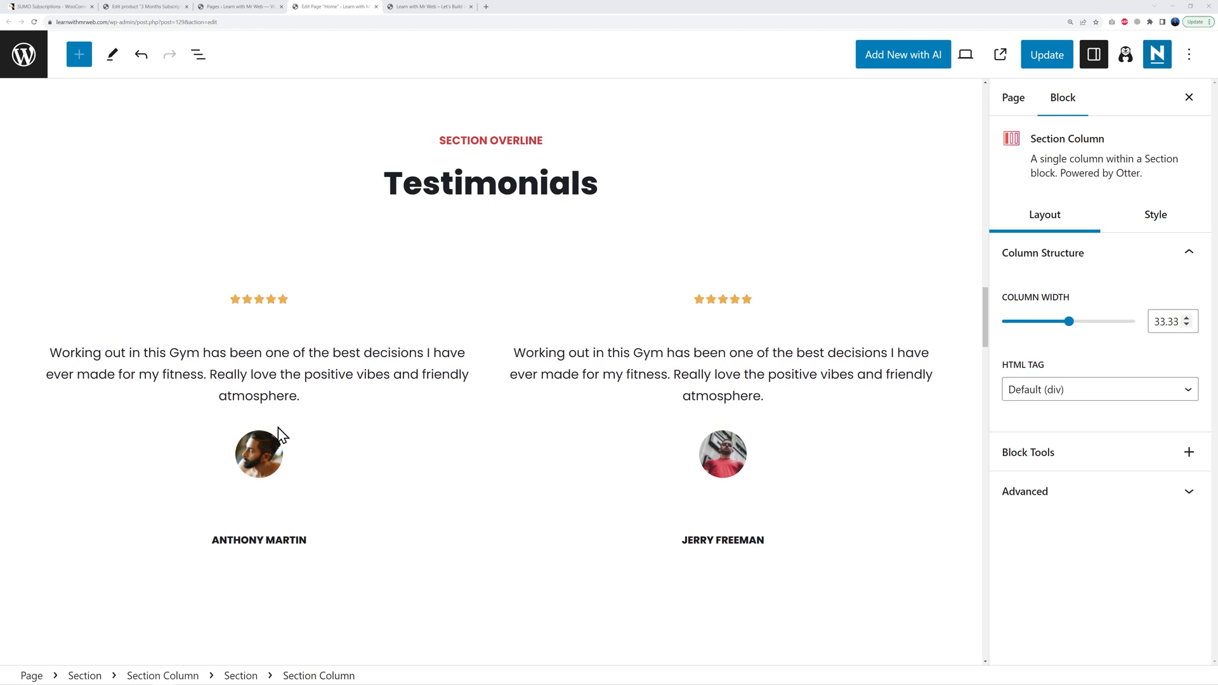
{"action": "left_click", "coordinate": [283, 300]}
{"action": "left_click", "coordinate": [270, 300]}
{"action": "left_click", "coordinate": [258, 301]}
{"action": "left_click", "coordinate": [247, 301]}
{"action": "left_click", "coordinate": [235, 301]}
{"action": "left_click", "coordinate": [246, 302]}
{"action": "left_click", "coordinate": [259, 302]}
{"action": "left_click", "coordinate": [271, 302]}
{"action": "left_click", "coordinate": [286, 317]}
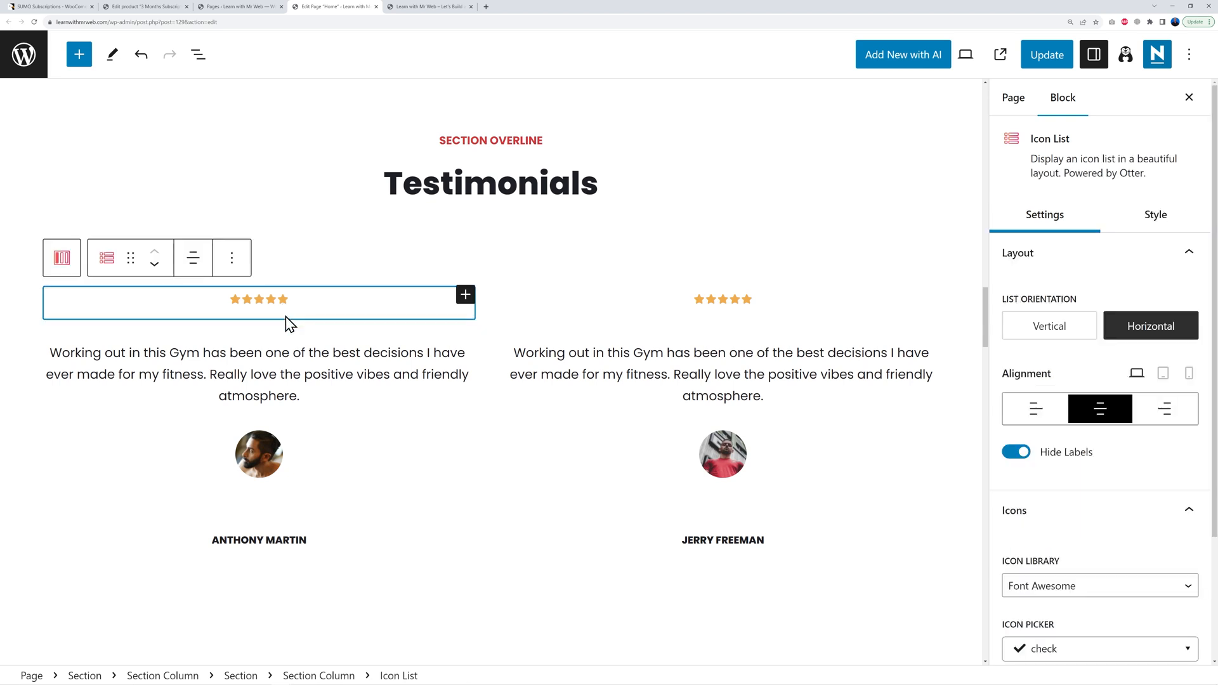
{"action": "left_click", "coordinate": [272, 354]}
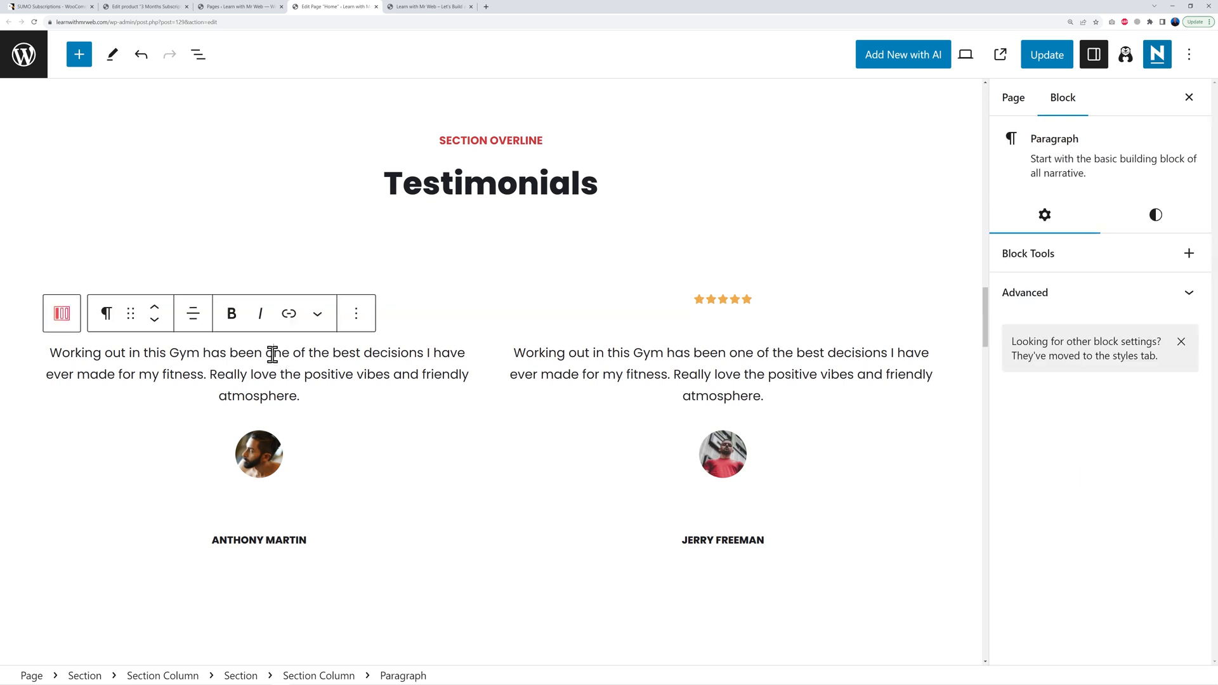
{"action": "left_click", "coordinate": [279, 374]}
{"action": "left_click_drag", "start_coordinate": [49, 353], "coordinate": [328, 393]}
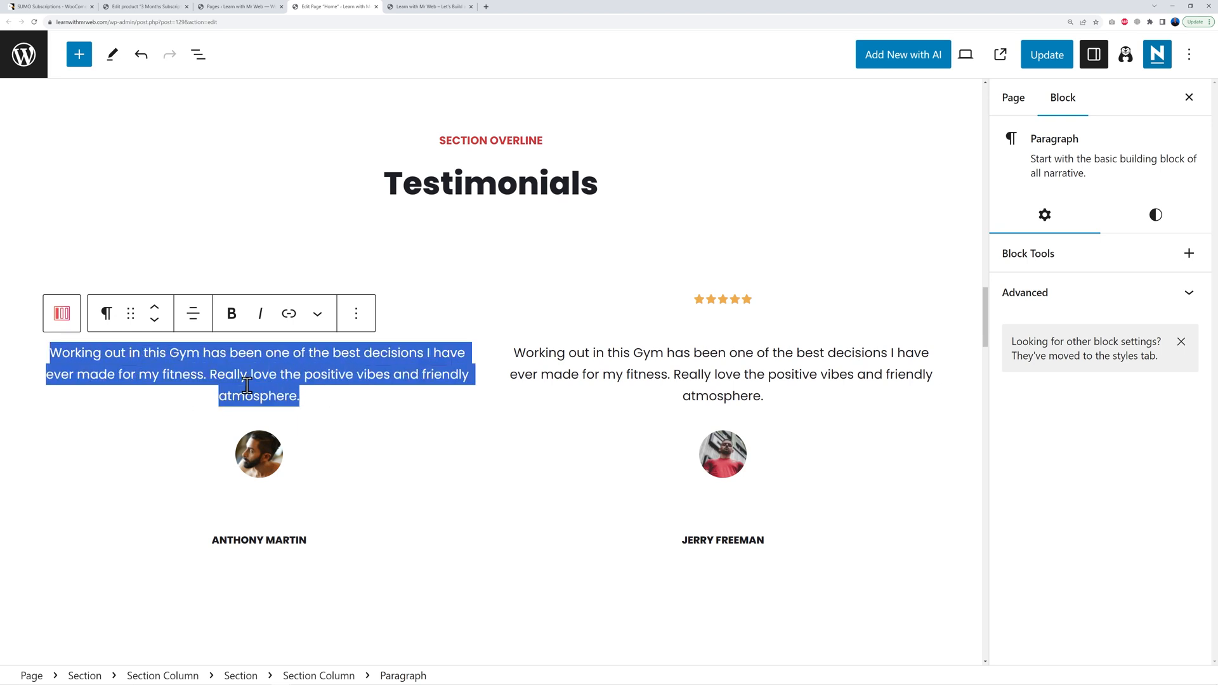
{"action": "left_click", "coordinate": [270, 473]}
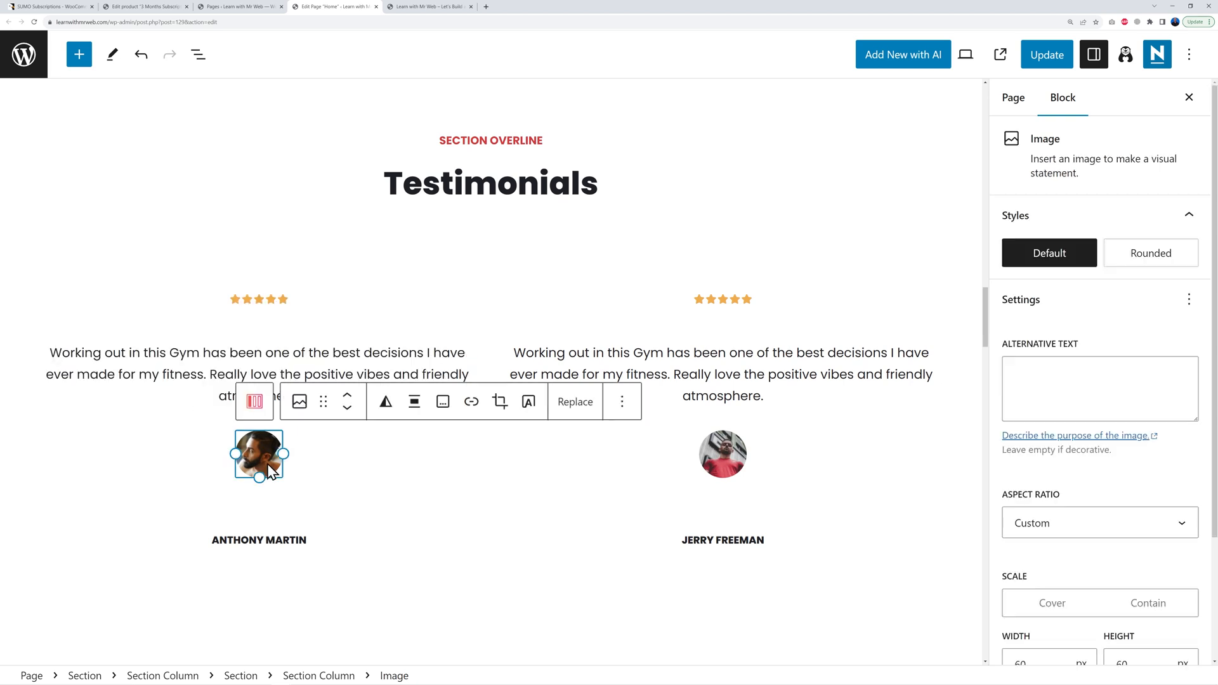
{"action": "left_click", "coordinate": [274, 543]}
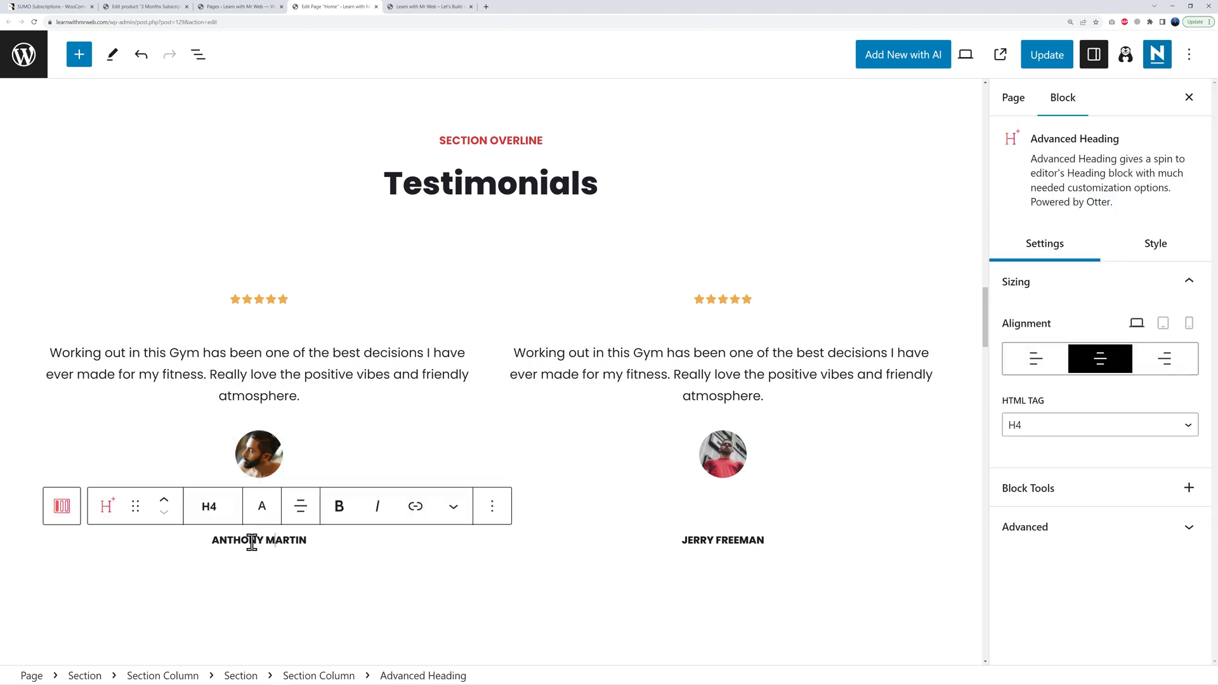
{"action": "left_click", "coordinate": [309, 355]}
{"action": "left_click", "coordinate": [488, 327]}
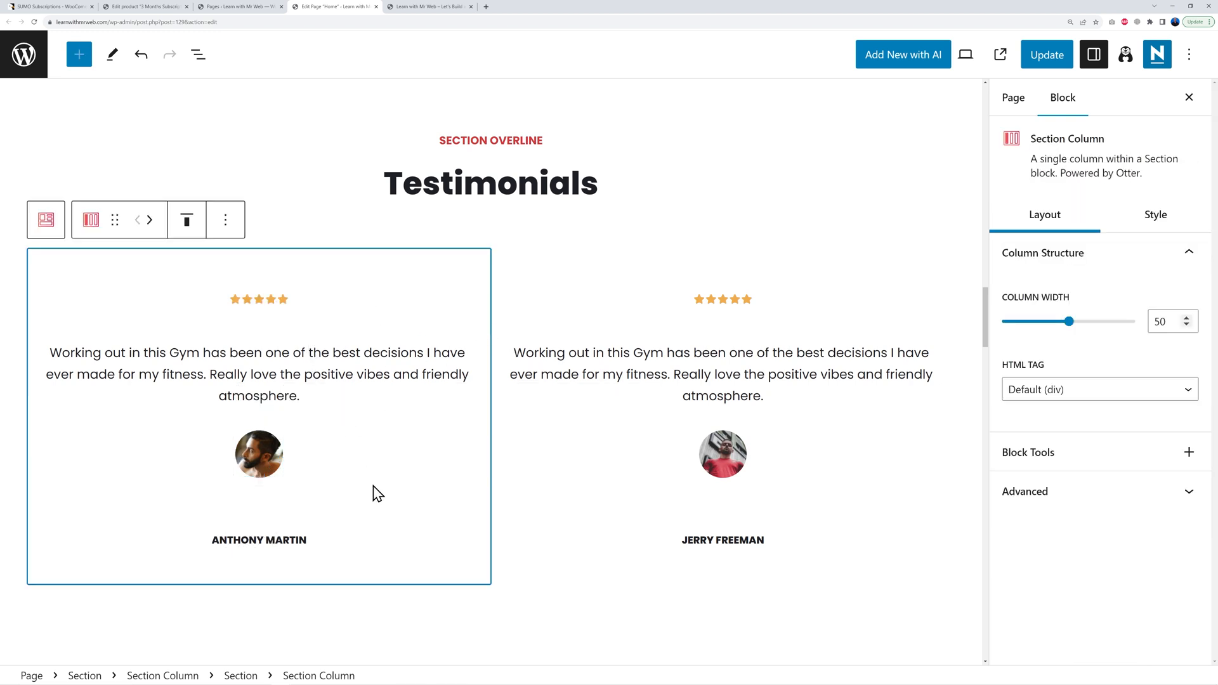
{"action": "left_click", "coordinate": [271, 301]}
{"action": "left_click", "coordinate": [258, 300]}
{"action": "left_click", "coordinate": [261, 354]}
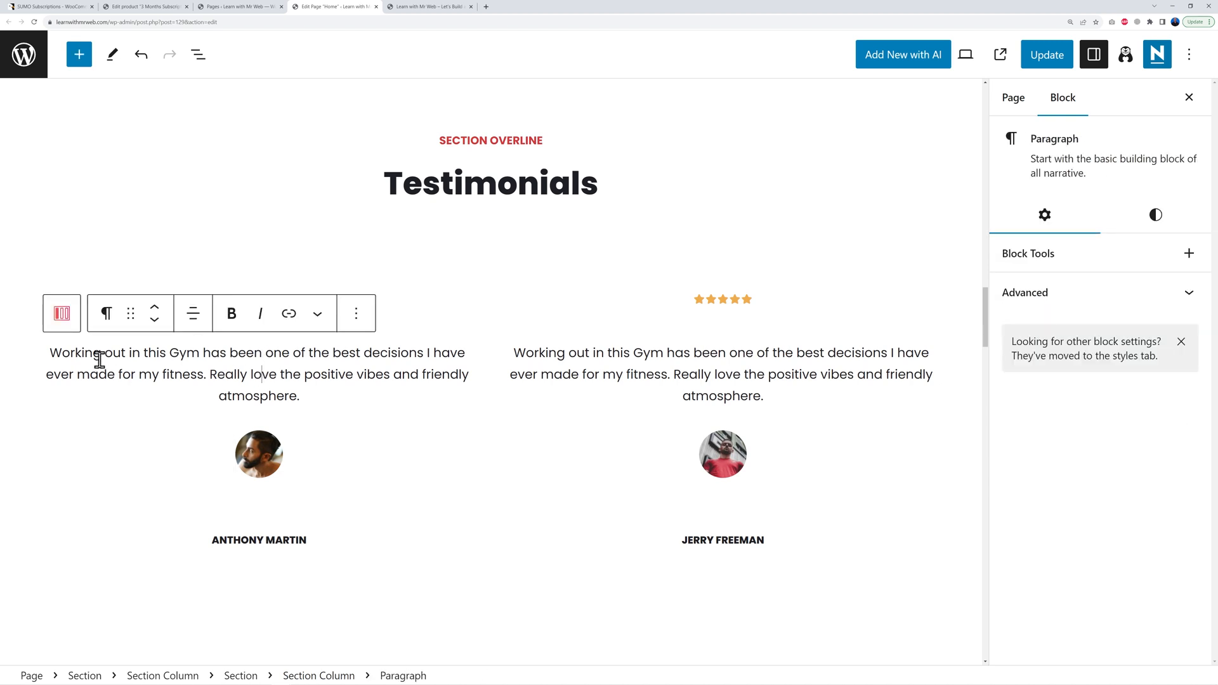
{"action": "left_click_drag", "start_coordinate": [49, 353], "coordinate": [314, 397]}
{"action": "left_click", "coordinate": [314, 397]}
Step: Replace the 'Our classes' heading with the pasted 'Our Subscription Plans'
{"action": "scroll", "coordinate": [511, 443], "scroll_direction": "down", "scroll_amount": 7}
{"action": "scroll", "coordinate": [913, 456], "scroll_direction": "down", "scroll_amount": 3}
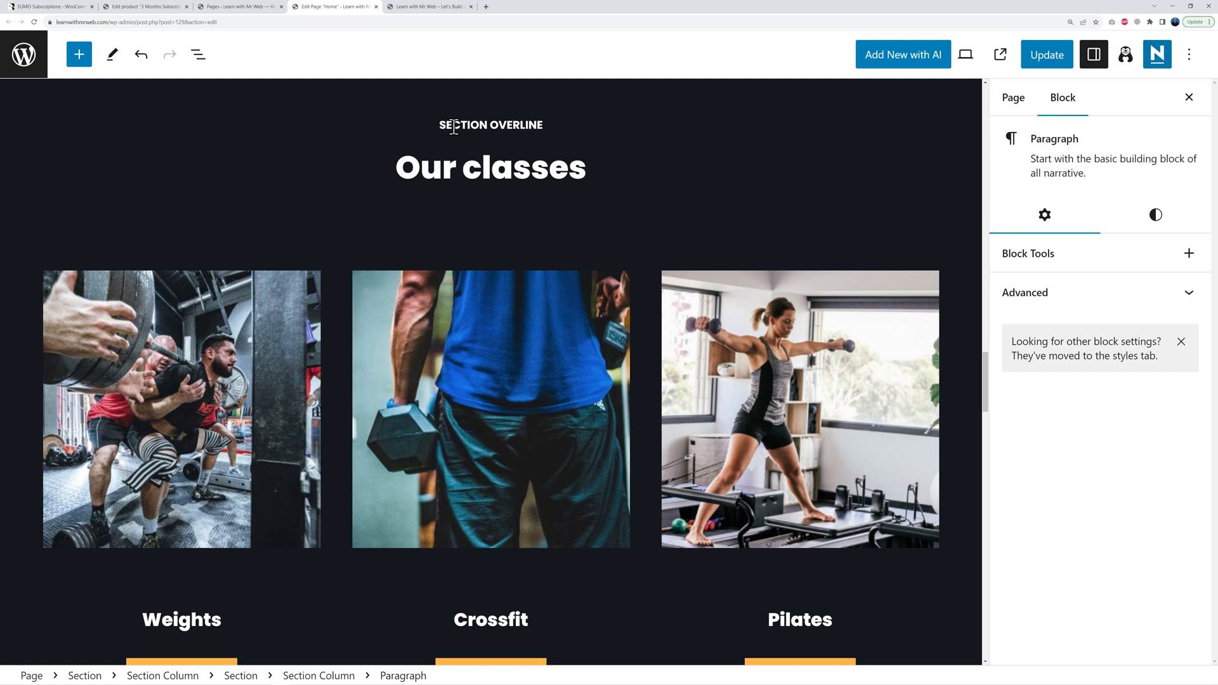
{"action": "left_click_drag", "start_coordinate": [400, 169], "coordinate": [615, 179]}
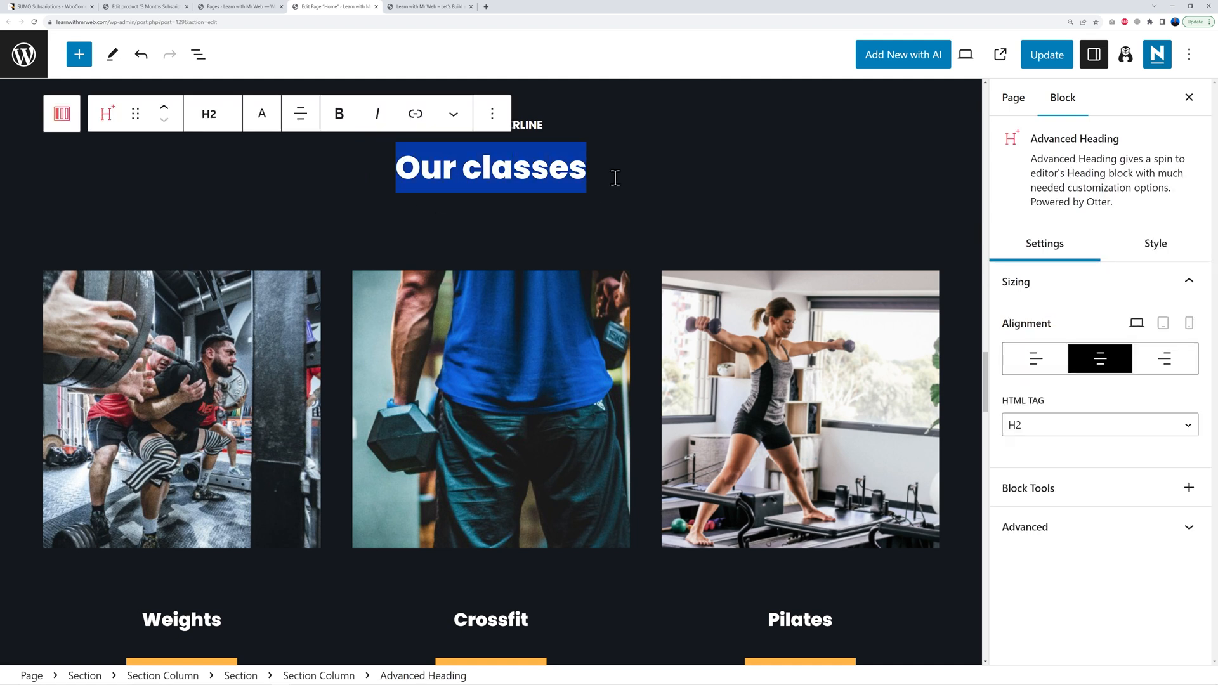
{"action": "type", "text": "Our Subscription Plans"}
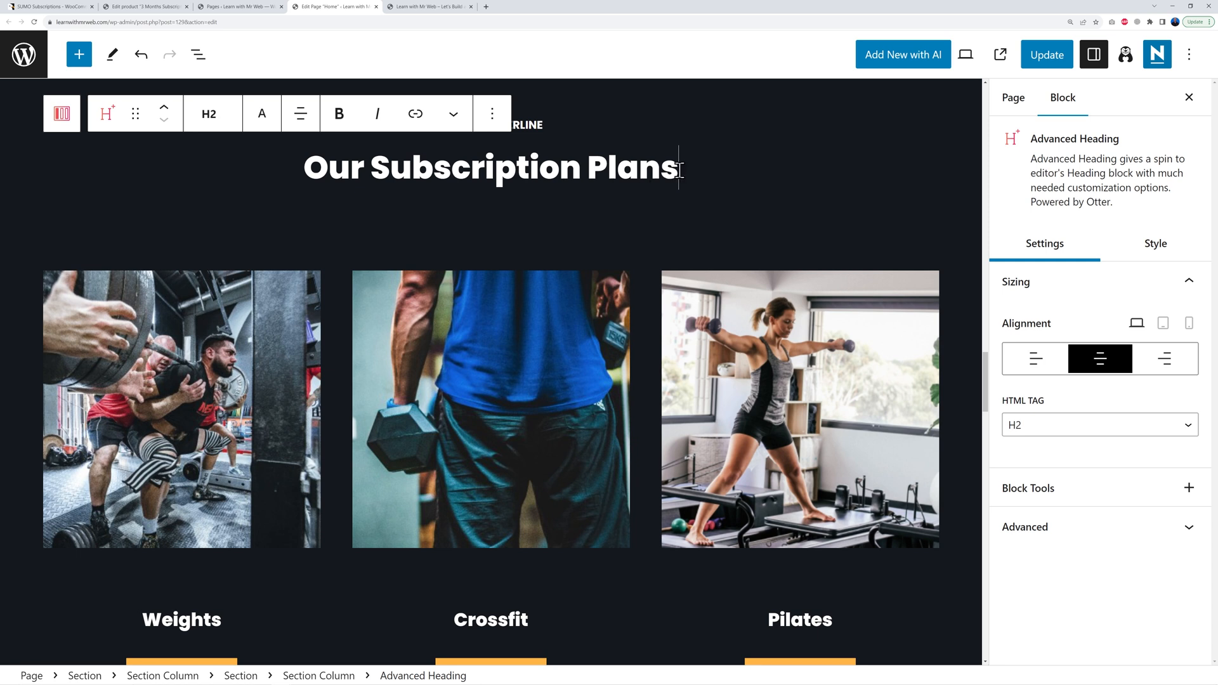
Step: Change the SECTION OVERLINE text above the heading to PRICING
{"action": "triple_click", "coordinate": [524, 125]}
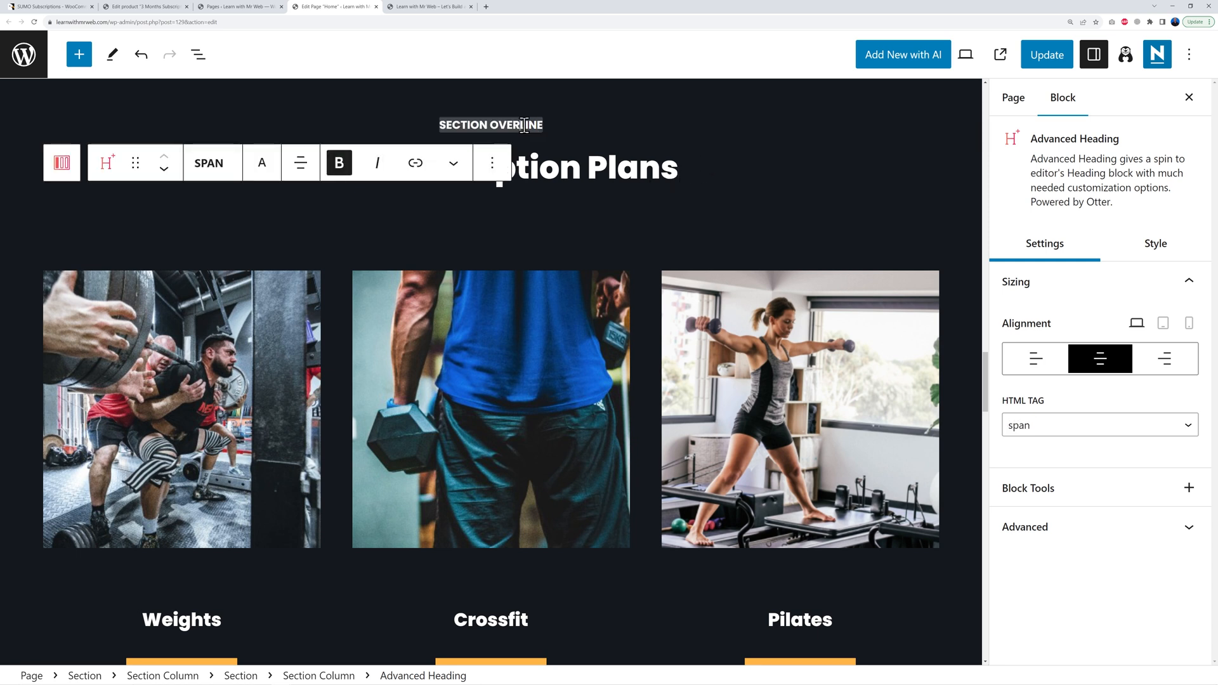
{"action": "triple_click", "coordinate": [482, 124]}
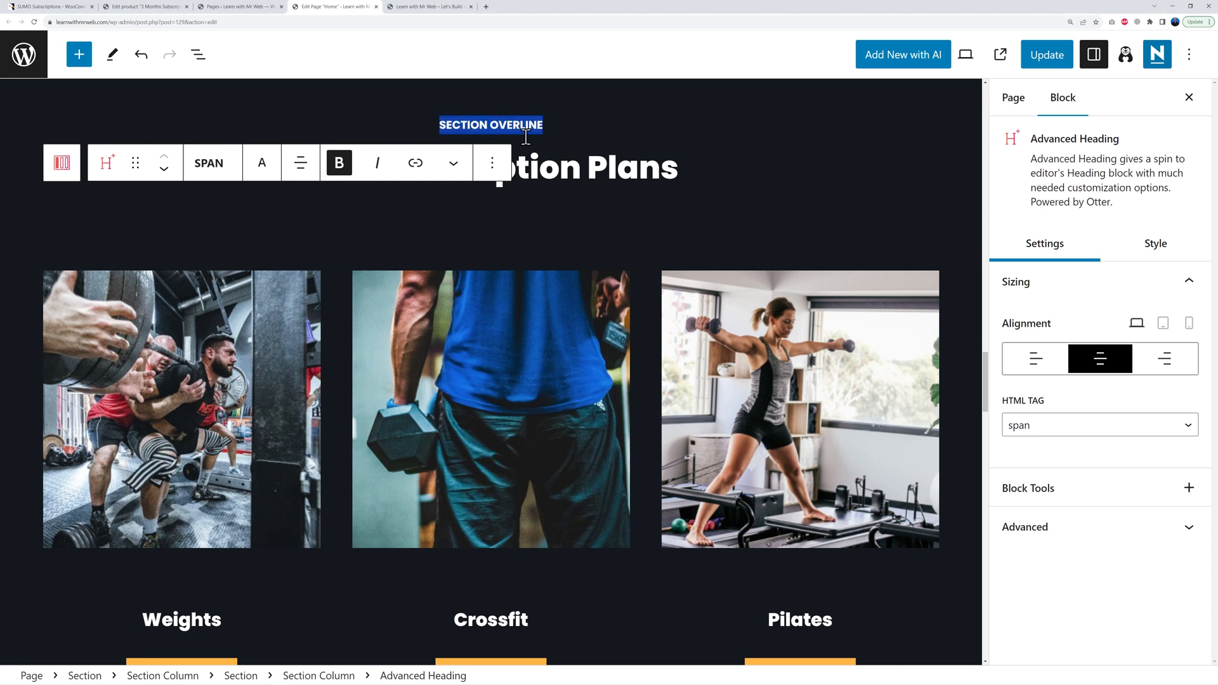
{"action": "type", "text": "PRICING"}
{"action": "left_click", "coordinate": [703, 188]}
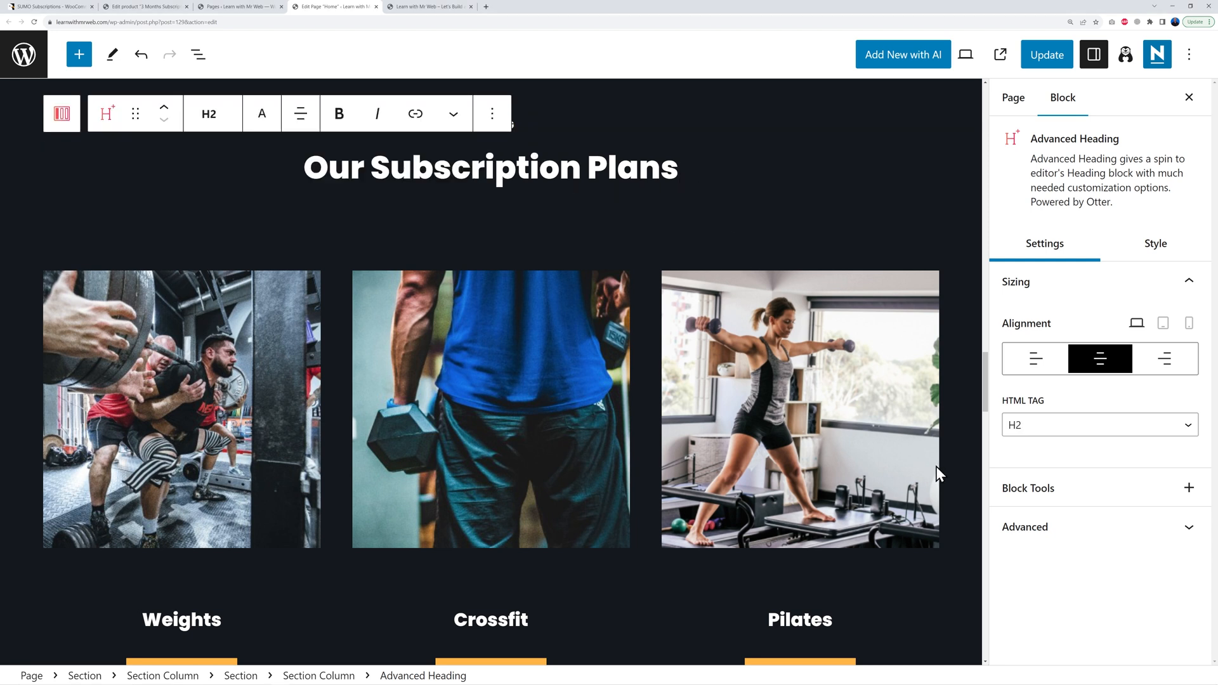
{"action": "left_click", "coordinate": [951, 458]}
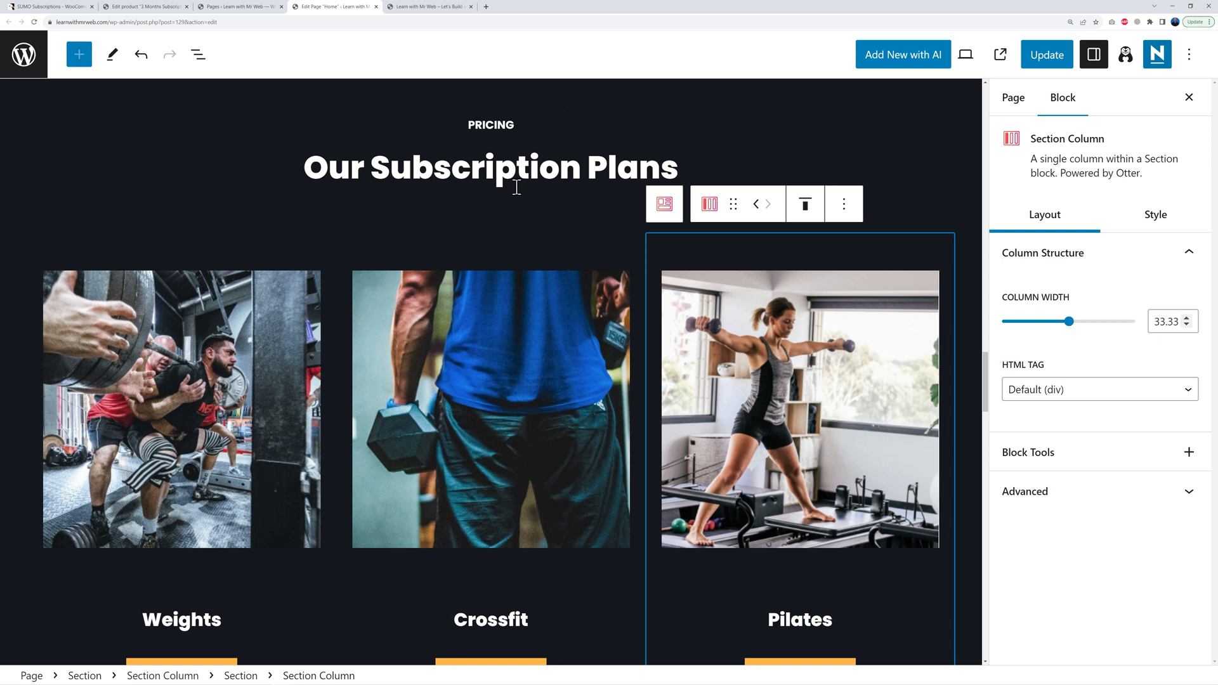
Step: Check the Weights, Crossfit and Pilates images, then show the Weights image's Replace options
{"action": "scroll", "coordinate": [526, 375], "scroll_direction": "down", "scroll_amount": 1}
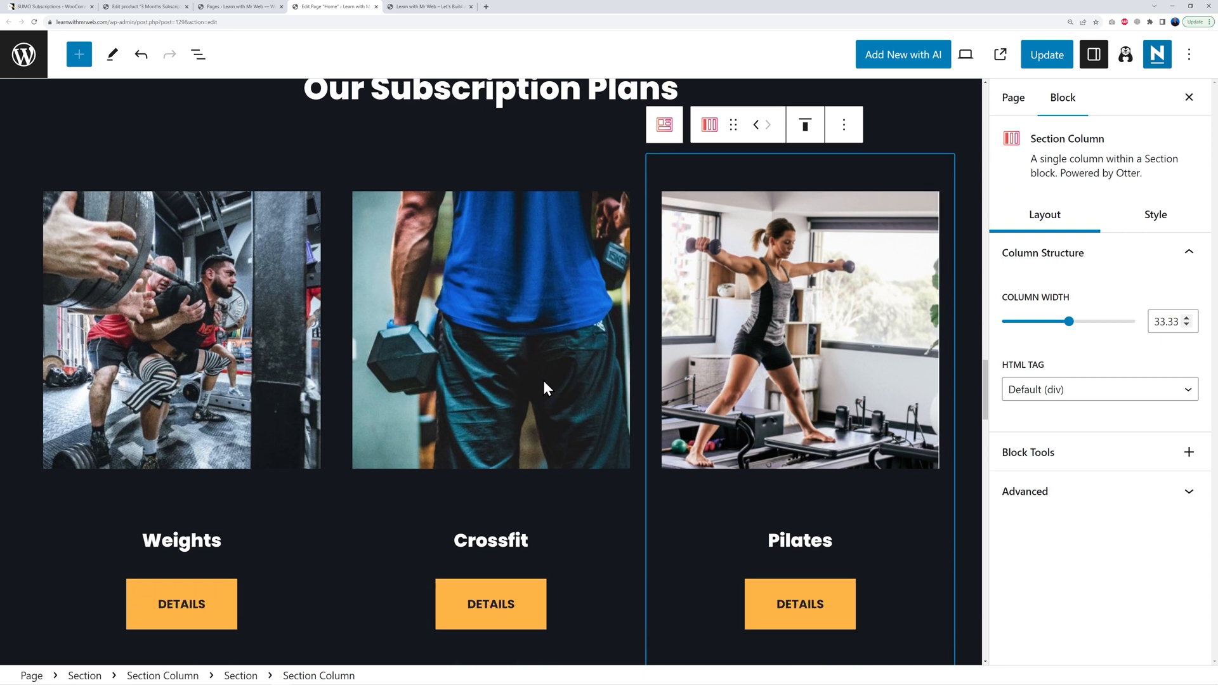
{"action": "scroll", "coordinate": [543, 379], "scroll_direction": "down", "scroll_amount": 1}
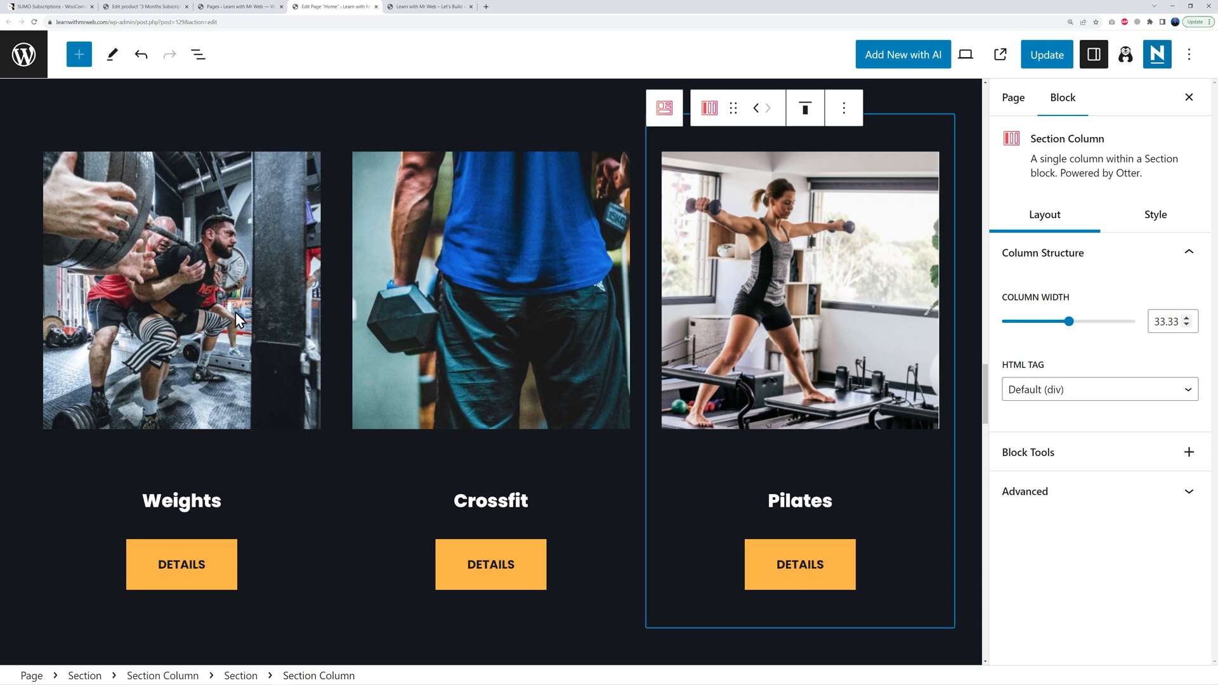
{"action": "left_click", "coordinate": [205, 316]}
{"action": "left_click", "coordinate": [565, 329]}
{"action": "left_click", "coordinate": [755, 343]}
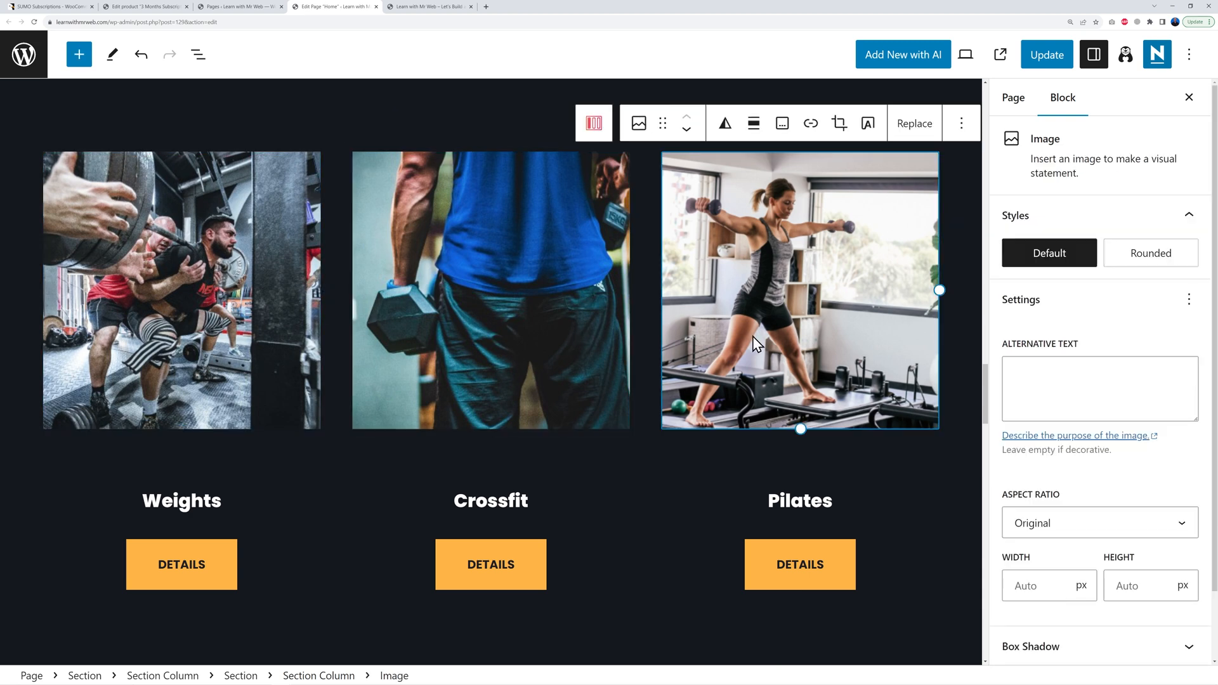
{"action": "left_click", "coordinate": [158, 347]}
{"action": "left_click", "coordinate": [439, 343]}
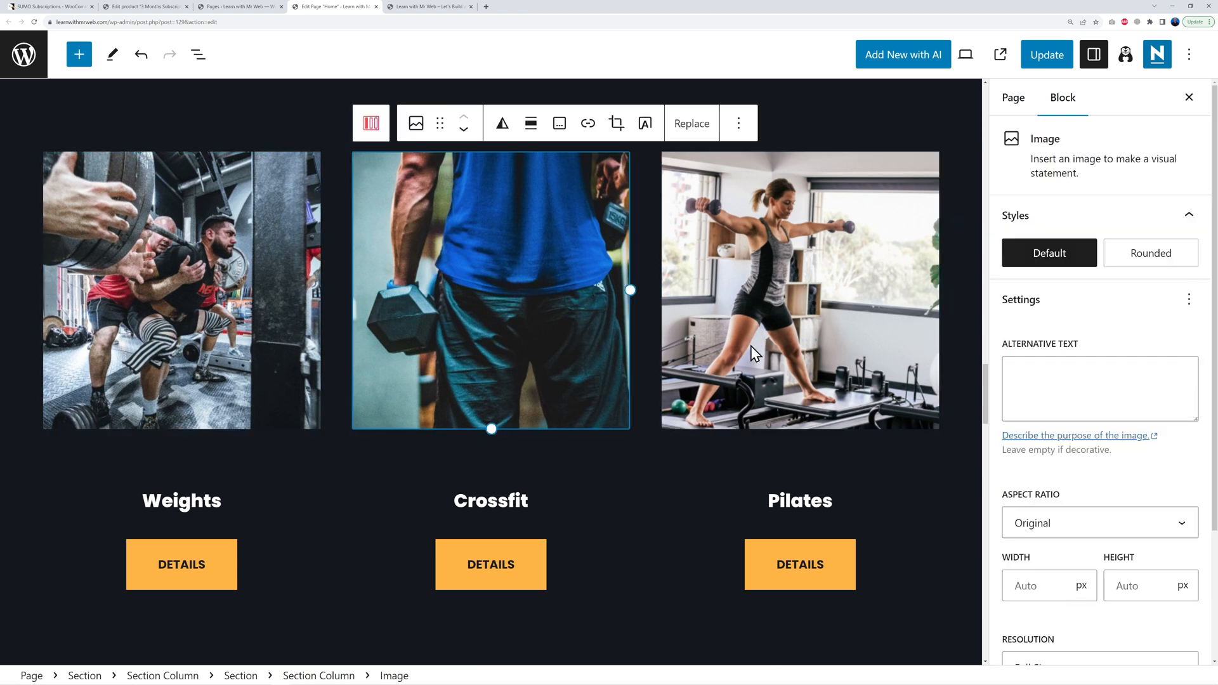
{"action": "left_click", "coordinate": [754, 353]}
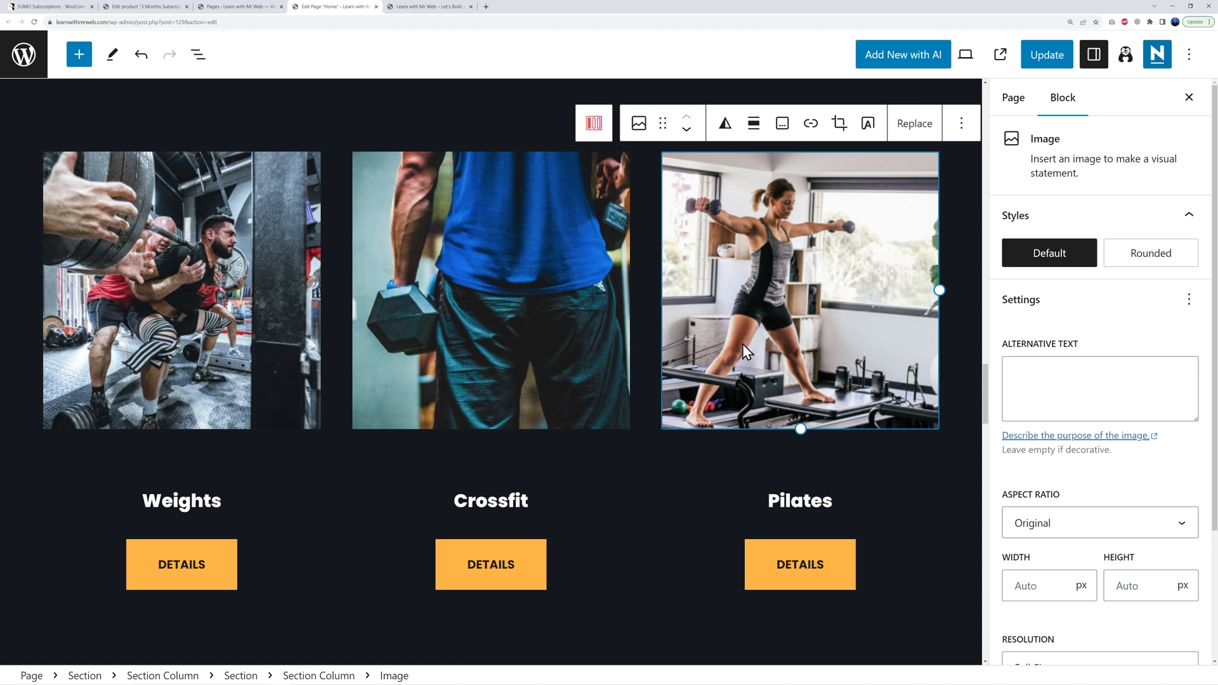
{"action": "left_click", "coordinate": [243, 355]}
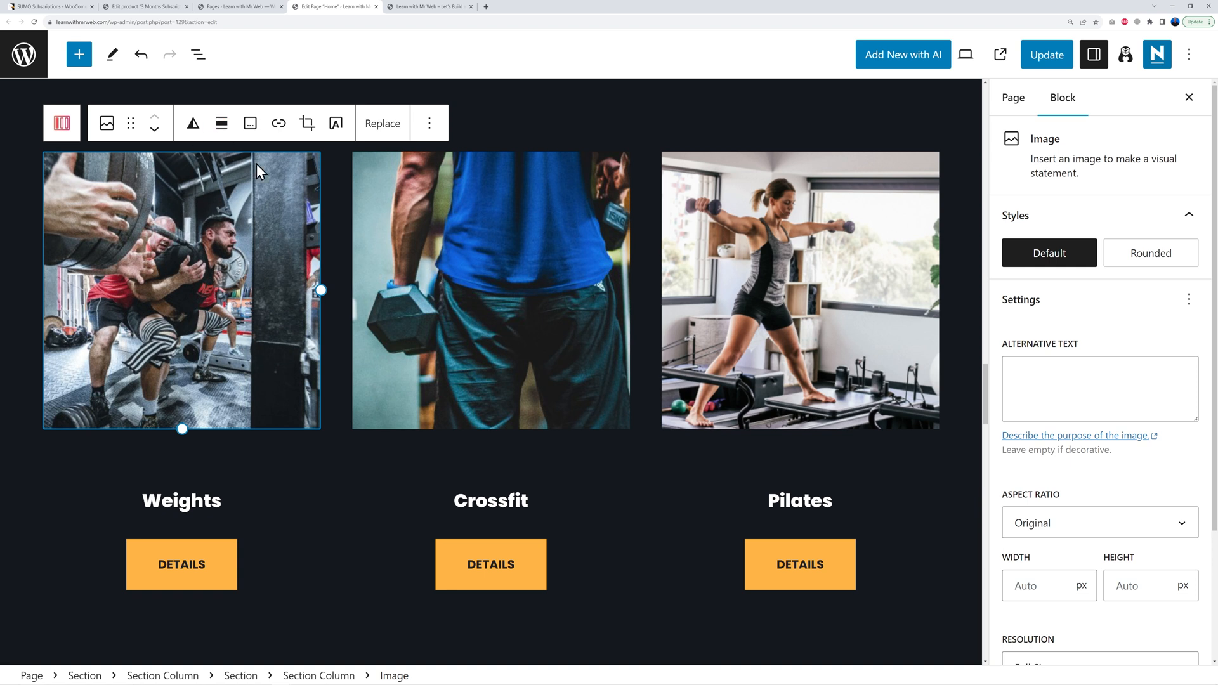
{"action": "left_click", "coordinate": [387, 124]}
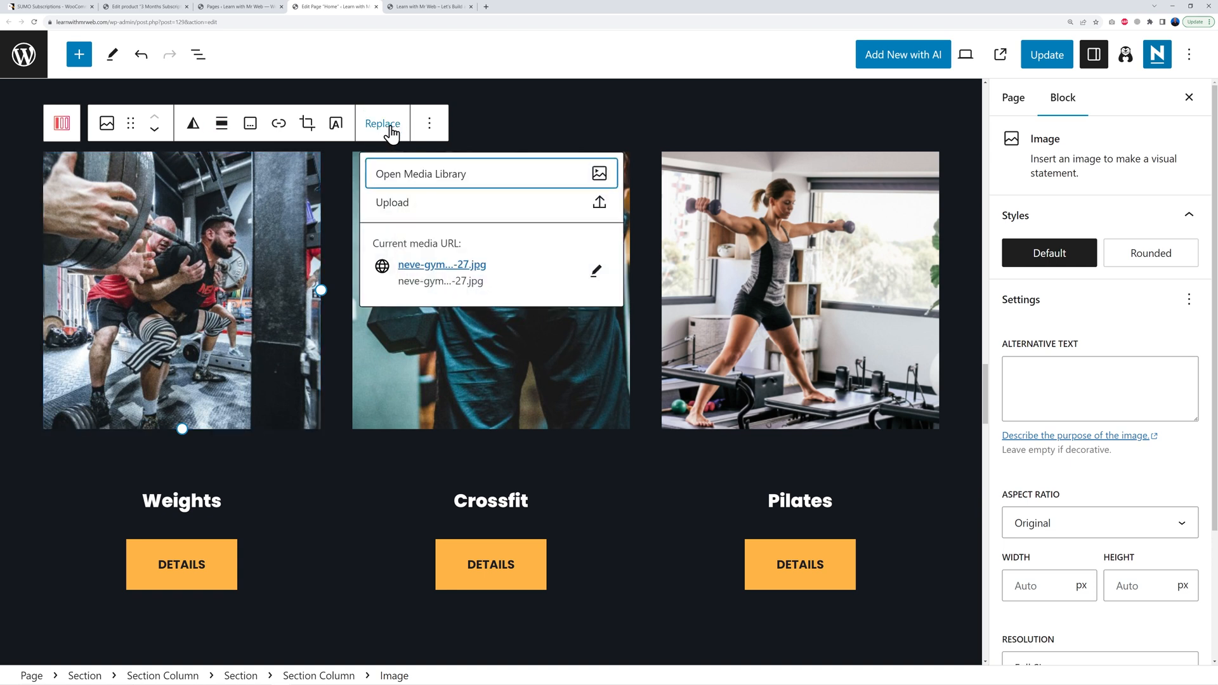
Step: Swap the Weights and Crossfit photos for the 3-months and 6-months calendar images
{"action": "left_click", "coordinate": [434, 182]}
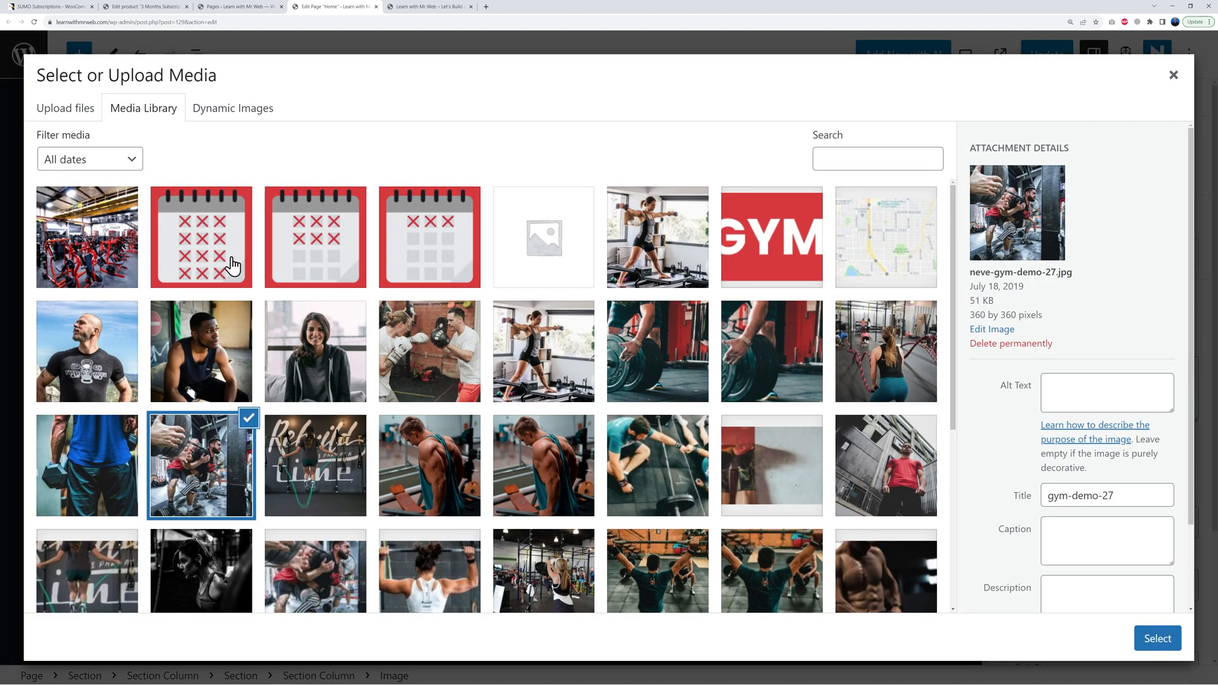
{"action": "left_click", "coordinate": [437, 270]}
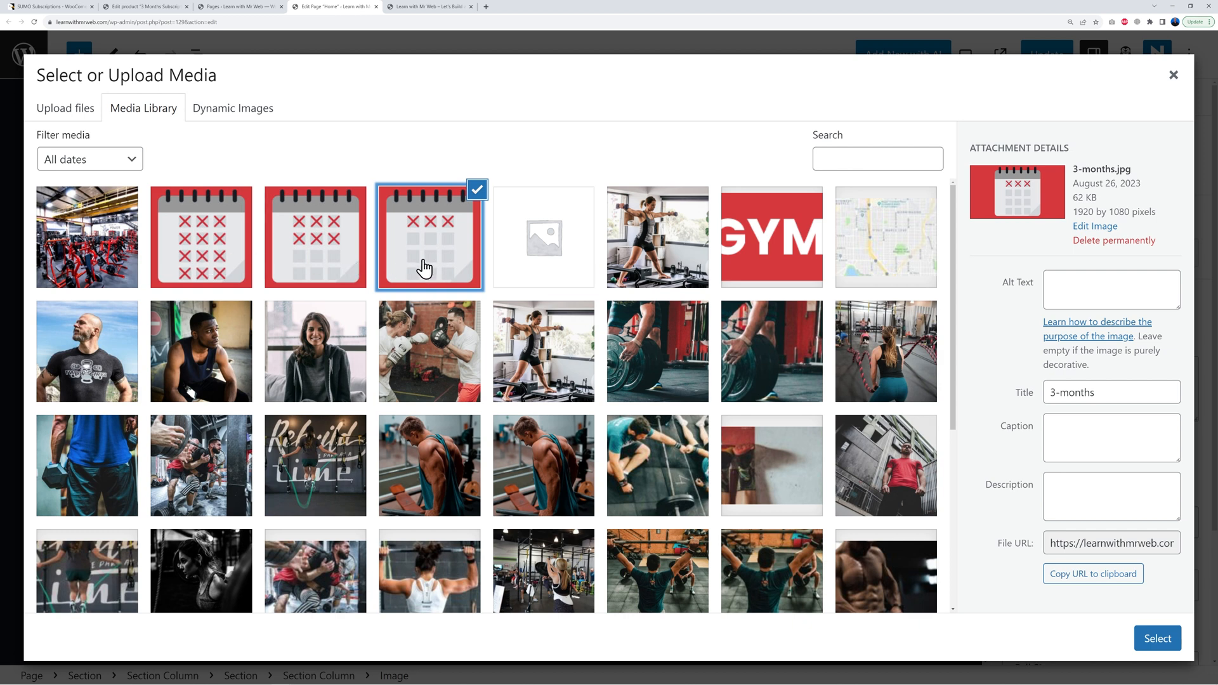
{"action": "left_click", "coordinate": [1148, 641]}
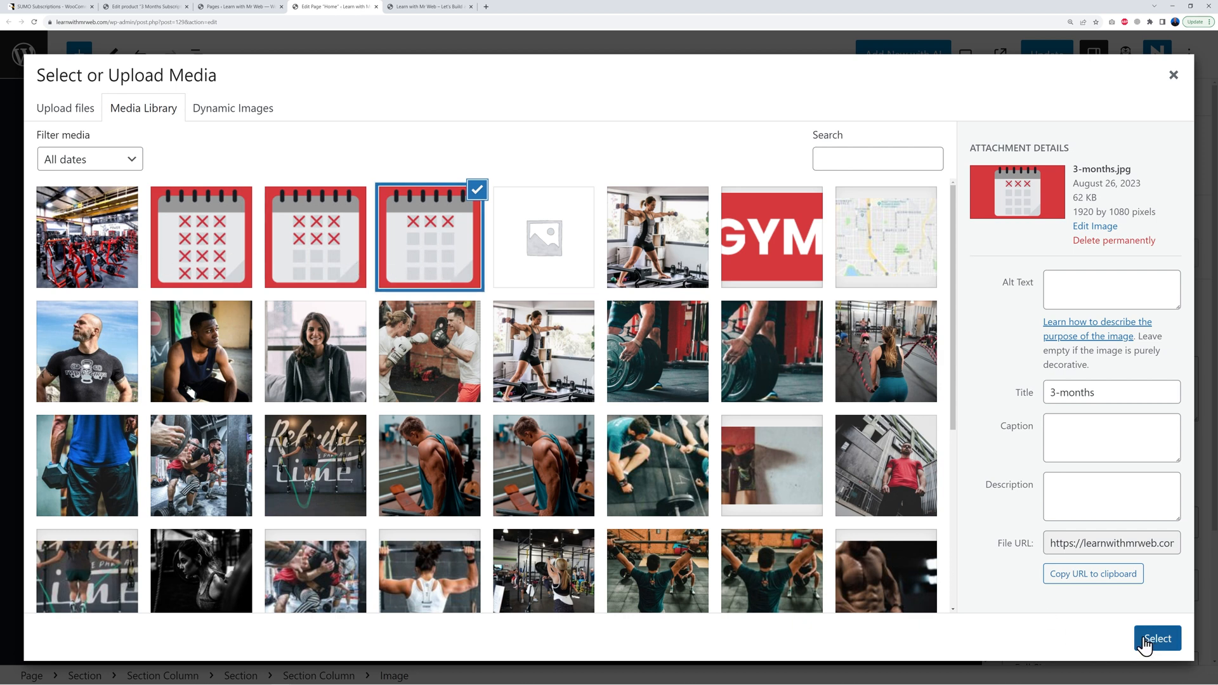
{"action": "left_click", "coordinate": [479, 332]}
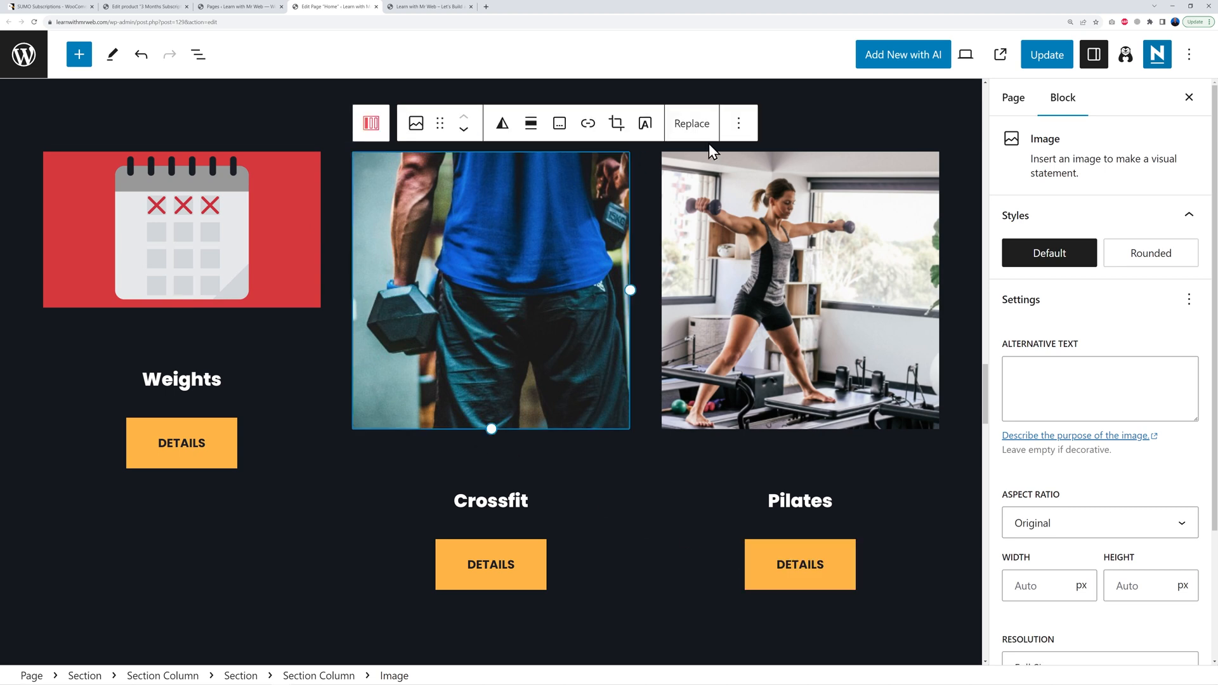
{"action": "left_click", "coordinate": [694, 125]}
{"action": "left_click", "coordinate": [740, 181]}
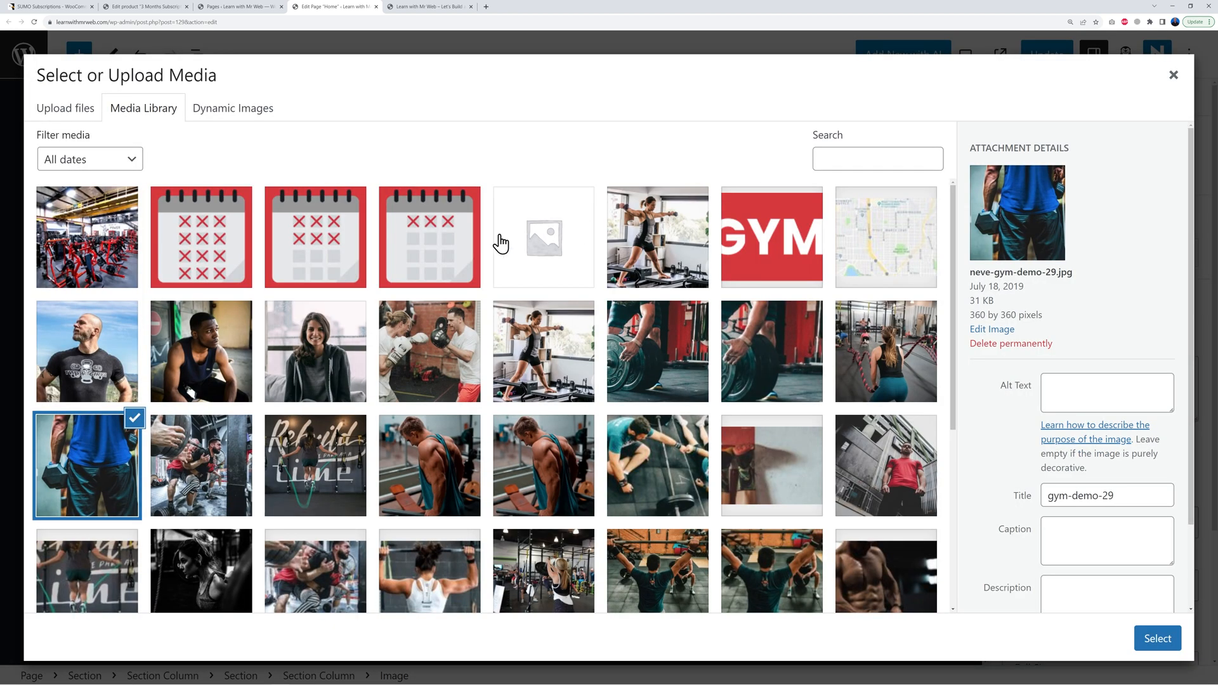
{"action": "left_click", "coordinate": [340, 259]}
{"action": "left_click", "coordinate": [1157, 638]}
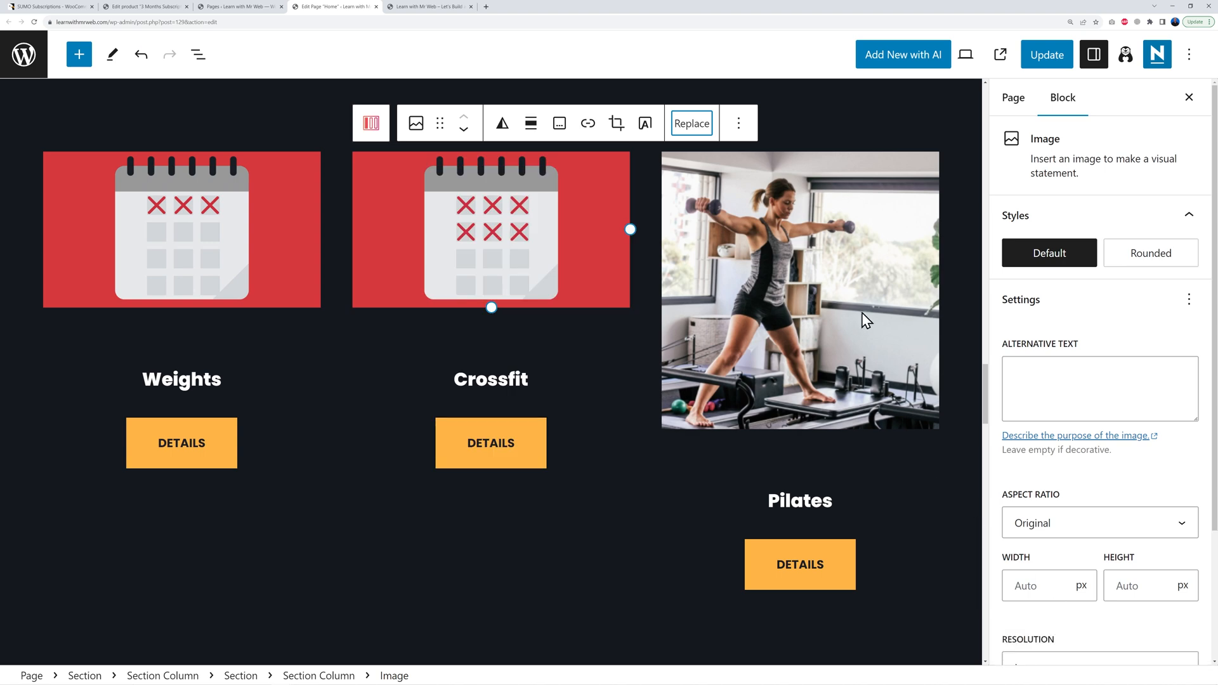
Step: Replace the Pilates photo with the 12-months calendar image from the Media Library
{"action": "left_click", "coordinate": [862, 314]}
{"action": "left_click", "coordinate": [913, 124]}
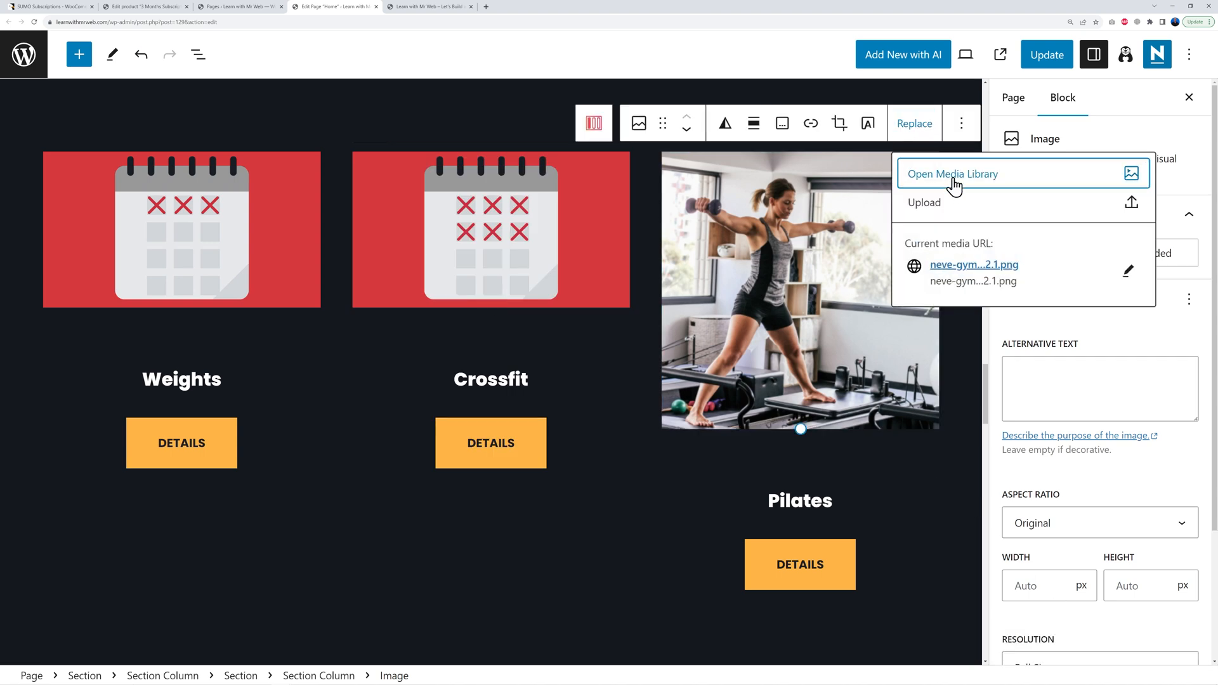
{"action": "left_click", "coordinate": [953, 186]}
{"action": "left_click", "coordinate": [203, 238]}
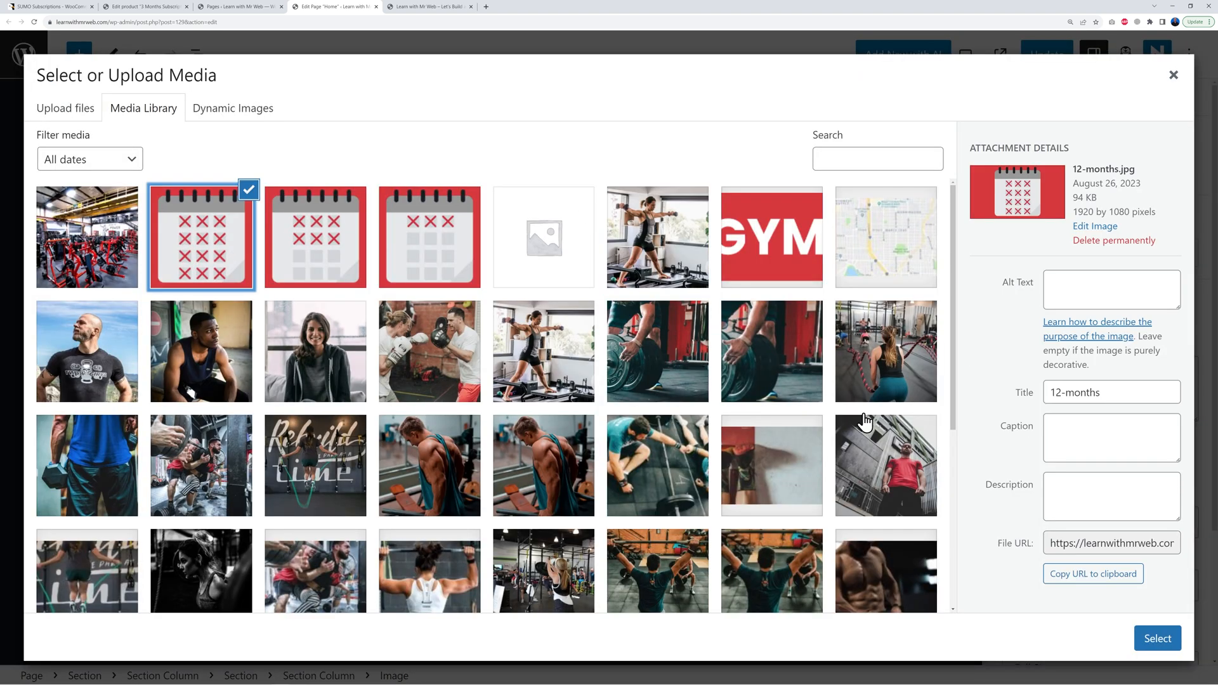
{"action": "left_click", "coordinate": [1158, 638]}
{"action": "scroll", "coordinate": [558, 374], "scroll_direction": "up", "scroll_amount": 1}
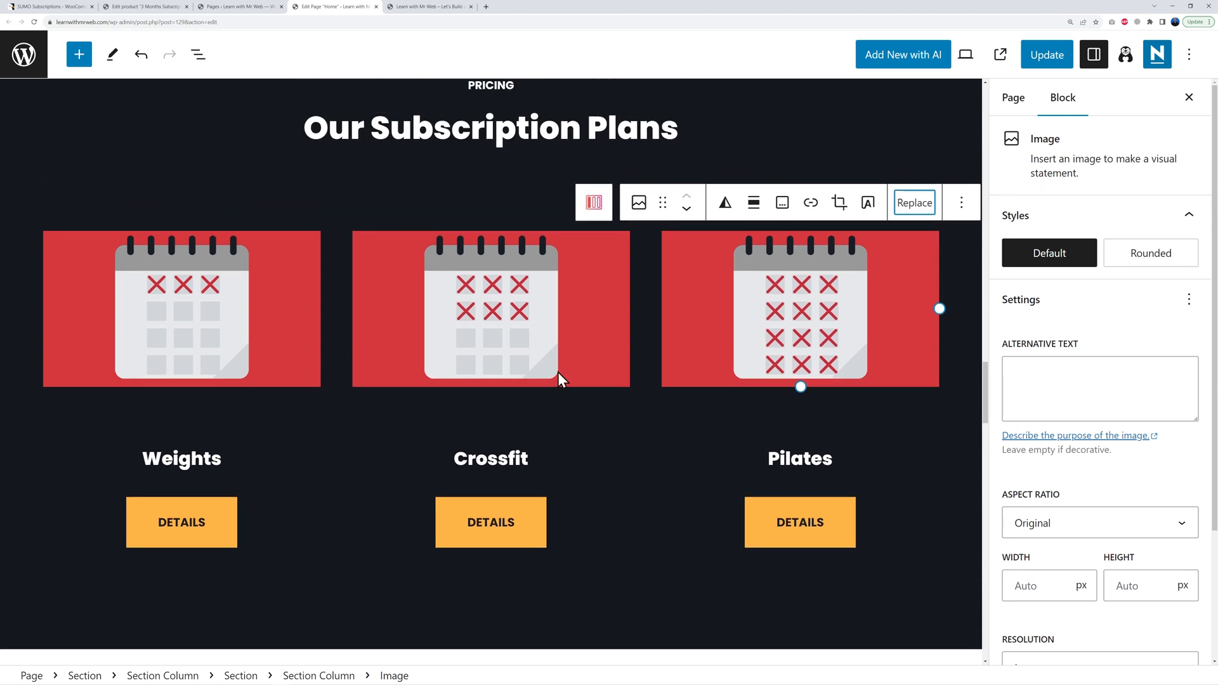
Step: Rename the plan headings to 3-Month Access, 6-Month Access and 12-Month Access
{"action": "double_click", "coordinate": [157, 463]}
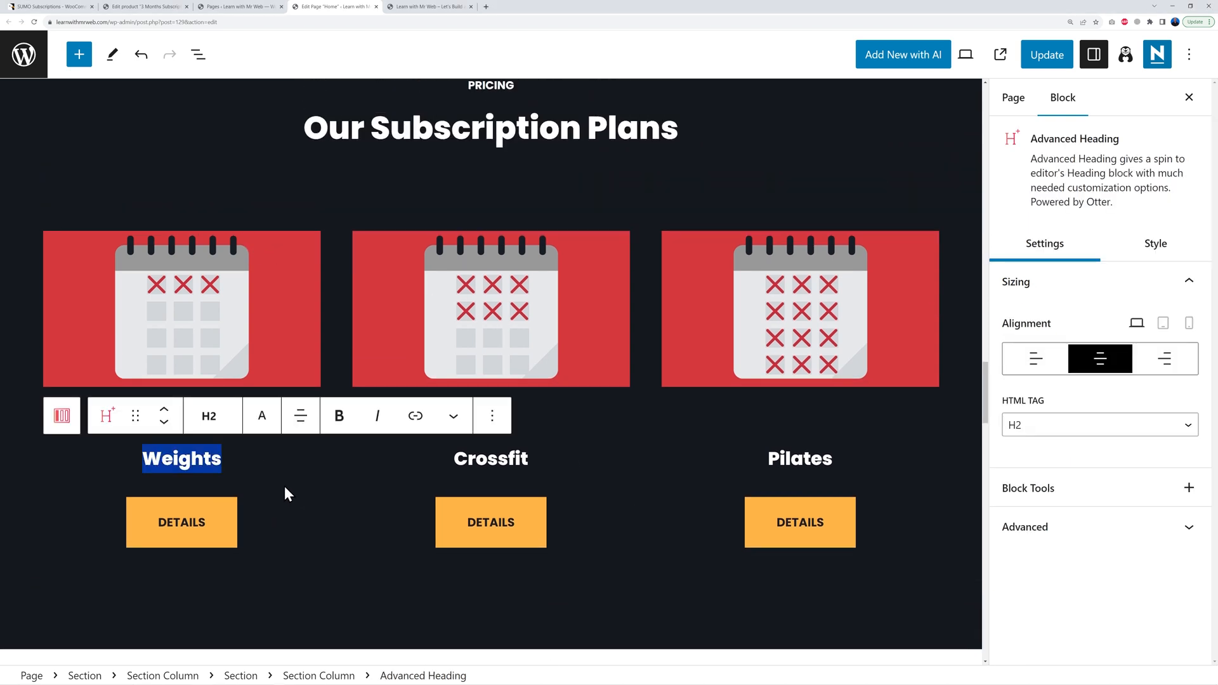
{"action": "type", "text": "3-Month Access"}
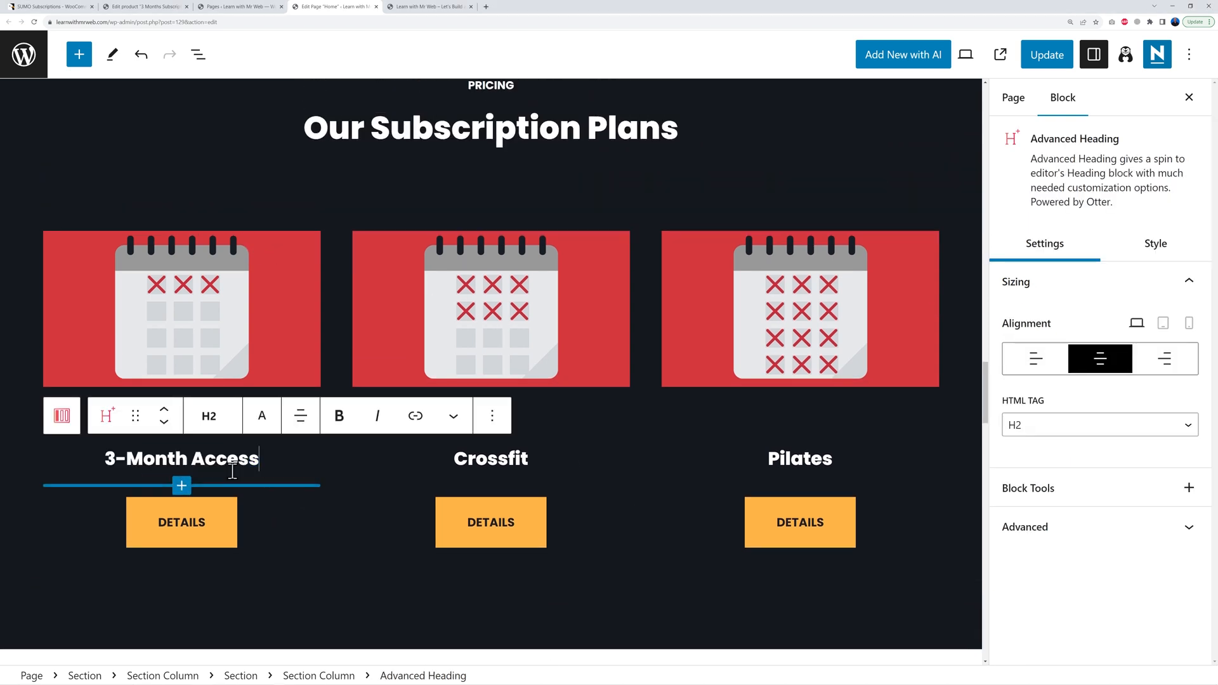
{"action": "double_click", "coordinate": [483, 459]}
{"action": "type", "text": "3-Month Access"}
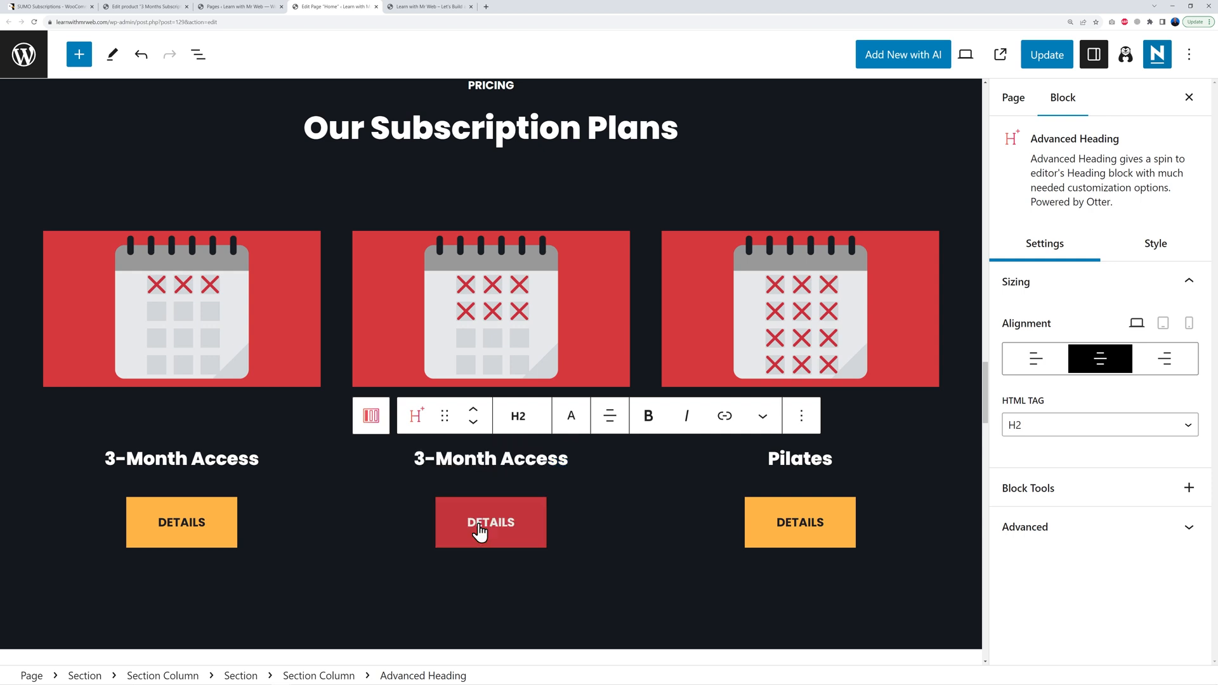
{"action": "type", "text": "6"}
{"action": "key", "text": "Delete"}
{"action": "double_click", "coordinate": [809, 461]}
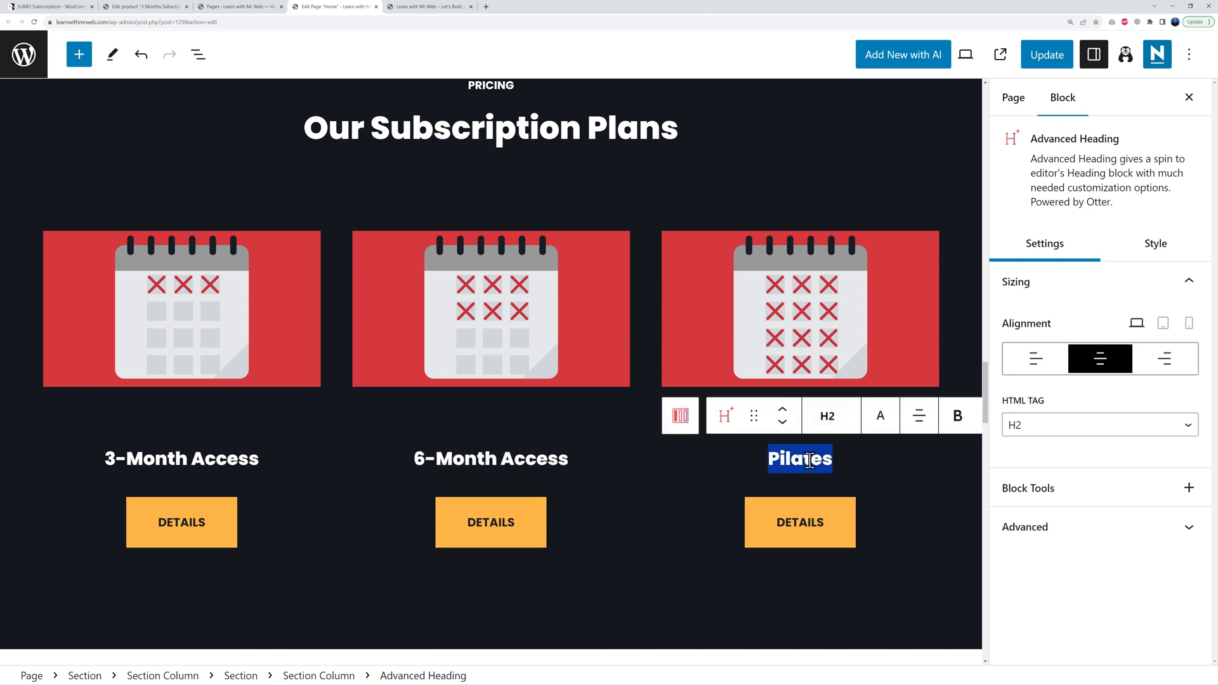
{"action": "type", "text": "3-Month Access"}
{"action": "key", "text": "Home"}
{"action": "key", "text": "Delete"}
{"action": "type", "text": "12"}
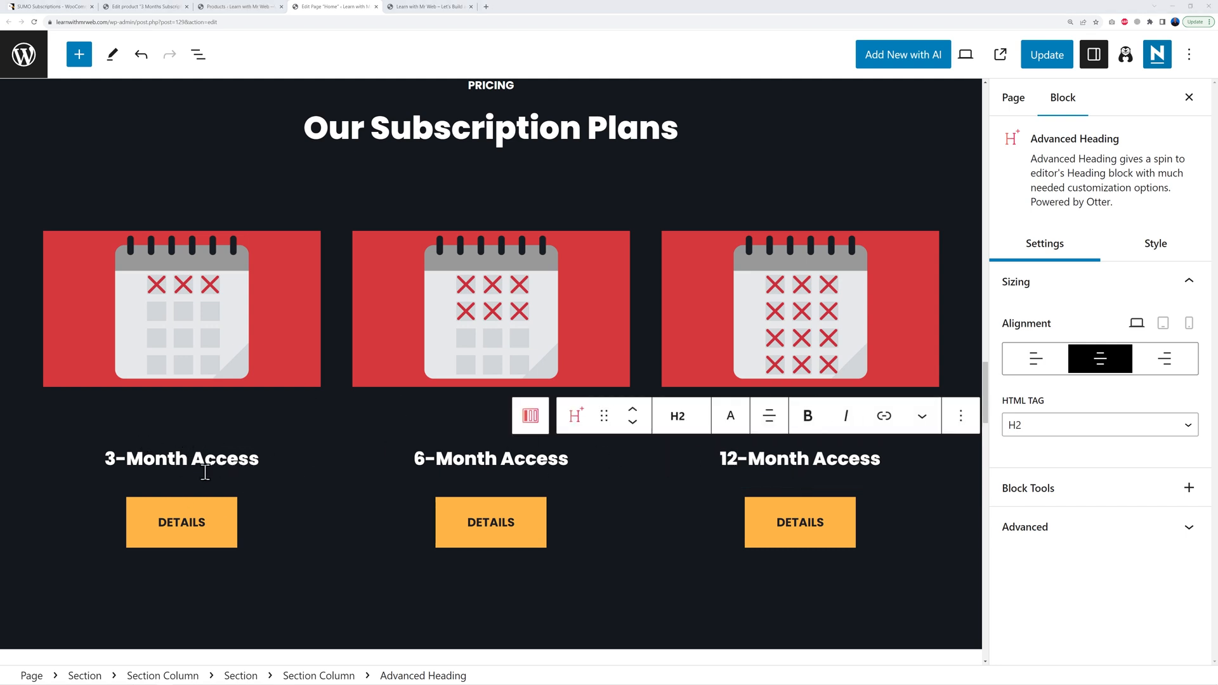
Step: Add a centred '$99/mo' price paragraph above the first plan's button
{"action": "left_click", "coordinate": [182, 481]}
{"action": "left_click", "coordinate": [182, 486]}
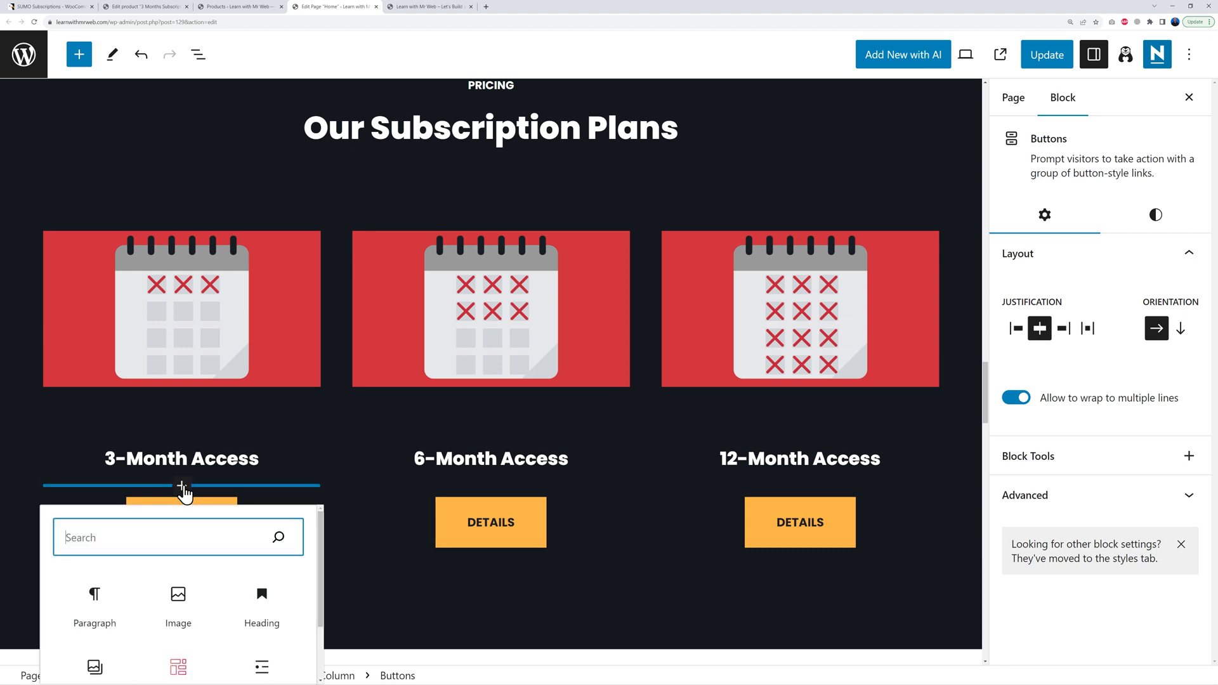
{"action": "scroll", "coordinate": [180, 571], "scroll_direction": "down", "scroll_amount": 2}
{"action": "left_click", "coordinate": [94, 542]}
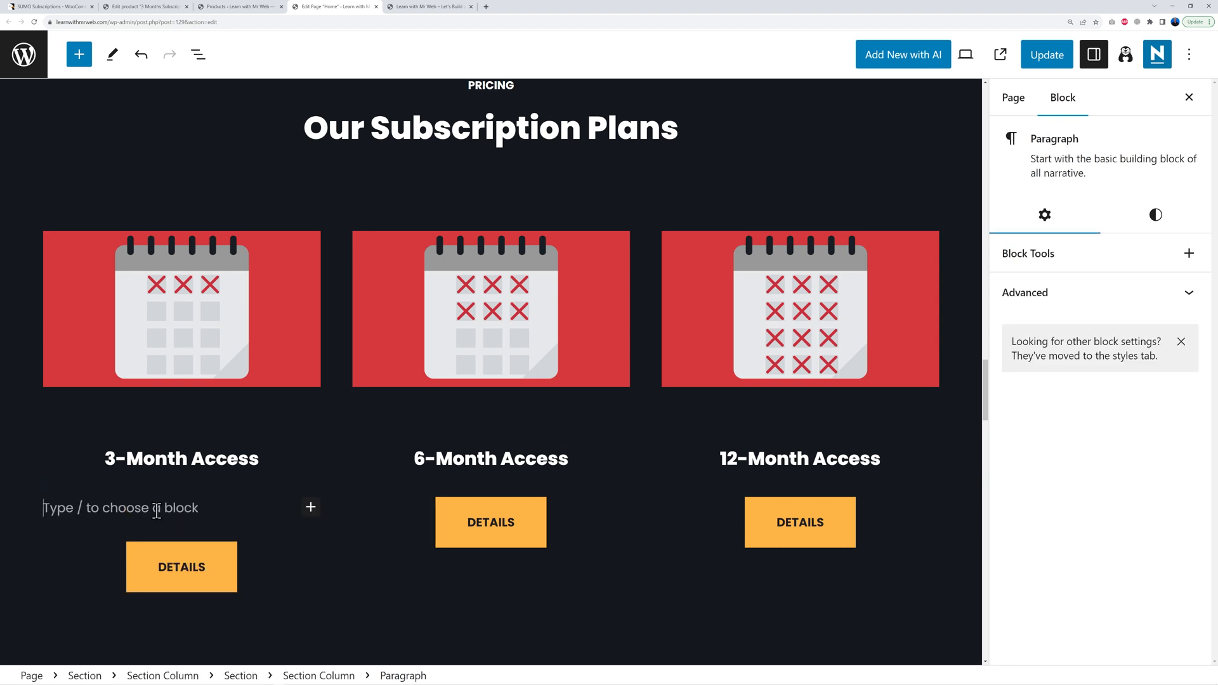
{"action": "scroll", "coordinate": [157, 511], "scroll_direction": "down", "scroll_amount": 1}
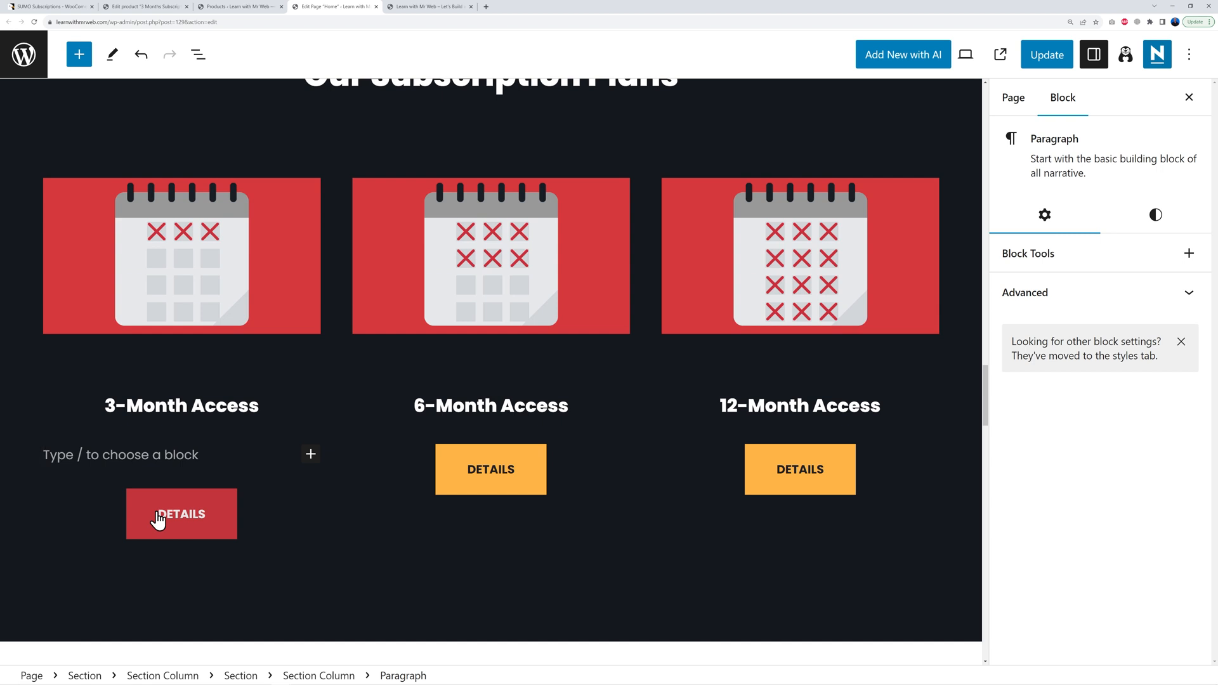
{"action": "type", "text": "$99/month"}
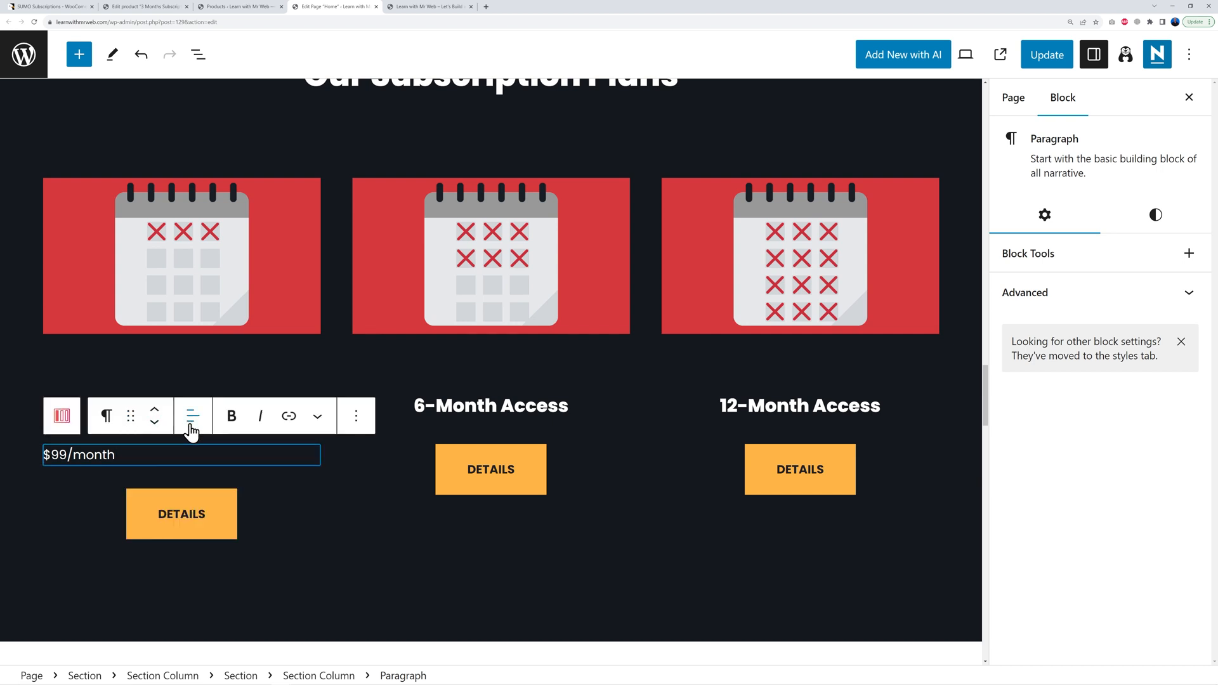
{"action": "left_click", "coordinate": [198, 426]}
{"action": "left_click", "coordinate": [228, 495]}
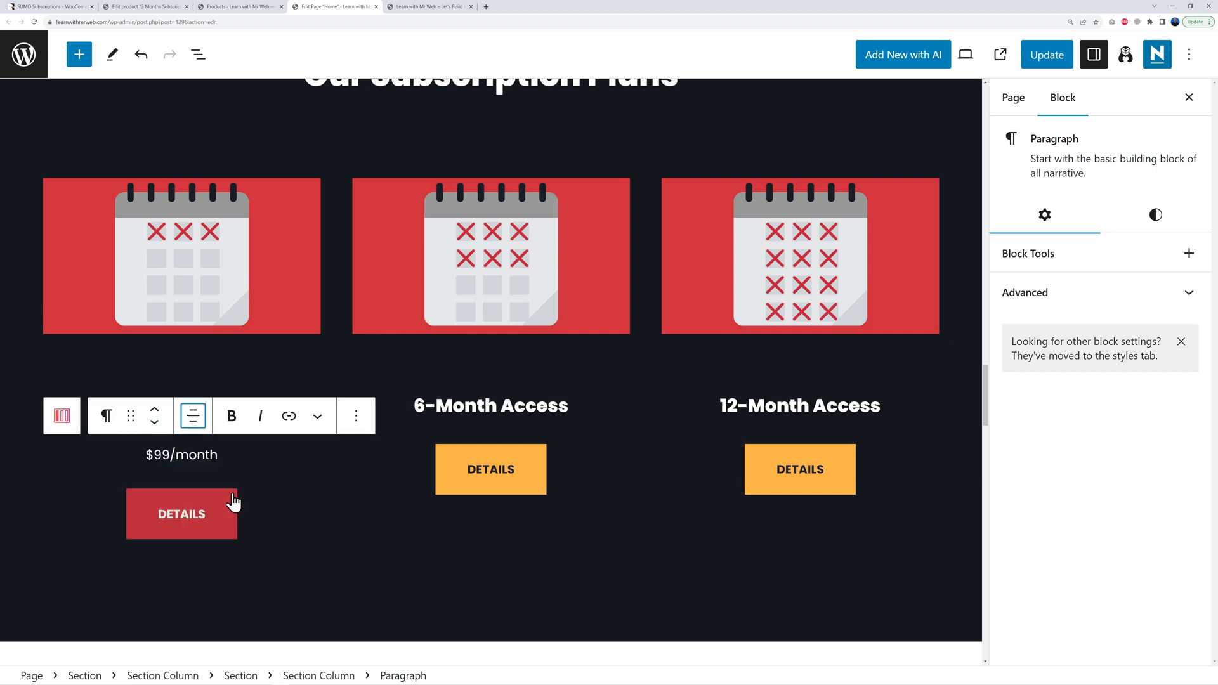
{"action": "left_click", "coordinate": [241, 461]}
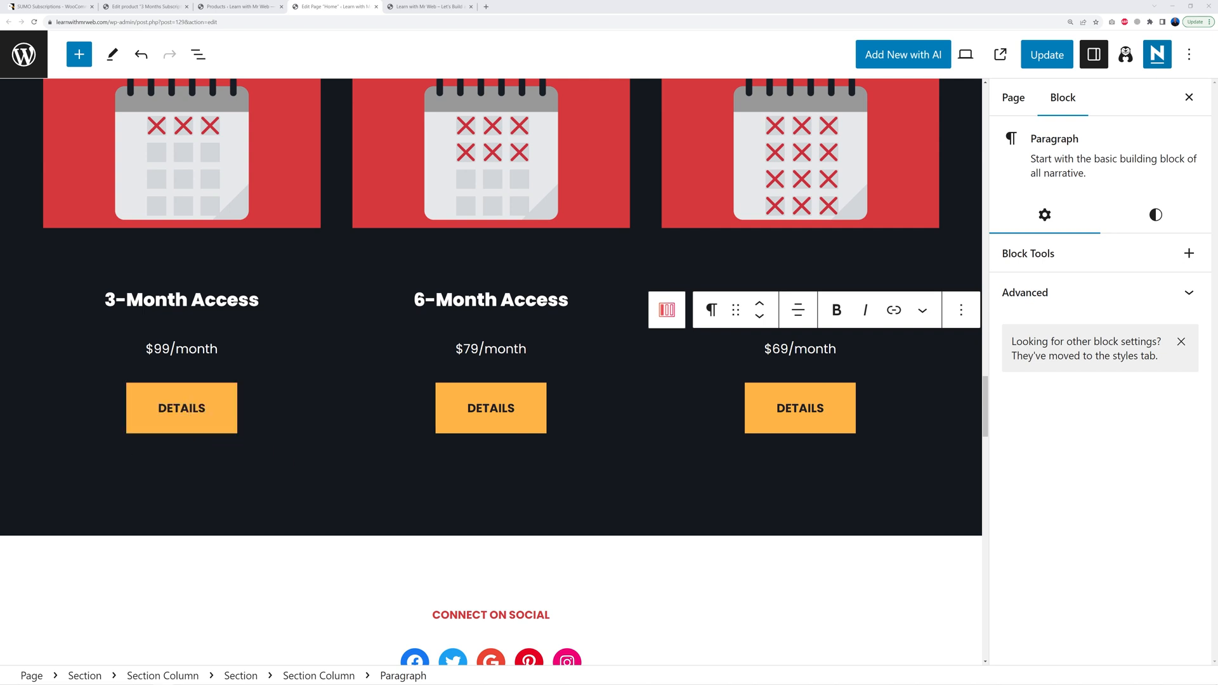
Step: Relabel the first plan's DETAILS button to GET ACCESS
{"action": "left_click", "coordinate": [211, 416]}
{"action": "double_click", "coordinate": [195, 418]}
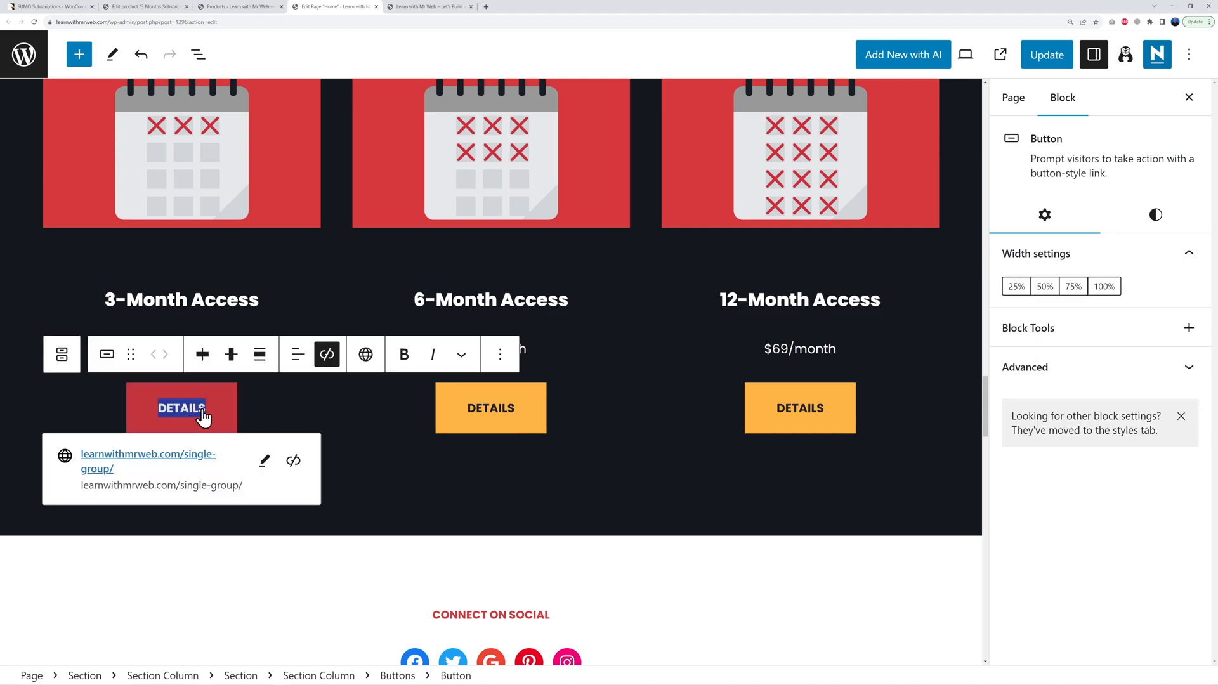
{"action": "type", "text": "GET ACCESS"}
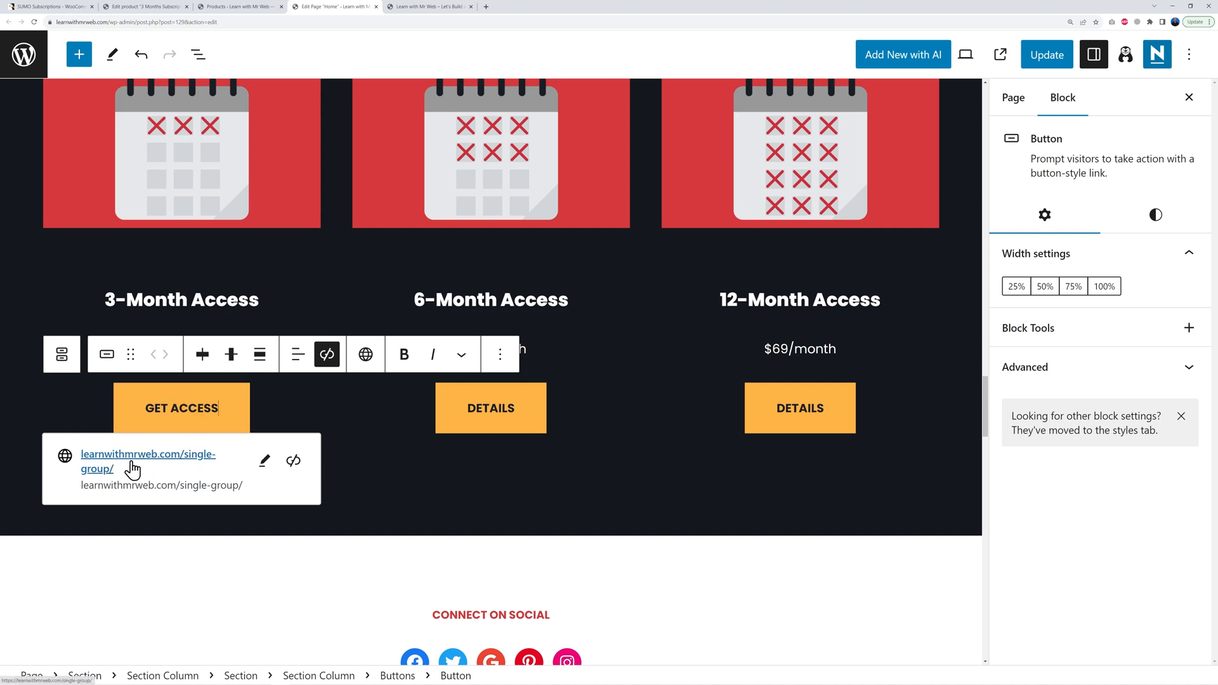
Step: Link the first plan's button to the copied 3 Months Subscription product page address
{"action": "left_click", "coordinate": [235, 10]}
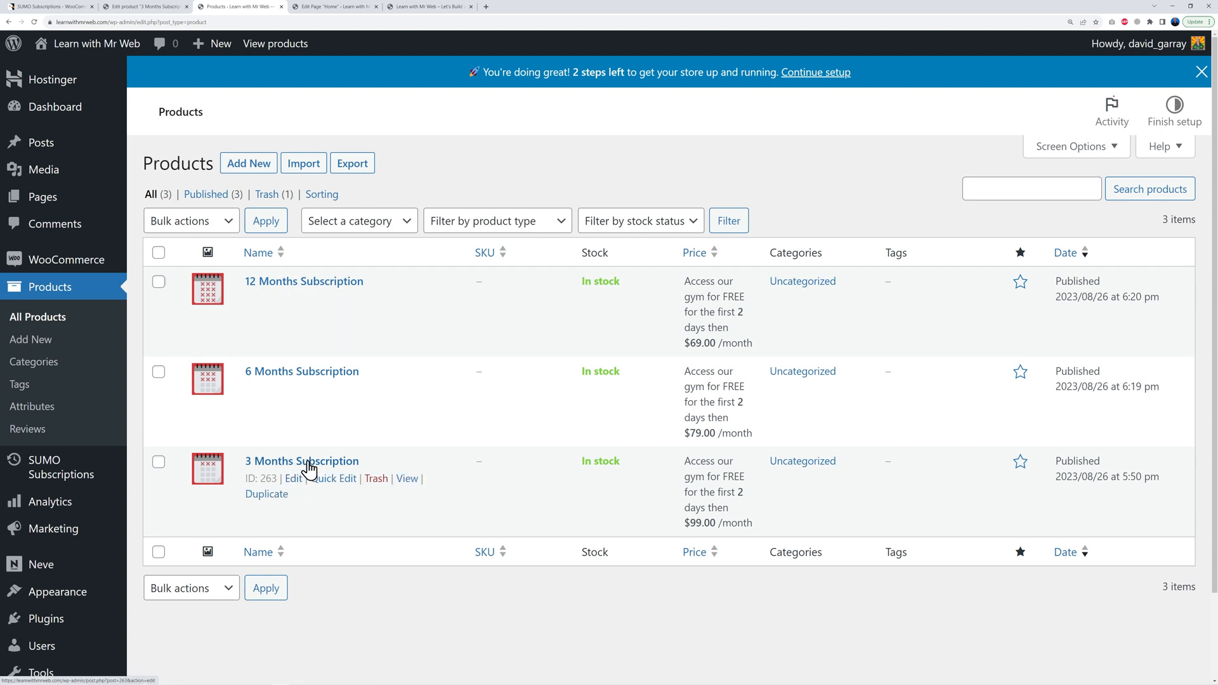
{"action": "right_click", "coordinate": [407, 485]}
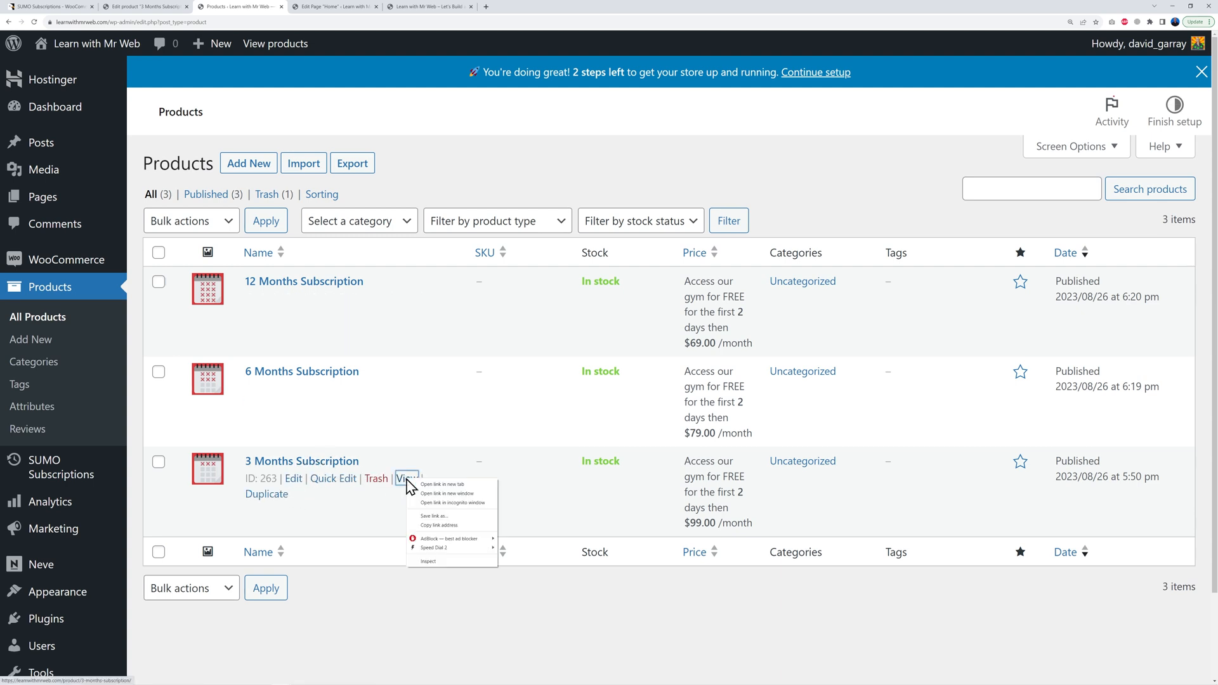
{"action": "left_click", "coordinate": [439, 526]}
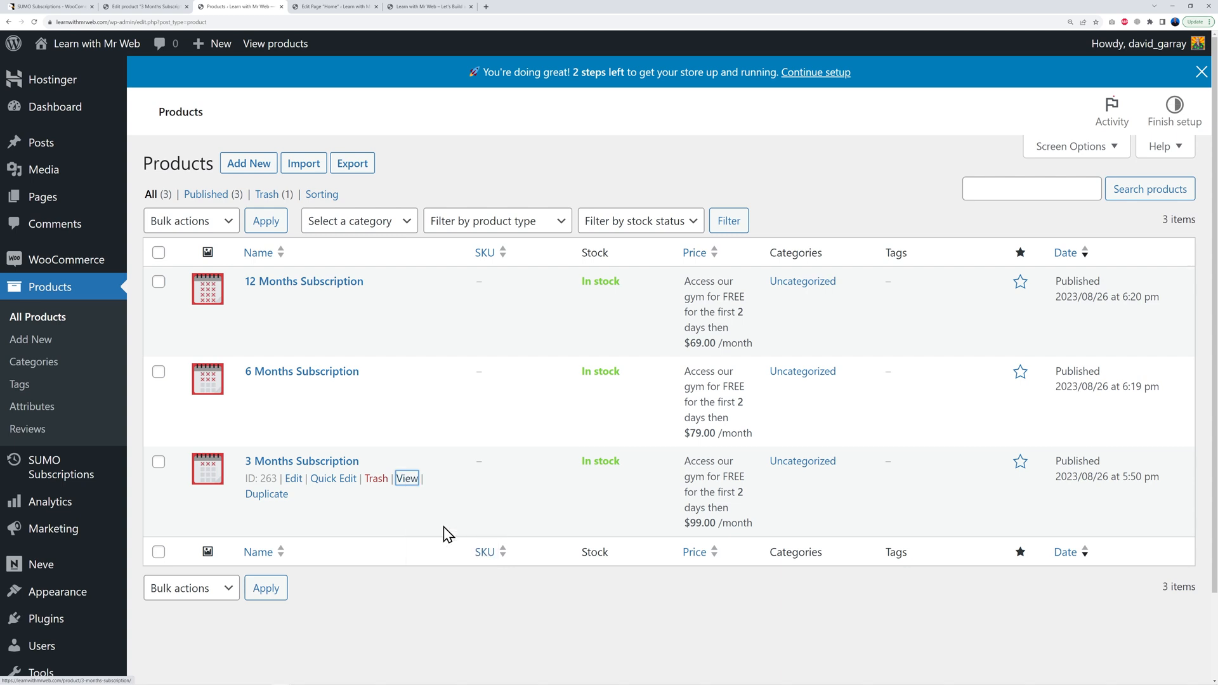
{"action": "left_click", "coordinate": [335, 6]}
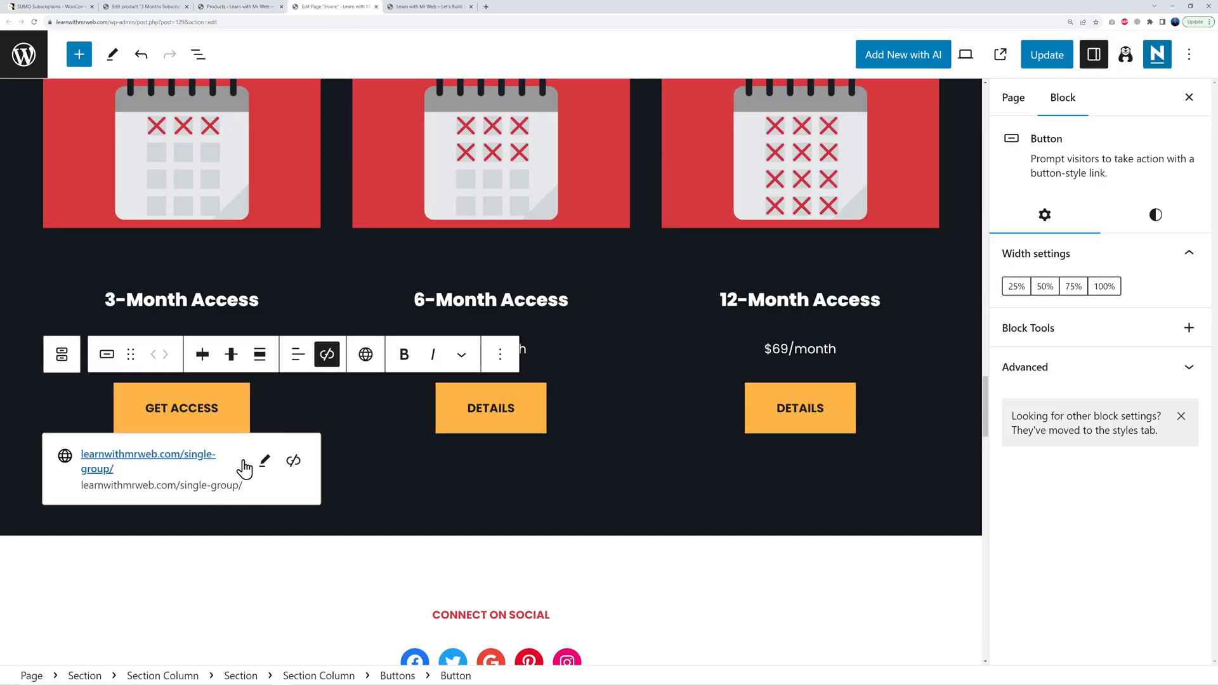
{"action": "left_click", "coordinate": [264, 462]}
{"action": "left_click_drag", "start_coordinate": [266, 464], "coordinate": [65, 464]}
{"action": "type", "text": "https://learnwithmrweb.com/product/3-months-subscription/"}
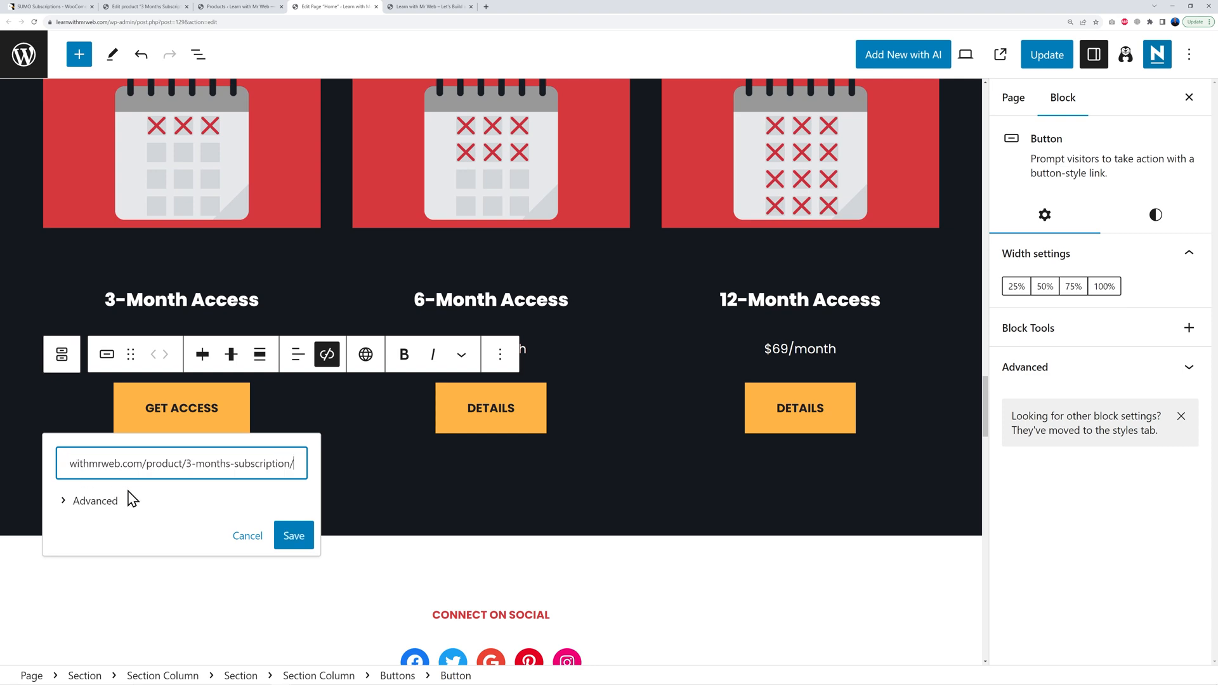
{"action": "left_click", "coordinate": [296, 582]}
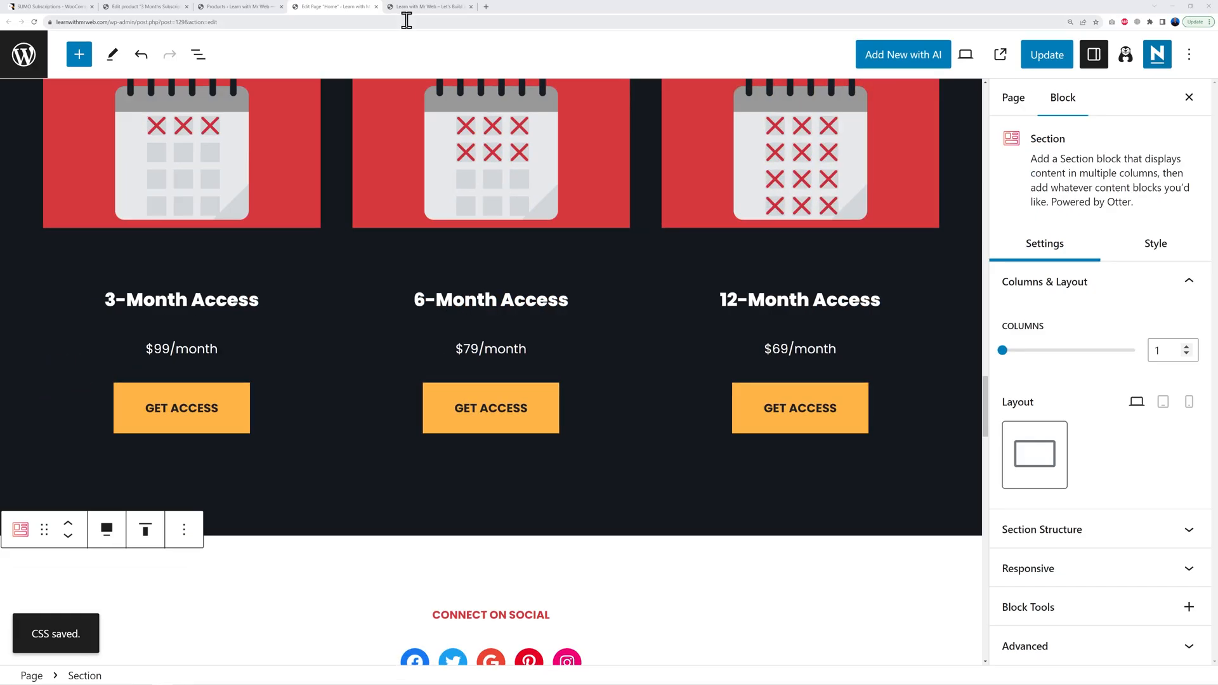
{"action": "left_click", "coordinate": [429, 11]}
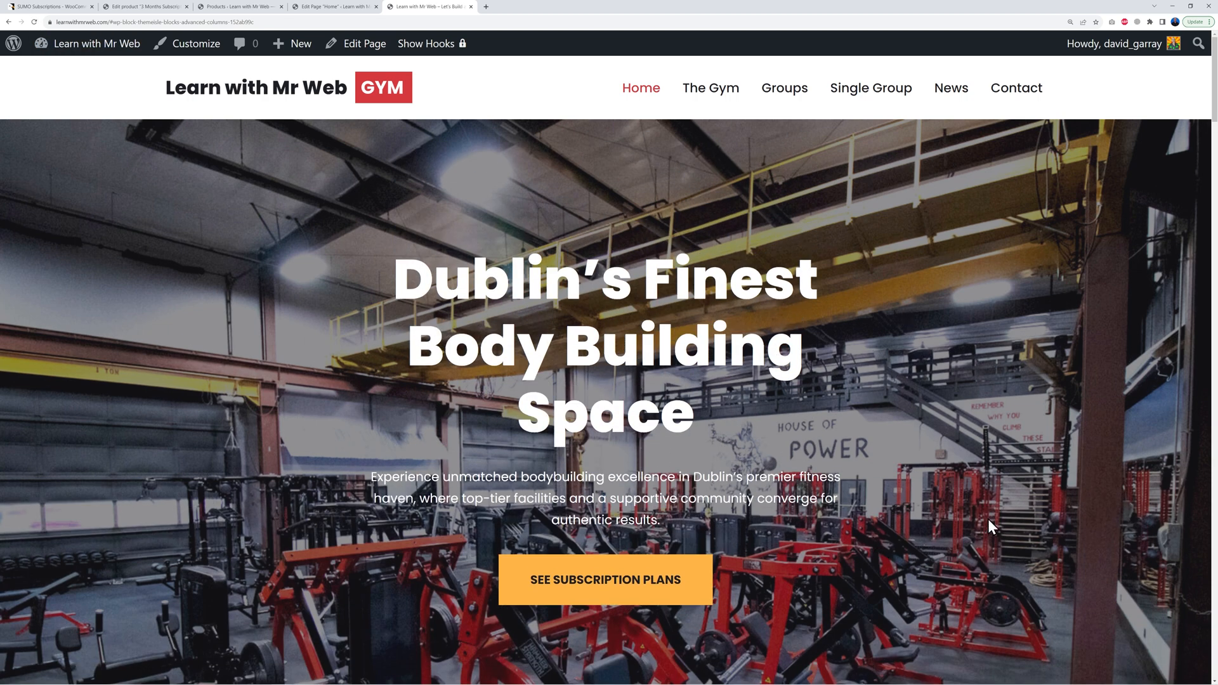
Step: On the live site, jump to the plans section and open the 3-month plan's product page
{"action": "left_click", "coordinate": [625, 591]}
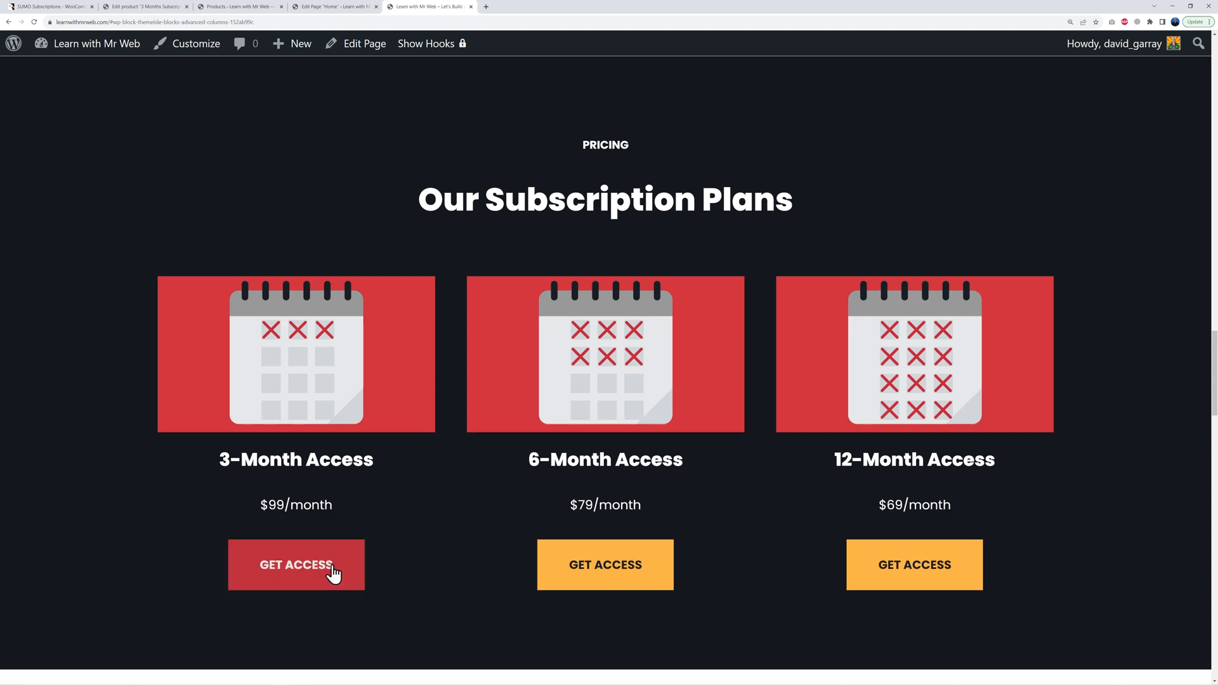
{"action": "left_click", "coordinate": [316, 574]}
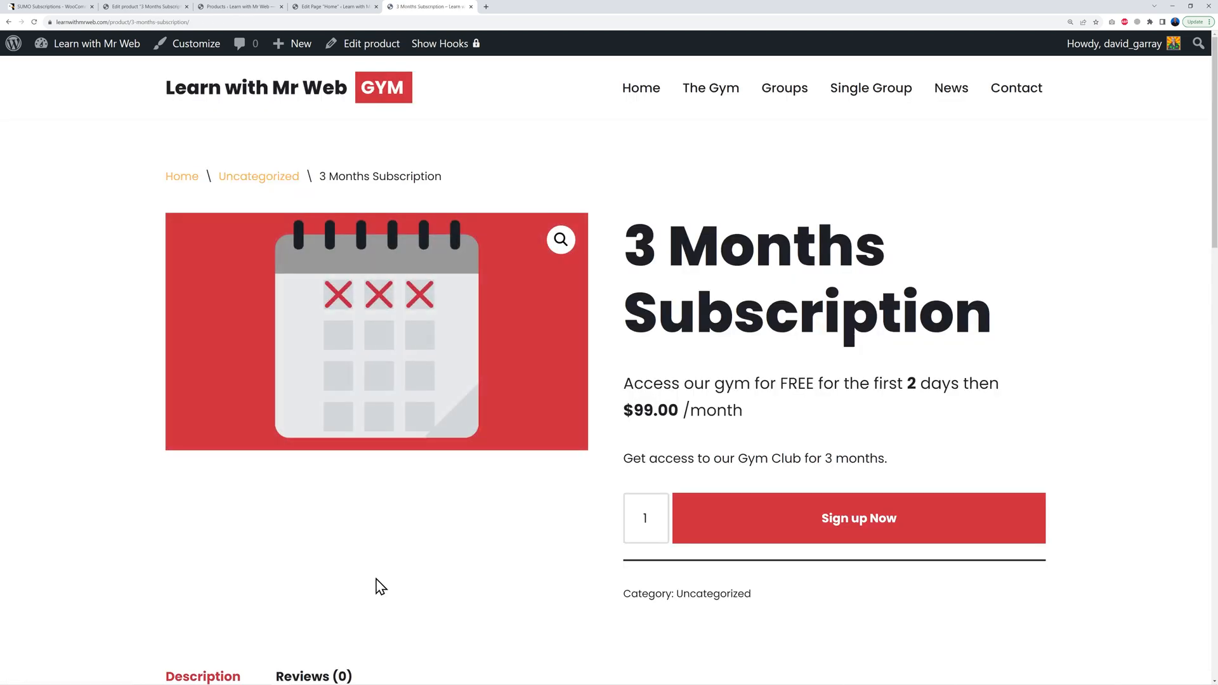
{"action": "scroll", "coordinate": [1116, 355], "scroll_direction": "down", "scroll_amount": 8}
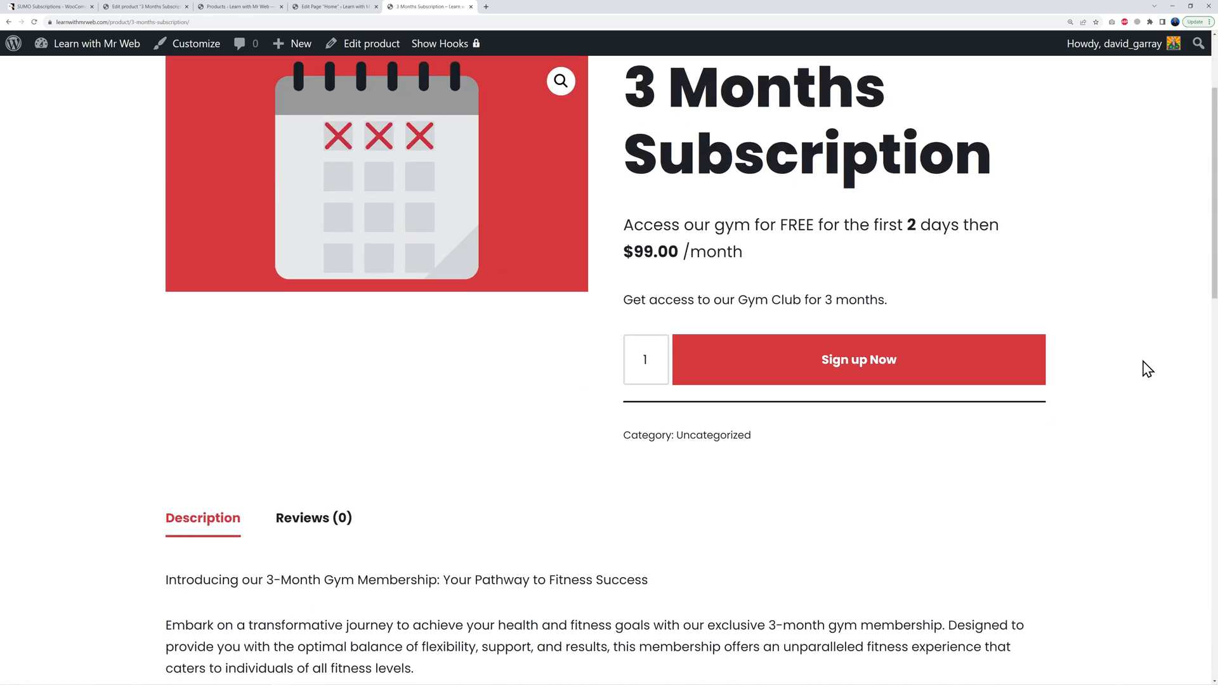
{"action": "scroll", "coordinate": [1148, 371], "scroll_direction": "down", "scroll_amount": 12}
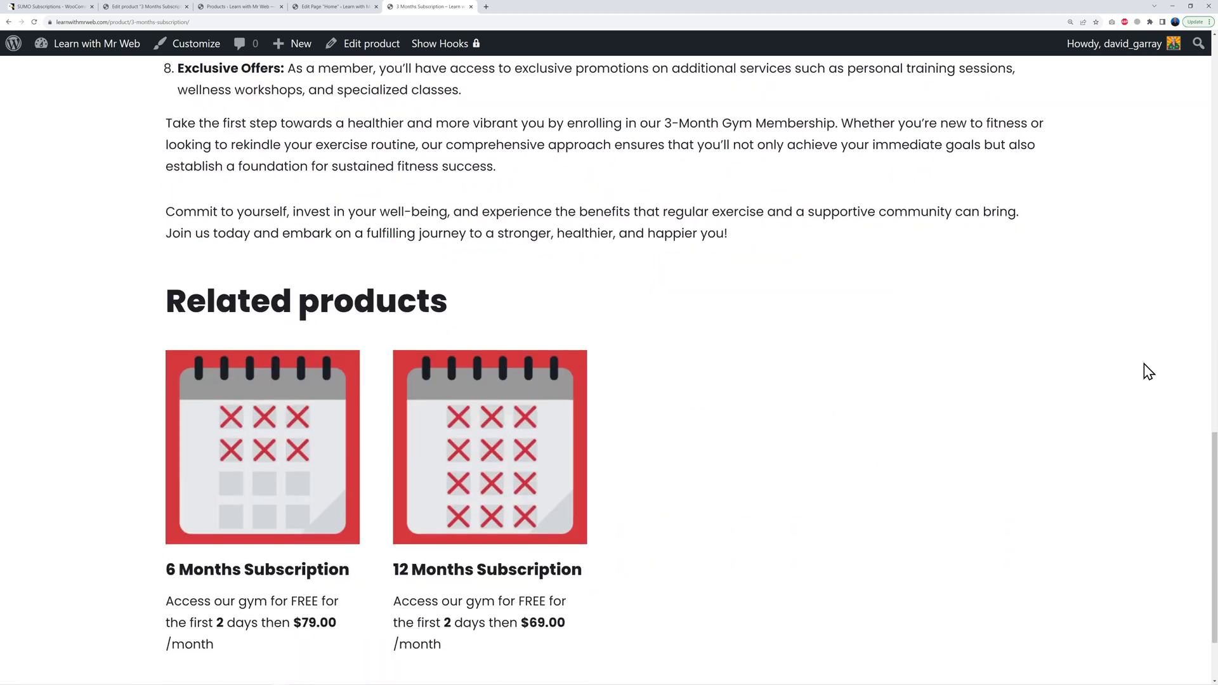
{"action": "scroll", "coordinate": [1147, 372], "scroll_direction": "up", "scroll_amount": 5}
{"action": "scroll", "coordinate": [1148, 373], "scroll_direction": "up", "scroll_amount": 15}
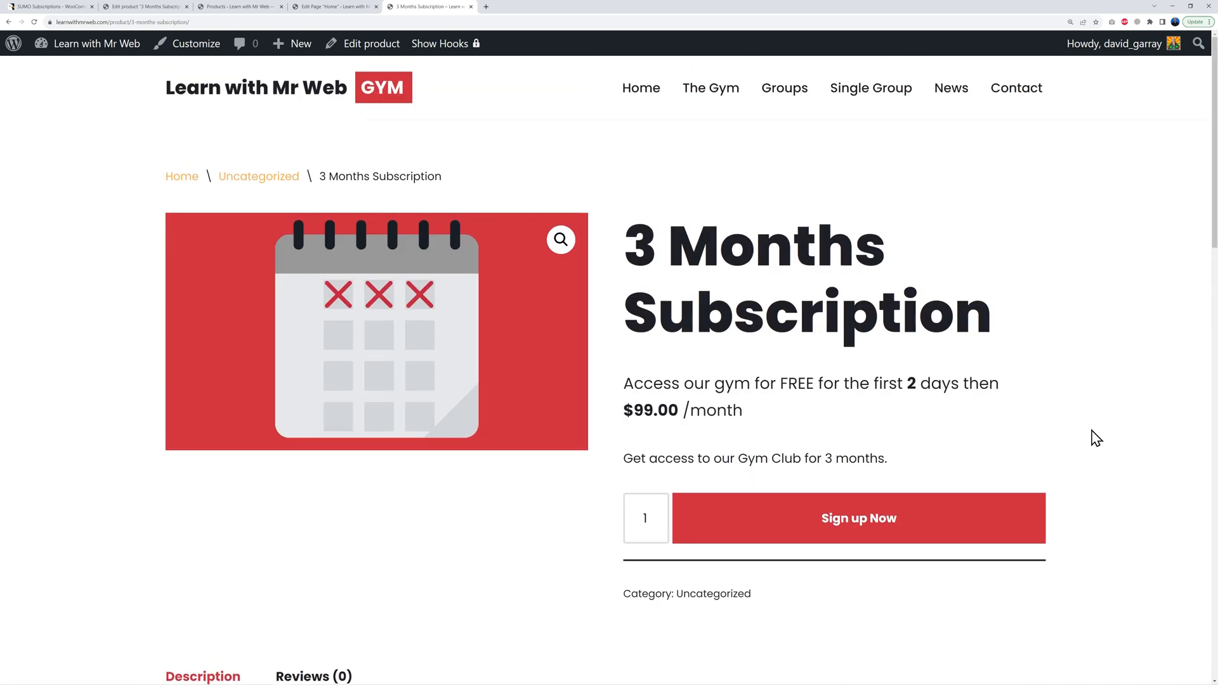
Step: Add the 3 Months Subscription to the cart twice
{"action": "left_click", "coordinate": [888, 521]}
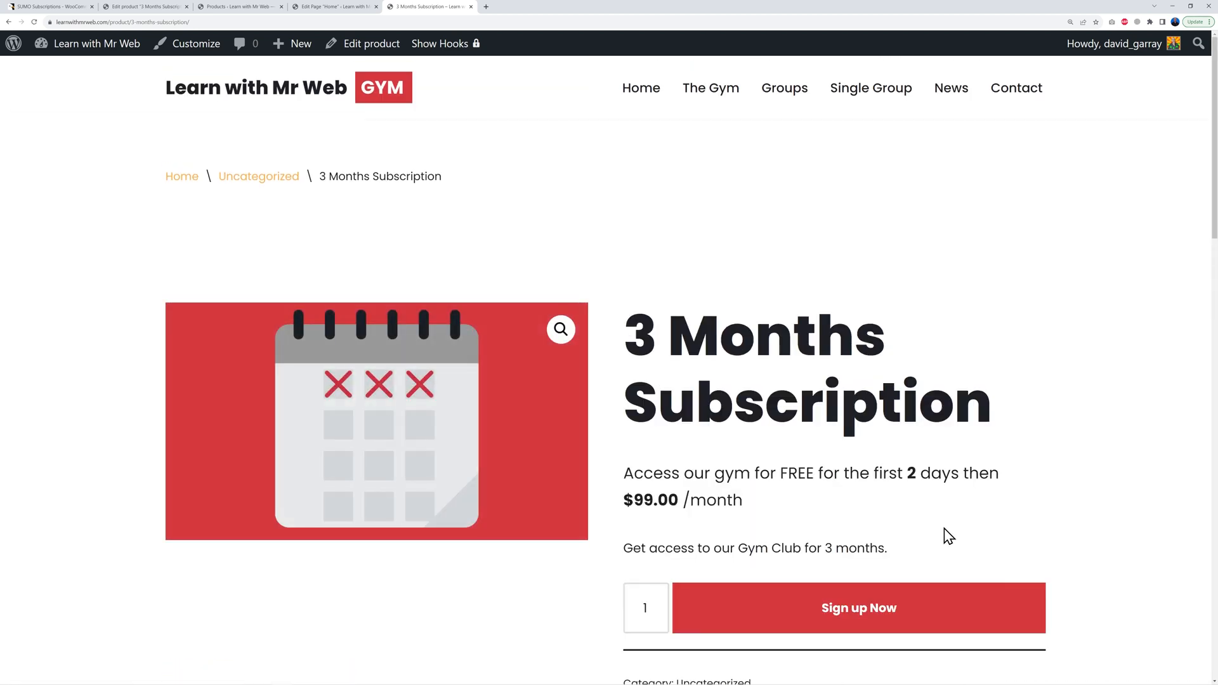
{"action": "scroll", "coordinate": [837, 541], "scroll_direction": "down", "scroll_amount": 1}
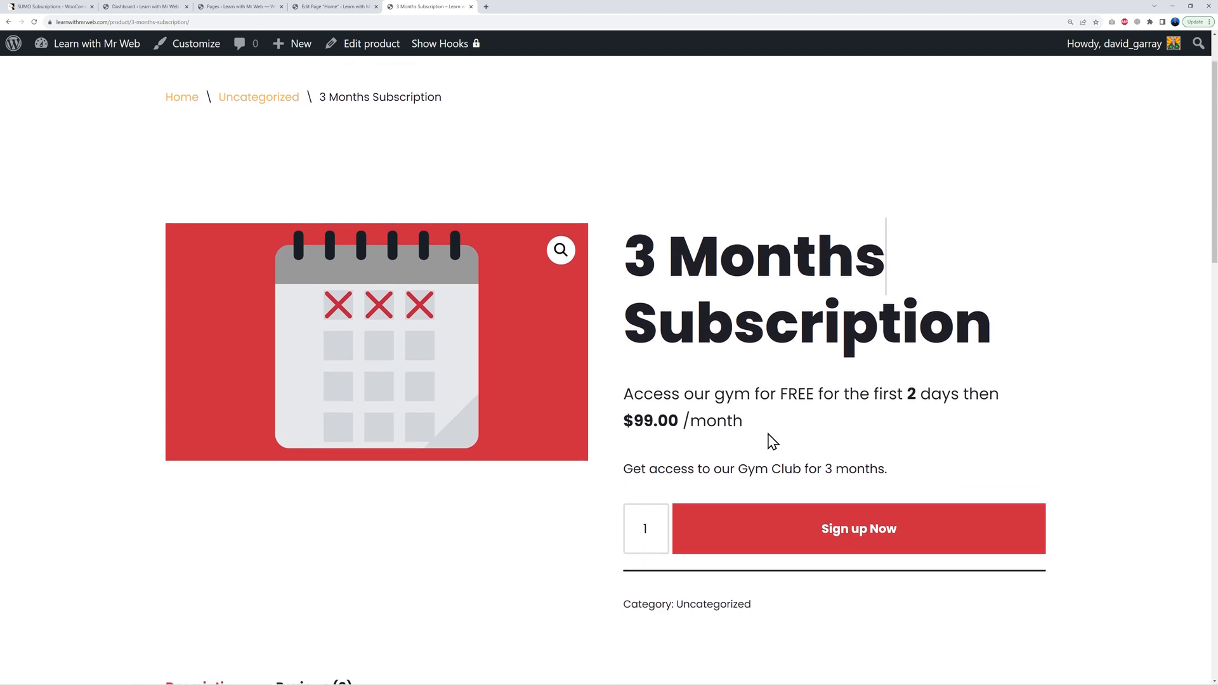
{"action": "scroll", "coordinate": [886, 541], "scroll_direction": "up", "scroll_amount": 1}
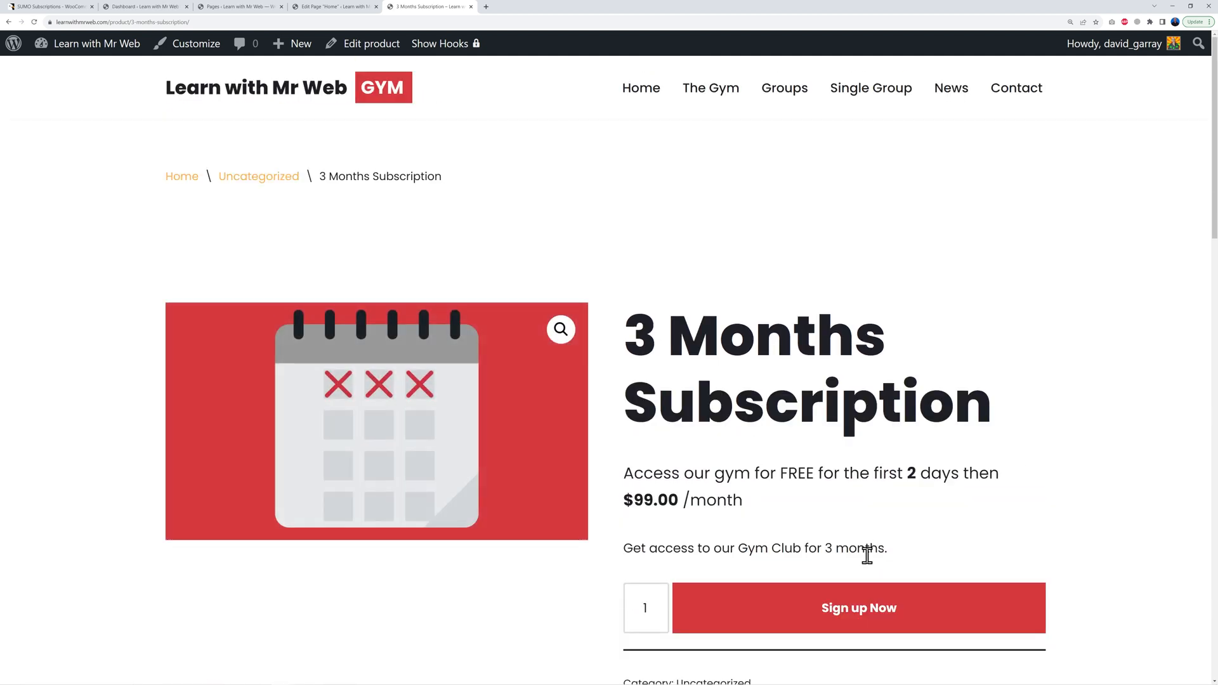
{"action": "left_click", "coordinate": [846, 614]}
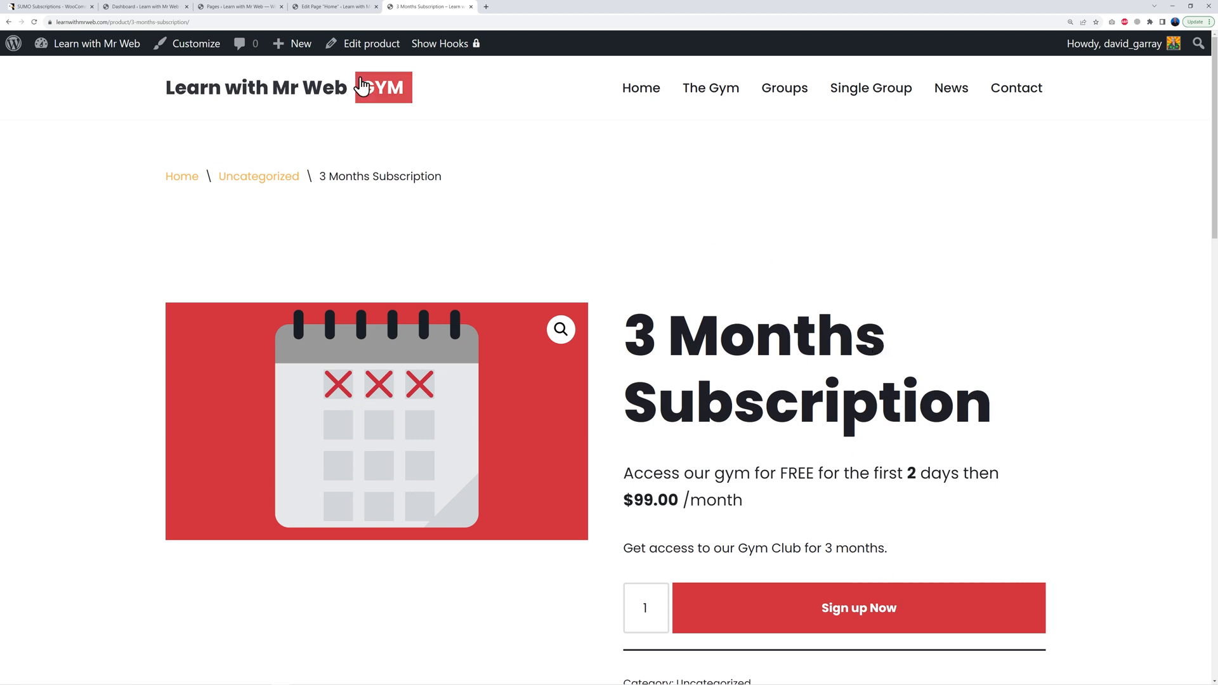
{"action": "left_click", "coordinate": [152, 8]}
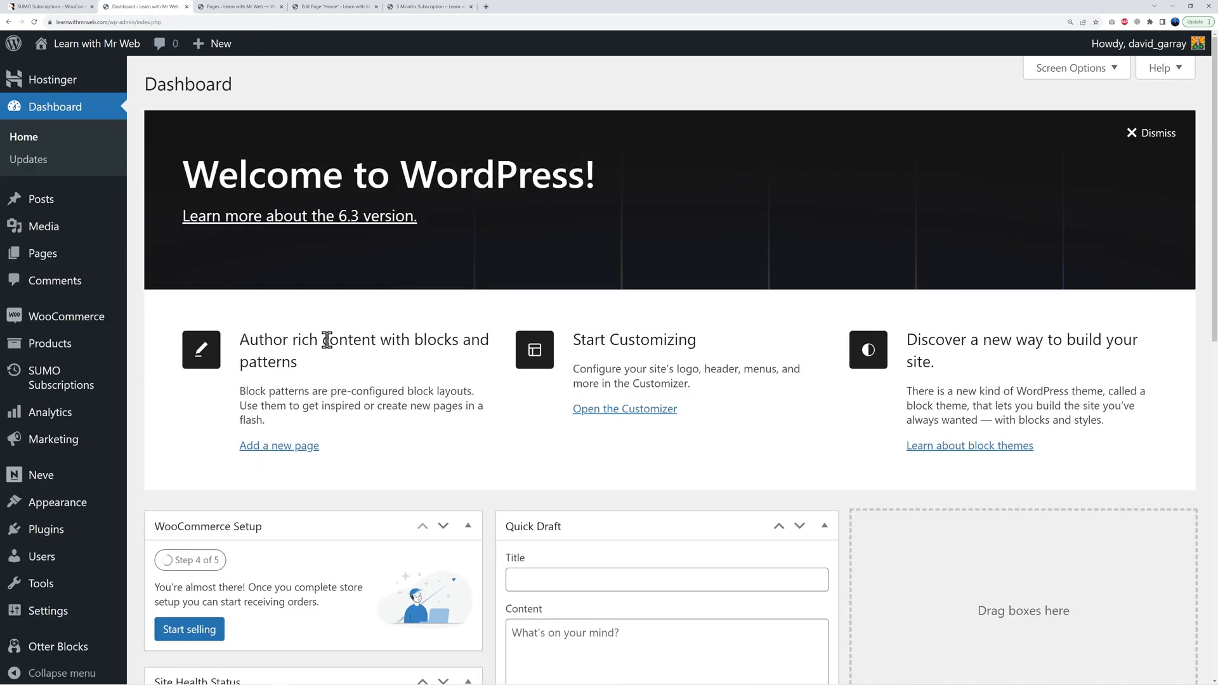
Step: Enable 'Redirect to the cart page after successful addition' in WooCommerce Products settings and save
{"action": "mouse_move", "coordinate": [70, 320]}
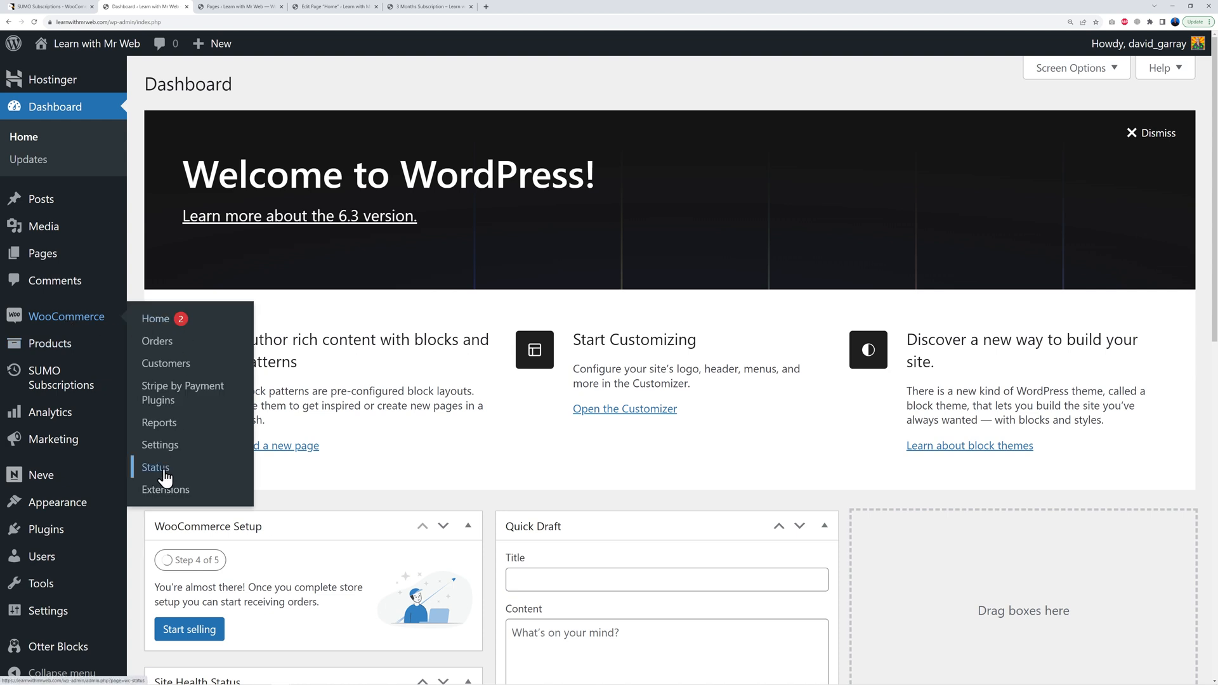
{"action": "left_click", "coordinate": [161, 447]}
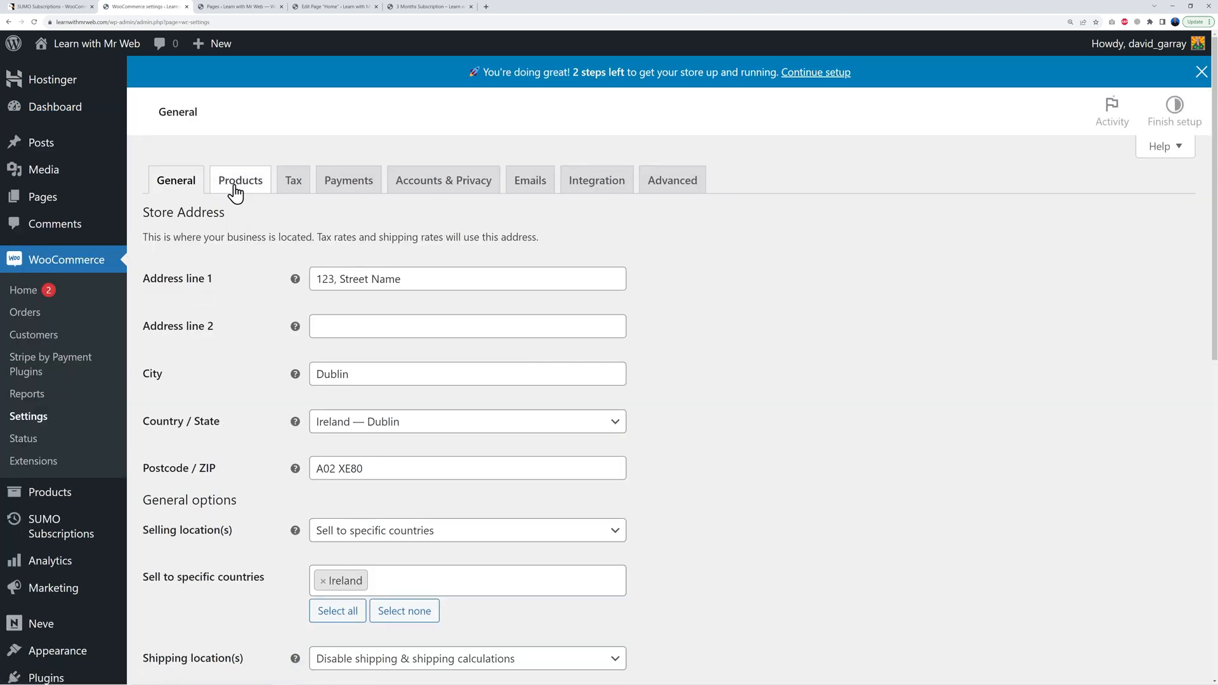
{"action": "left_click", "coordinate": [236, 184]}
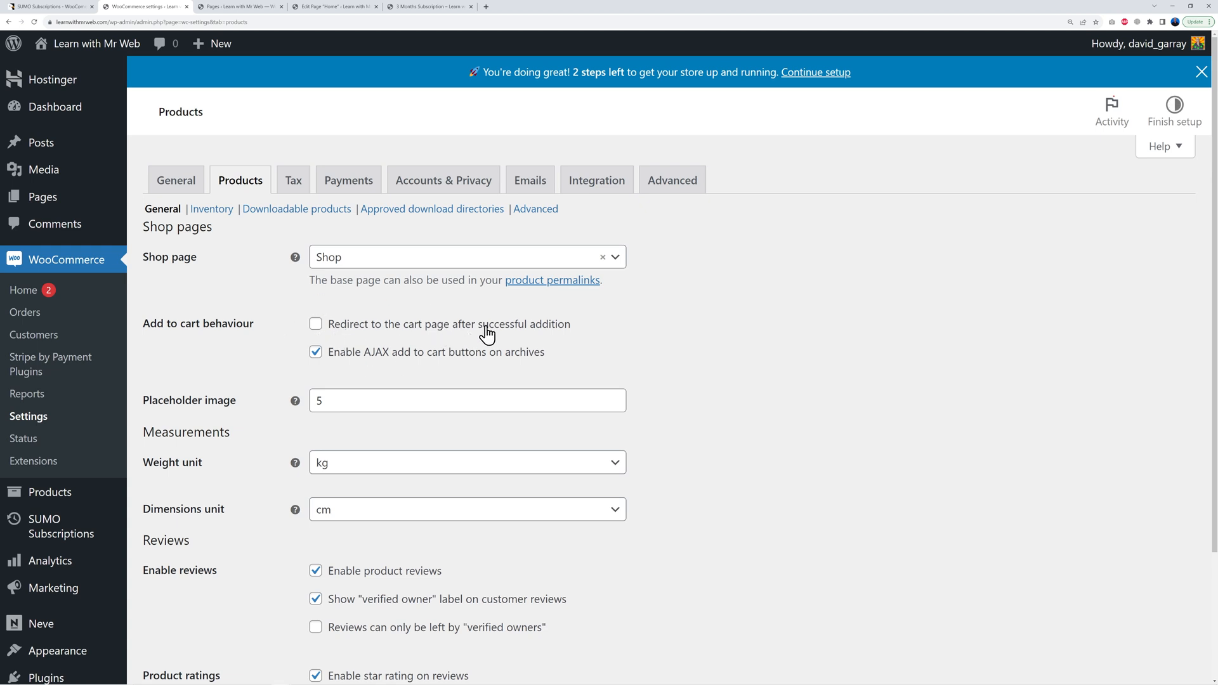
{"action": "left_click", "coordinate": [317, 324]}
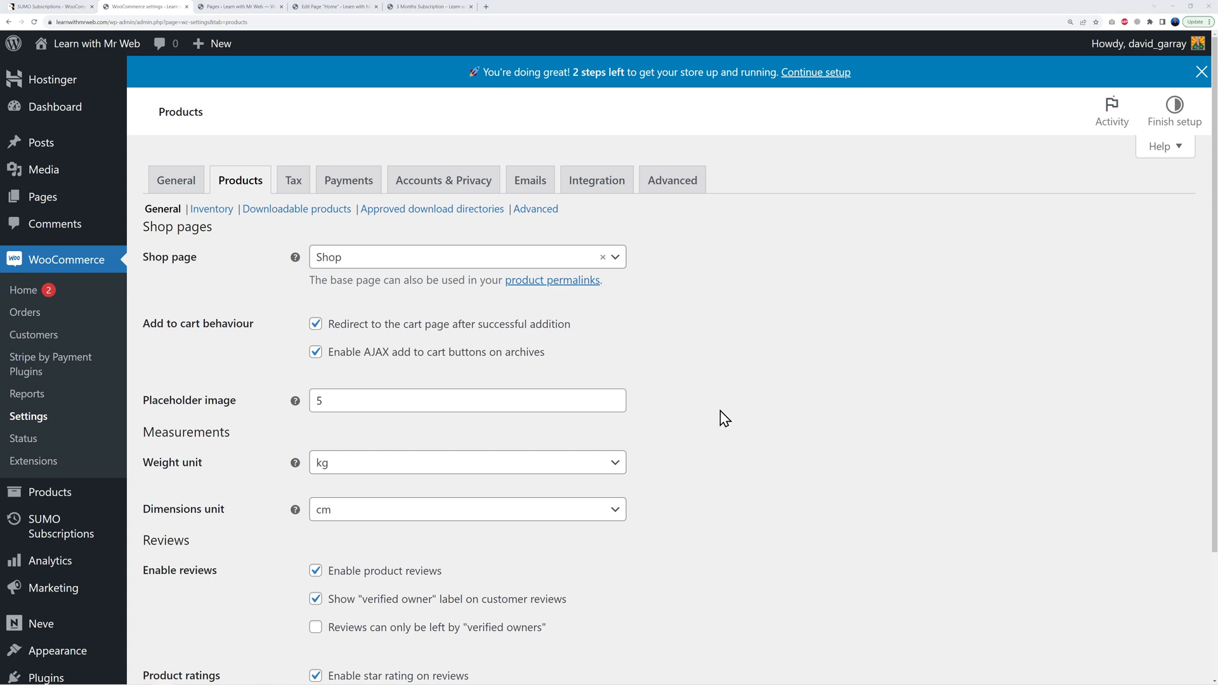
{"action": "scroll", "coordinate": [690, 380], "scroll_direction": "down", "scroll_amount": 3}
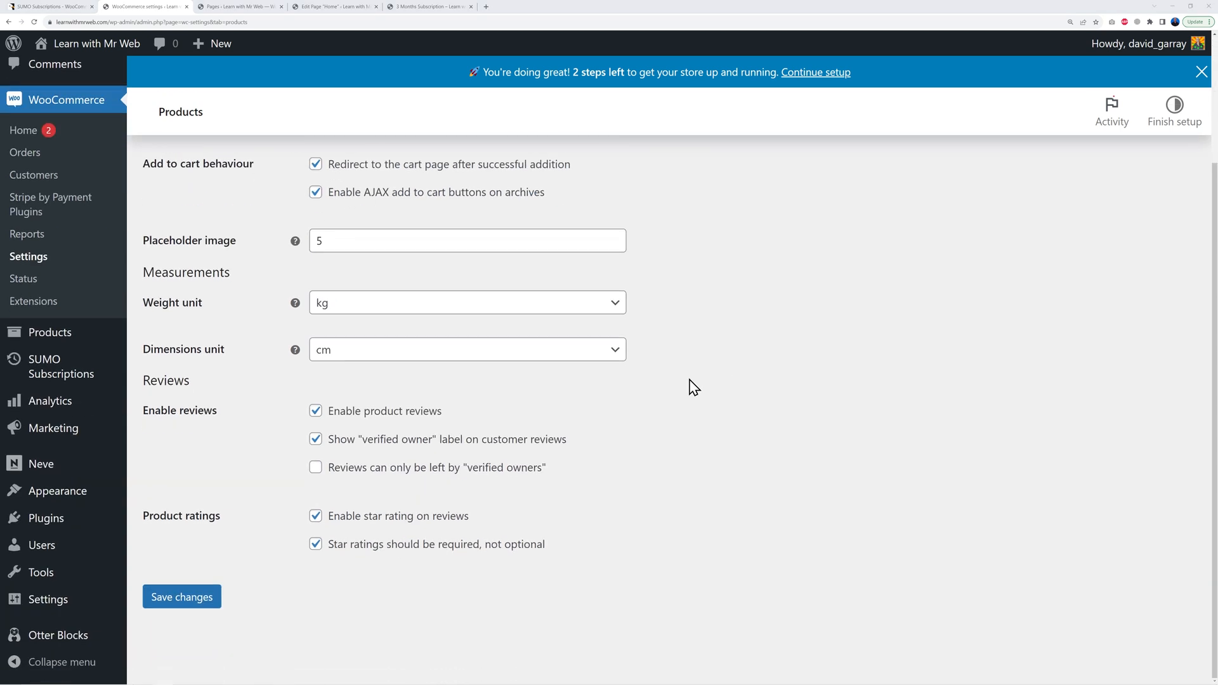
{"action": "left_click", "coordinate": [215, 600]}
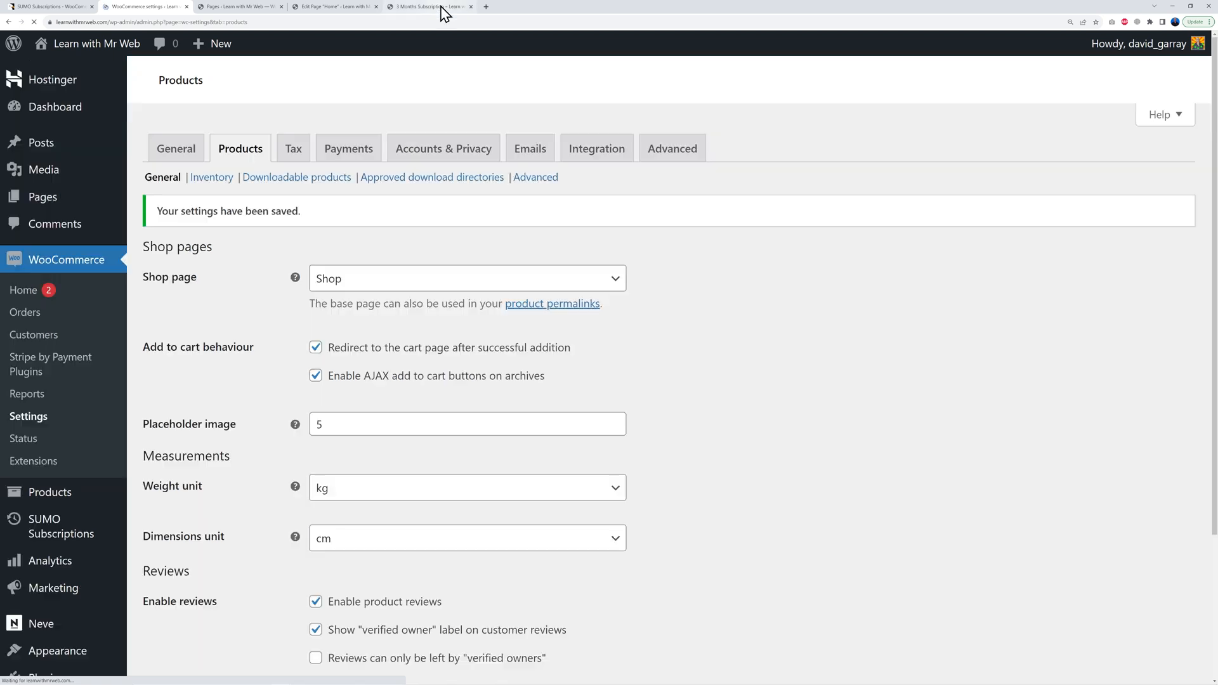
{"action": "left_click", "coordinate": [434, 8]}
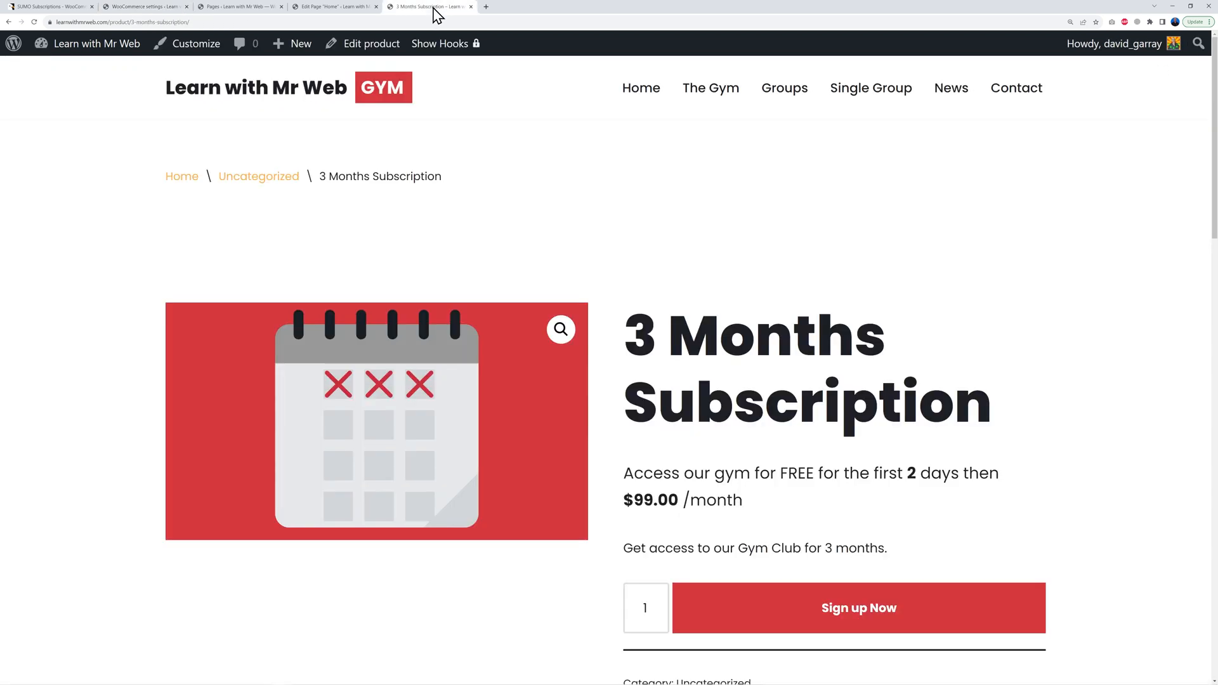
Step: Reload and resubmit the product page to reach the cart, then lower the quantity to 1
{"action": "left_click", "coordinate": [35, 22]}
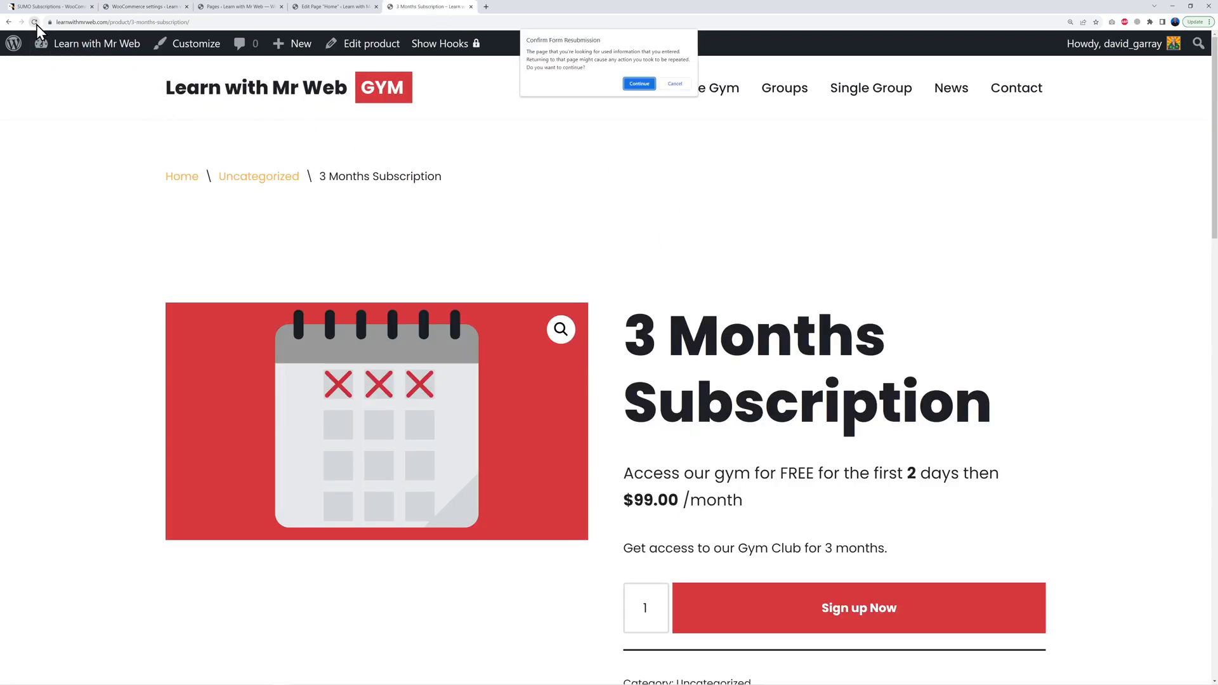
{"action": "left_click", "coordinate": [637, 85]}
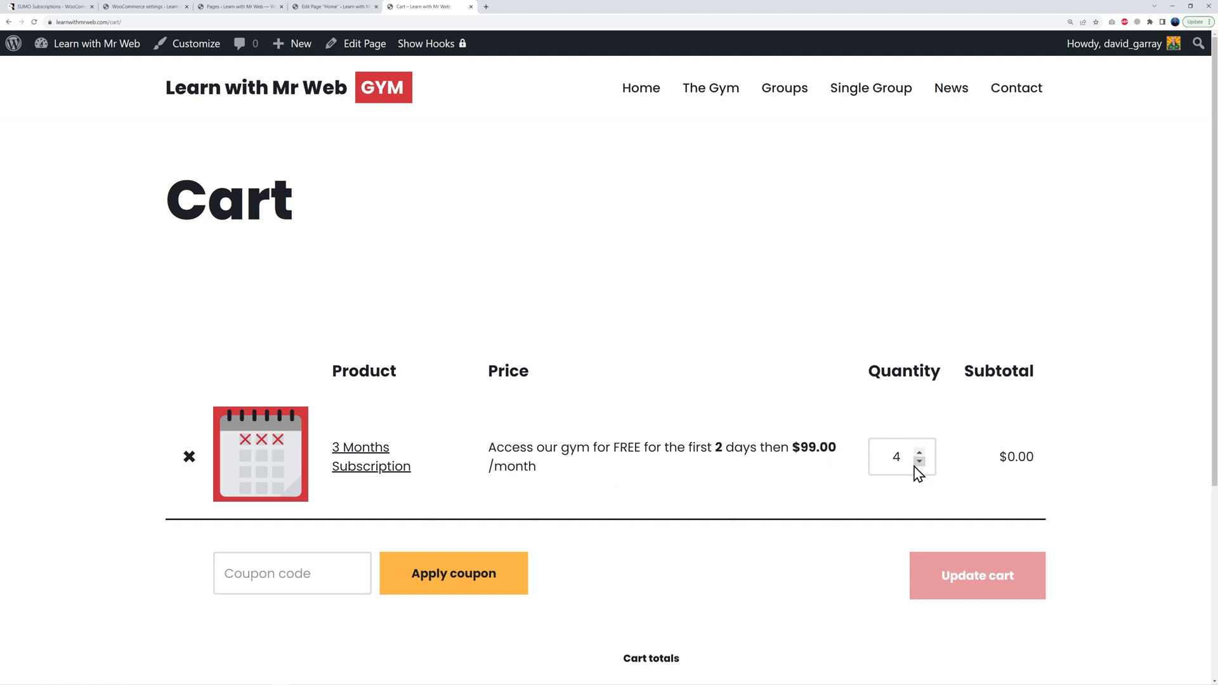
{"action": "left_click", "coordinate": [919, 462]}
{"action": "left_click", "coordinate": [919, 462]}
{"action": "left_click", "coordinate": [842, 497]}
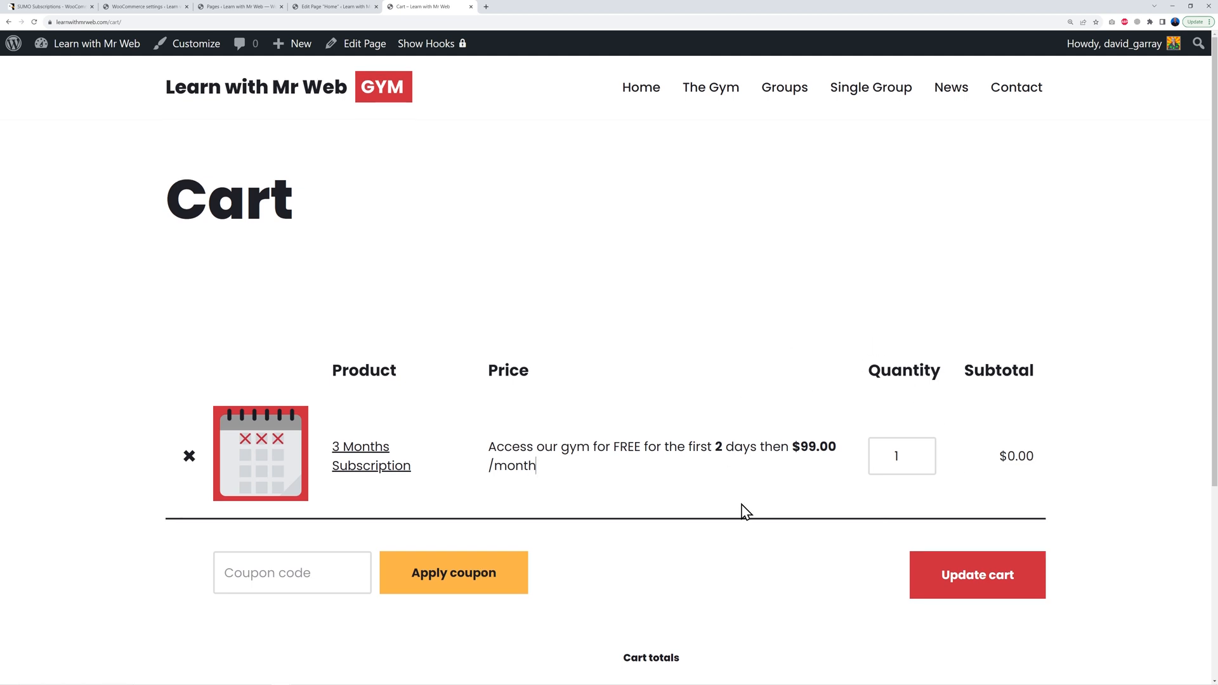
Step: Remove the subscription from the cart and return to the site's home page
{"action": "scroll", "coordinate": [743, 510], "scroll_direction": "down", "scroll_amount": 4}
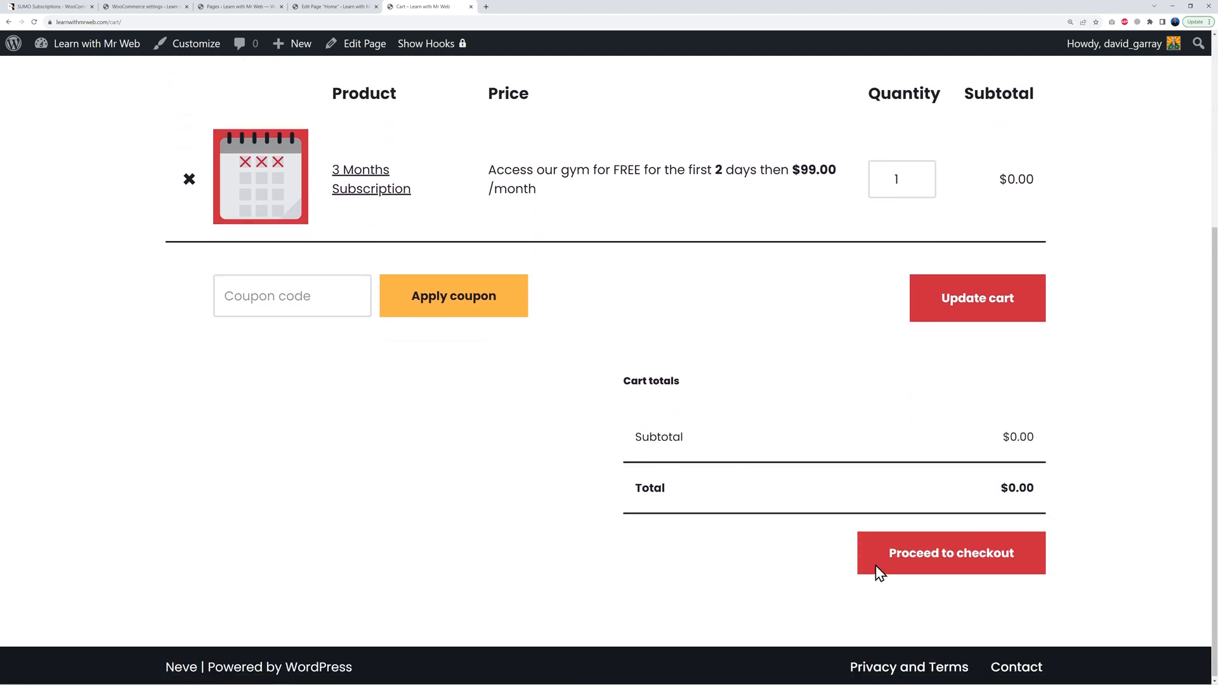
{"action": "left_click", "coordinate": [189, 179]}
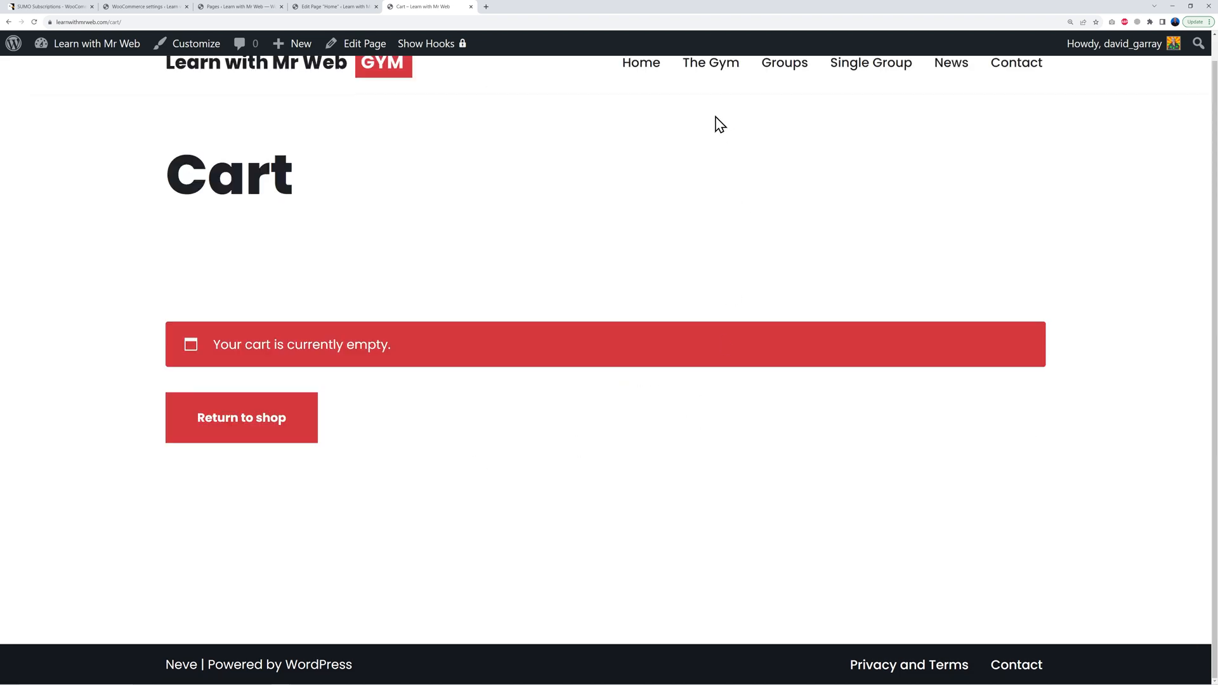
{"action": "left_click", "coordinate": [643, 63]}
{"action": "scroll", "coordinate": [730, 380], "scroll_direction": "down", "scroll_amount": 10}
{"action": "scroll", "coordinate": [727, 366], "scroll_direction": "down", "scroll_amount": 20}
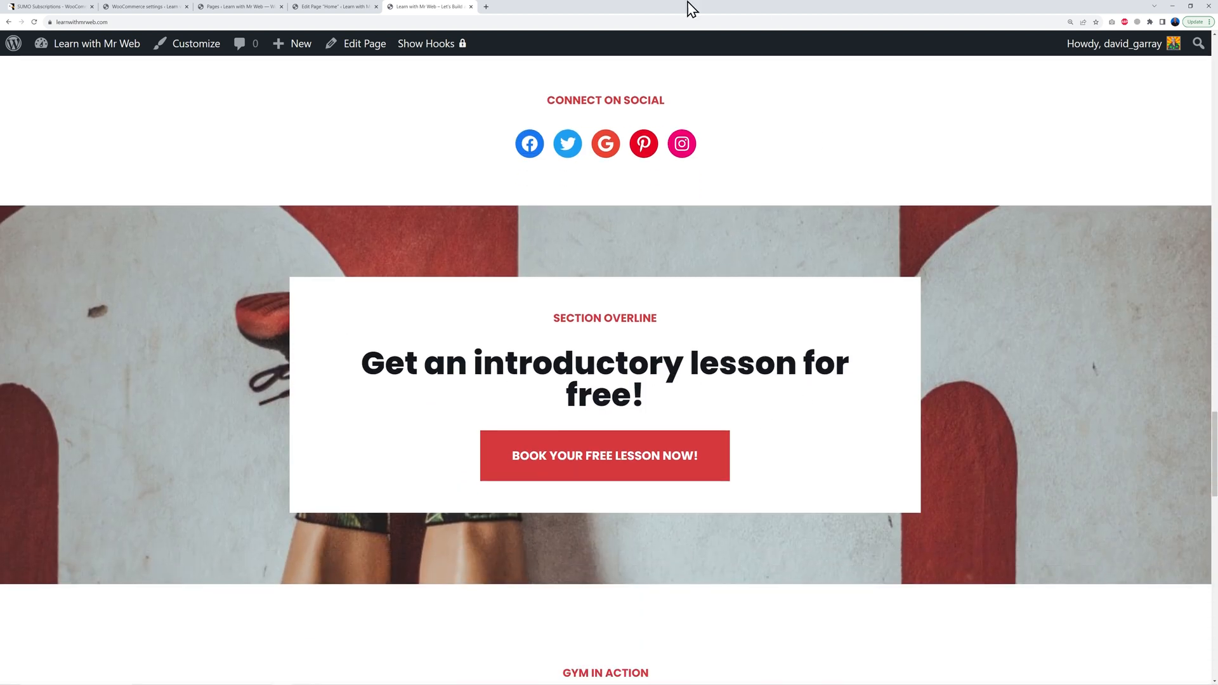
Step: Return to the Home page editor and scroll down toward the social icons
{"action": "left_click", "coordinate": [332, 8]}
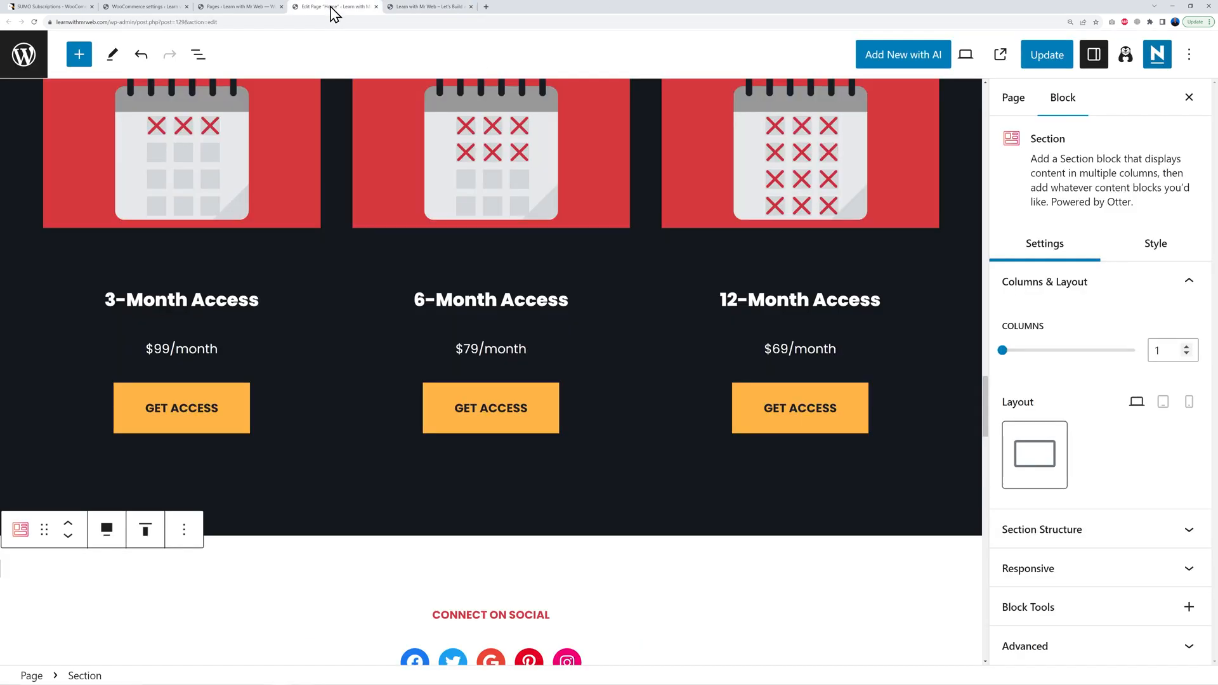
{"action": "scroll", "coordinate": [666, 455], "scroll_direction": "down", "scroll_amount": 5}
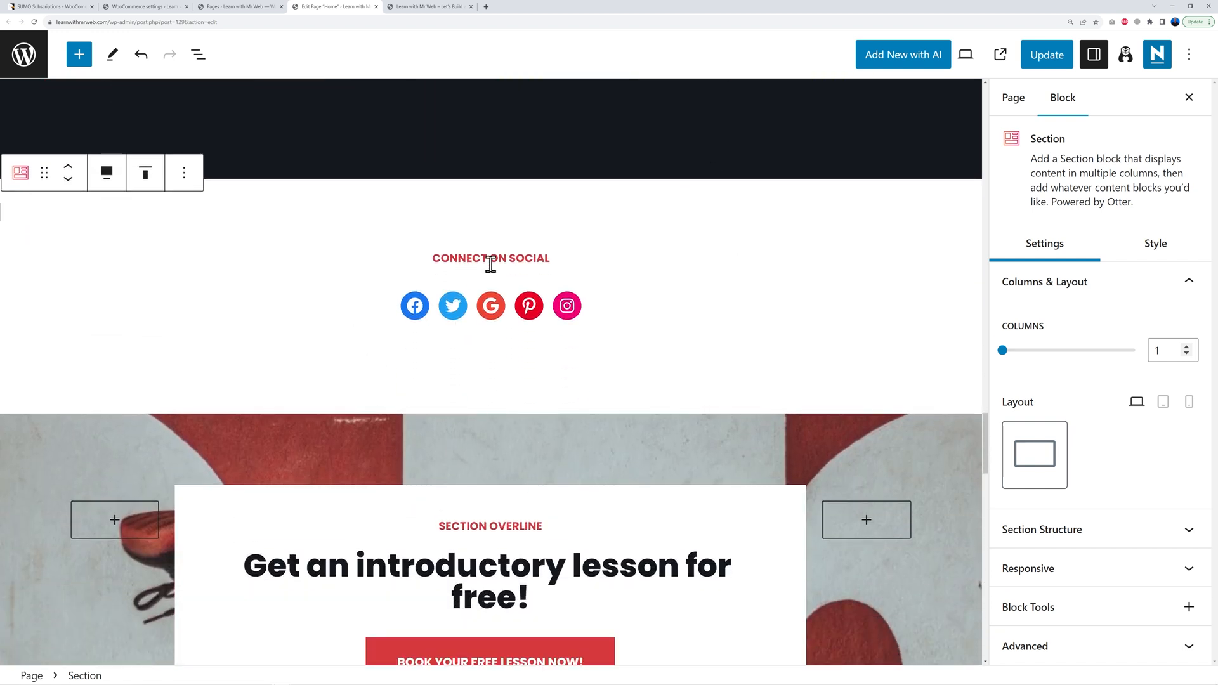
Step: Inspect the links of the Facebook, Twitter, Google, Pinterest and Instagram icons
{"action": "left_click", "coordinate": [414, 319]}
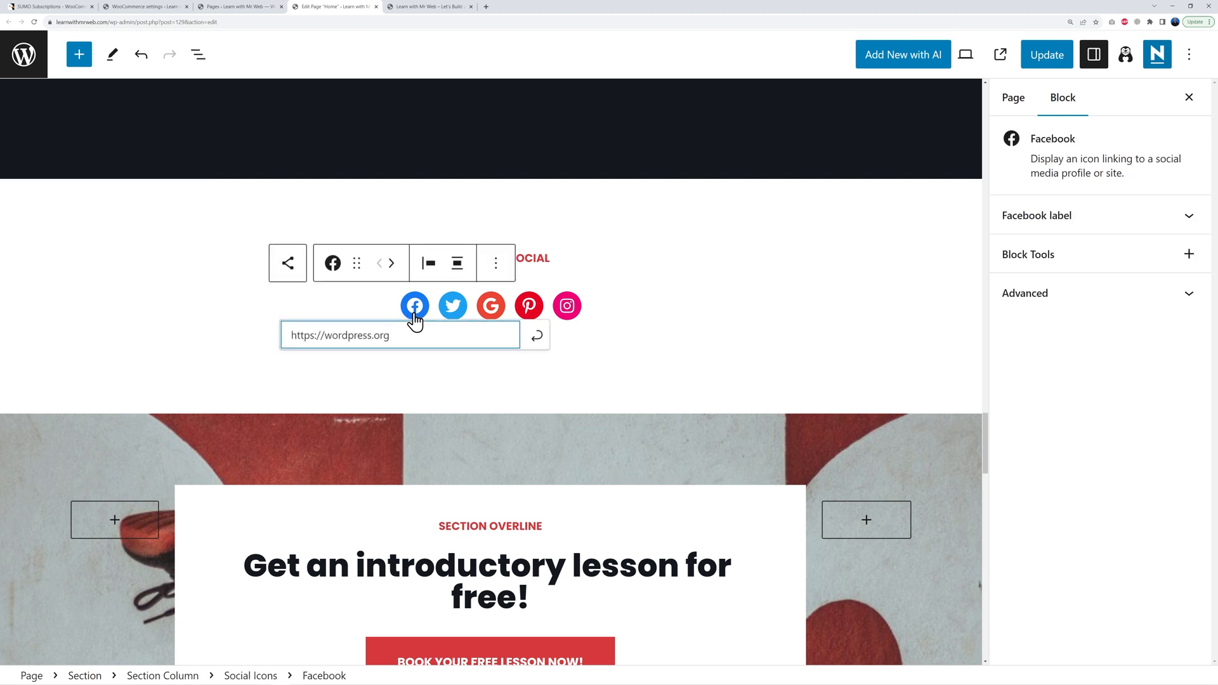
{"action": "left_click_drag", "start_coordinate": [290, 336], "coordinate": [417, 338]}
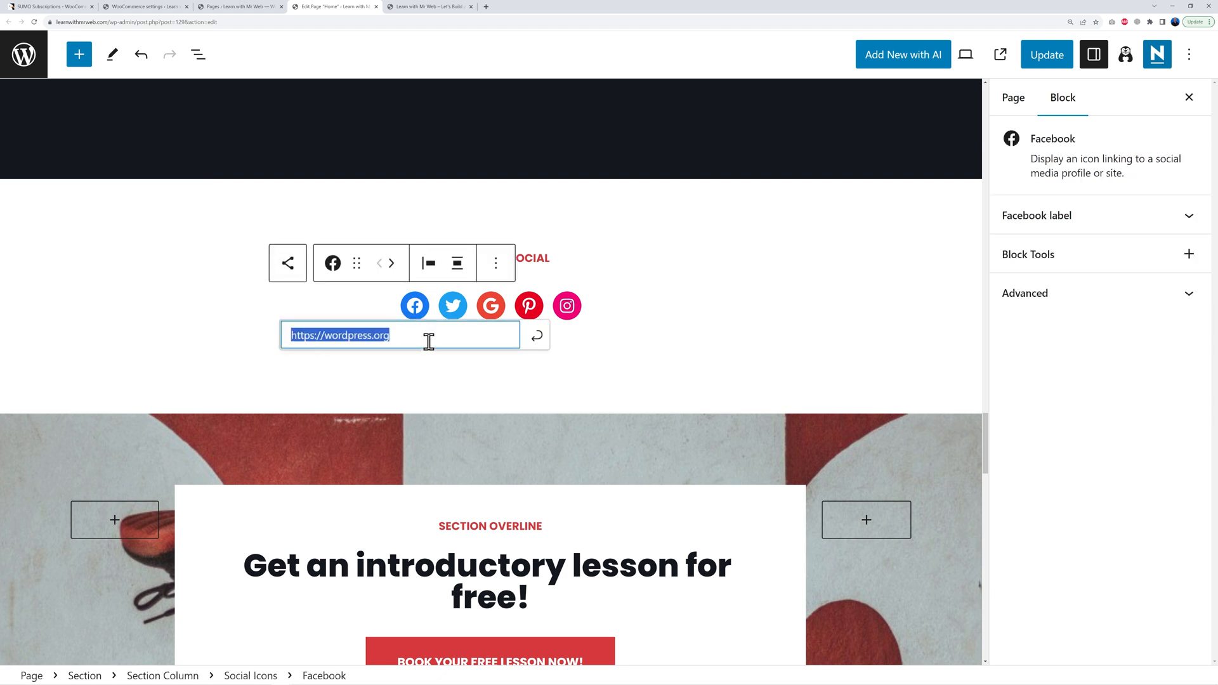
{"action": "left_click", "coordinate": [454, 312]}
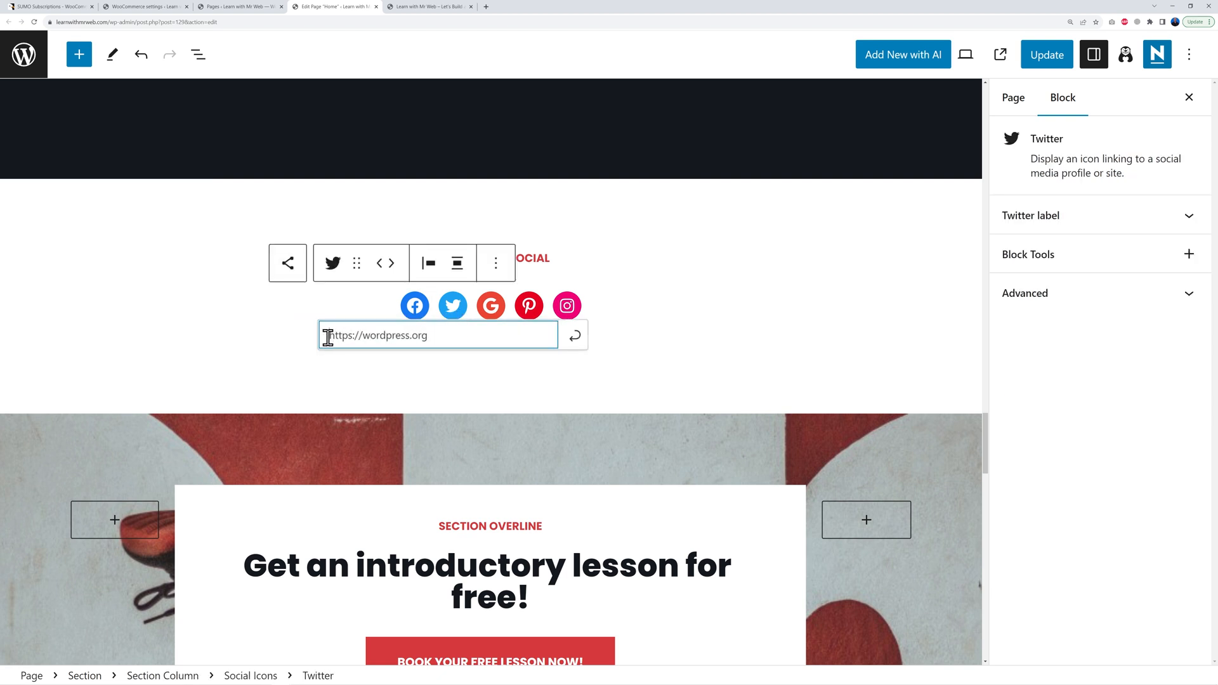
{"action": "left_click_drag", "start_coordinate": [328, 338], "coordinate": [486, 337]}
{"action": "left_click", "coordinate": [493, 306]}
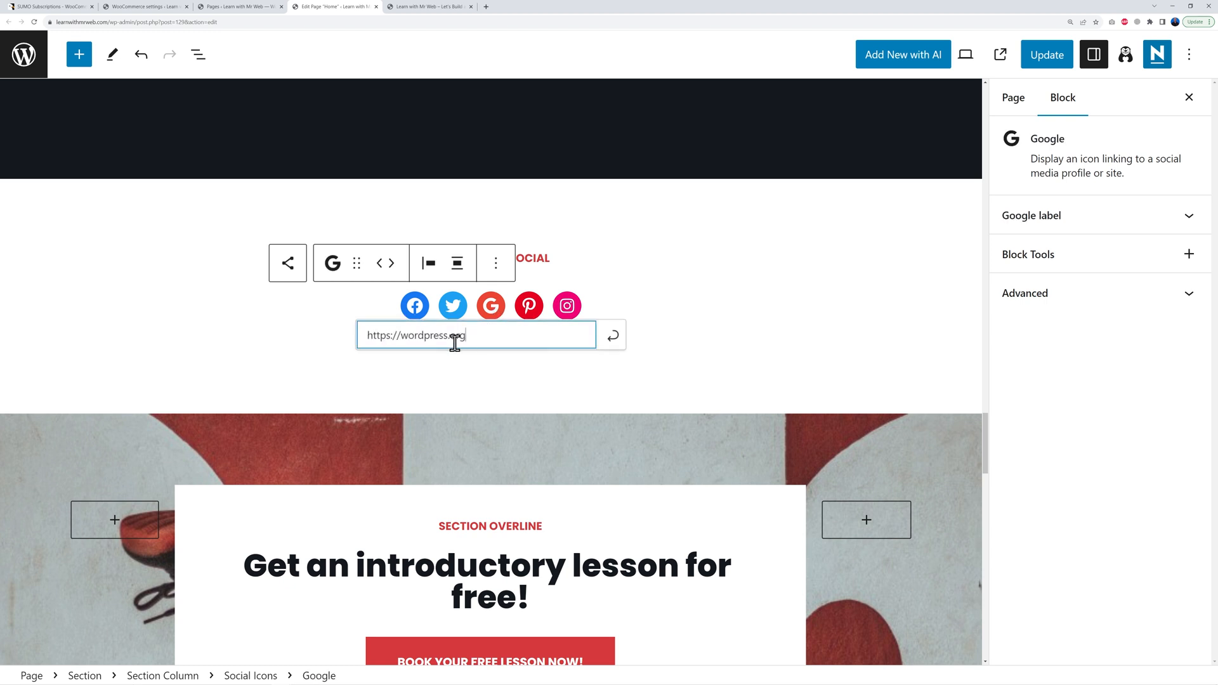
{"action": "left_click_drag", "start_coordinate": [367, 336], "coordinate": [516, 335]}
{"action": "left_click", "coordinate": [531, 311]}
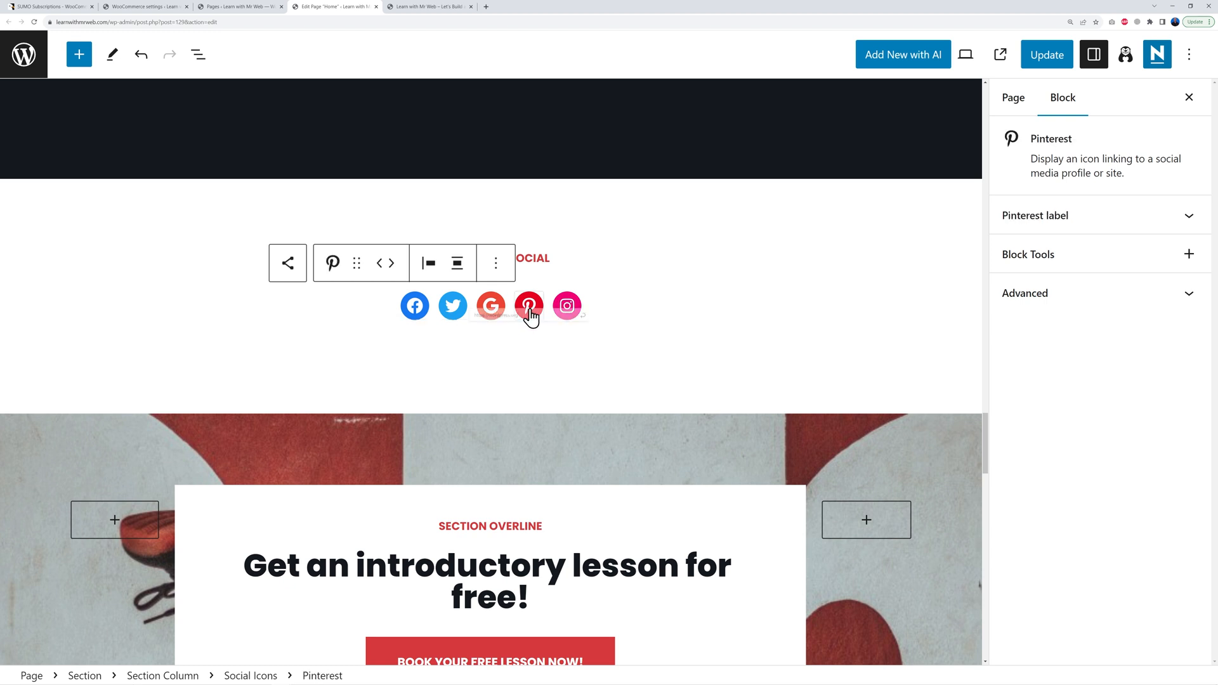
{"action": "left_click", "coordinate": [565, 315]}
Step: Delete the Google social icon
{"action": "left_click", "coordinate": [492, 314]}
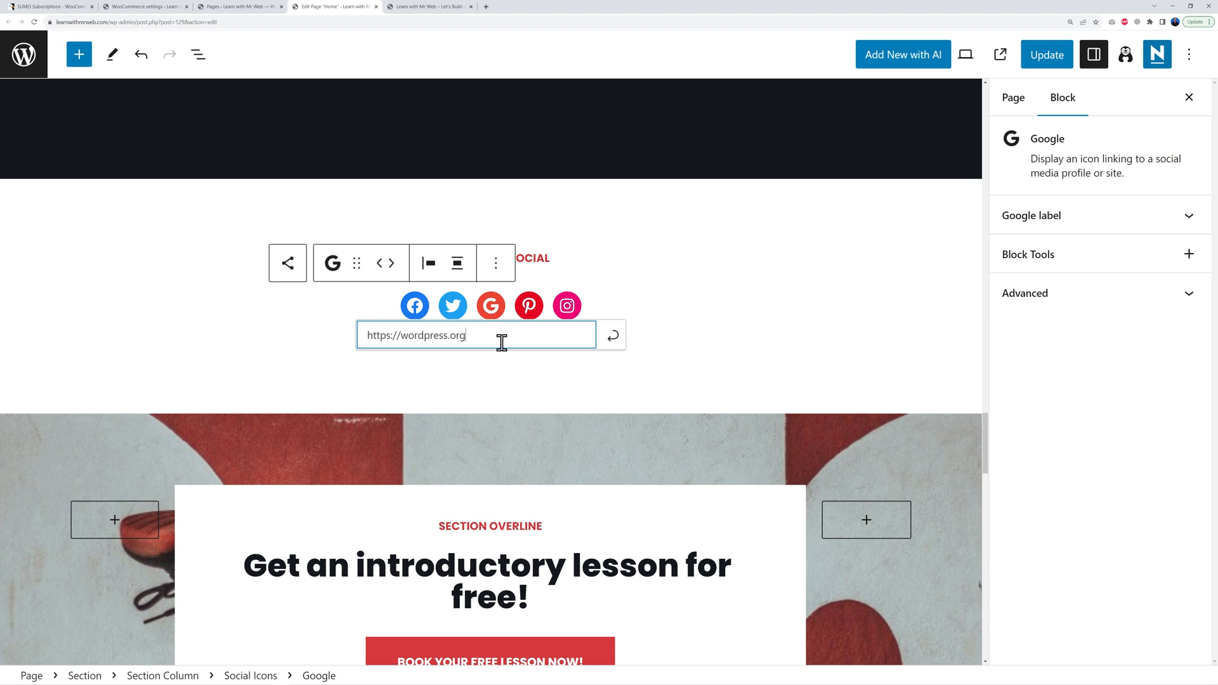
{"action": "left_click", "coordinate": [496, 265]}
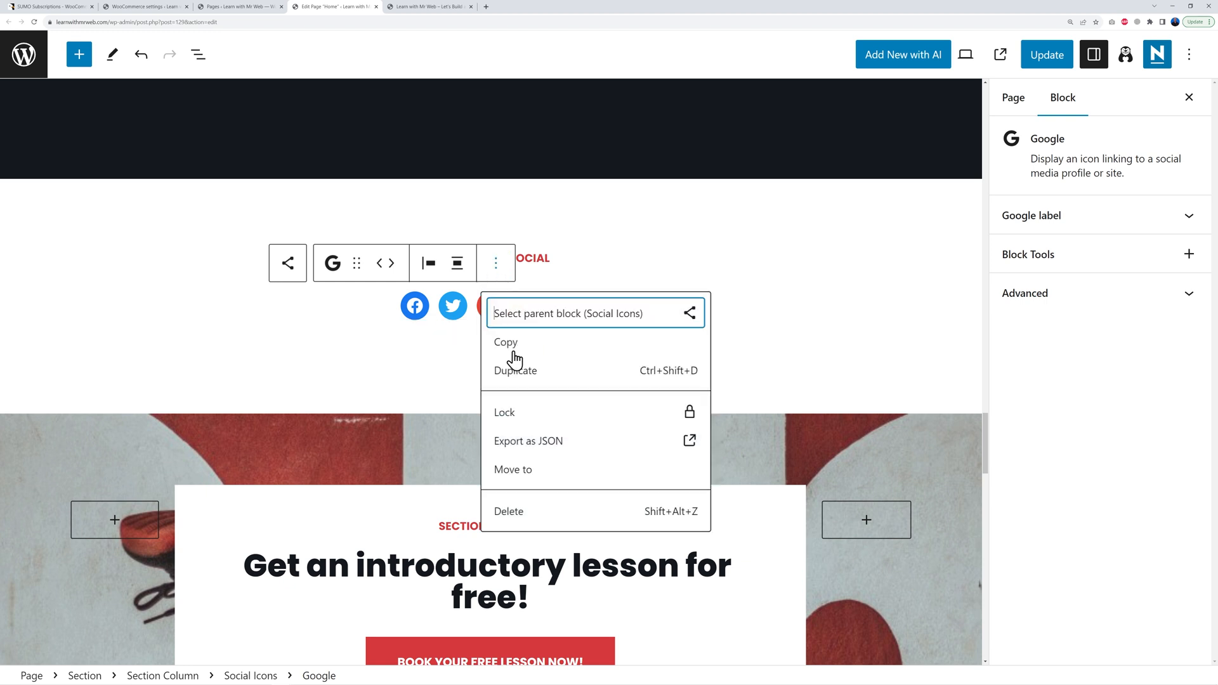
{"action": "left_click", "coordinate": [527, 511]}
Step: Review the Facebook link and start replacing wordpress.org in the Twitter link with x.com
{"action": "left_click", "coordinate": [433, 306]}
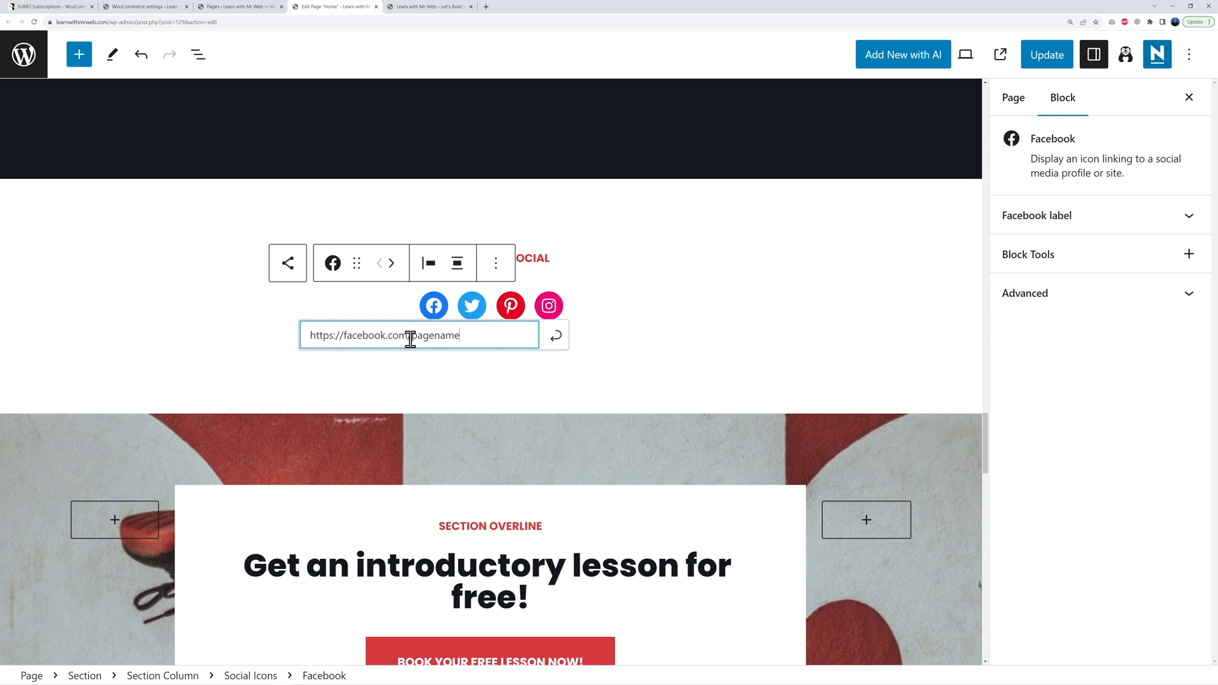
{"action": "left_click_drag", "start_coordinate": [412, 337], "coordinate": [468, 337]}
{"action": "left_click", "coordinate": [468, 337]}
{"action": "left_click", "coordinate": [472, 307]}
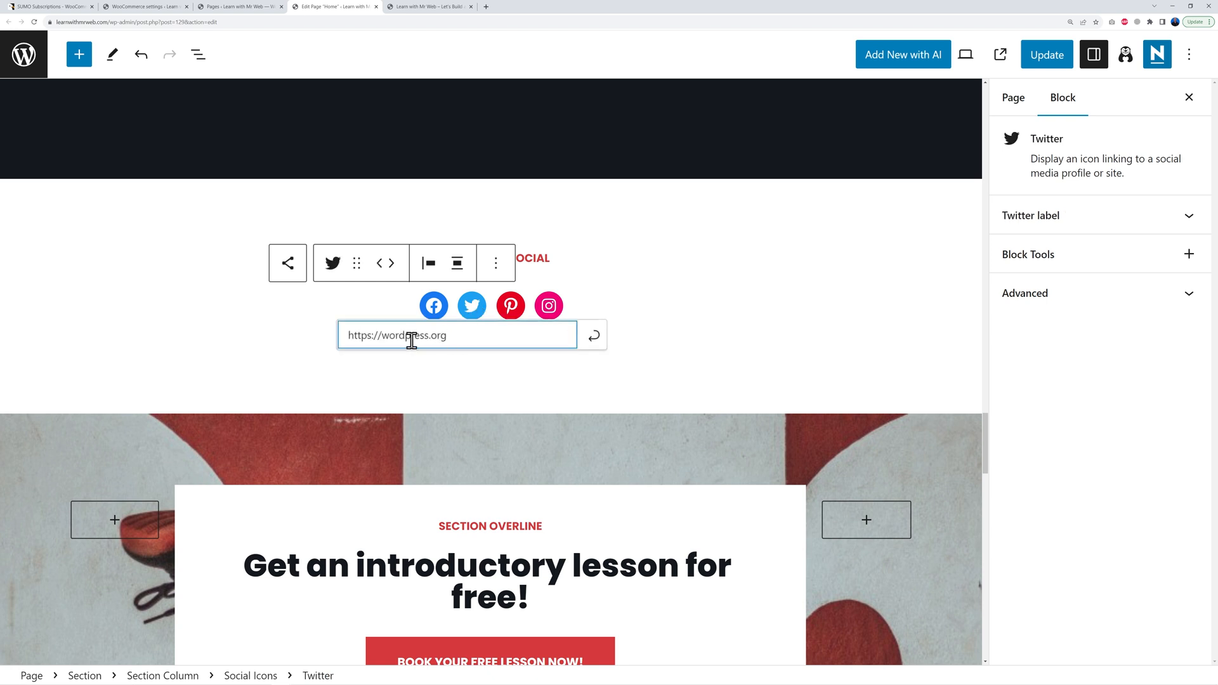
{"action": "left_click_drag", "start_coordinate": [382, 337], "coordinate": [505, 326]}
Step: Close the Twitter link and add a YouTube icon after Instagram in the social row
{"action": "left_click", "coordinate": [587, 311]}
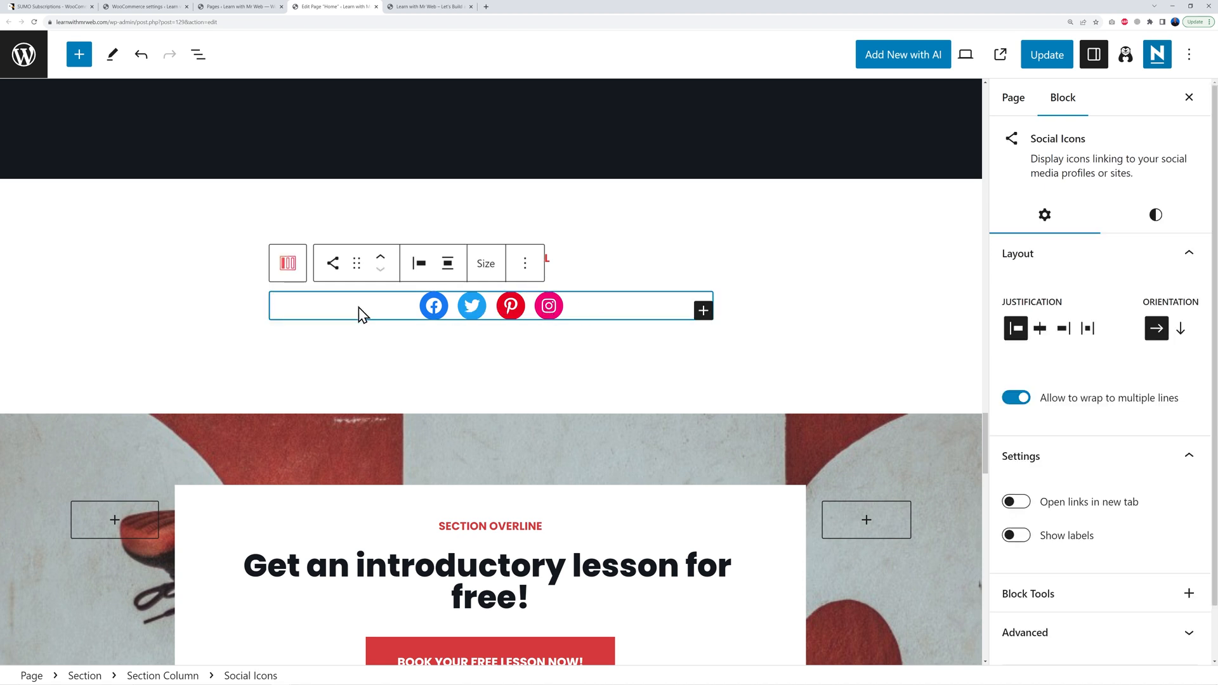
{"action": "left_click", "coordinate": [702, 311]}
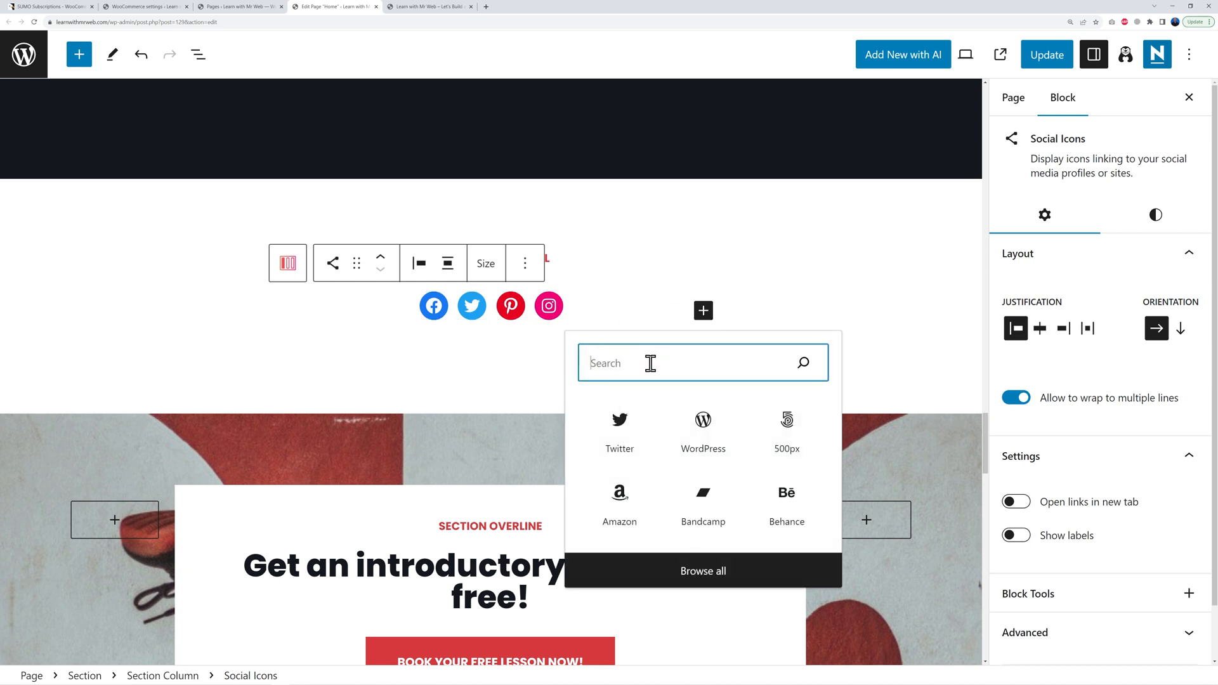
{"action": "type", "text": "yout"}
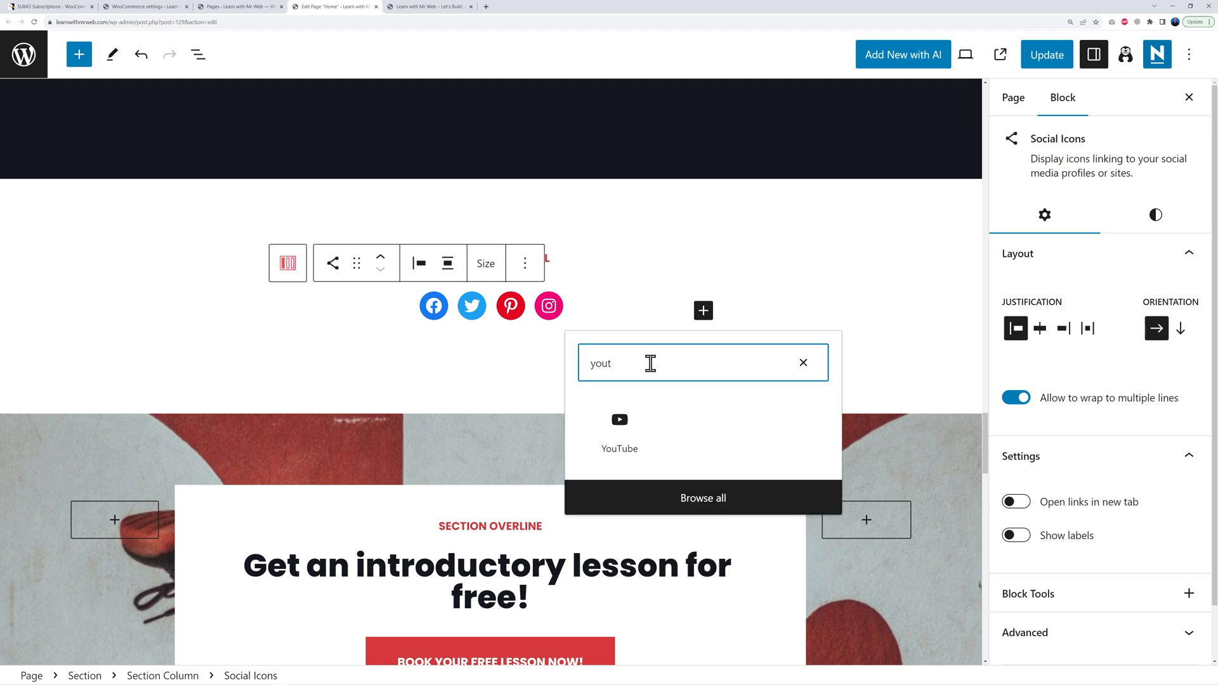
{"action": "left_click", "coordinate": [624, 420]}
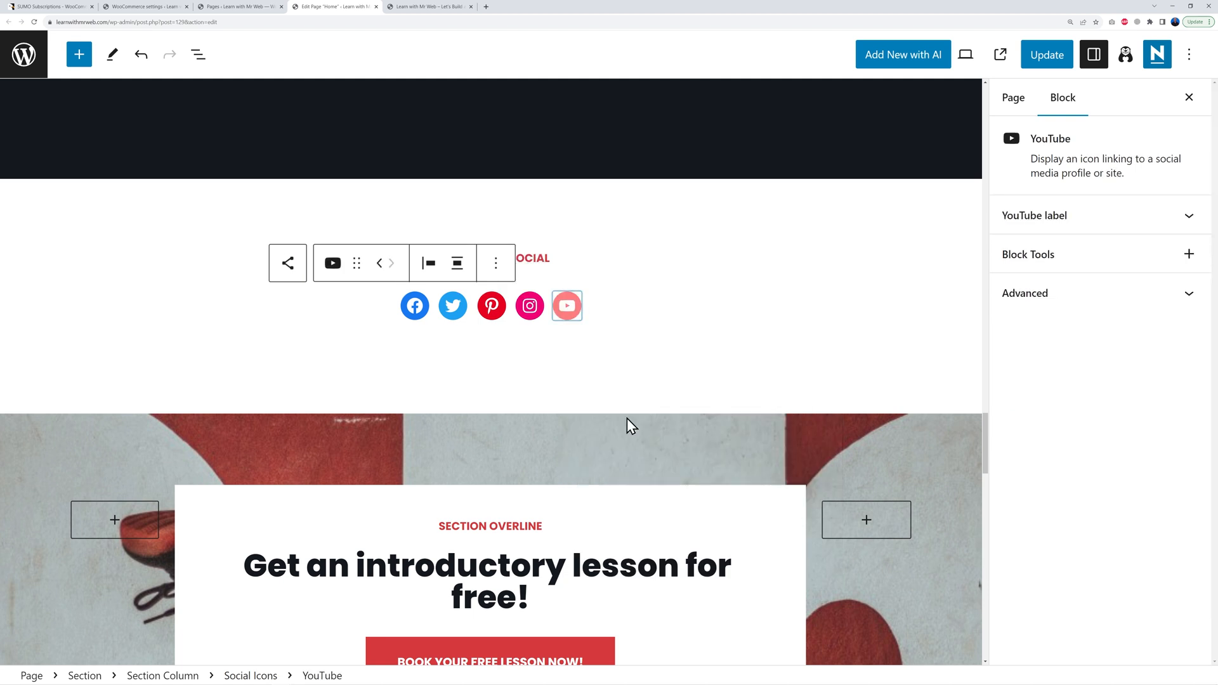
{"action": "left_click", "coordinate": [565, 307]}
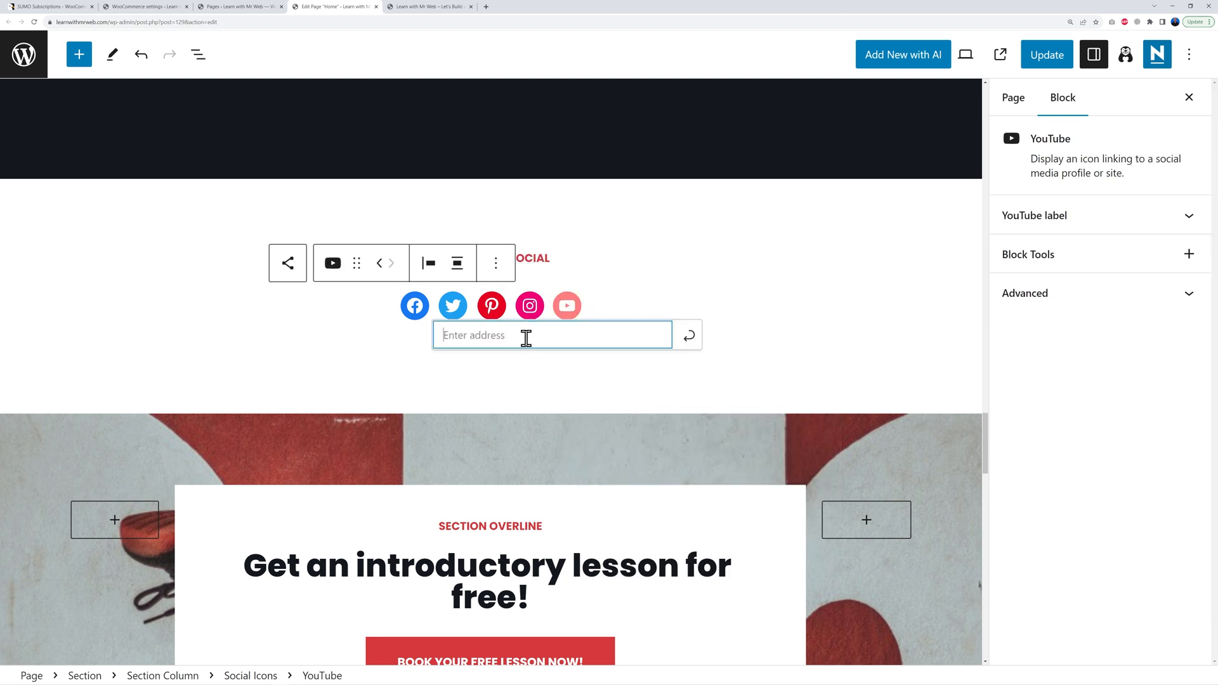
{"action": "type", "text": "https://youtube.com/nameofyourc"}
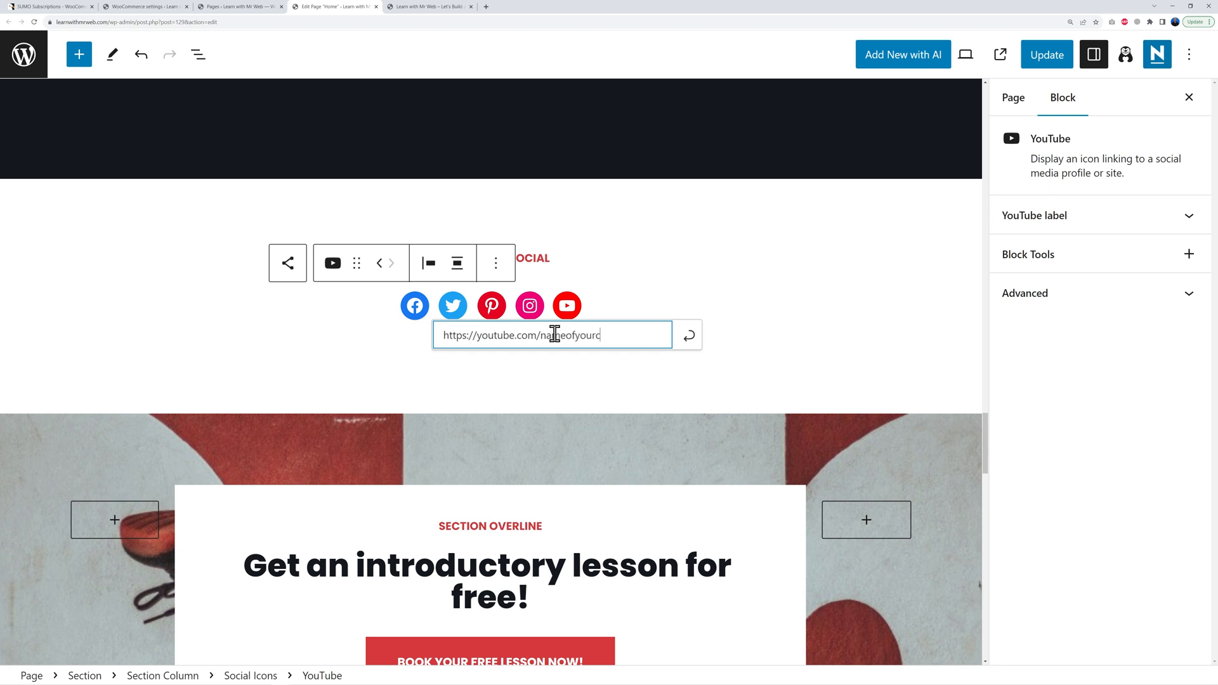
{"action": "type", "text": "hannel"}
{"action": "left_click", "coordinate": [700, 348]}
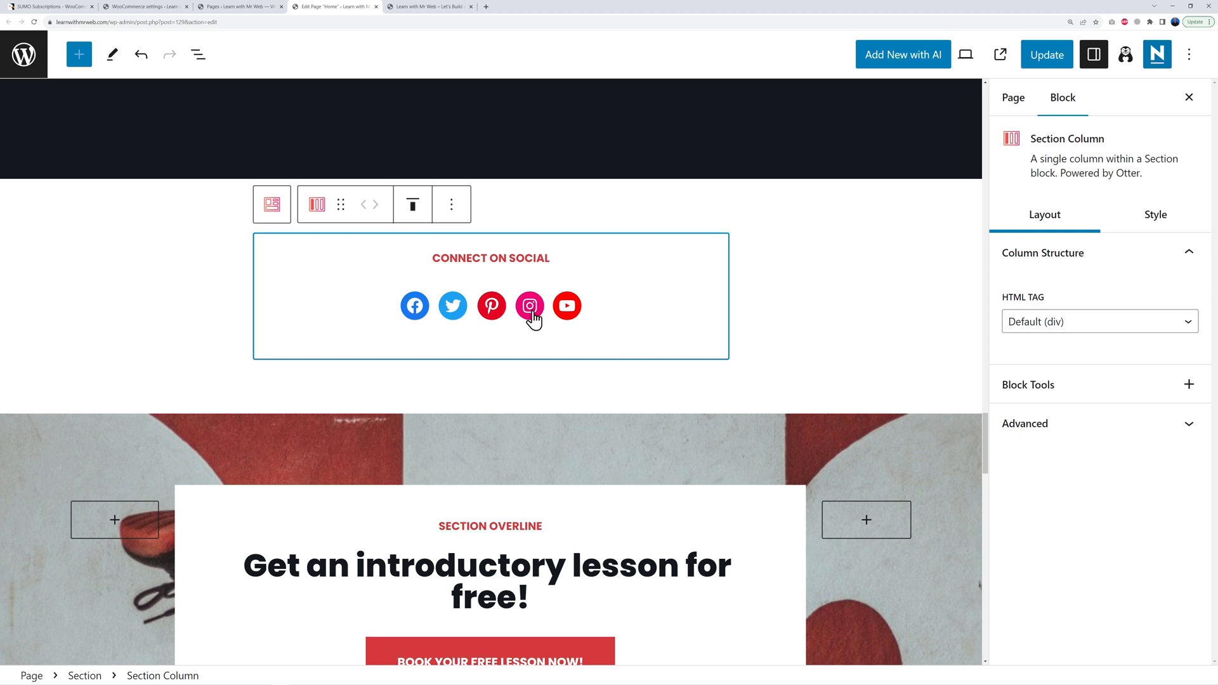
Step: Change the section overline text to FREE ACCESS
{"action": "scroll", "coordinate": [800, 326], "scroll_direction": "down", "scroll_amount": 4}
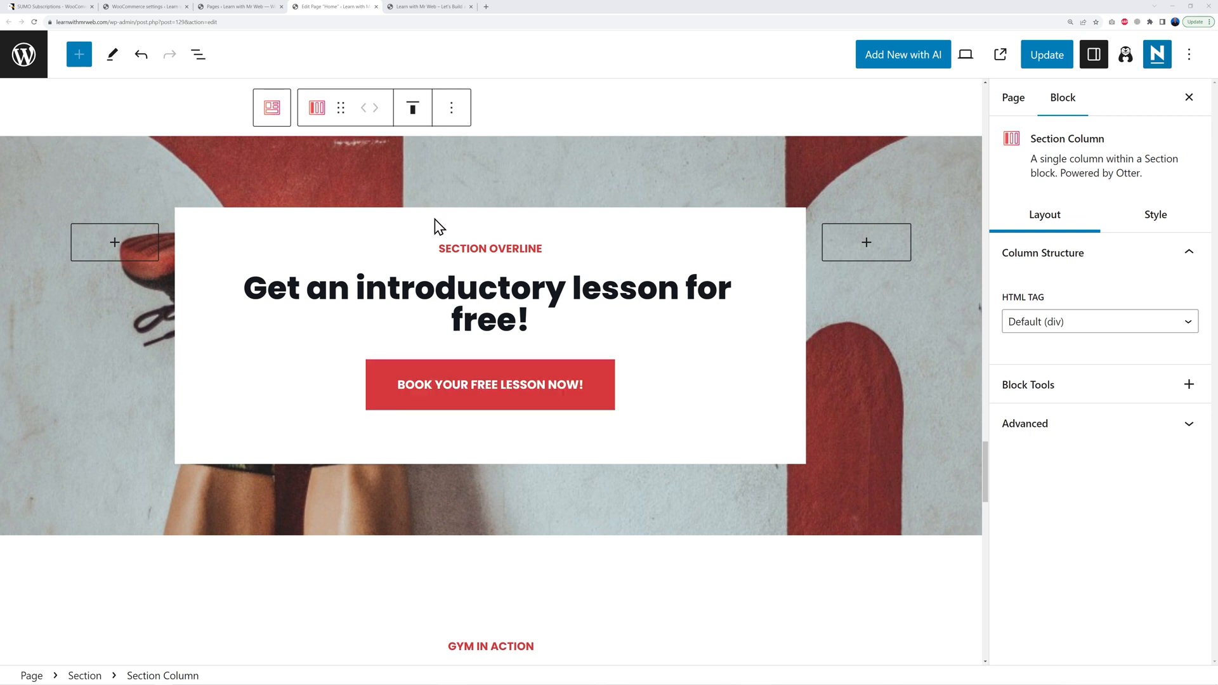
{"action": "triple_click", "coordinate": [451, 253]}
{"action": "type", "text": "FREE ACCESS"}
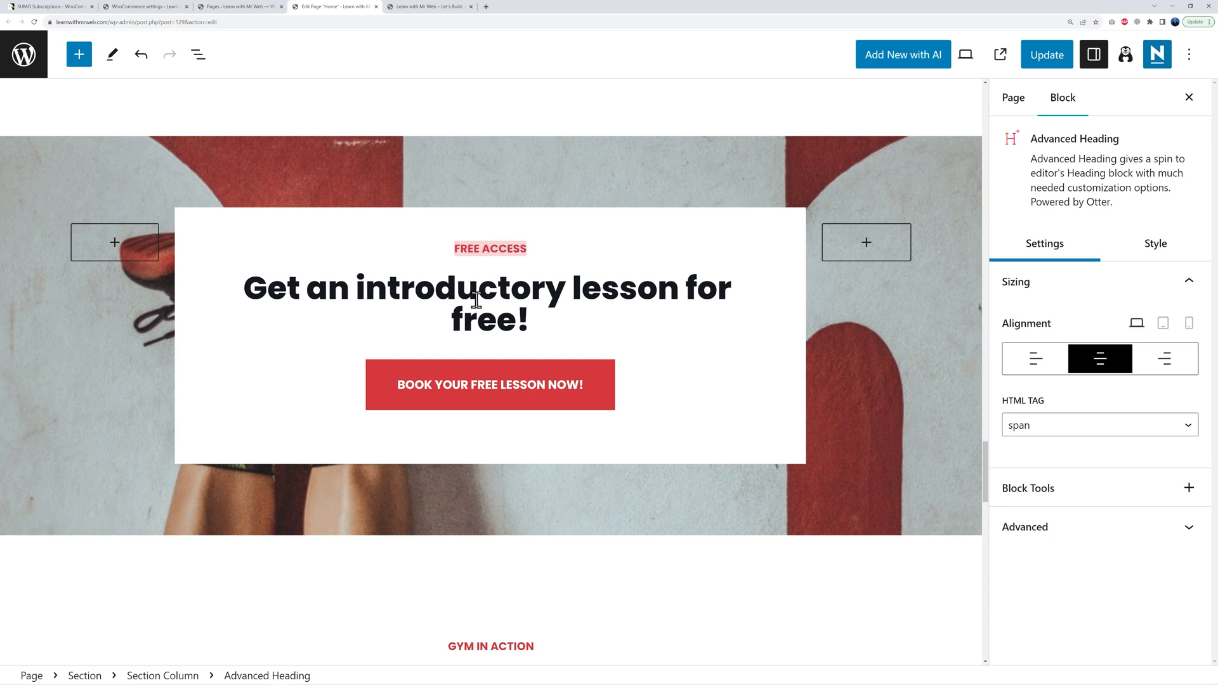
Step: Replace the main heading with 'Get 2 Days Completely FREE to Test Out Our Facilities'
{"action": "left_click", "coordinate": [476, 300]}
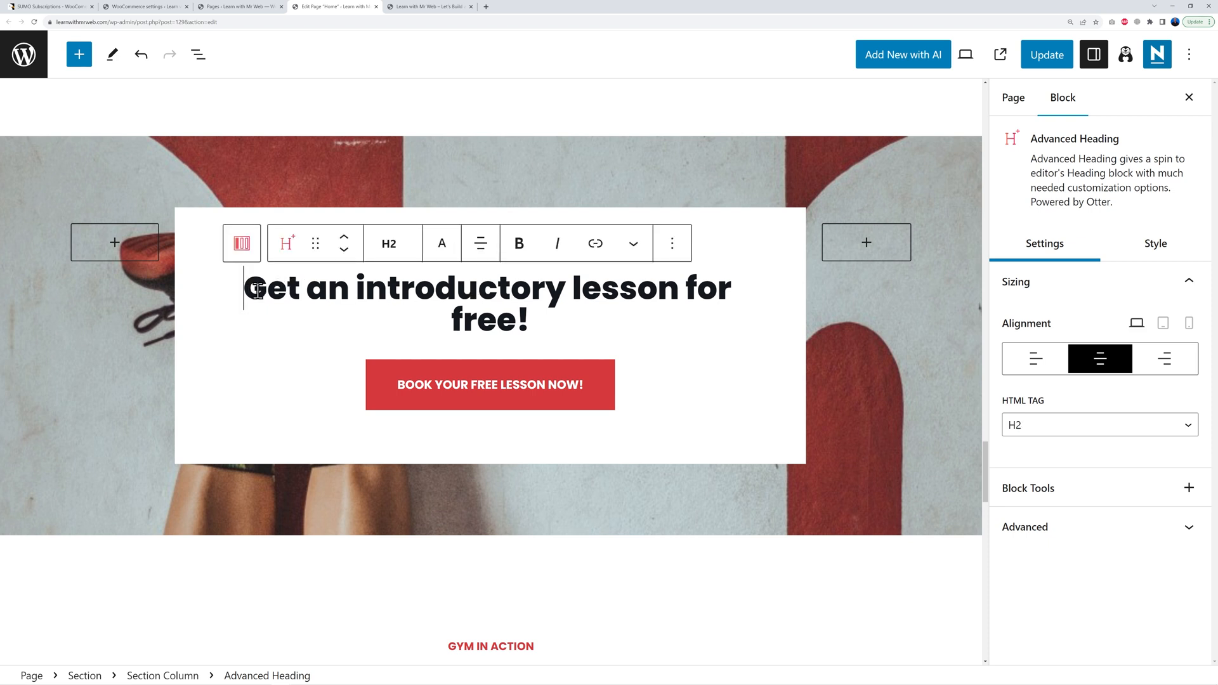
{"action": "left_click_drag", "start_coordinate": [245, 283], "coordinate": [526, 322]}
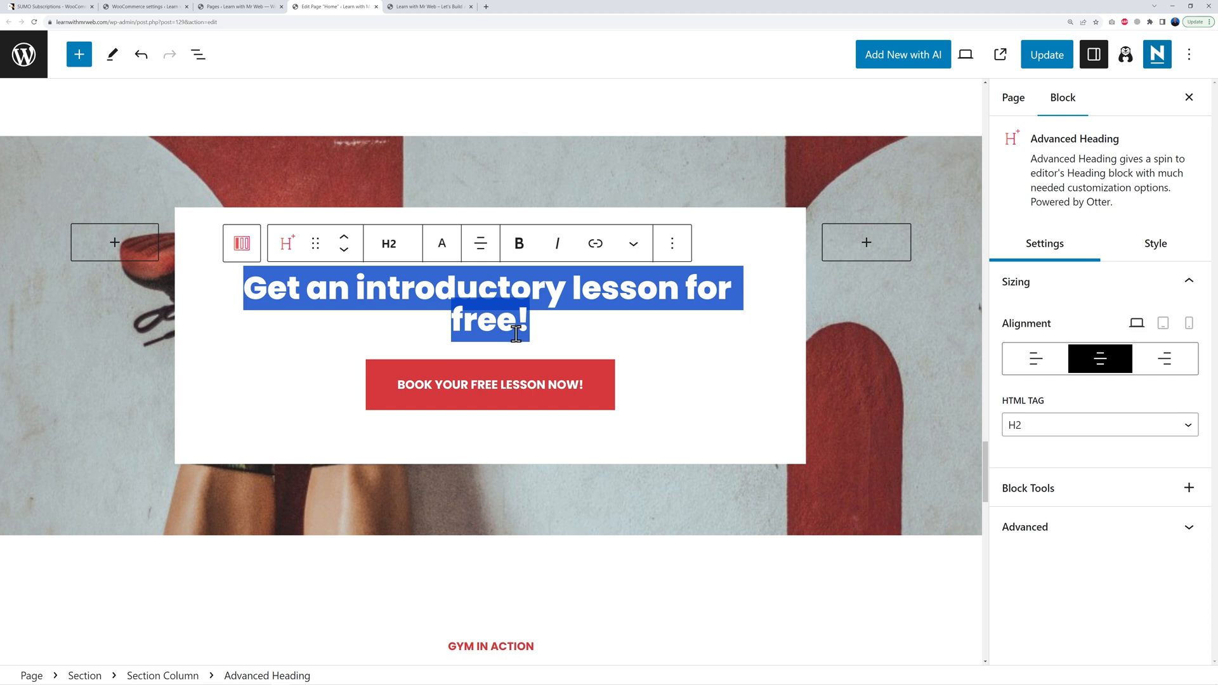
{"action": "type", "text": "Get 2 Days Completely FREE to Test Out Our Facilities"}
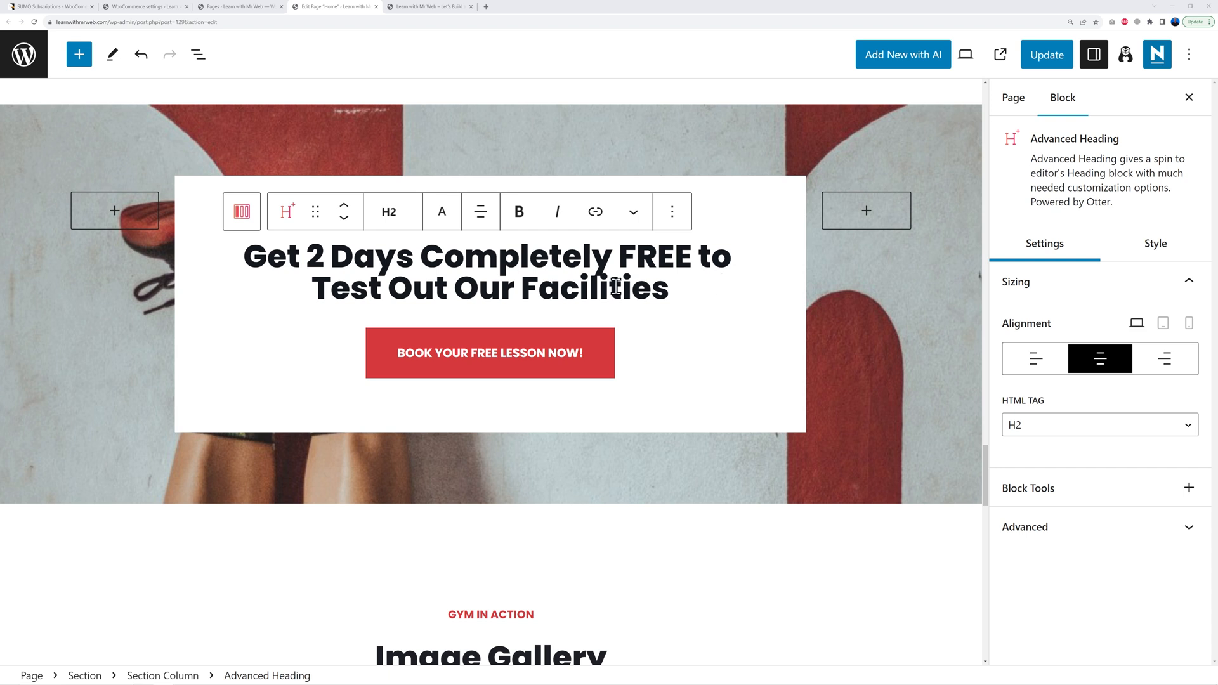
Step: Rename the book-your-free-lesson button to GET ACCESS
{"action": "left_click", "coordinate": [586, 359]}
{"action": "left_click_drag", "start_coordinate": [583, 360], "coordinate": [386, 364]}
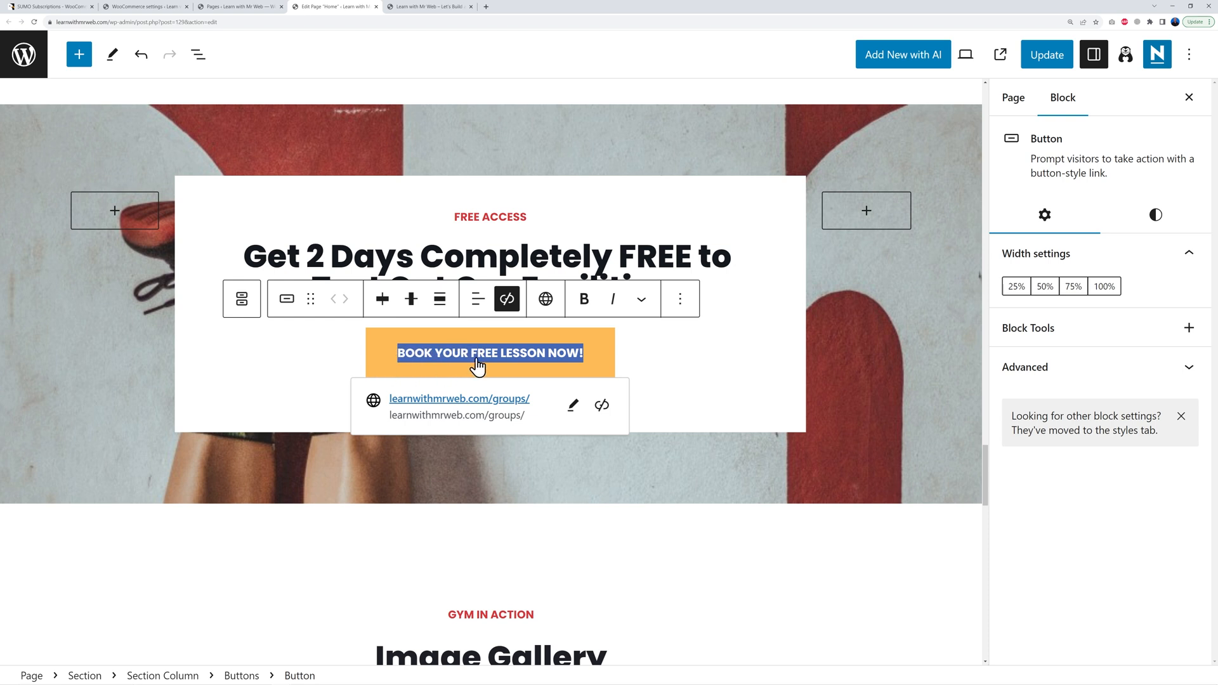
{"action": "type", "text": "GET ACCESS"}
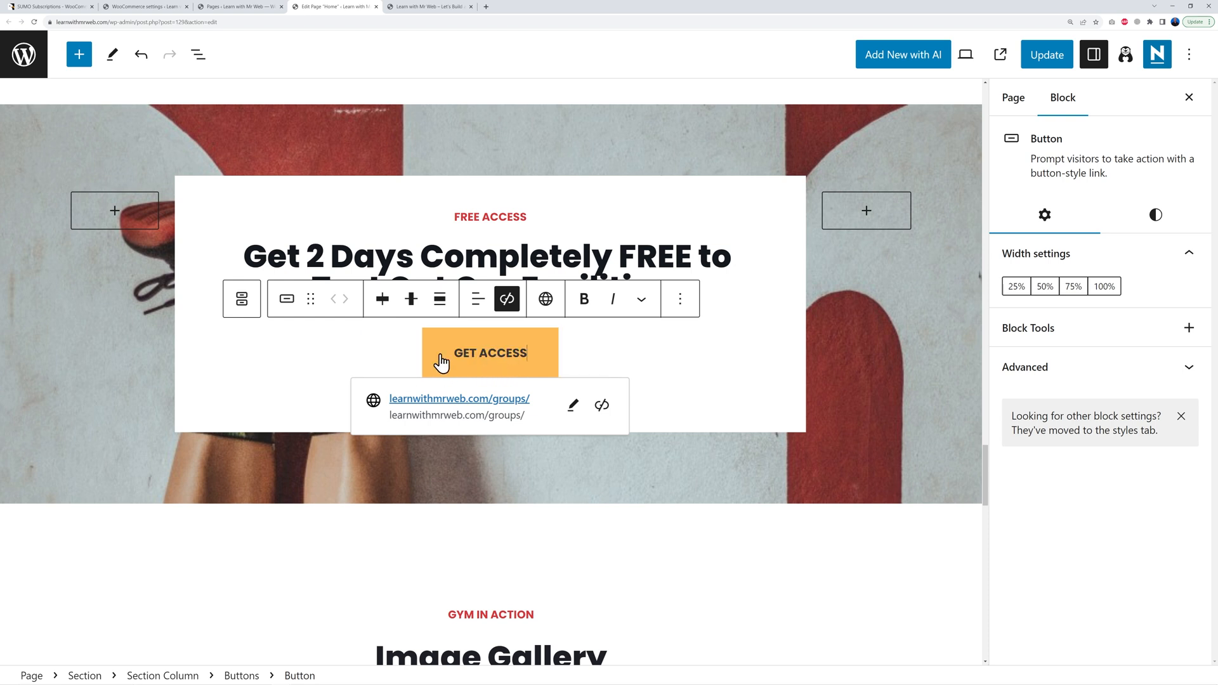
Step: Replace the button's groups-page link with the subscription plans section anchor
{"action": "left_click", "coordinate": [578, 411]}
{"action": "triple_click", "coordinate": [554, 416]}
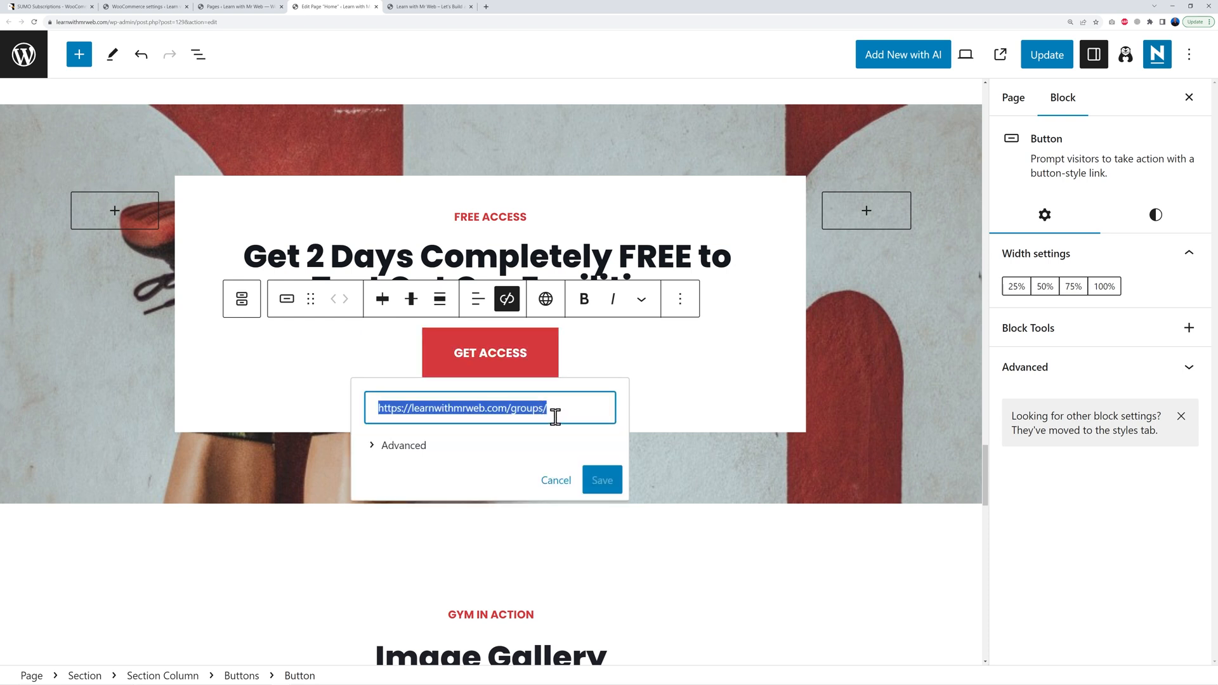
{"action": "key", "text": "BackSpace"}
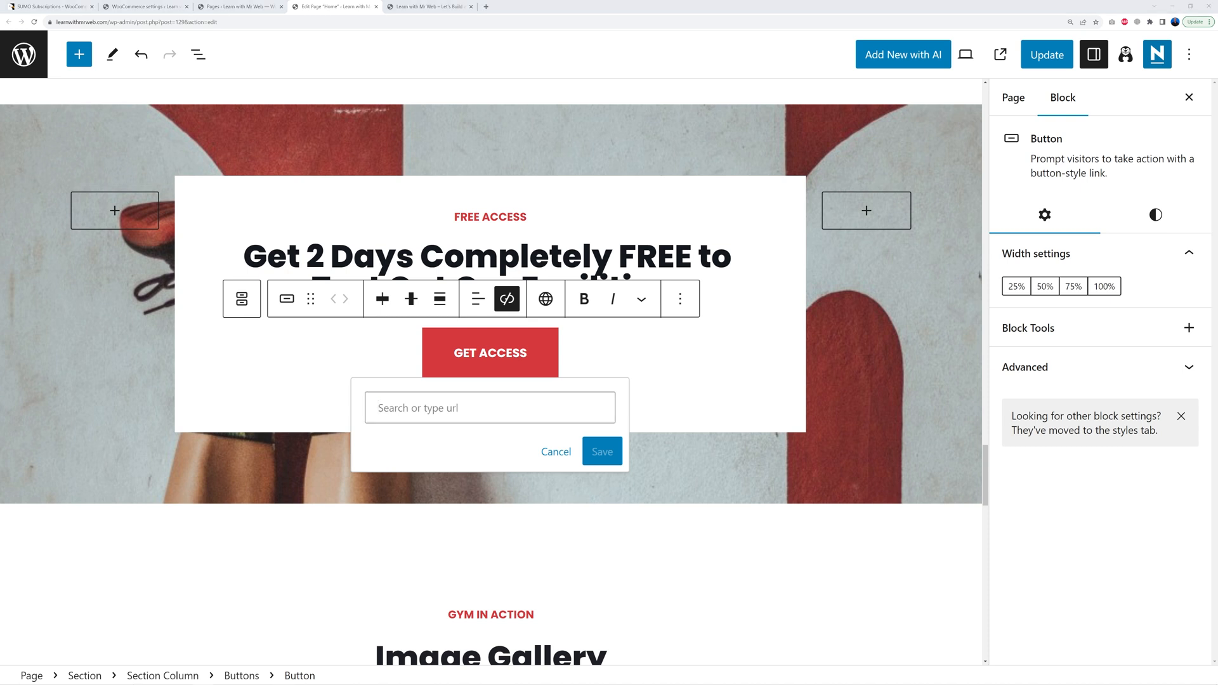
{"action": "left_click", "coordinate": [409, 408]}
{"action": "type", "text": "#wp-block-themeisle-blocks-advanced-columns-152ab99c"}
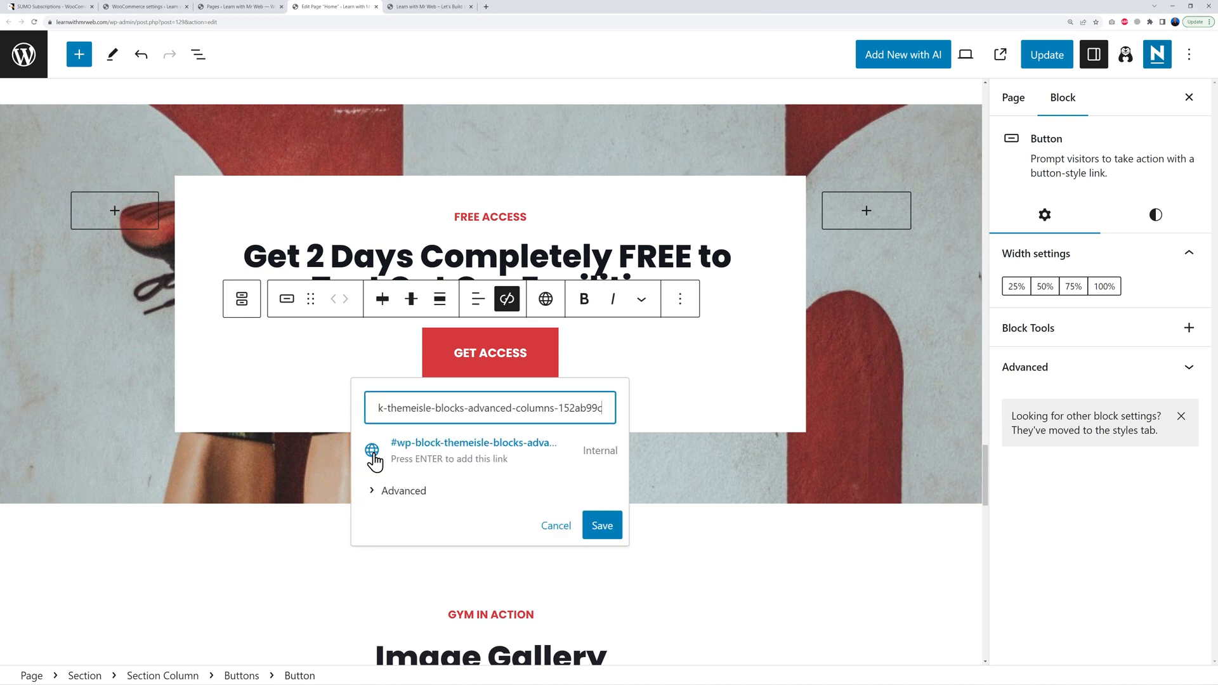
{"action": "key", "text": "Home"}
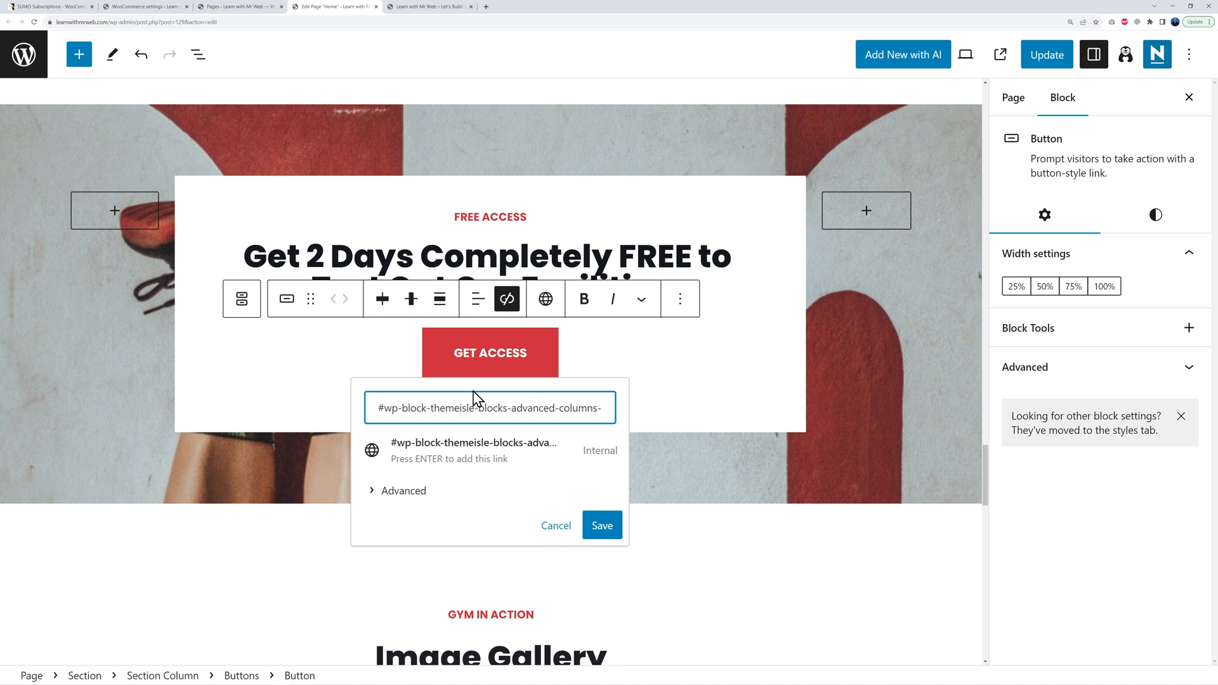
Step: Save the button link, update the Home page, and view the live homepage
{"action": "left_click", "coordinate": [609, 526]}
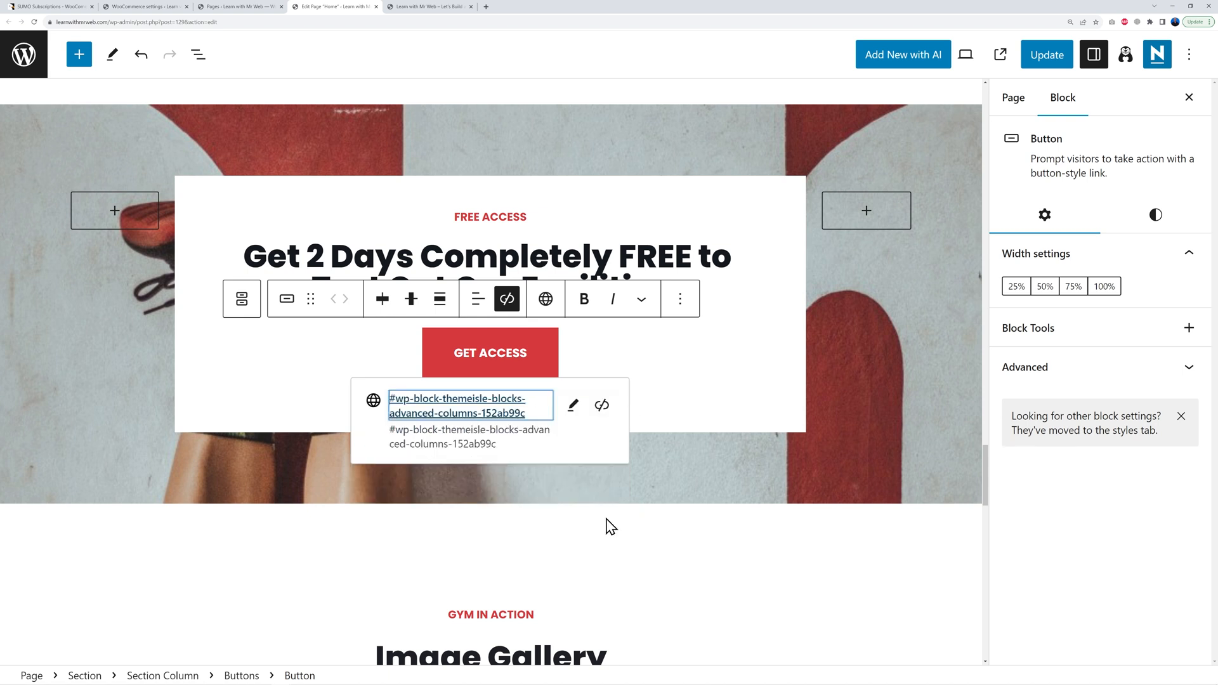
{"action": "left_click", "coordinate": [1048, 54]}
{"action": "left_click", "coordinate": [426, 8]}
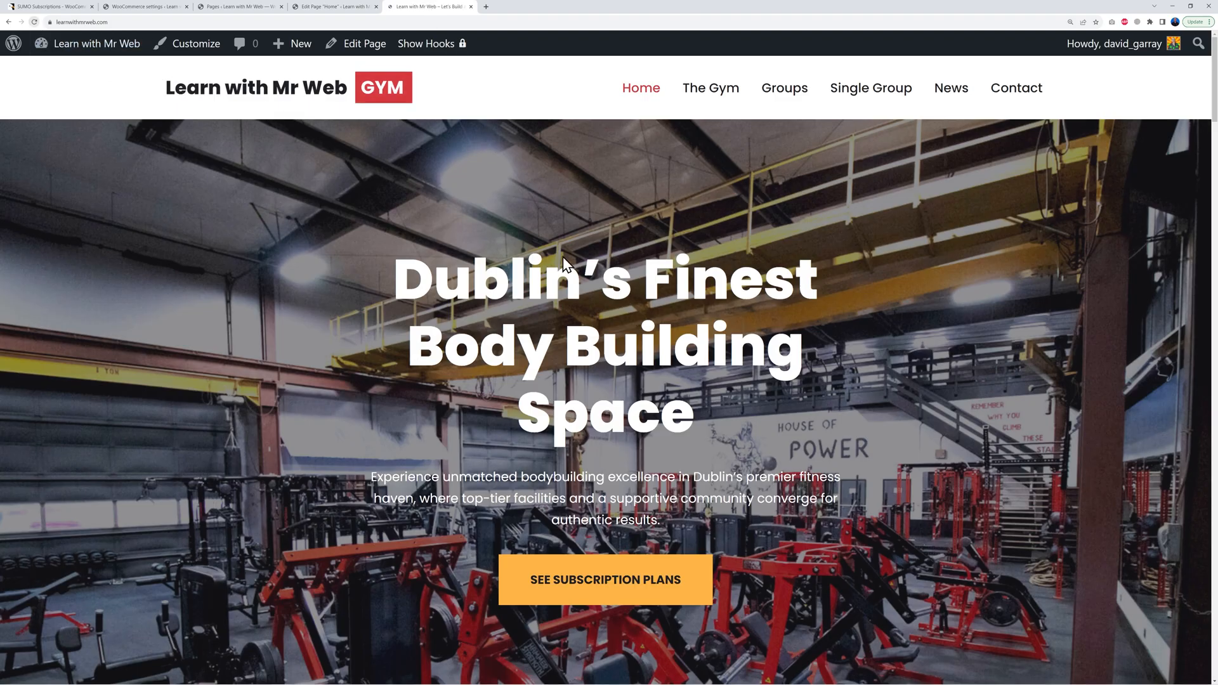
Step: On the live homepage, test that GET ACCESS jumps to Our Subscription Plans
{"action": "scroll", "coordinate": [699, 327], "scroll_direction": "down", "scroll_amount": 10}
{"action": "scroll", "coordinate": [699, 327], "scroll_direction": "down", "scroll_amount": 20}
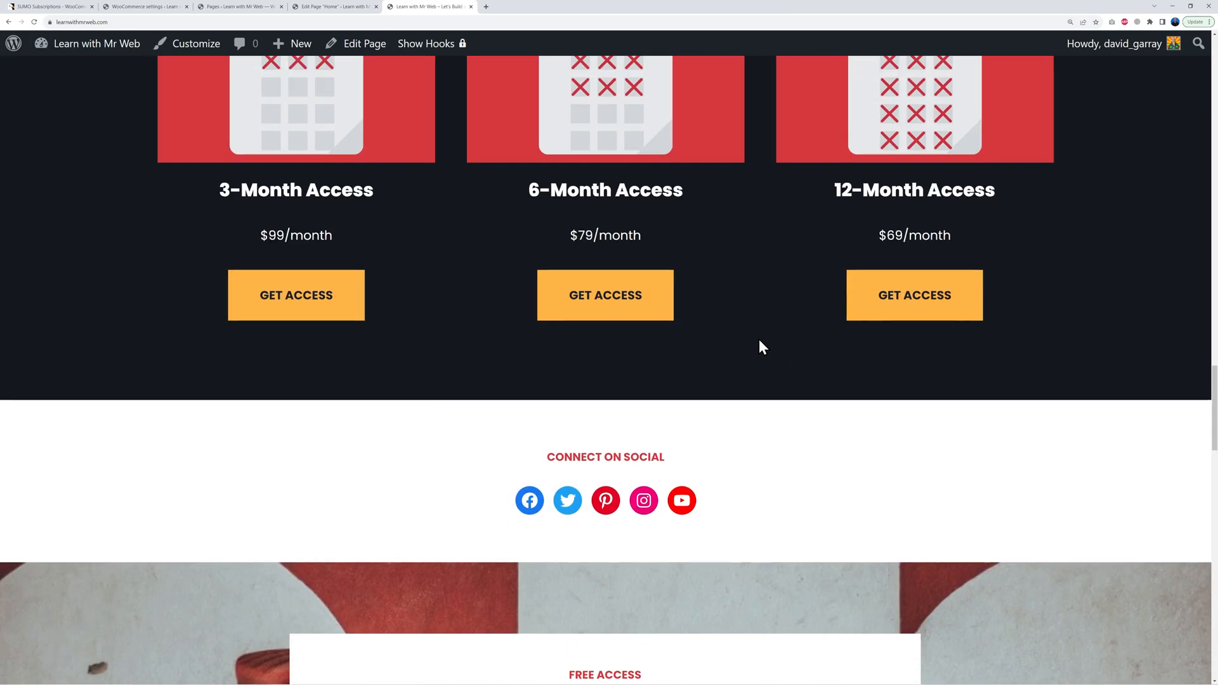
{"action": "scroll", "coordinate": [1014, 378], "scroll_direction": "up", "scroll_amount": 1}
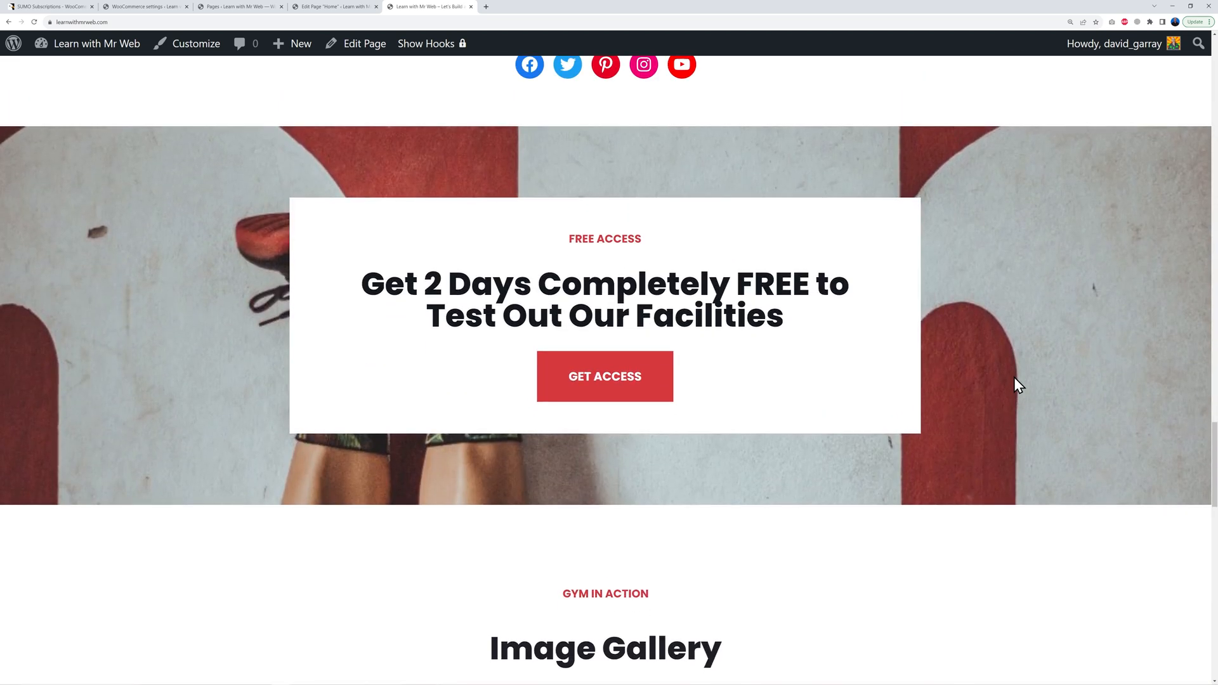
{"action": "left_click", "coordinate": [597, 384]}
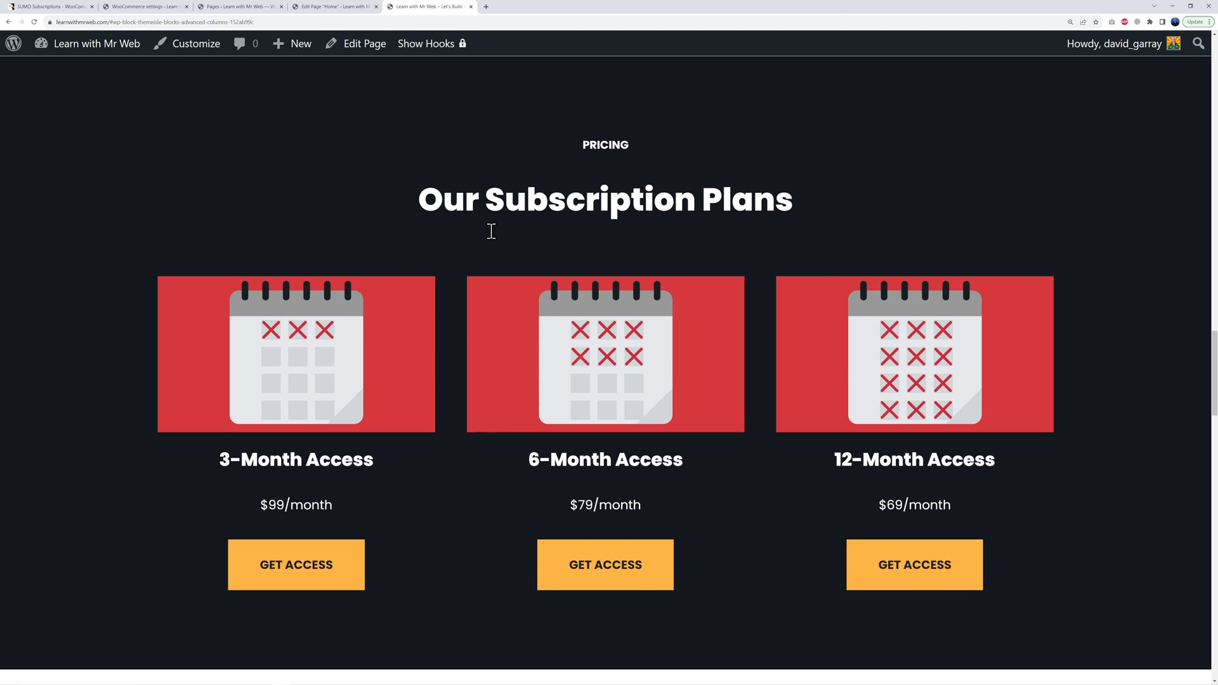
Step: Return to the Home page editor and scroll down to the Image Gallery
{"action": "left_click", "coordinate": [349, 9]}
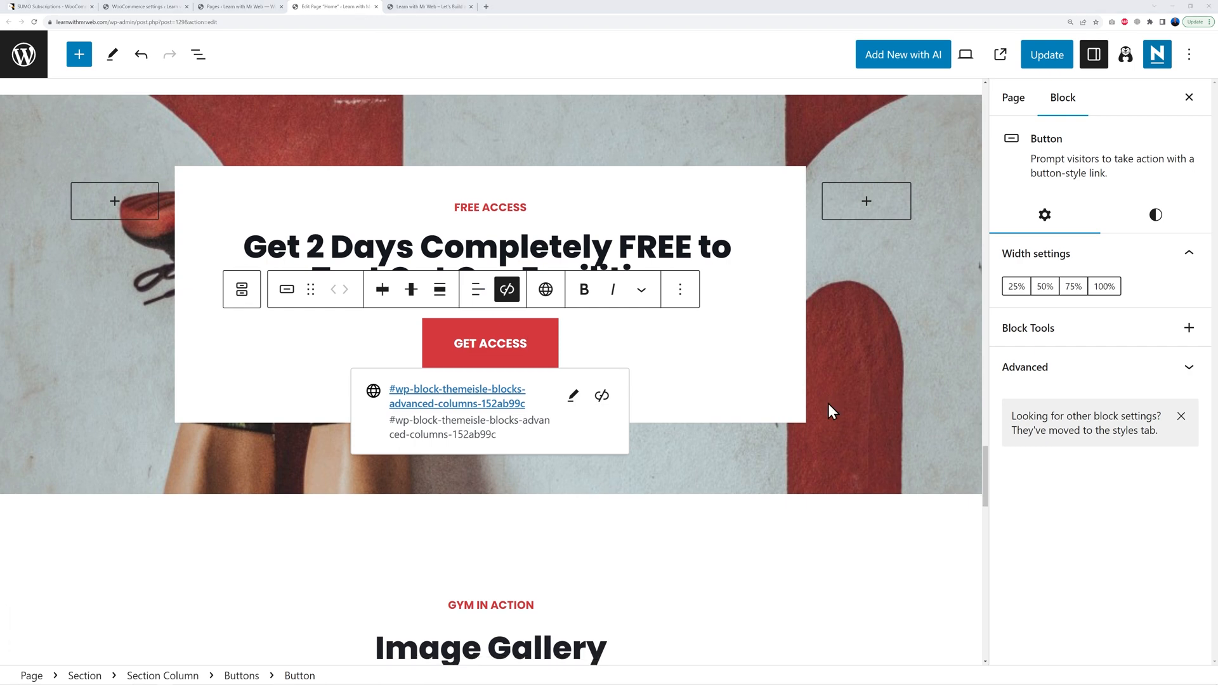
{"action": "scroll", "coordinate": [828, 404], "scroll_direction": "down", "scroll_amount": 5}
{"action": "scroll", "coordinate": [948, 385], "scroll_direction": "down", "scroll_amount": 2}
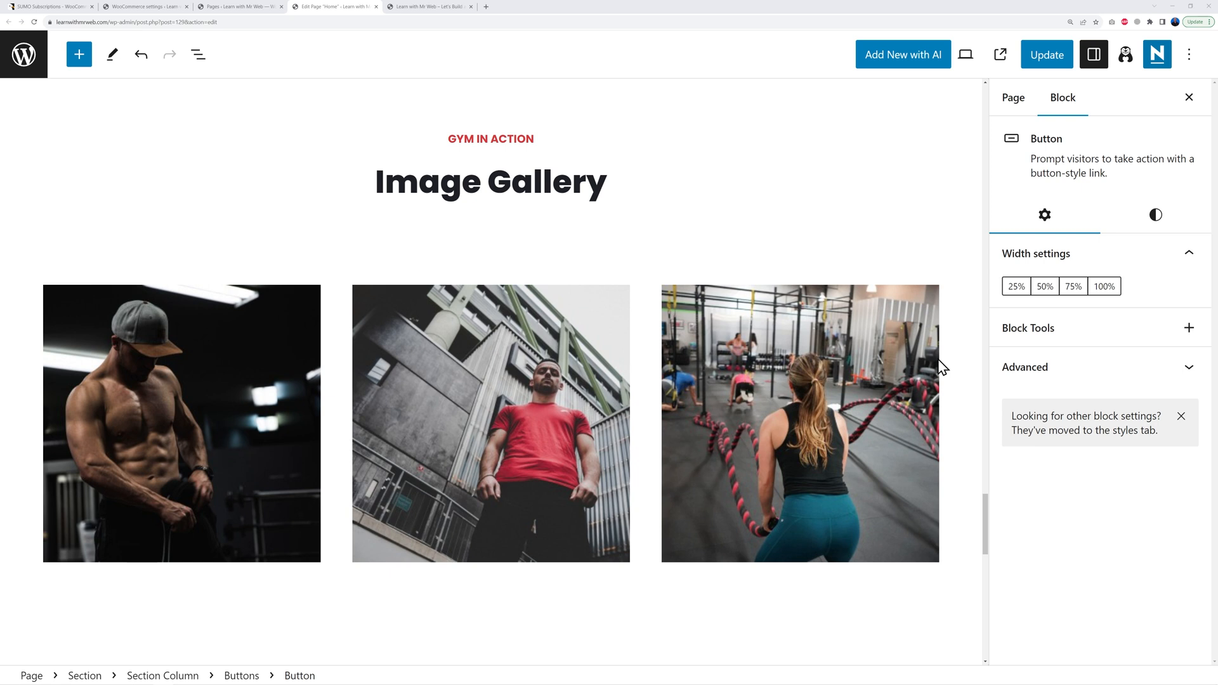
Step: Inspect the gallery images' Replace options without changing them, then scroll on to the stats band
{"action": "left_click", "coordinate": [241, 433]}
{"action": "left_click", "coordinate": [382, 258]}
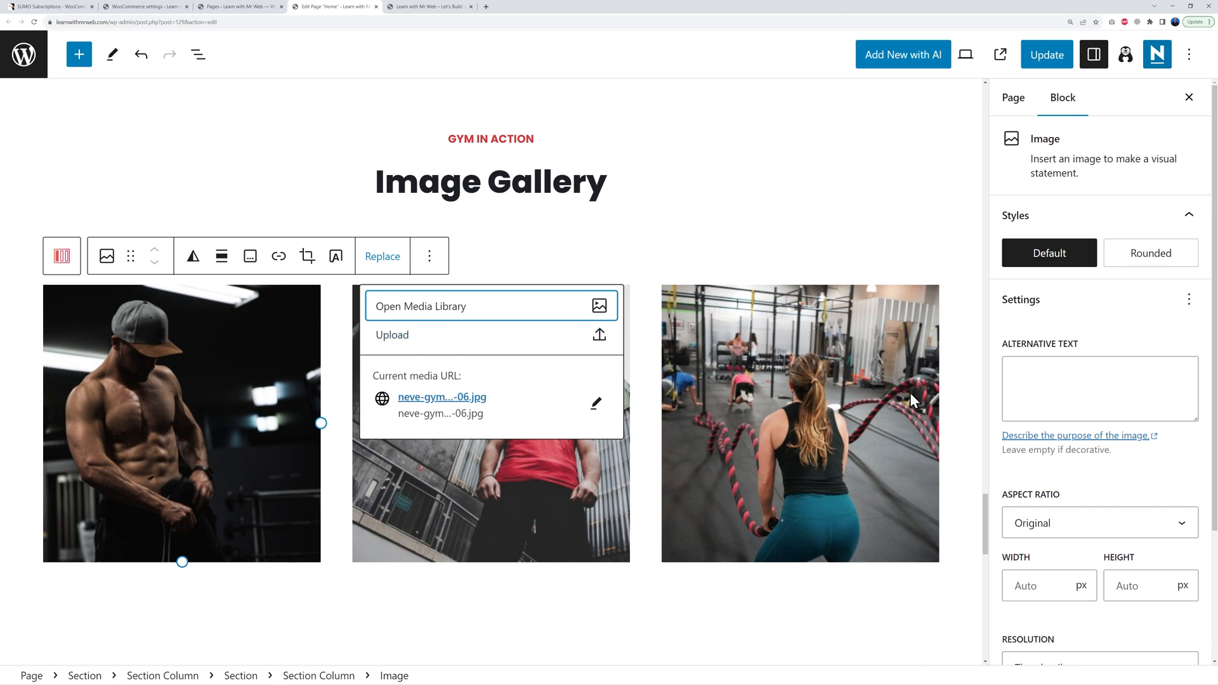
{"action": "left_click", "coordinate": [949, 401]}
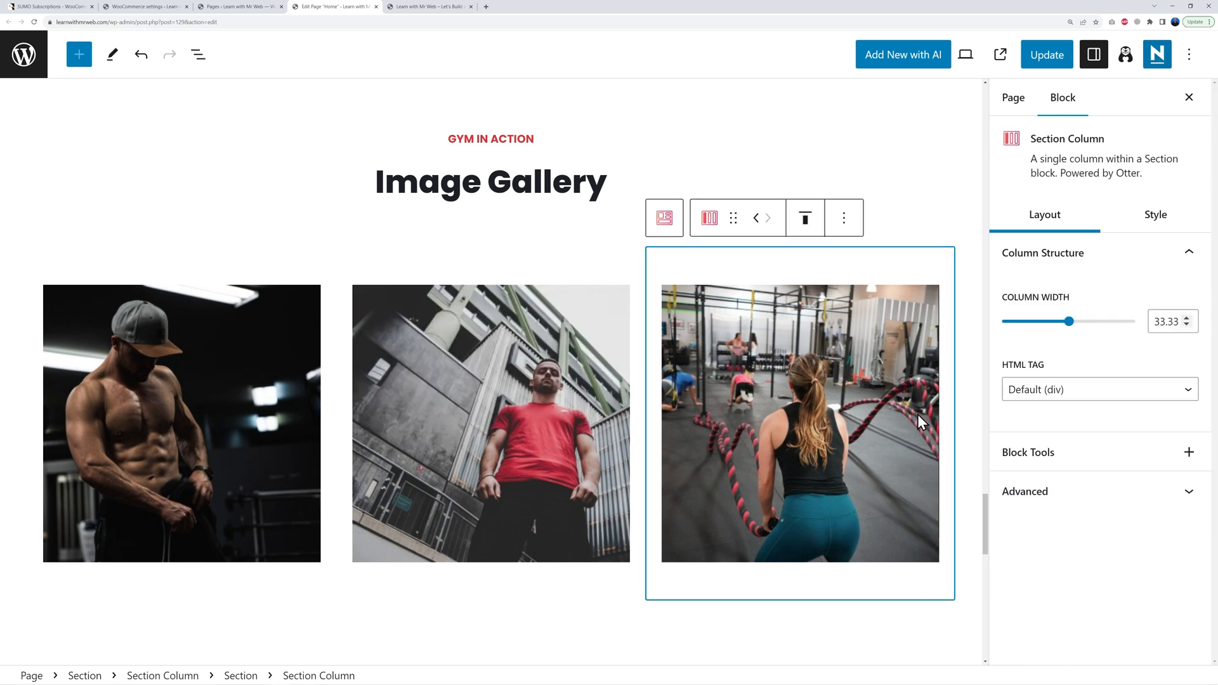
{"action": "left_click", "coordinate": [964, 416]}
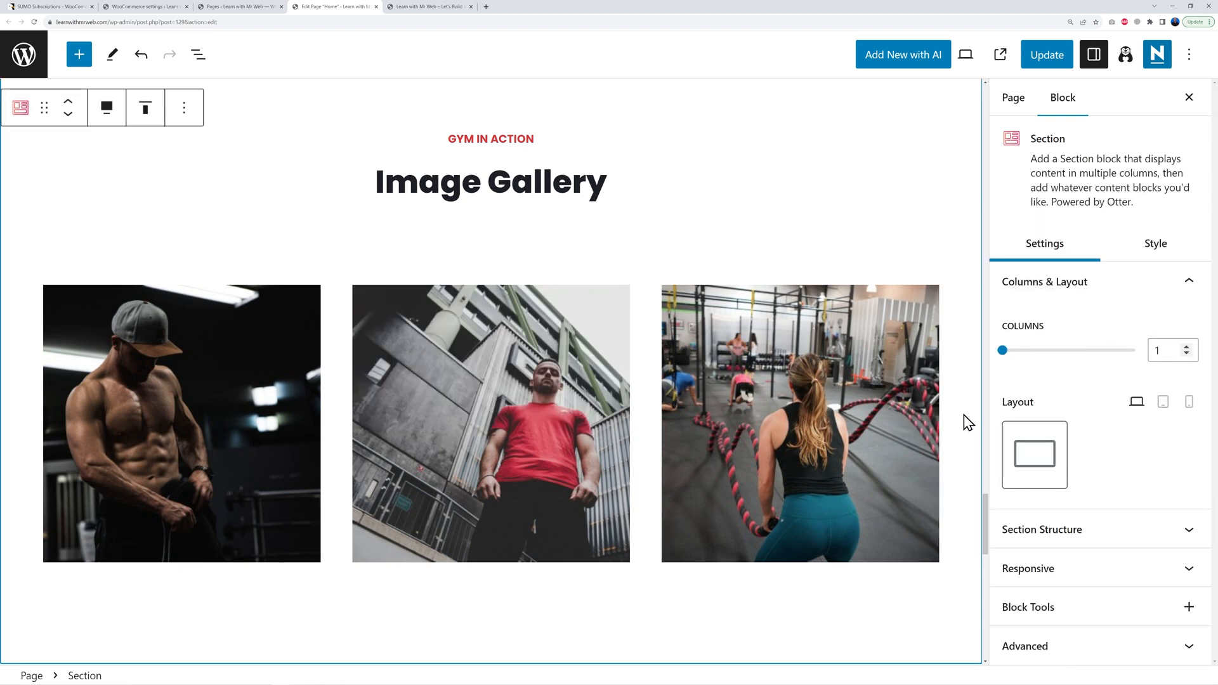
{"action": "left_click", "coordinate": [835, 444]}
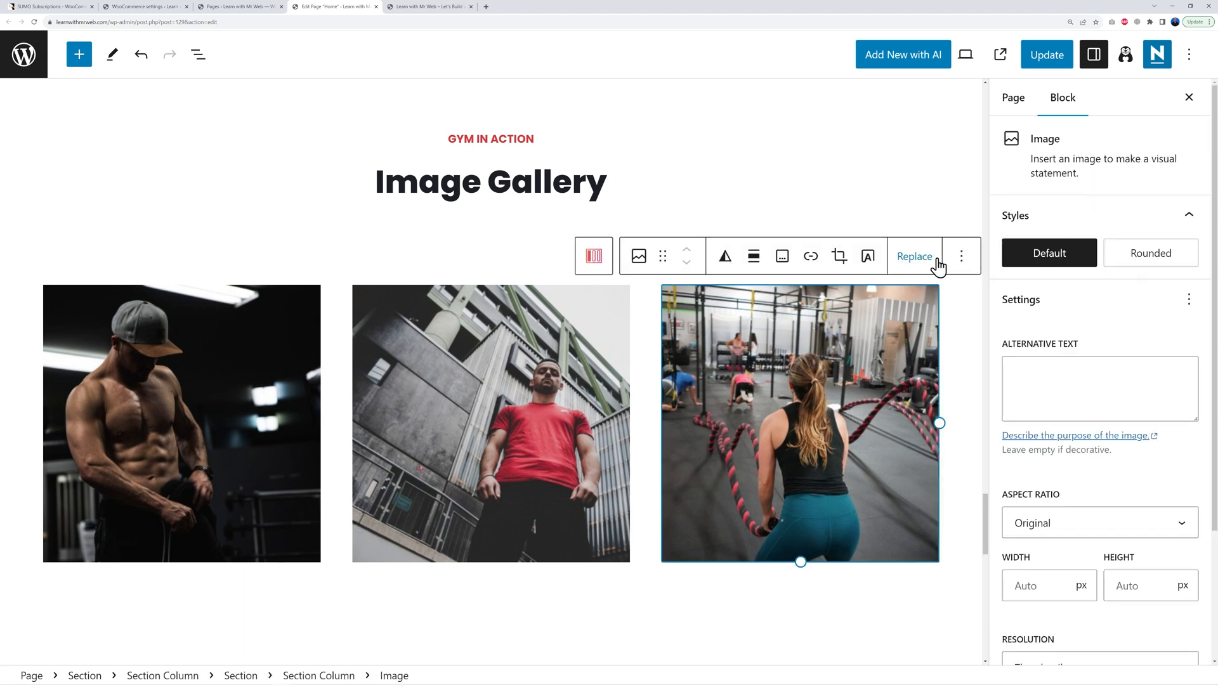
{"action": "left_click", "coordinate": [963, 383]}
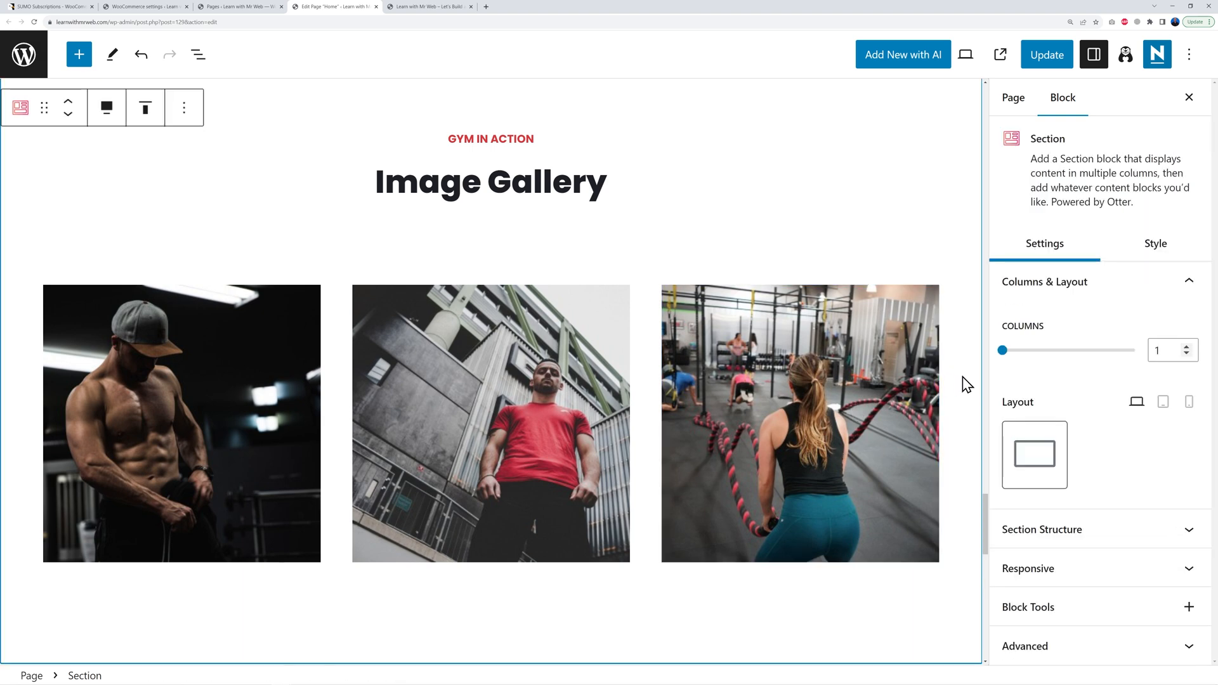
{"action": "scroll", "coordinate": [962, 383], "scroll_direction": "down", "scroll_amount": 8}
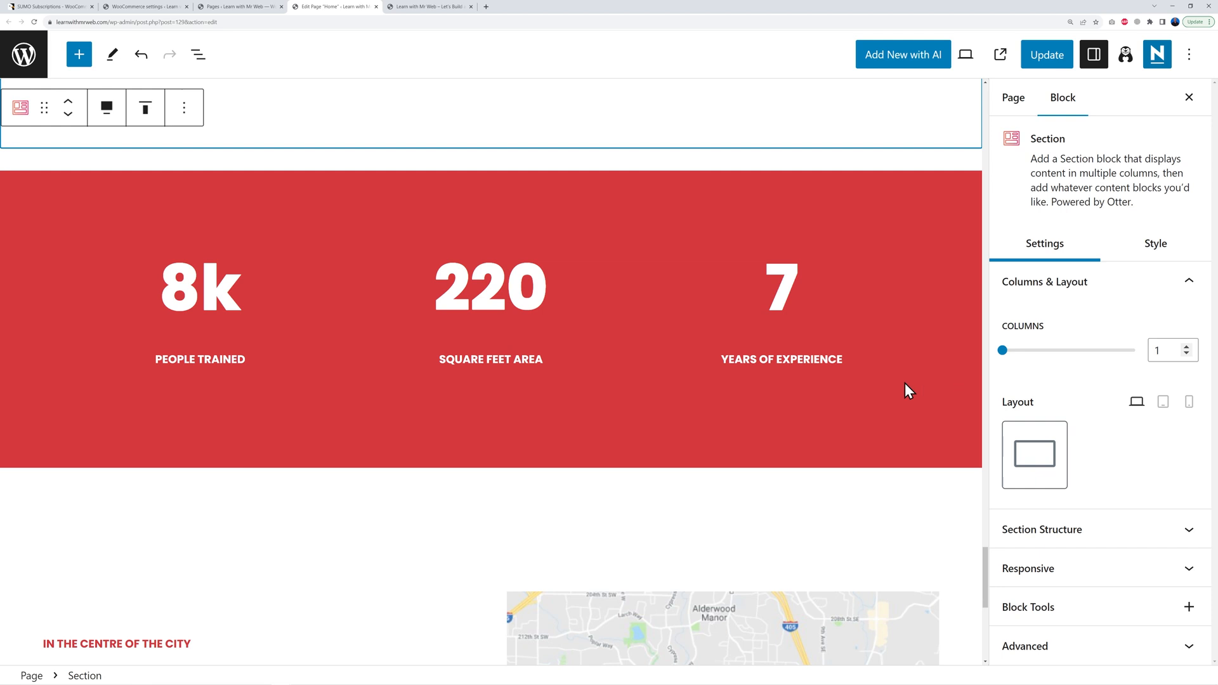
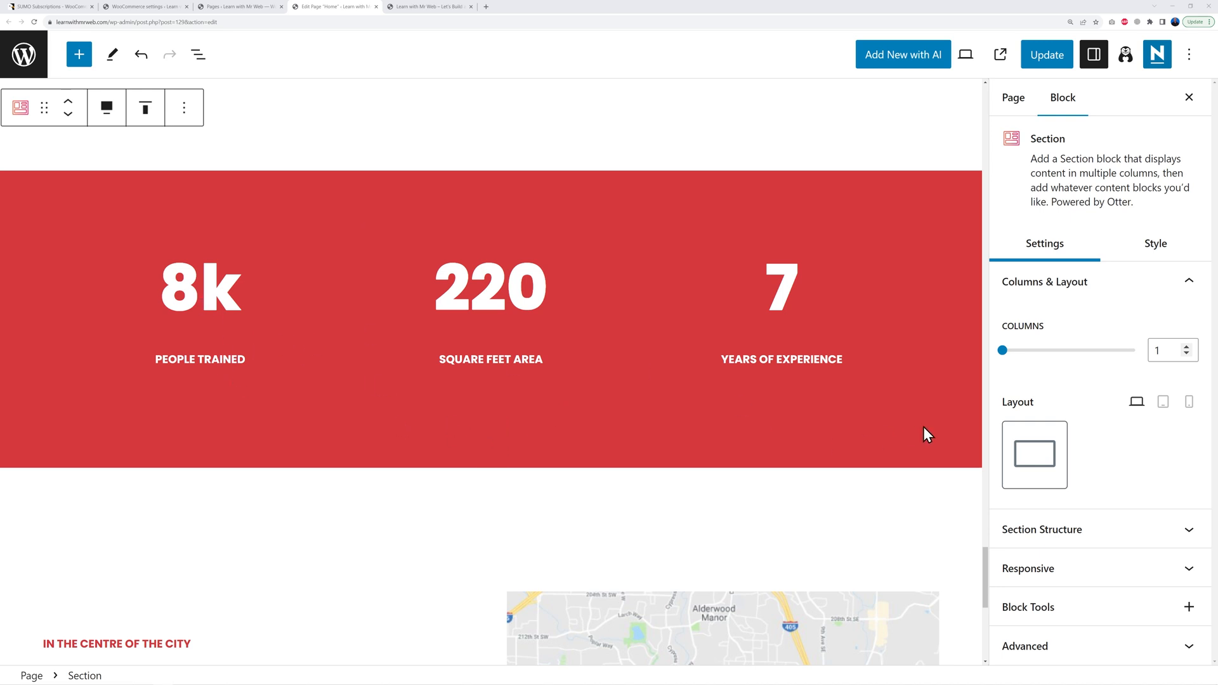
Step: Undo the last change so Come visit us! shows two columns, then select its email line
{"action": "scroll", "coordinate": [923, 434], "scroll_direction": "down", "scroll_amount": 6}
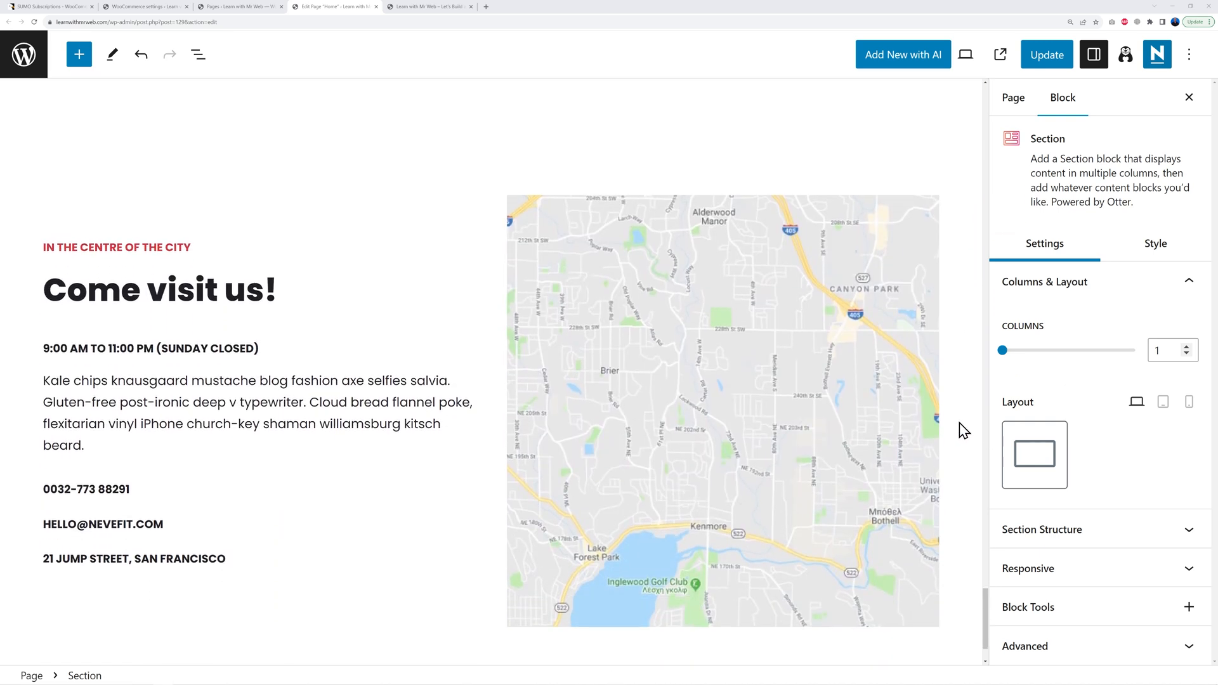
{"action": "scroll", "coordinate": [959, 423], "scroll_direction": "down", "scroll_amount": 1}
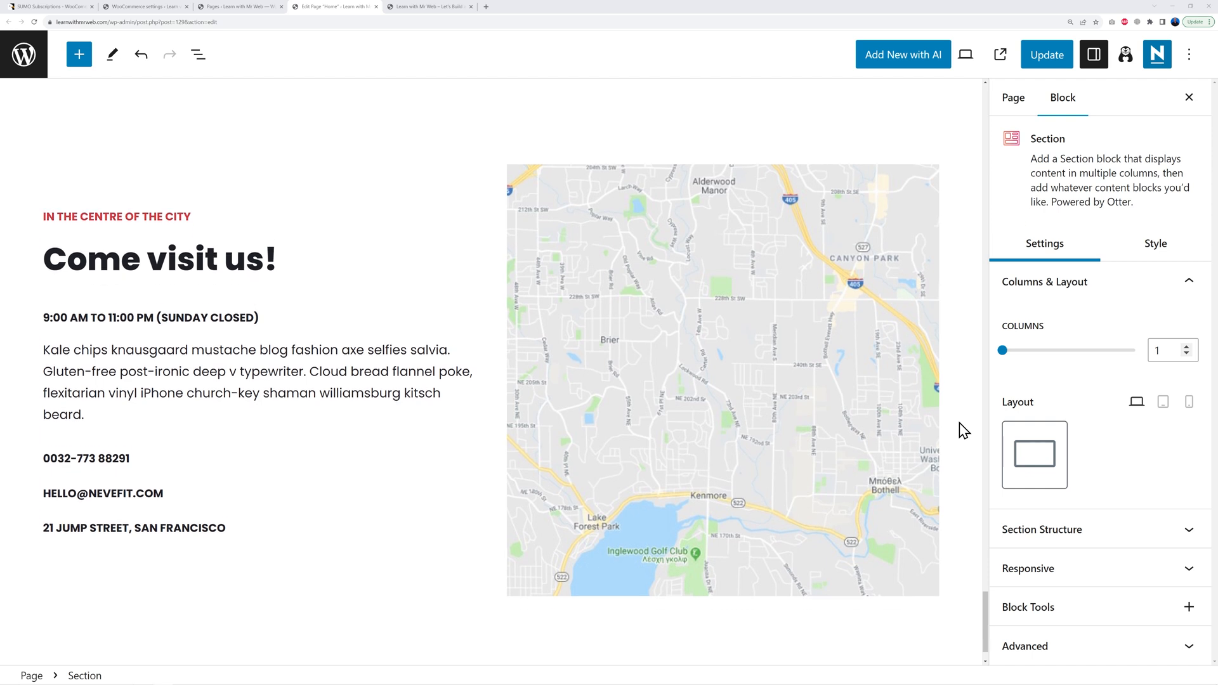
{"action": "key", "text": "ctrl+z"}
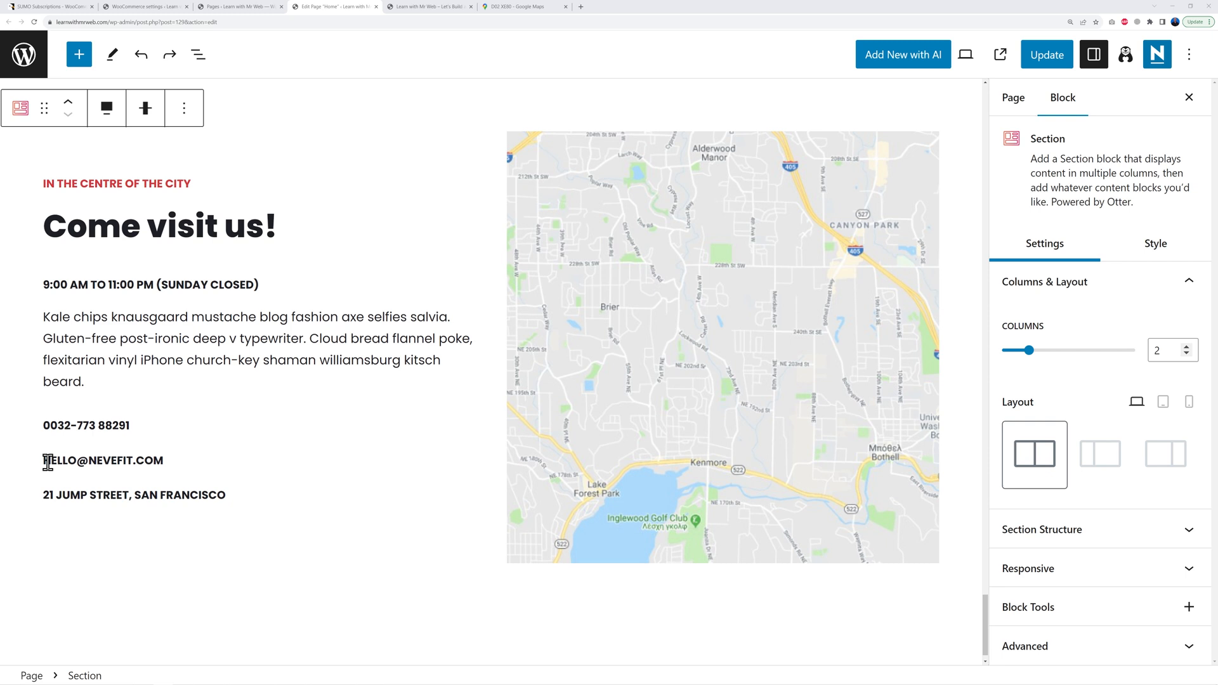
{"action": "left_click_drag", "start_coordinate": [44, 463], "coordinate": [165, 461]}
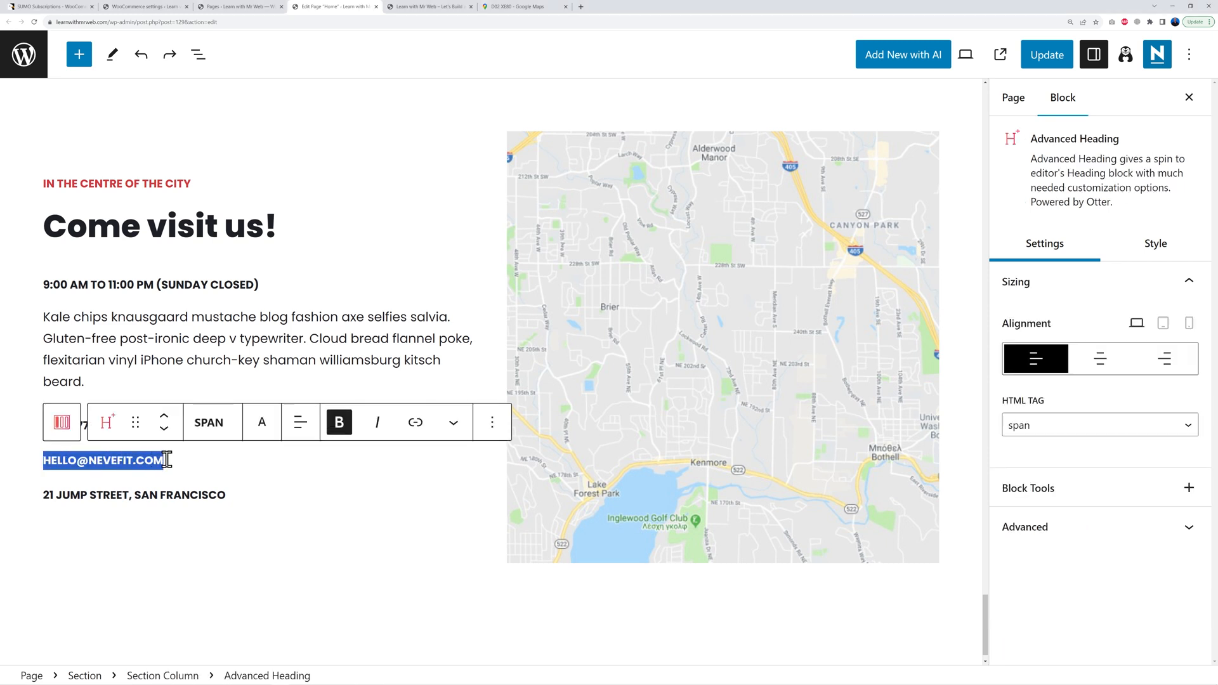
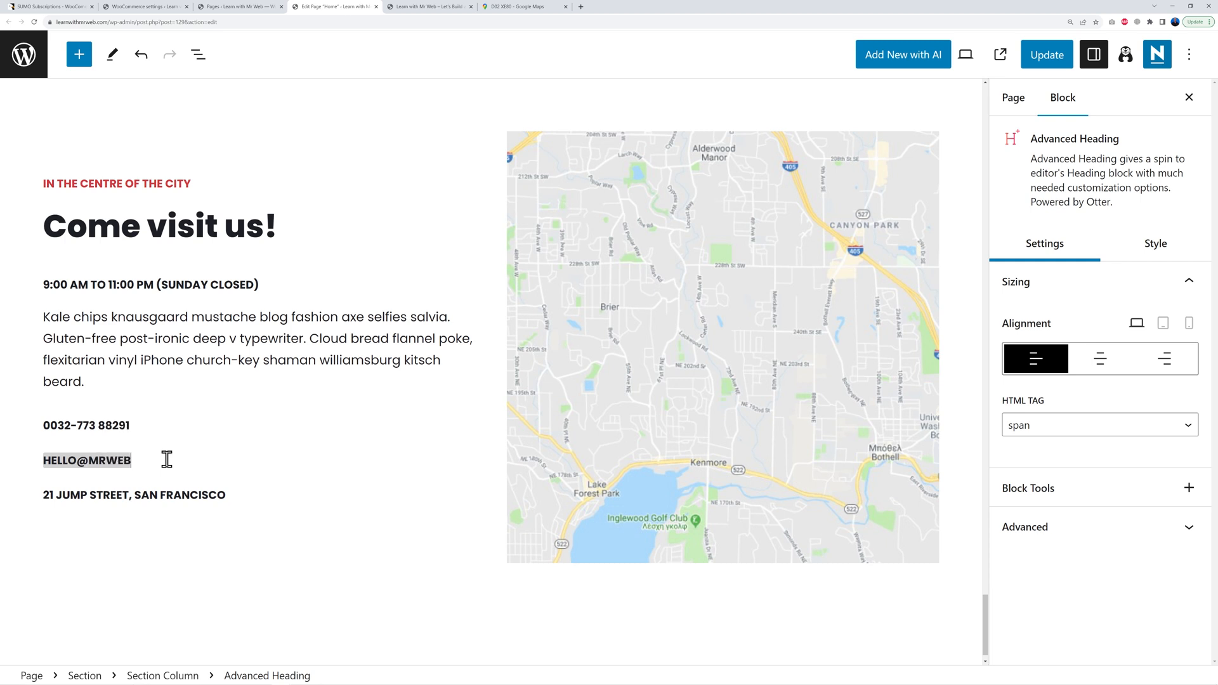
Step: Replace the section's email line with the new MR WEB contact e-mail address
{"action": "triple_click", "coordinate": [102, 495]}
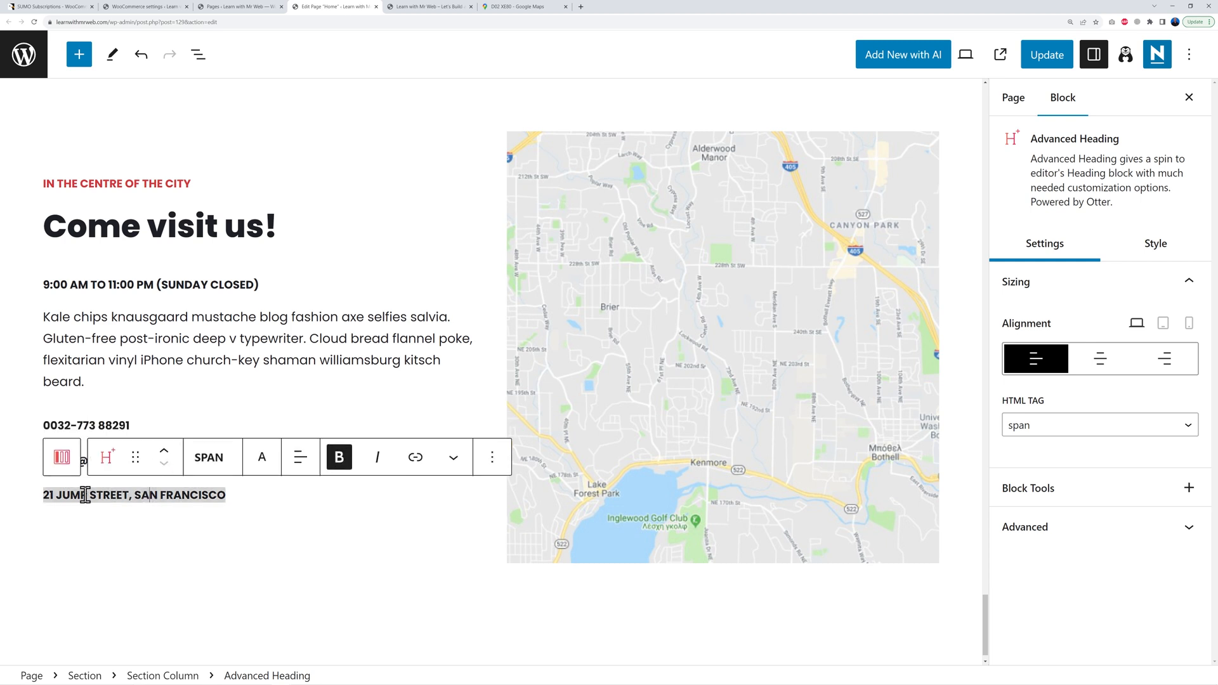
{"action": "left_click", "coordinate": [37, 332]}
{"action": "left_click", "coordinate": [119, 361]}
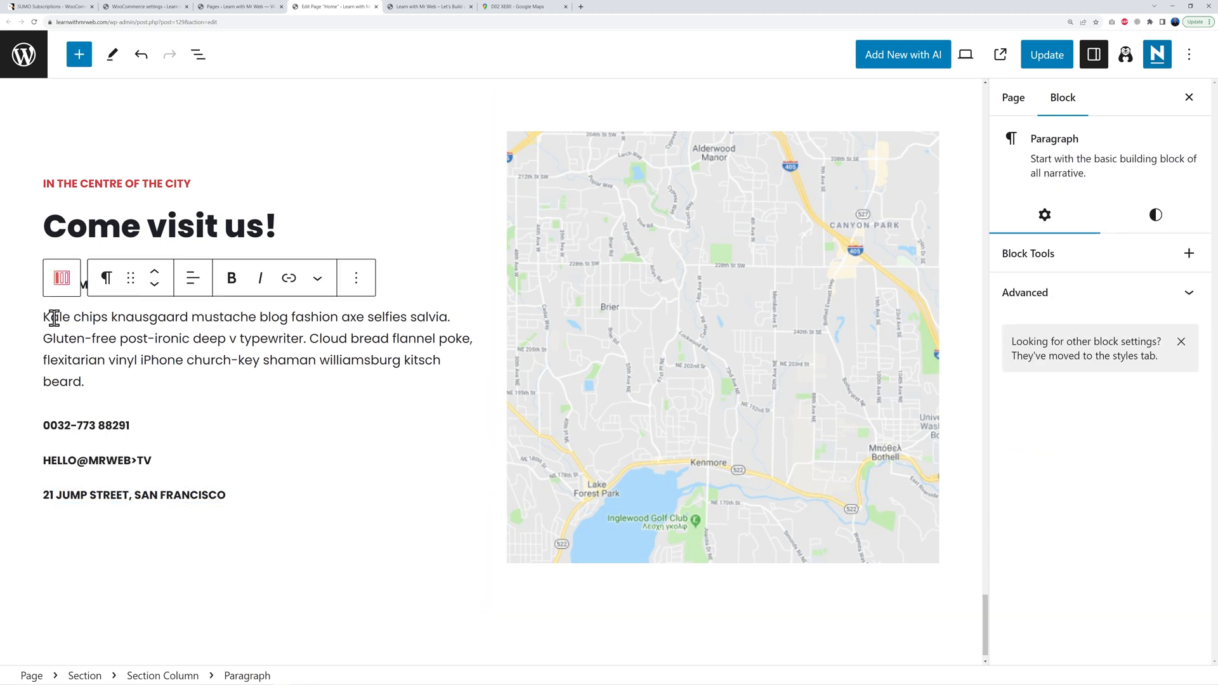
Step: Delete the old placeholder map image, leaving its column empty, and bring up Google Maps
{"action": "left_click", "coordinate": [650, 348]}
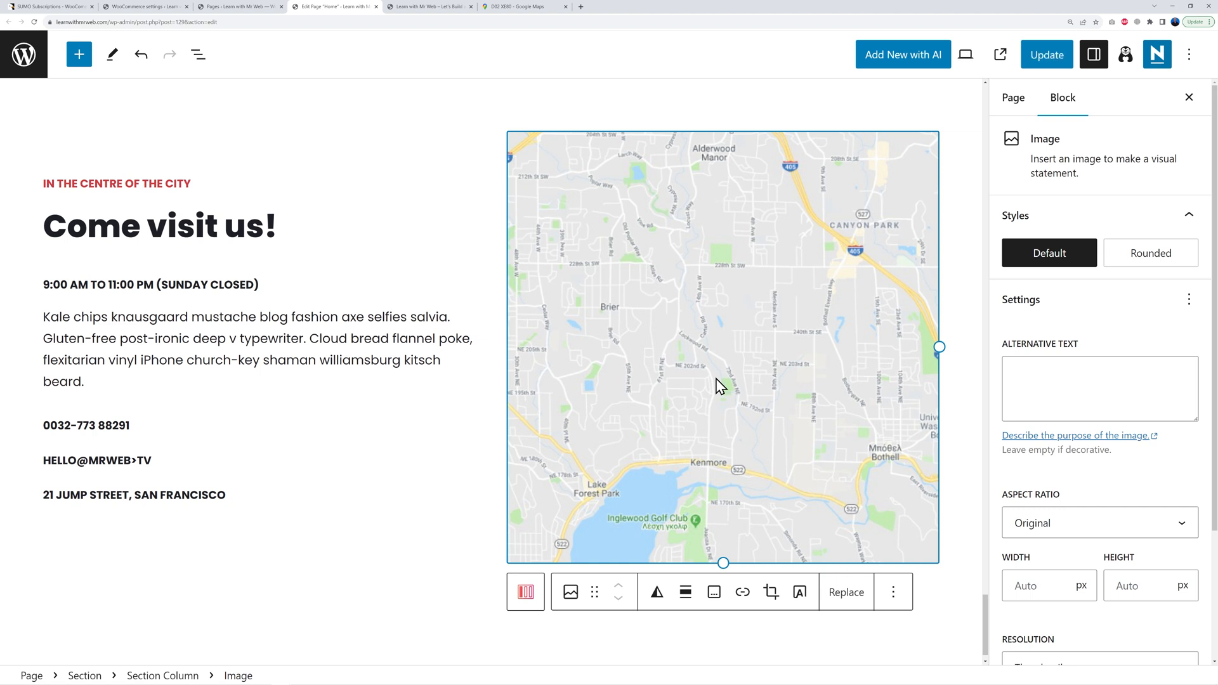
{"action": "left_click", "coordinate": [893, 592]}
{"action": "left_click", "coordinate": [904, 542]}
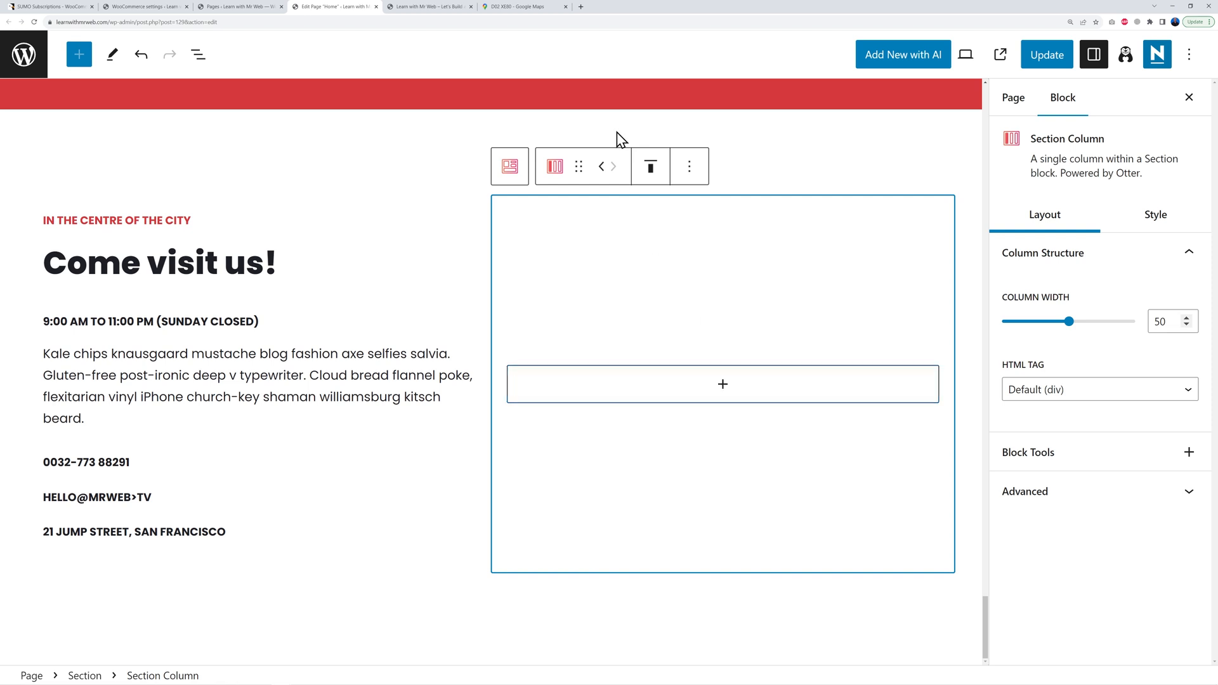
{"action": "left_click", "coordinate": [538, 9]}
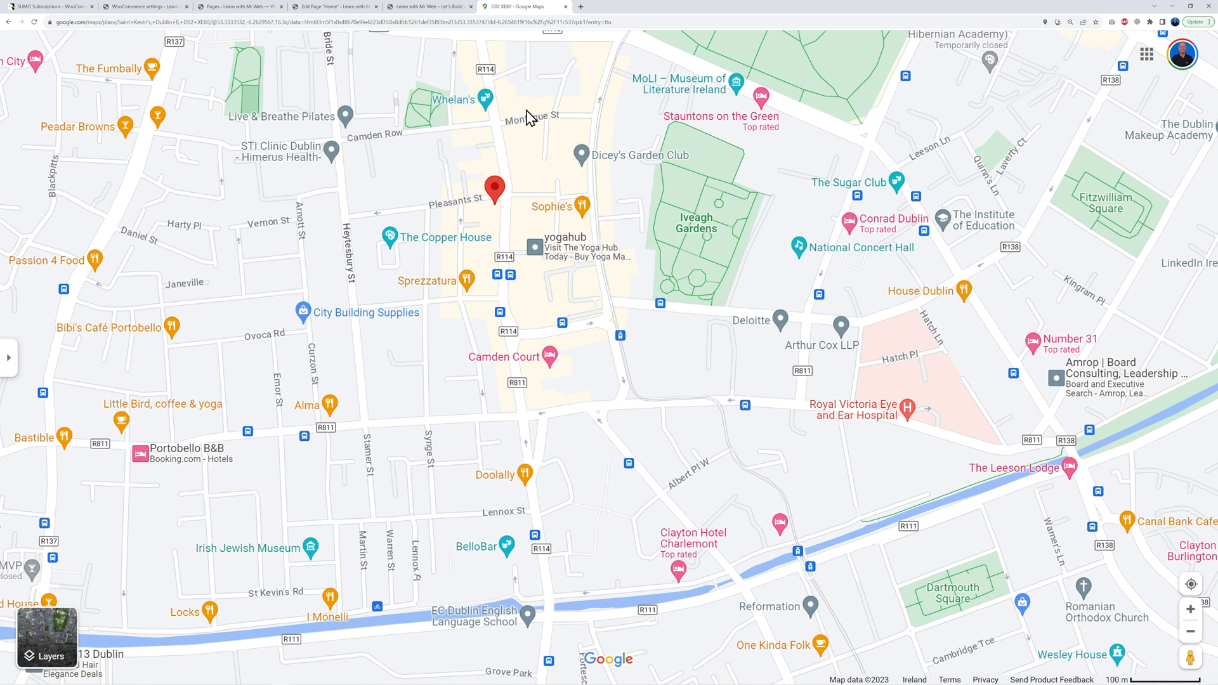
{"action": "left_click", "coordinate": [452, 404]}
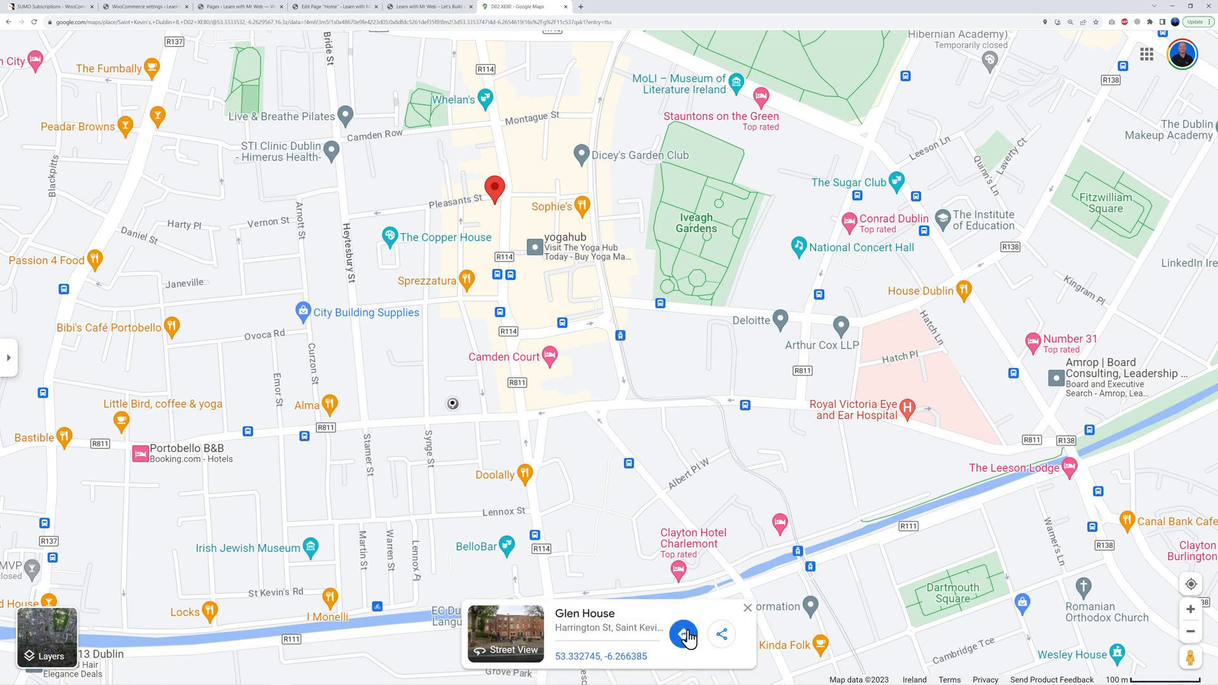
{"action": "left_click", "coordinate": [721, 636]}
{"action": "left_click", "coordinate": [594, 265]}
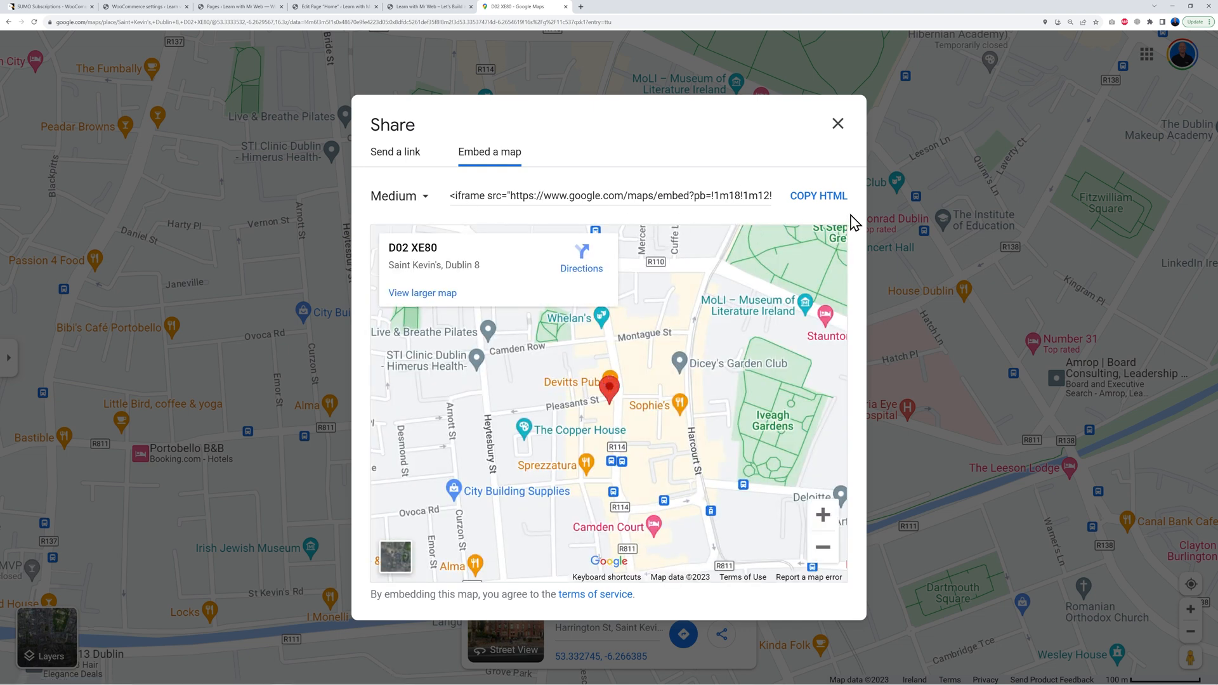
{"action": "left_click", "coordinate": [816, 201]}
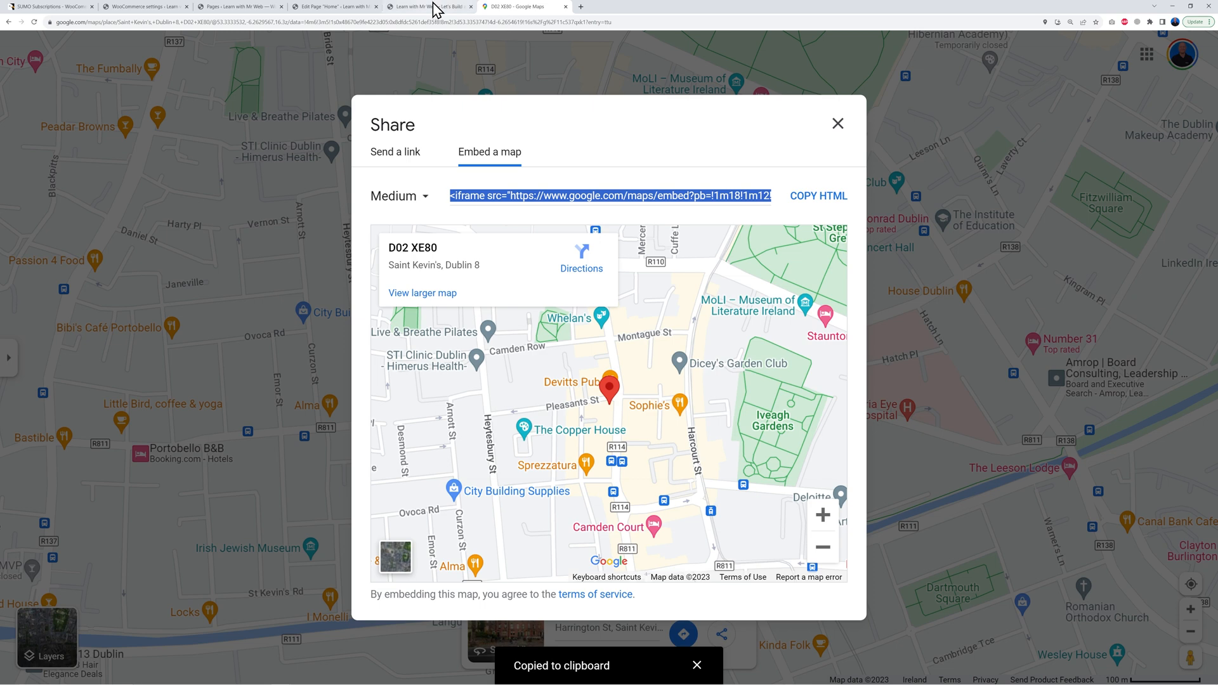
{"action": "left_click", "coordinate": [342, 6]}
{"action": "left_click", "coordinate": [723, 388]}
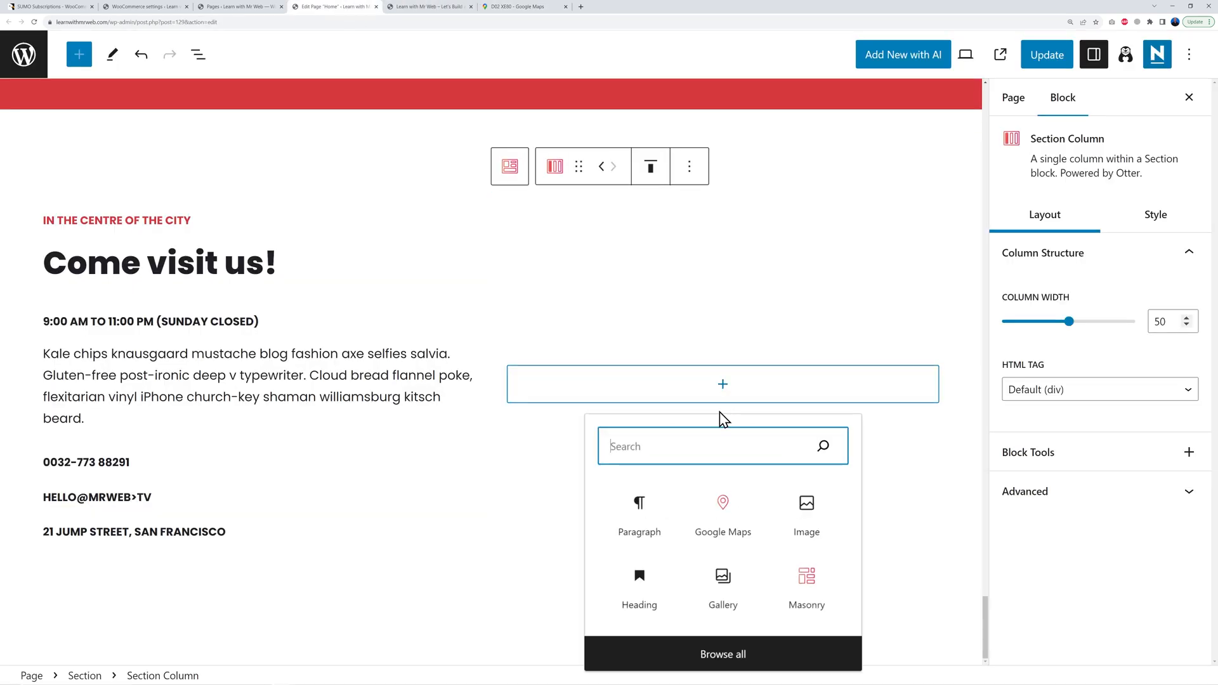
Step: Add a Custom HTML block holding the Google Maps iframe, update Home, and reload the live site
{"action": "type", "text": "html"}
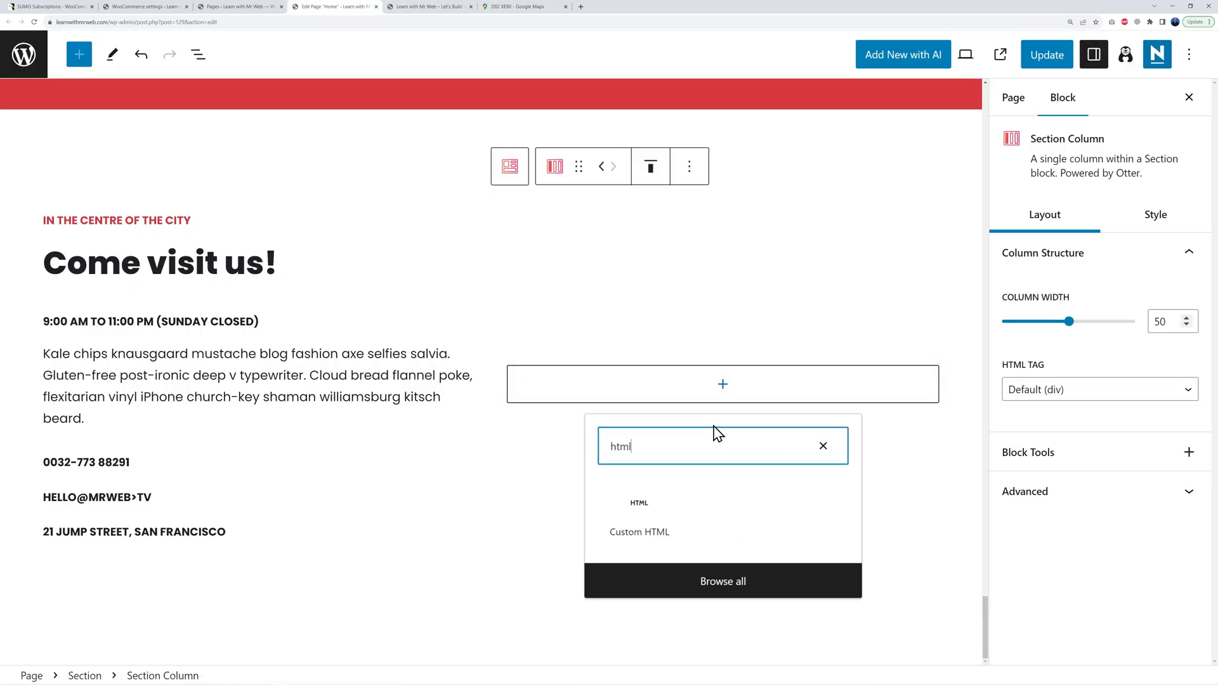
{"action": "left_click", "coordinate": [647, 532]}
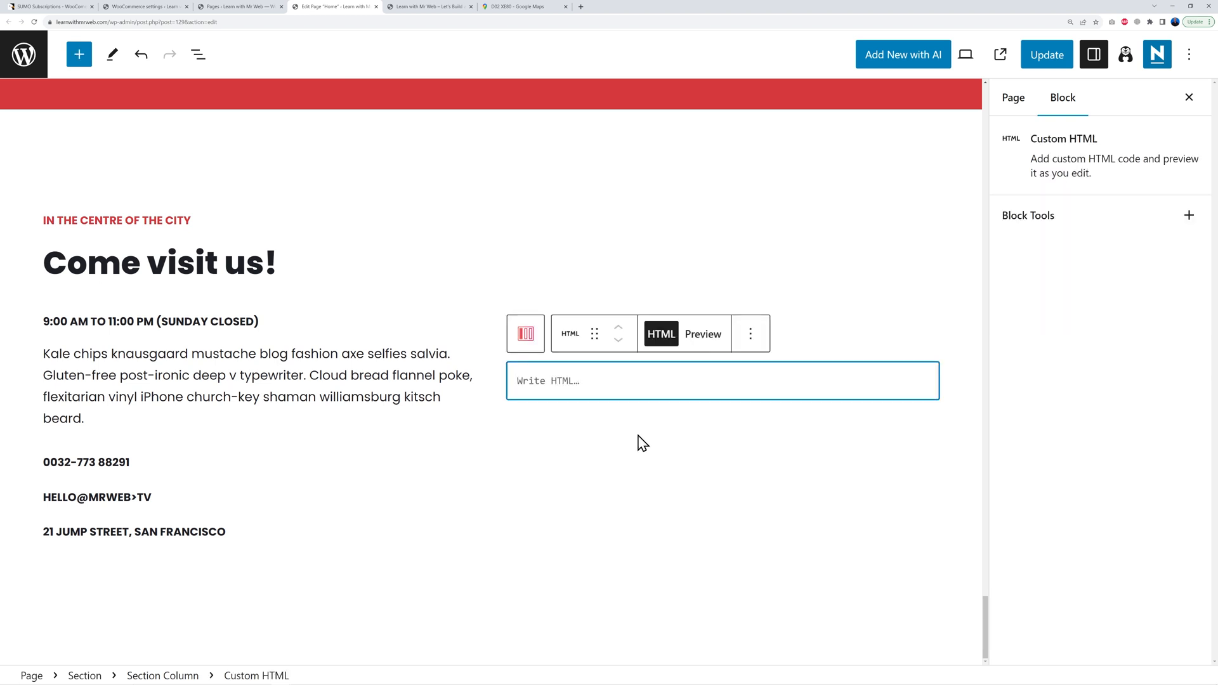
{"action": "key", "text": "ctrl+v"}
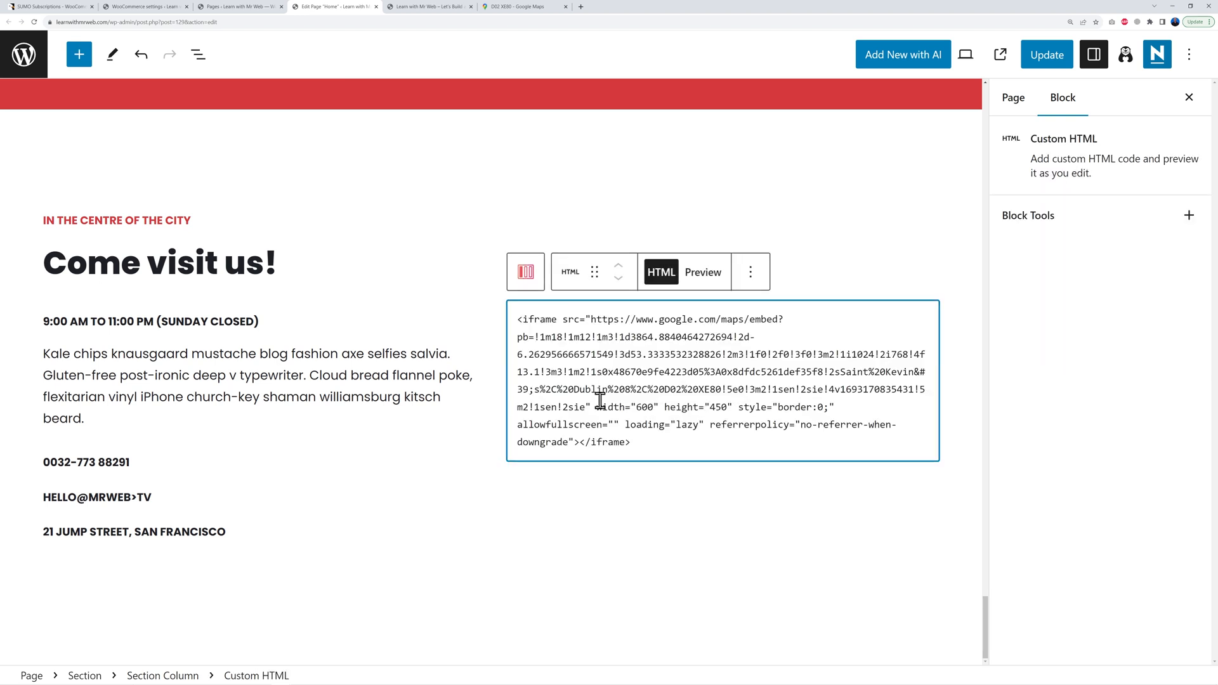
{"action": "left_click", "coordinate": [1043, 63]}
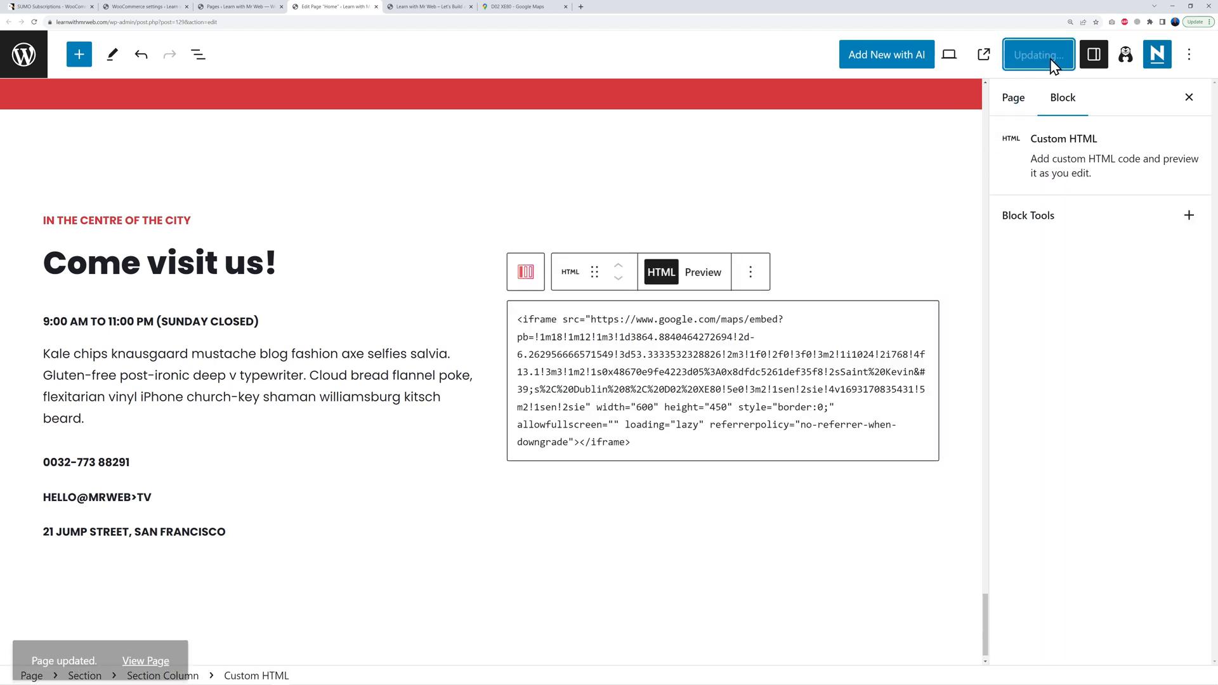
{"action": "left_click", "coordinate": [430, 13]}
{"action": "left_click", "coordinate": [34, 22]}
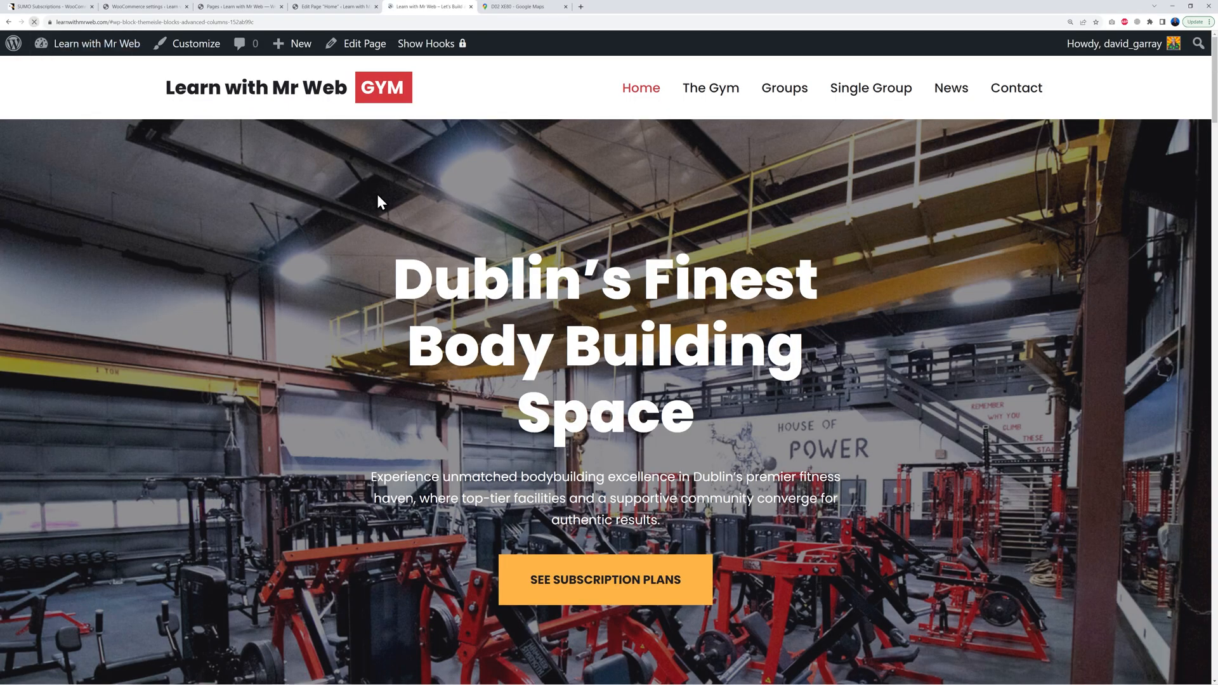
Step: Check the embedded Dublin map on the live homepage and the Contact page's message form
{"action": "scroll", "coordinate": [818, 374], "scroll_direction": "down", "scroll_amount": 20}
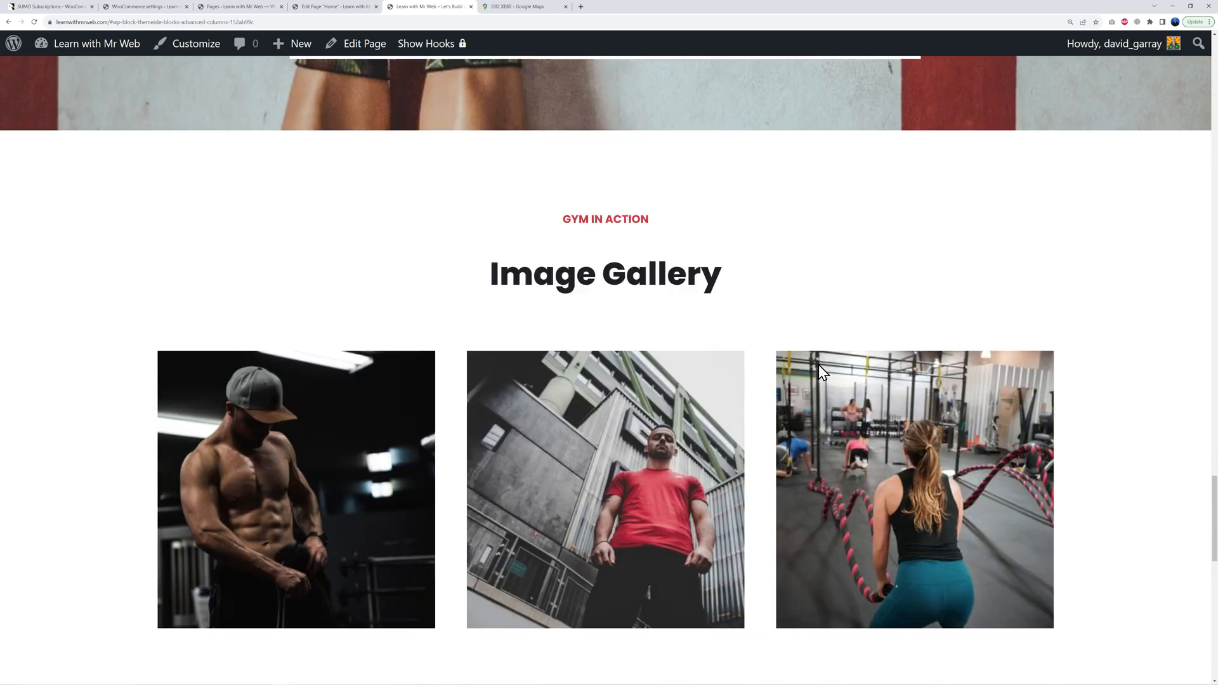
{"action": "scroll", "coordinate": [817, 371], "scroll_direction": "down", "scroll_amount": 6}
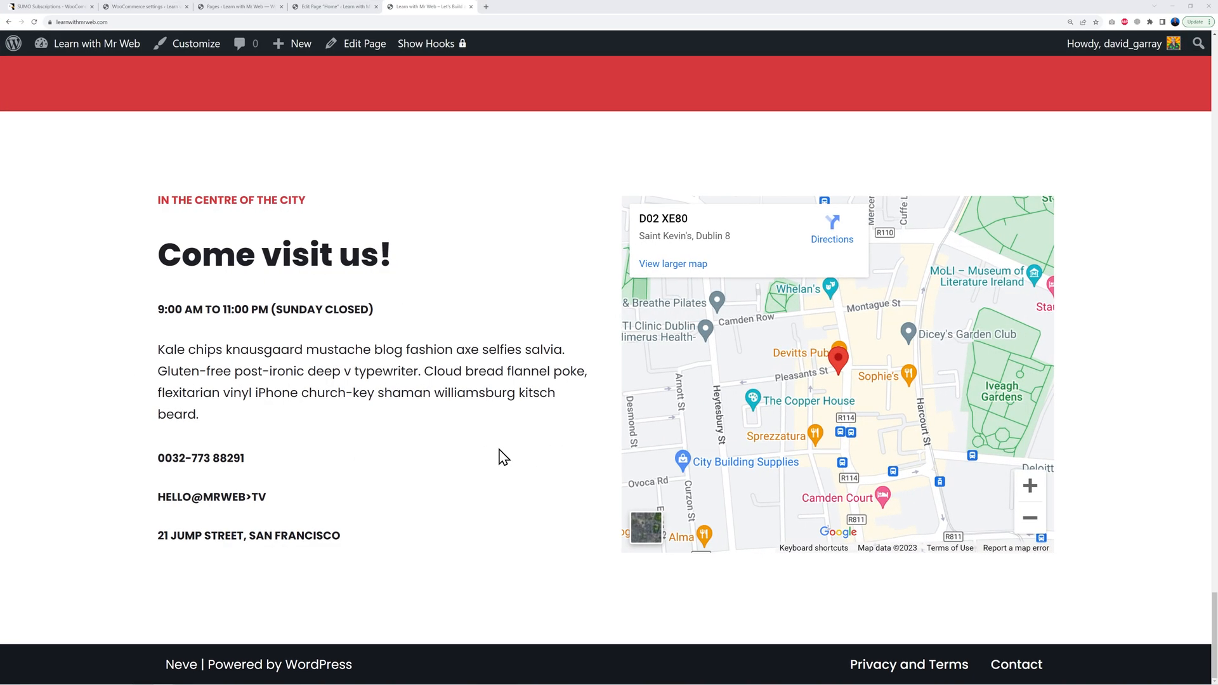
{"action": "scroll", "coordinate": [500, 452], "scroll_direction": "up", "scroll_amount": 15}
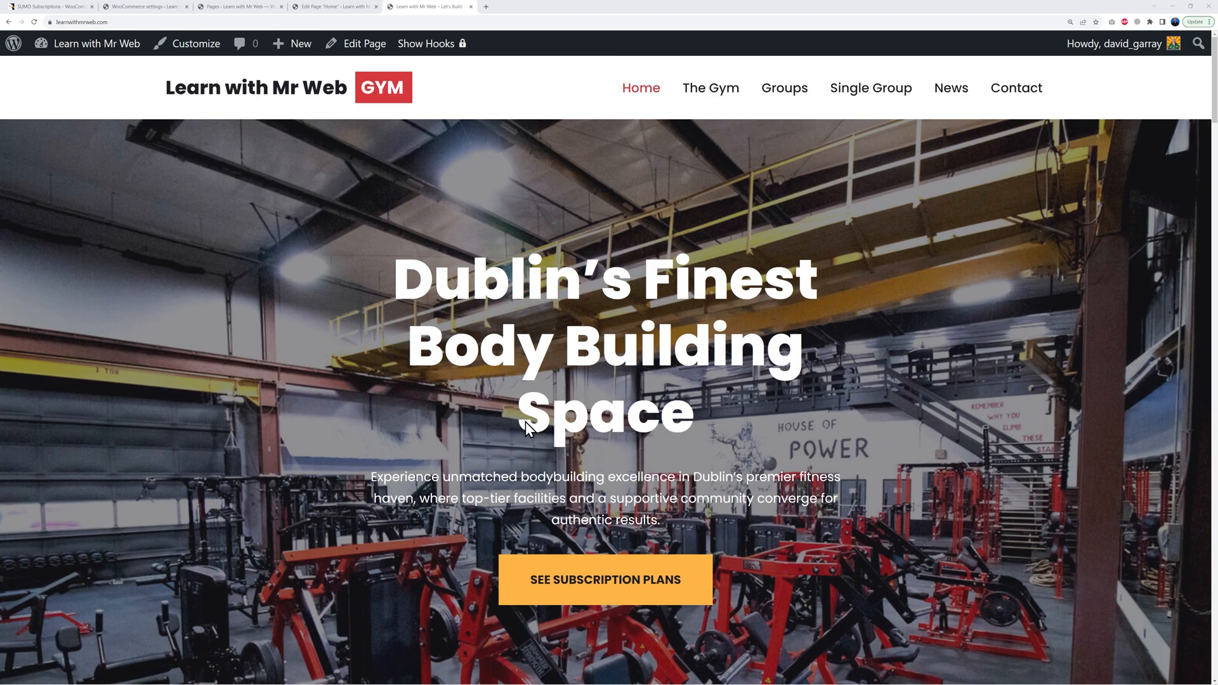
{"action": "left_click", "coordinate": [1022, 90]}
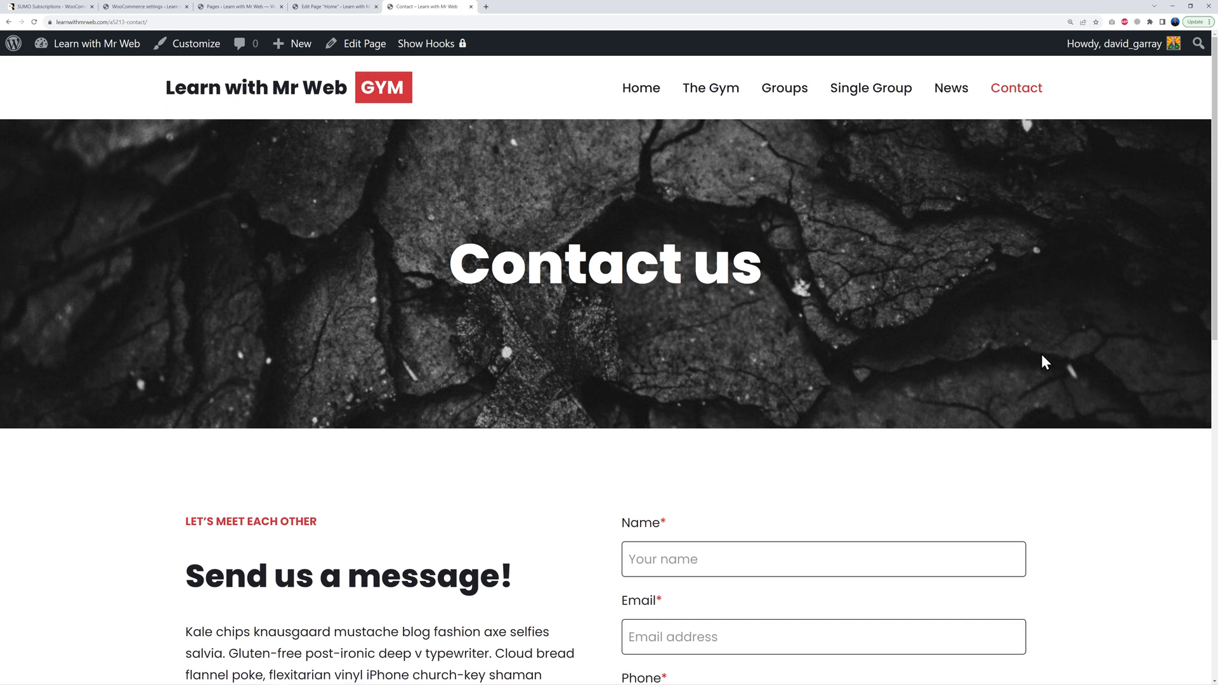
{"action": "scroll", "coordinate": [1044, 355], "scroll_direction": "down", "scroll_amount": 4}
{"action": "scroll", "coordinate": [1116, 355], "scroll_direction": "down", "scroll_amount": 1}
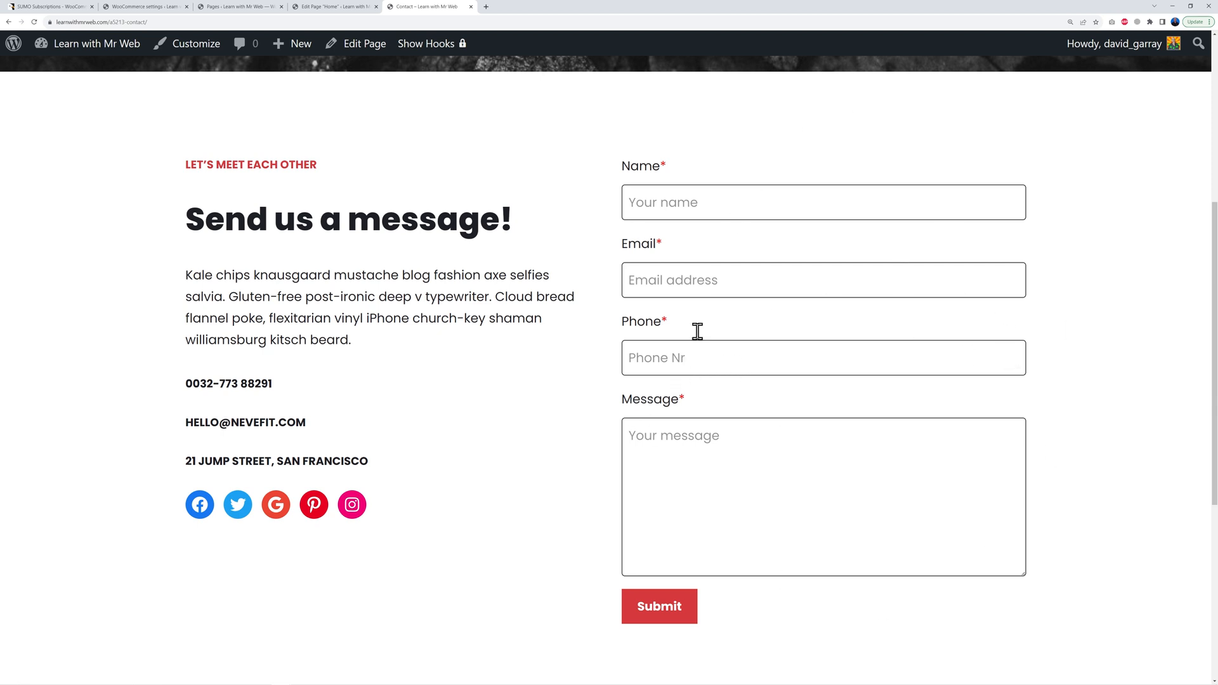
{"action": "left_click", "coordinate": [242, 9]}
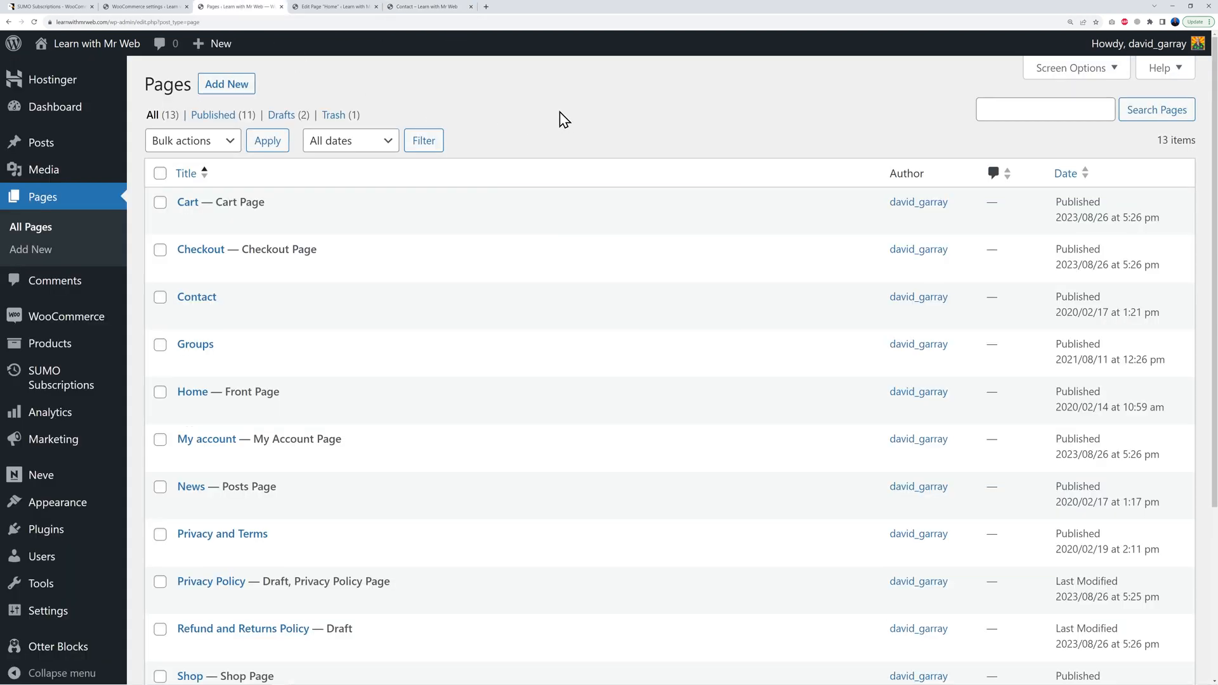
Step: Give the Contact us banner the IMG_4865 gym floor background, focused at 61%/91%
{"action": "left_click", "coordinate": [210, 298]}
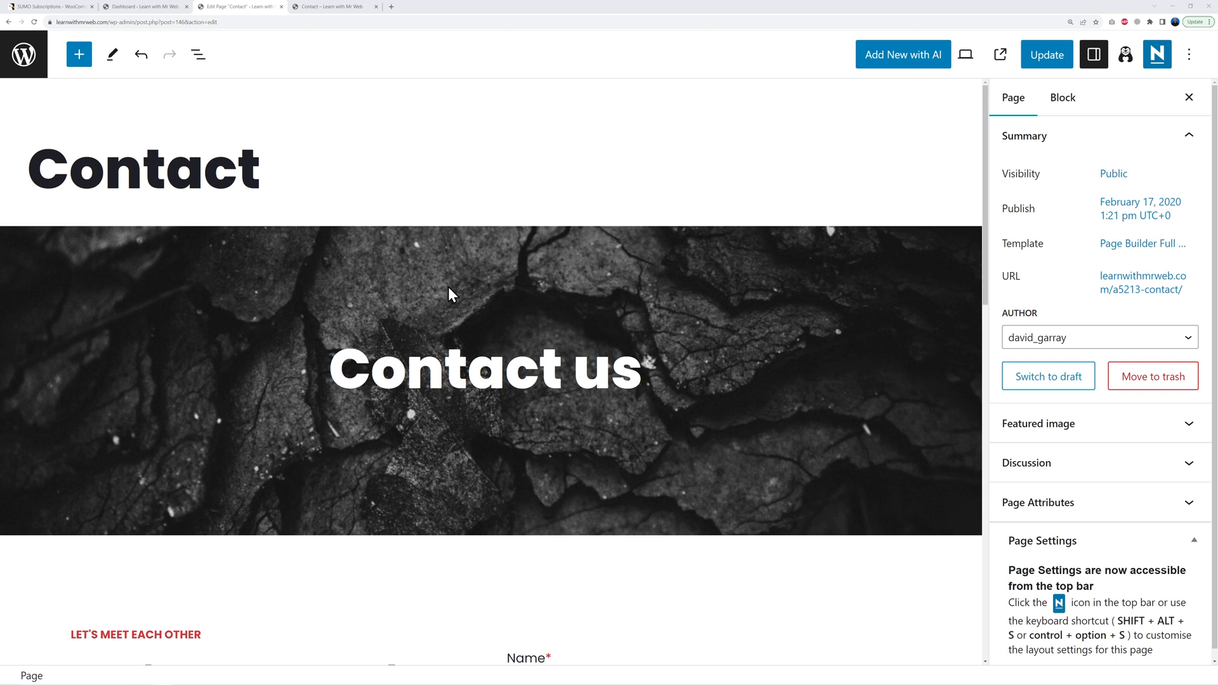
{"action": "left_click", "coordinate": [433, 275]}
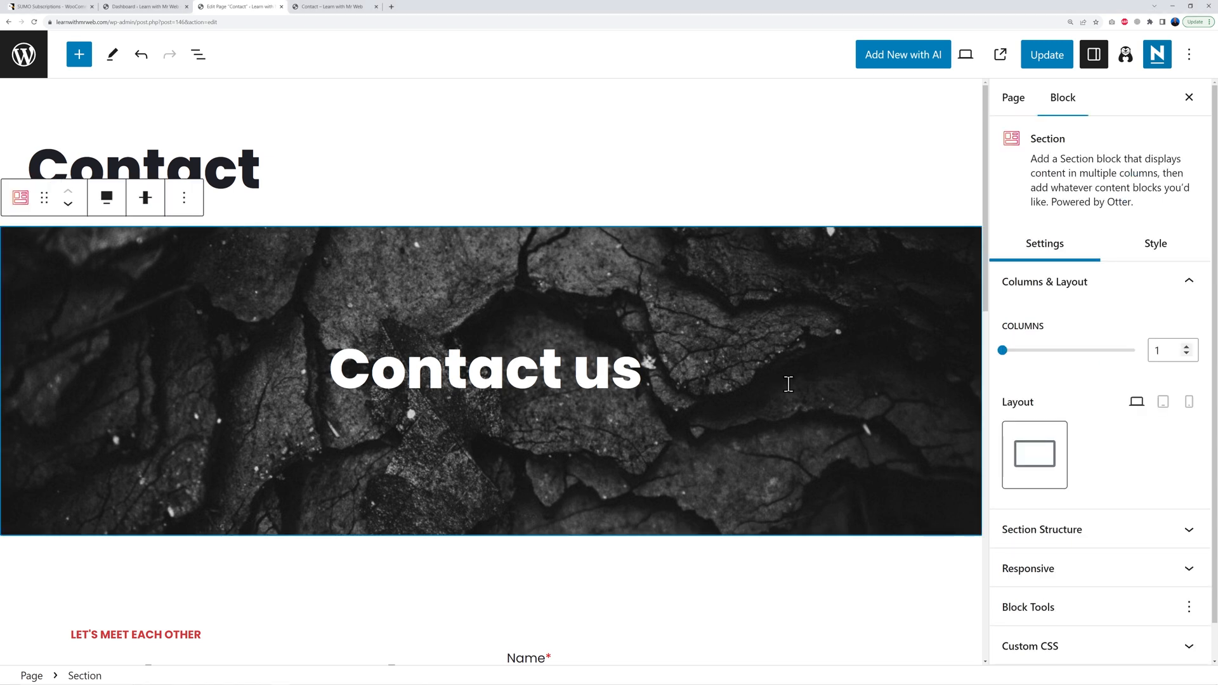
{"action": "left_click", "coordinate": [1164, 251]}
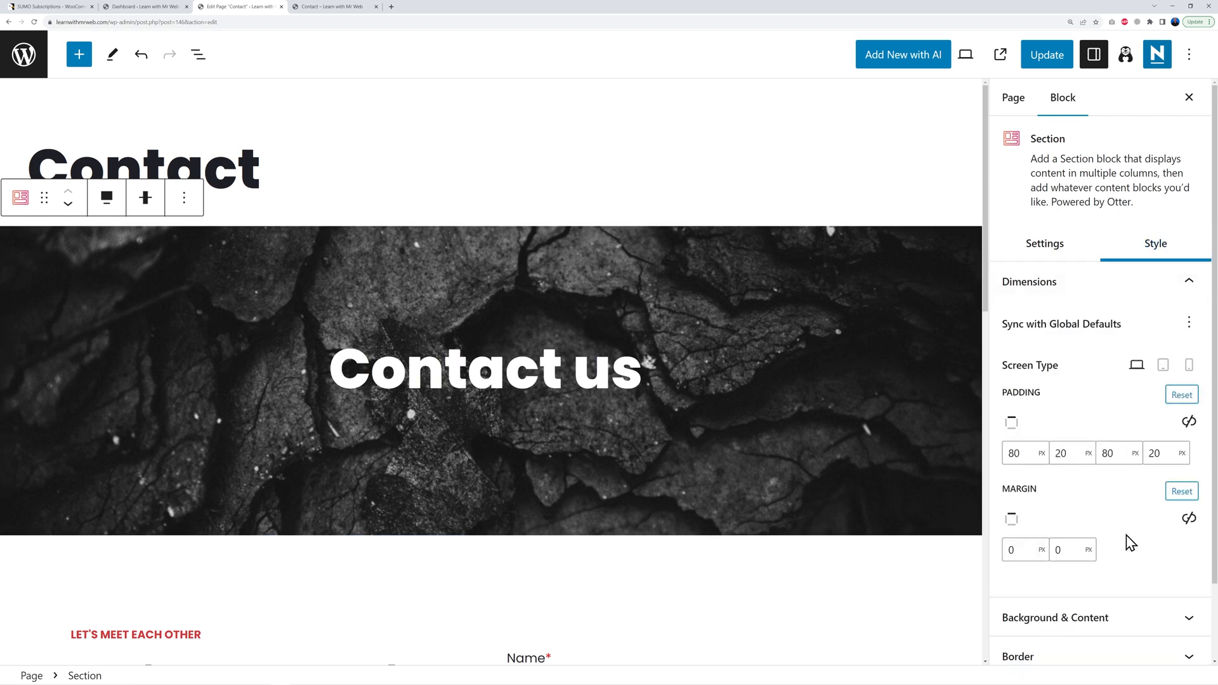
{"action": "scroll", "coordinate": [1142, 542], "scroll_direction": "down", "scroll_amount": 2}
{"action": "left_click", "coordinate": [1177, 539]}
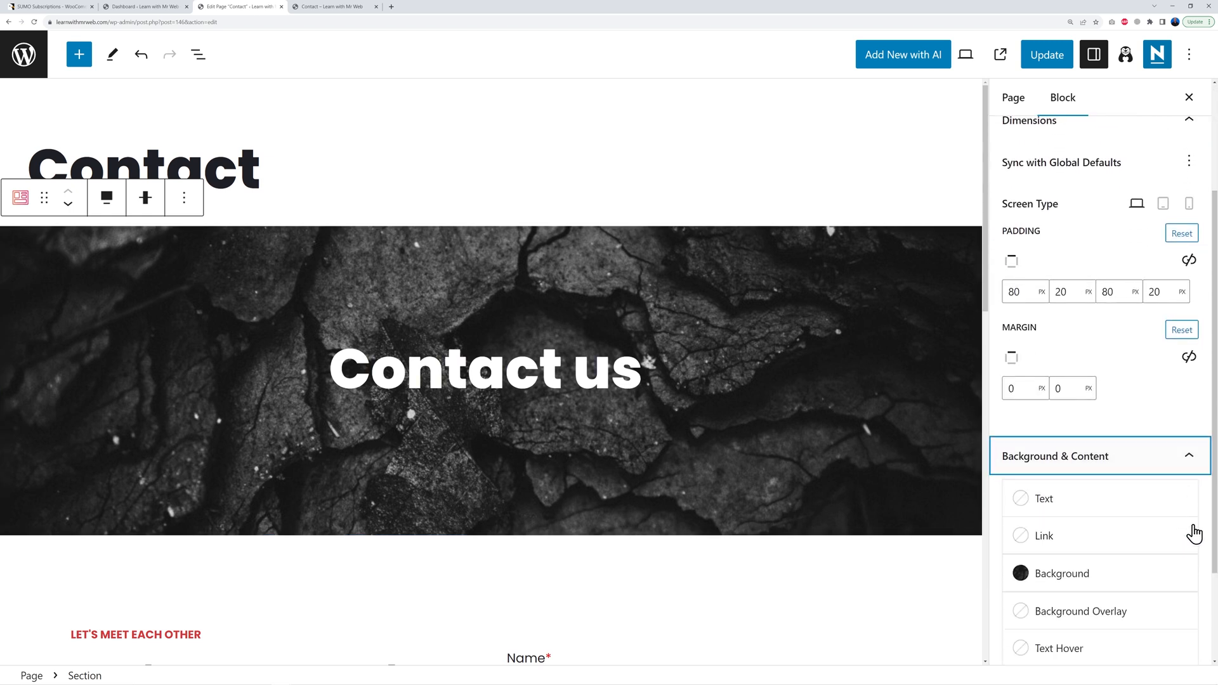
{"action": "scroll", "coordinate": [1194, 532], "scroll_direction": "down", "scroll_amount": 2}
{"action": "left_click", "coordinate": [1042, 445]}
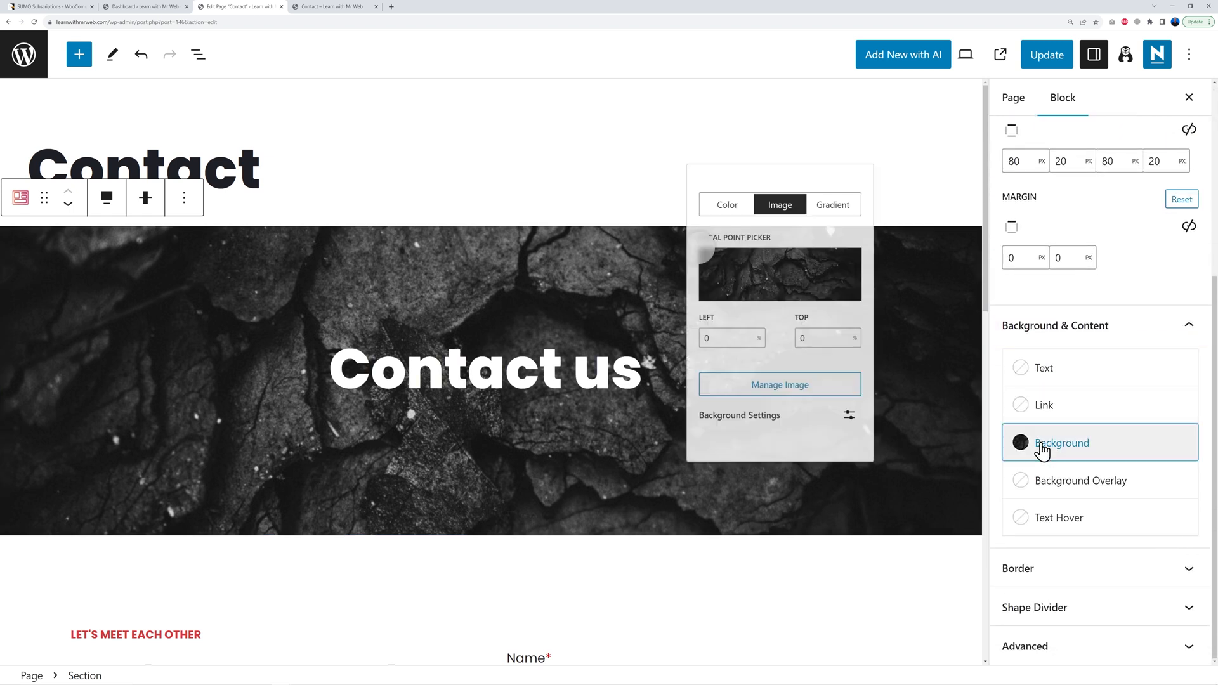
{"action": "left_click", "coordinate": [758, 375]}
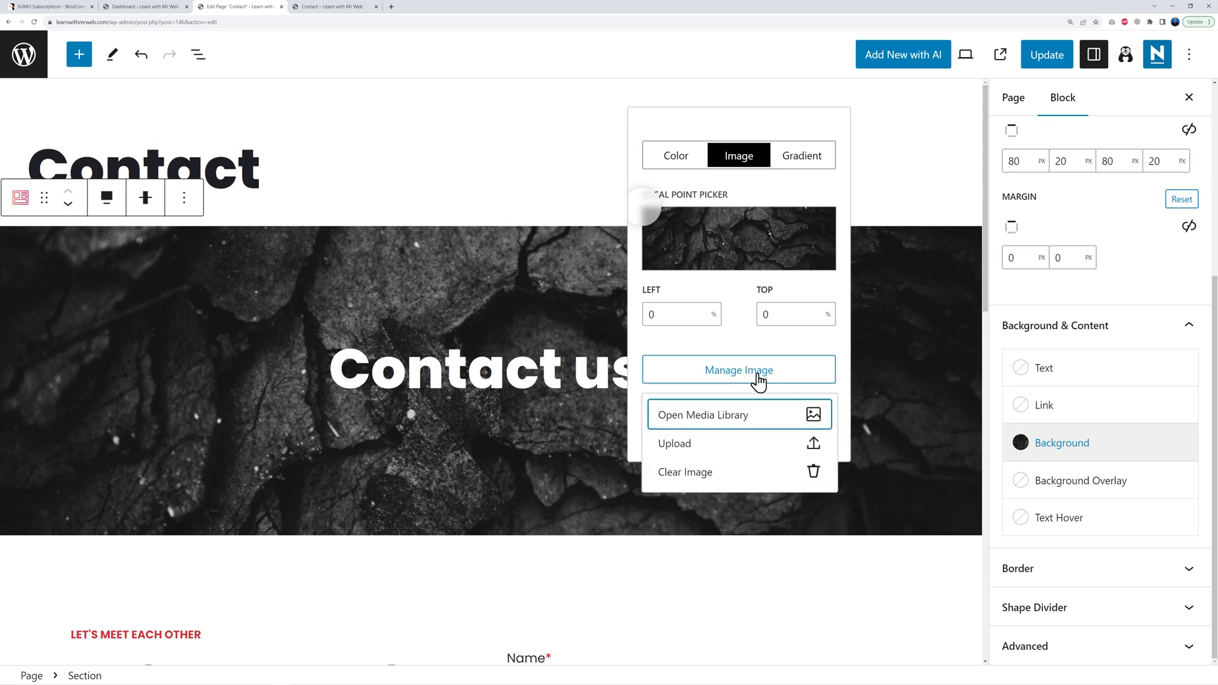
{"action": "left_click", "coordinate": [728, 423]}
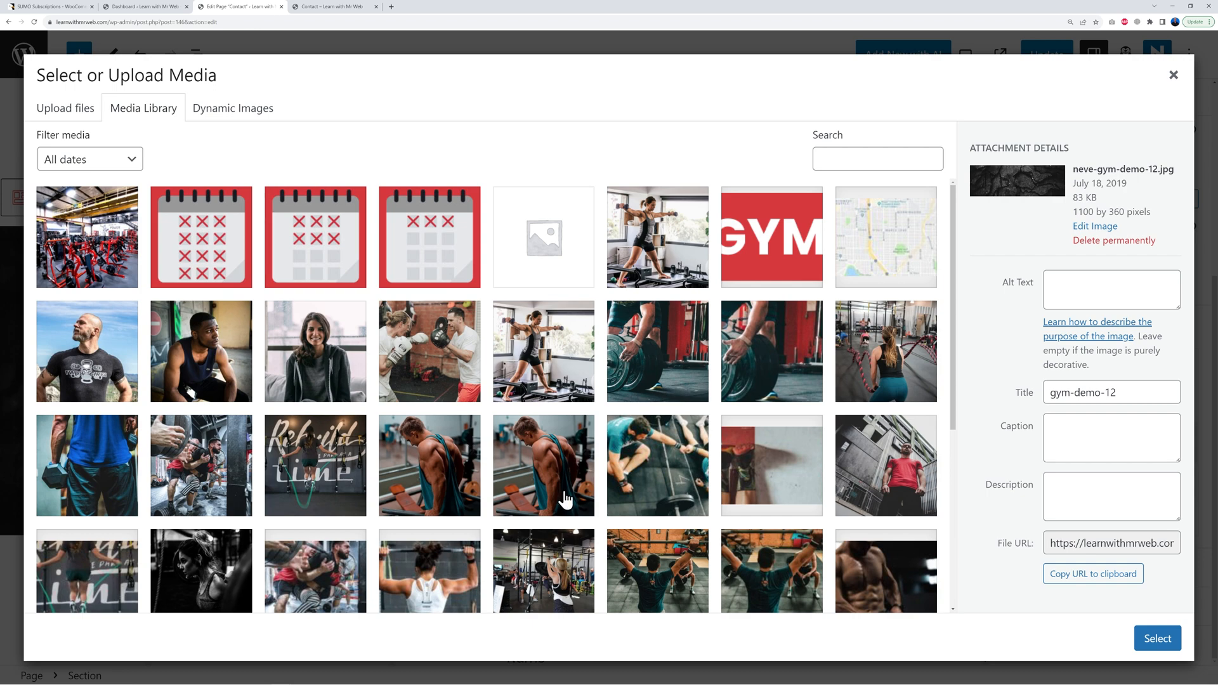
{"action": "left_click", "coordinate": [112, 256]}
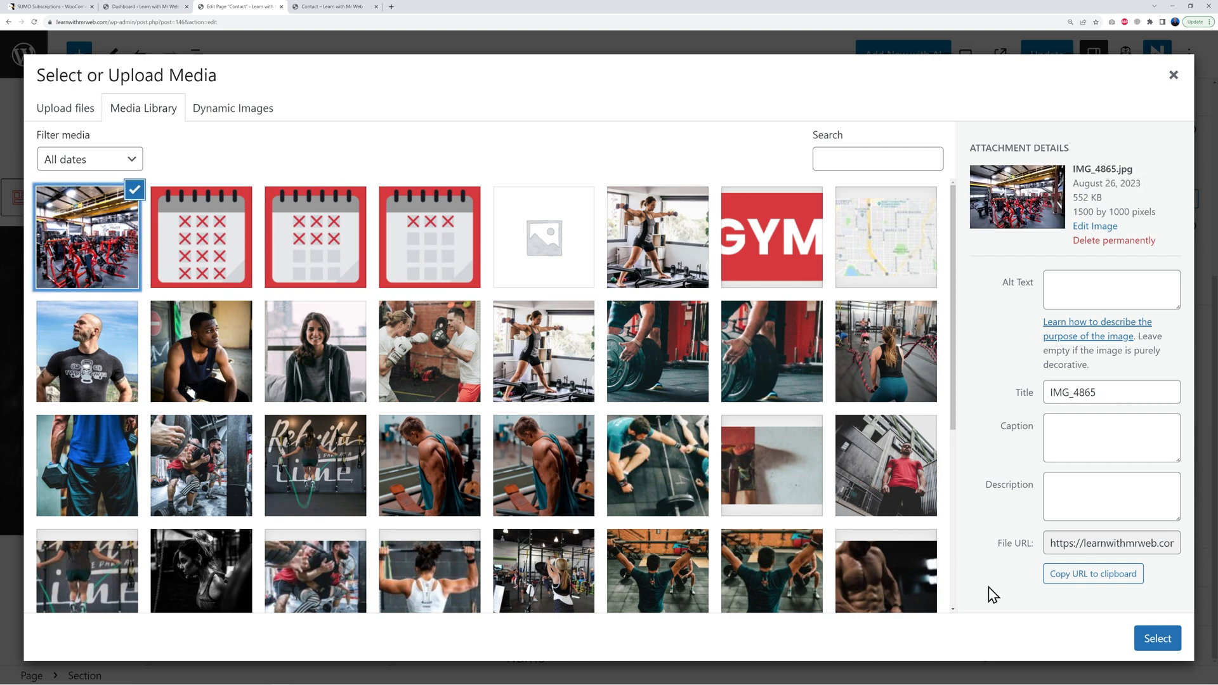
{"action": "left_click", "coordinate": [1156, 639]}
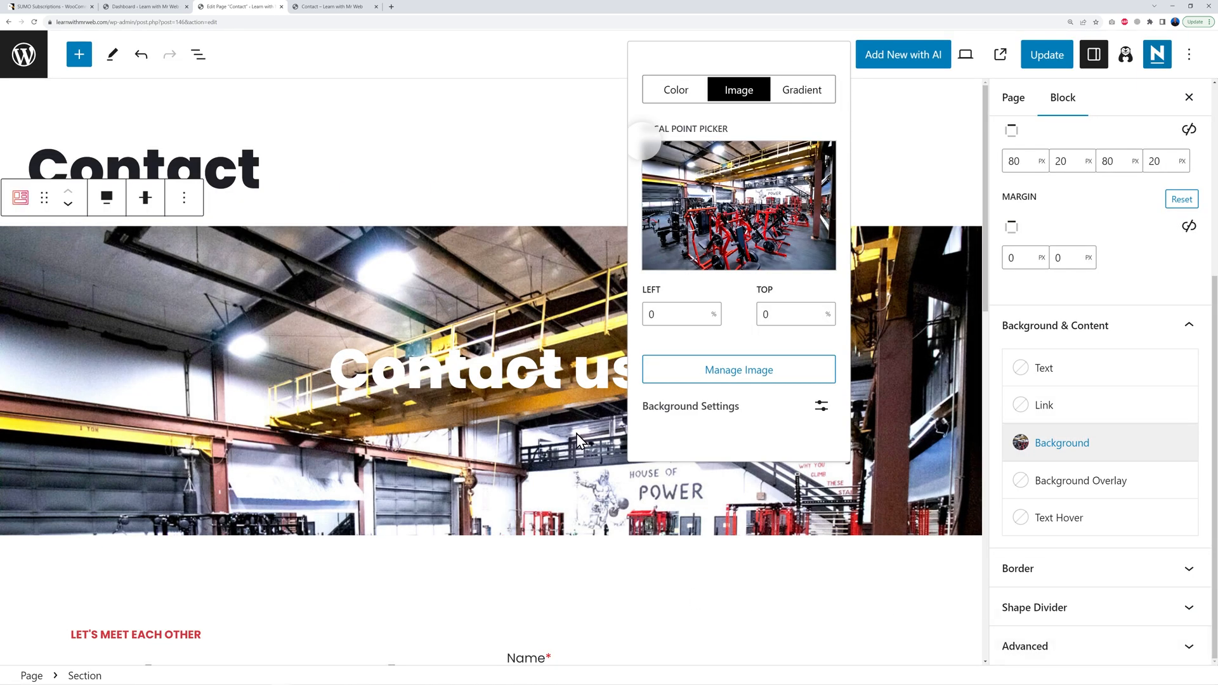
{"action": "mouse_move", "coordinate": [754, 234]}
{"action": "left_mouse_down"}
{"action": "mouse_move", "coordinate": [740, 229]}
{"action": "mouse_move", "coordinate": [739, 257]}
{"action": "mouse_move", "coordinate": [760, 257]}
{"action": "left_mouse_up"}
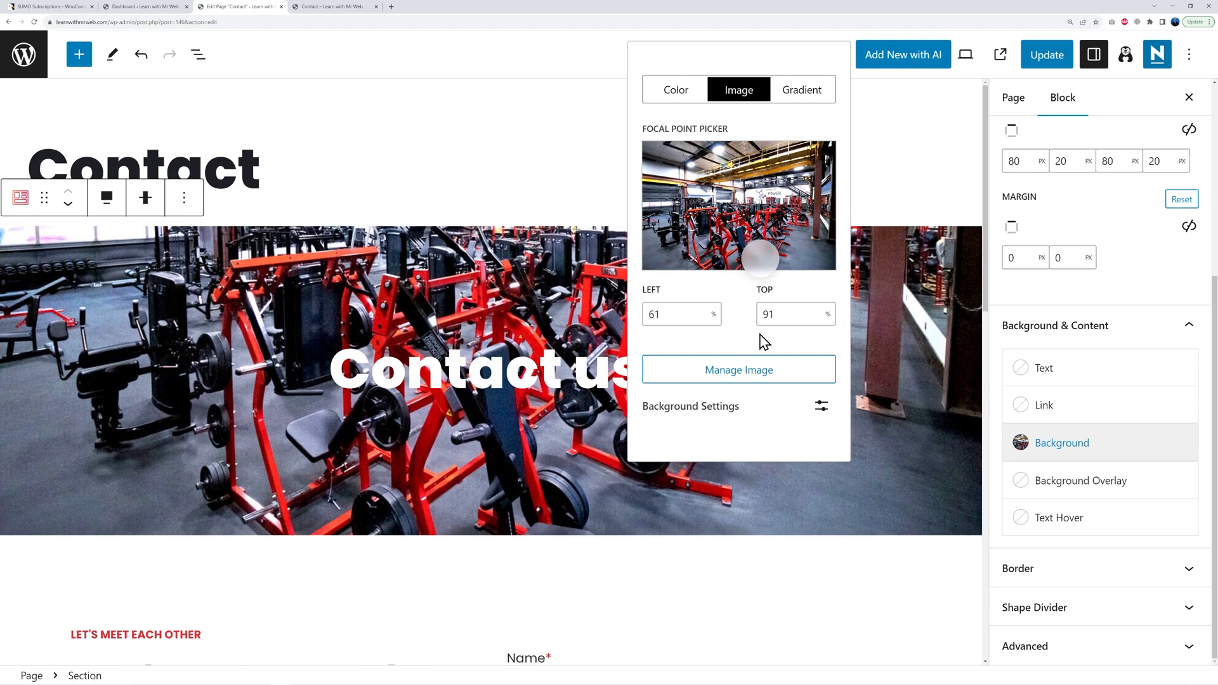
Step: Retype the e-mail line under Send us a message! as the new MR WEB contact address
{"action": "left_click", "coordinate": [930, 559]}
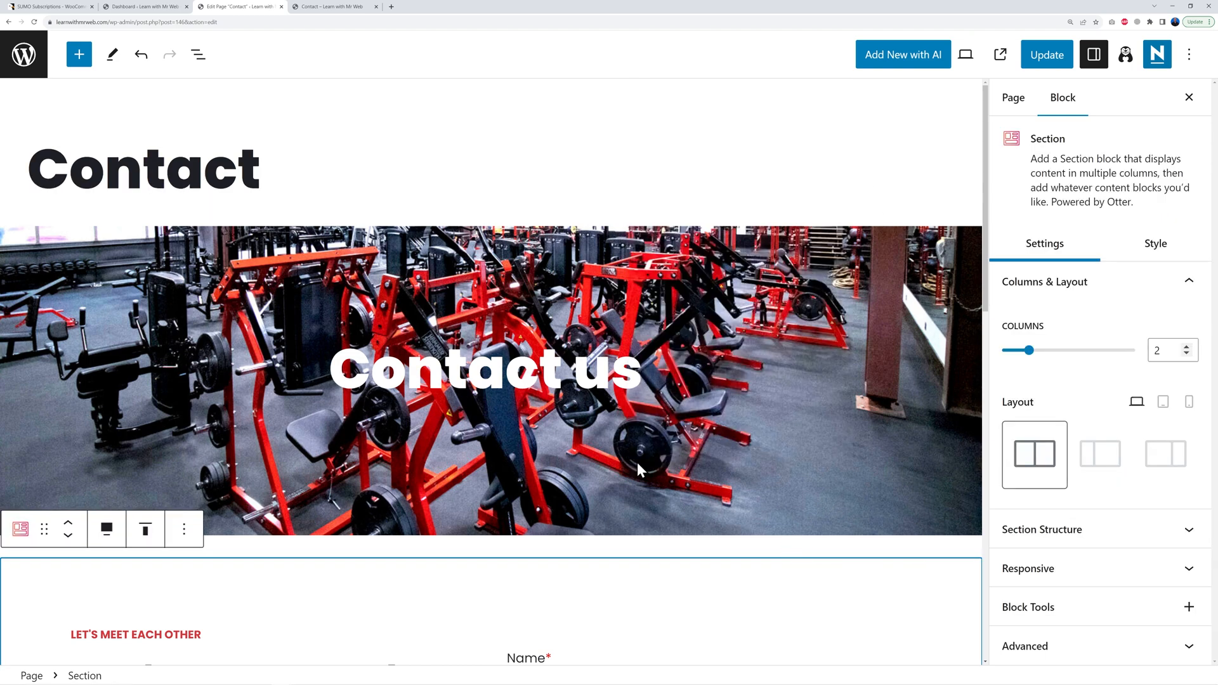
{"action": "scroll", "coordinate": [736, 447], "scroll_direction": "down", "scroll_amount": 7}
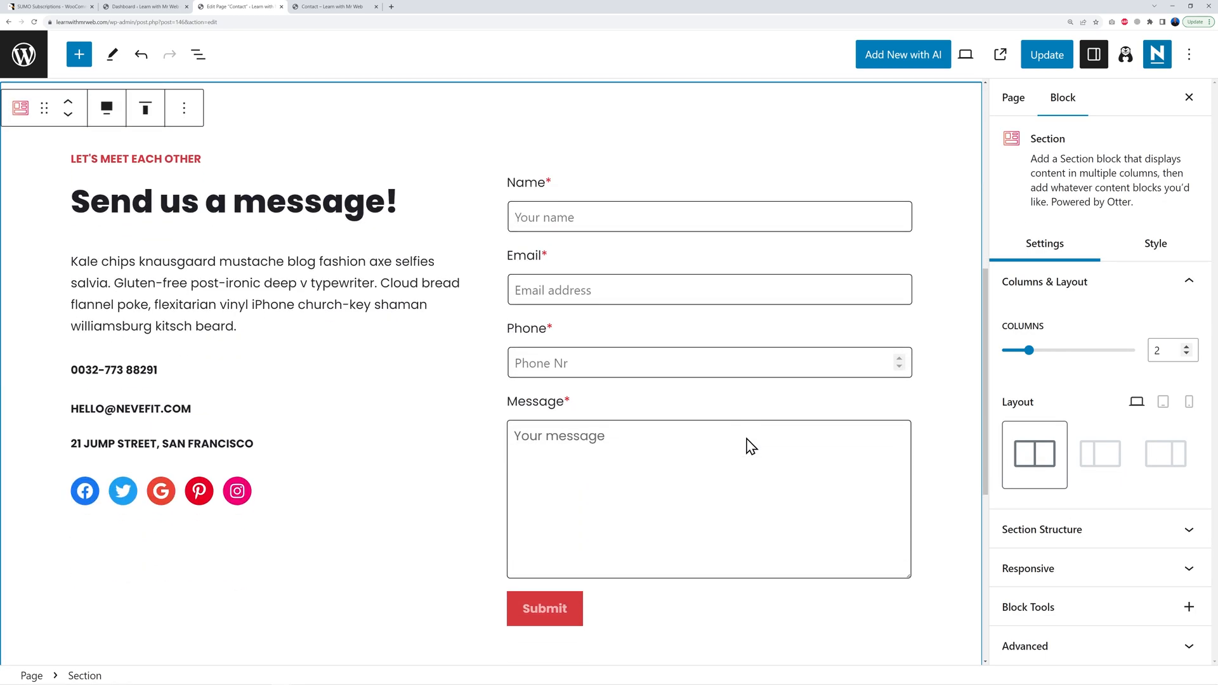
{"action": "triple_click", "coordinate": [129, 409]}
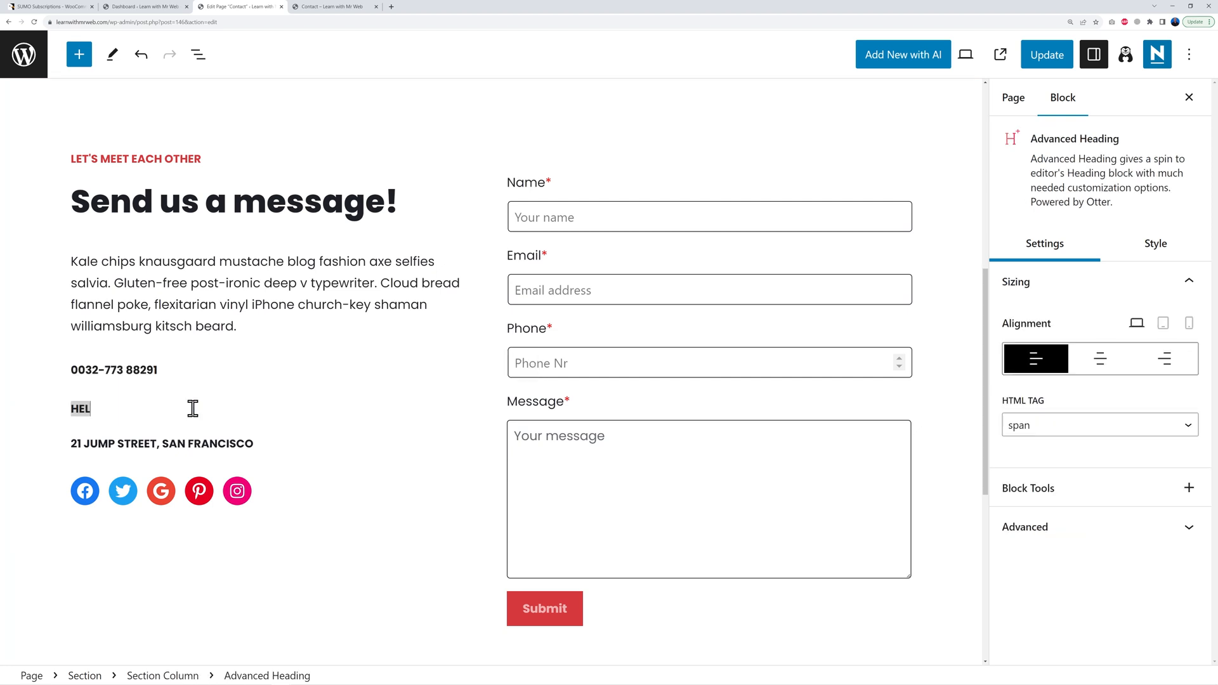
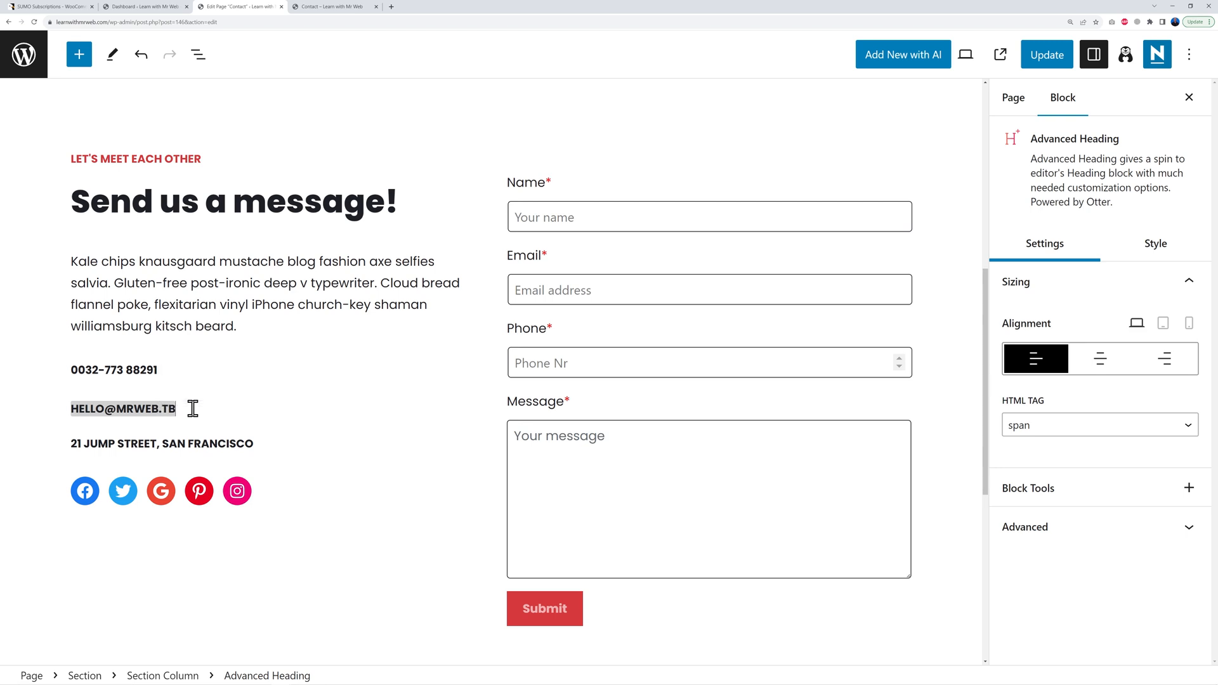
{"action": "triple_click", "coordinate": [194, 442]}
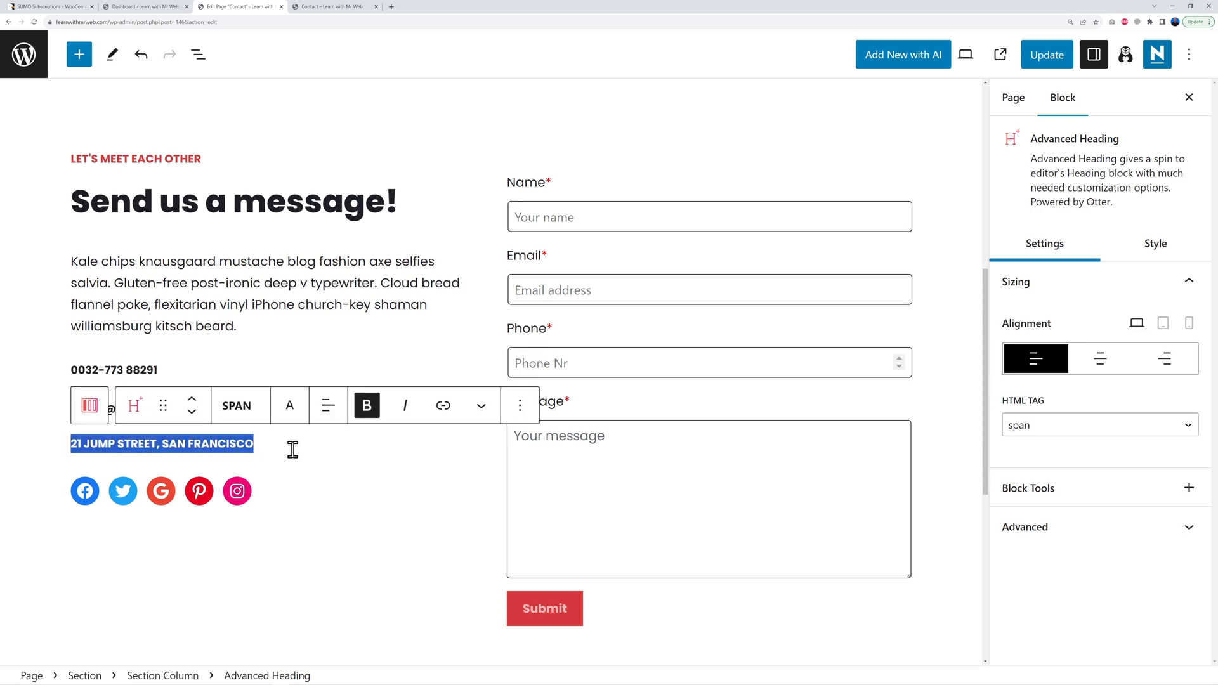
{"action": "left_click", "coordinate": [321, 517]}
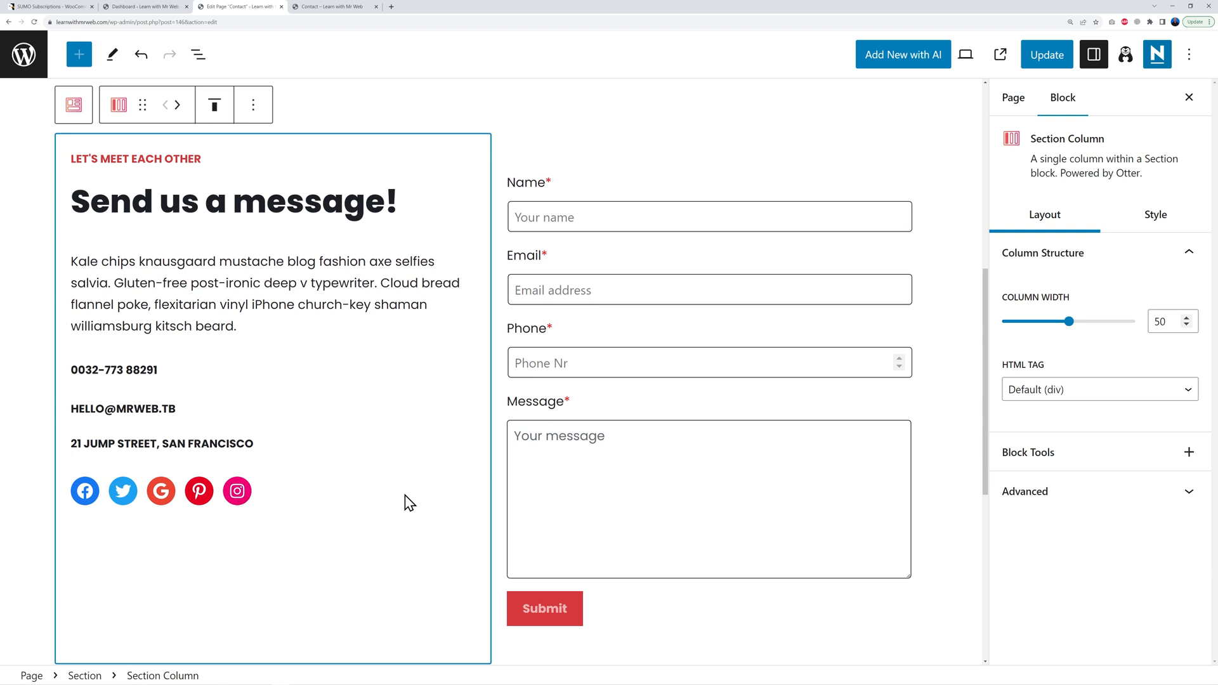
Step: Review the form's Name, Email, Phone and Message field settings, then select the whole form
{"action": "left_click", "coordinate": [614, 230]}
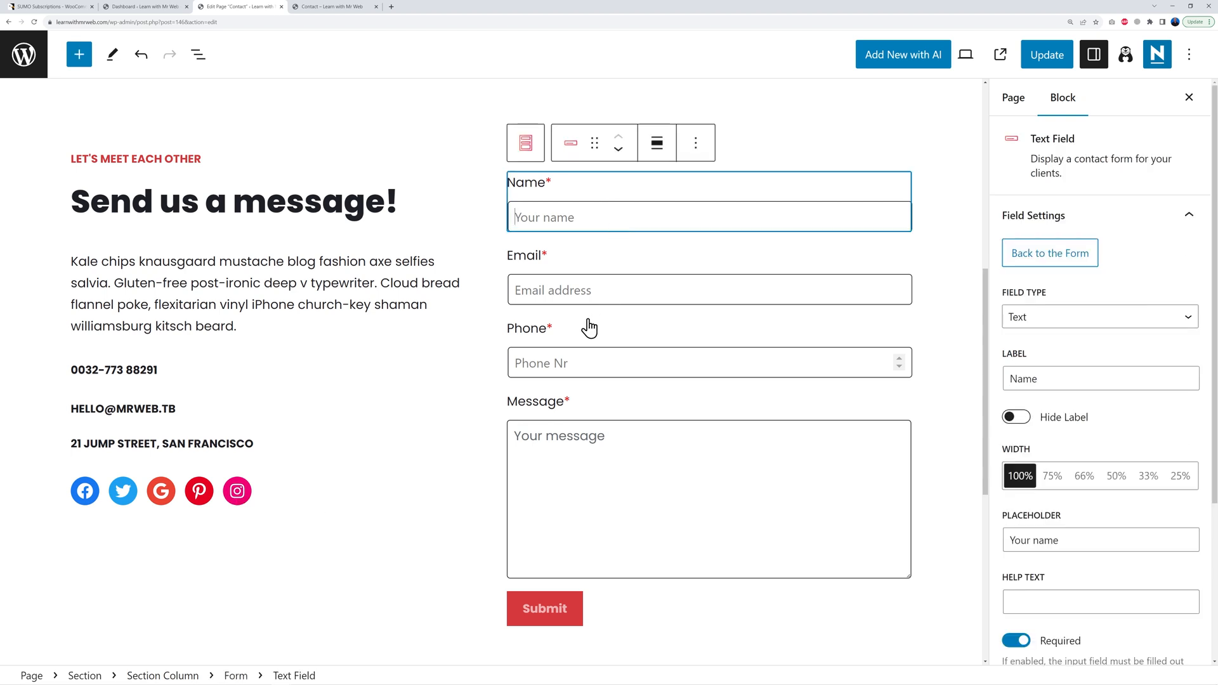
{"action": "left_click", "coordinate": [592, 297]}
{"action": "left_click", "coordinate": [592, 362]}
{"action": "left_click", "coordinate": [604, 458]}
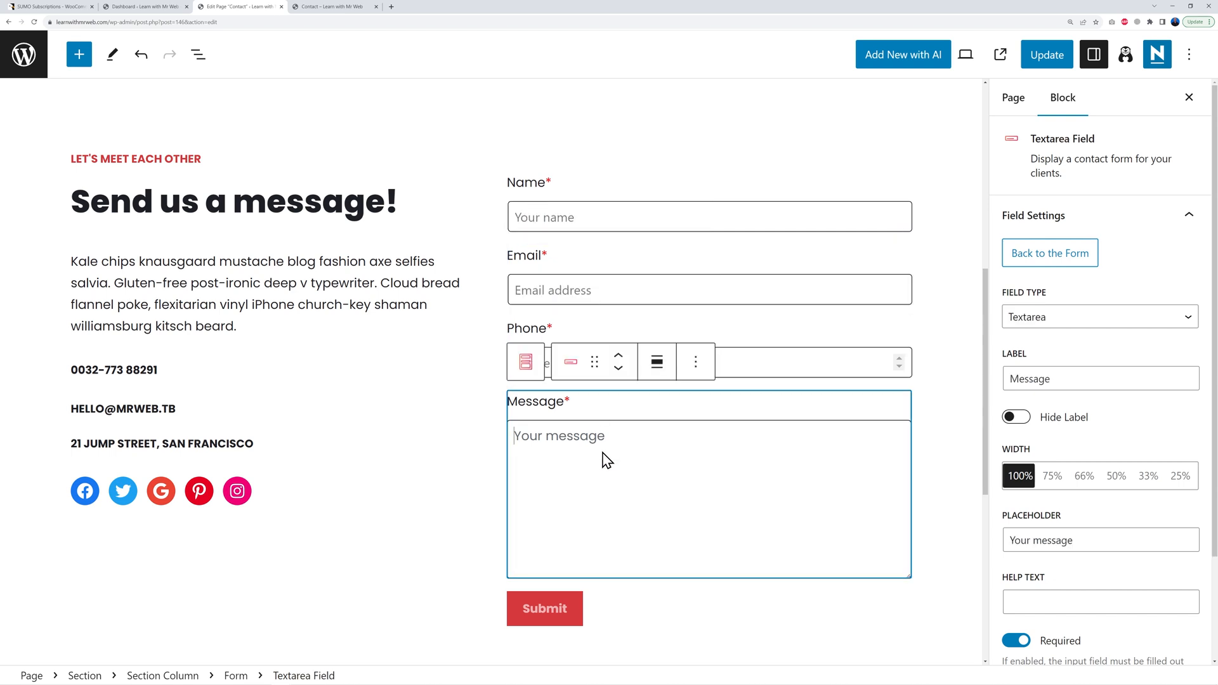
{"action": "left_click", "coordinate": [586, 227]}
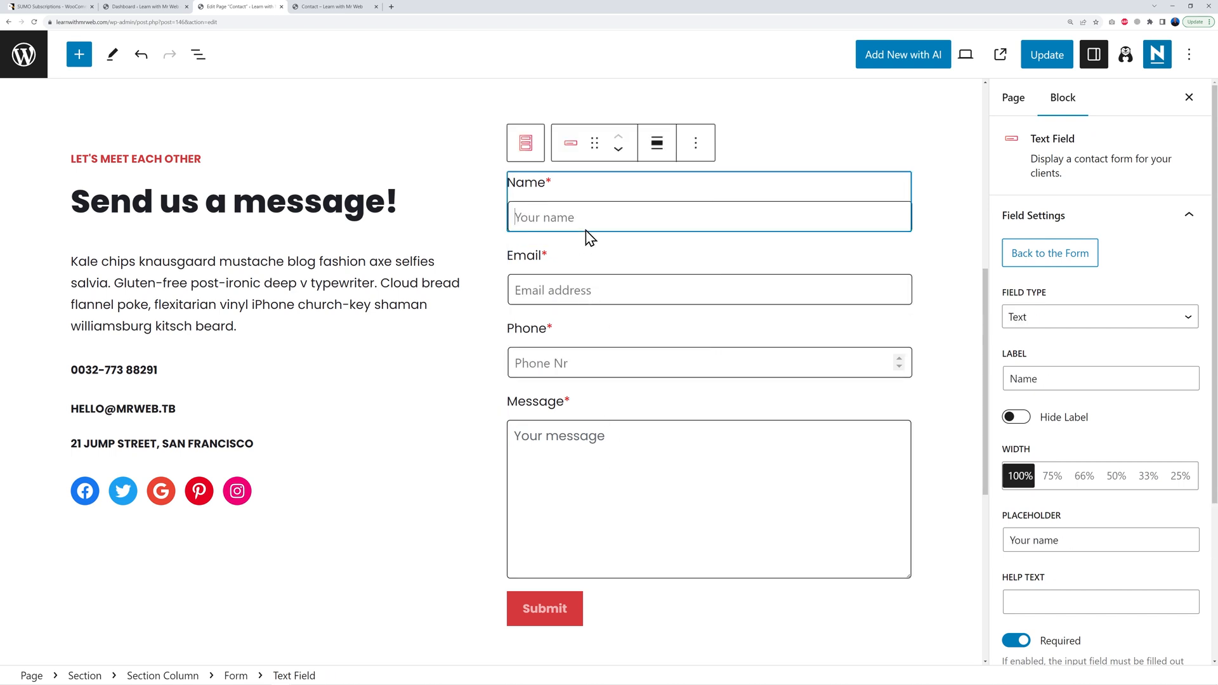
{"action": "left_click", "coordinate": [1040, 267]}
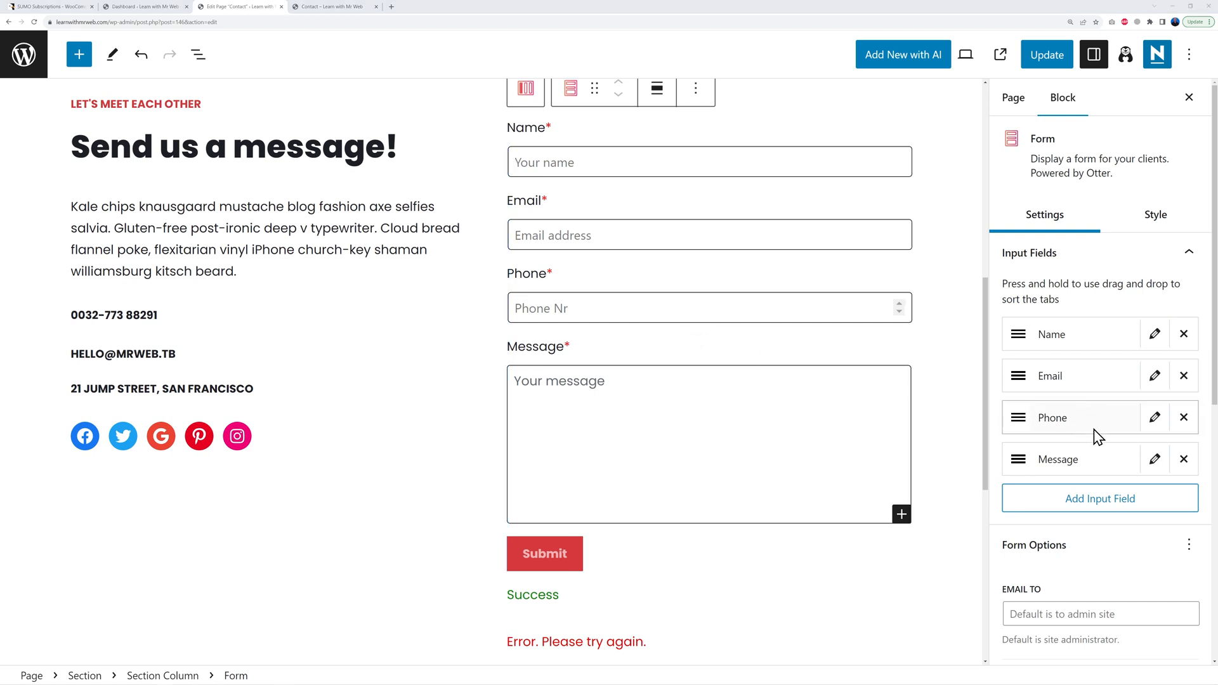
Step: Add a 'Your Age' text field and move it between Phone and Message
{"action": "left_click", "coordinate": [1100, 499]}
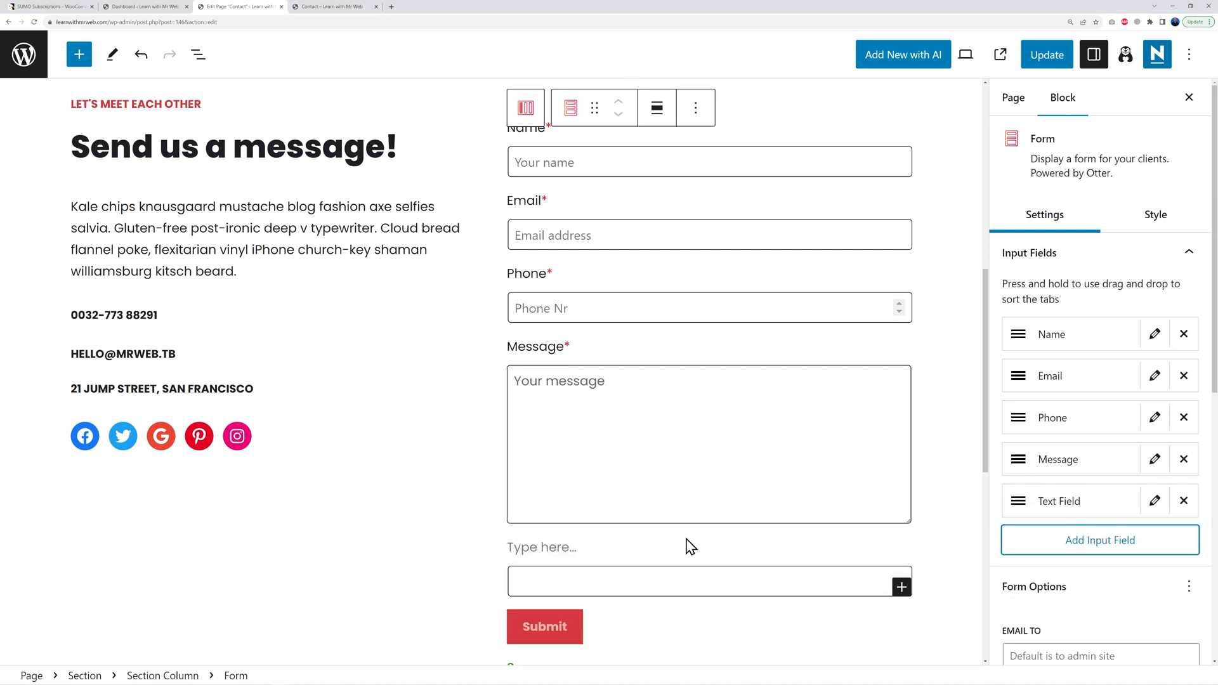
{"action": "left_click", "coordinate": [1154, 501]}
{"action": "left_click", "coordinate": [1057, 384]}
{"action": "type", "text": "Your Age"}
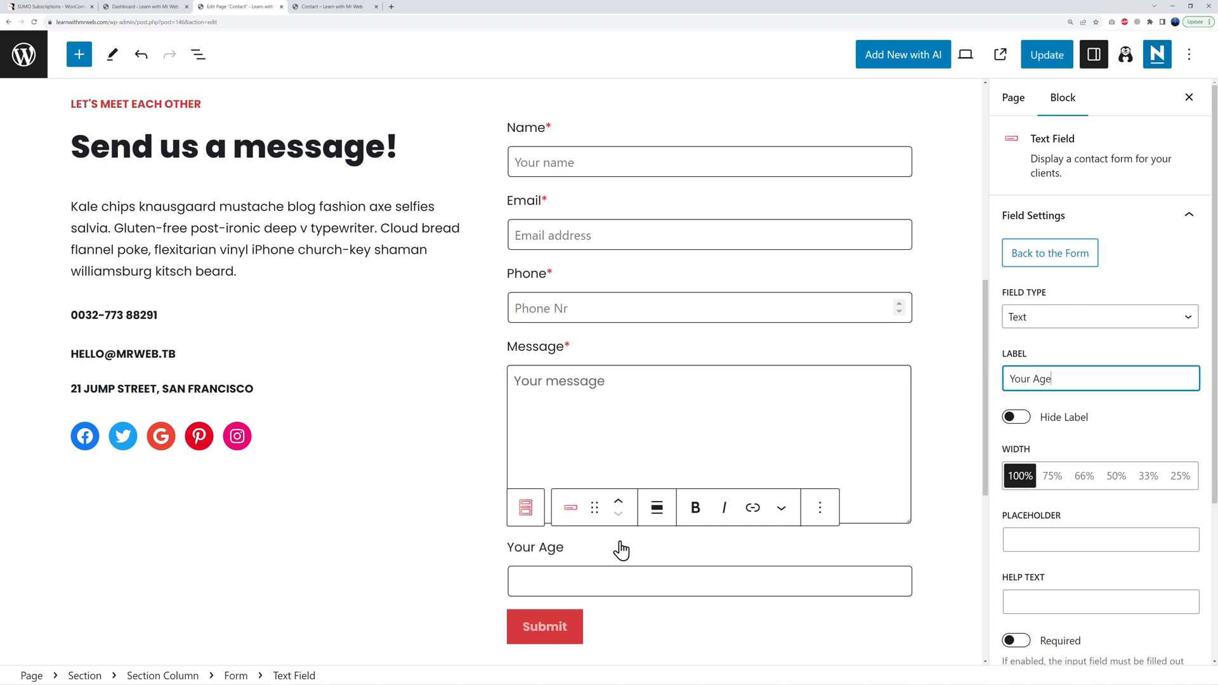
{"action": "left_click", "coordinate": [1085, 253]}
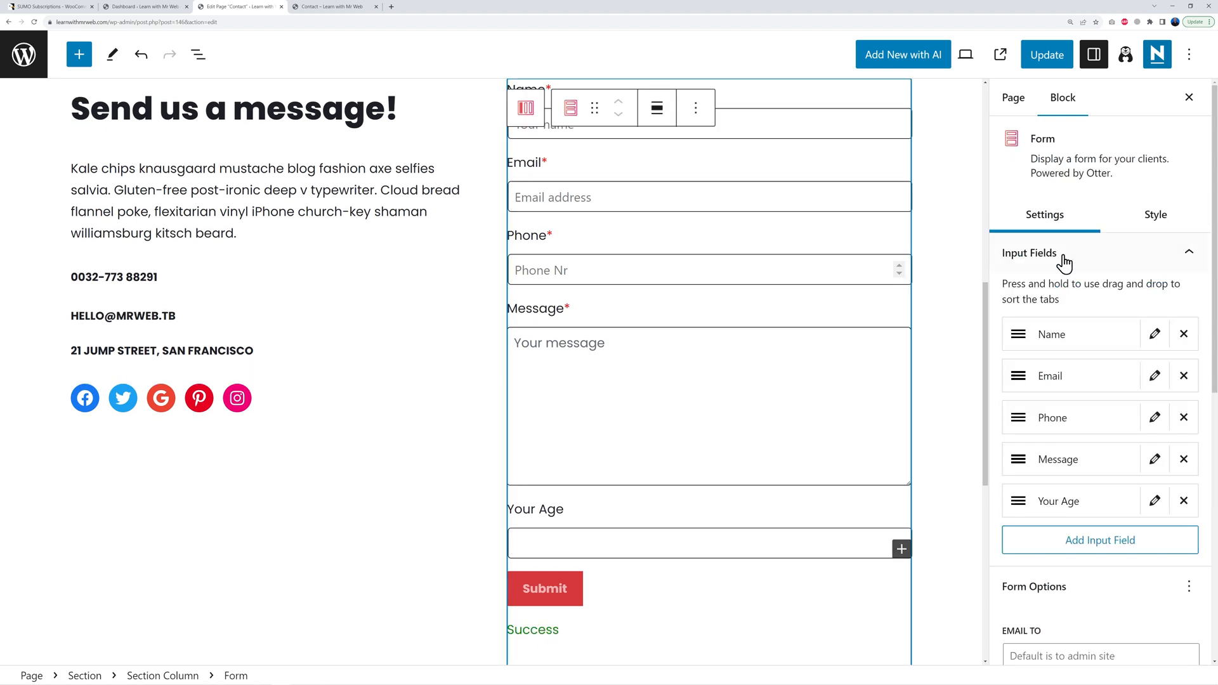
{"action": "left_click_drag", "start_coordinate": [1022, 502], "coordinate": [1031, 468]}
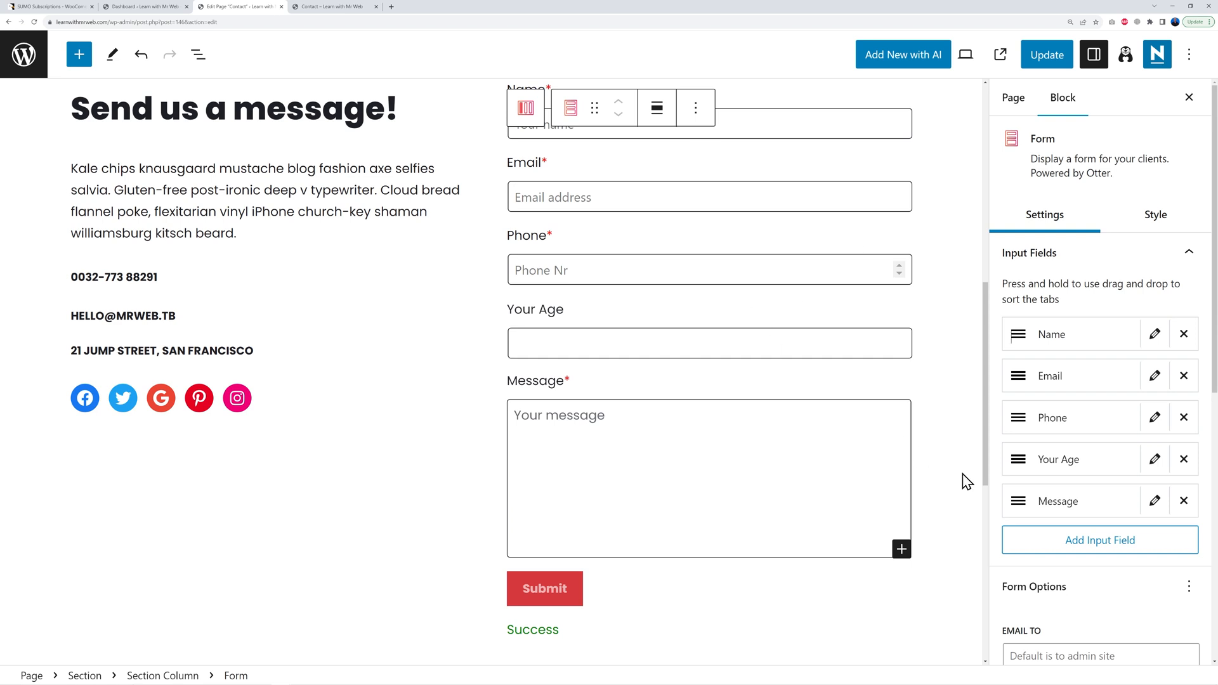
{"action": "scroll", "coordinate": [1128, 477], "scroll_direction": "down", "scroll_amount": 4}
Step: Set the form's recipient e-mail and subject 'Website Enquiry', update the Contact page, and view it live
{"action": "scroll", "coordinate": [1127, 473], "scroll_direction": "down", "scroll_amount": 2}
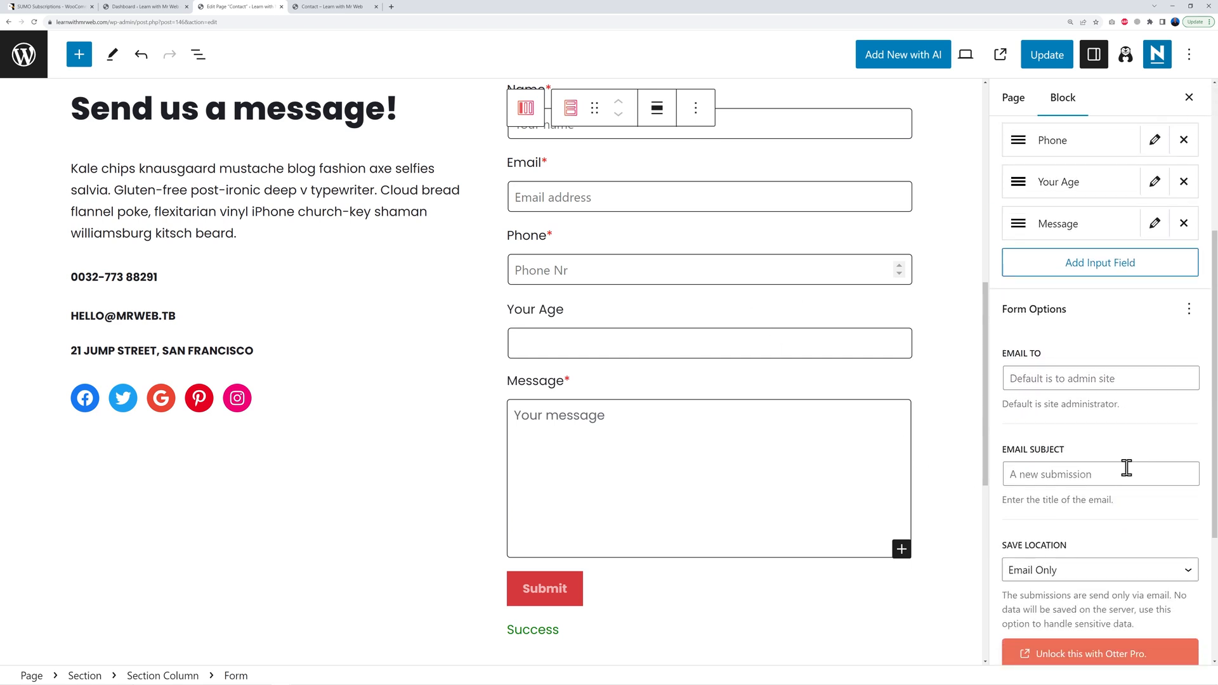
{"action": "left_click", "coordinate": [1046, 298]}
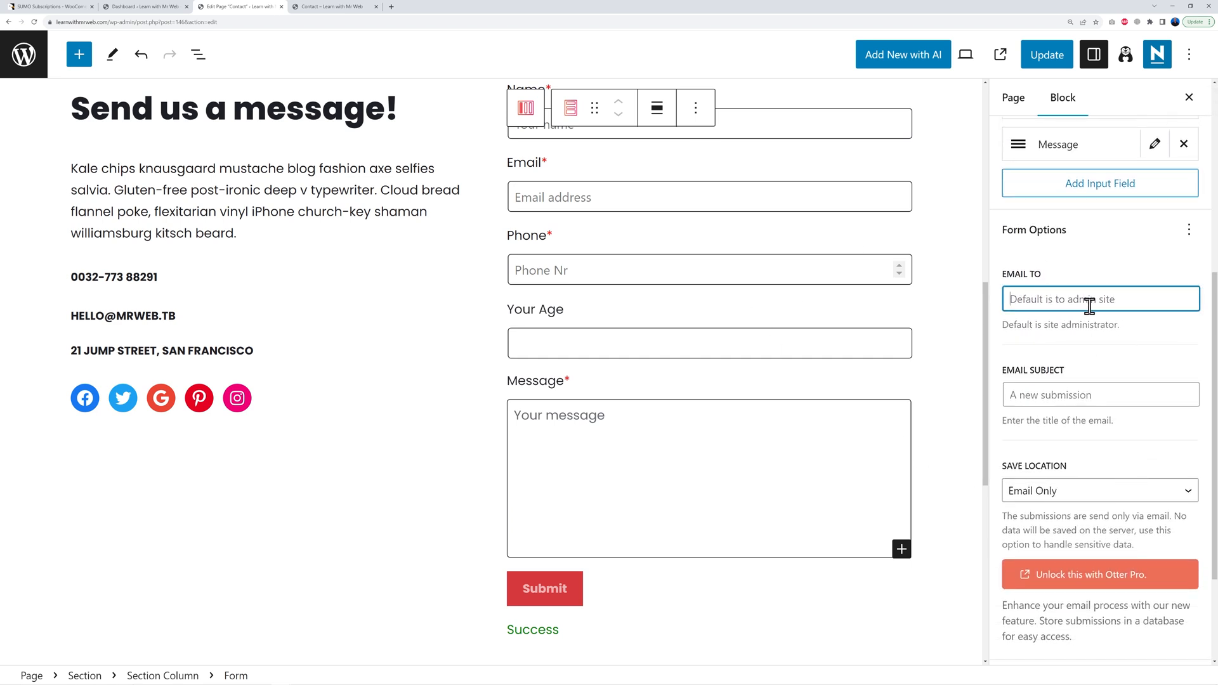
{"action": "left_click", "coordinate": [1113, 389]}
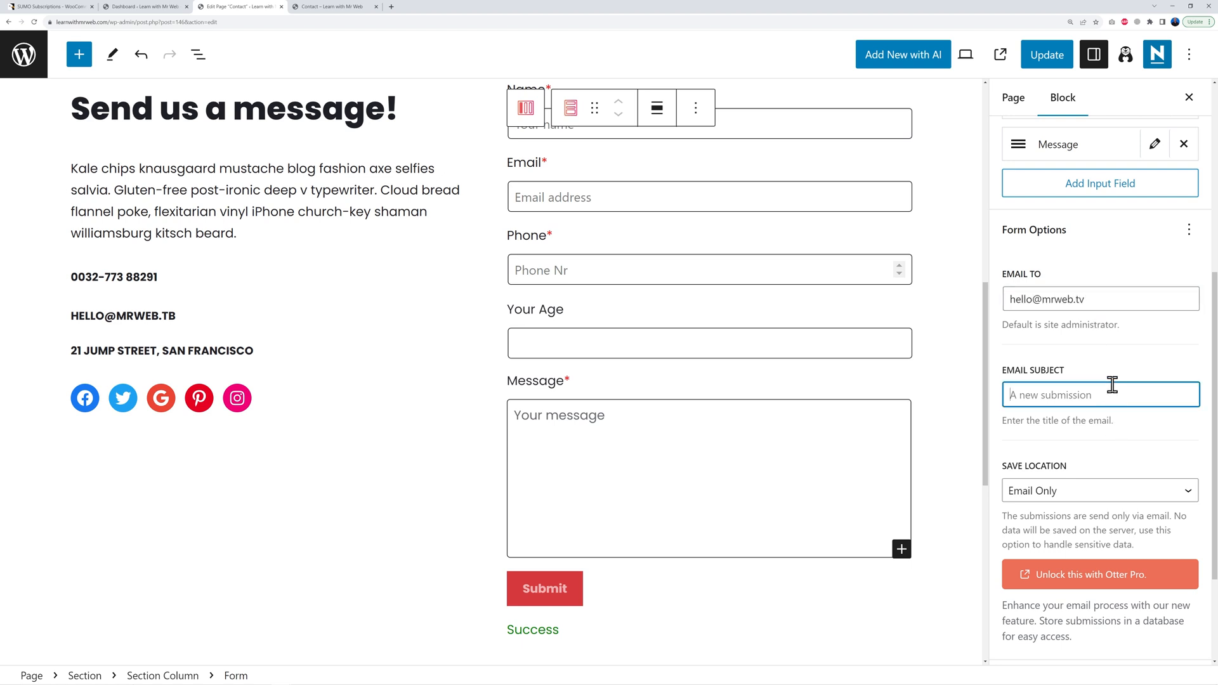
{"action": "type", "text": "Website Enquiry"}
{"action": "left_click", "coordinate": [1048, 63]}
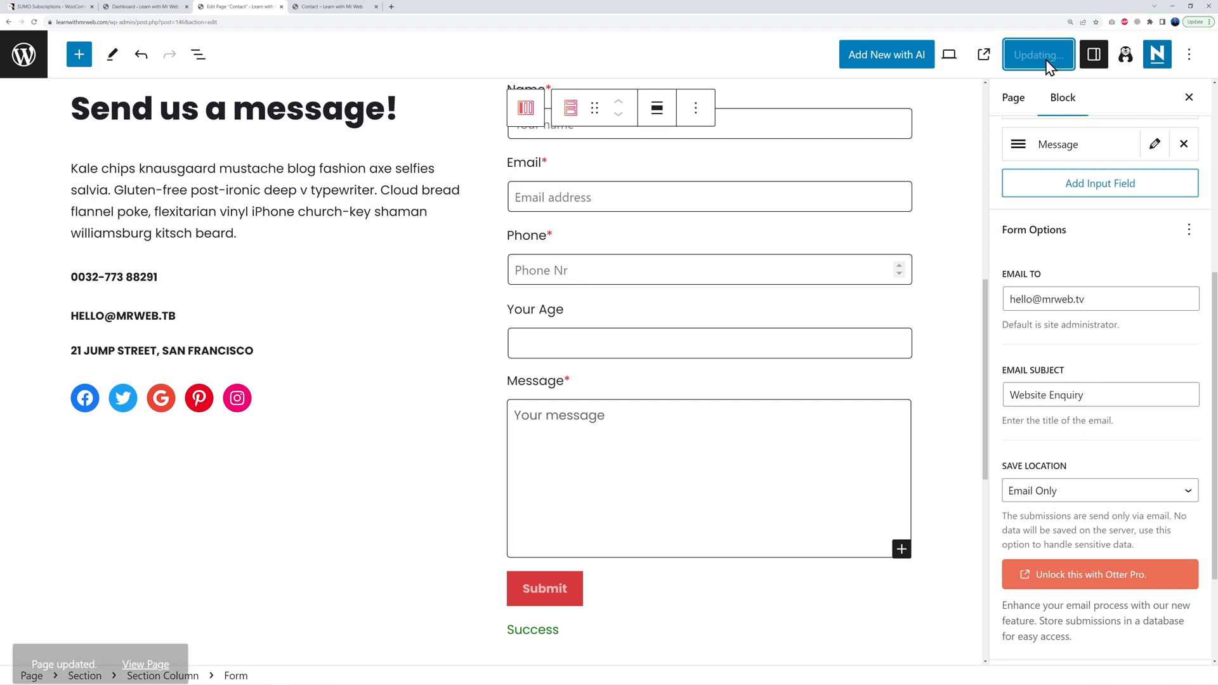
{"action": "left_click", "coordinate": [323, 6]}
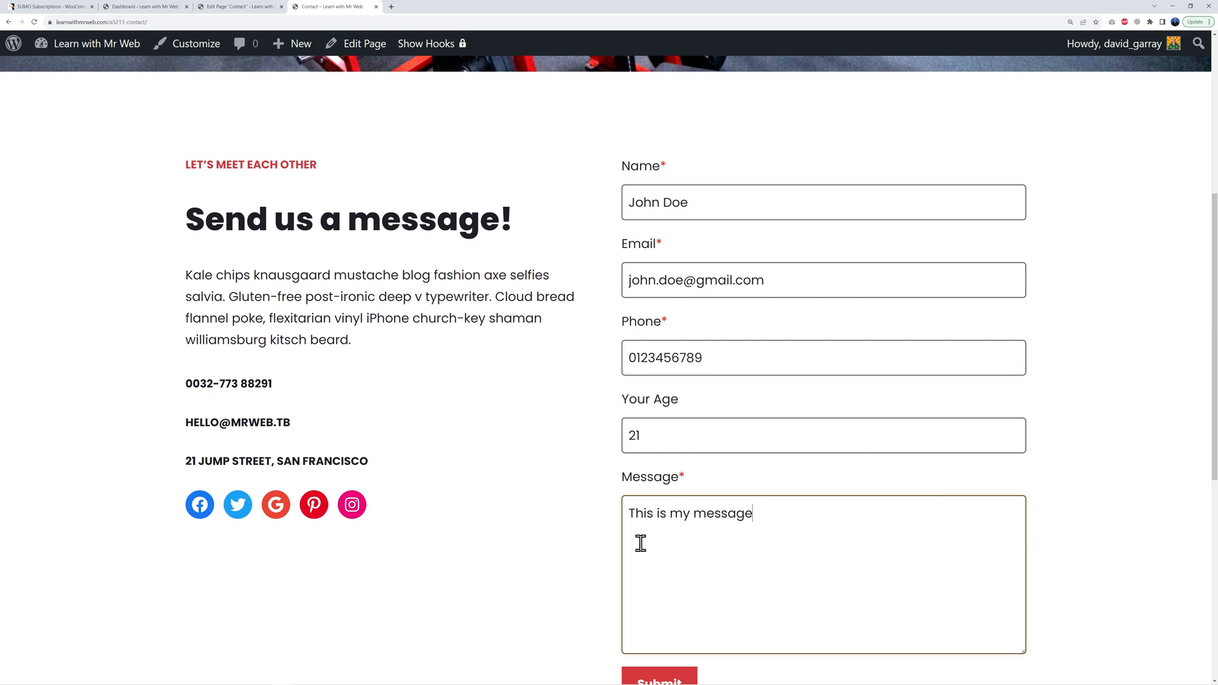
Step: Submit the filled-in test enquiry, including Your Age, from the live Contact form
{"action": "scroll", "coordinate": [746, 542], "scroll_direction": "down", "scroll_amount": 2}
{"action": "left_click", "coordinate": [688, 572]}
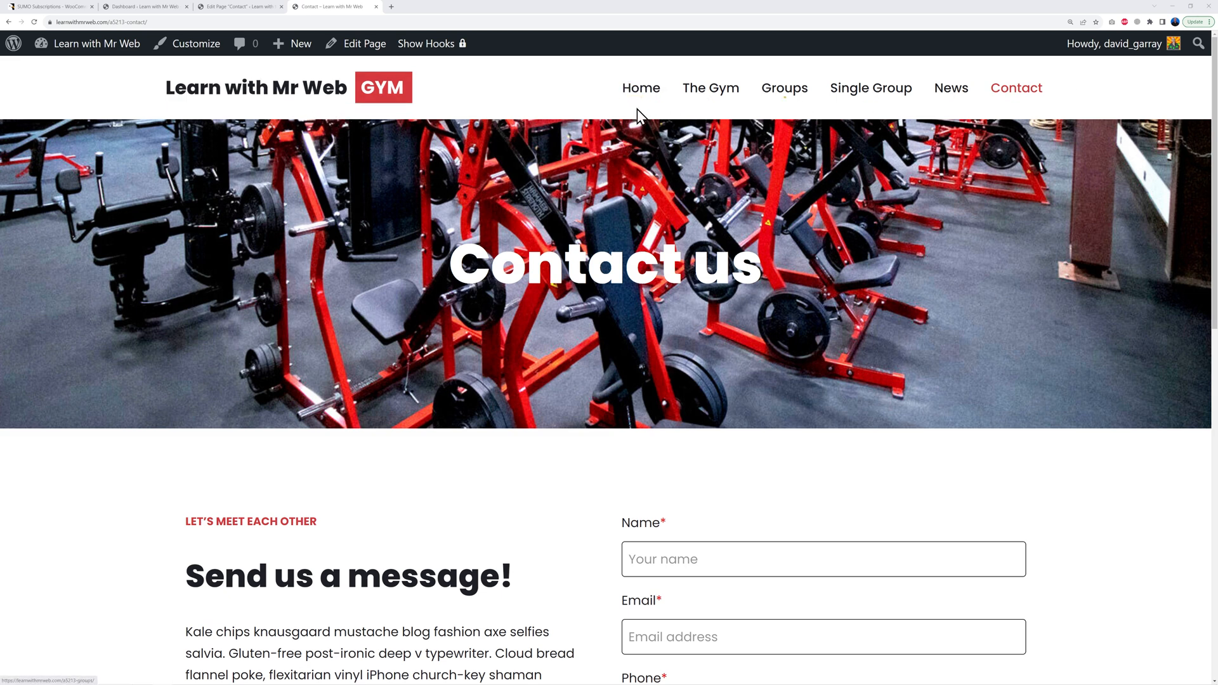
Step: Close the Edit Page tab and open the Customizer's header Logo & Site Identity settings
{"action": "left_click", "coordinate": [147, 7]}
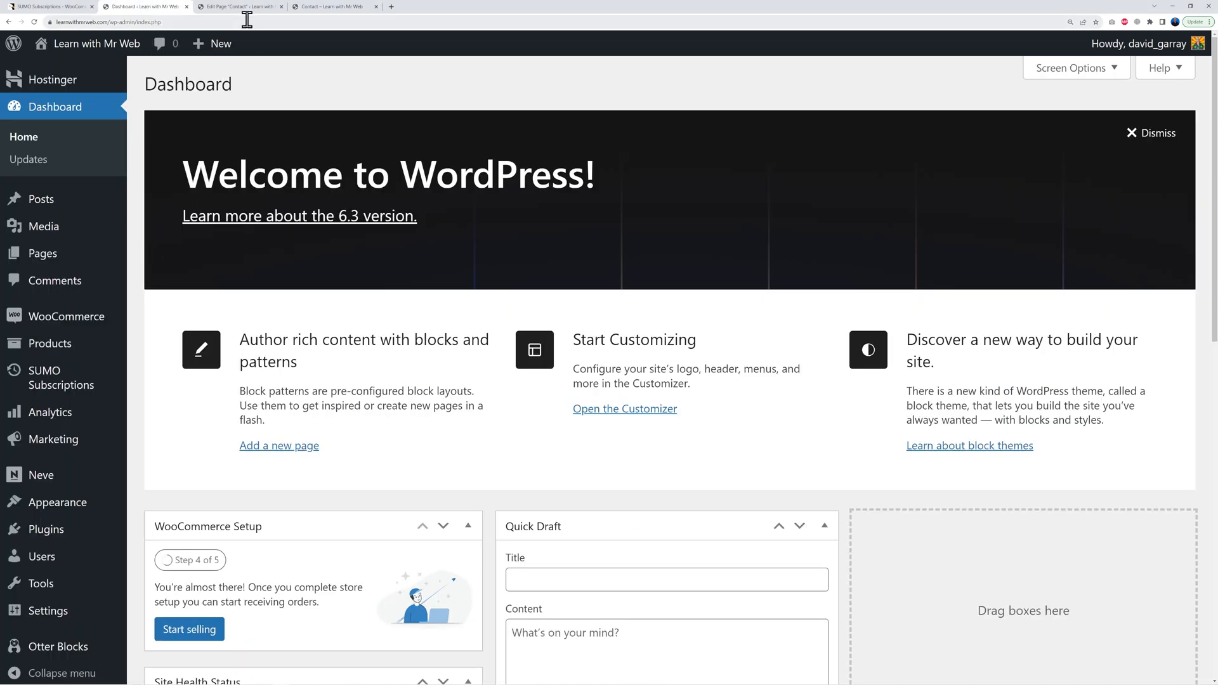
{"action": "left_click", "coordinate": [281, 6]}
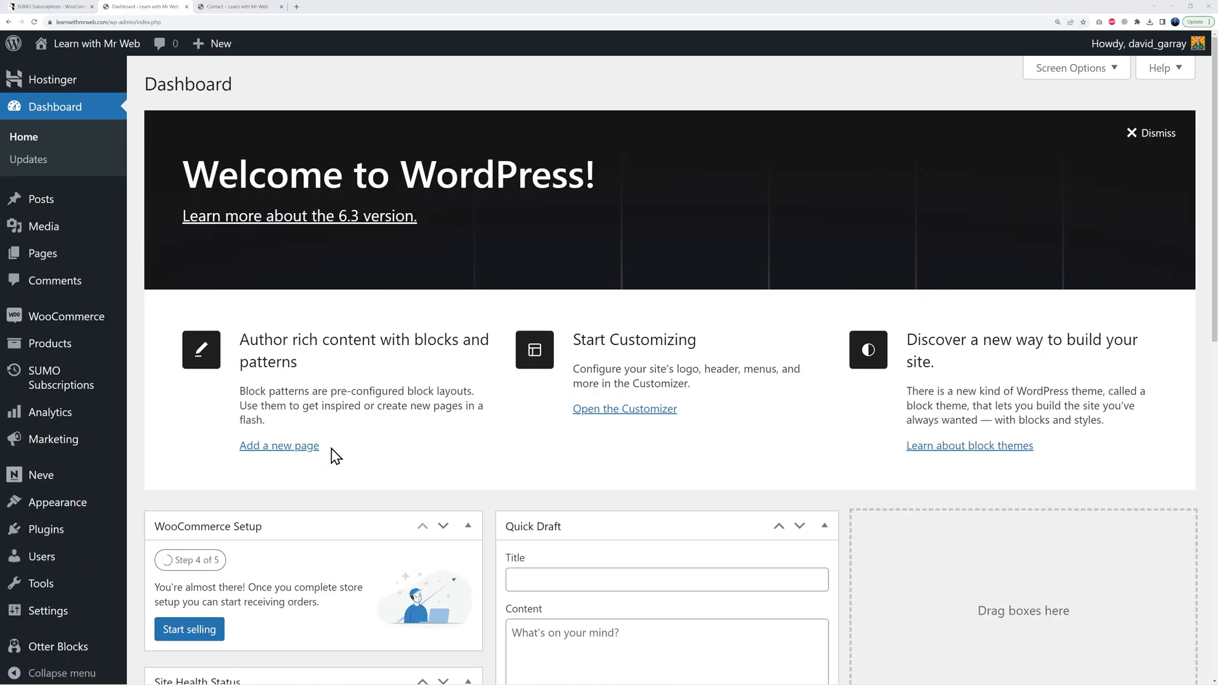
{"action": "mouse_move", "coordinate": [56, 504]}
{"action": "left_click", "coordinate": [182, 532]}
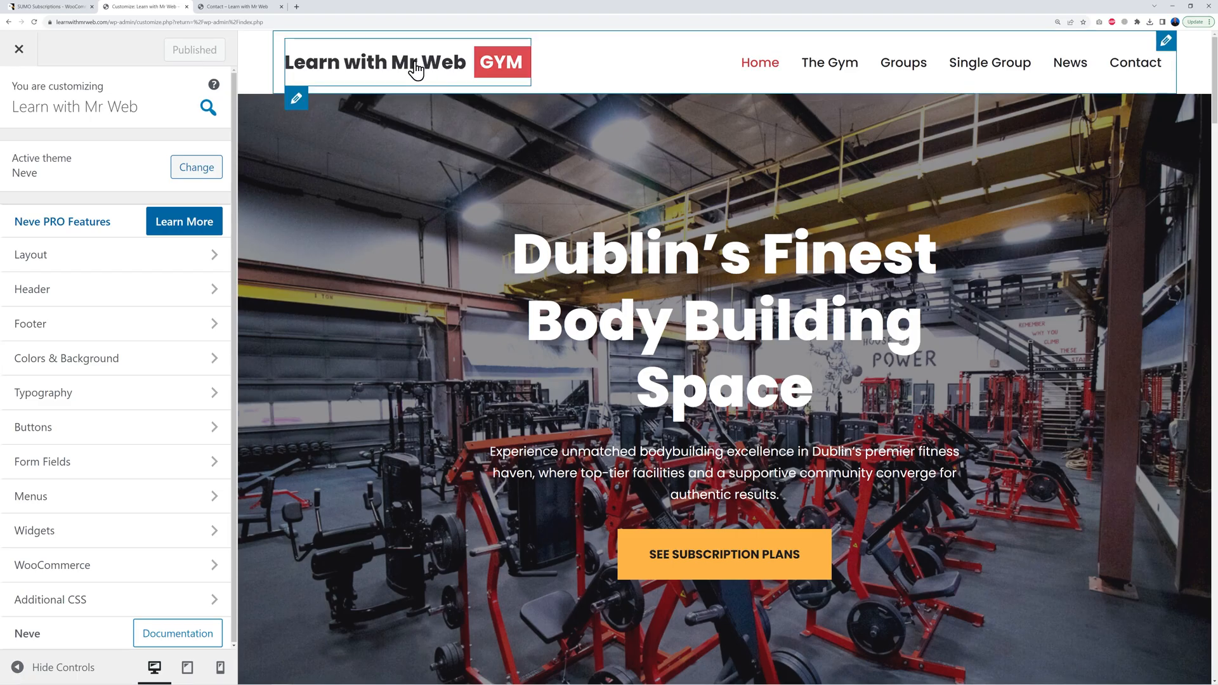
{"action": "left_click", "coordinate": [297, 102]}
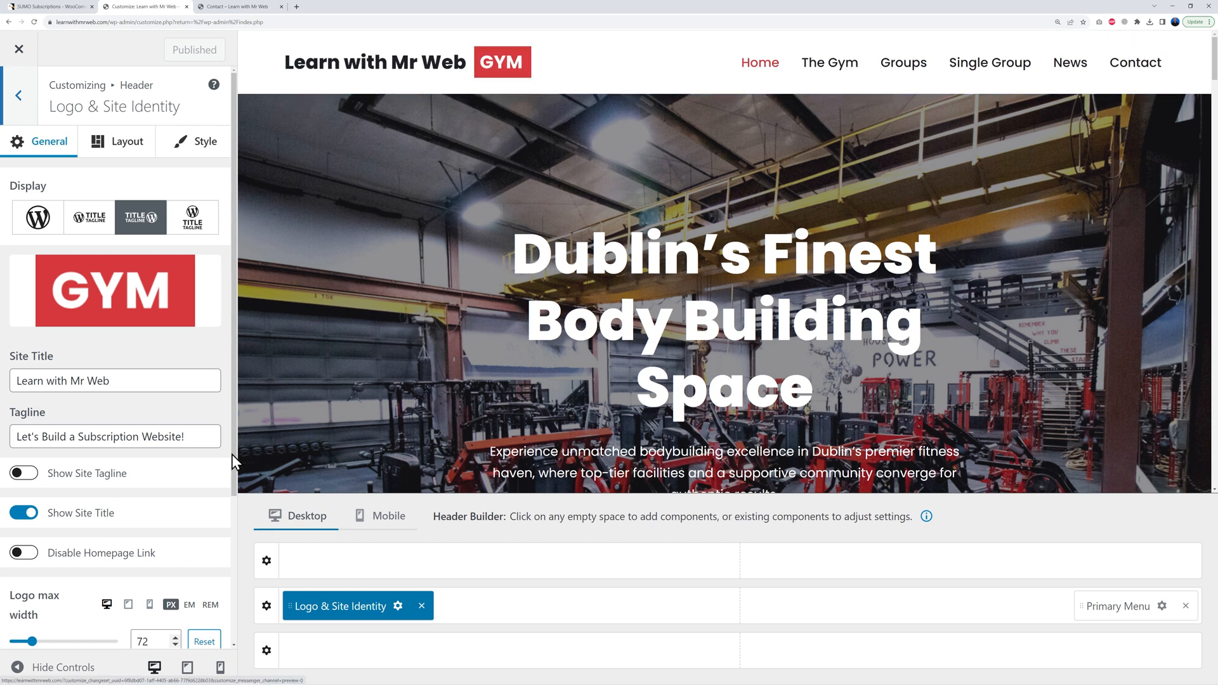
Step: Rename the site title to 'Mr Web GYM' and hide it from the header
{"action": "mouse_move", "coordinate": [111, 380]}
{"action": "left_mouse_down"}
{"action": "mouse_move", "coordinate": [11, 382]}
{"action": "mouse_move", "coordinate": [117, 384]}
{"action": "left_mouse_up"}
{"action": "left_click", "coordinate": [130, 385]}
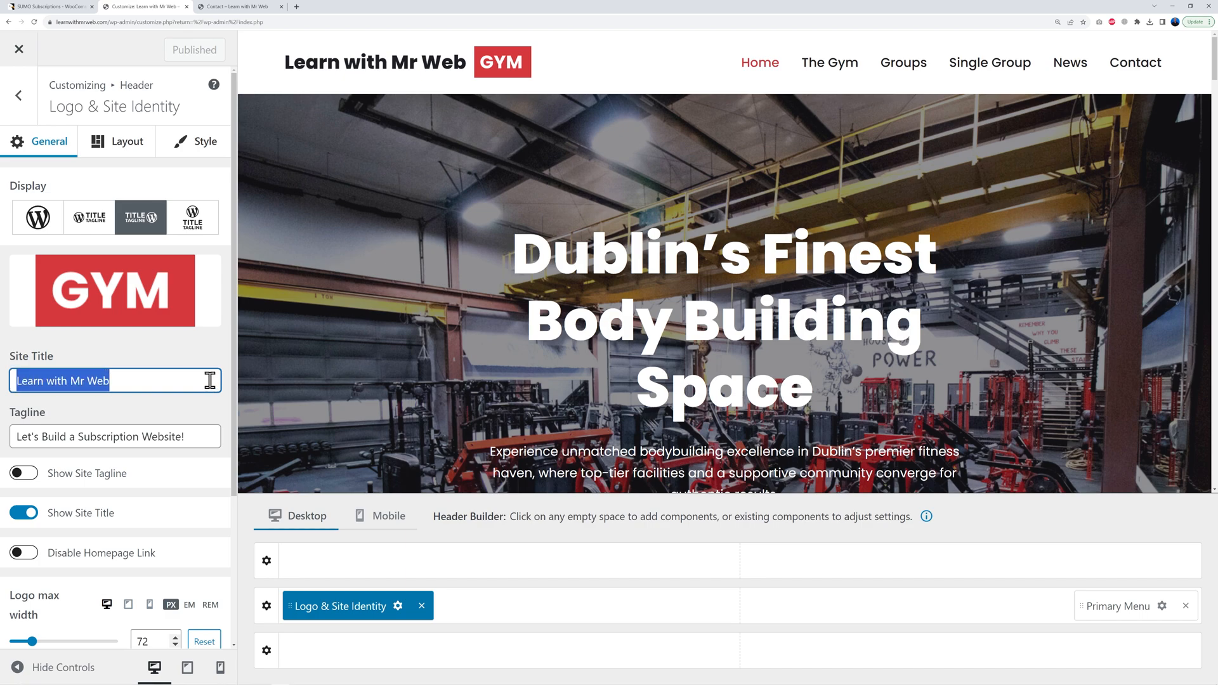
{"action": "type", "text": "Mr Web GYM"}
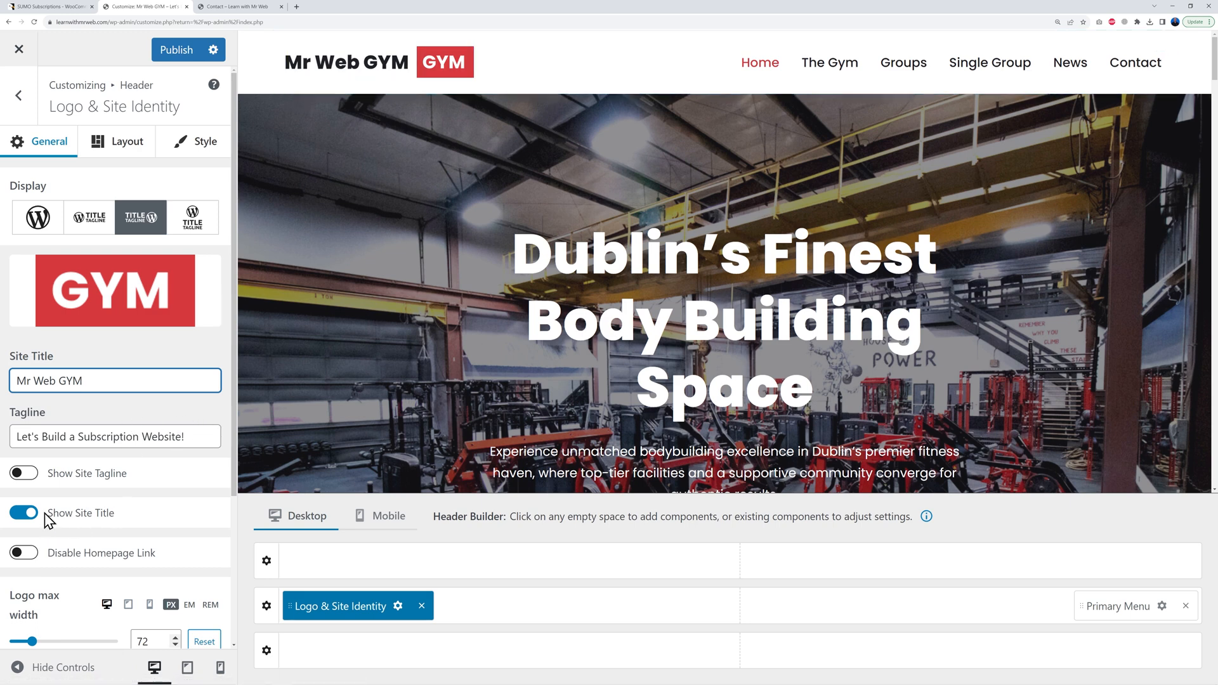
{"action": "left_click", "coordinate": [28, 515]}
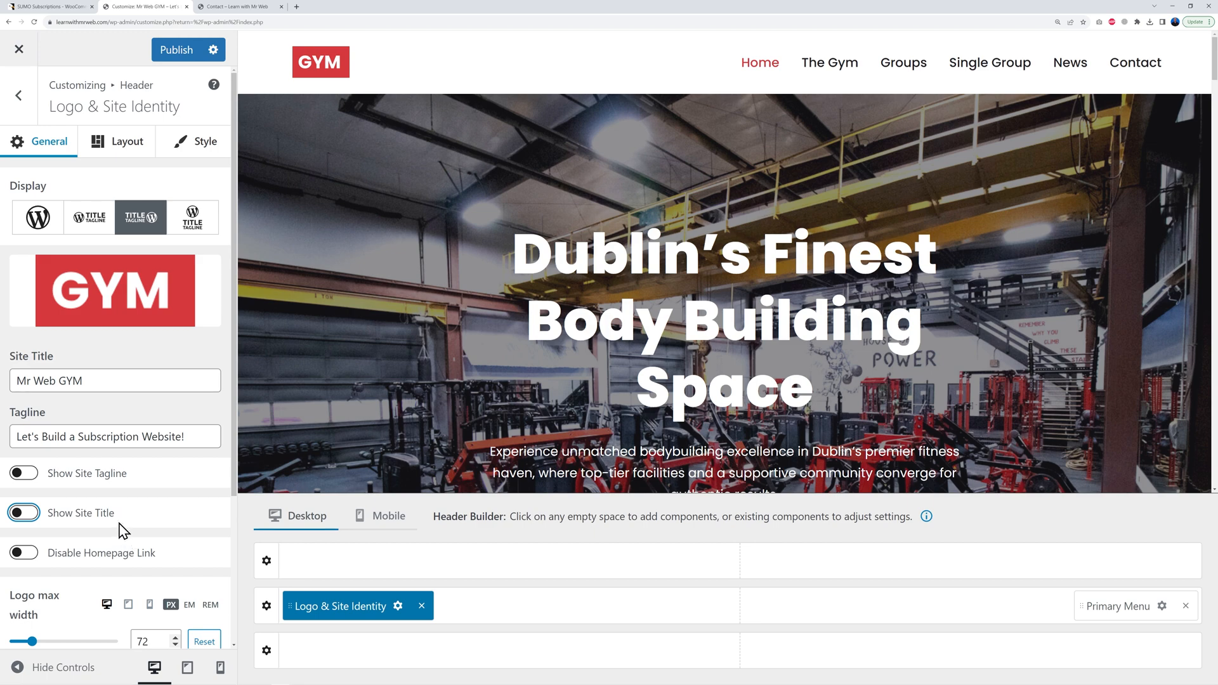
Step: Remove the old GYM logo and bring up the Change Logo media library
{"action": "mouse_move", "coordinate": [128, 280]}
{"action": "left_click", "coordinate": [204, 266]}
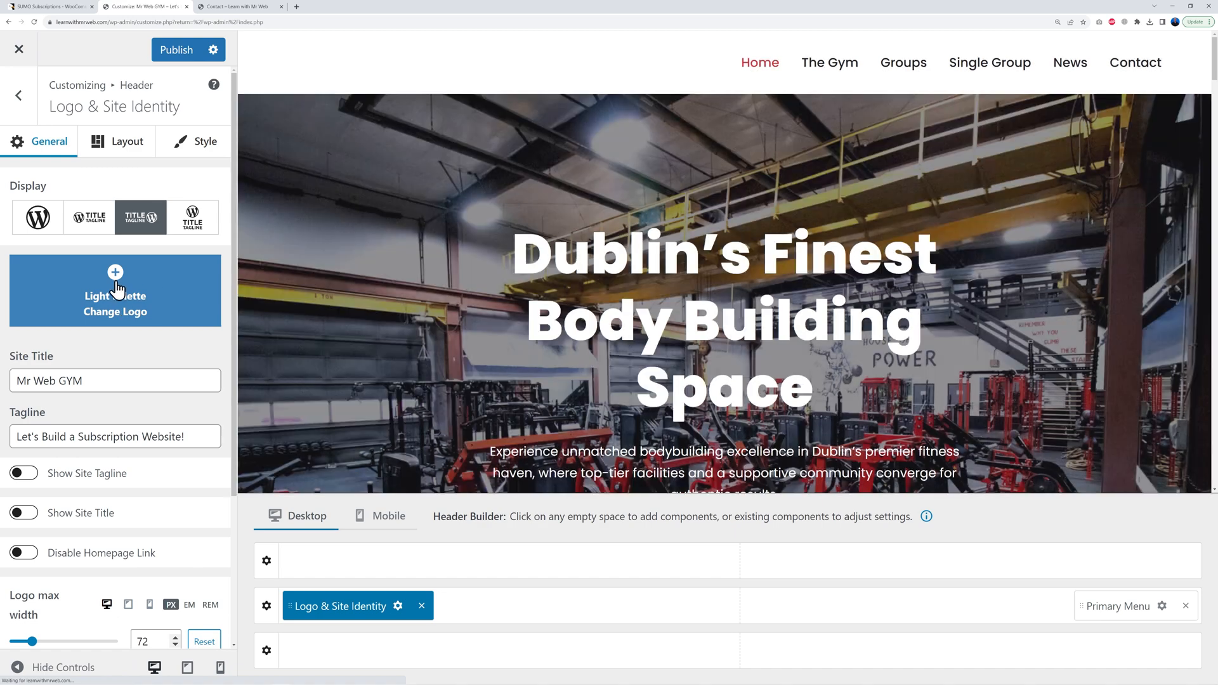
{"action": "left_click", "coordinate": [118, 285]}
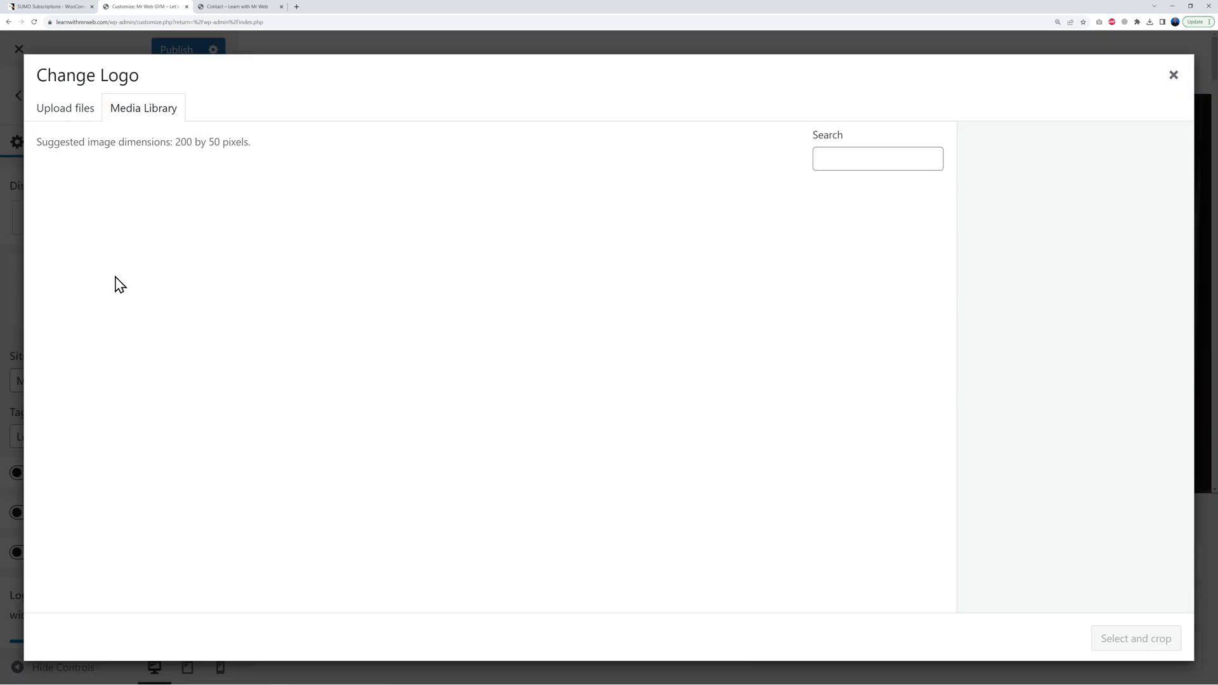
Step: Upload Untitled-7.png and set it as the header logo, skipping cropping
{"action": "left_click", "coordinate": [80, 114]}
{"action": "left_click", "coordinate": [591, 370]}
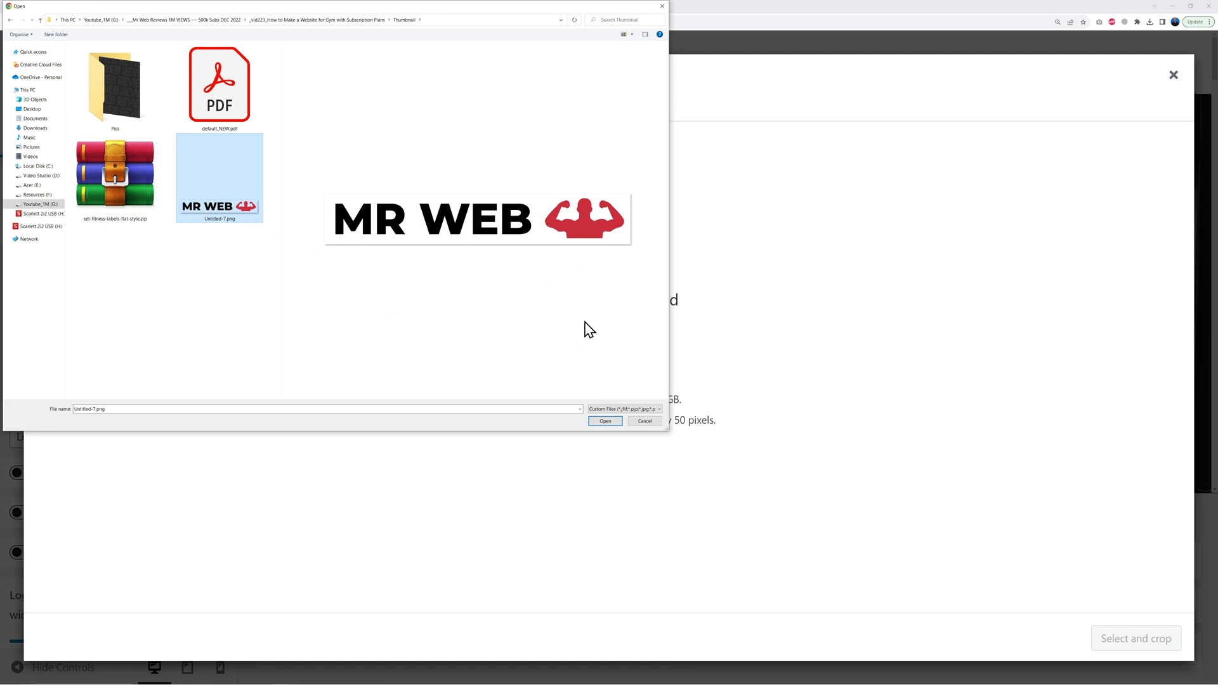
{"action": "left_click", "coordinate": [608, 422]}
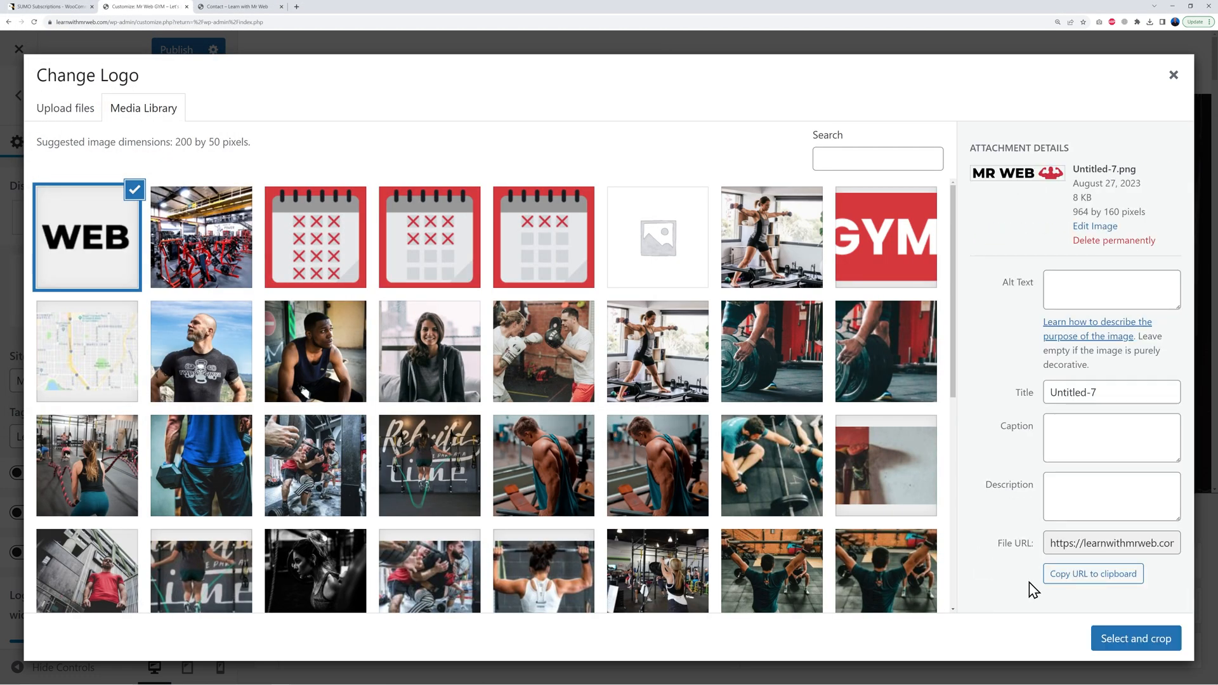
{"action": "left_click", "coordinate": [1123, 642]}
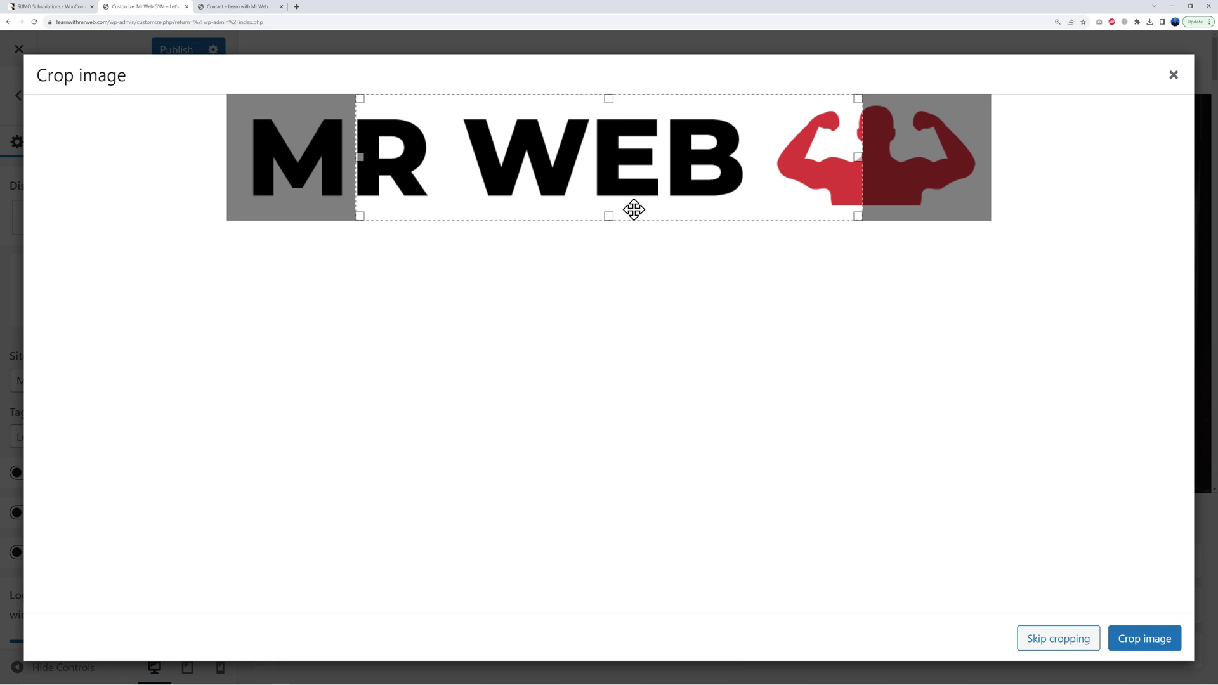
{"action": "left_click", "coordinate": [1054, 639]}
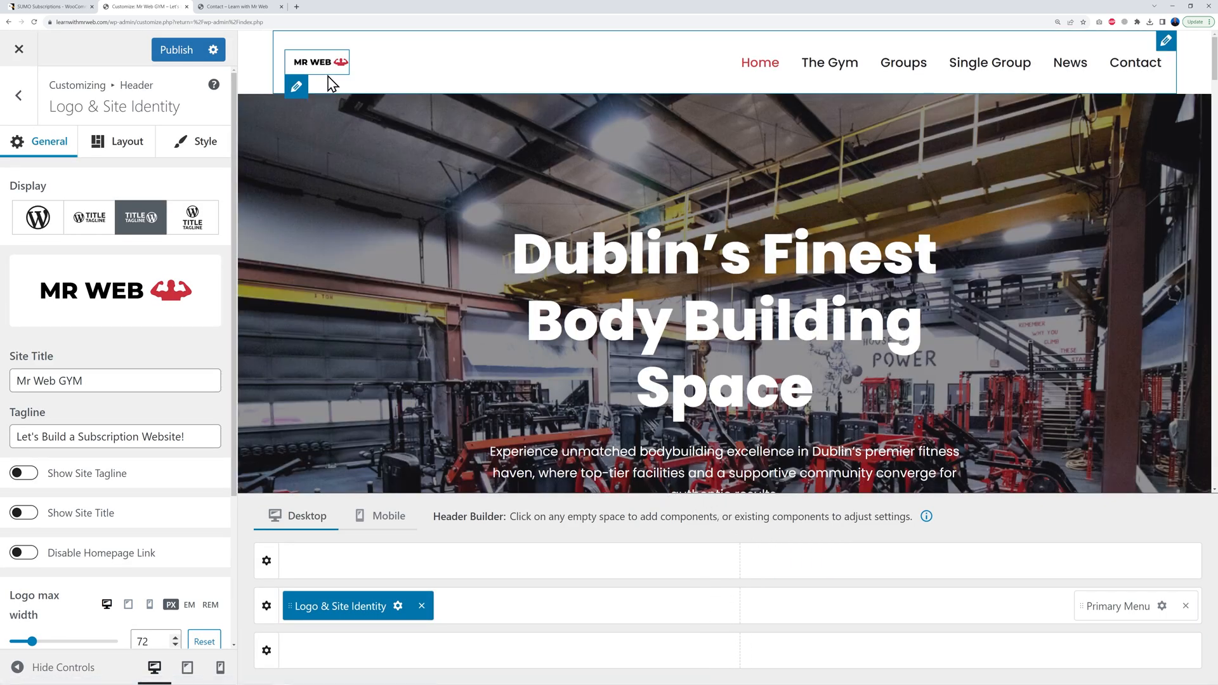
Step: Increase the logo max width to 246 px
{"action": "scroll", "coordinate": [221, 463], "scroll_direction": "down", "scroll_amount": 5}
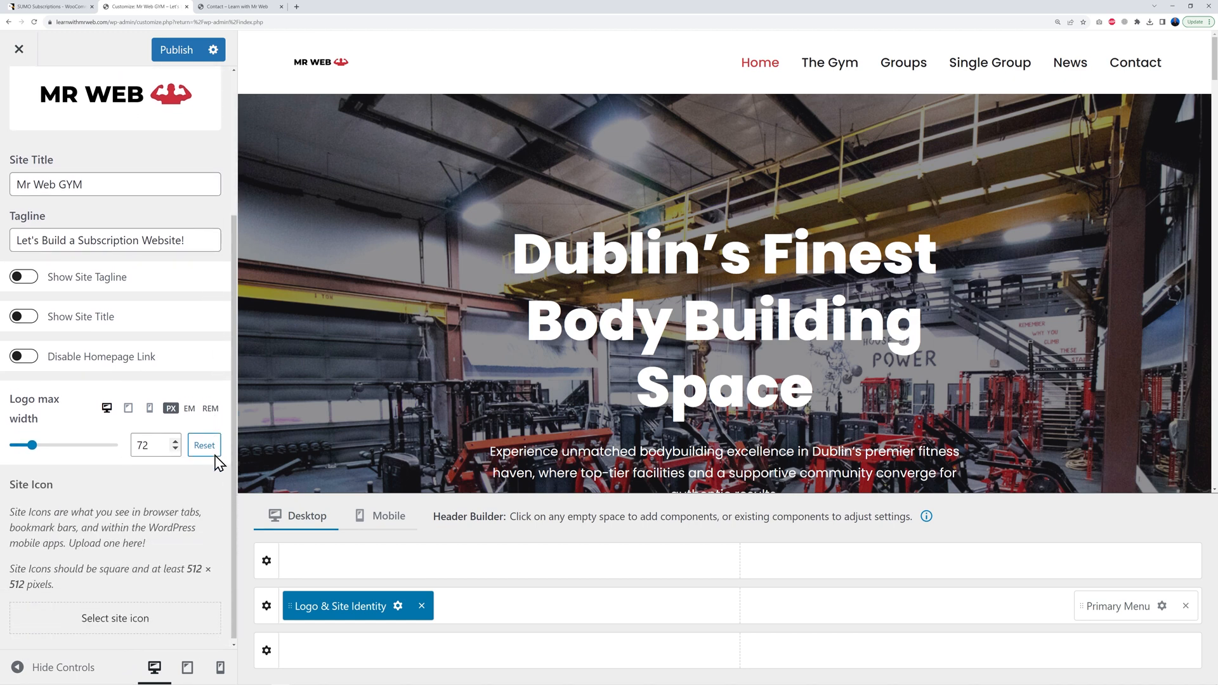
{"action": "left_click_drag", "start_coordinate": [36, 450], "coordinate": [72, 450]}
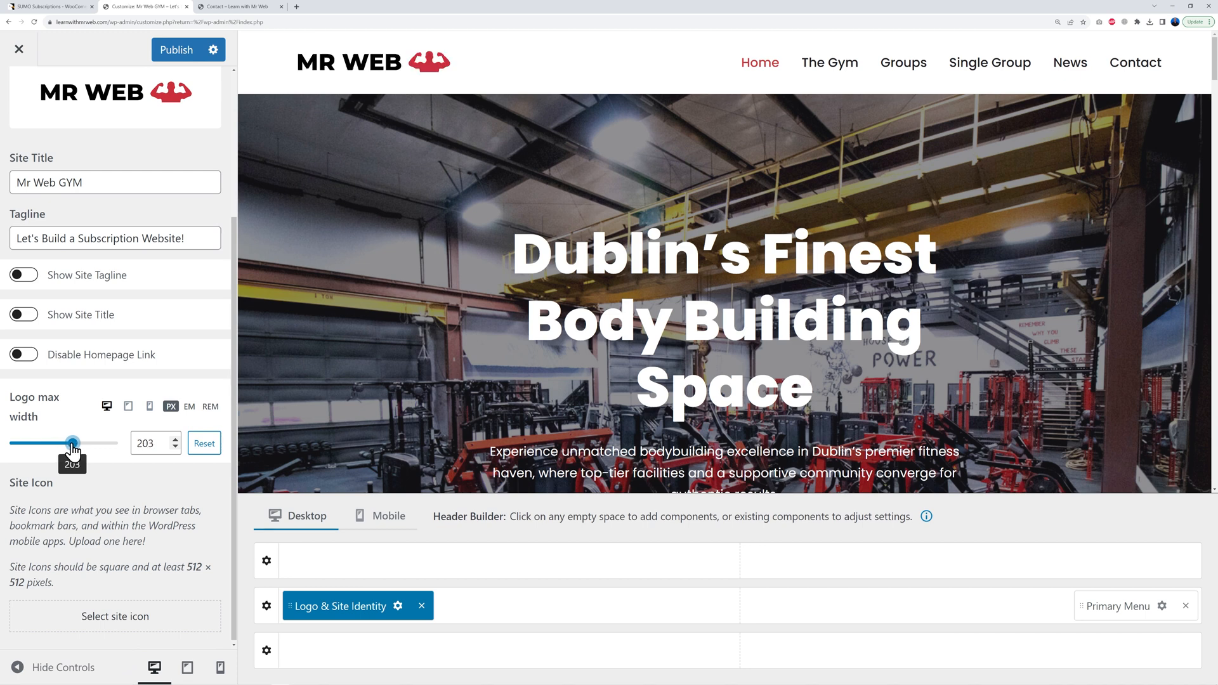
{"action": "left_click_drag", "start_coordinate": [74, 450], "coordinate": [84, 452]}
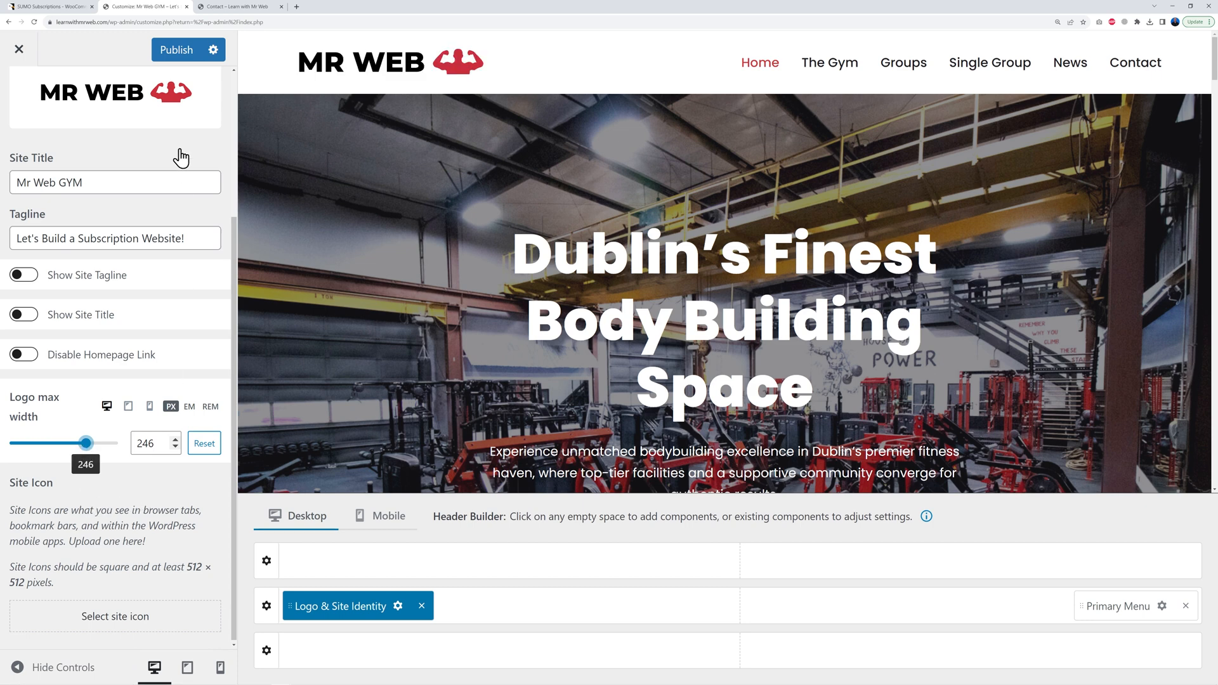
Step: Publish the logo changes, check the MR WEB logo on the live home page, and return to the Dashboard
{"action": "left_click", "coordinate": [180, 59]}
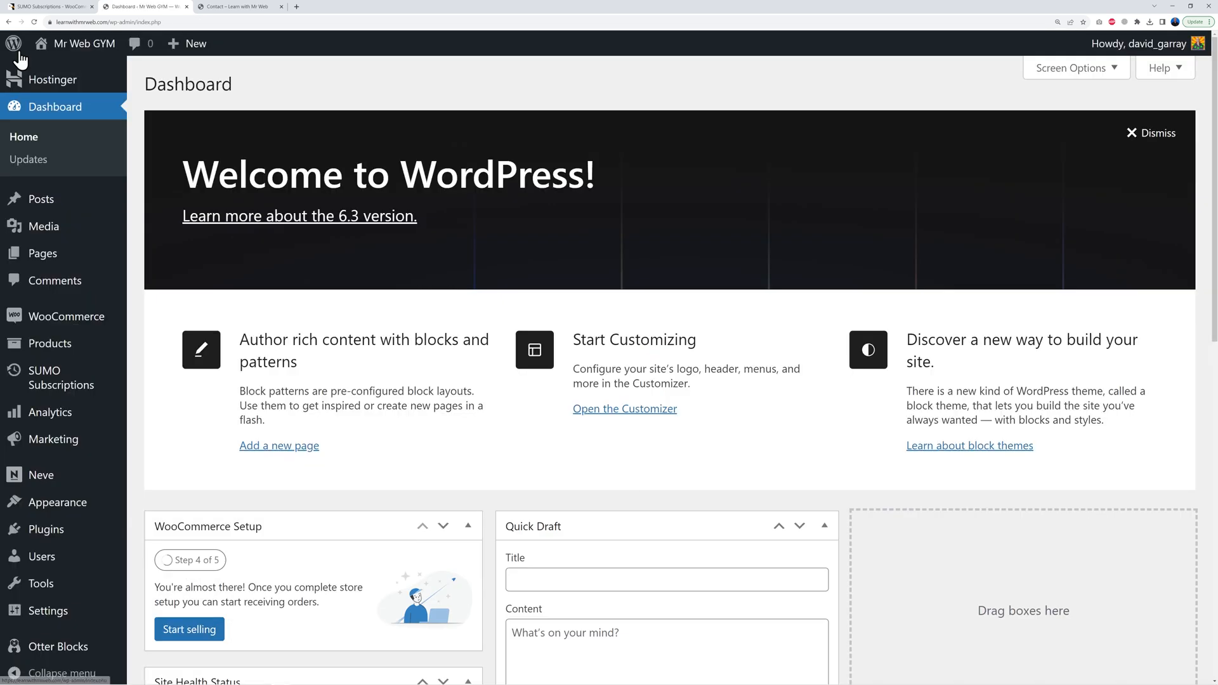
{"action": "left_click", "coordinate": [236, 7]}
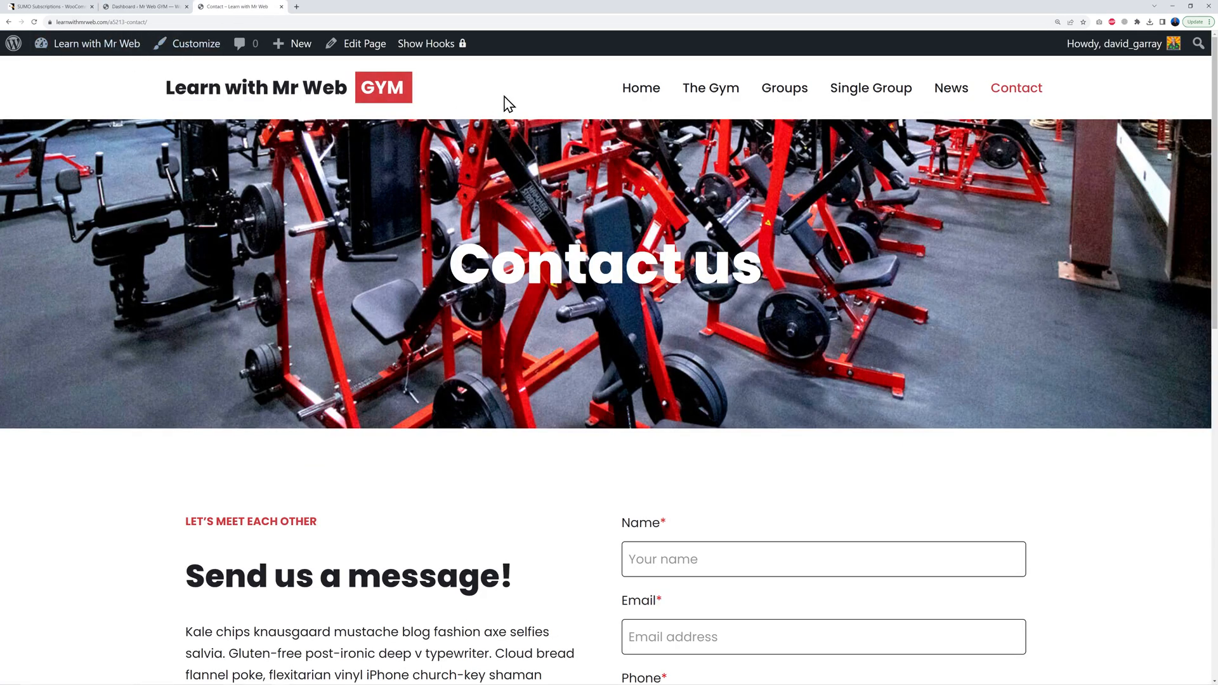
{"action": "left_click", "coordinate": [640, 89]}
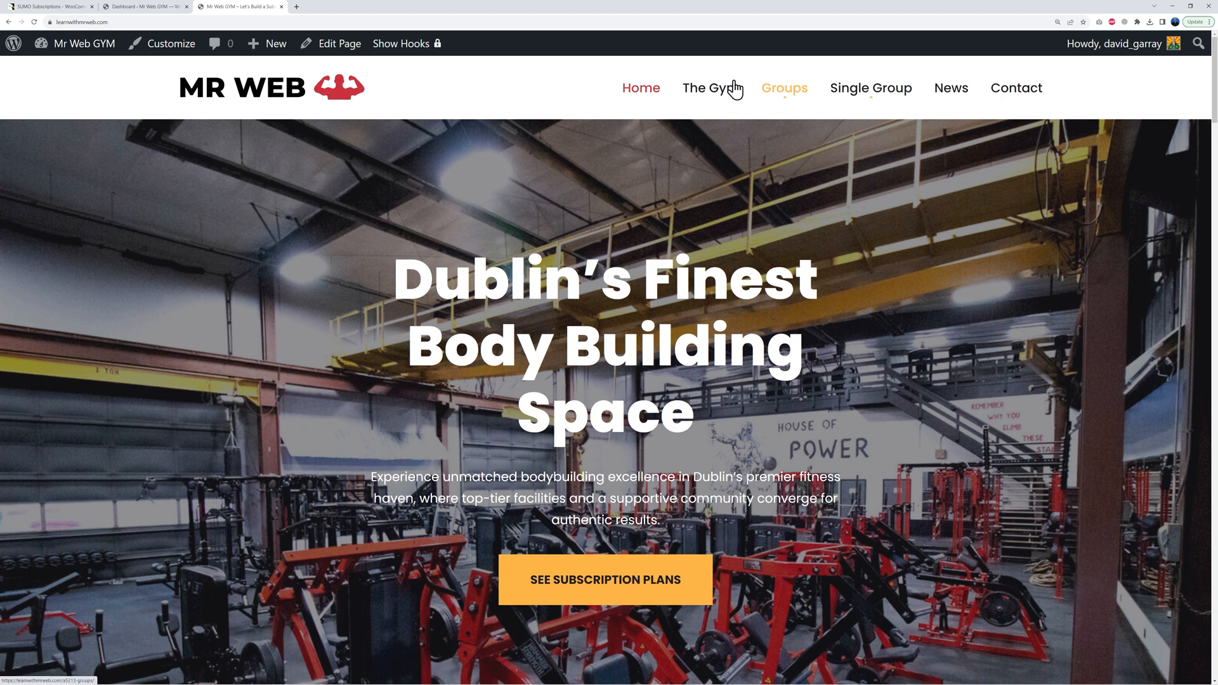
{"action": "left_click", "coordinate": [148, 8]}
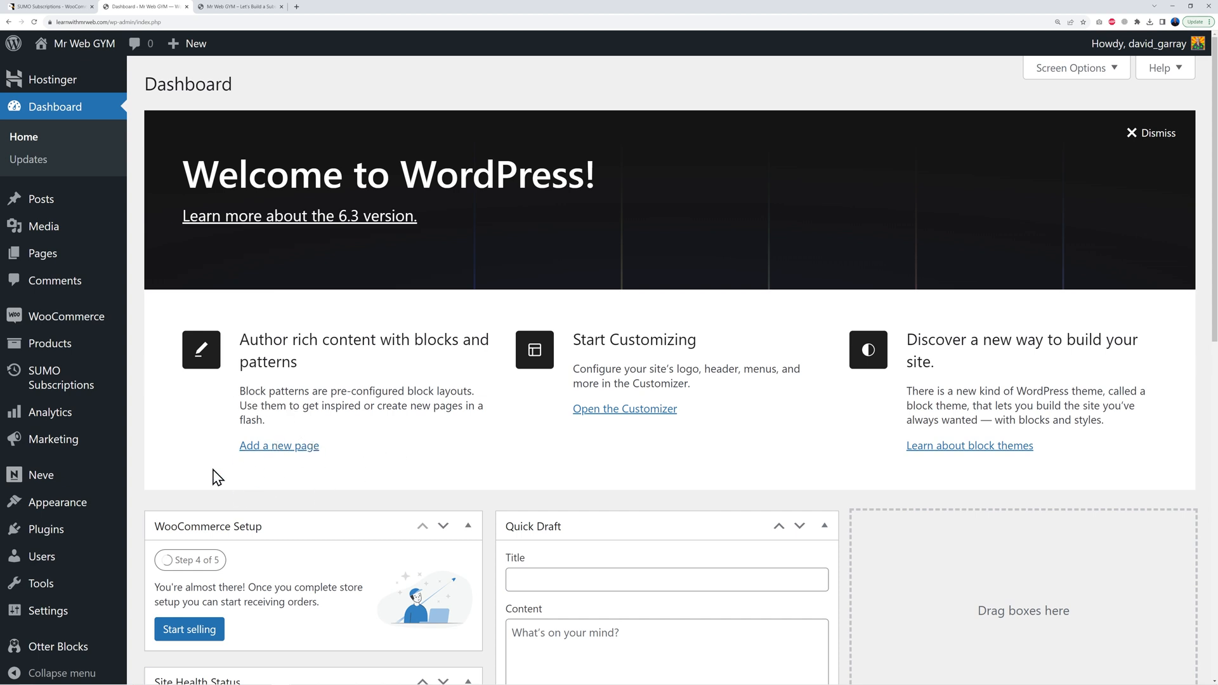
{"action": "mouse_move", "coordinate": [108, 508]}
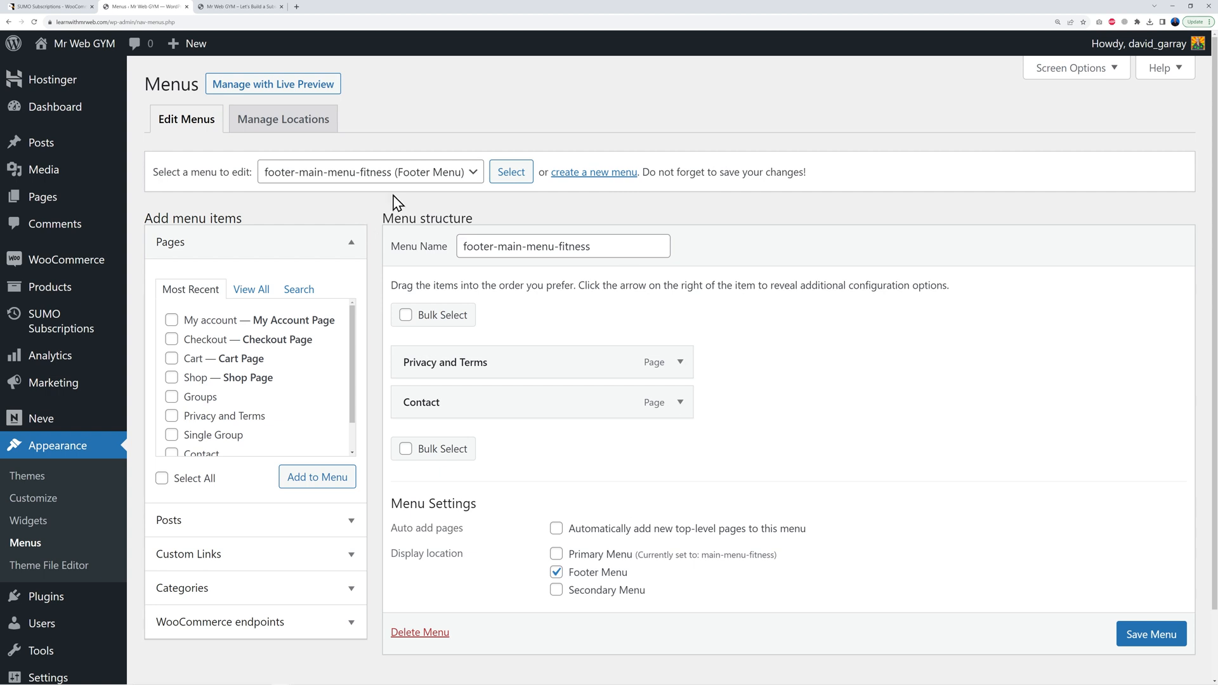
Step: Load the main-menu-fitness primary menu for editing
{"action": "left_click", "coordinate": [452, 174]}
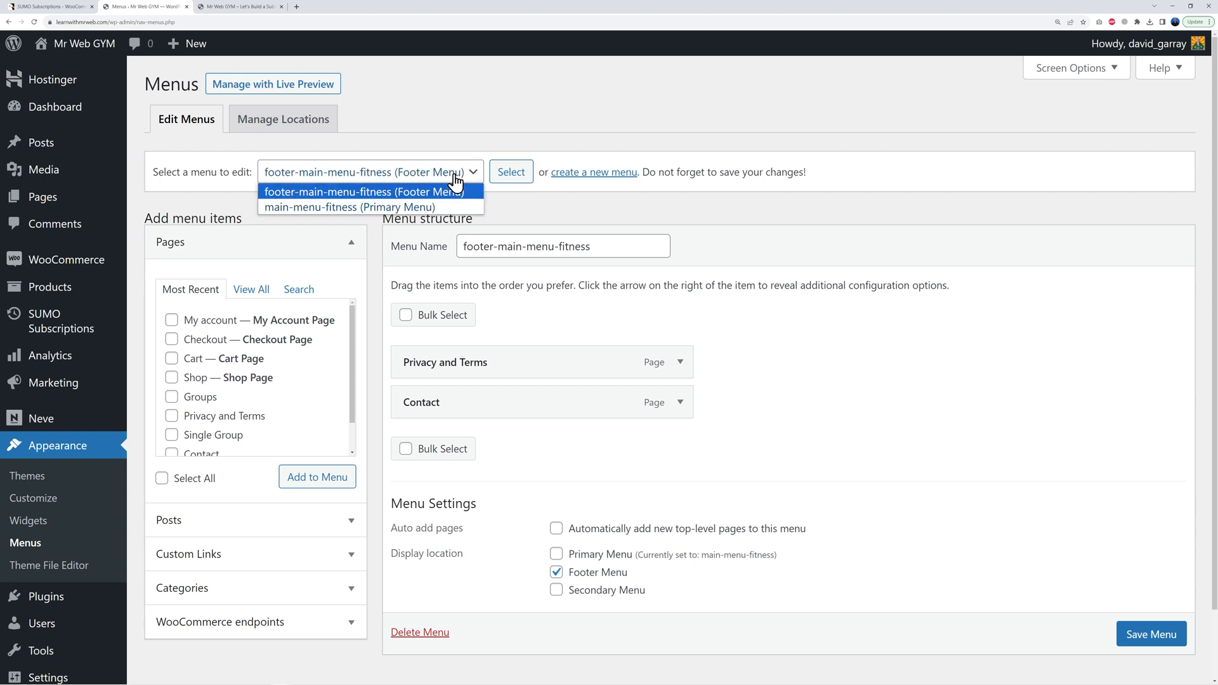
{"action": "left_click", "coordinate": [320, 208]}
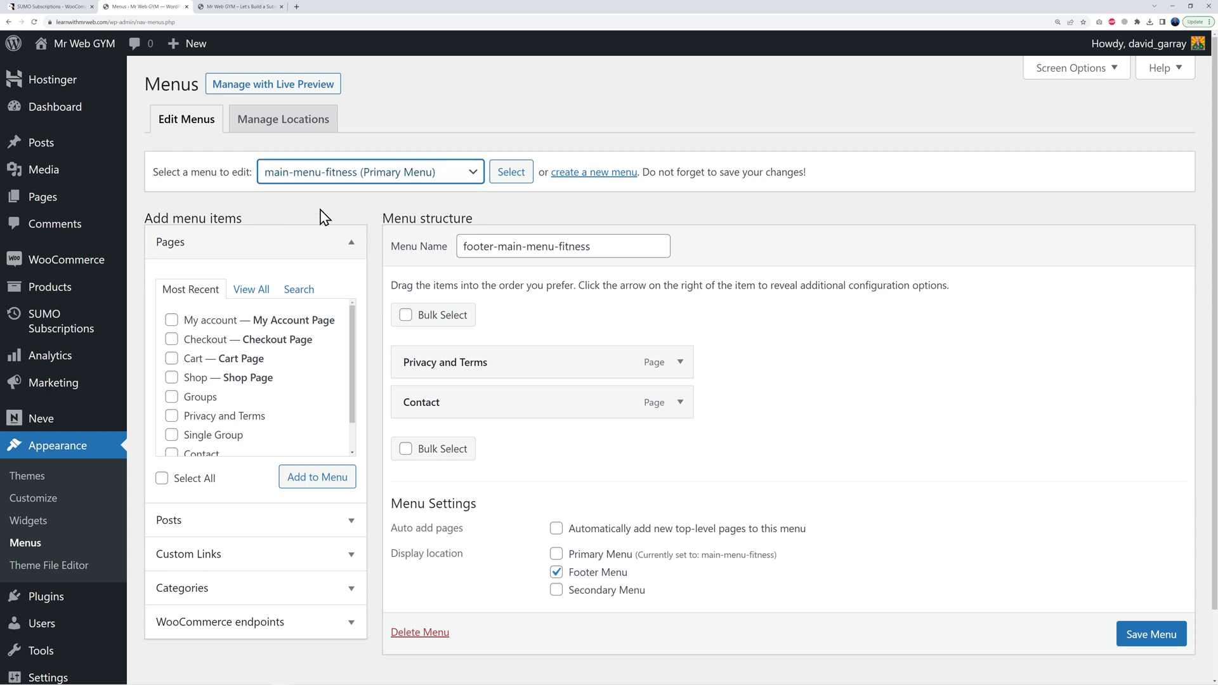
{"action": "left_click", "coordinate": [509, 181]}
{"action": "scroll", "coordinate": [787, 371], "scroll_direction": "down", "scroll_amount": 1}
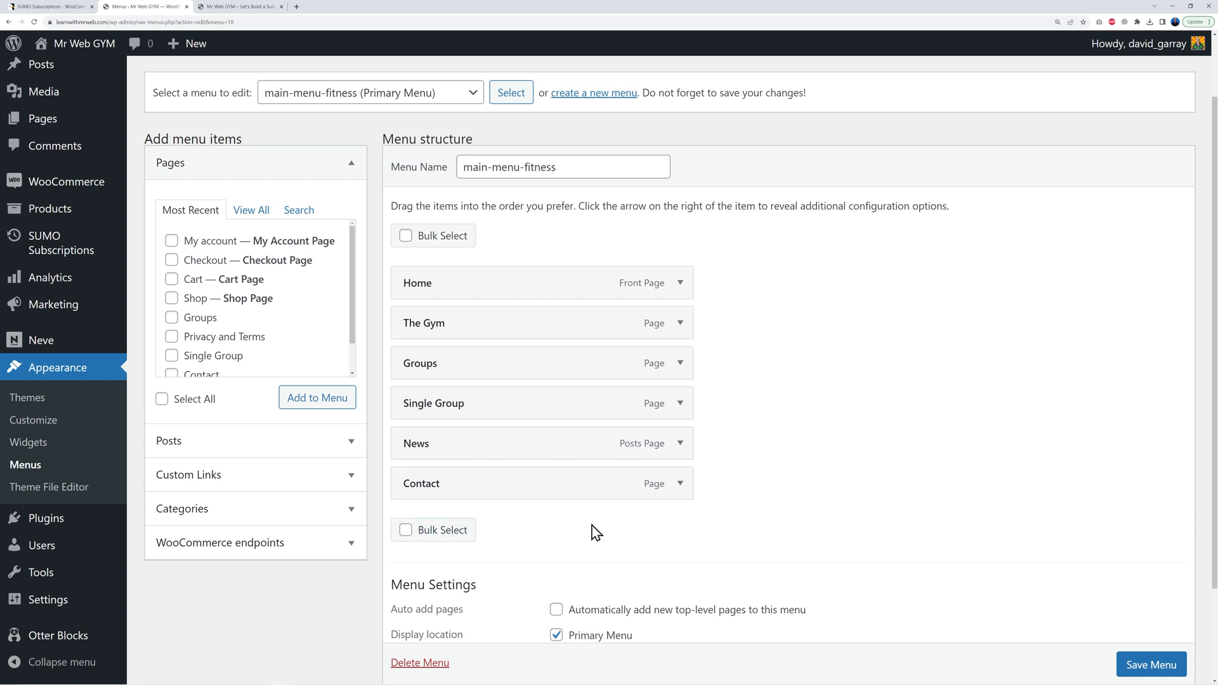
Step: Remove The Gym, Groups, Single Group and News from the menu, save, and reload the live homepage
{"action": "left_click", "coordinate": [406, 530]}
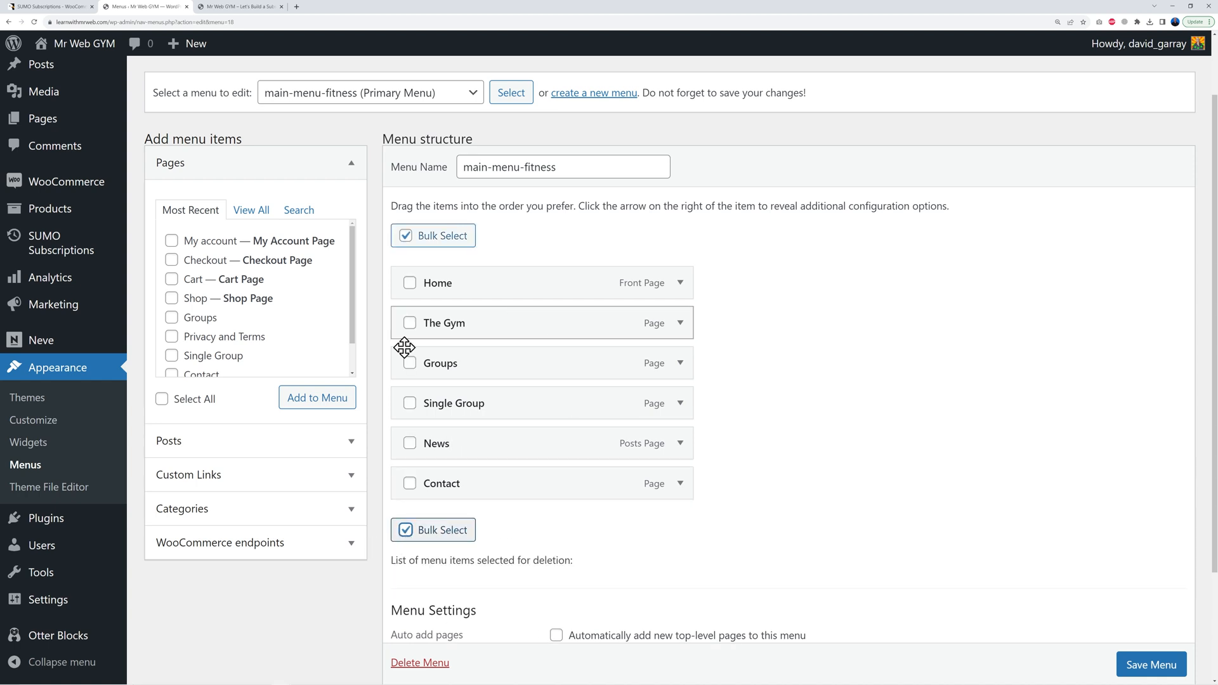
{"action": "left_click", "coordinate": [409, 322]}
{"action": "left_click", "coordinate": [409, 363]}
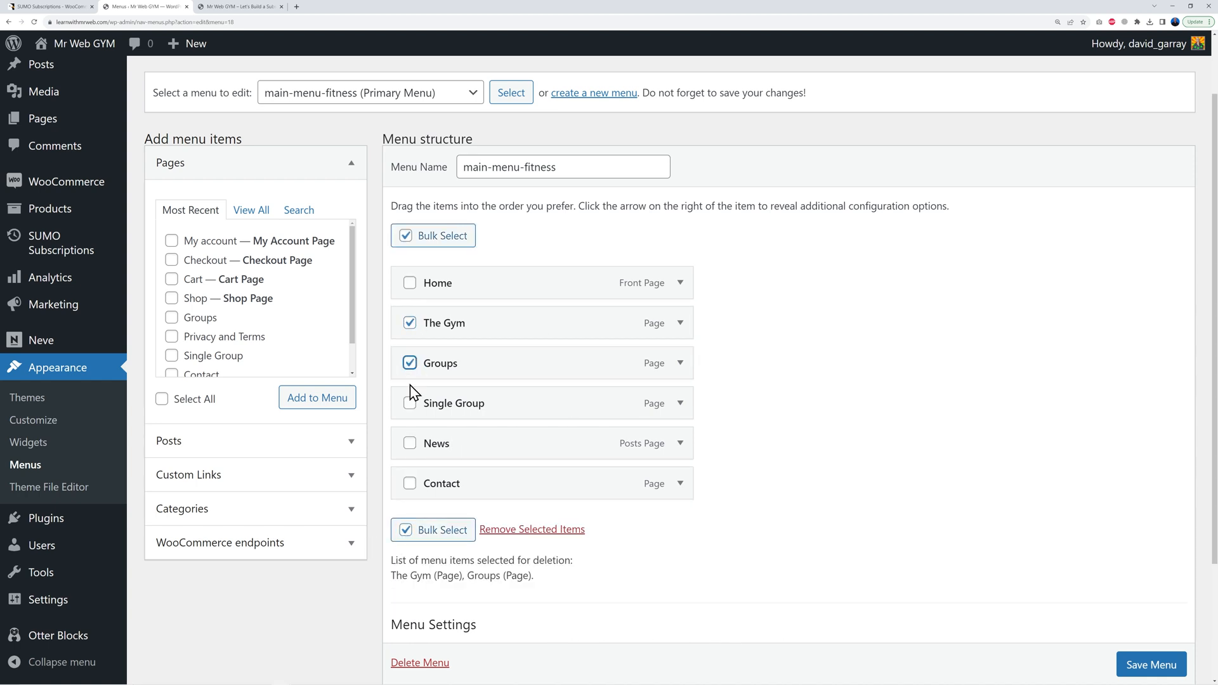
{"action": "left_click", "coordinate": [409, 406]}
{"action": "left_click", "coordinate": [410, 443]}
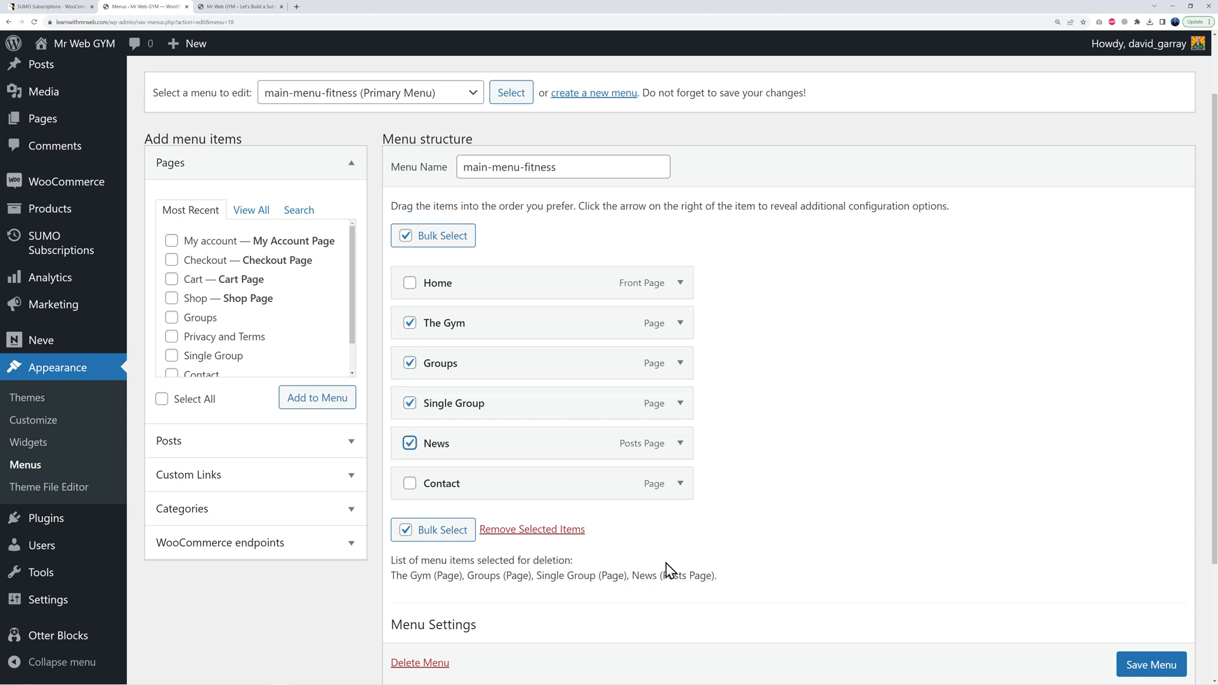
{"action": "left_click", "coordinate": [517, 530]}
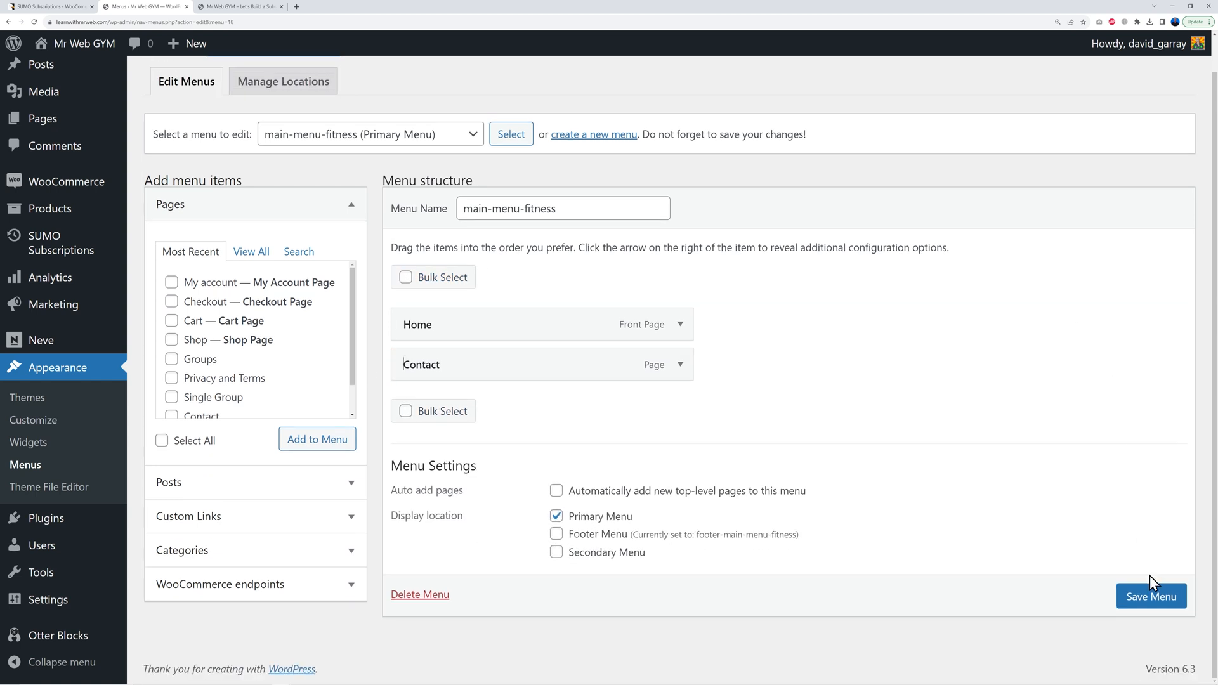
{"action": "left_click", "coordinate": [1144, 603]}
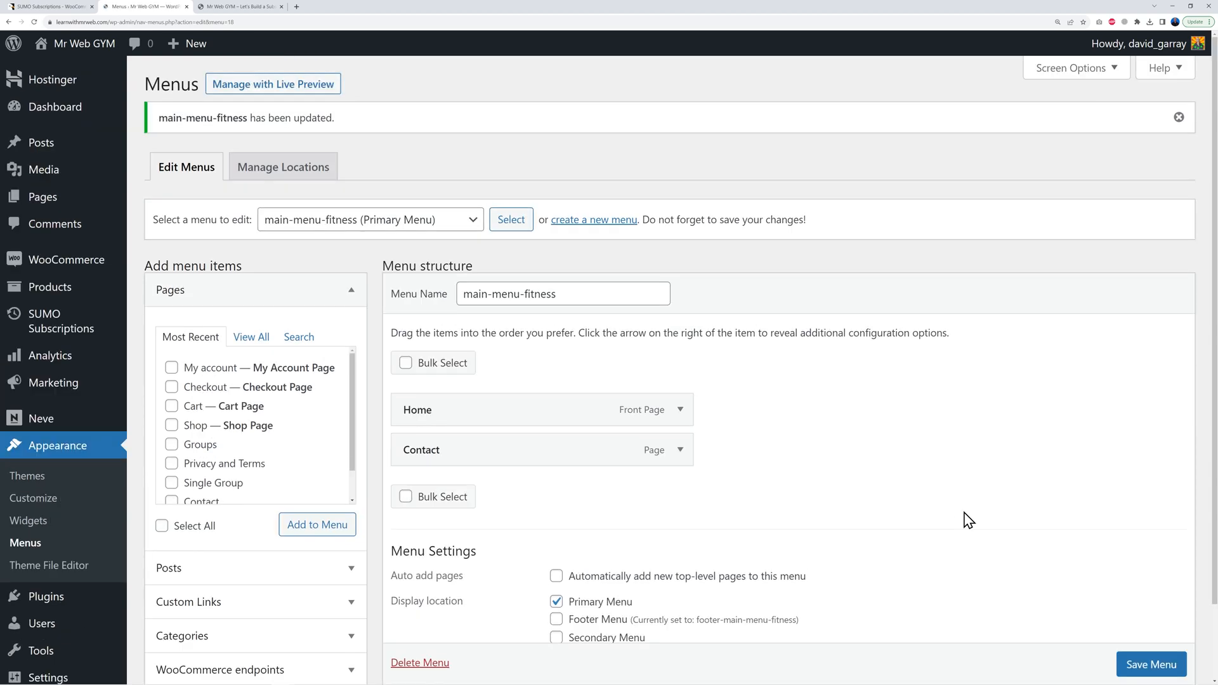
{"action": "left_click", "coordinate": [257, 8]}
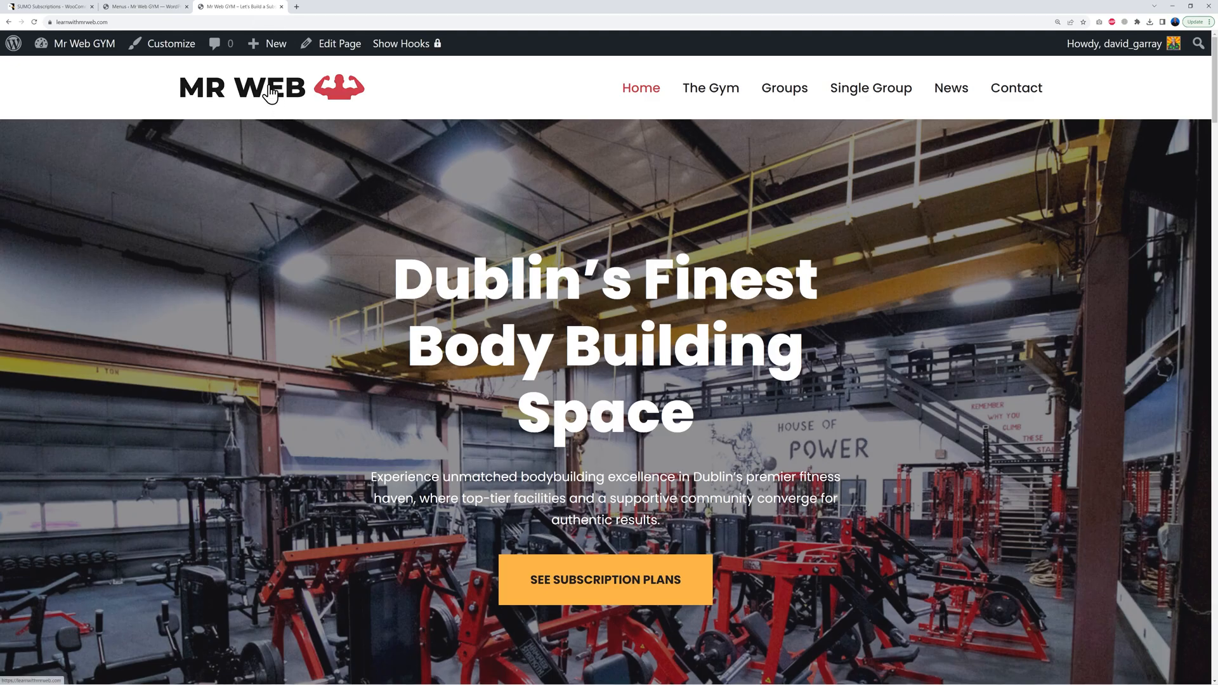
{"action": "left_click", "coordinate": [272, 90]}
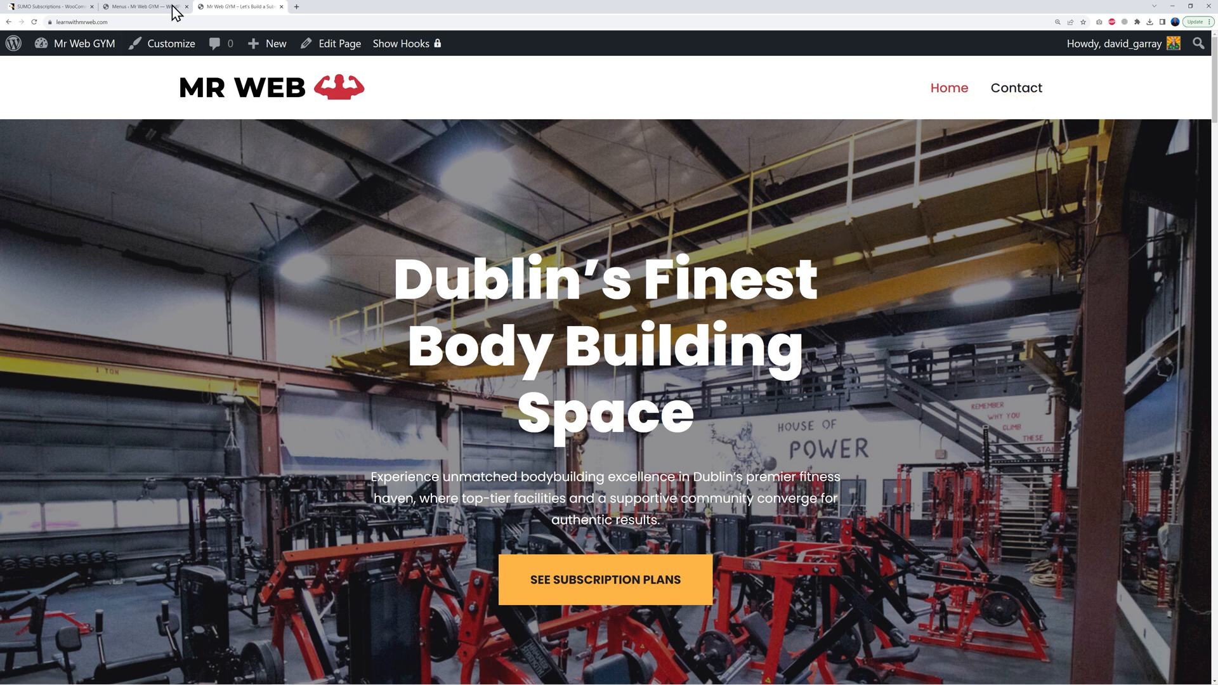
Step: Add the Groups page back between Home and Contact, save the menu, and view the live site
{"action": "left_click", "coordinate": [137, 7]}
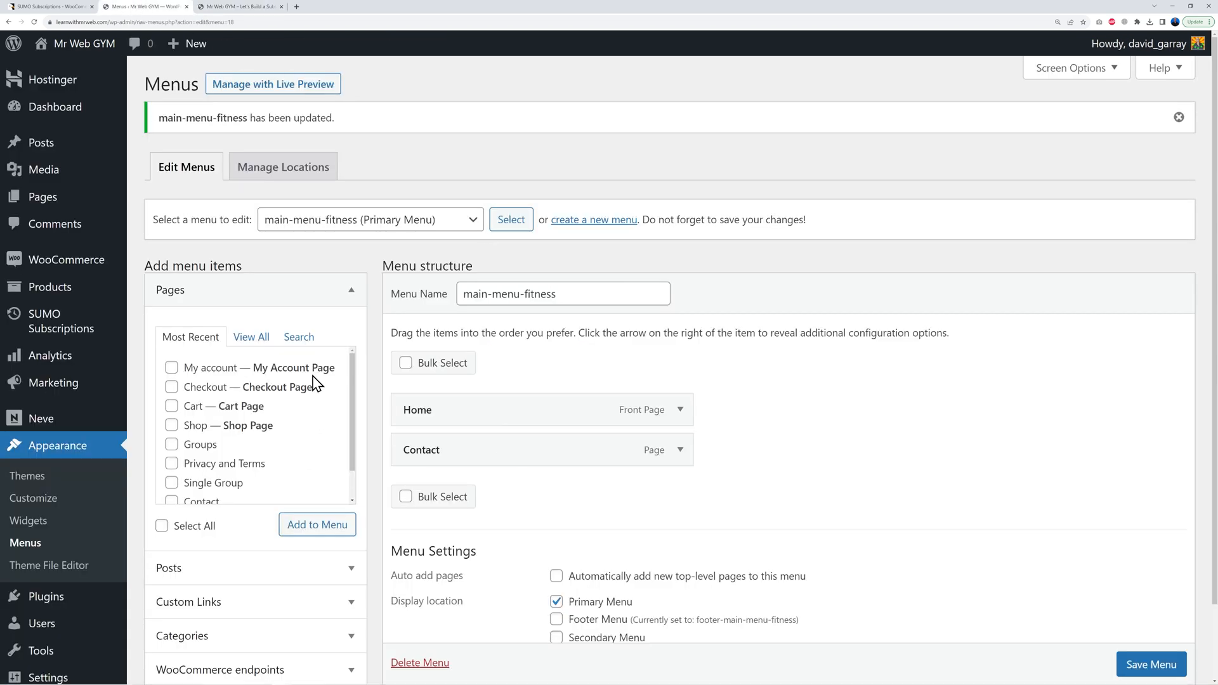
{"action": "left_click", "coordinate": [259, 340]}
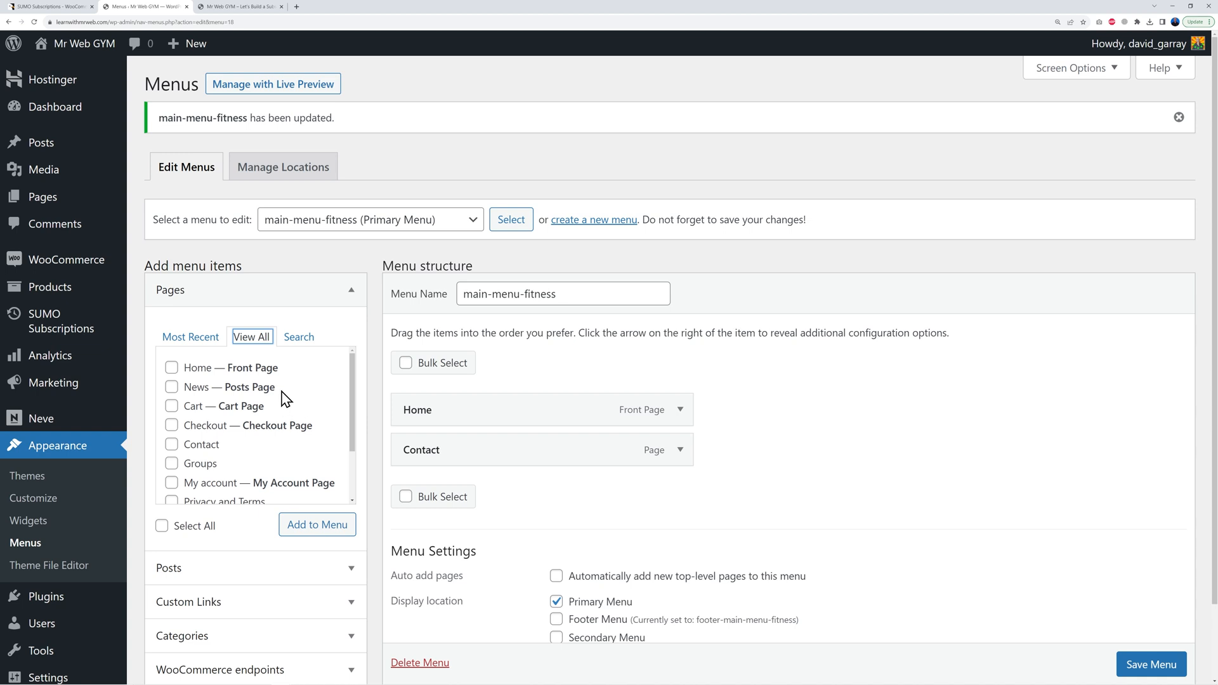
{"action": "left_click", "coordinate": [172, 464]}
{"action": "left_click", "coordinate": [337, 535]}
{"action": "left_click_drag", "start_coordinate": [527, 504], "coordinate": [525, 466]}
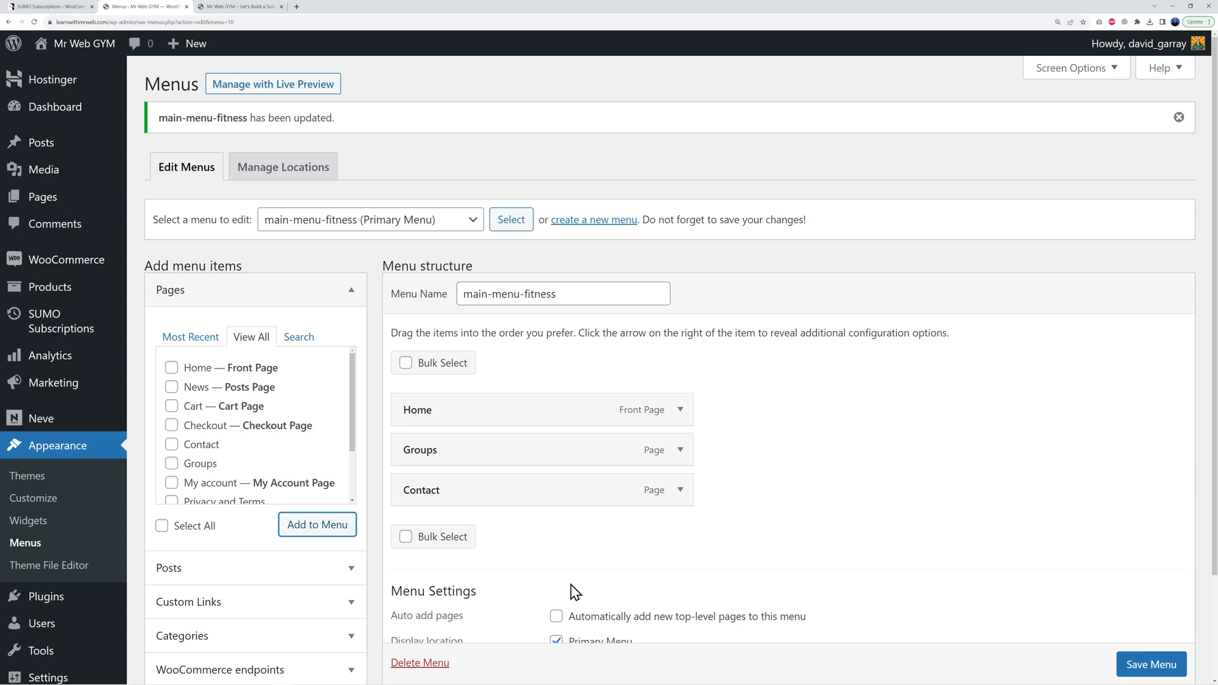
{"action": "left_click", "coordinate": [1131, 666]}
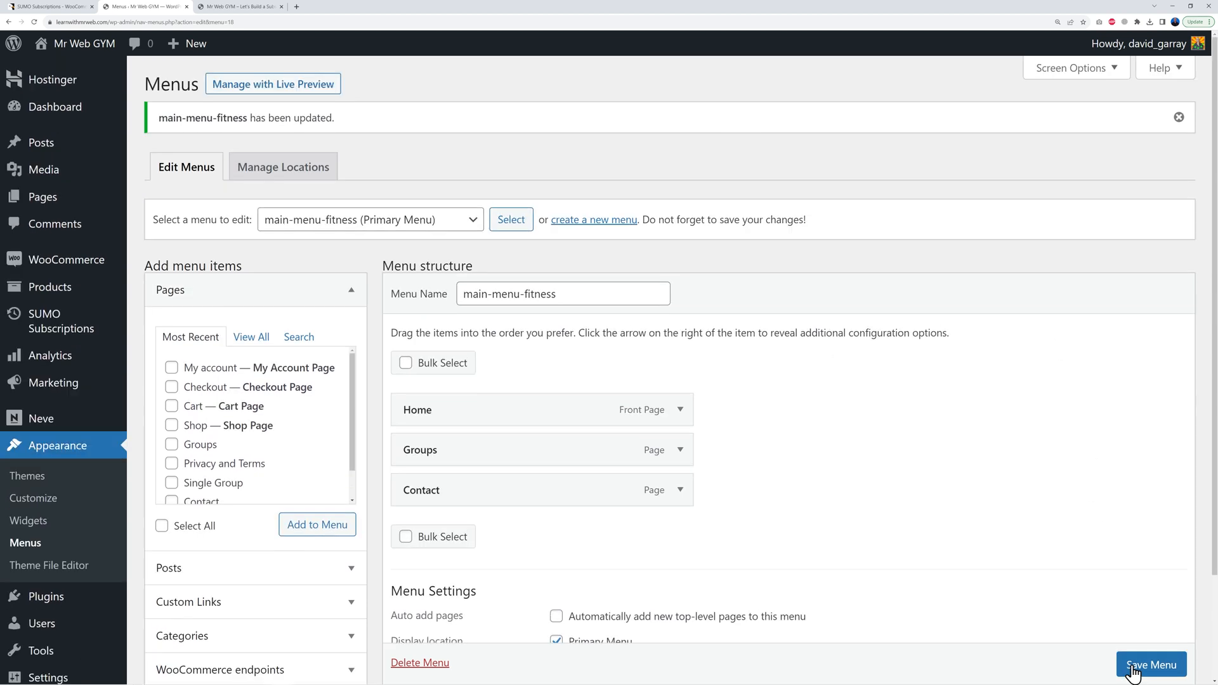
{"action": "left_click", "coordinate": [260, 8]}
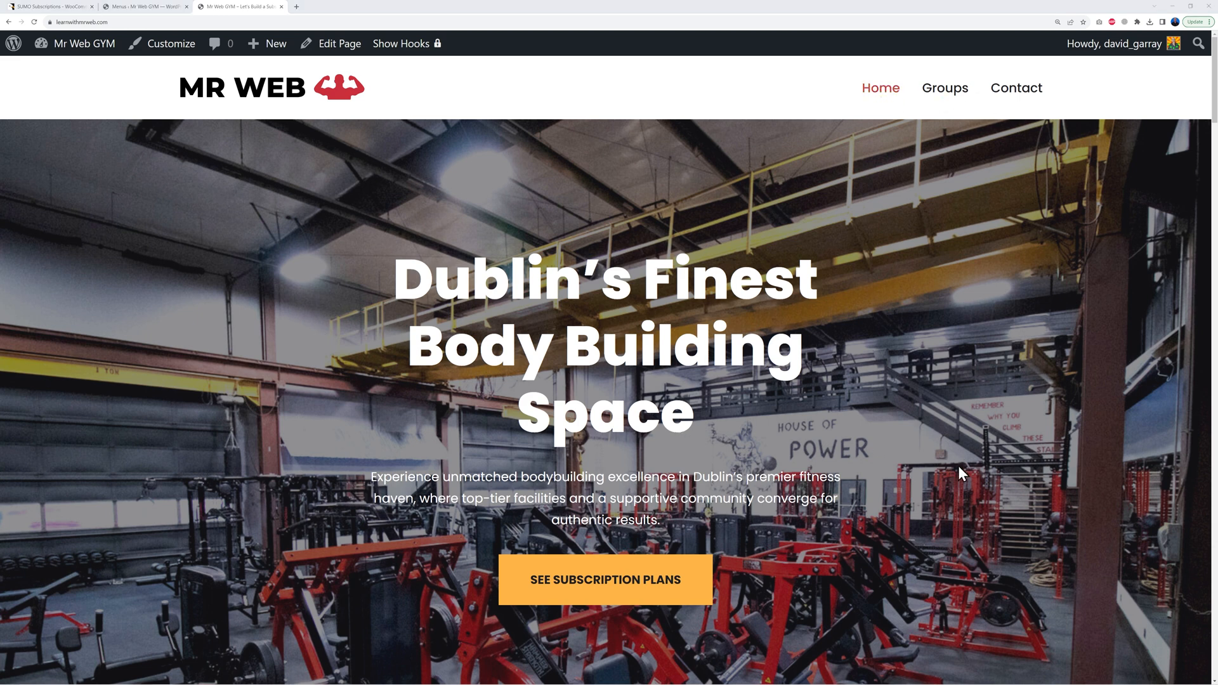
Step: Choose Get Access on the 12 Months Subscription from the subscription plans section
{"action": "left_click", "coordinate": [628, 592]}
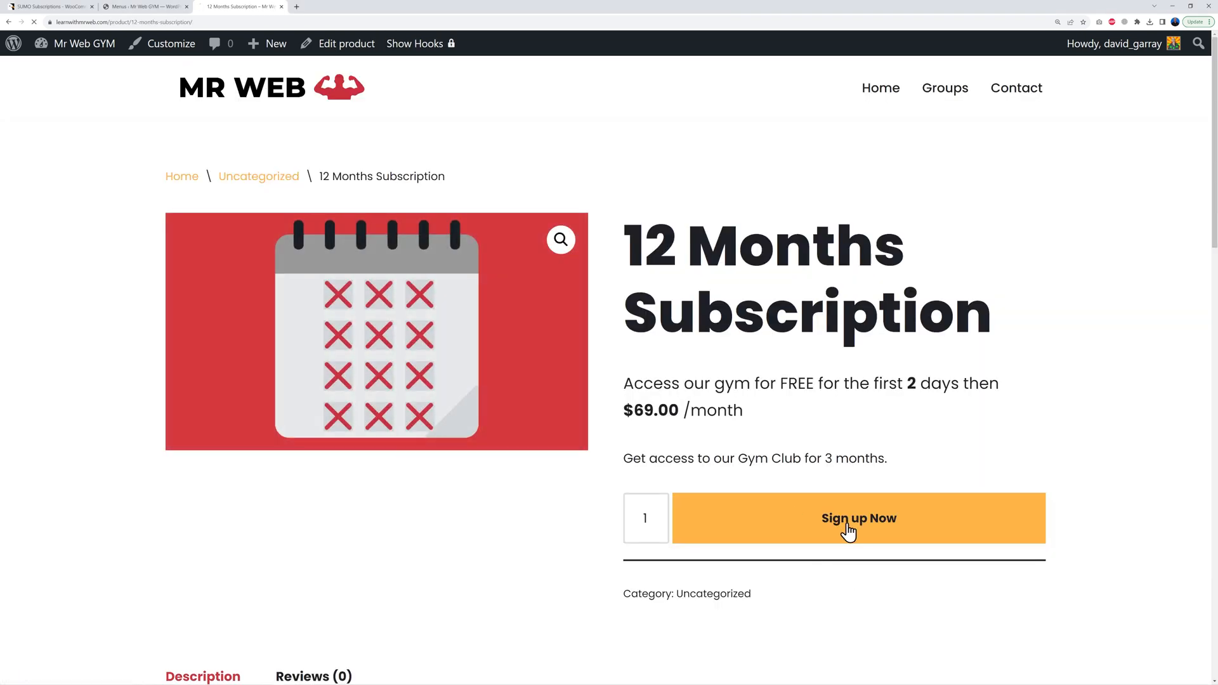
{"action": "left_click", "coordinate": [848, 532]}
{"action": "scroll", "coordinate": [848, 532], "scroll_direction": "down", "scroll_amount": 5}
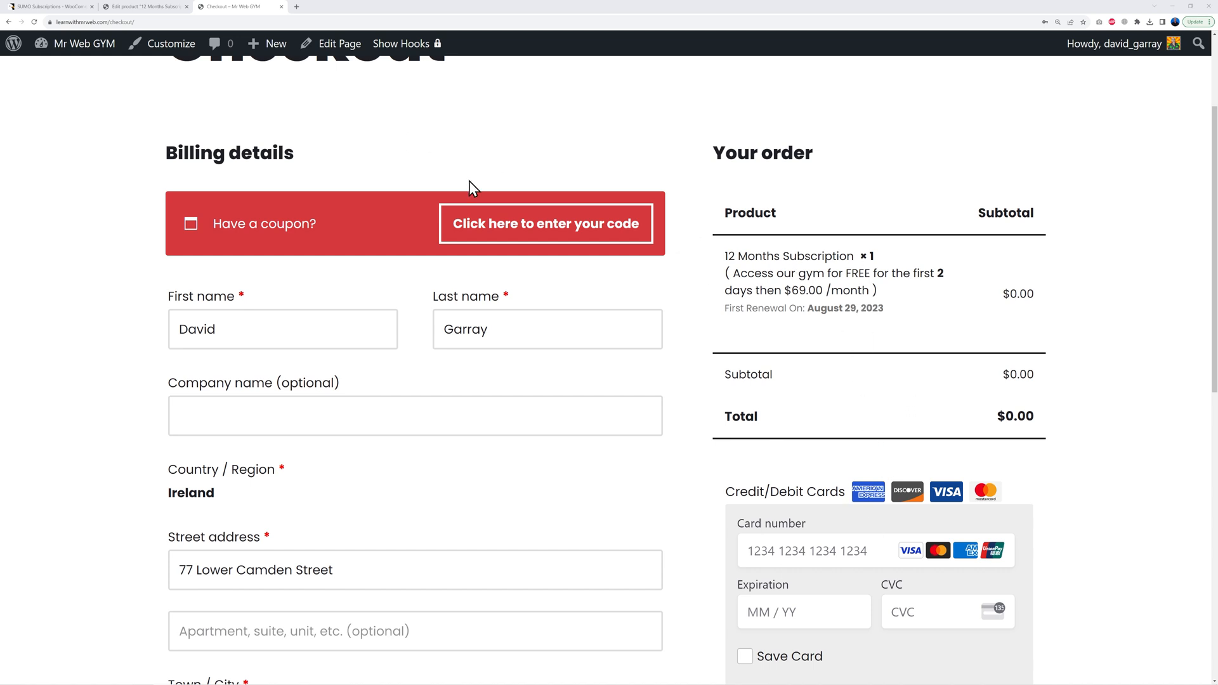
Step: Set the 12 Months Subscription product's Trial Period to Disable and update the product
{"action": "left_click", "coordinate": [149, 7]}
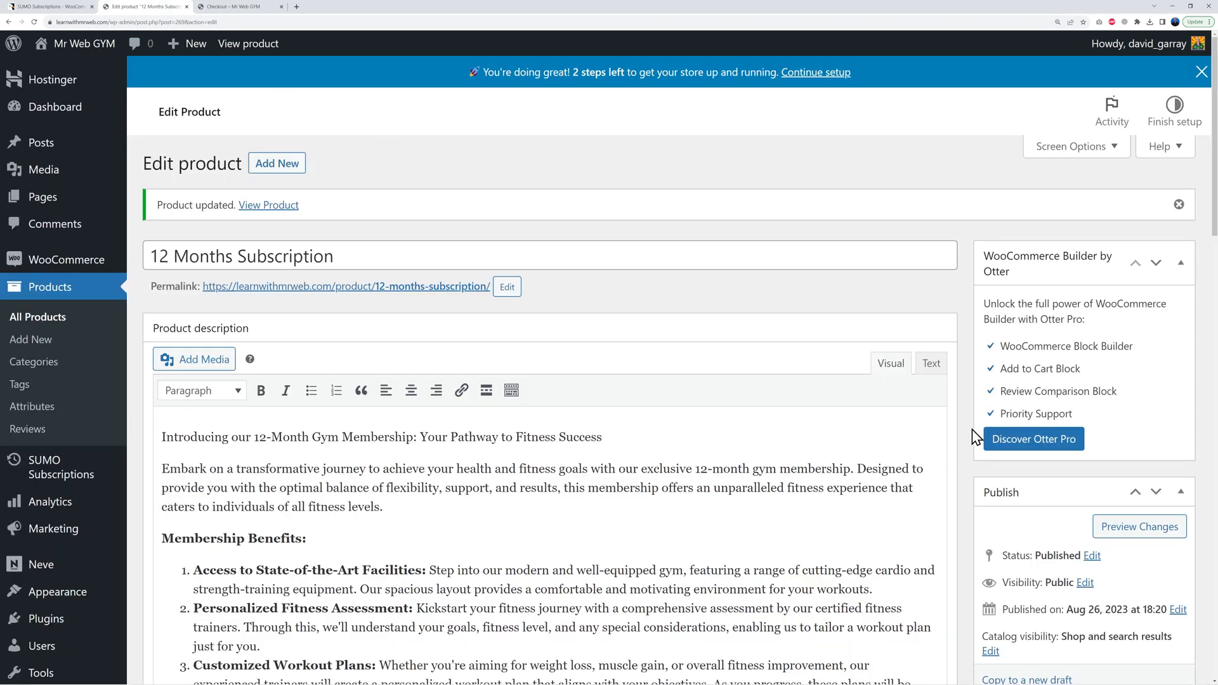
{"action": "scroll", "coordinate": [975, 438], "scroll_direction": "down", "scroll_amount": 15}
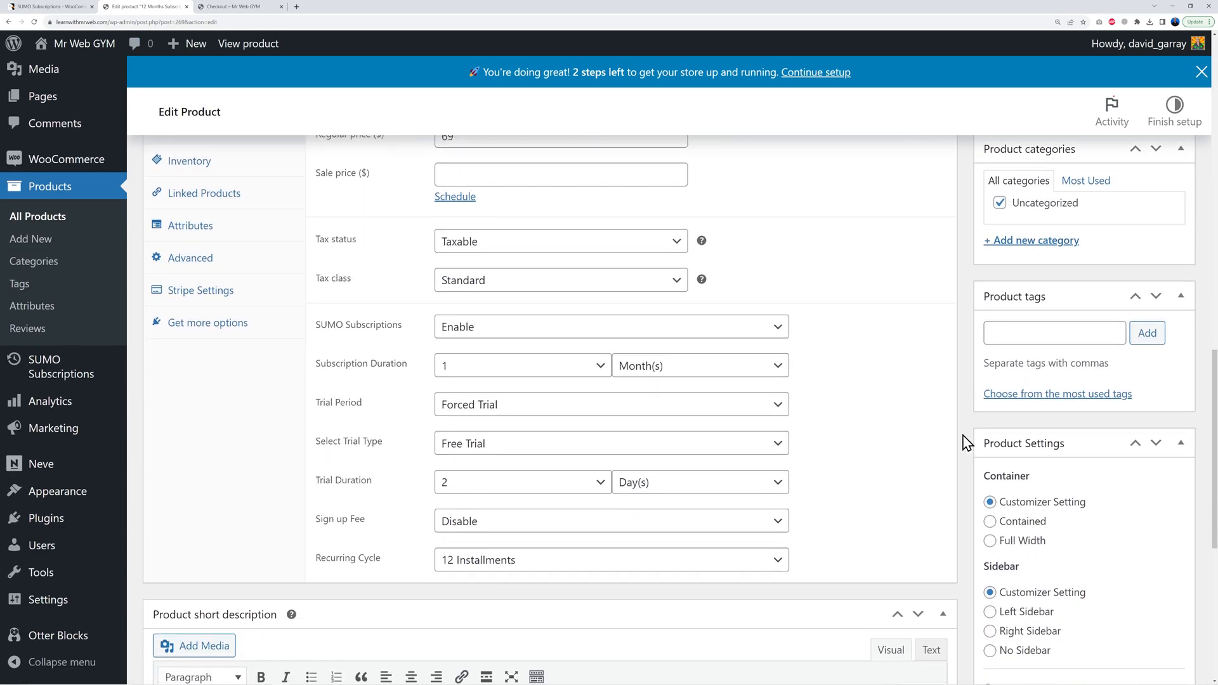
{"action": "left_click", "coordinate": [778, 410]}
{"action": "left_click", "coordinate": [599, 423]}
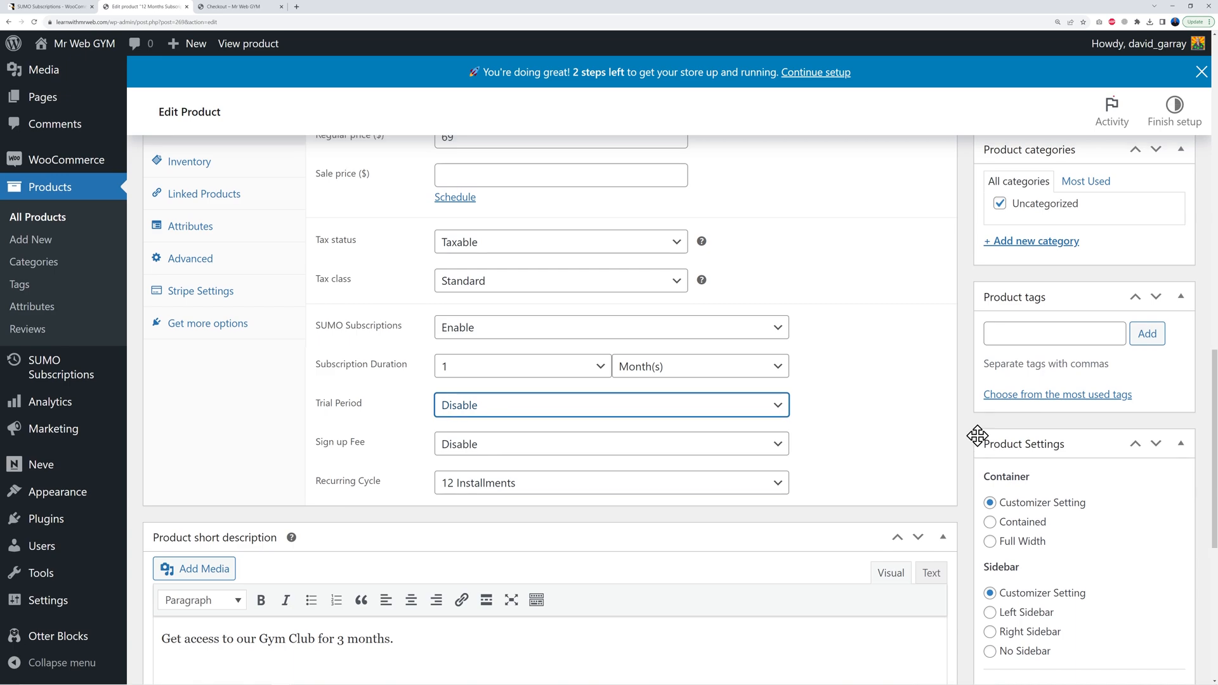
{"action": "scroll", "coordinate": [976, 435], "scroll_direction": "up", "scroll_amount": 15}
{"action": "scroll", "coordinate": [1073, 454], "scroll_direction": "down", "scroll_amount": 2}
{"action": "left_click", "coordinate": [1154, 547]}
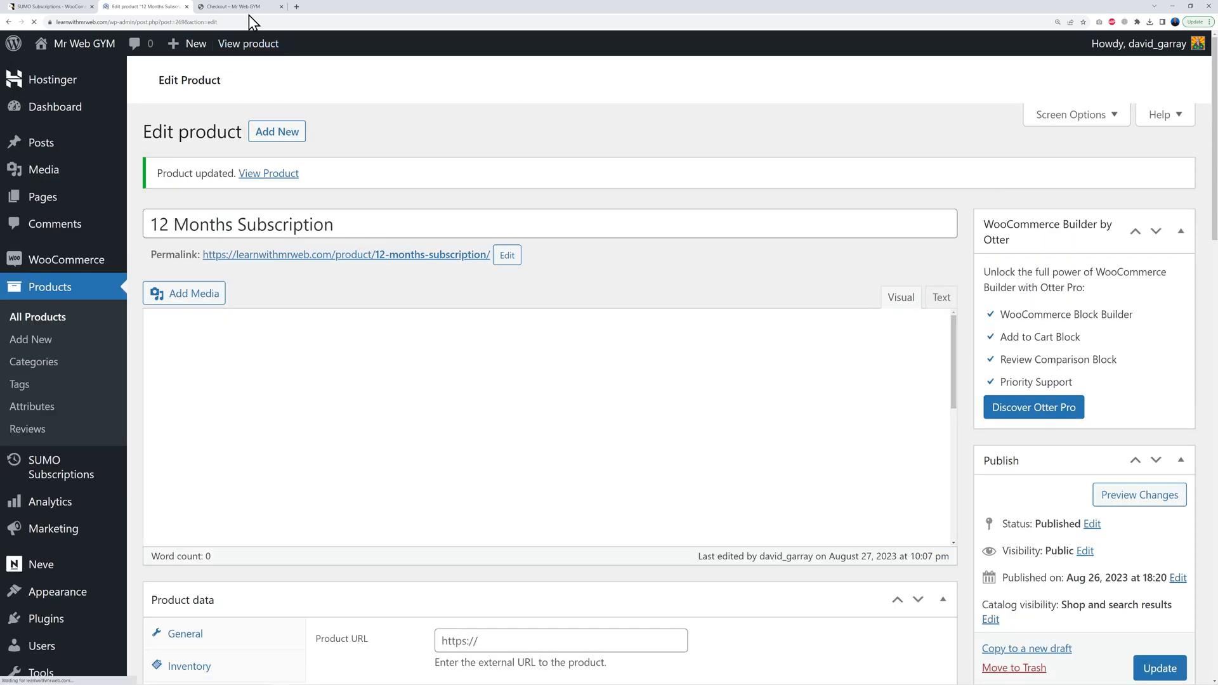
{"action": "left_click", "coordinate": [245, 8]}
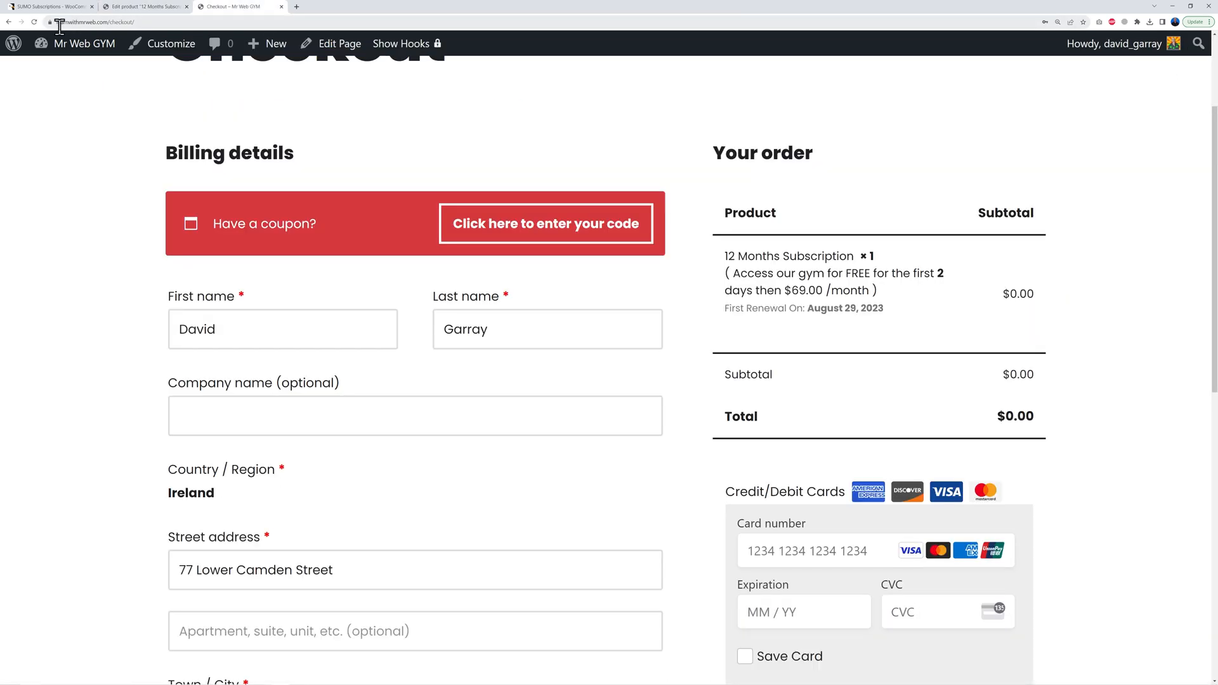
Step: Reload checkout and place the $69.00 test order for the 12 Months Subscription
{"action": "left_click", "coordinate": [35, 26]}
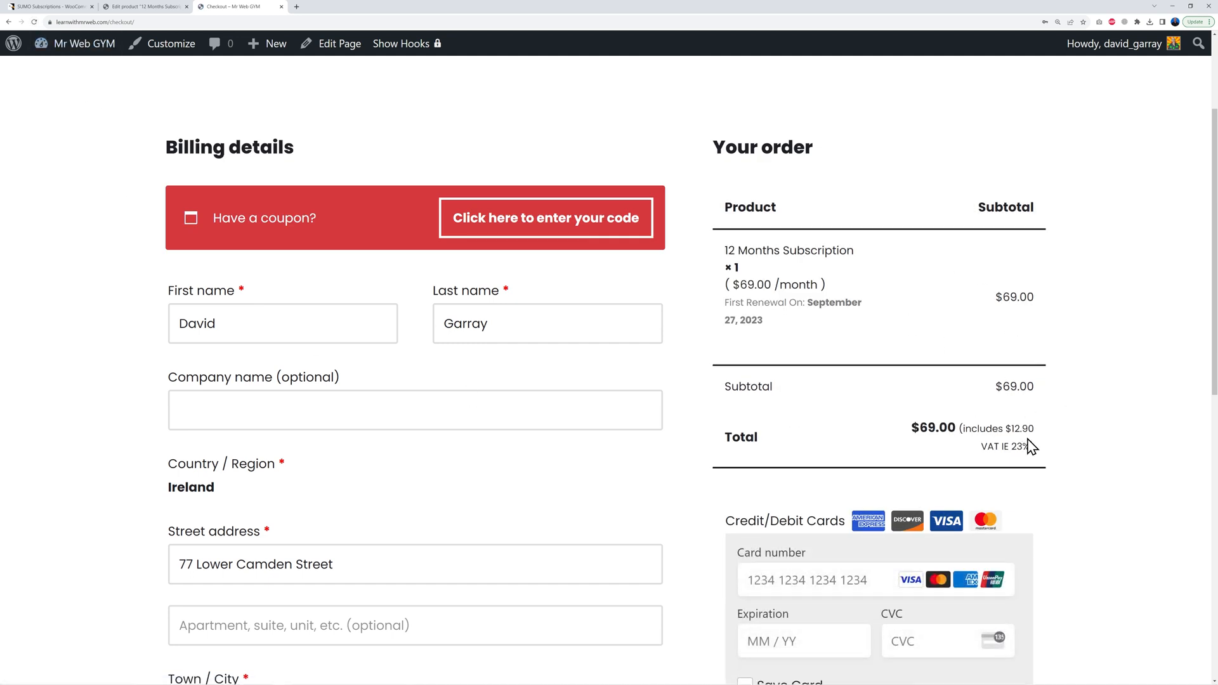
{"action": "scroll", "coordinate": [364, 427], "scroll_direction": "down", "scroll_amount": 8}
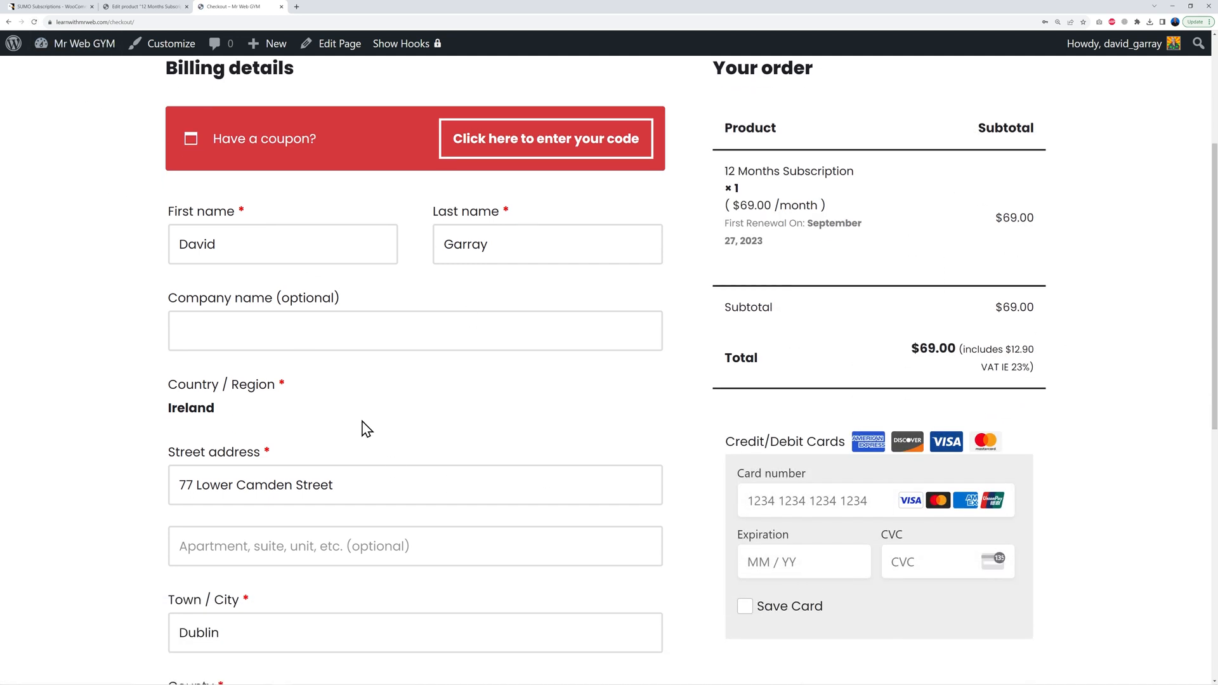
{"action": "scroll", "coordinate": [299, 578], "scroll_direction": "up", "scroll_amount": 3}
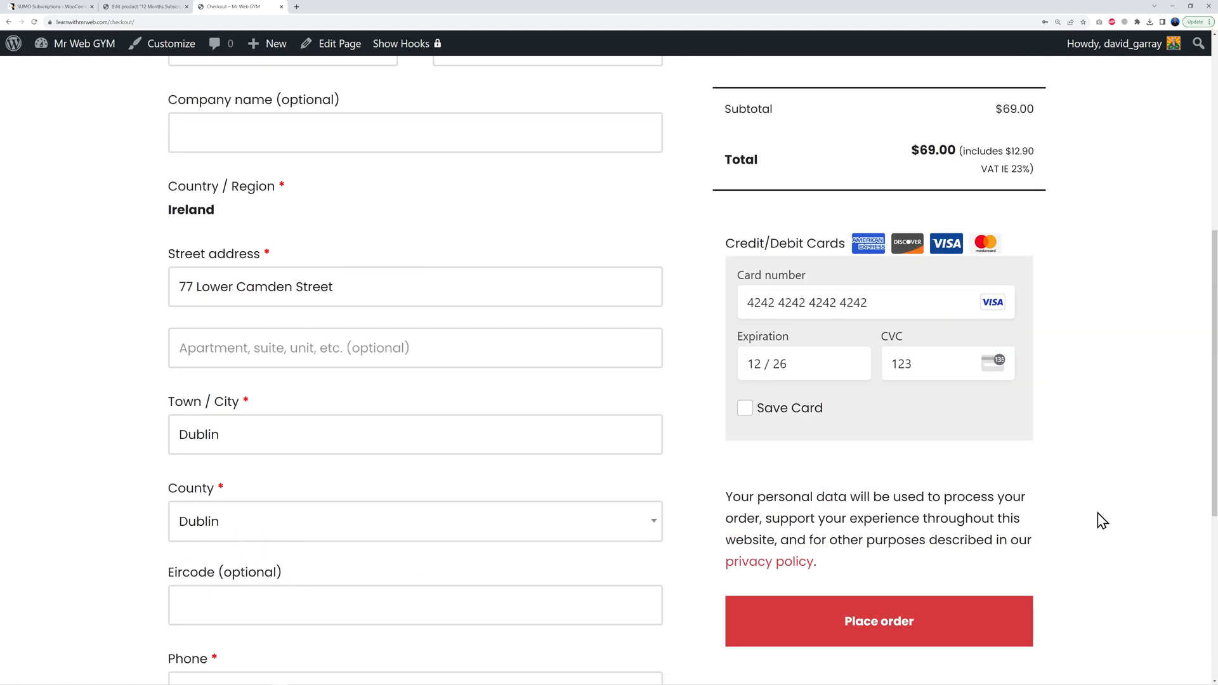
{"action": "scroll", "coordinate": [1065, 511], "scroll_direction": "down", "scroll_amount": 1}
{"action": "left_click", "coordinate": [890, 593]}
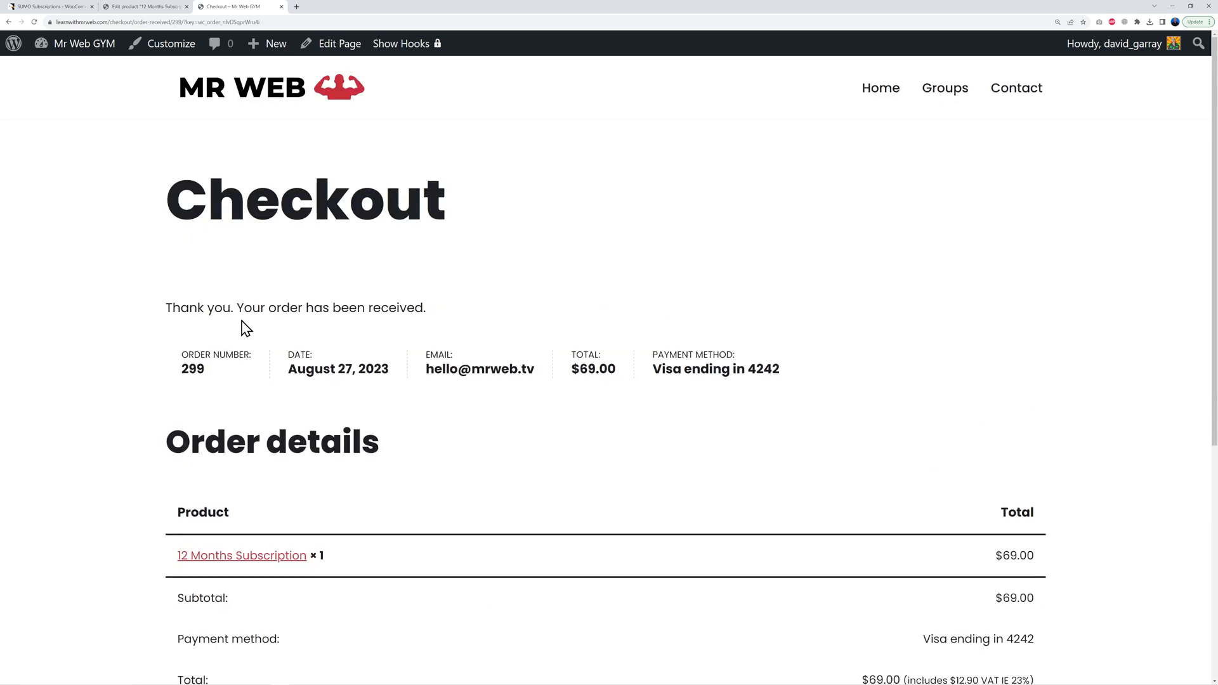
{"action": "scroll", "coordinate": [1123, 435], "scroll_direction": "down", "scroll_amount": 4}
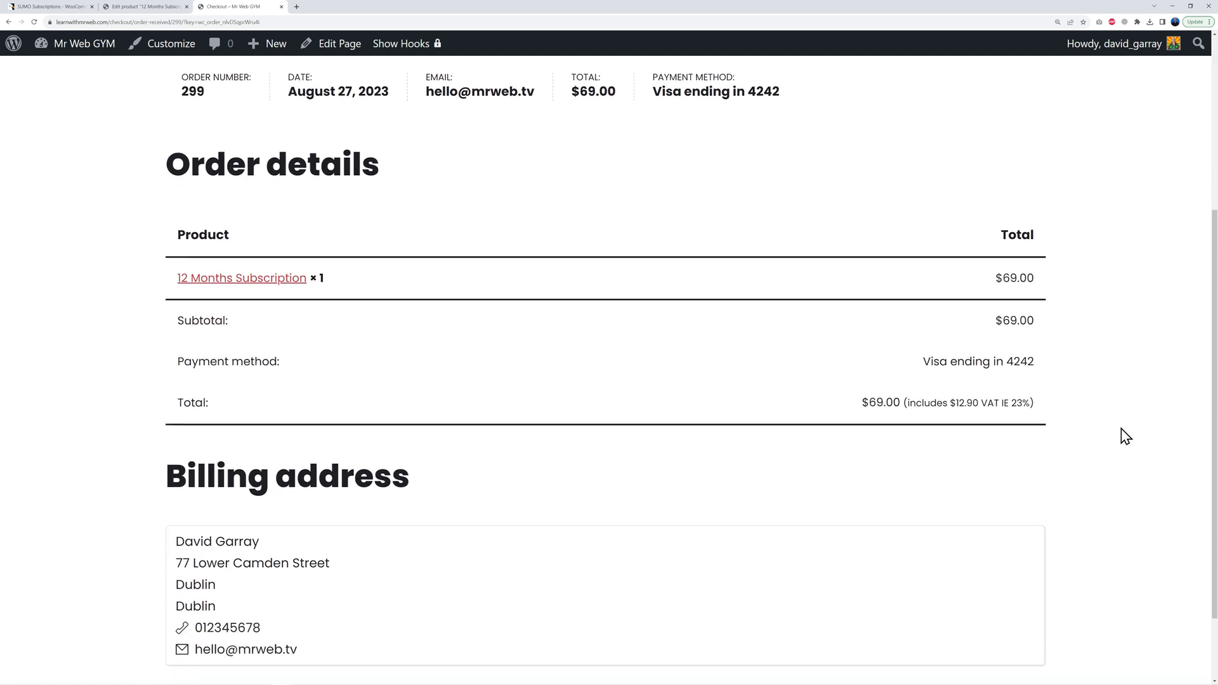
{"action": "scroll", "coordinate": [1123, 435], "scroll_direction": "up", "scroll_amount": 2}
Step: Open SUMO Subscriptions' List of Subscriptions to confirm the subscription is Active
{"action": "left_click", "coordinate": [152, 7]}
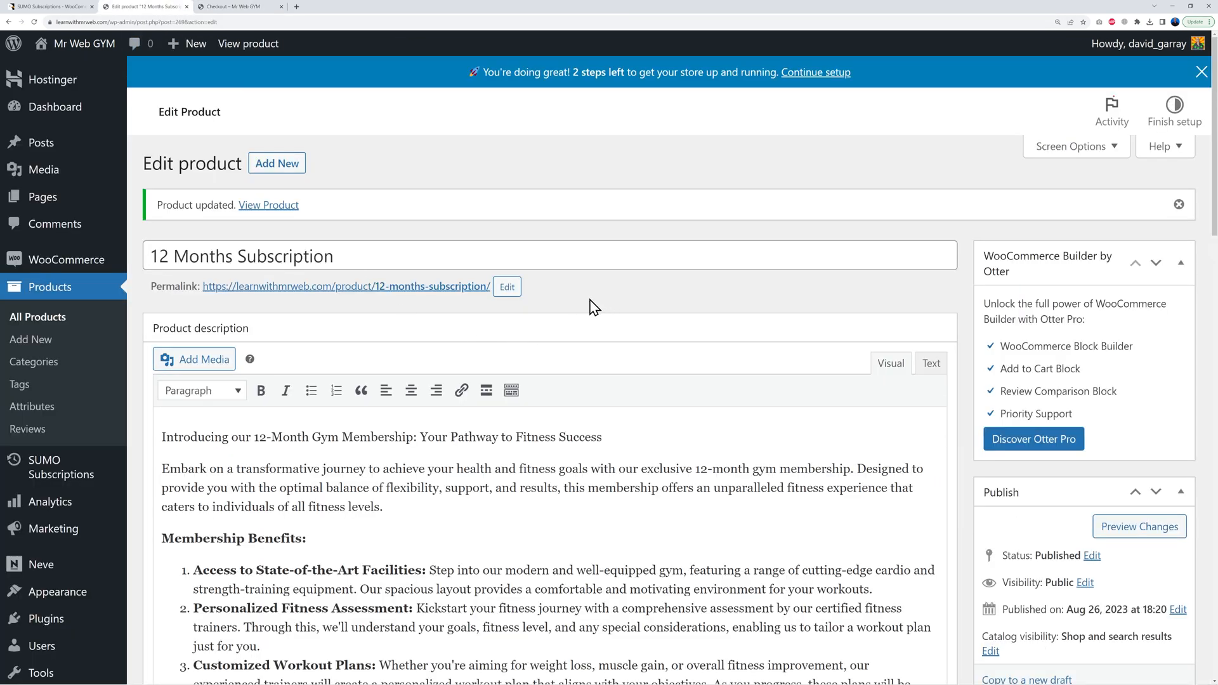
{"action": "left_click", "coordinate": [61, 483]}
{"action": "mouse_move", "coordinate": [247, 279]}
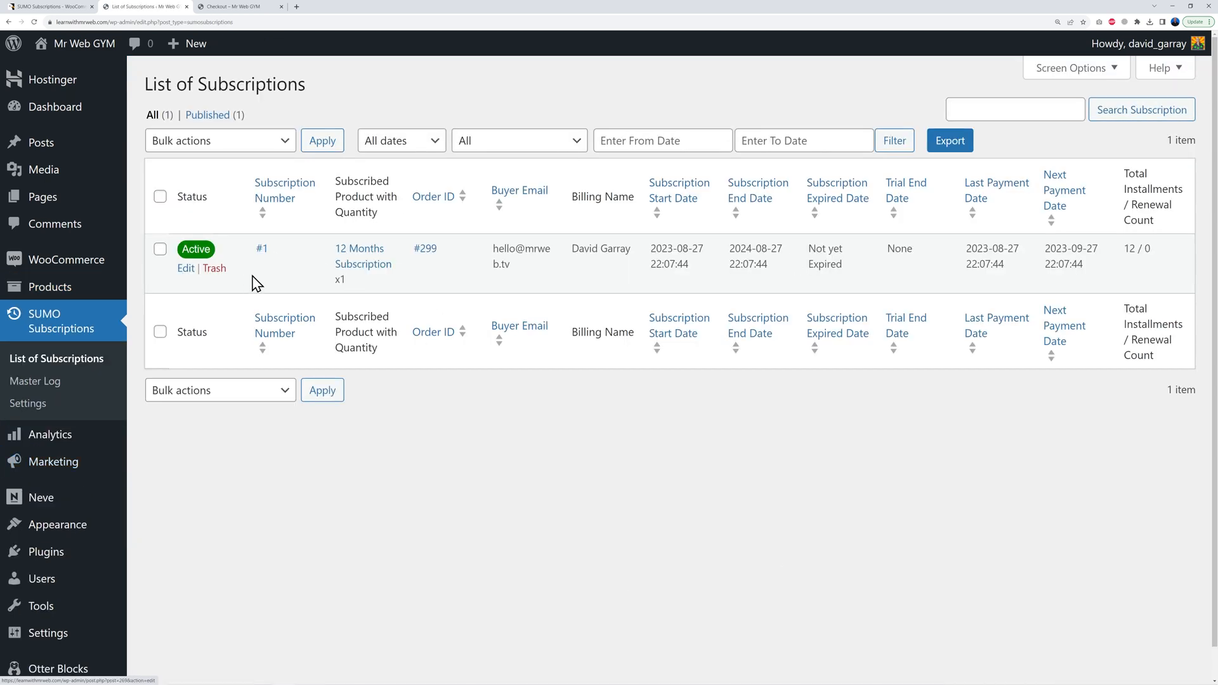